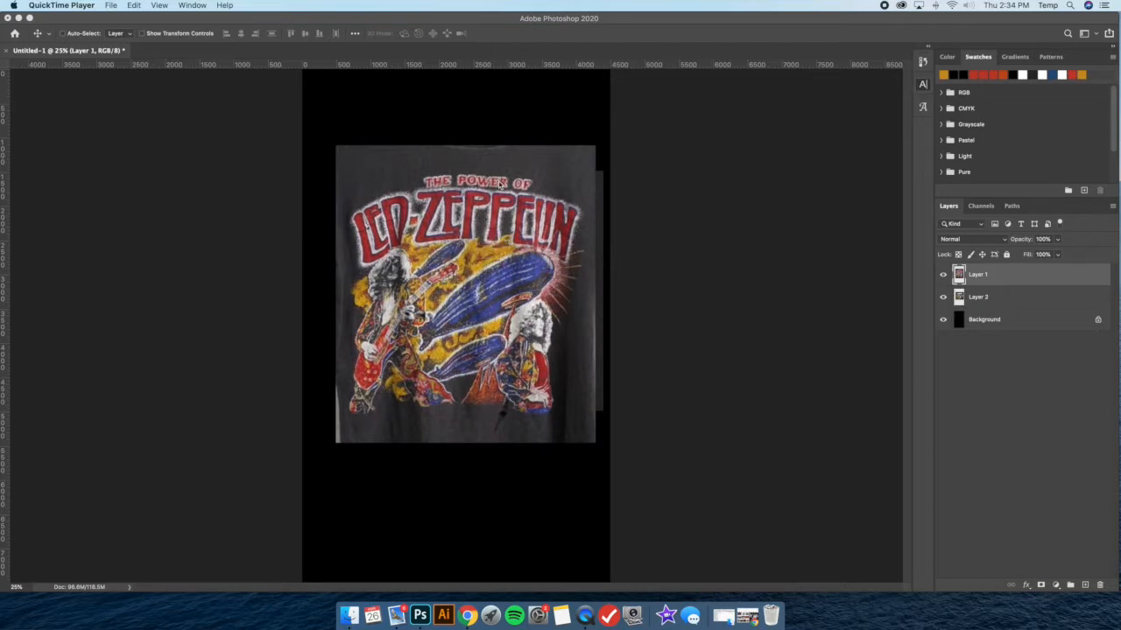
Move the Boston shirt layer above the Led Zeppelin shirt layer and toggle its visibility to compare the two references
{"action": "left_click", "coordinate": [1001, 297]}
{"action": "left_click_drag", "start_coordinate": [1000, 298], "coordinate": [1018, 268]}
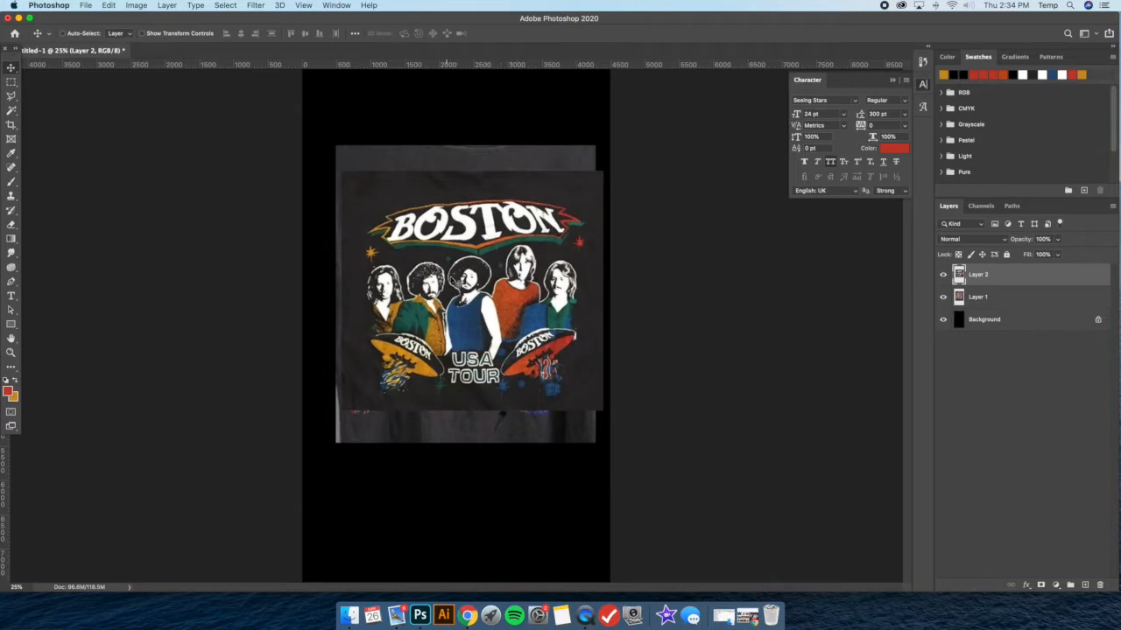
{"action": "left_click", "coordinate": [943, 275]}
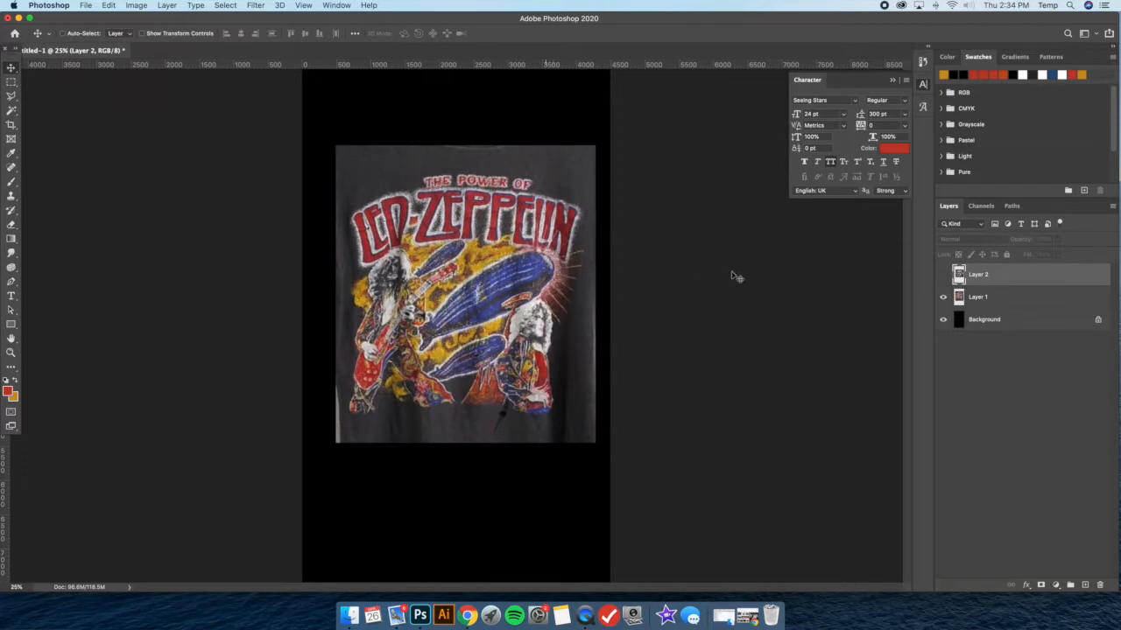
{"action": "left_click", "coordinate": [943, 275]}
{"action": "left_click", "coordinate": [943, 275]}
{"action": "left_click", "coordinate": [978, 297]}
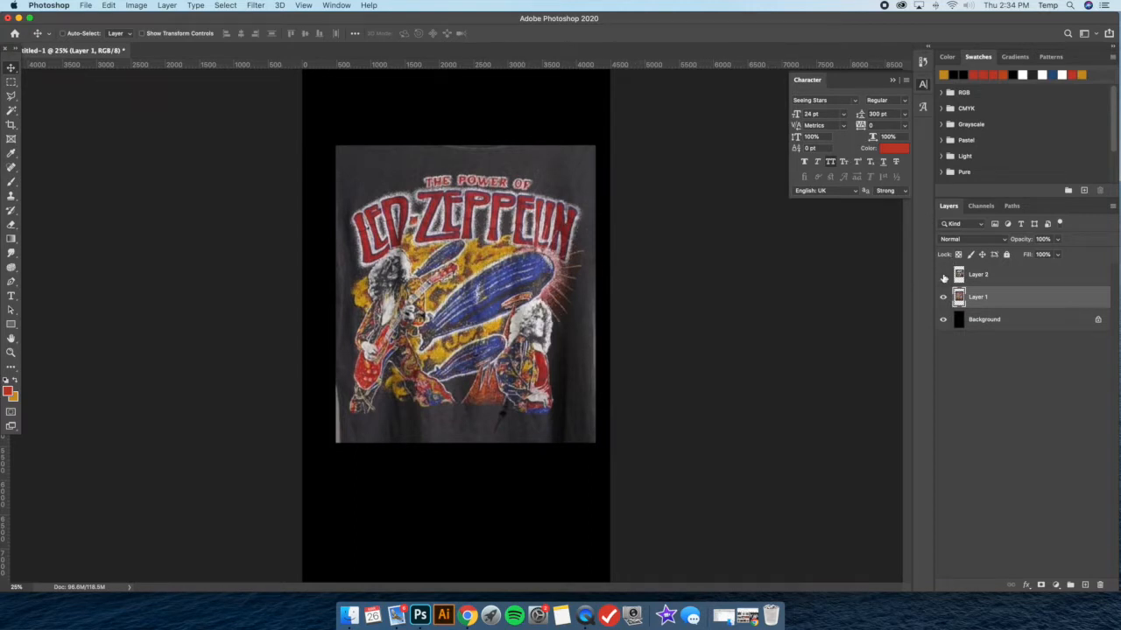
{"action": "left_click", "coordinate": [943, 275]}
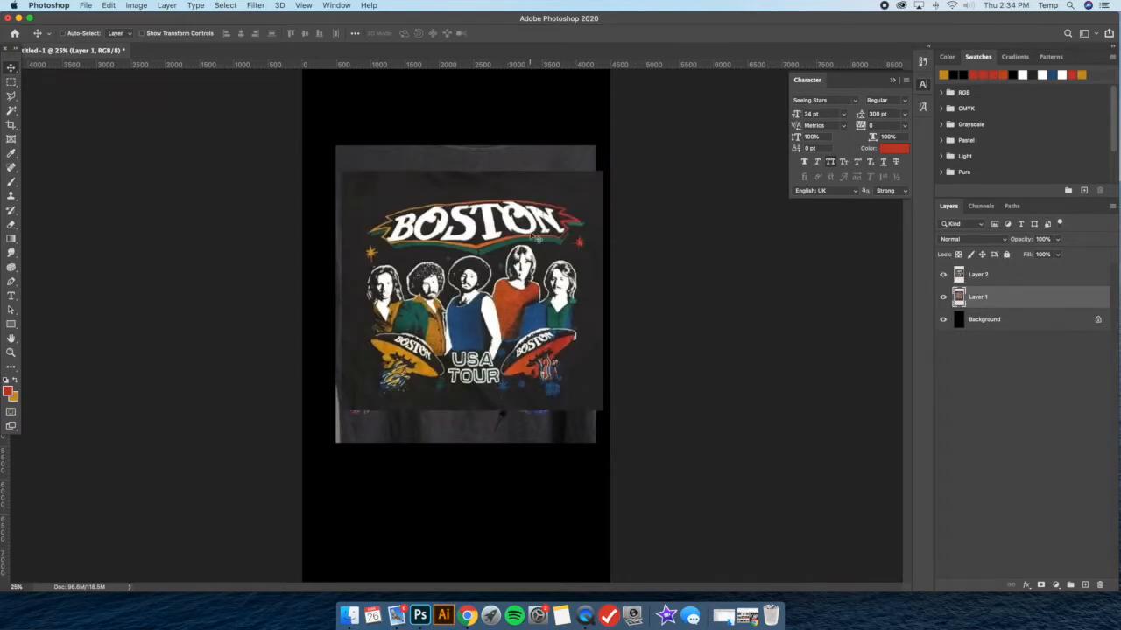
{"action": "left_click", "coordinate": [945, 276]}
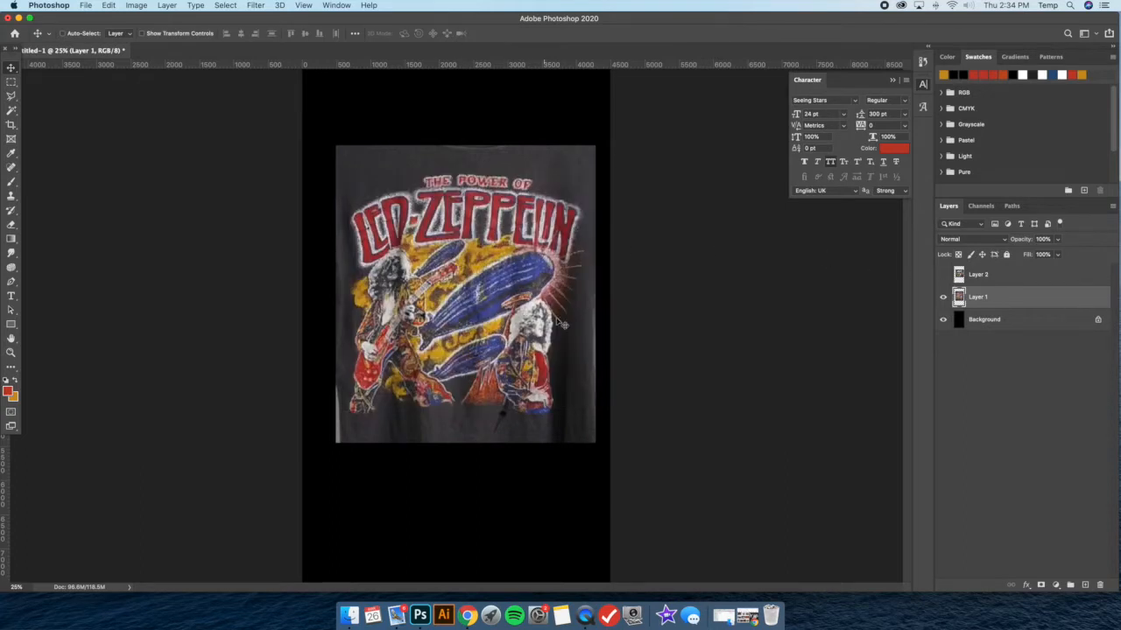
{"action": "left_click", "coordinate": [943, 277]}
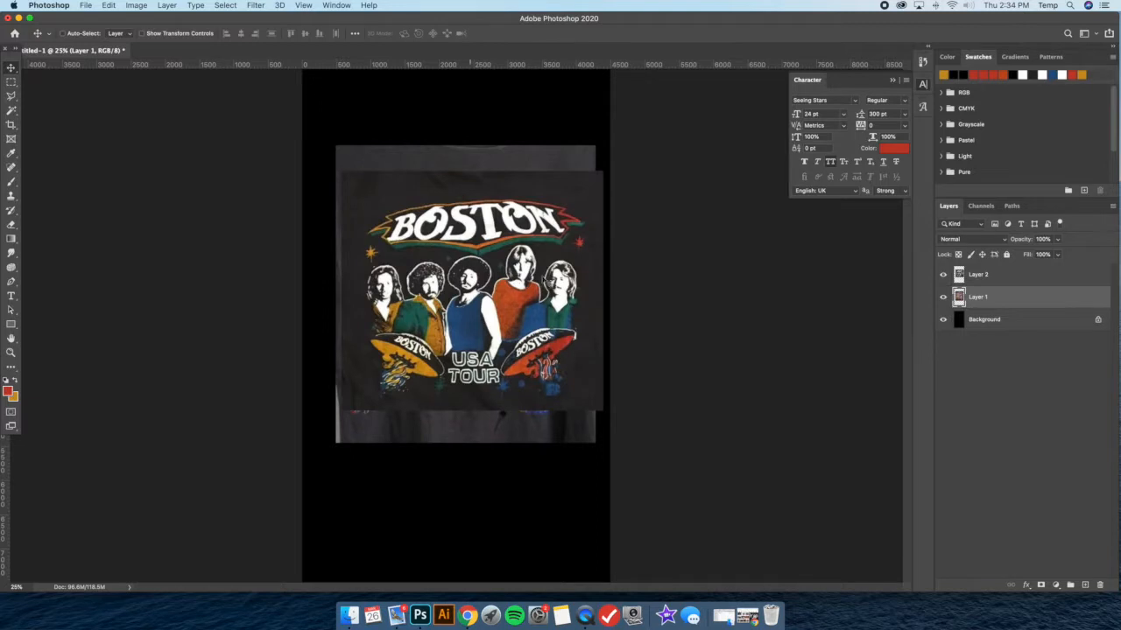
Shift the Boston shirt image on Layer 2 slightly left and compare it again with the shirt beneath it
{"action": "left_click", "coordinate": [980, 278]}
{"action": "left_click_drag", "start_coordinate": [553, 253], "coordinate": [546, 253]}
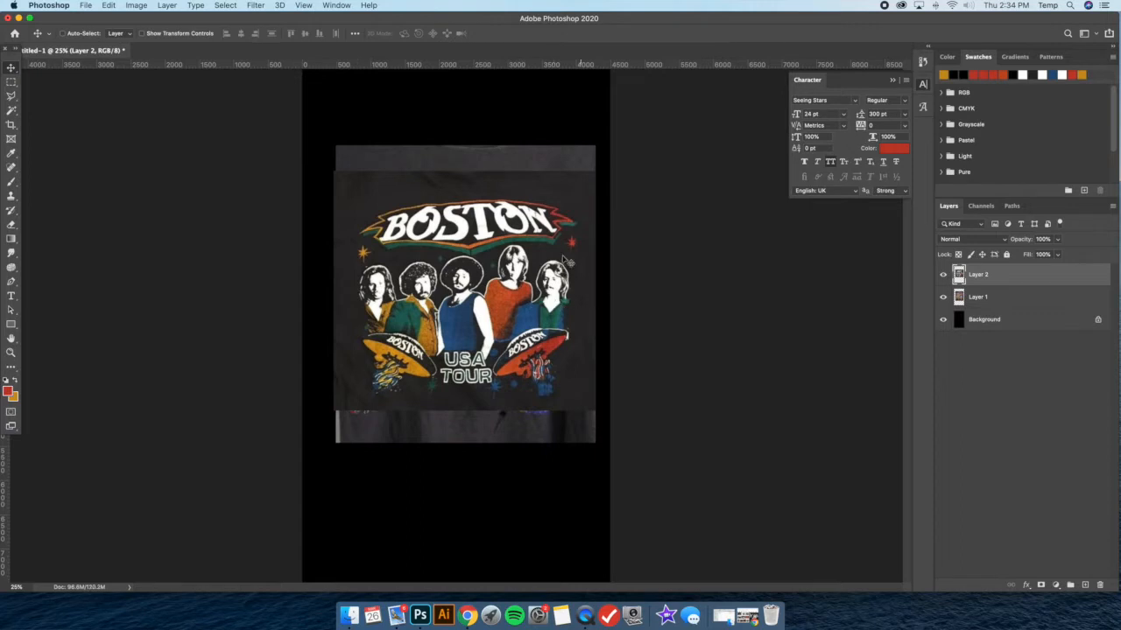
{"action": "left_click", "coordinate": [943, 274]}
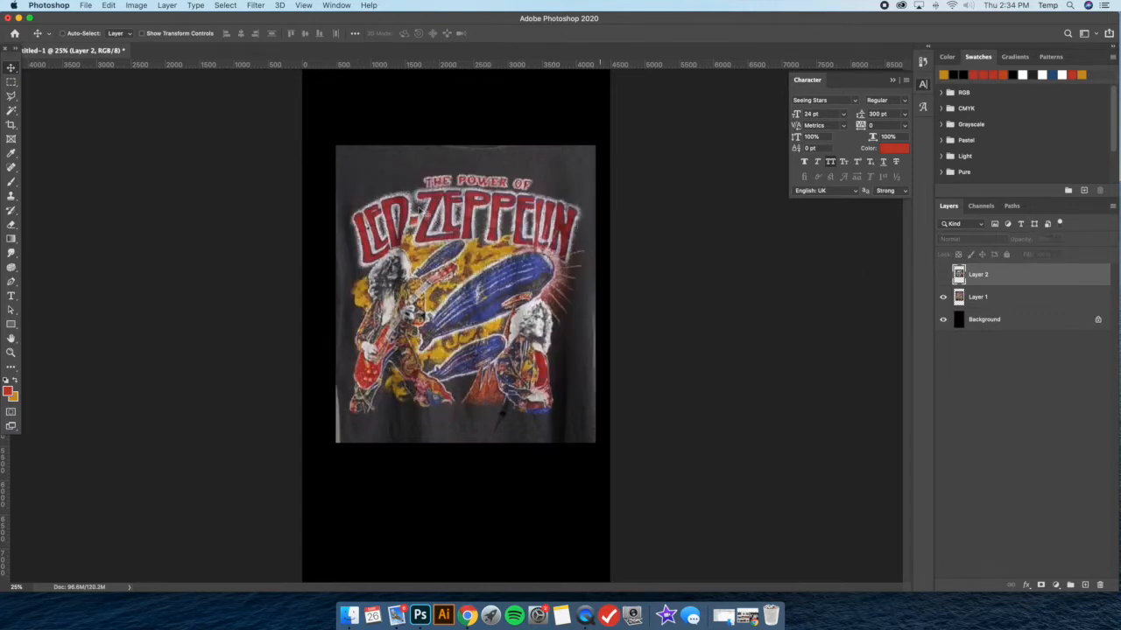
{"action": "left_click", "coordinate": [943, 274]}
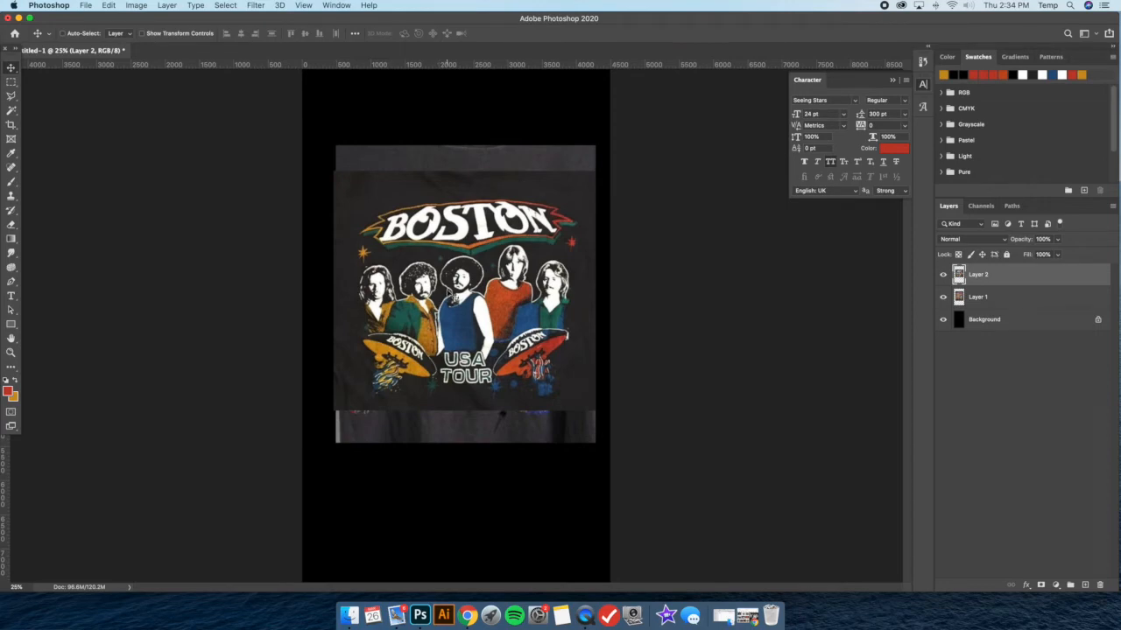
Minimize Photoshop, bring back the browser and Finder windows, and open the Photos folder inside ASSETS
{"action": "left_click", "coordinate": [748, 616]}
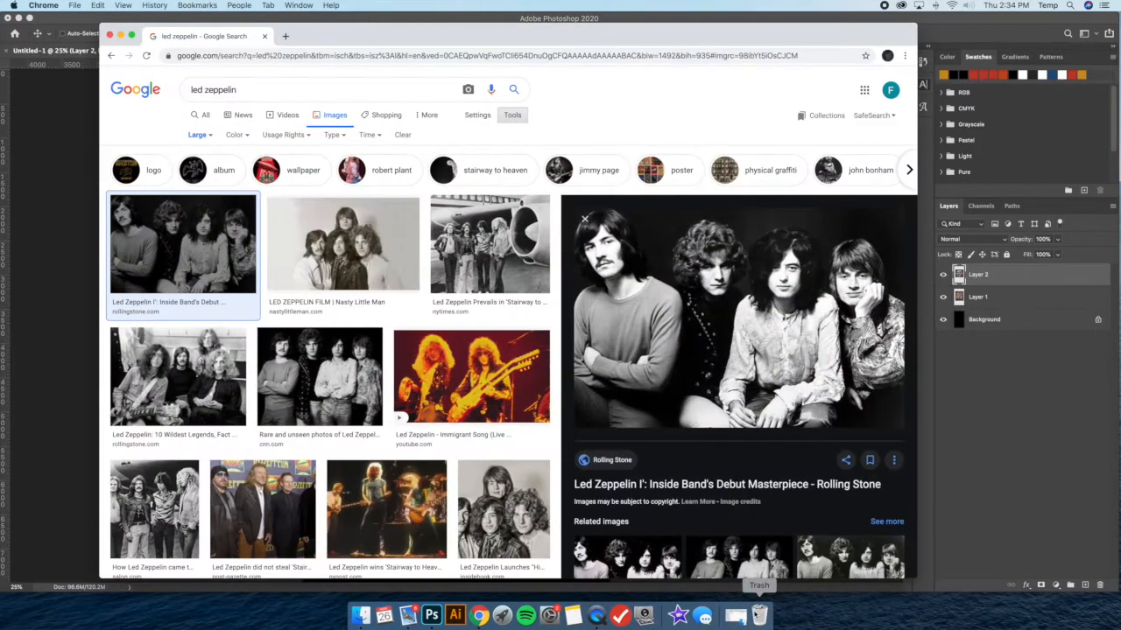
{"action": "left_click", "coordinate": [18, 17]}
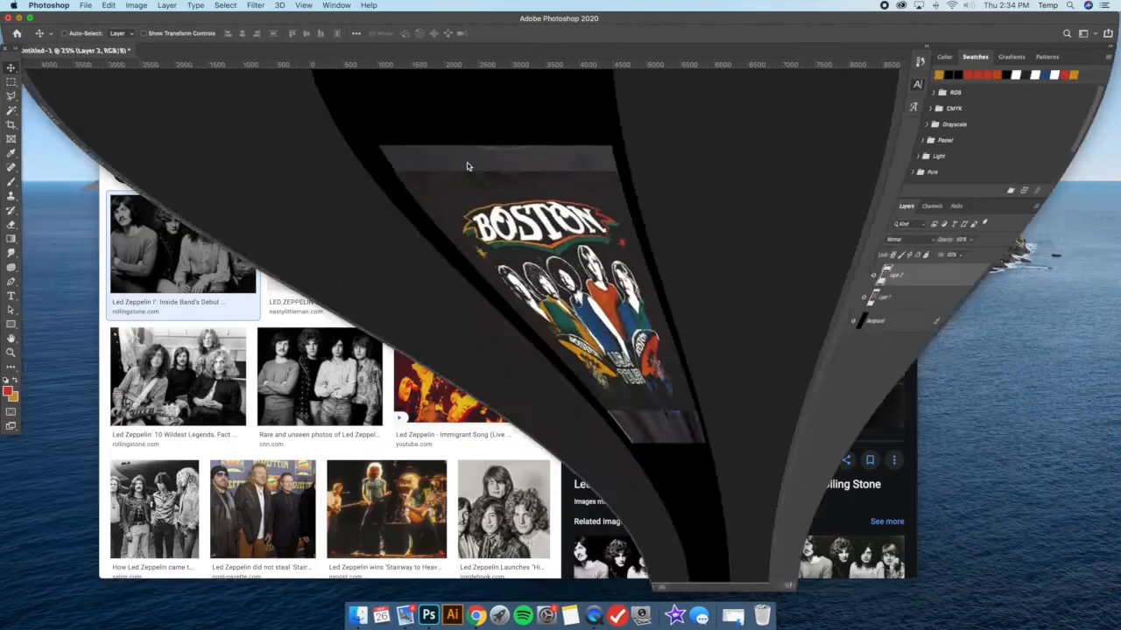
{"action": "left_click", "coordinate": [723, 616]}
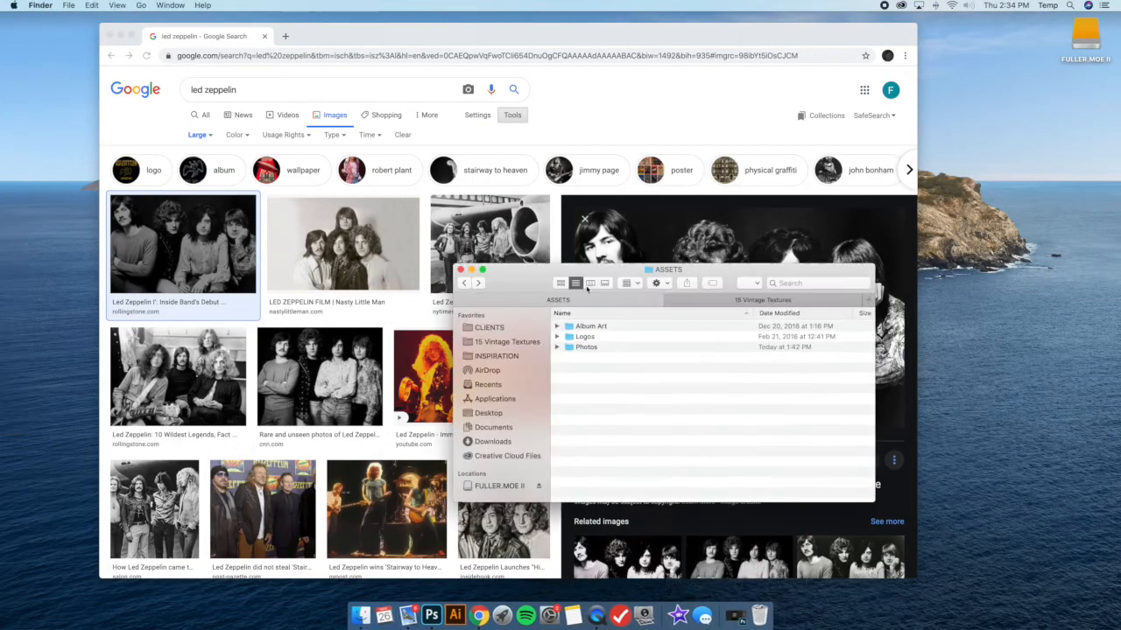
{"action": "left_click_drag", "start_coordinate": [673, 291], "coordinate": [695, 298]}
{"action": "double_click", "coordinate": [752, 358]}
Preview the first several PSD photos in the Photos folder one after another, and minimize the Finder window
{"action": "left_click", "coordinate": [776, 339]}
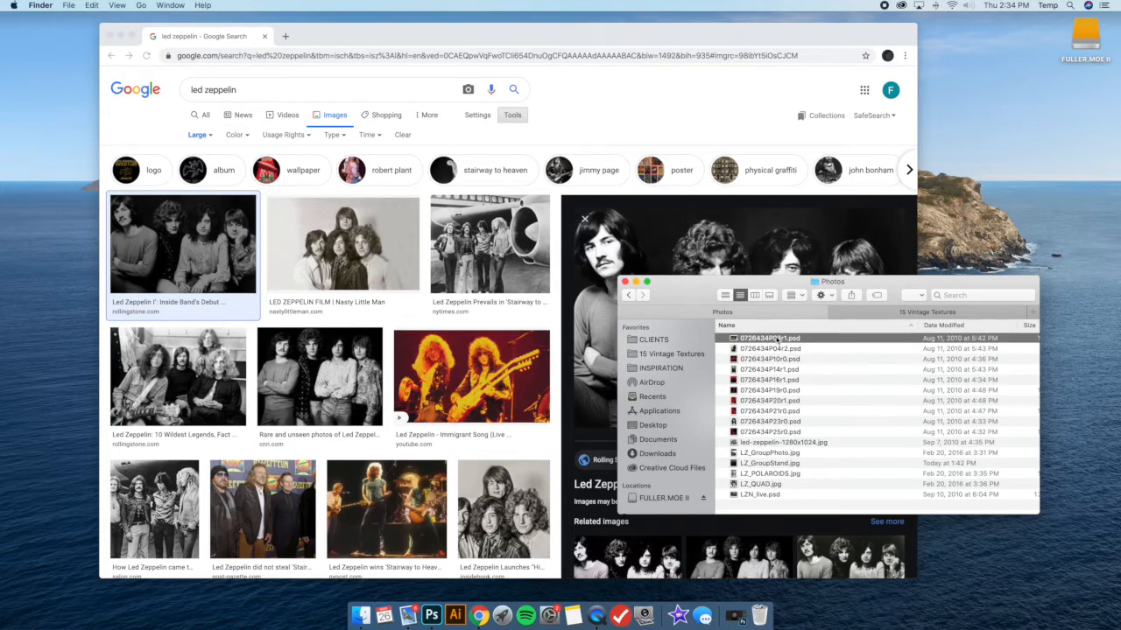
{"action": "key", "text": "space"}
{"action": "key", "text": "Down"}
{"action": "key", "text": "Down"}
{"action": "key", "text": "Down"}
{"action": "key", "text": "Down"}
{"action": "key", "text": "Down"}
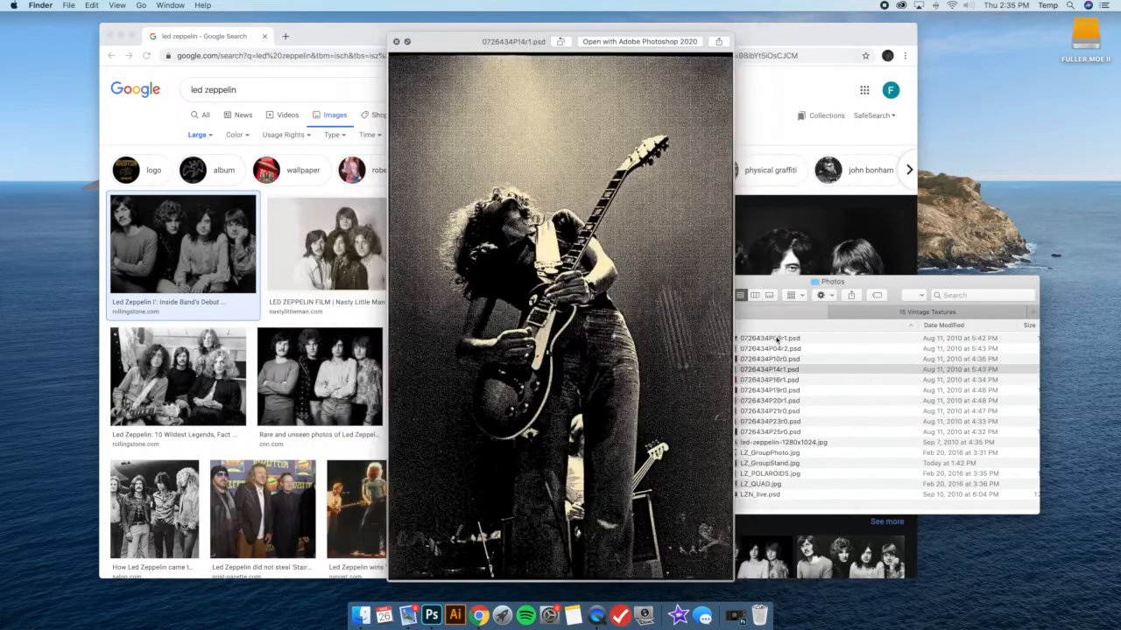
{"action": "key", "text": "Up"}
{"action": "key", "text": "space"}
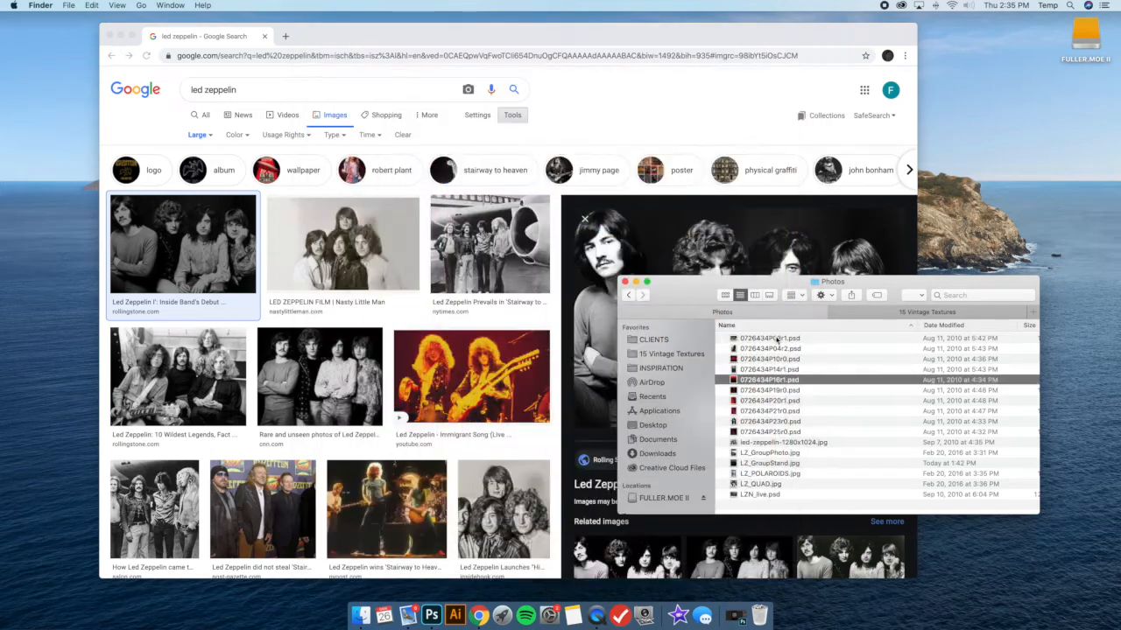
{"action": "left_click", "coordinate": [636, 282]}
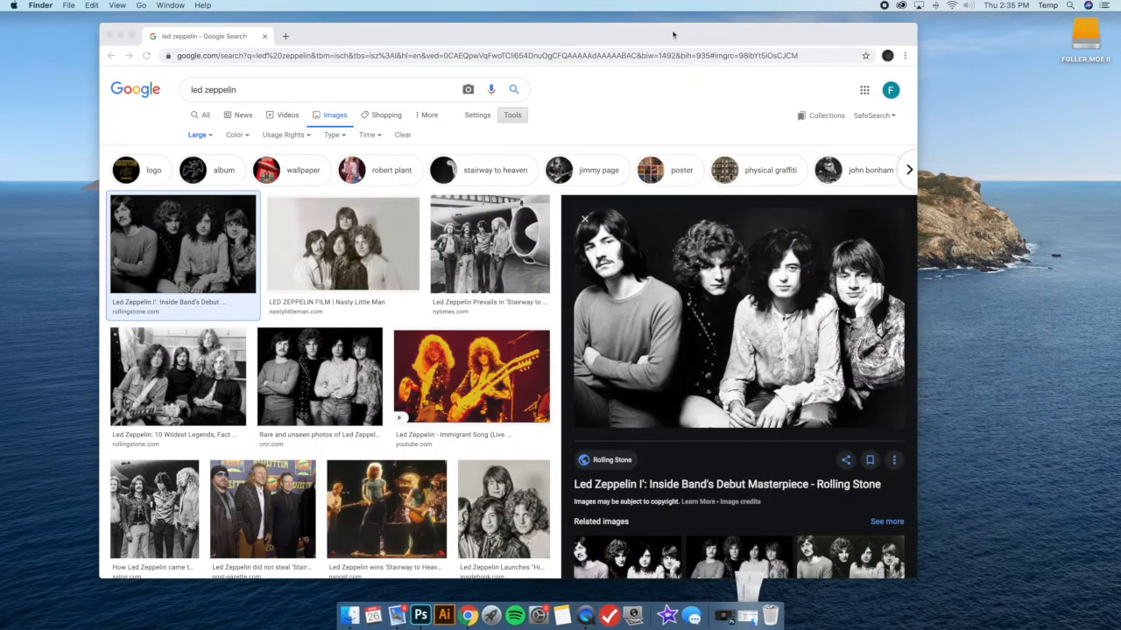
In the Led Zeppelin image results, pick the CNN.com photo of the band with crossed arms and open it in Photoshop
{"action": "left_click_drag", "start_coordinate": [673, 35], "coordinate": [684, 36]}
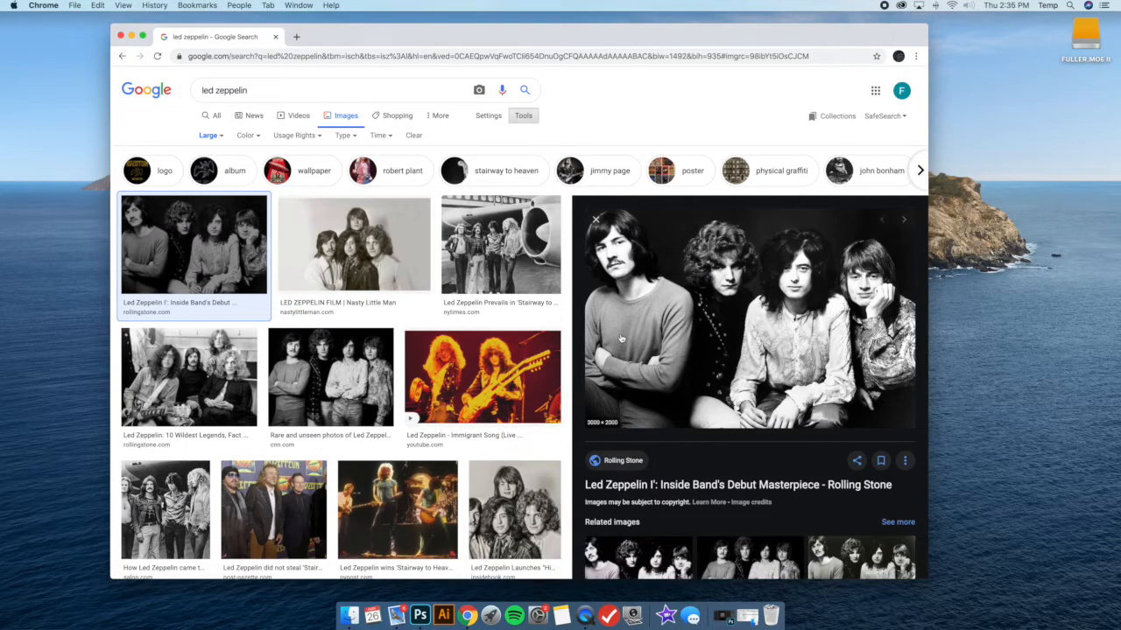
{"action": "left_click", "coordinate": [331, 377]}
{"action": "scroll", "coordinate": [711, 251], "scroll_direction": "up", "scroll_amount": 2}
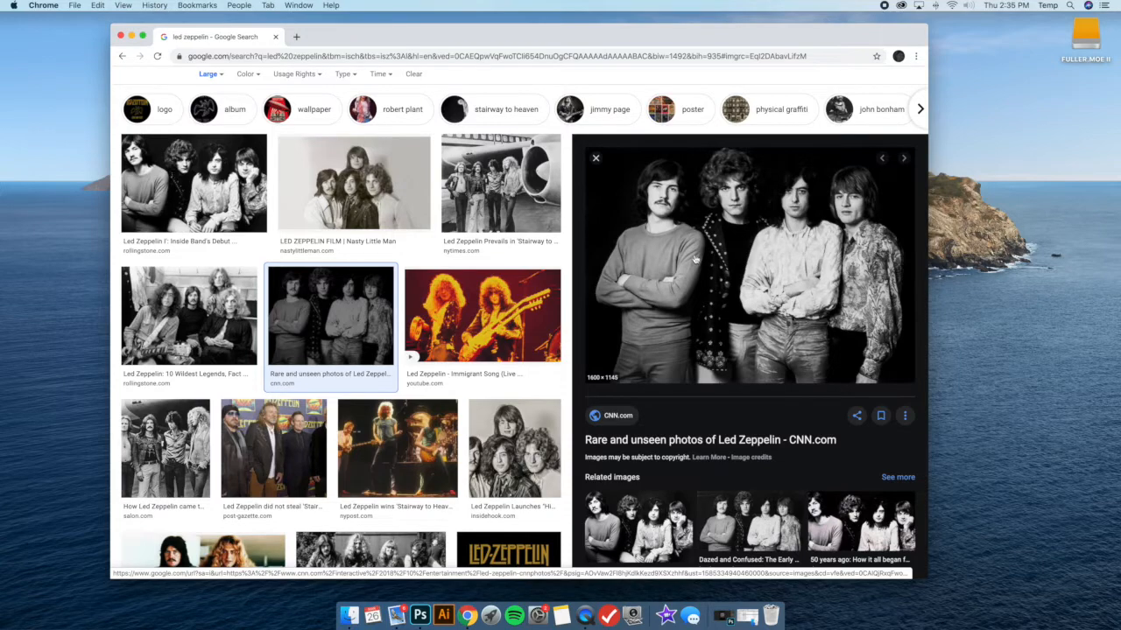
{"action": "scroll", "coordinate": [740, 359], "scroll_direction": "down", "scroll_amount": 2}
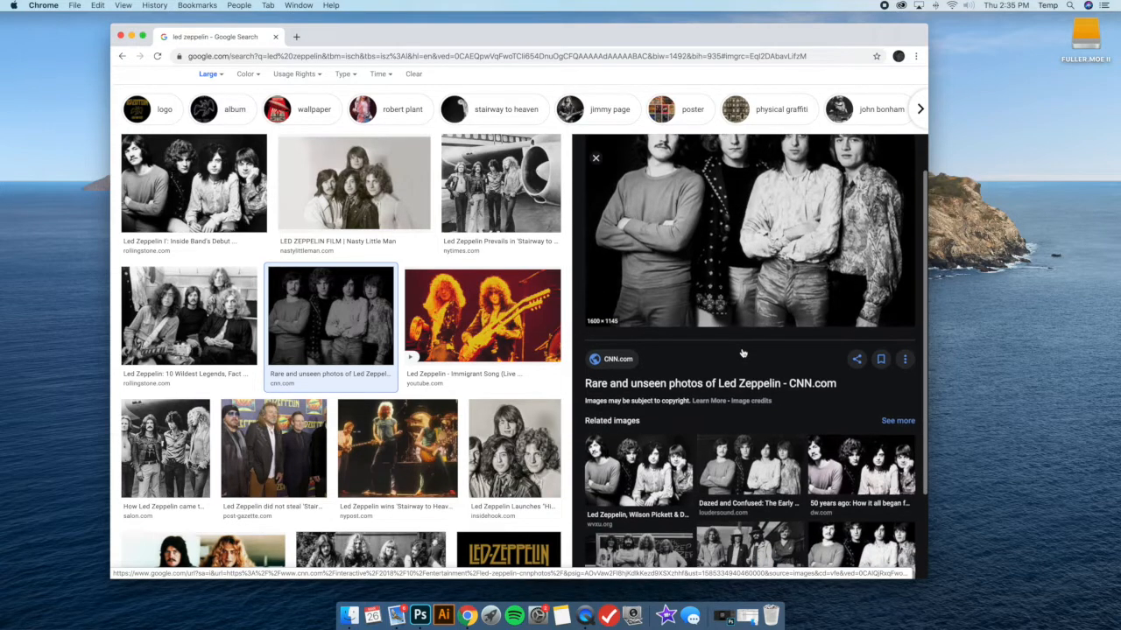
{"action": "scroll", "coordinate": [749, 359], "scroll_direction": "up", "scroll_amount": 2}
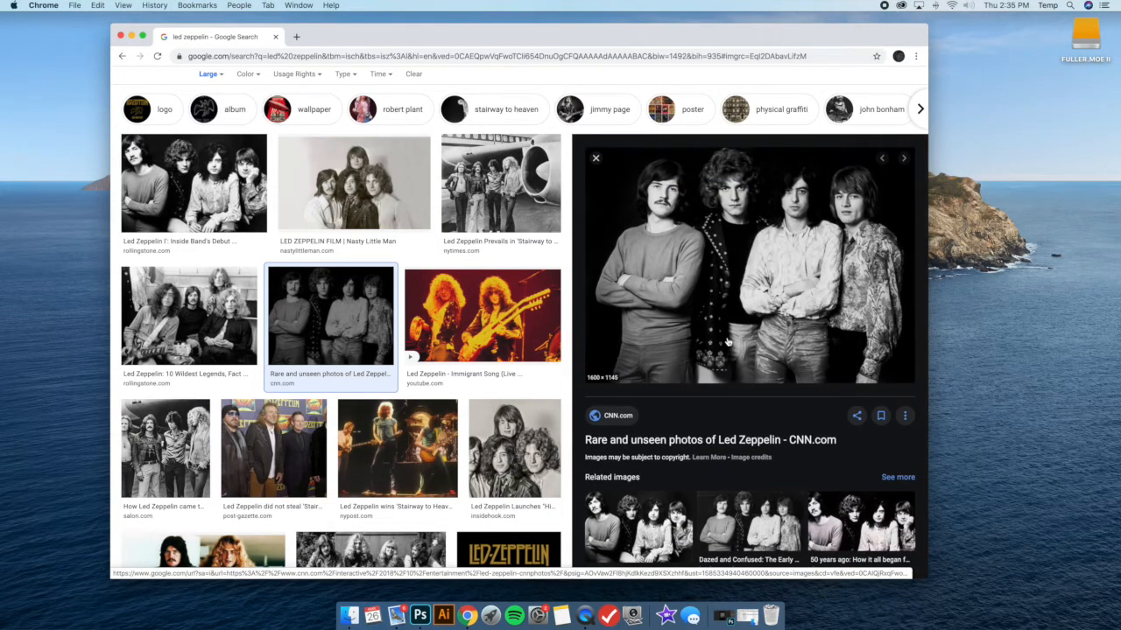
{"action": "left_click_drag", "start_coordinate": [735, 366], "coordinate": [421, 617]}
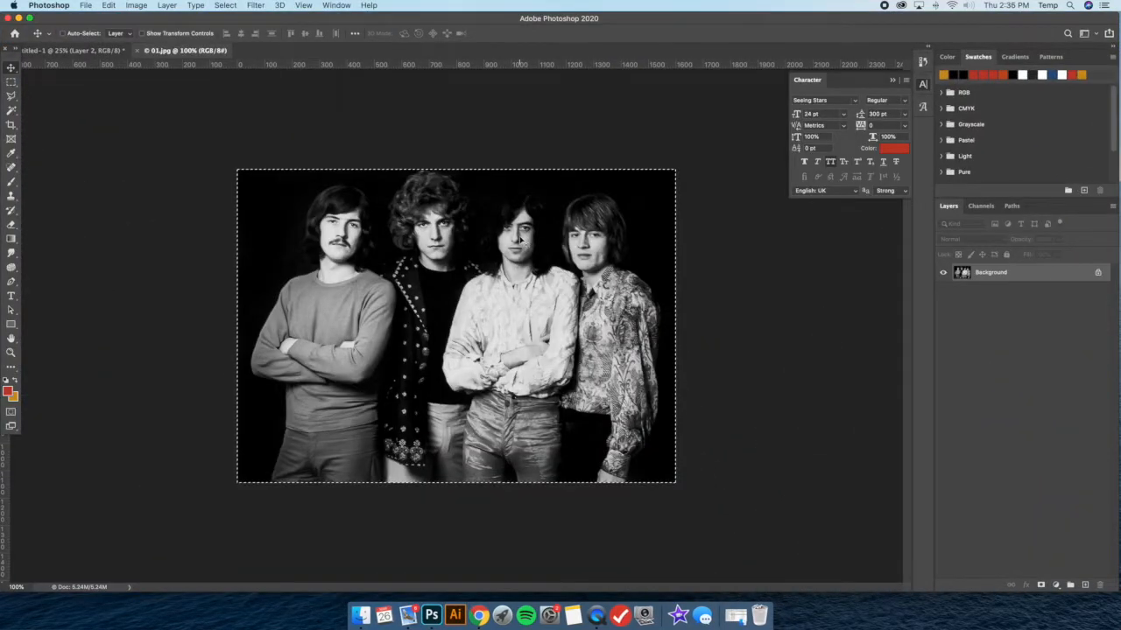
Copy the entire 01.jpg photo and paste it into the Untitled-1 document with Layer 1 and Layer 2 hidden
{"action": "key", "text": "super+a"}
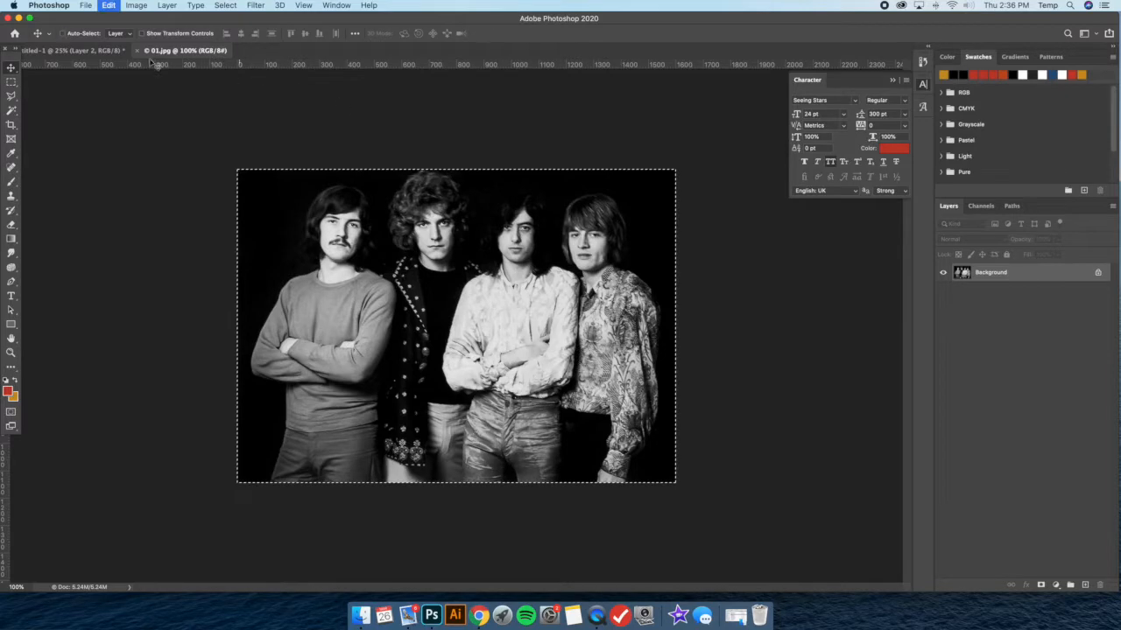
{"action": "left_click", "coordinate": [94, 50]}
{"action": "left_click", "coordinate": [186, 53]}
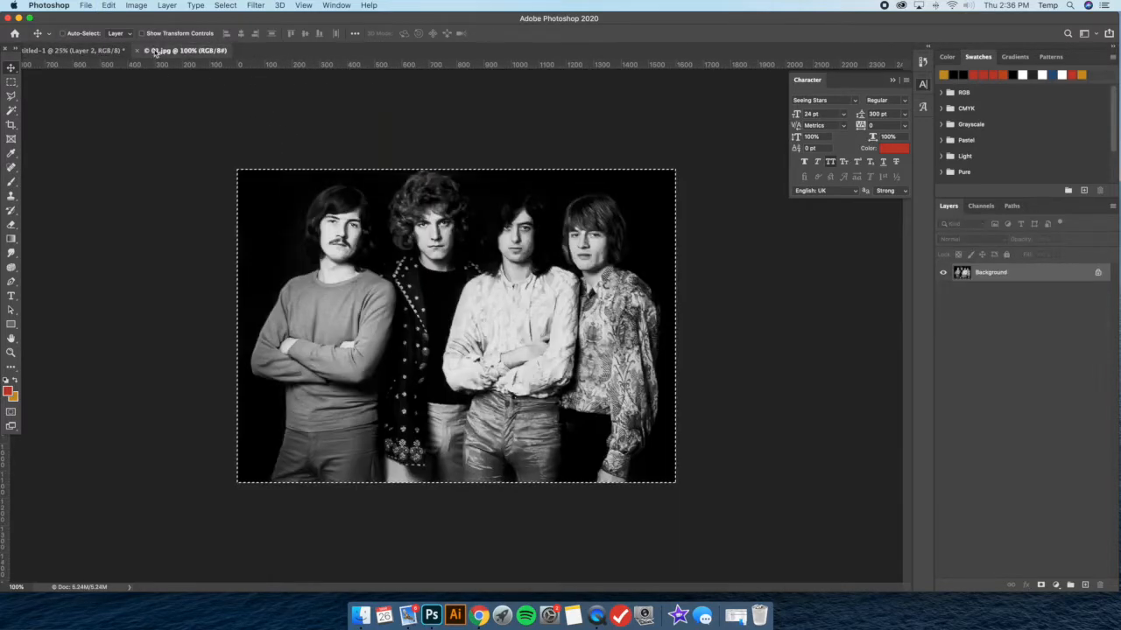
{"action": "left_click", "coordinate": [105, 50]}
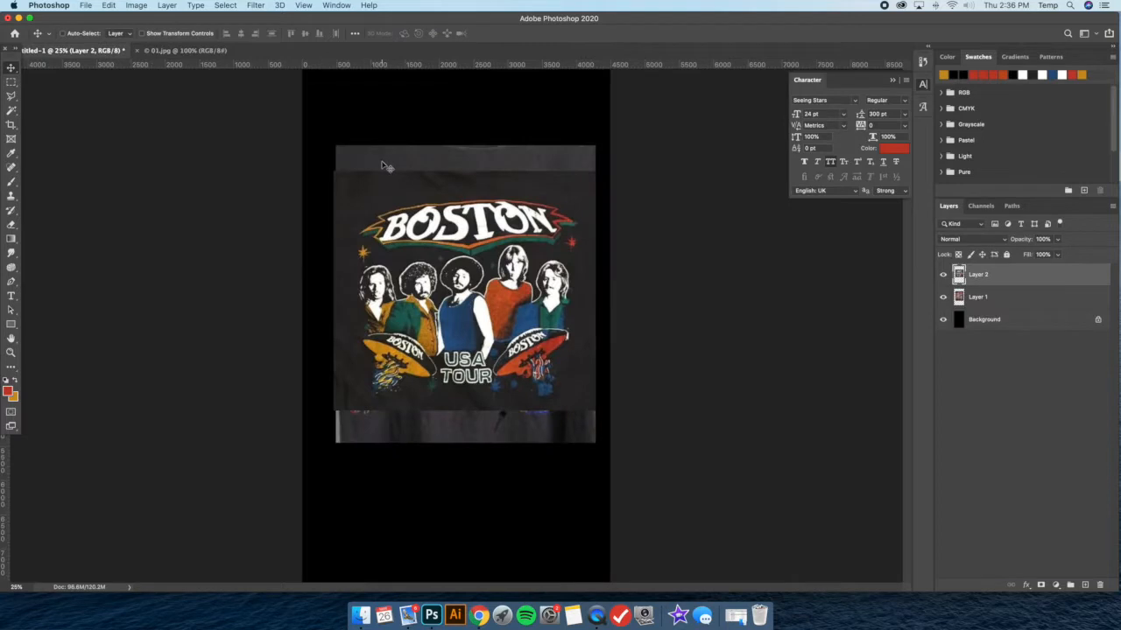
{"action": "left_click_drag", "start_coordinate": [944, 275], "coordinate": [944, 298]}
{"action": "key", "text": "super+v"}
Enlarge the pasted band photo to span nearly the full canvas width, and close the 01.jpg document
{"action": "left_click", "coordinate": [142, 33]}
{"action": "left_click_drag", "start_coordinate": [399, 287], "coordinate": [311, 222]}
{"action": "left_click_drag", "start_coordinate": [513, 366], "coordinate": [594, 424]}
{"action": "left_click", "coordinate": [11, 70]}
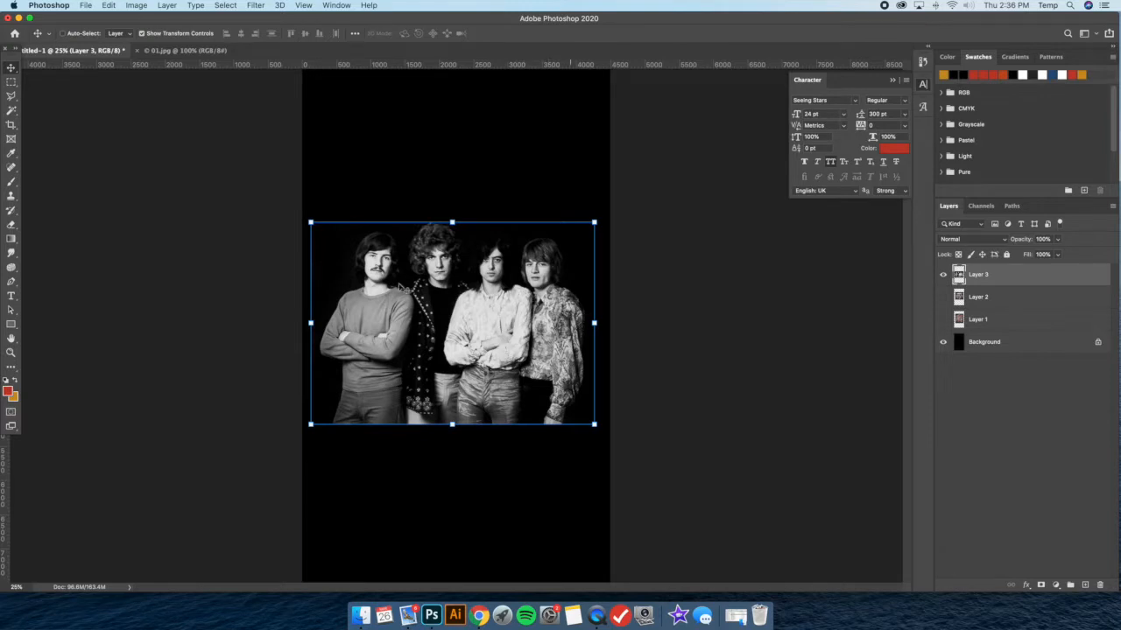
{"action": "left_click", "coordinate": [142, 34]}
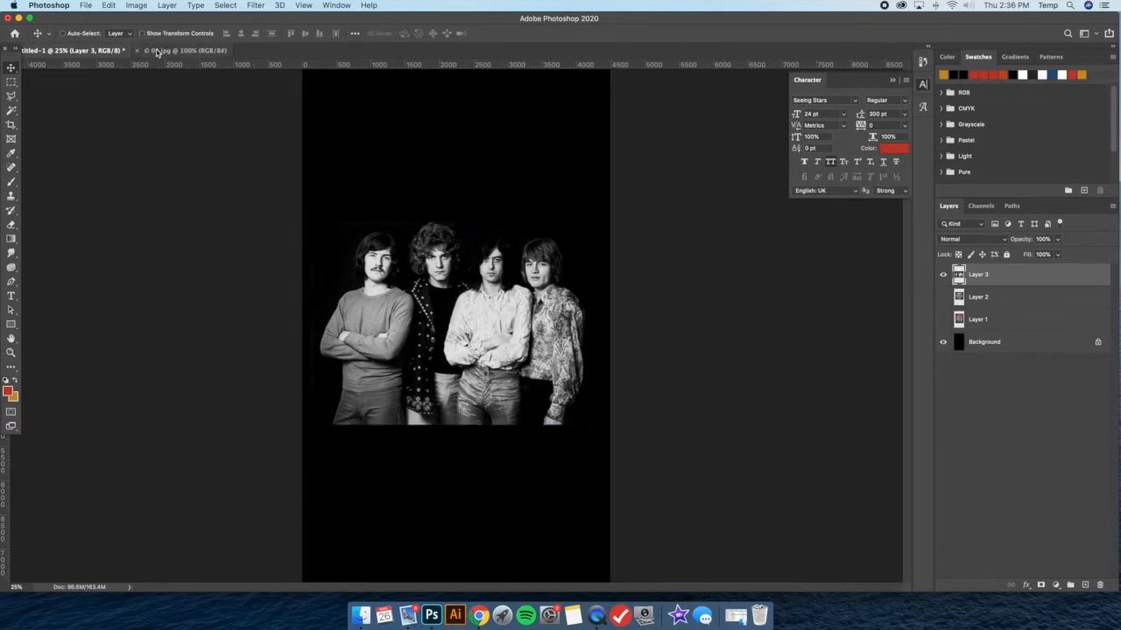
{"action": "left_click", "coordinate": [184, 50]}
{"action": "left_click", "coordinate": [137, 50]}
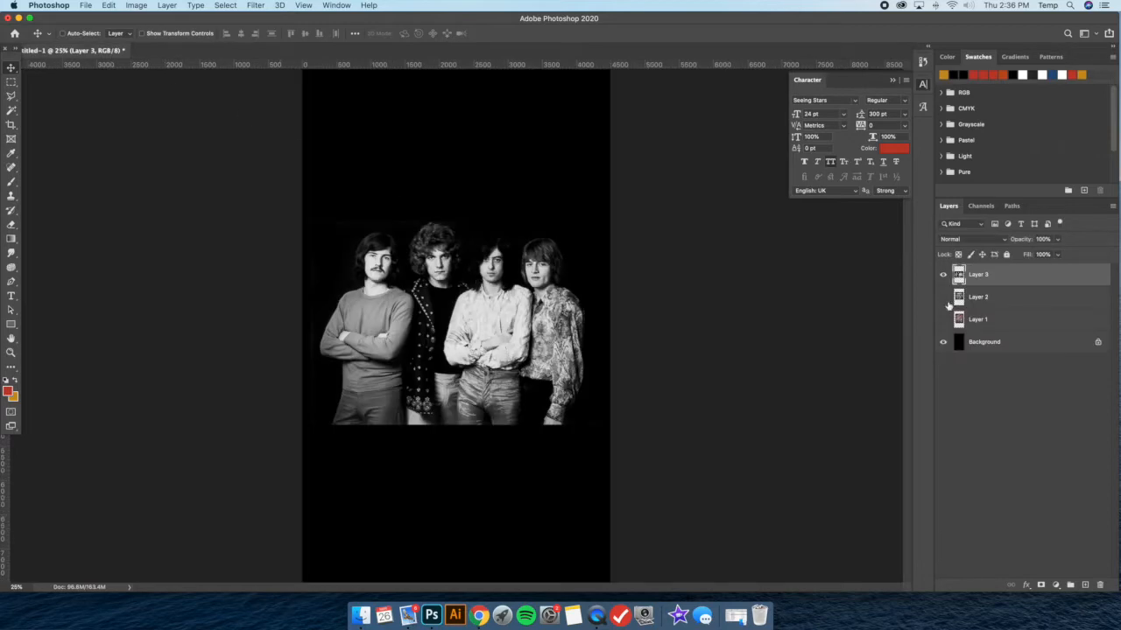
Move the Boston reference above the band photo for a check, hide it again, and select Layer 3
{"action": "key", "text": "super+plus"}
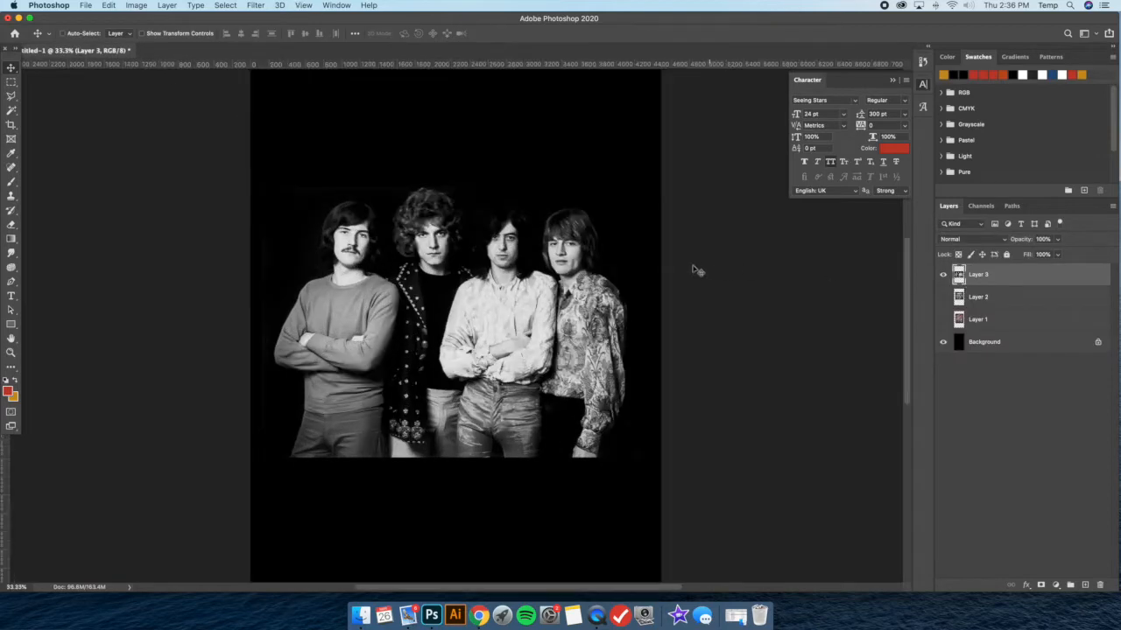
{"action": "left_click", "coordinate": [943, 297]}
{"action": "left_click", "coordinate": [987, 303]}
{"action": "left_click_drag", "start_coordinate": [992, 304], "coordinate": [994, 267]}
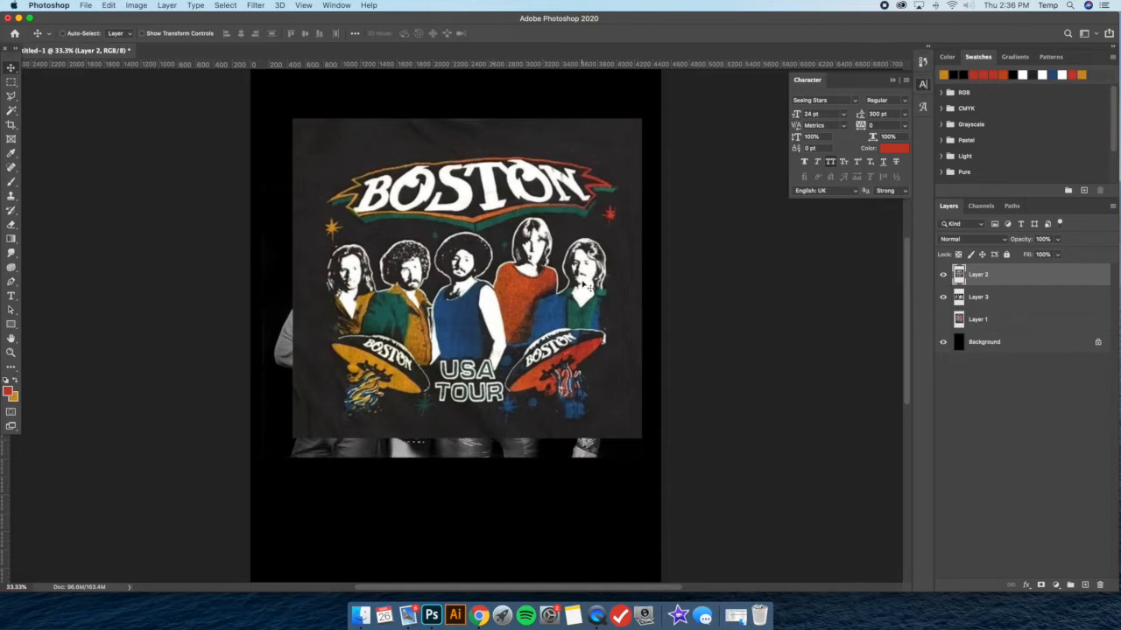
{"action": "left_click", "coordinate": [943, 274]}
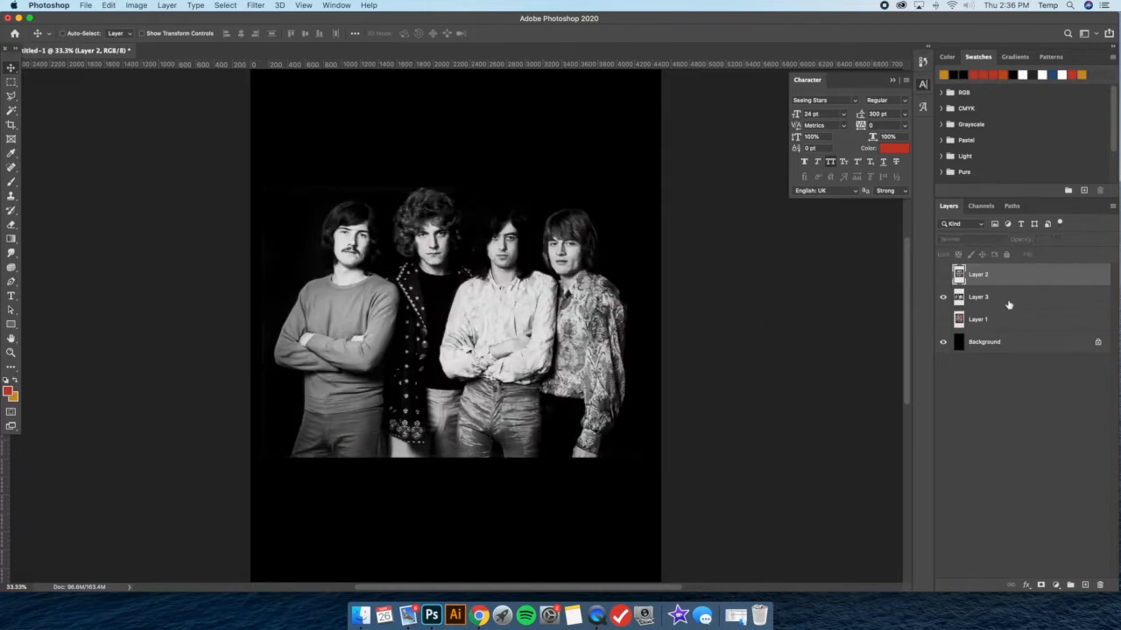
{"action": "left_click", "coordinate": [978, 296]}
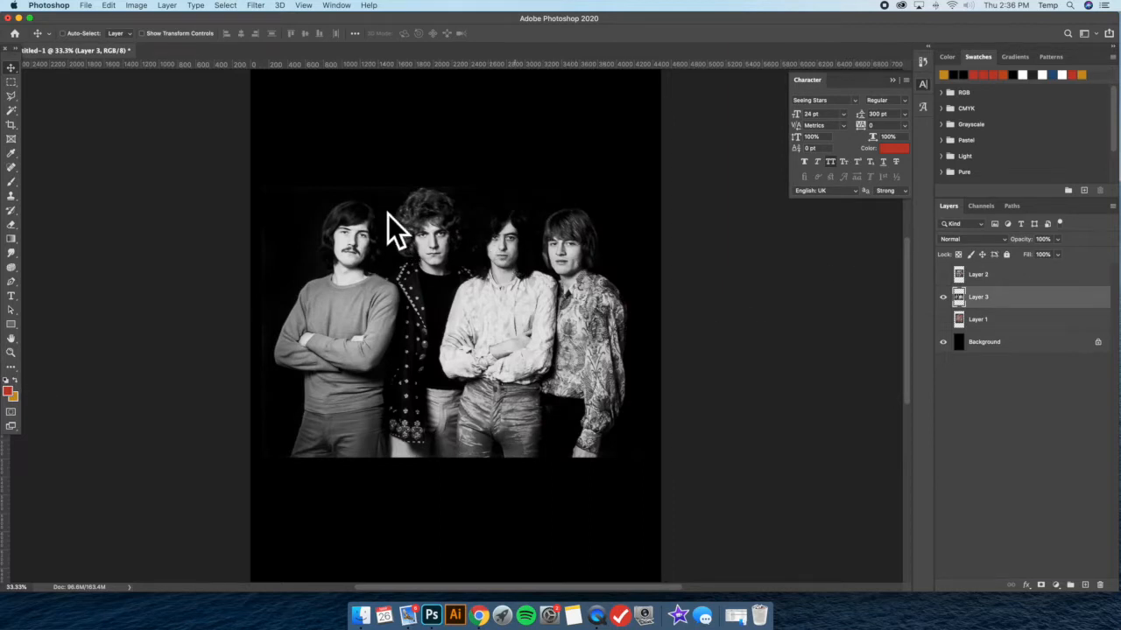
Set the foreground color to black (000000) and the background color to white (ffffff)
{"action": "left_click", "coordinate": [8, 391]}
{"action": "type", "text": "000000"}
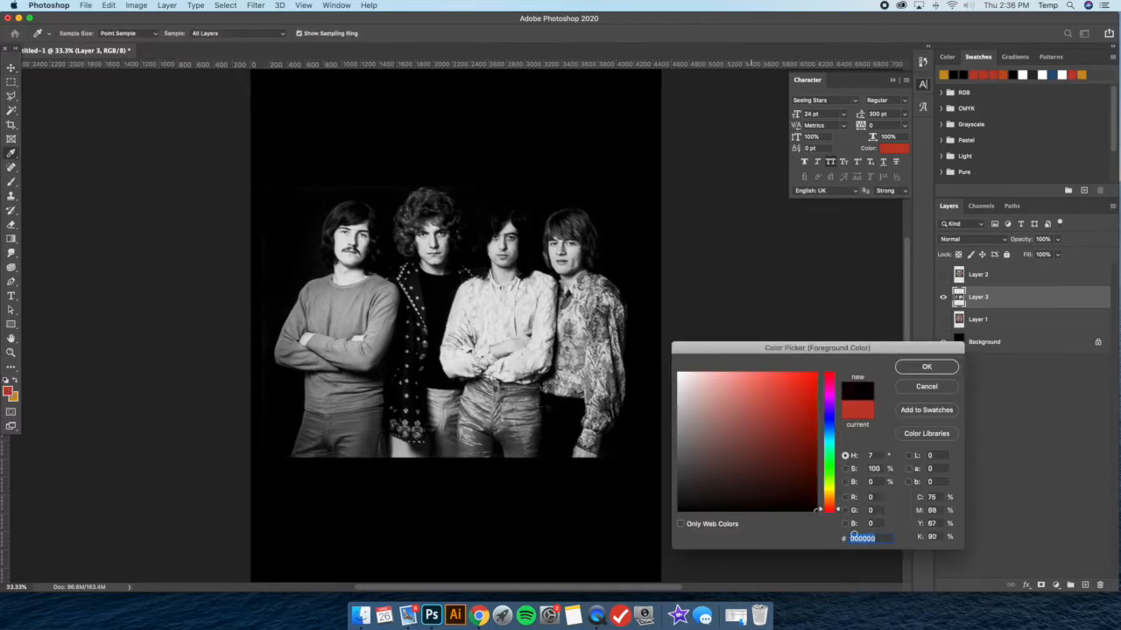
{"action": "key", "text": "Return"}
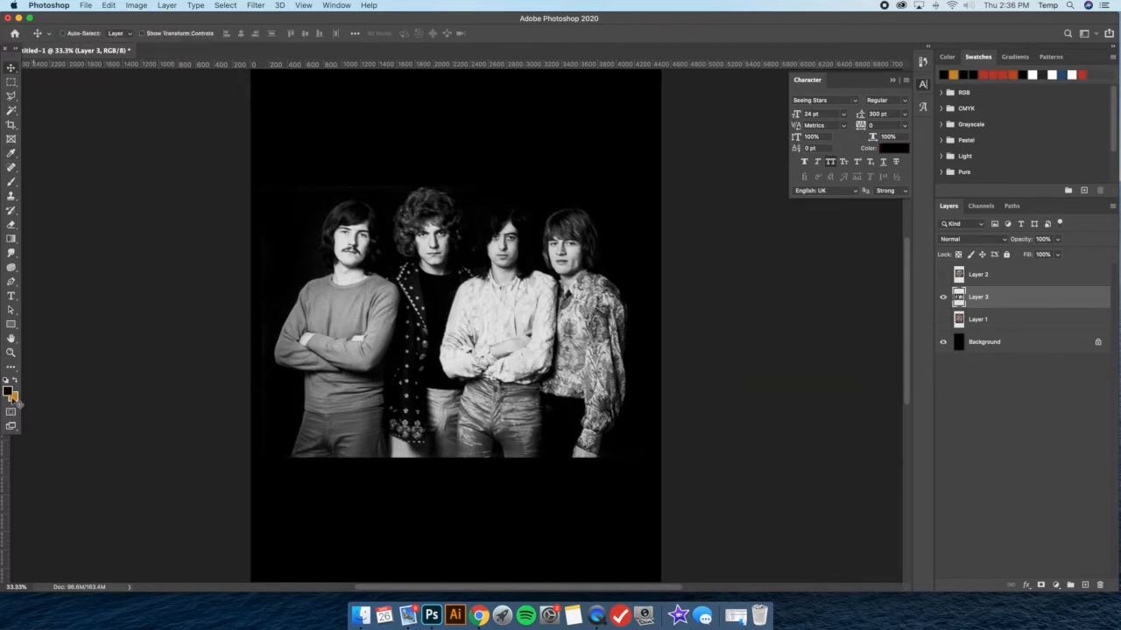
{"action": "left_click", "coordinate": [14, 396]}
{"action": "type", "text": "ffffff"}
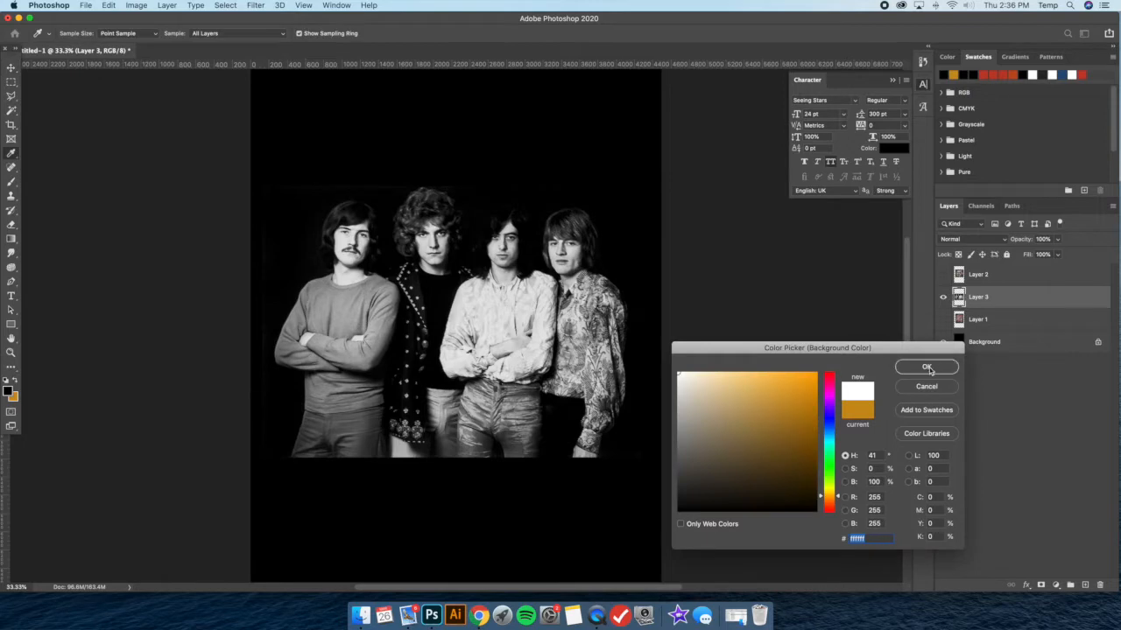
{"action": "left_click", "coordinate": [944, 371]}
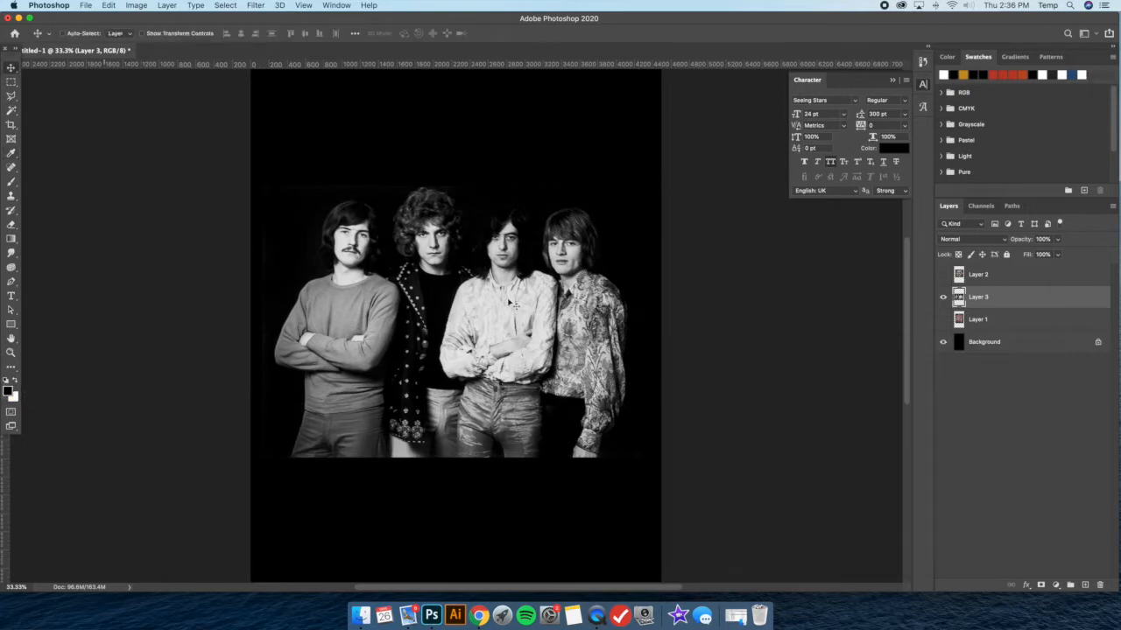
Convert Layer 3 to a smart object and open the Stamp filter from the Filter Gallery with a 50% preview
{"action": "right_click", "coordinate": [988, 299]}
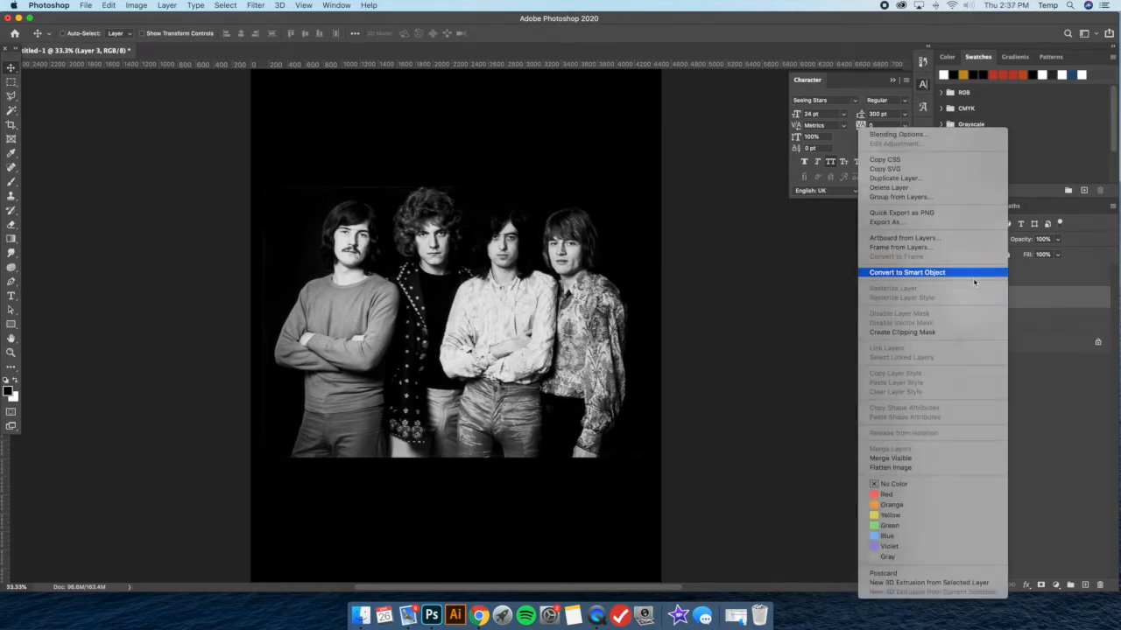
{"action": "left_click", "coordinate": [968, 280]}
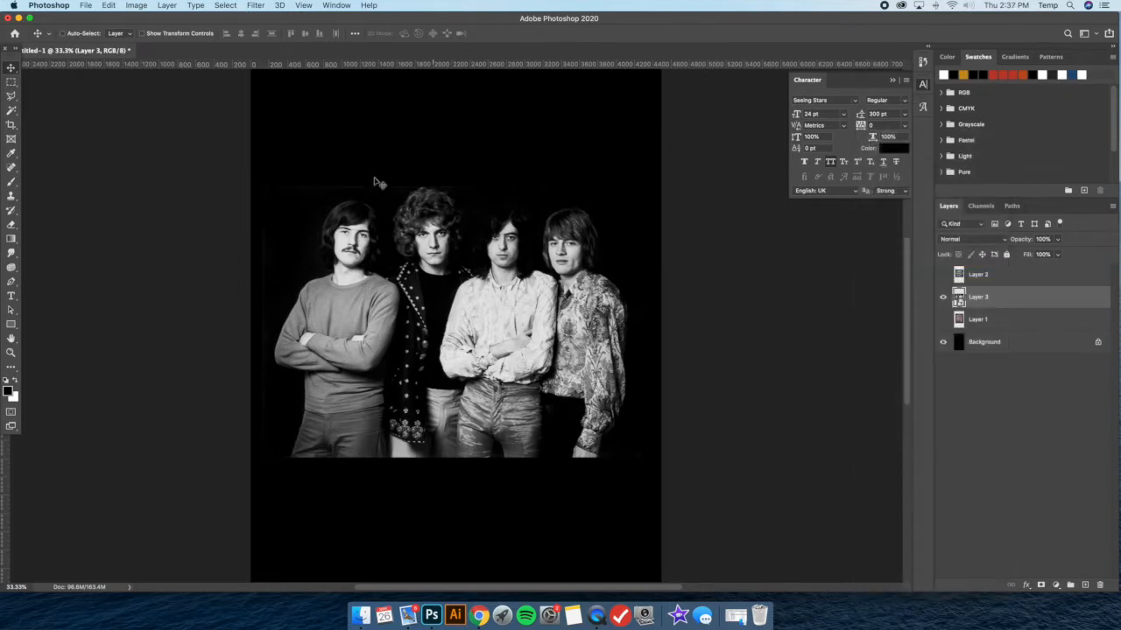
{"action": "left_click", "coordinate": [257, 6]}
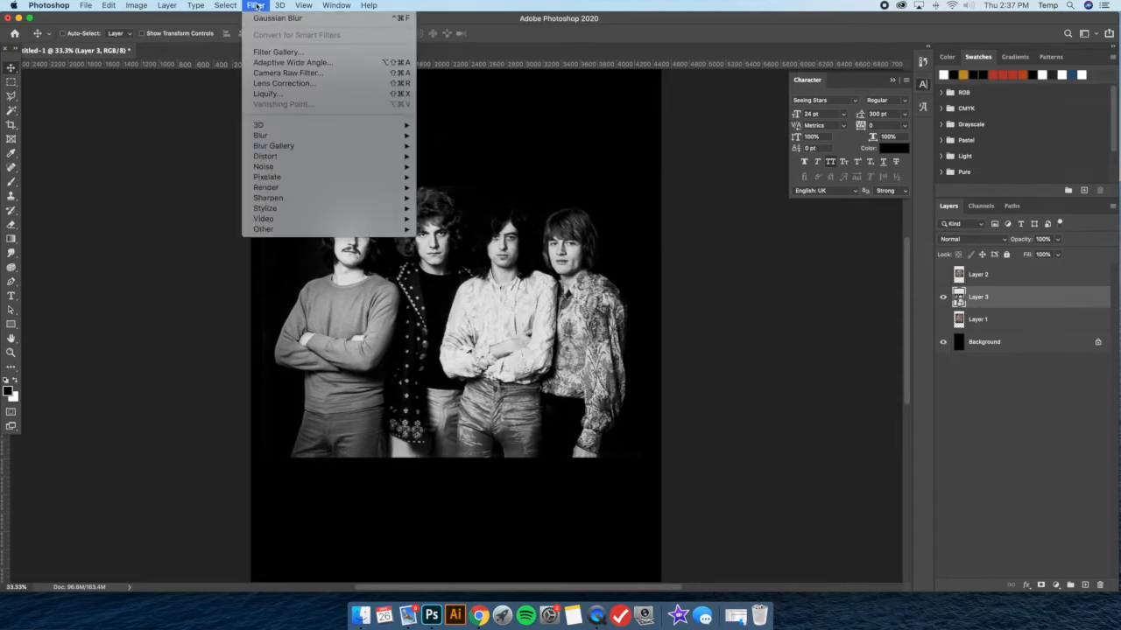
{"action": "left_click", "coordinate": [289, 53]}
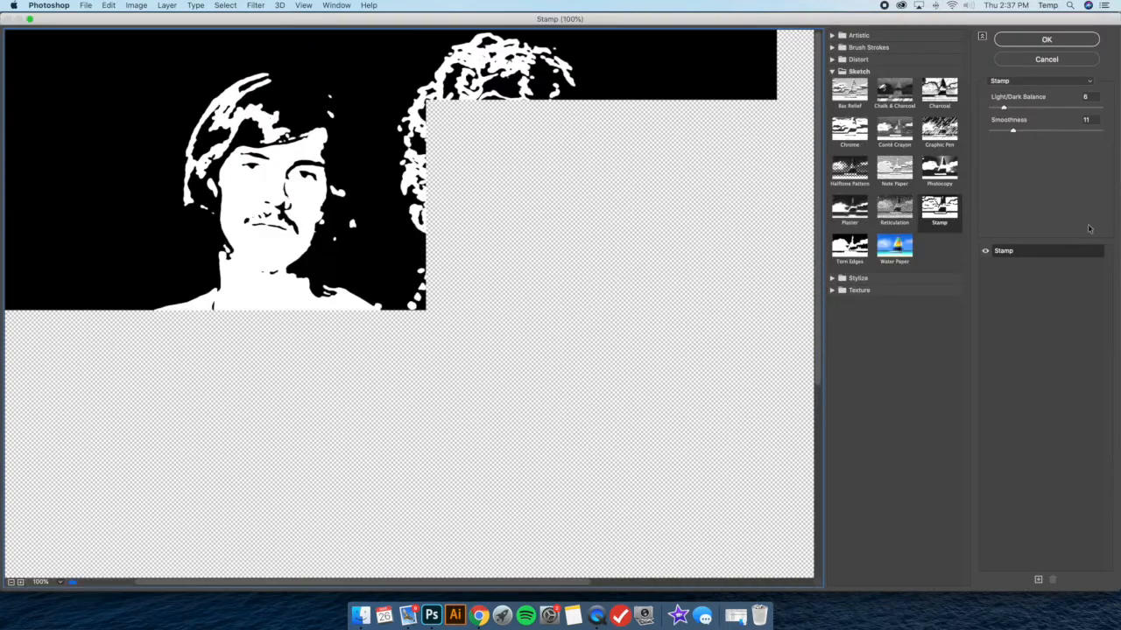
{"action": "left_click", "coordinate": [11, 582]}
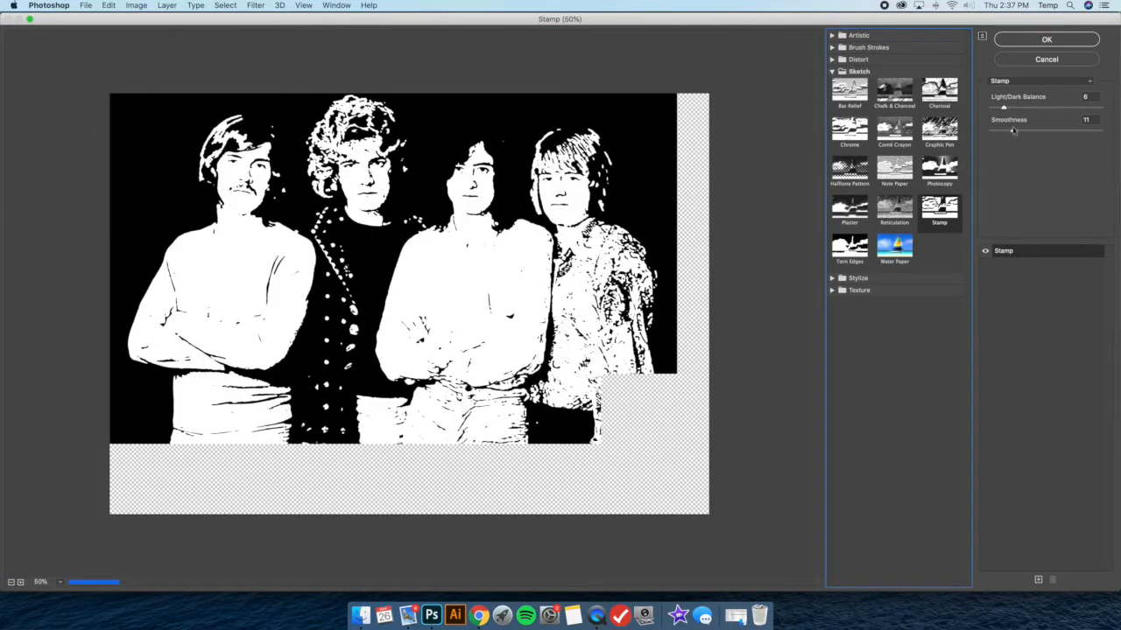
Apply the Stamp filter to Layer 3 with Light/Dark Balance 6 and Smoothness 1
{"action": "left_click_drag", "start_coordinate": [1004, 108], "coordinate": [995, 107]}
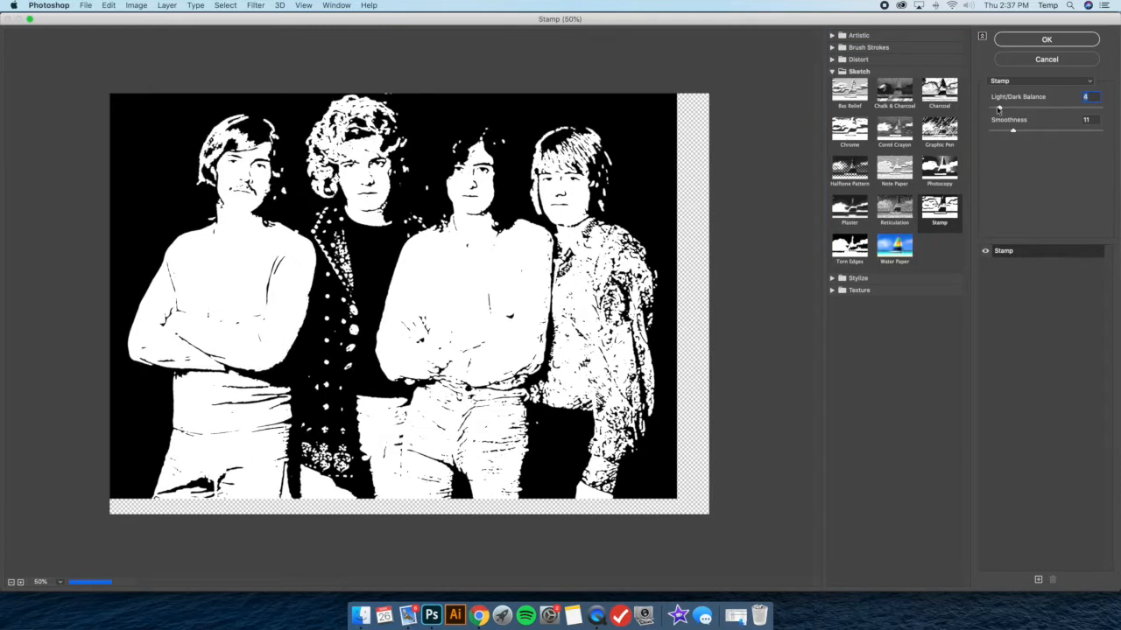
{"action": "left_click_drag", "start_coordinate": [1013, 130], "coordinate": [991, 130]}
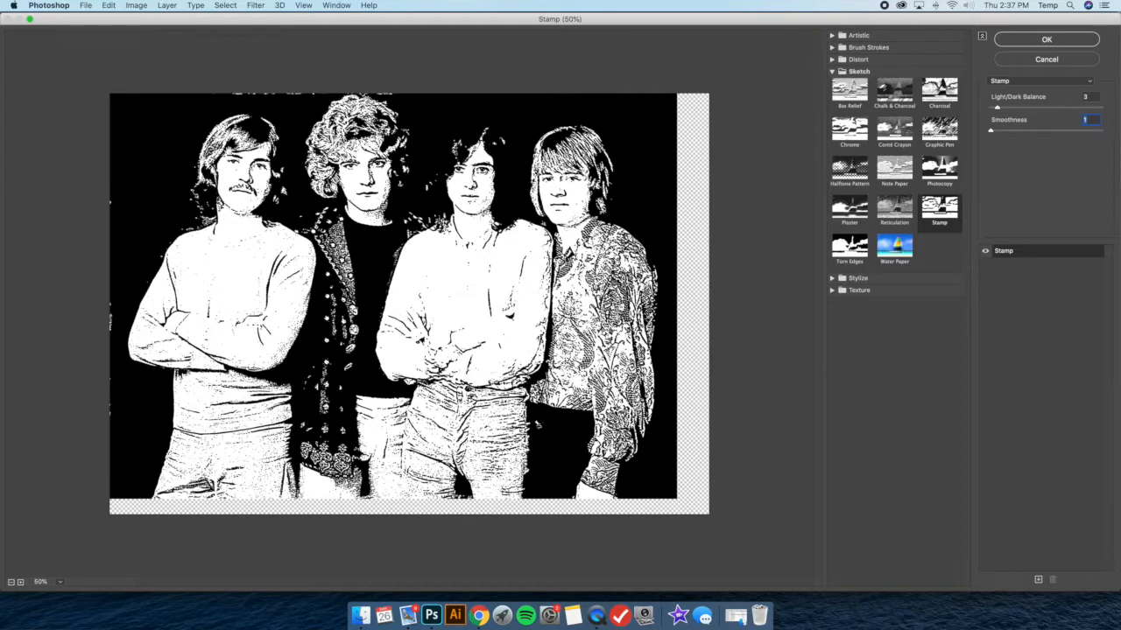
{"action": "left_click_drag", "start_coordinate": [994, 109], "coordinate": [1001, 108]}
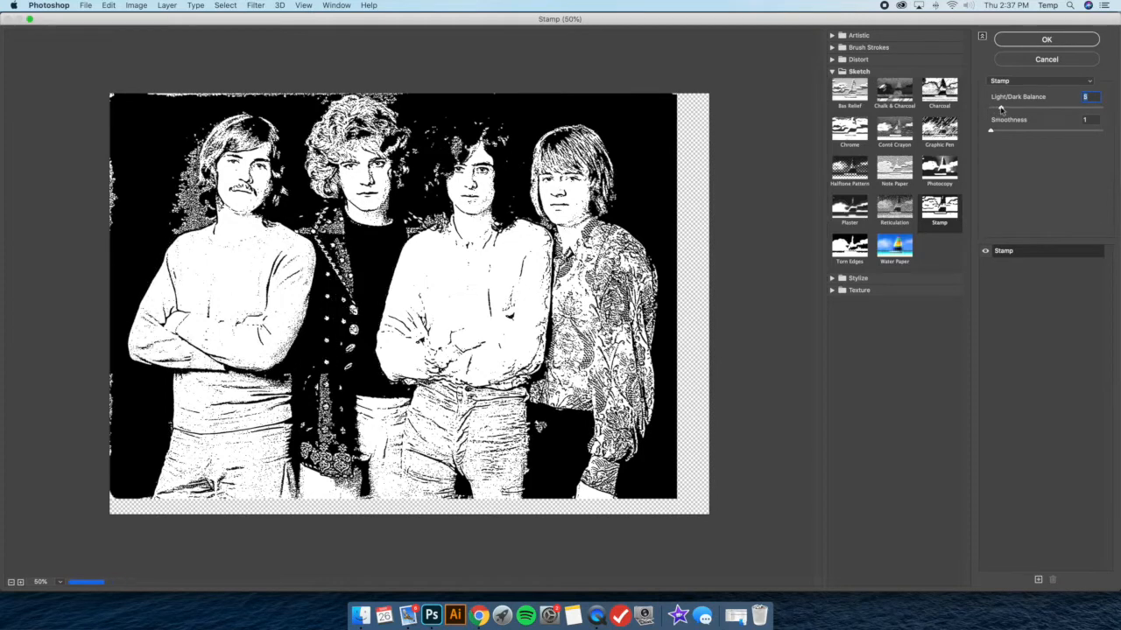
{"action": "left_click_drag", "start_coordinate": [1001, 108], "coordinate": [1012, 108]}
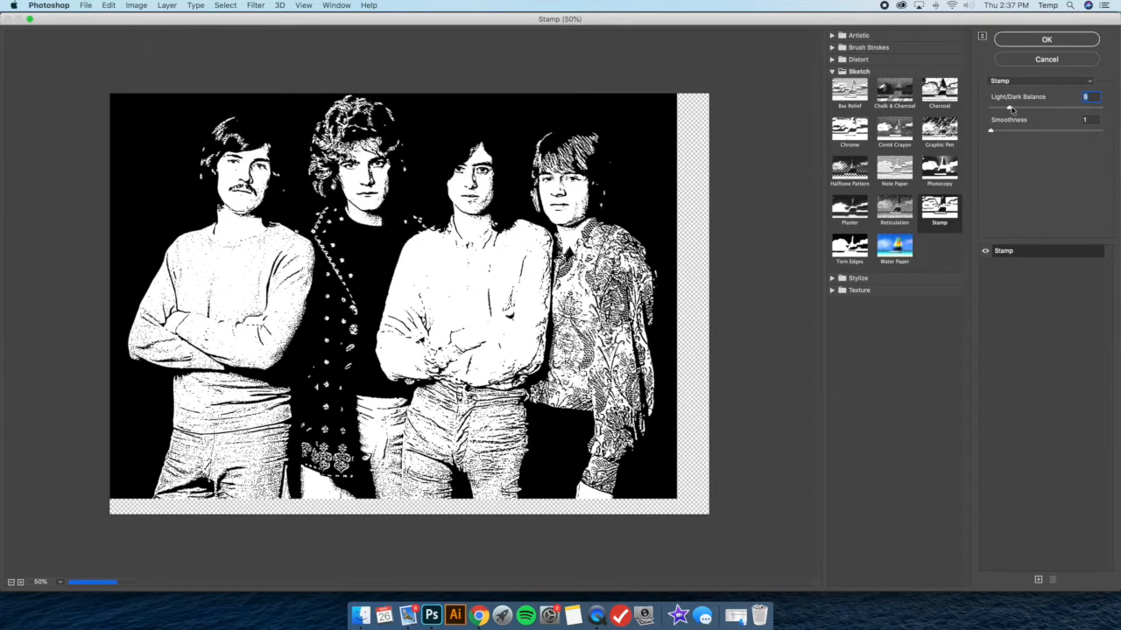
{"action": "left_click_drag", "start_coordinate": [1011, 107], "coordinate": [1013, 108]}
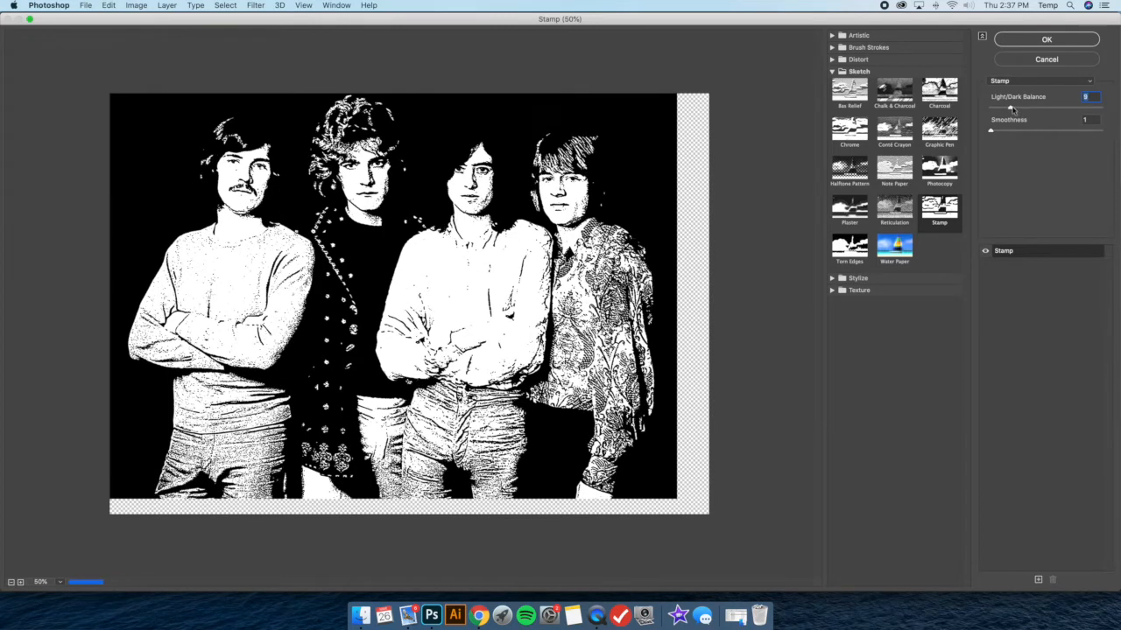
{"action": "left_click_drag", "start_coordinate": [1013, 109], "coordinate": [1008, 108]}
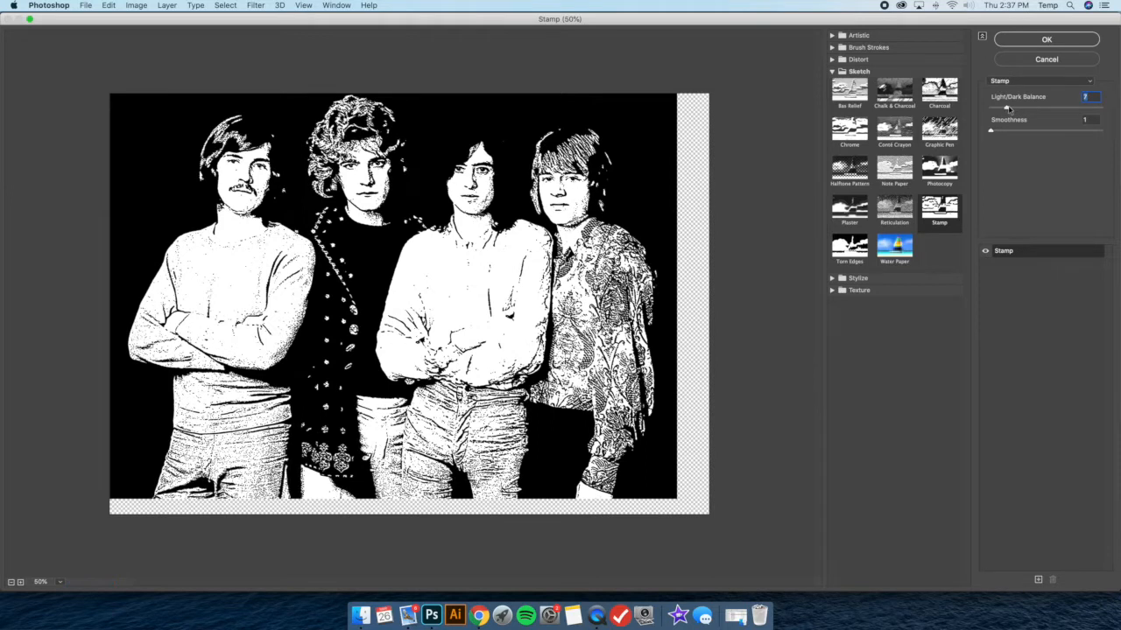
{"action": "left_click_drag", "start_coordinate": [1008, 108], "coordinate": [1004, 109]}
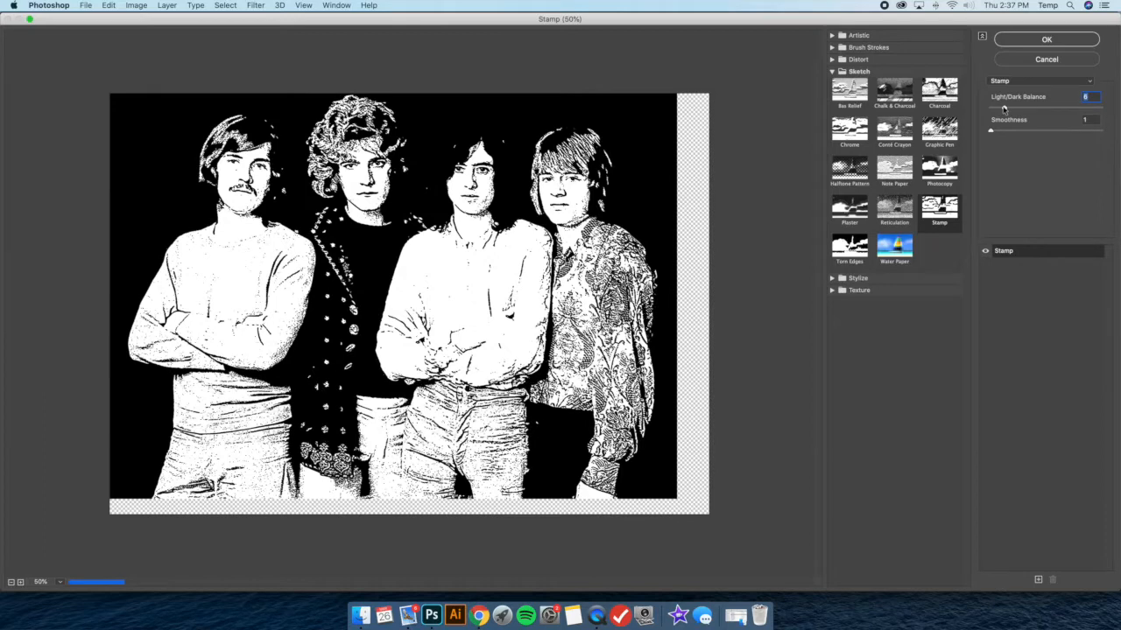
{"action": "left_click", "coordinate": [1040, 40]}
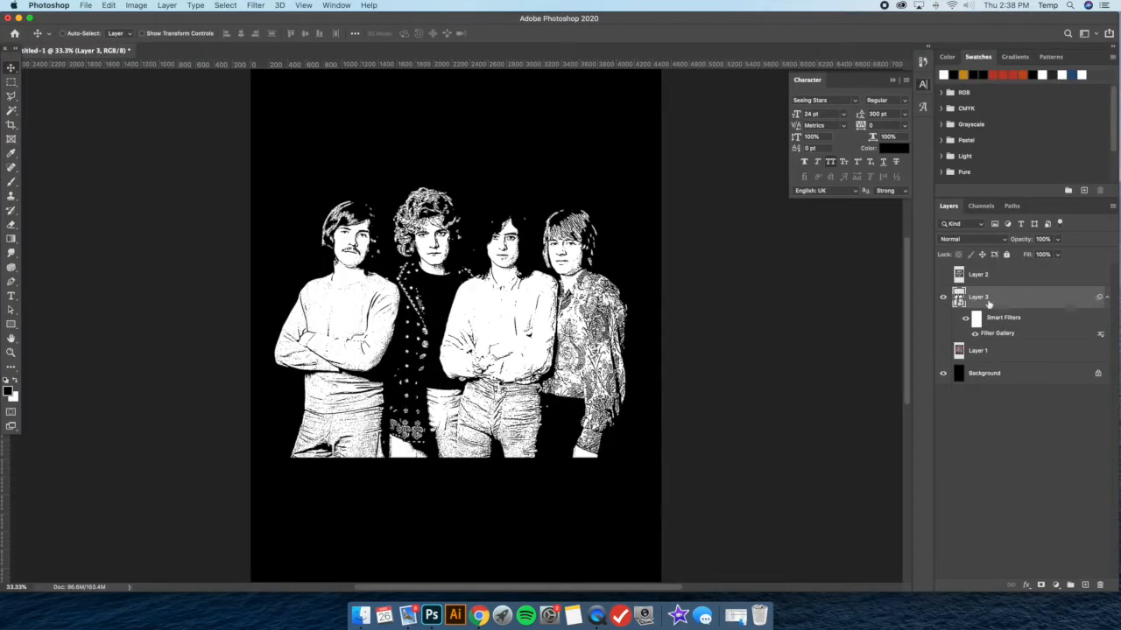
Duplicate Layer 3 and set the copy's Stamp filter to Light/Dark Balance 2
{"action": "key", "text": "super+j"}
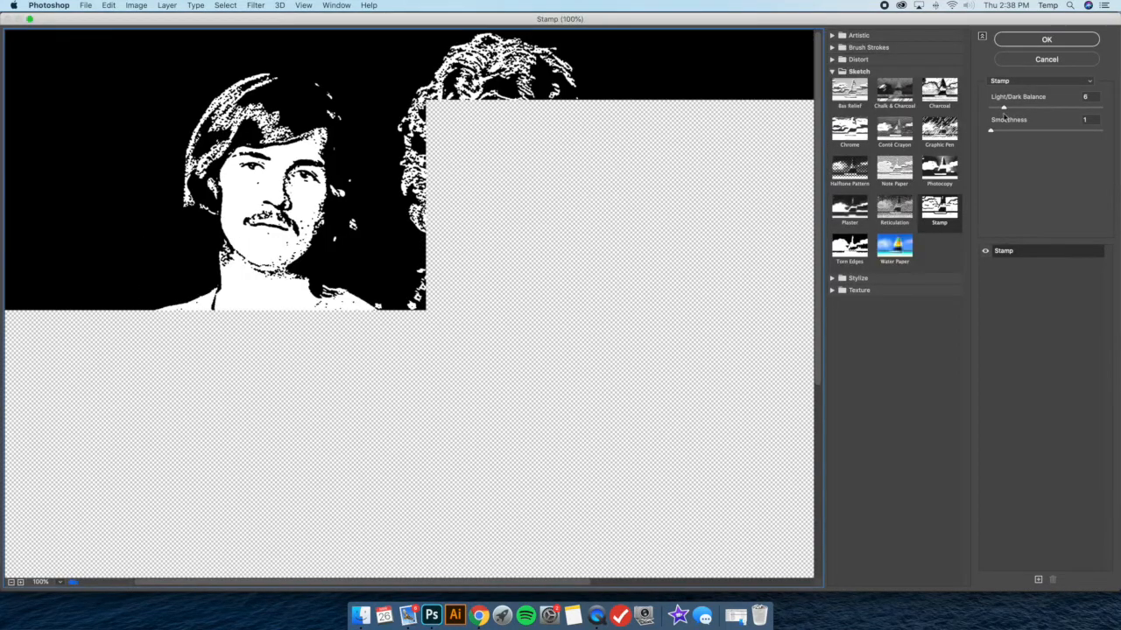
{"action": "left_click_drag", "start_coordinate": [566, 217], "coordinate": [416, 246]}
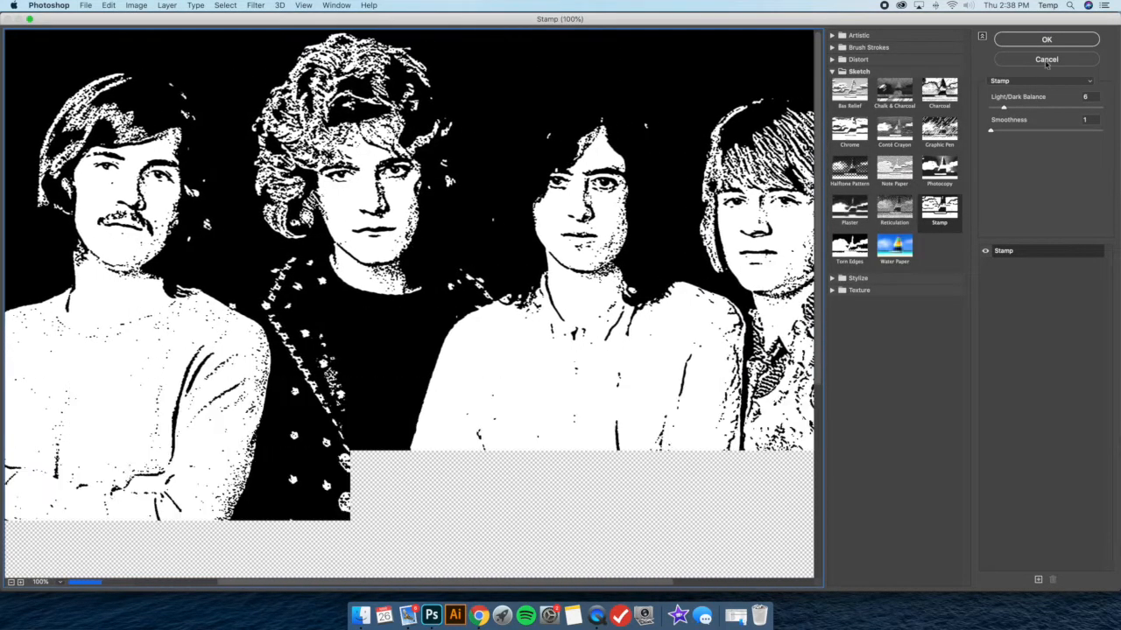
{"action": "left_click", "coordinate": [1004, 108]}
{"action": "left_click_drag", "start_coordinate": [1002, 108], "coordinate": [995, 108]}
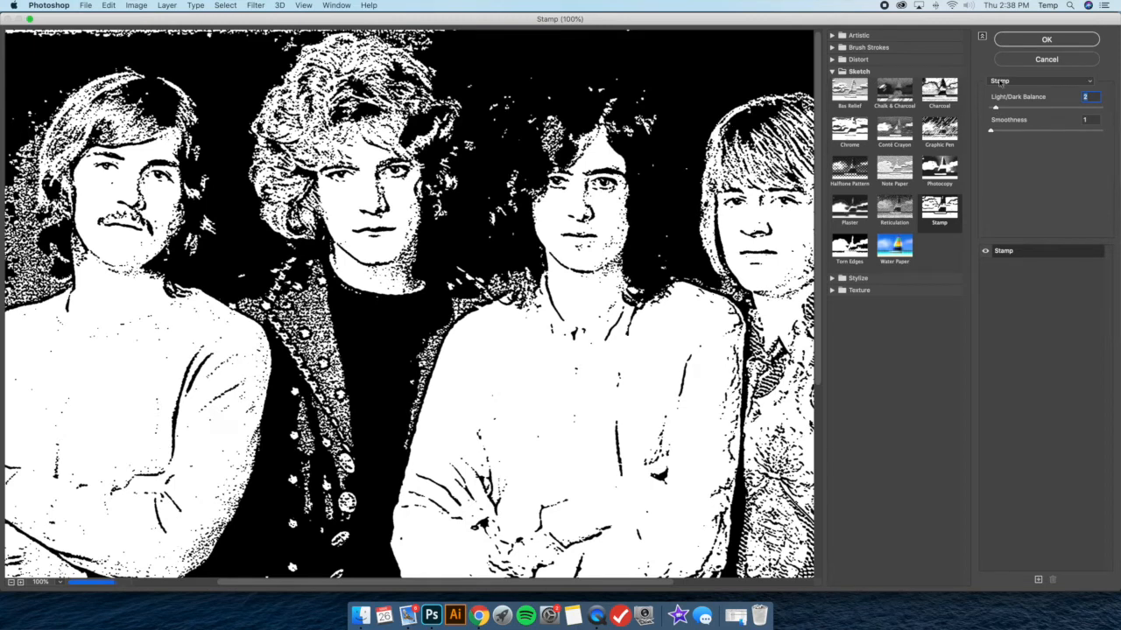
{"action": "key", "text": "Return"}
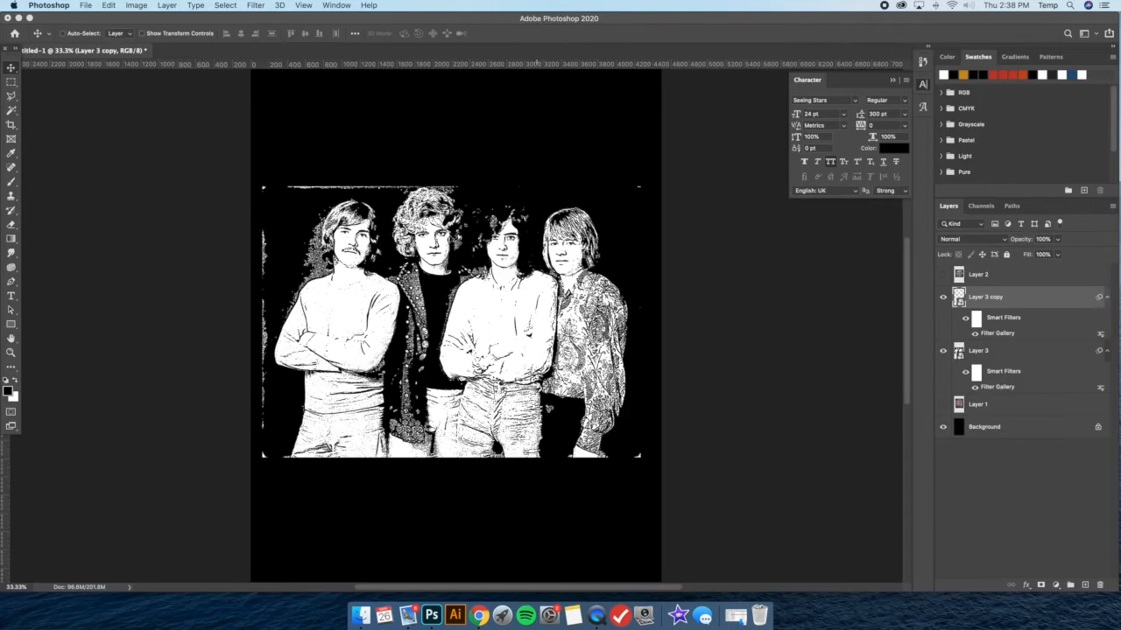
Copy the third man's head from Layer 3 copy onto a new layer using a rectangular selection, and delete Layer 3 copy
{"action": "left_click", "coordinate": [10, 82]}
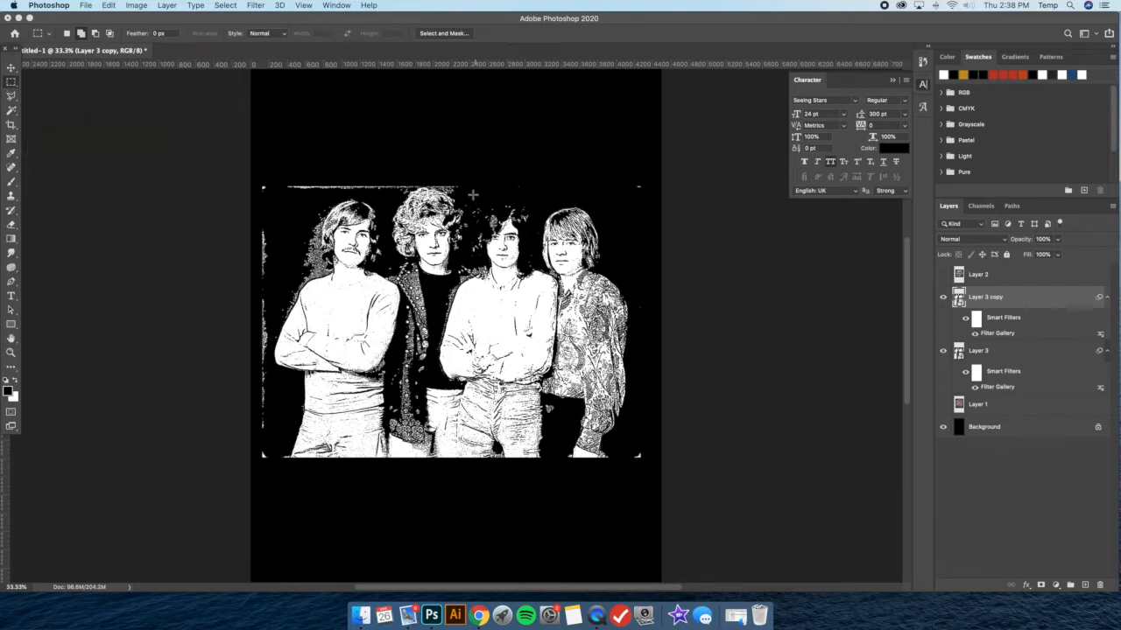
{"action": "left_click_drag", "start_coordinate": [470, 190], "coordinate": [537, 264]}
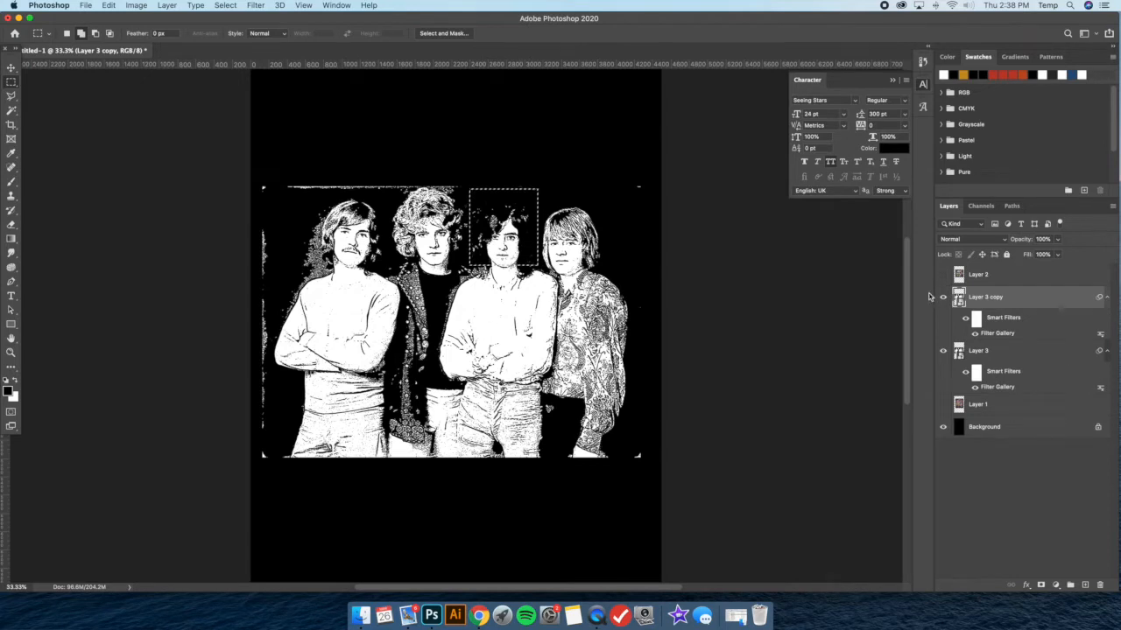
{"action": "key", "text": "super+j"}
{"action": "left_click", "coordinate": [998, 323]}
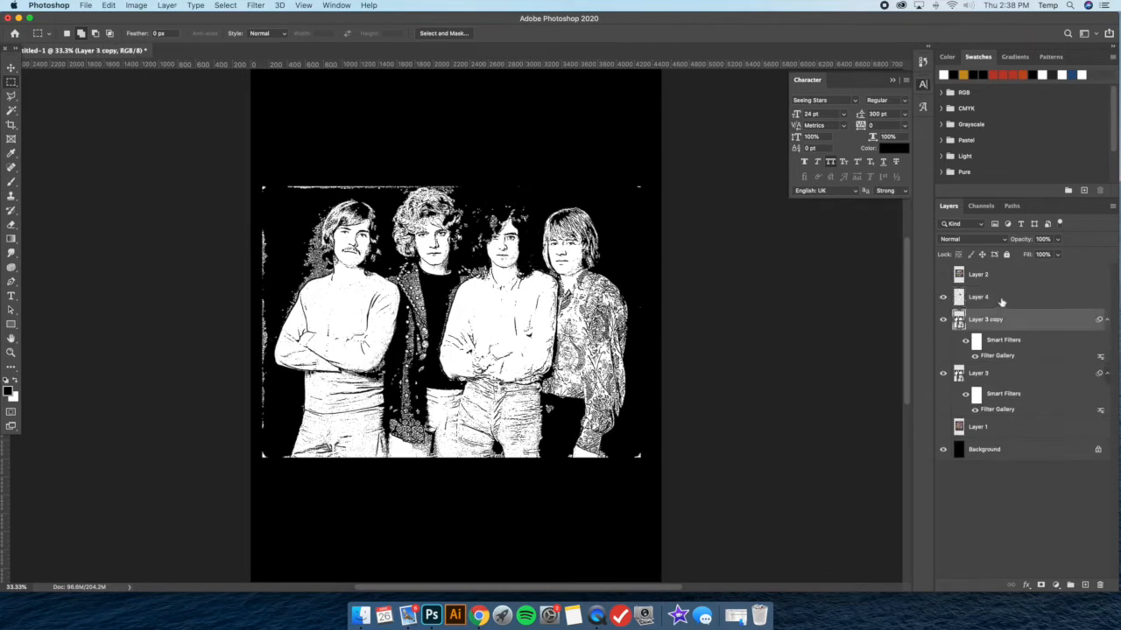
{"action": "key", "text": "Delete"}
Group Layer 4 and Layer 3 together
{"action": "left_click", "coordinate": [1006, 299]}
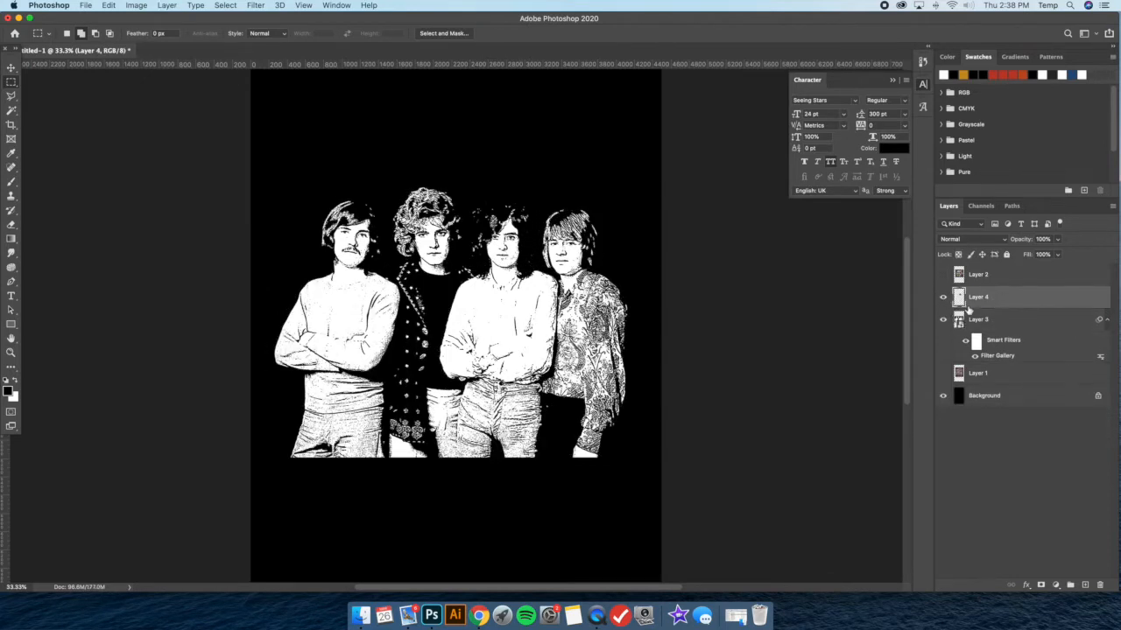
{"action": "left_click", "coordinate": [1010, 328], "text": "shift"}
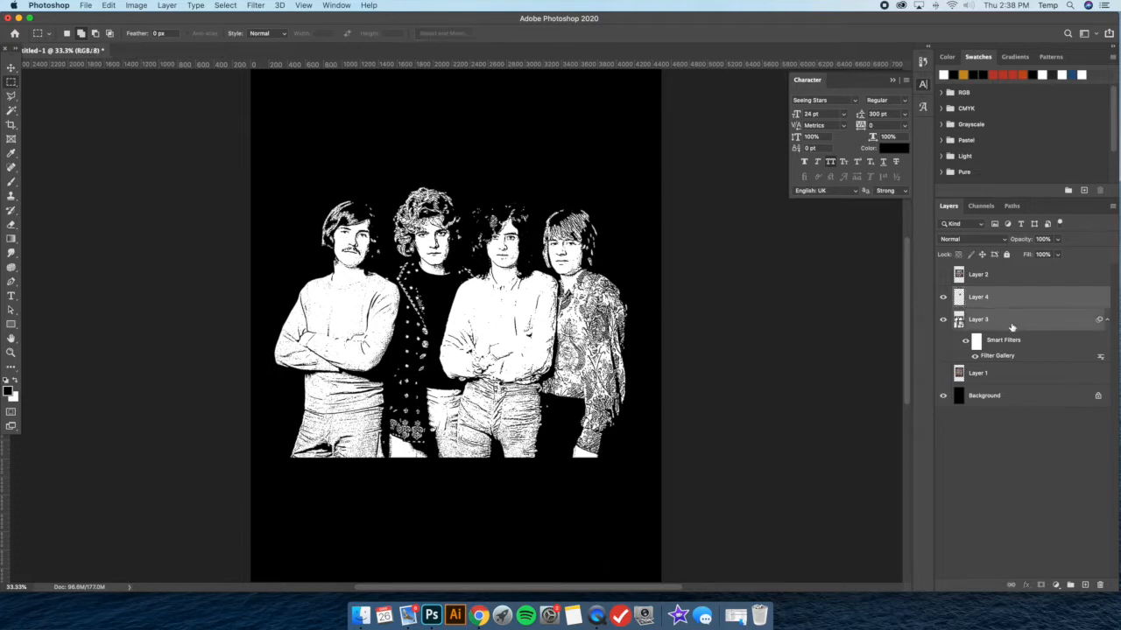
{"action": "key", "text": "super+g"}
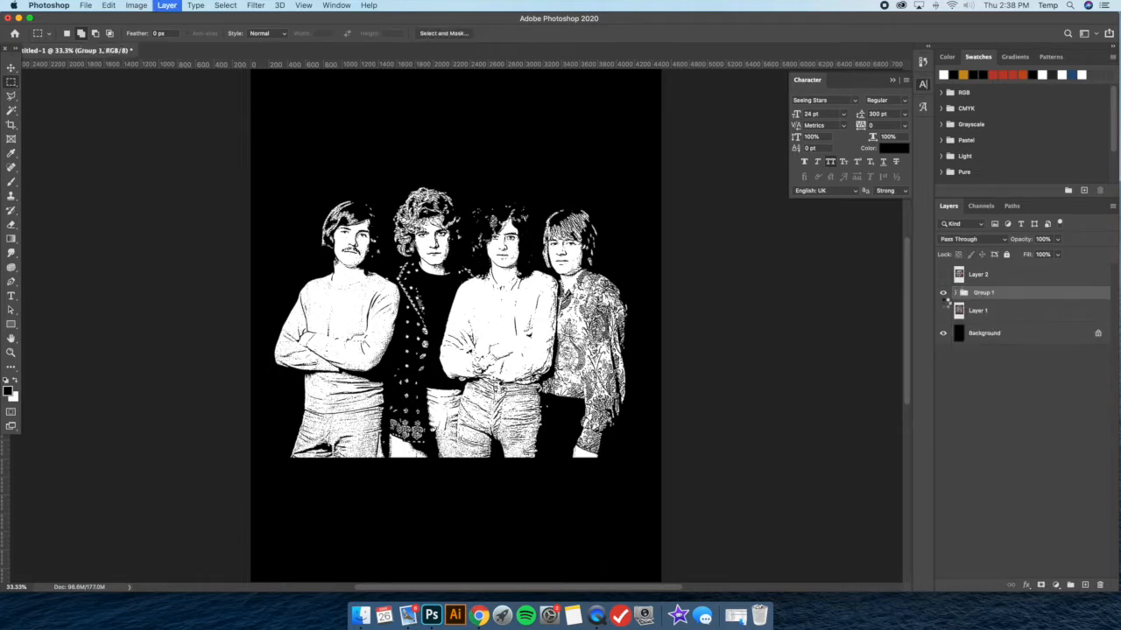
Duplicate Group 1, hide the original group, and merge the copy into a single layer
{"action": "key", "text": "super+j"}
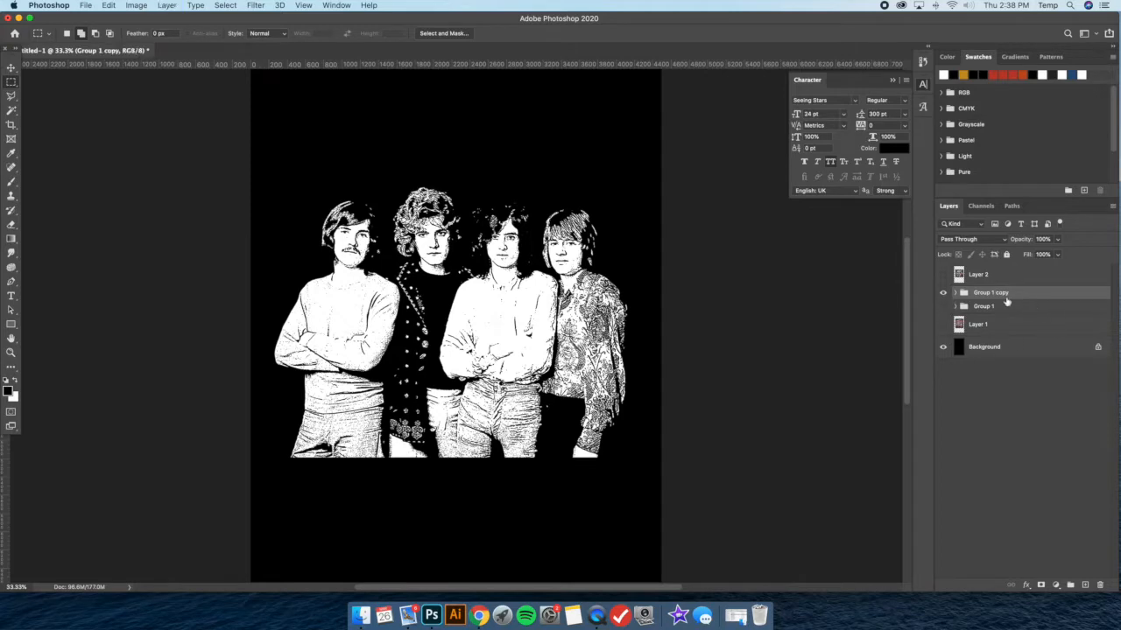
{"action": "right_click", "coordinate": [1015, 298]}
{"action": "left_click", "coordinate": [958, 502]}
Extract the white areas of Group 1 copy onto a new layer, delete Group 1 copy, and check the result with the Background hidden
{"action": "key", "text": "super+plus"}
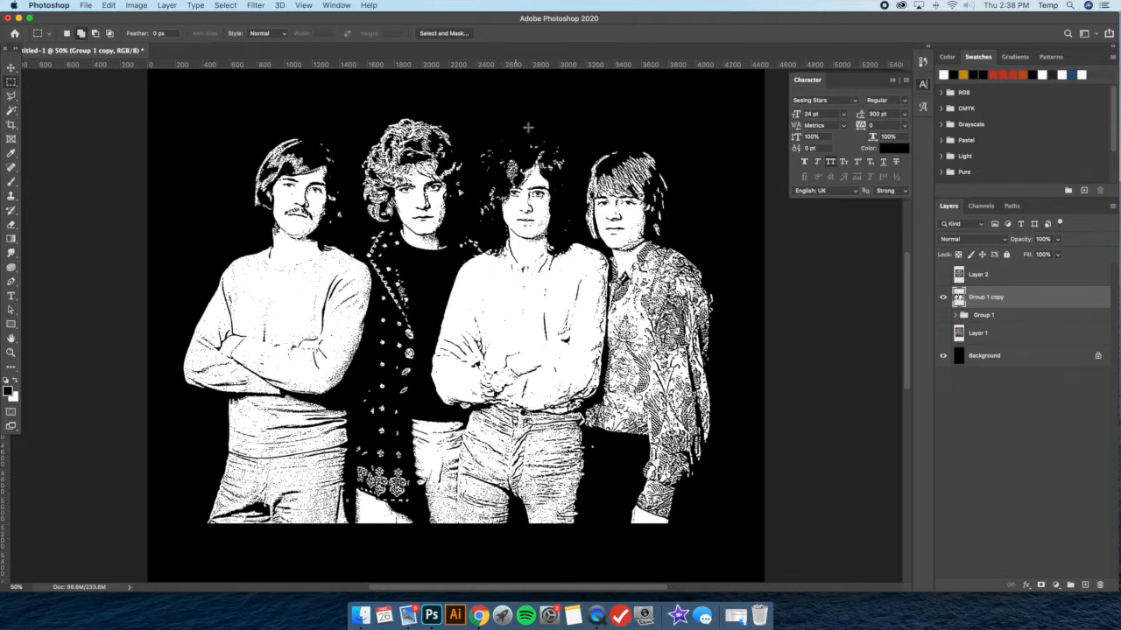
{"action": "left_click", "coordinate": [12, 110]}
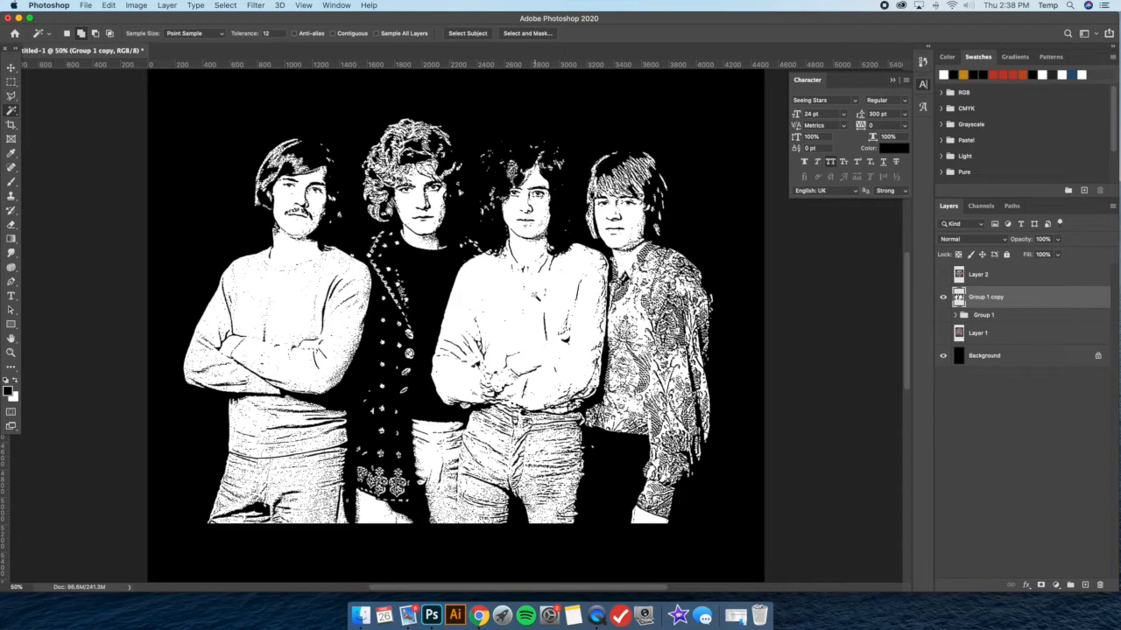
{"action": "left_click", "coordinate": [536, 294]}
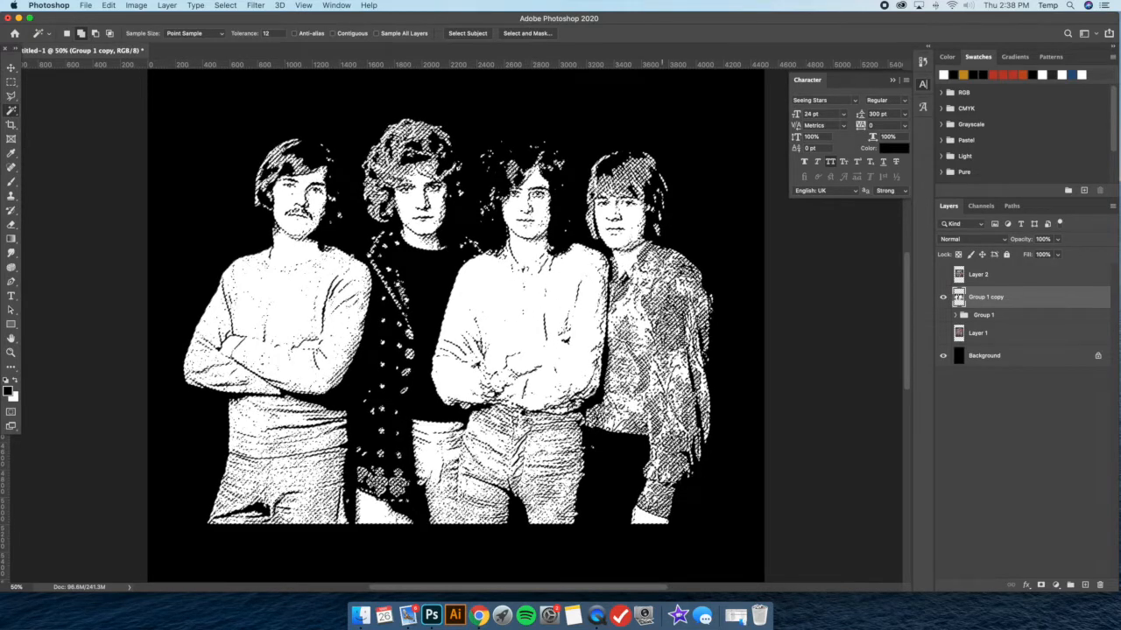
{"action": "key", "text": "super+j"}
{"action": "left_click", "coordinate": [983, 322]}
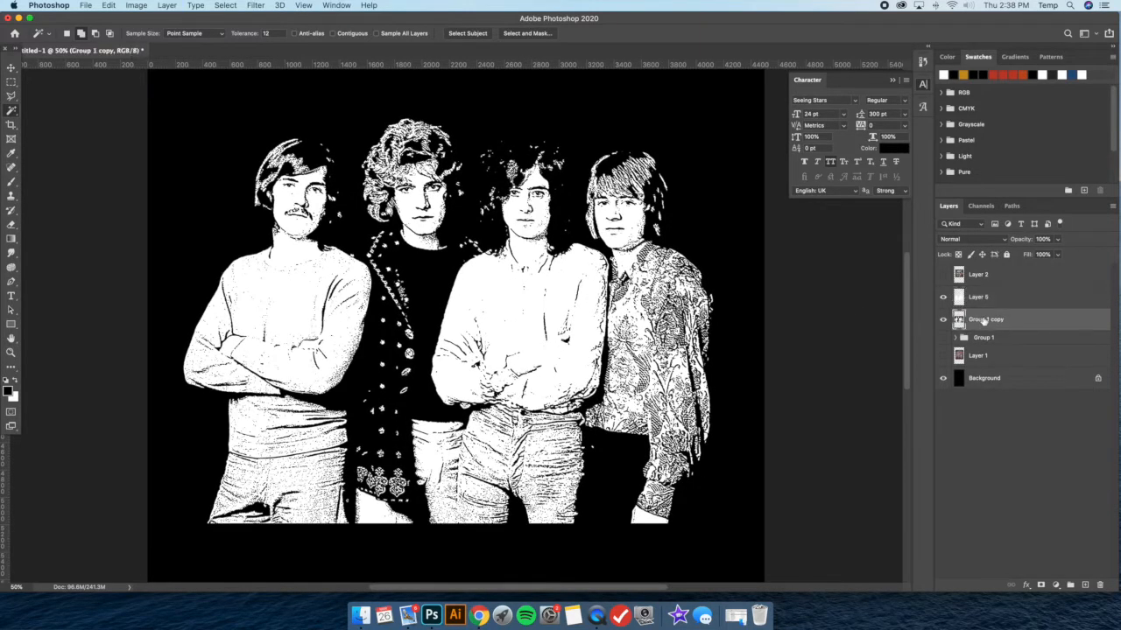
{"action": "key", "text": "BackSpace"}
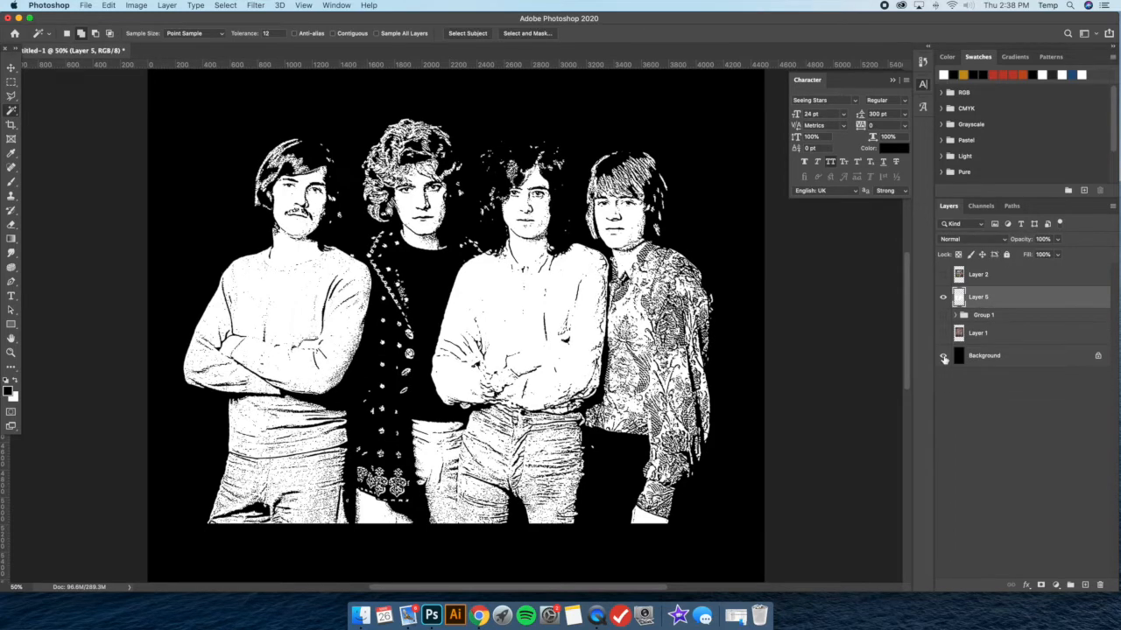
{"action": "left_click", "coordinate": [944, 356]}
{"action": "left_click", "coordinate": [944, 357]}
Set the foreground color to white and prepare a Hard Round brush at 17 px
{"action": "key", "text": "super+plus"}
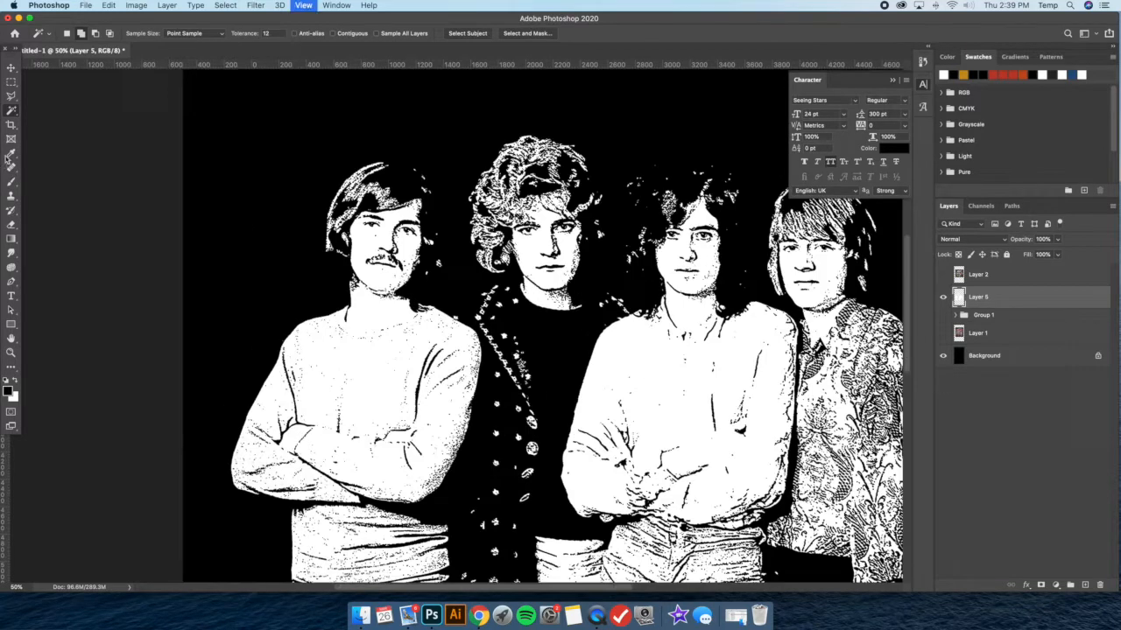
{"action": "left_click", "coordinate": [10, 152]}
{"action": "key", "text": "x"}
{"action": "key", "text": "super+plus"}
{"action": "key", "text": "b"}
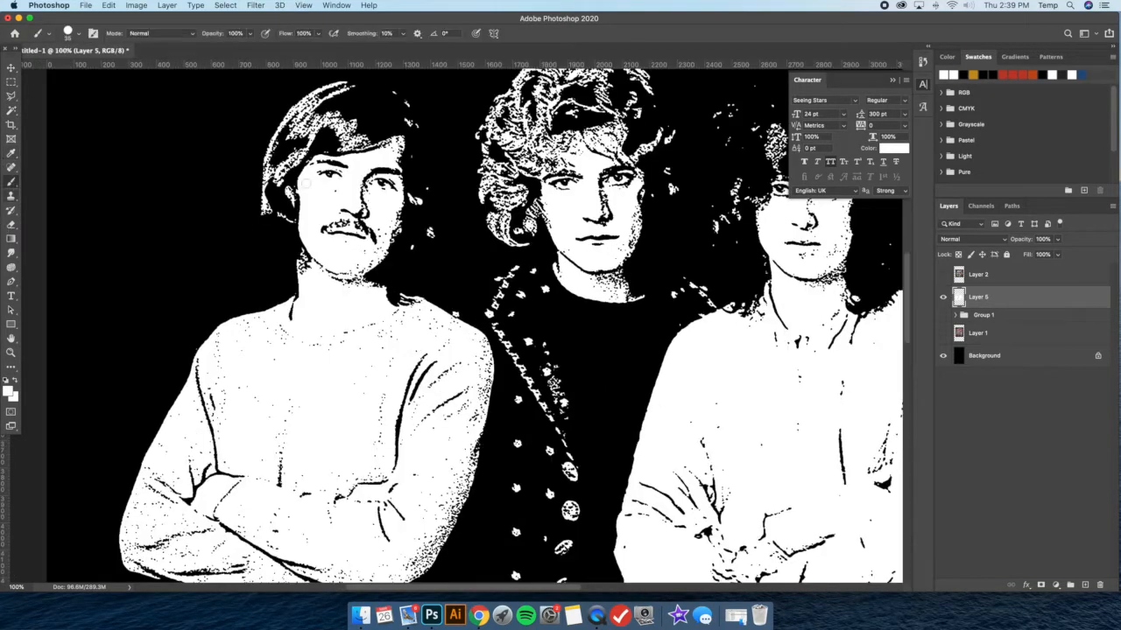
{"action": "left_click", "coordinate": [79, 36]}
{"action": "left_click_drag", "start_coordinate": [68, 68], "coordinate": [66, 68]}
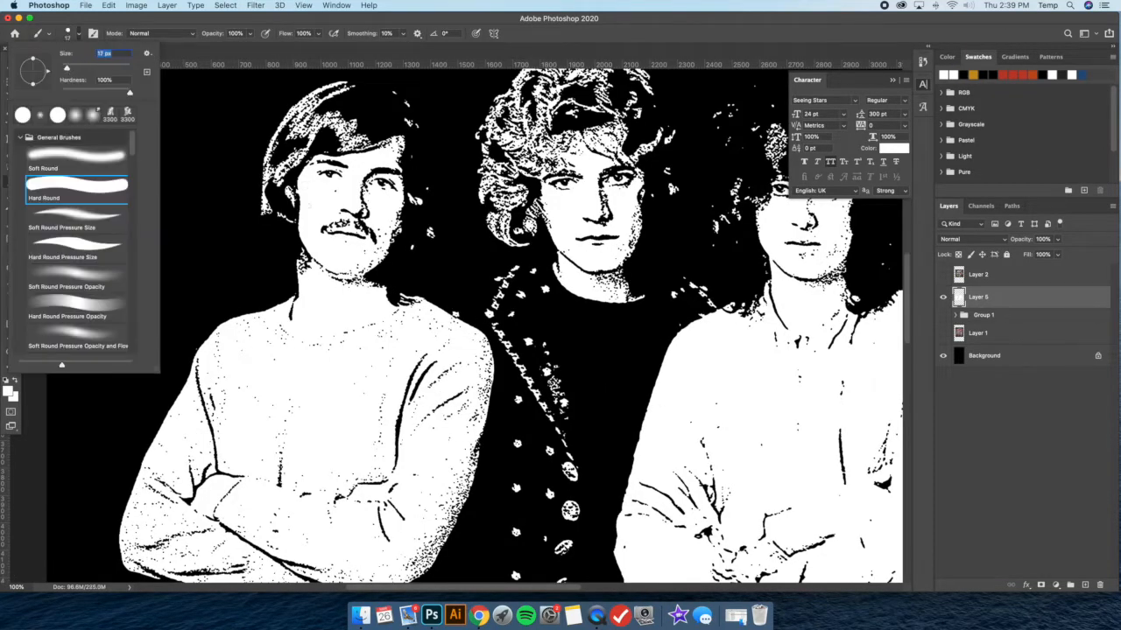
Examine the white stamp image of all four band members at 100%, and the overall composition at 33.3%
{"action": "left_click", "coordinate": [332, 195]}
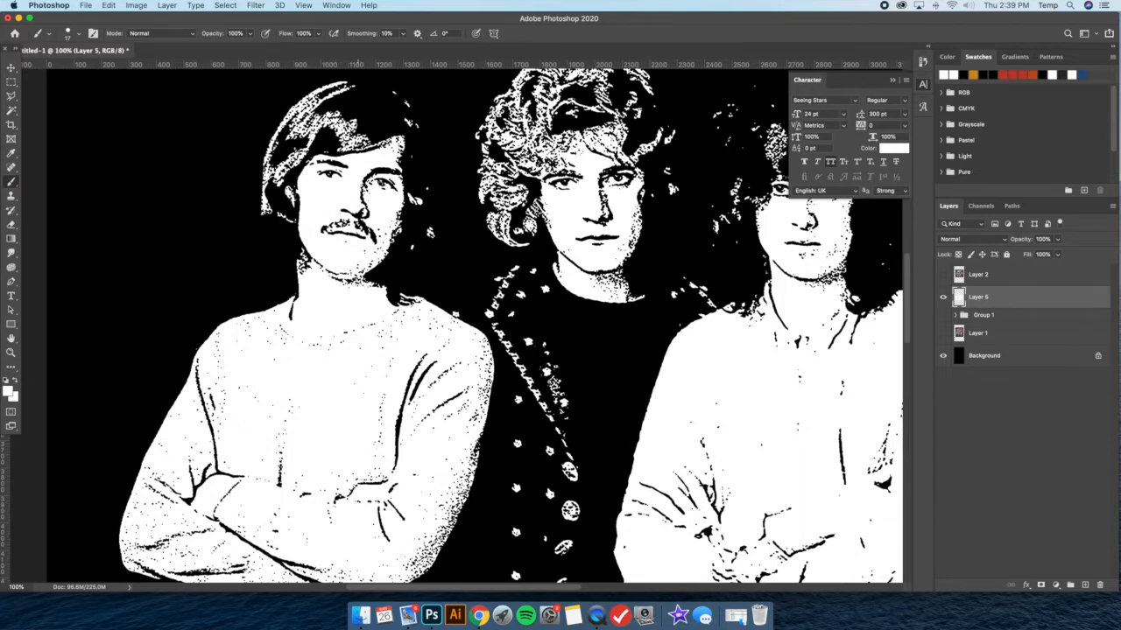
{"action": "scroll", "coordinate": [460, 326], "scroll_direction": "right", "scroll_amount": 3}
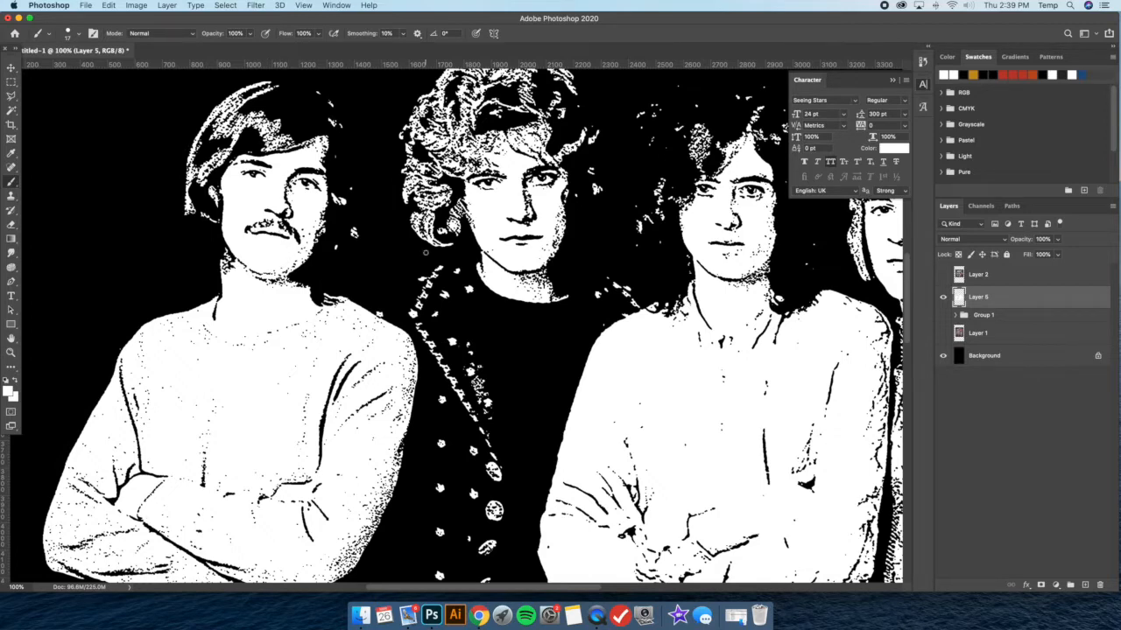
{"action": "scroll", "coordinate": [425, 252], "scroll_direction": "right", "scroll_amount": 3}
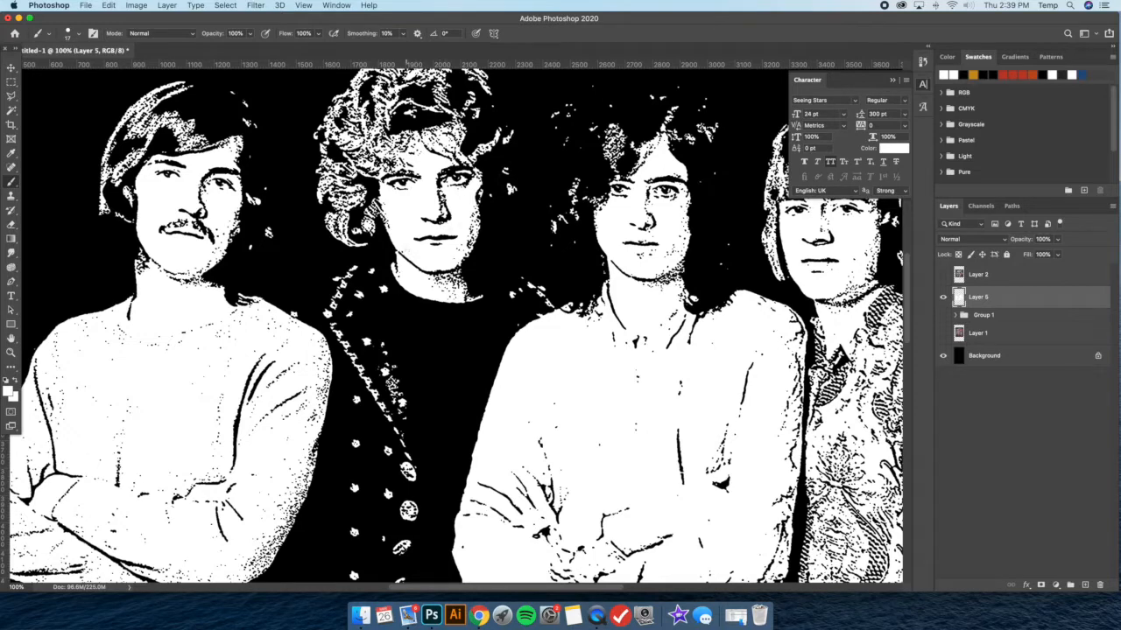
{"action": "scroll", "coordinate": [455, 322], "scroll_direction": "right", "scroll_amount": 2}
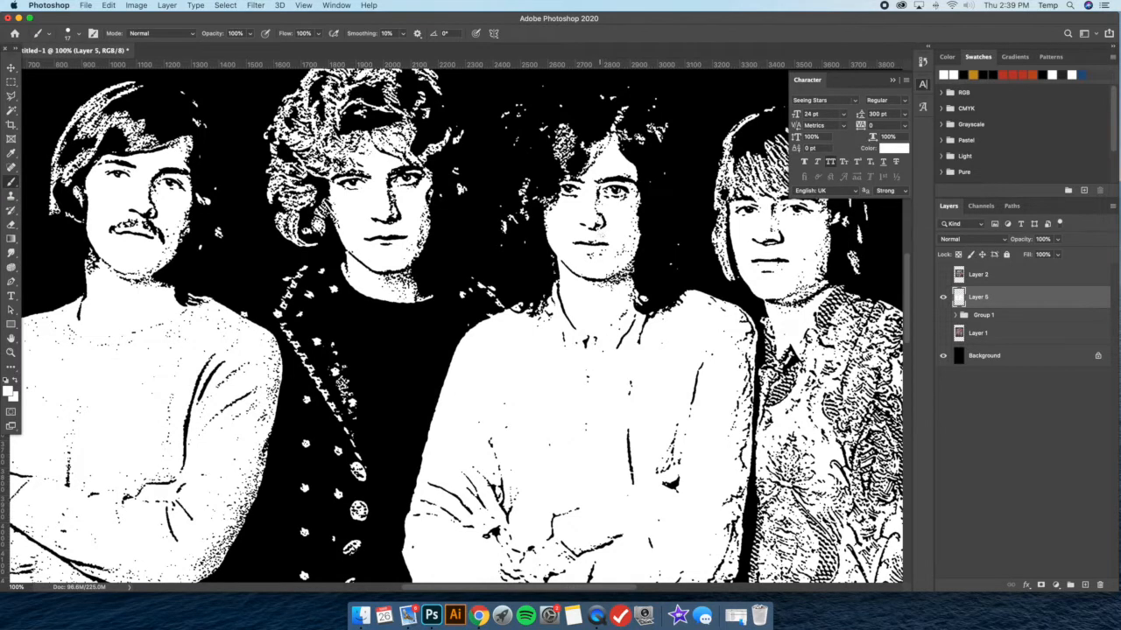
{"action": "scroll", "coordinate": [456, 322], "scroll_direction": "right", "scroll_amount": 4}
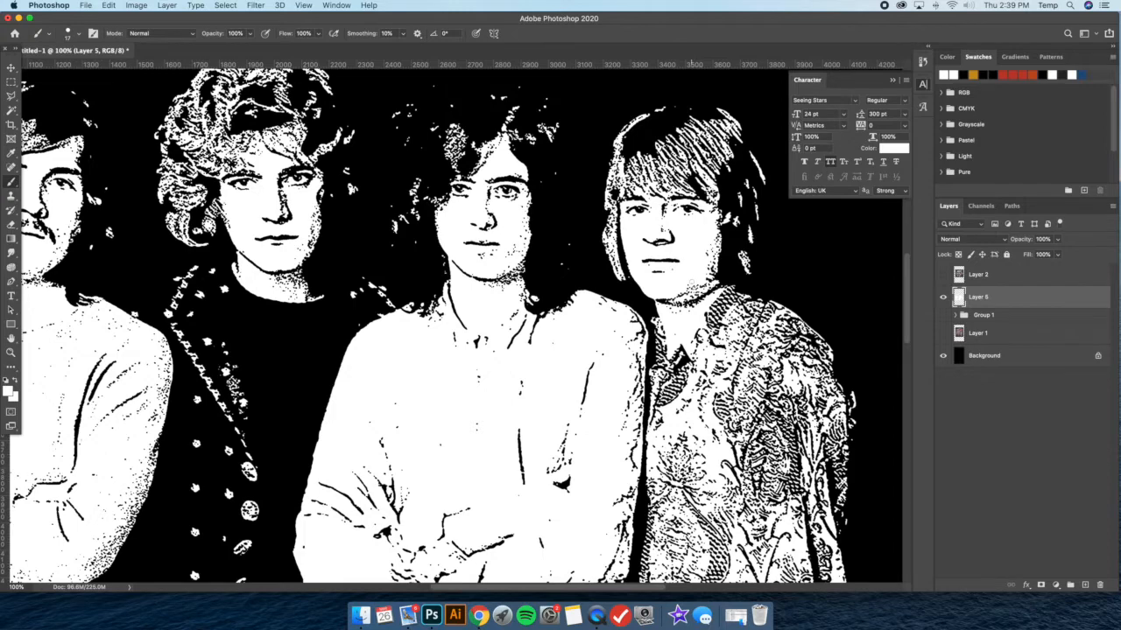
{"action": "scroll", "coordinate": [711, 235], "scroll_direction": "down", "scroll_amount": 3}
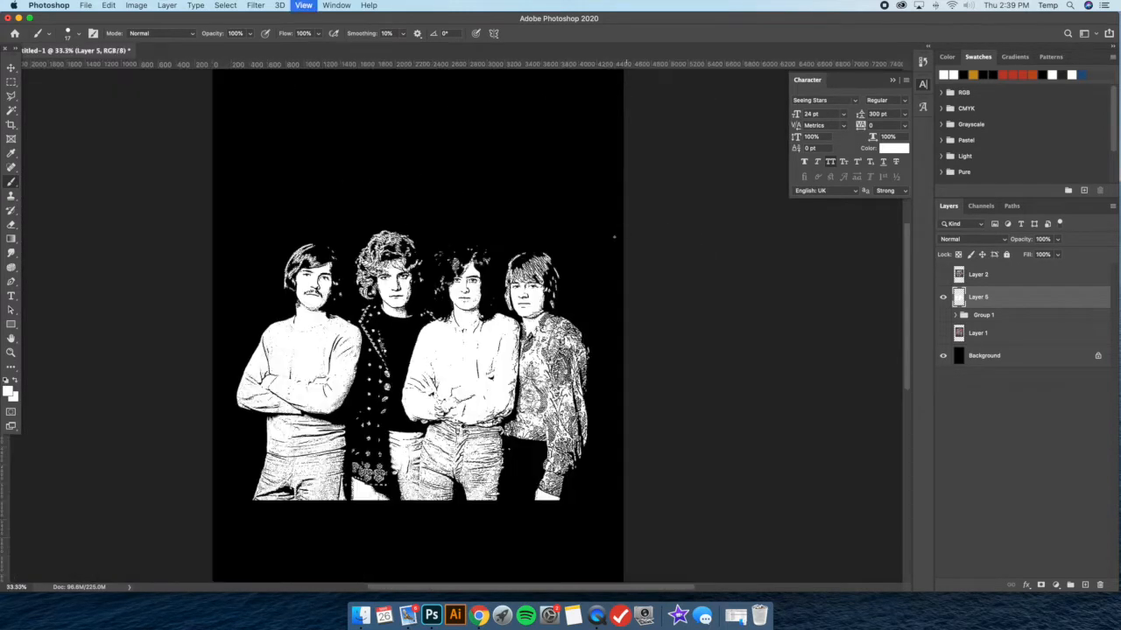
{"action": "scroll", "coordinate": [602, 232], "scroll_direction": "down", "scroll_amount": 2}
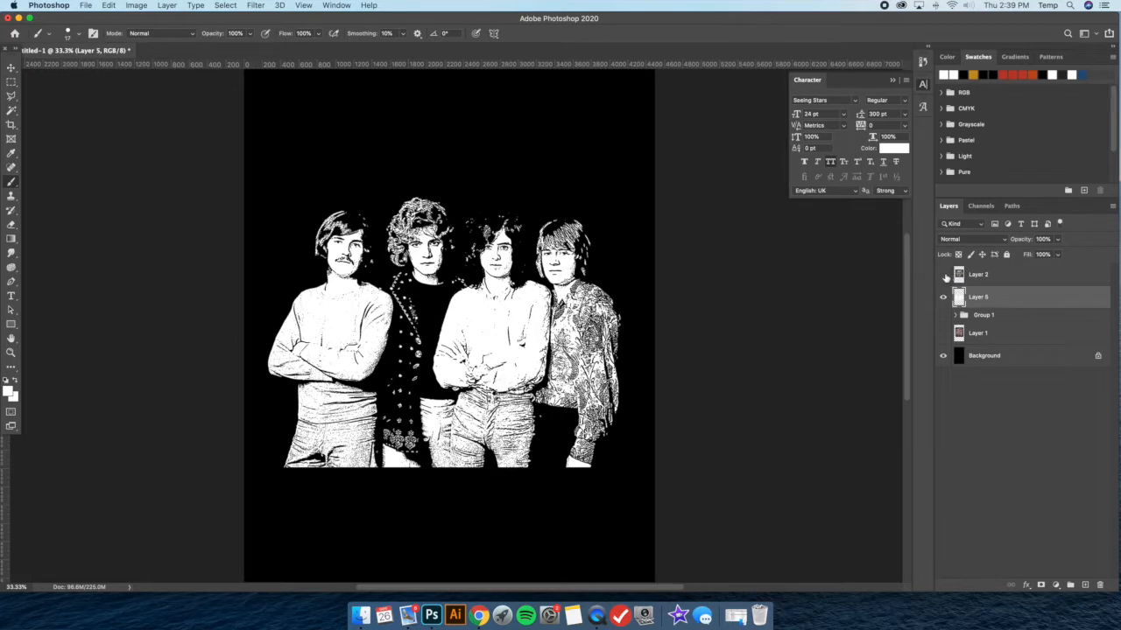
Show the Boston reference on Layer 2 and move Layer 1 to the top of the stack, keeping Layer 1 hidden
{"action": "left_click", "coordinate": [943, 274]}
{"action": "left_click", "coordinate": [1015, 277]}
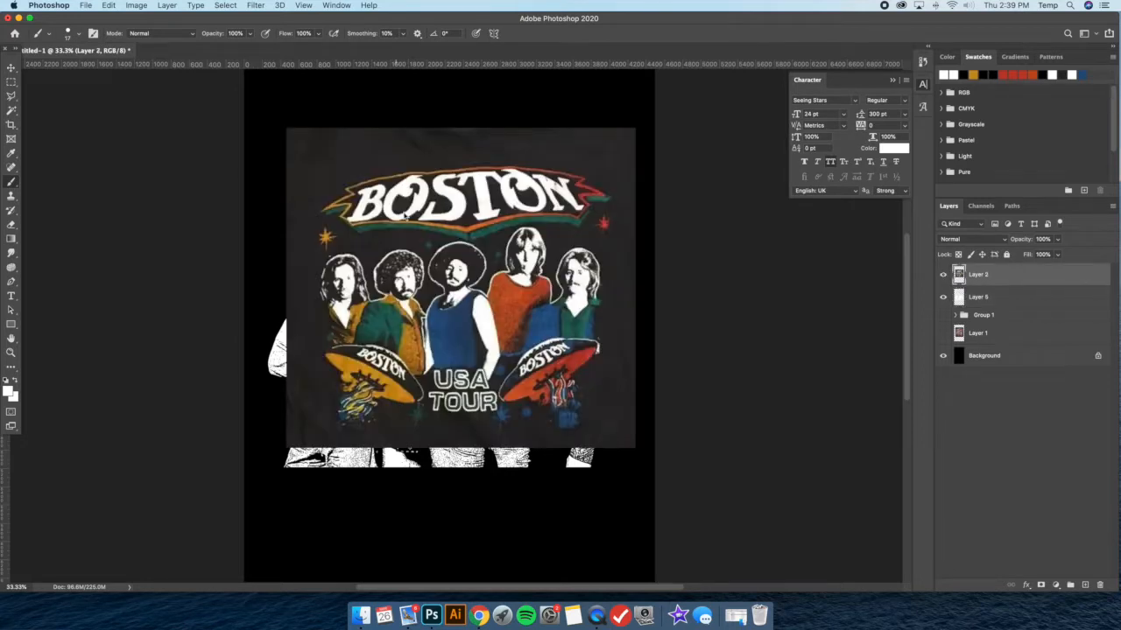
{"action": "left_click", "coordinate": [10, 152]}
{"action": "left_click_drag", "start_coordinate": [1007, 334], "coordinate": [1021, 272]}
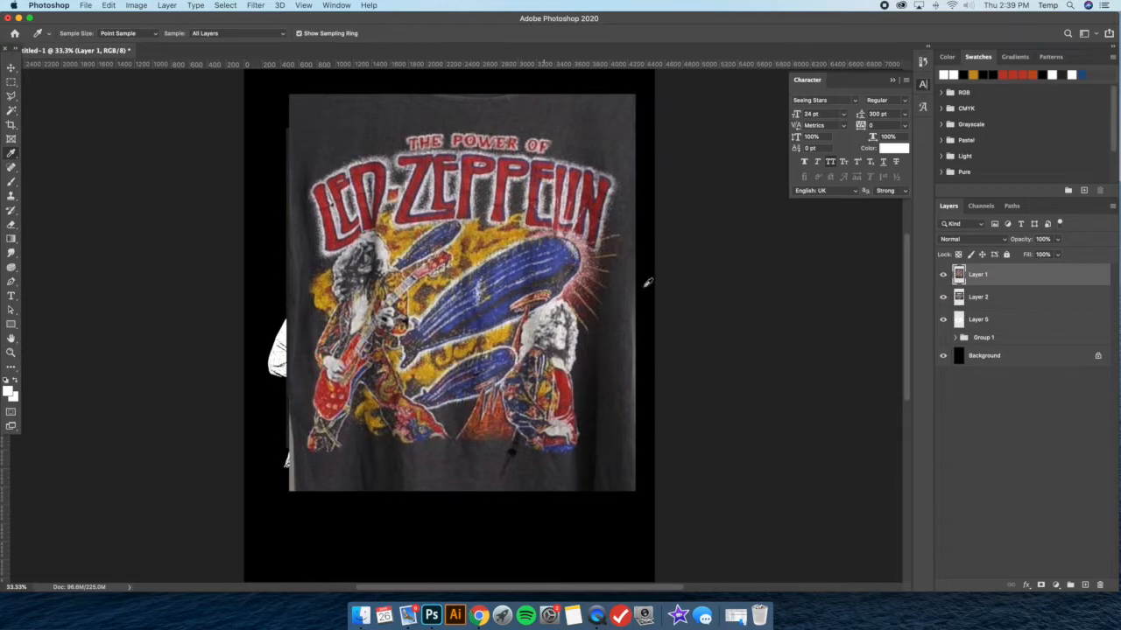
{"action": "left_click", "coordinate": [944, 275]}
{"action": "left_click", "coordinate": [978, 297]}
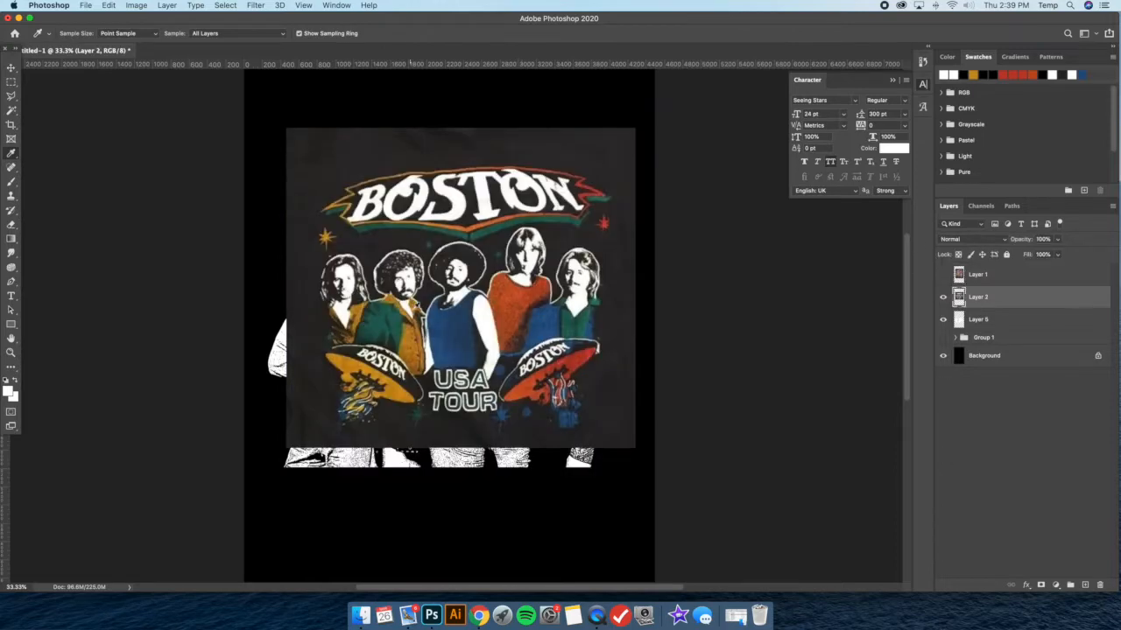
Sample orange as the background color and red as the foreground color from the Boston shirt, and return to Layer 5 with Layer 2 hidden
{"action": "left_click", "coordinate": [345, 364]}
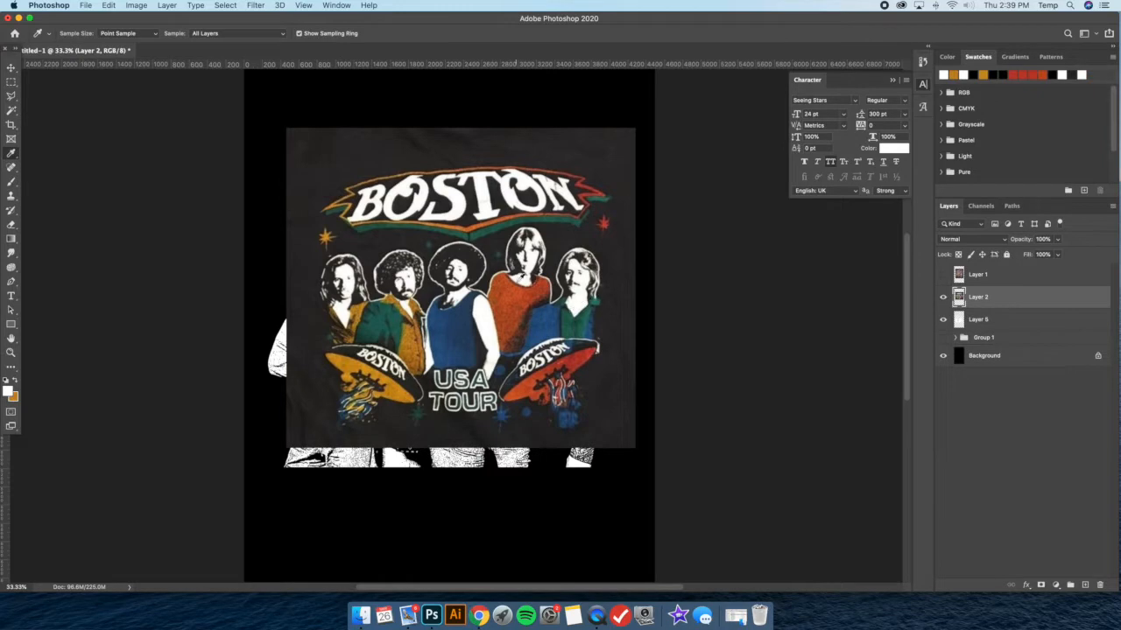
{"action": "left_click", "coordinate": [588, 350]}
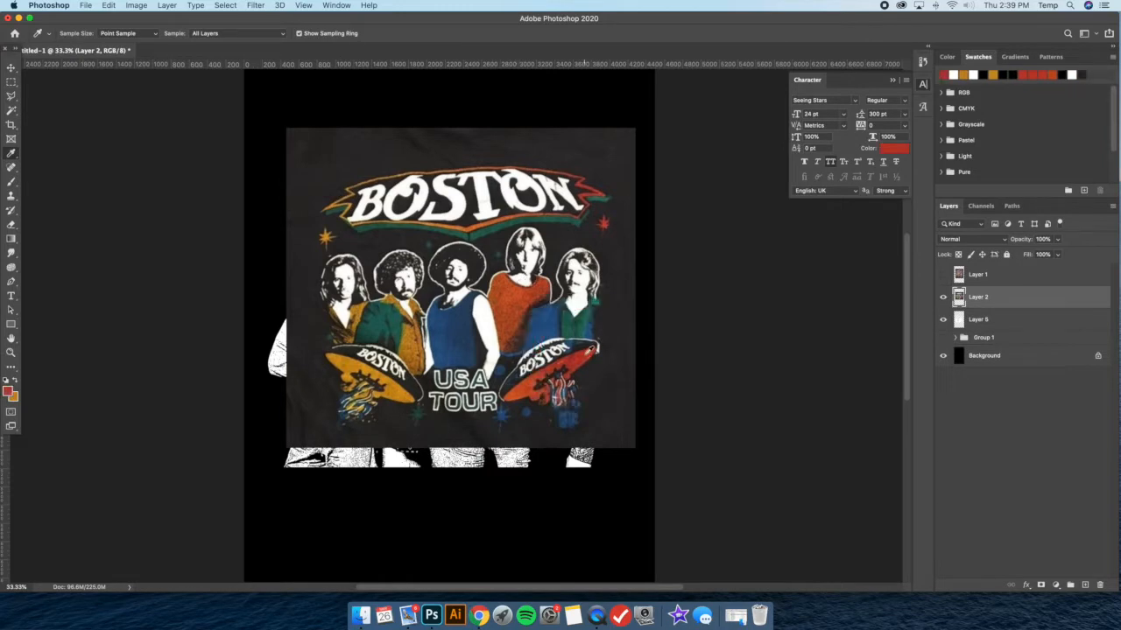
{"action": "left_click", "coordinate": [944, 298]}
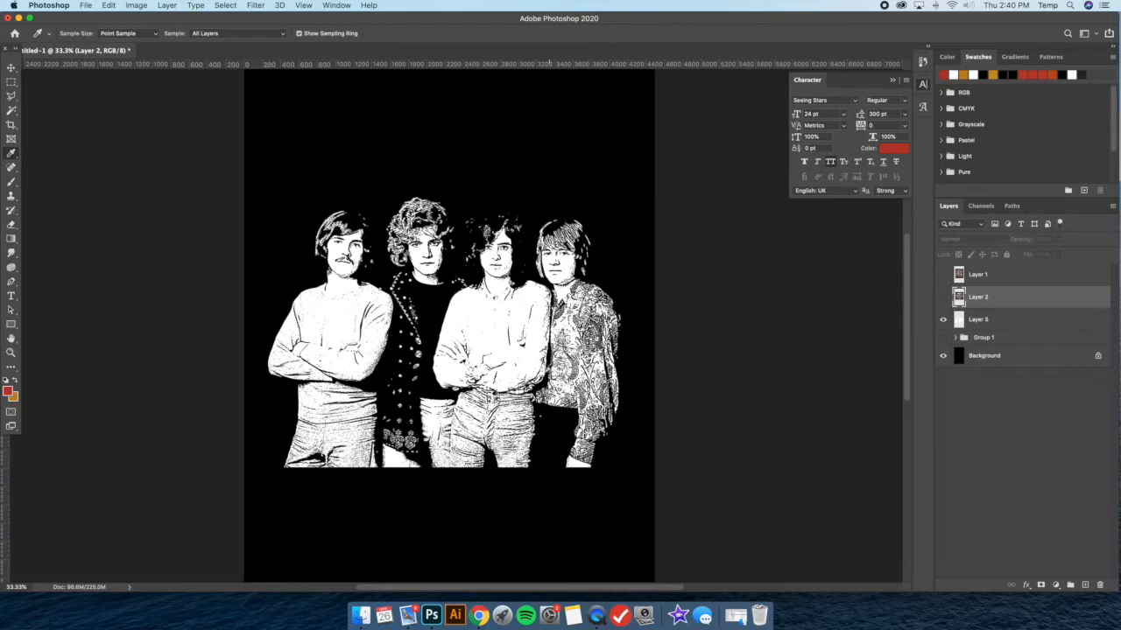
{"action": "left_click", "coordinate": [1003, 321]}
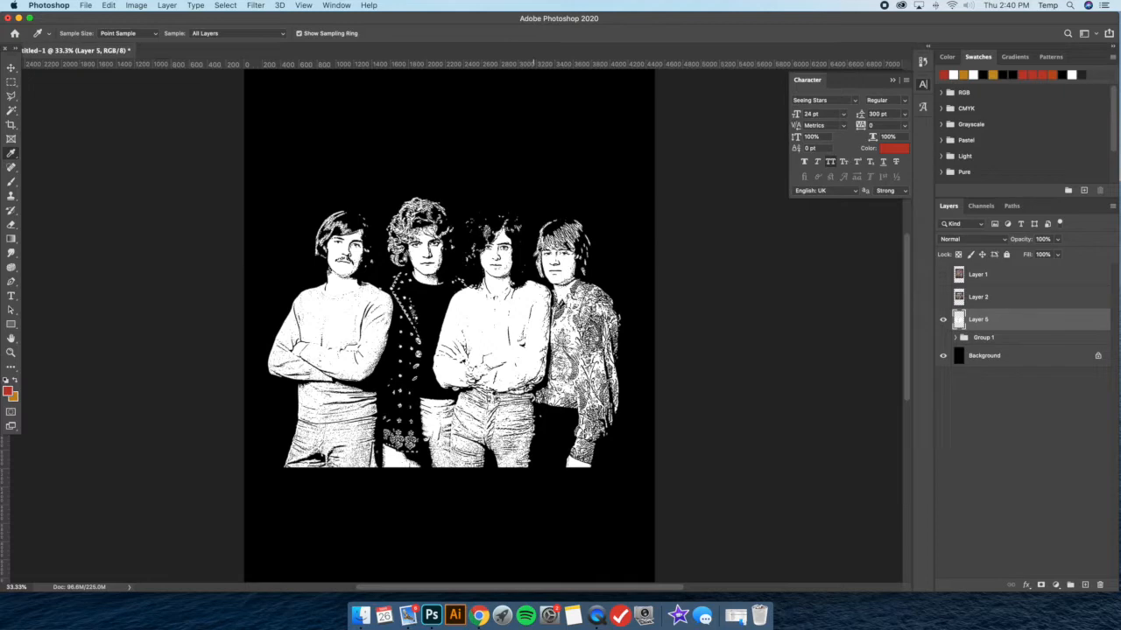
Look at the Led Zeppelin and Boston reference shirts again by briefly showing Layer 1 and Layer 2
{"action": "left_click", "coordinate": [943, 274]}
{"action": "left_click", "coordinate": [943, 274]}
{"action": "left_click", "coordinate": [943, 297]}
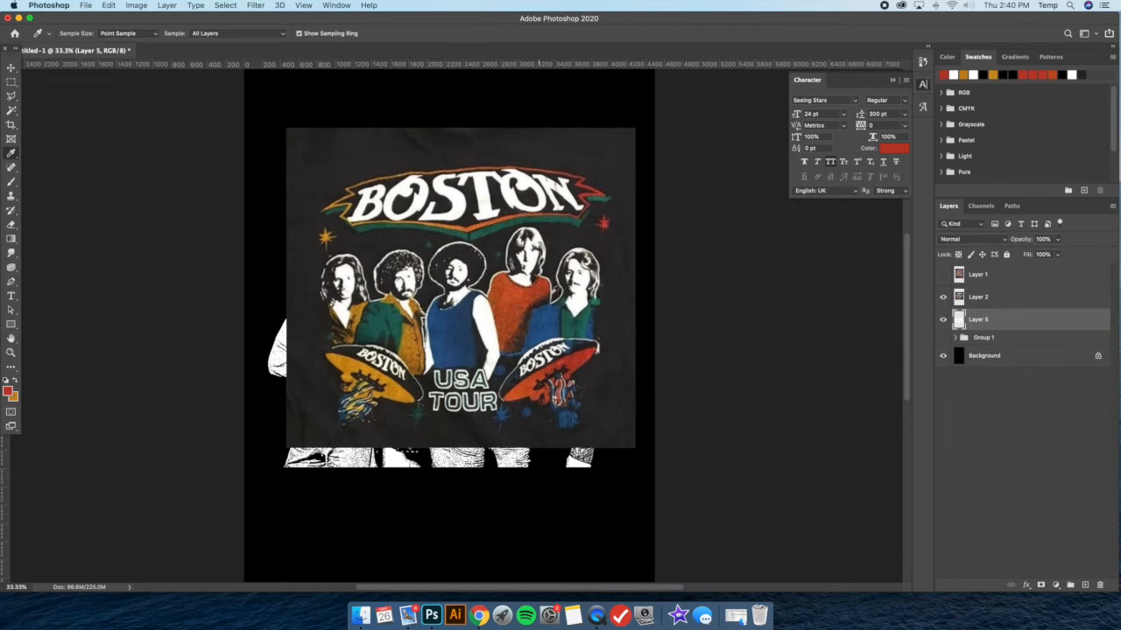
{"action": "left_click", "coordinate": [943, 297]}
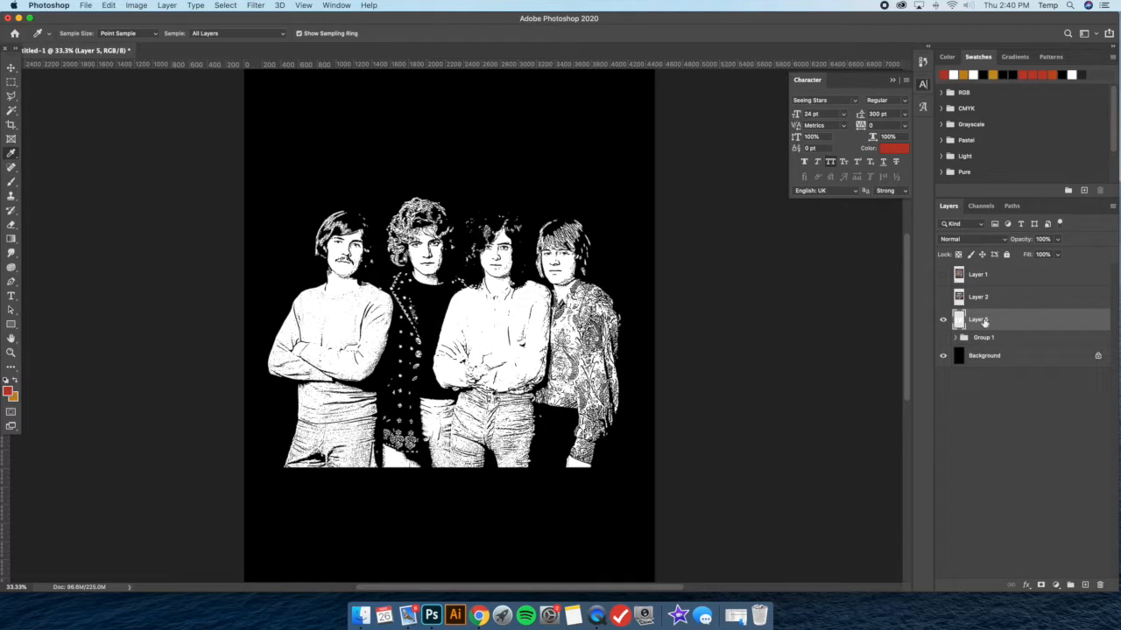
Rename the stamp layer as White and create a new layer above it as a clipping mask
{"action": "type", "text": "White"}
{"action": "key", "text": "Return"}
{"action": "left_click", "coordinate": [174, 6]}
{"action": "mouse_move", "coordinate": [178, 18]}
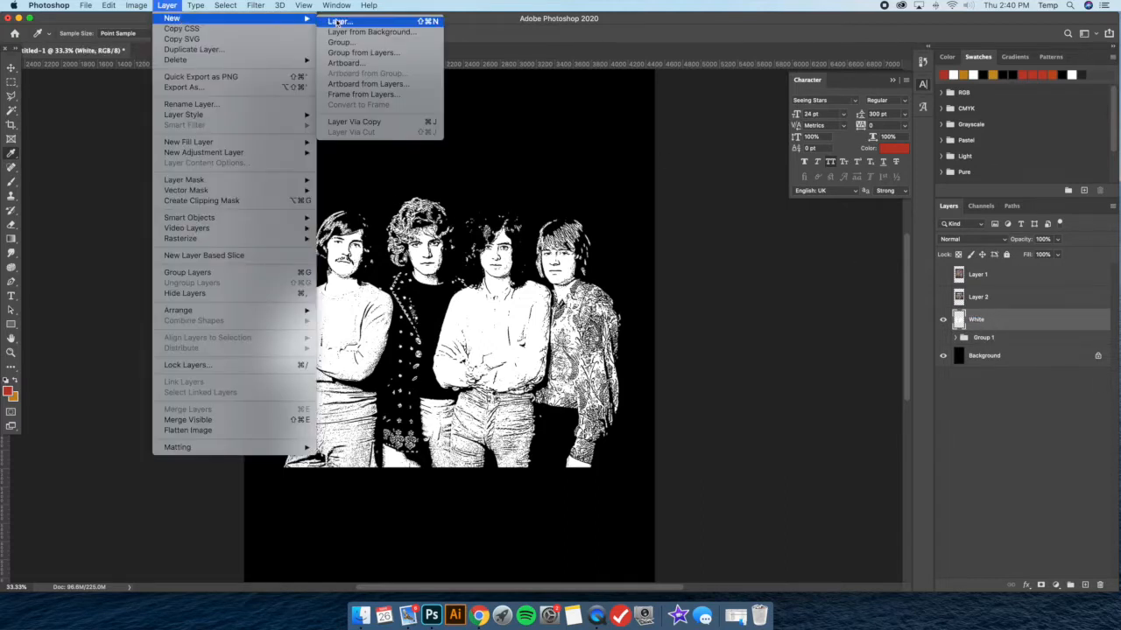
{"action": "left_click", "coordinate": [350, 18]}
{"action": "left_click", "coordinate": [655, 261]}
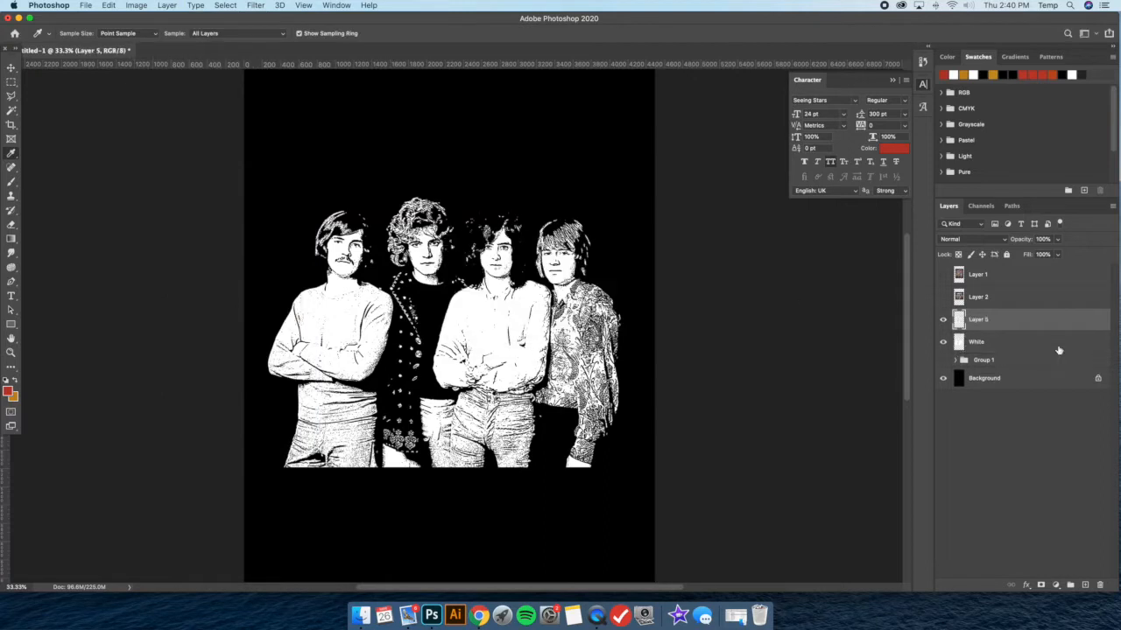
{"action": "right_click", "coordinate": [1005, 323]}
{"action": "left_click", "coordinate": [1002, 333]}
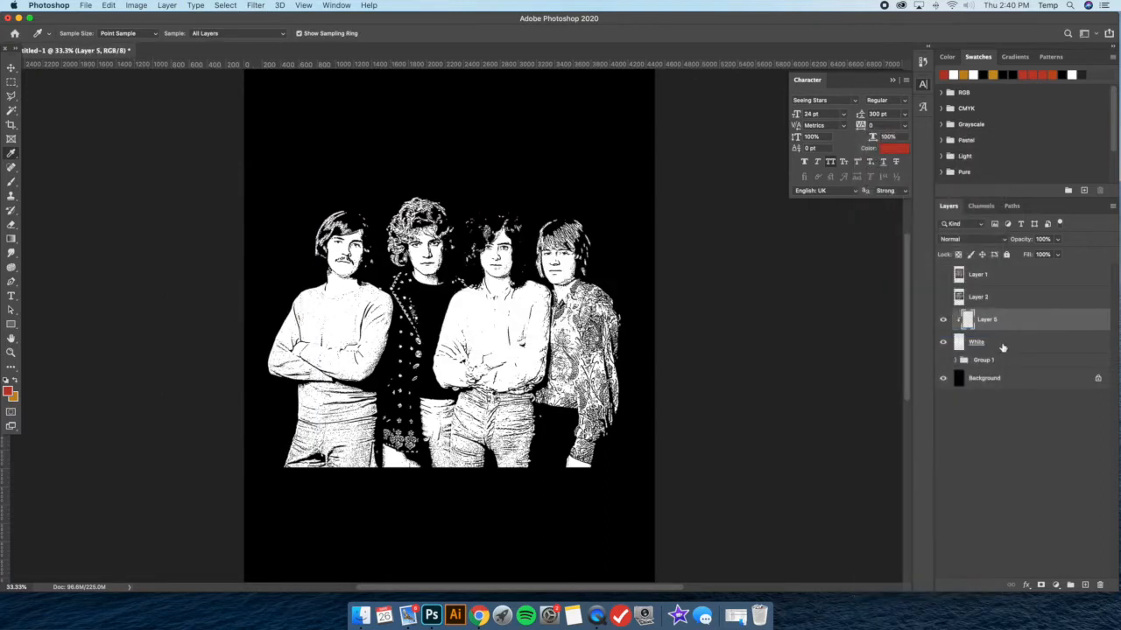
Make orange the foreground color and prepare a Hard Round brush of about 46 px for the curly-haired member's hair
{"action": "left_click", "coordinate": [12, 182]}
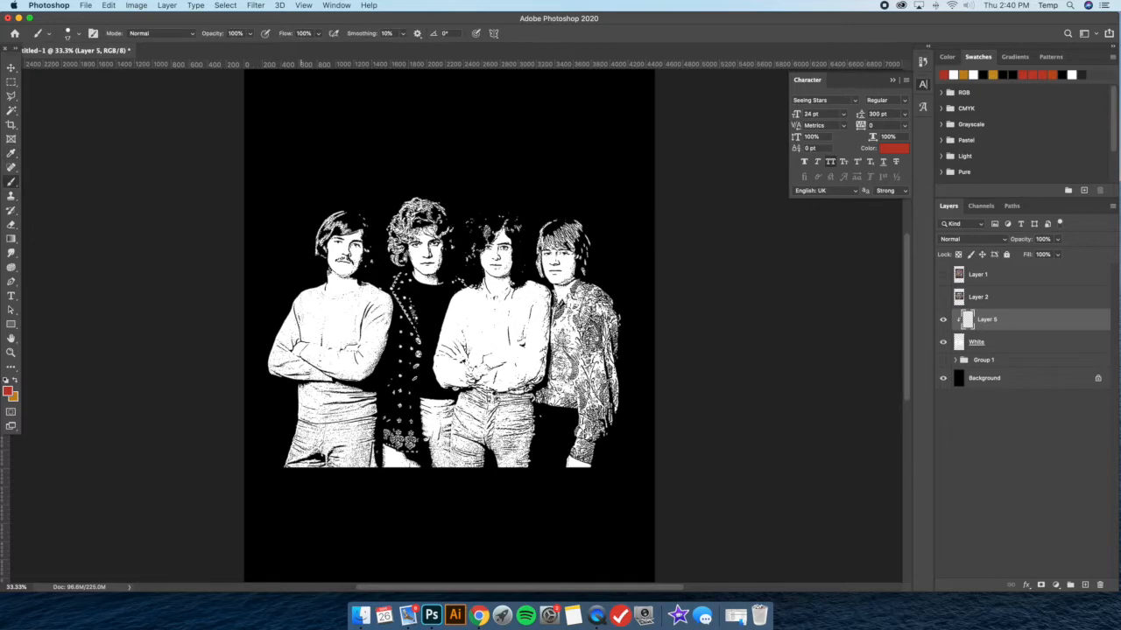
{"action": "key", "text": "super+equal"}
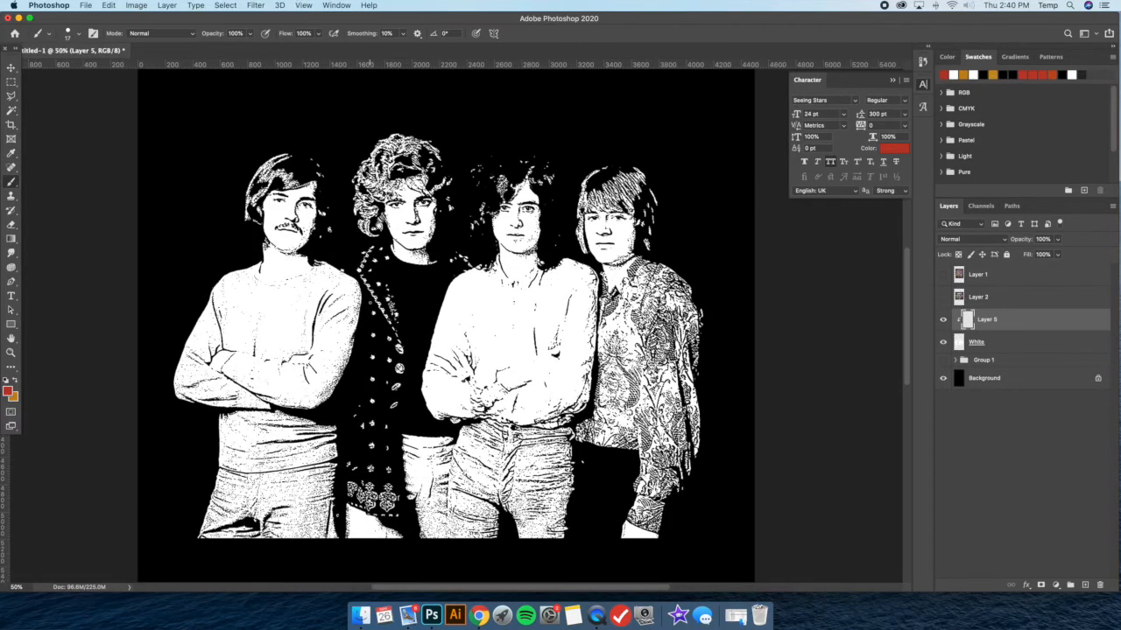
{"action": "scroll", "coordinate": [372, 325], "scroll_direction": "left", "scroll_amount": 8}
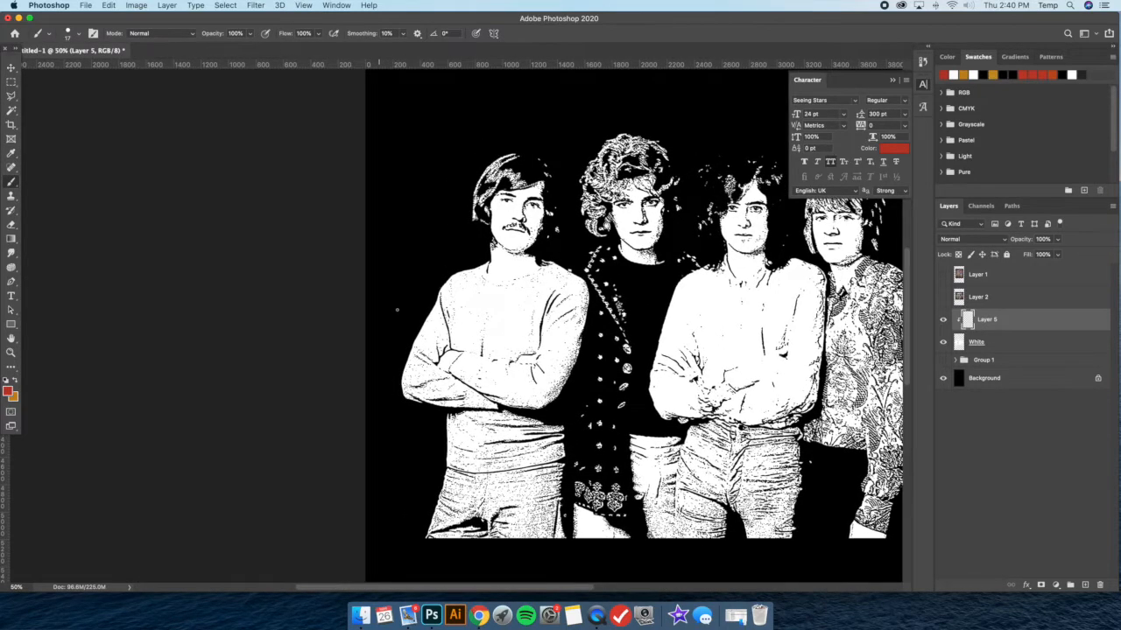
{"action": "scroll", "coordinate": [371, 325], "scroll_direction": "right", "scroll_amount": 6}
{"action": "scroll", "coordinate": [395, 326], "scroll_direction": "up", "scroll_amount": 1}
{"action": "scroll", "coordinate": [395, 326], "scroll_direction": "left", "scroll_amount": 5}
{"action": "scroll", "coordinate": [394, 325], "scroll_direction": "up", "scroll_amount": 1}
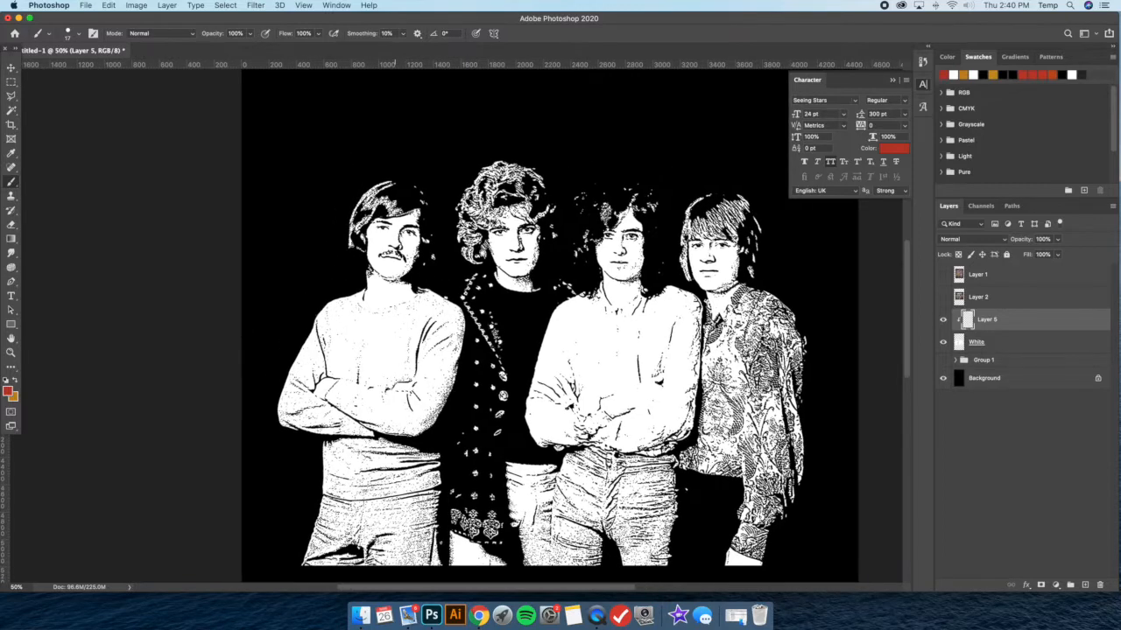
{"action": "scroll", "coordinate": [395, 326], "scroll_direction": "down", "scroll_amount": 1}
{"action": "key", "text": "super+equal"}
{"action": "left_click", "coordinate": [14, 382]}
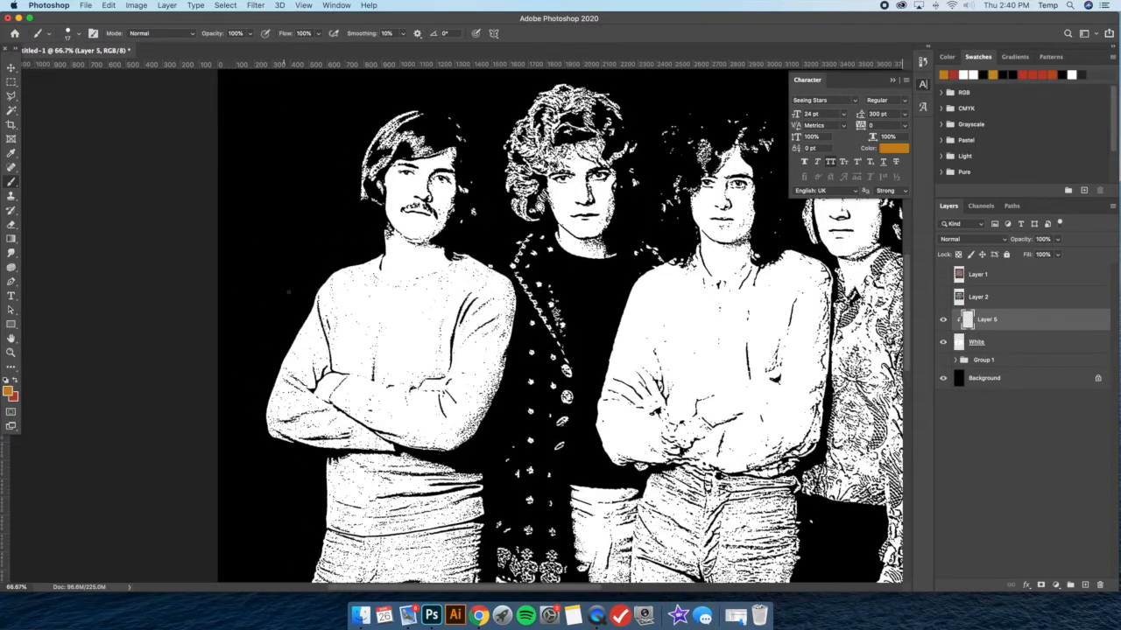
{"action": "scroll", "coordinate": [533, 277], "scroll_direction": "up", "scroll_amount": 3}
{"action": "scroll", "coordinate": [533, 276], "scroll_direction": "right", "scroll_amount": 3}
{"action": "key", "text": "super+equal"}
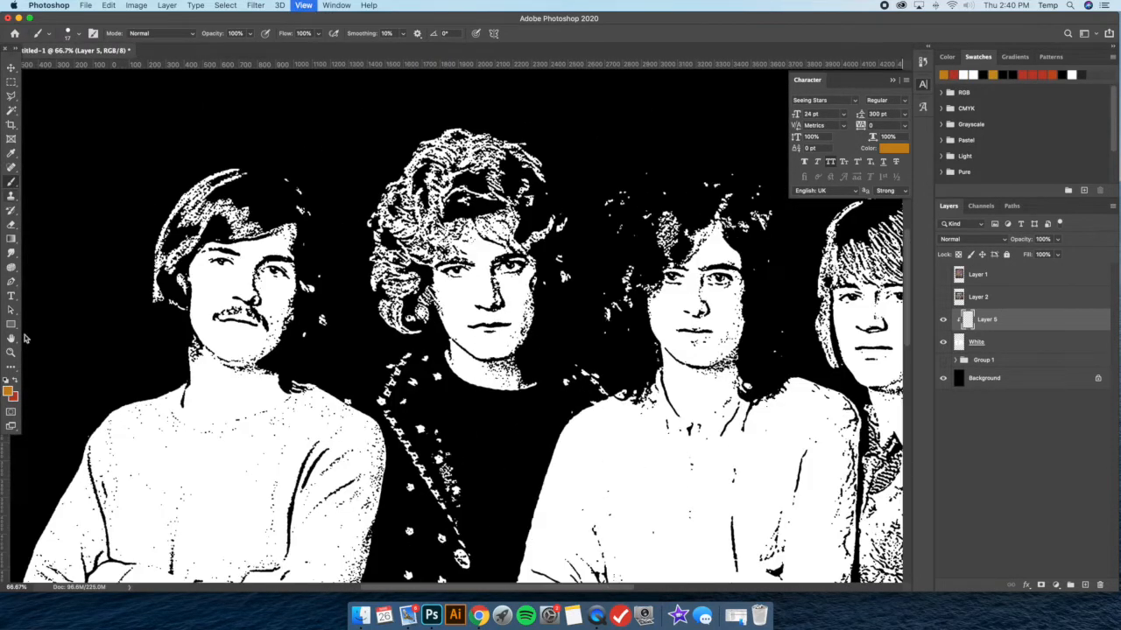
{"action": "left_click", "coordinate": [75, 37]}
{"action": "left_click", "coordinate": [77, 69]}
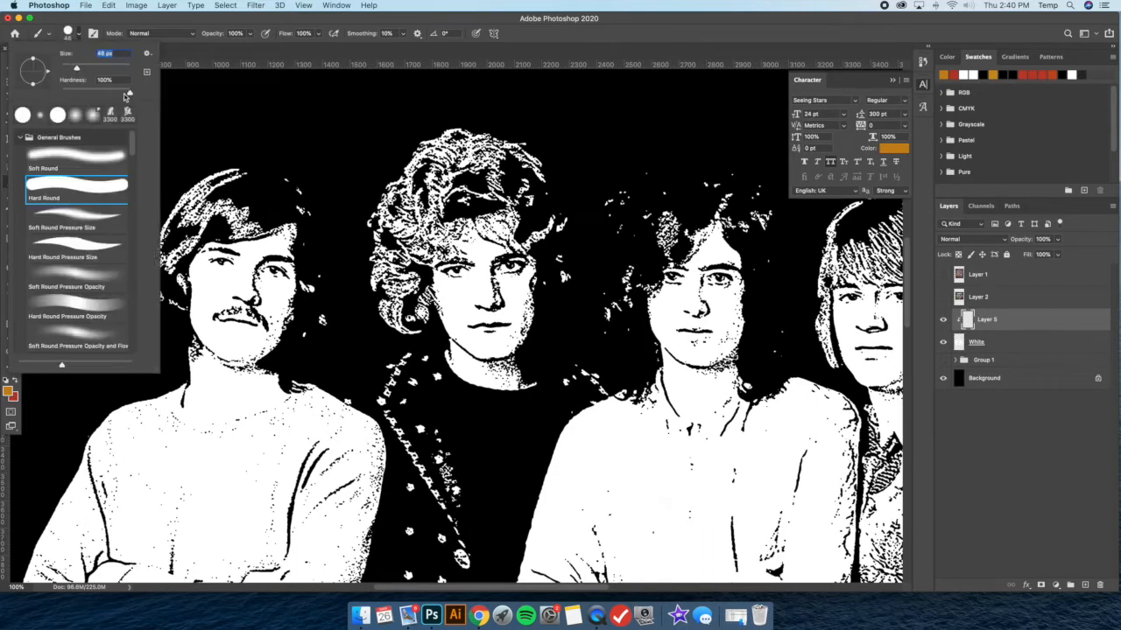
Paint the left side of the curly-haired member's hair orange on the clipped layer
{"action": "mouse_move", "coordinate": [403, 182]}
{"action": "left_mouse_down"}
{"action": "mouse_move", "coordinate": [390, 206]}
{"action": "mouse_move", "coordinate": [407, 219]}
{"action": "mouse_move", "coordinate": [420, 262]}
{"action": "mouse_move", "coordinate": [433, 252]}
{"action": "mouse_move", "coordinate": [376, 207]}
{"action": "mouse_move", "coordinate": [371, 238]}
{"action": "mouse_move", "coordinate": [392, 259]}
{"action": "mouse_move", "coordinate": [380, 272]}
{"action": "mouse_move", "coordinate": [394, 263]}
{"action": "mouse_move", "coordinate": [365, 303]}
{"action": "mouse_move", "coordinate": [407, 331]}
{"action": "left_mouse_up"}
{"action": "key", "text": "super+z"}
{"action": "mouse_move", "coordinate": [403, 289]}
{"action": "left_mouse_down"}
{"action": "mouse_move", "coordinate": [398, 317]}
{"action": "mouse_move", "coordinate": [416, 337]}
{"action": "mouse_move", "coordinate": [425, 293]}
{"action": "left_mouse_up"}
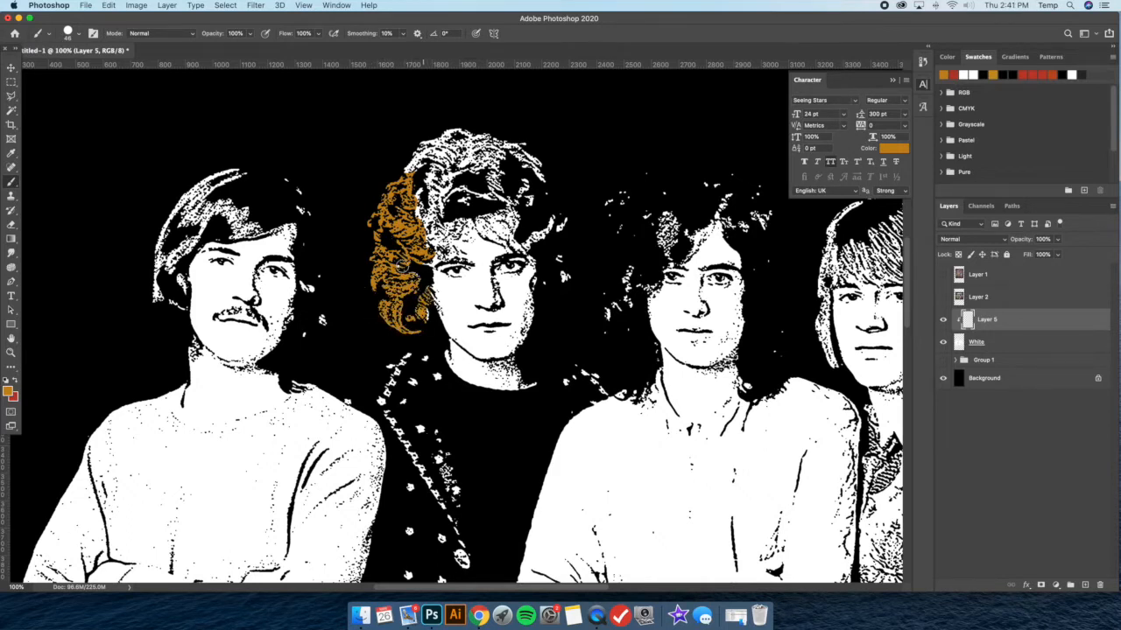
Release Layer 5's clipping mask to view the raw orange strokes, and clip the layer to White again
{"action": "right_click", "coordinate": [969, 349]}
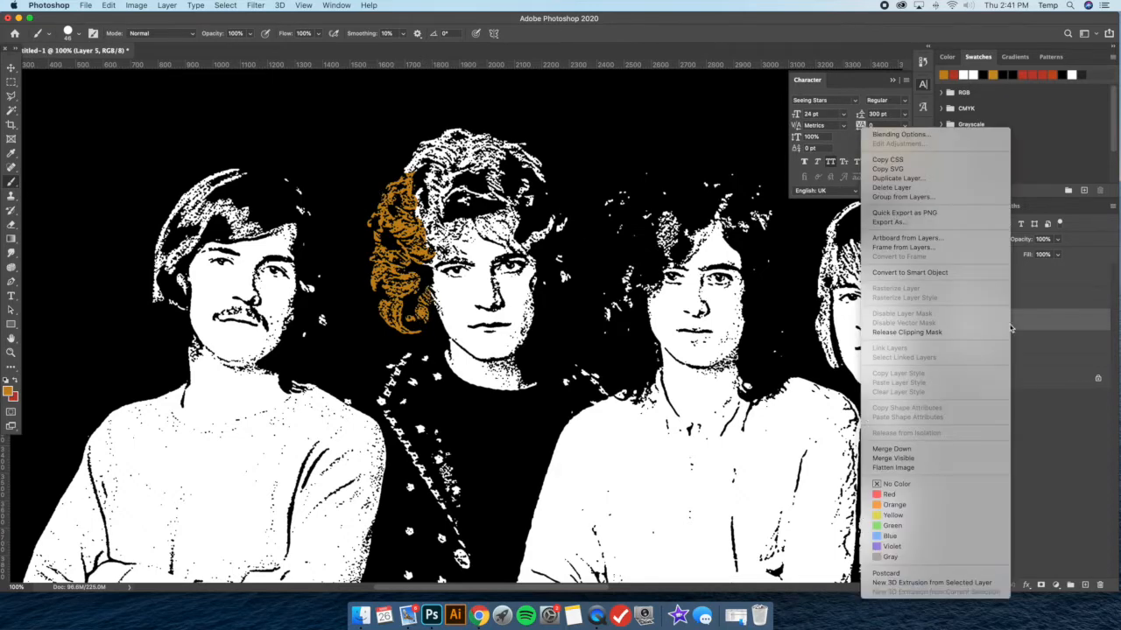
{"action": "left_click", "coordinate": [968, 329]}
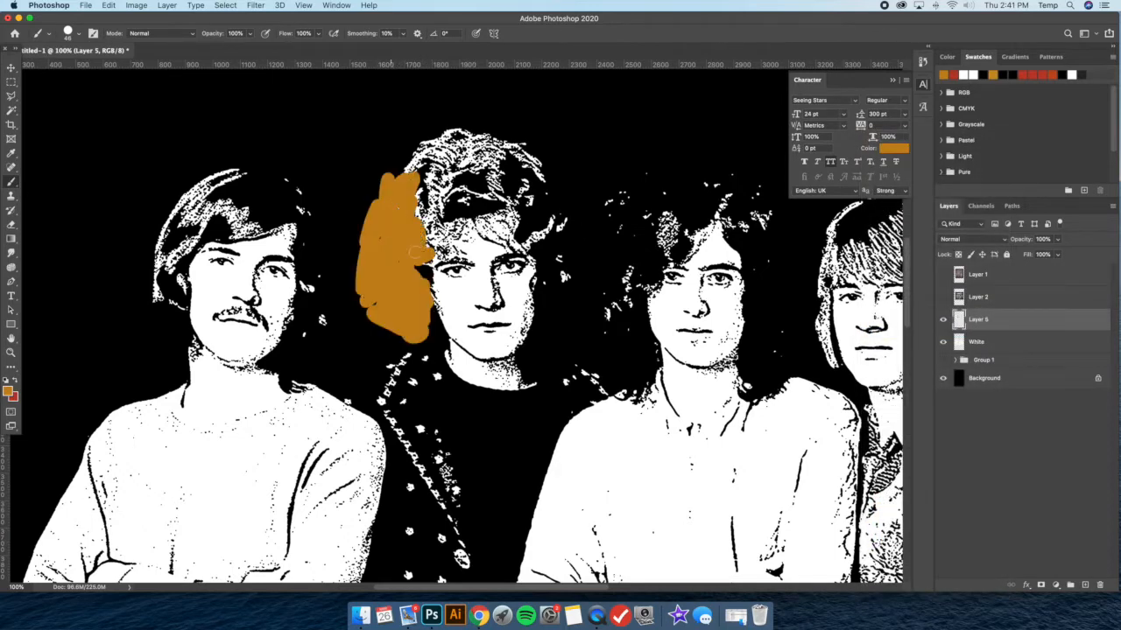
{"action": "left_click", "coordinate": [1020, 330], "text": "alt"}
Paint the rest of the curly-haired member's hair orange, enlarging the brush for the right side
{"action": "mouse_move", "coordinate": [408, 180]}
{"action": "left_mouse_down"}
{"action": "mouse_move", "coordinate": [468, 131]}
{"action": "mouse_move", "coordinate": [414, 204]}
{"action": "mouse_move", "coordinate": [426, 249]}
{"action": "mouse_move", "coordinate": [464, 215]}
{"action": "mouse_move", "coordinate": [446, 235]}
{"action": "mouse_move", "coordinate": [434, 173]}
{"action": "mouse_move", "coordinate": [487, 136]}
{"action": "mouse_move", "coordinate": [523, 153]}
{"action": "mouse_move", "coordinate": [438, 208]}
{"action": "mouse_move", "coordinate": [425, 261]}
{"action": "mouse_move", "coordinate": [472, 206]}
{"action": "mouse_move", "coordinate": [454, 193]}
{"action": "mouse_move", "coordinate": [483, 217]}
{"action": "mouse_move", "coordinate": [468, 225]}
{"action": "mouse_move", "coordinate": [490, 234]}
{"action": "mouse_move", "coordinate": [517, 218]}
{"action": "left_mouse_up"}
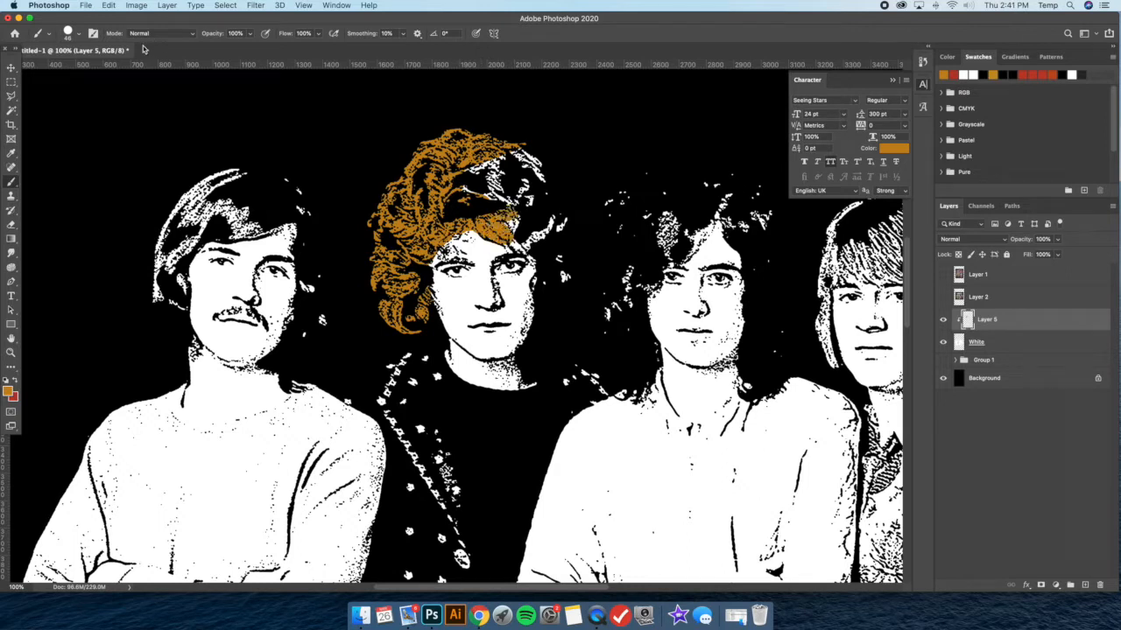
{"action": "left_click", "coordinate": [79, 36]}
{"action": "left_click", "coordinate": [92, 68]}
{"action": "mouse_move", "coordinate": [487, 172]}
{"action": "left_mouse_down"}
{"action": "mouse_move", "coordinate": [525, 189]}
{"action": "mouse_move", "coordinate": [517, 234]}
{"action": "mouse_move", "coordinate": [539, 244]}
{"action": "mouse_move", "coordinate": [546, 227]}
{"action": "mouse_move", "coordinate": [518, 158]}
{"action": "mouse_move", "coordinate": [546, 172]}
{"action": "mouse_move", "coordinate": [549, 273]}
{"action": "mouse_move", "coordinate": [558, 278]}
{"action": "mouse_move", "coordinate": [565, 251]}
{"action": "mouse_move", "coordinate": [564, 275]}
{"action": "mouse_move", "coordinate": [513, 231]}
{"action": "left_mouse_up"}
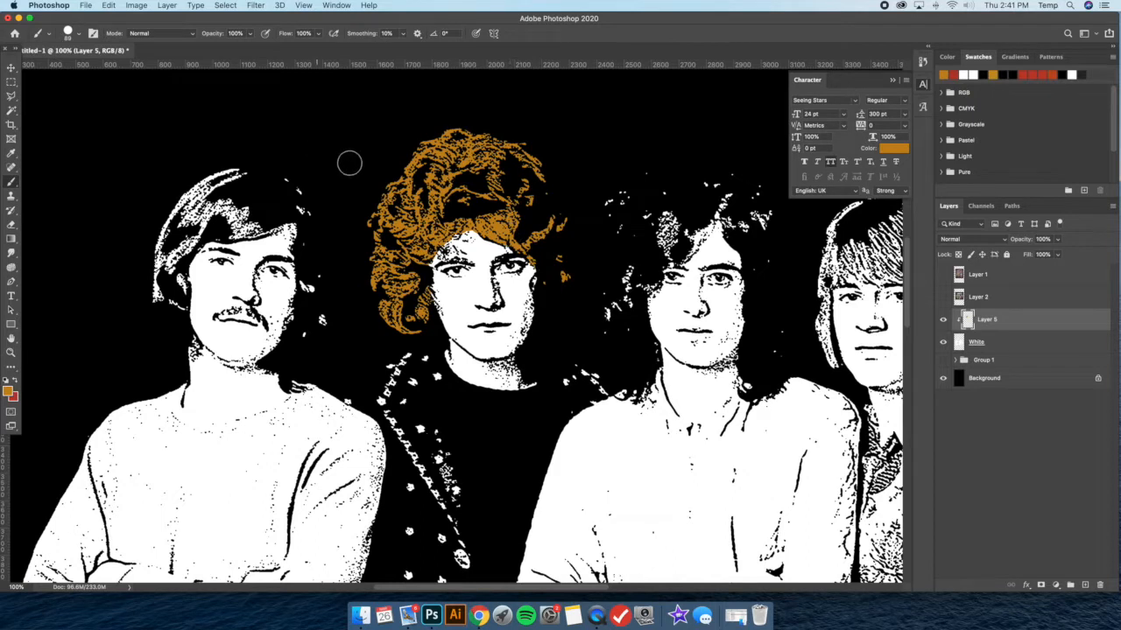
Reduce the brush size to 25 px and review the orange hair against the whole group at 33.3%
{"action": "left_click", "coordinate": [78, 36]}
{"action": "left_click", "coordinate": [70, 67]}
{"action": "key", "text": "Return"}
{"action": "key", "text": "super+minus"}
{"action": "key", "text": "super+minus"}
{"action": "key", "text": "super+minus"}
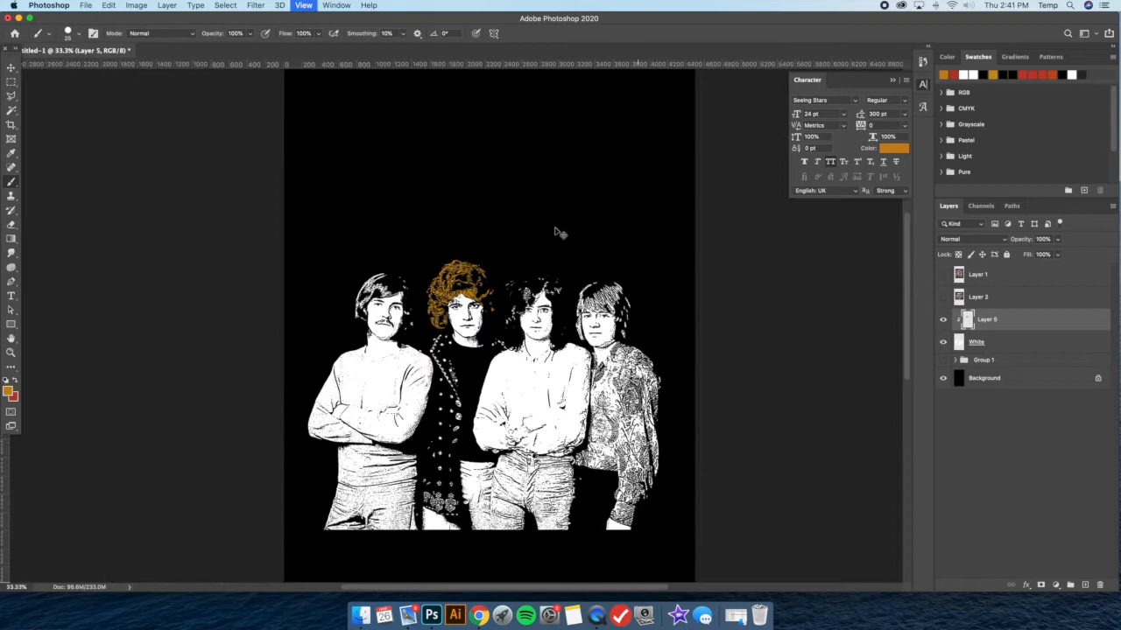
Enlarge the brush to 57 px and paint the crown and left side of the rightmost member's hair orange on Layer 5
{"action": "key", "text": "super+plus"}
{"action": "scroll", "coordinate": [565, 245], "scroll_direction": "right", "scroll_amount": 5}
{"action": "key", "text": "super+plus"}
{"action": "key", "text": "super+plus"}
{"action": "key", "text": "super+plus"}
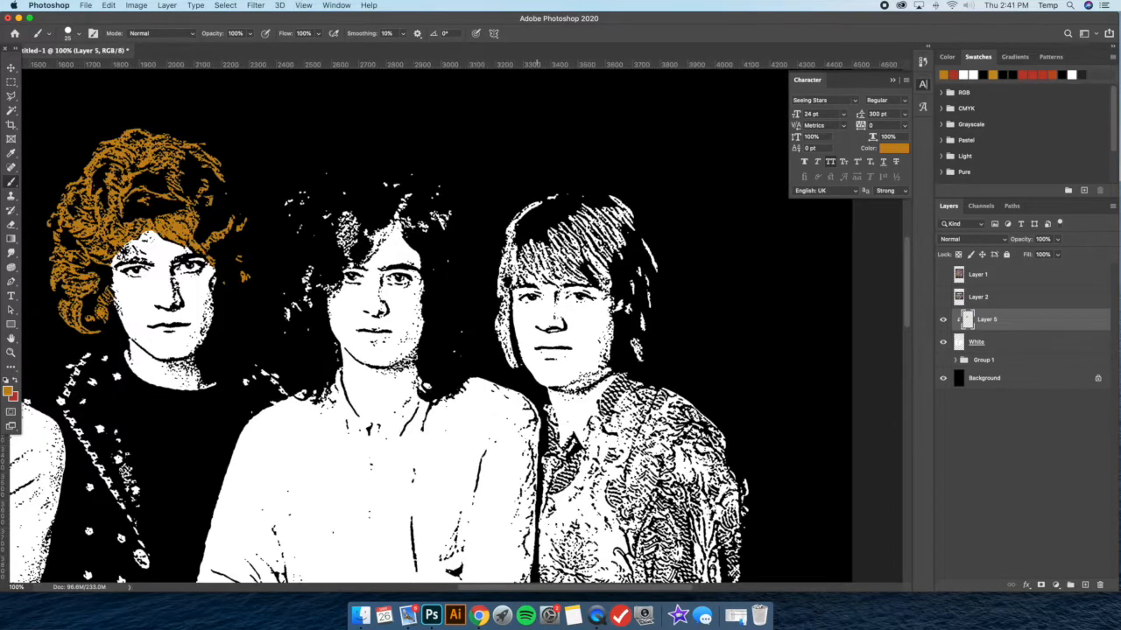
{"action": "left_click", "coordinate": [78, 36]}
{"action": "left_click_drag", "start_coordinate": [74, 68], "coordinate": [82, 68]}
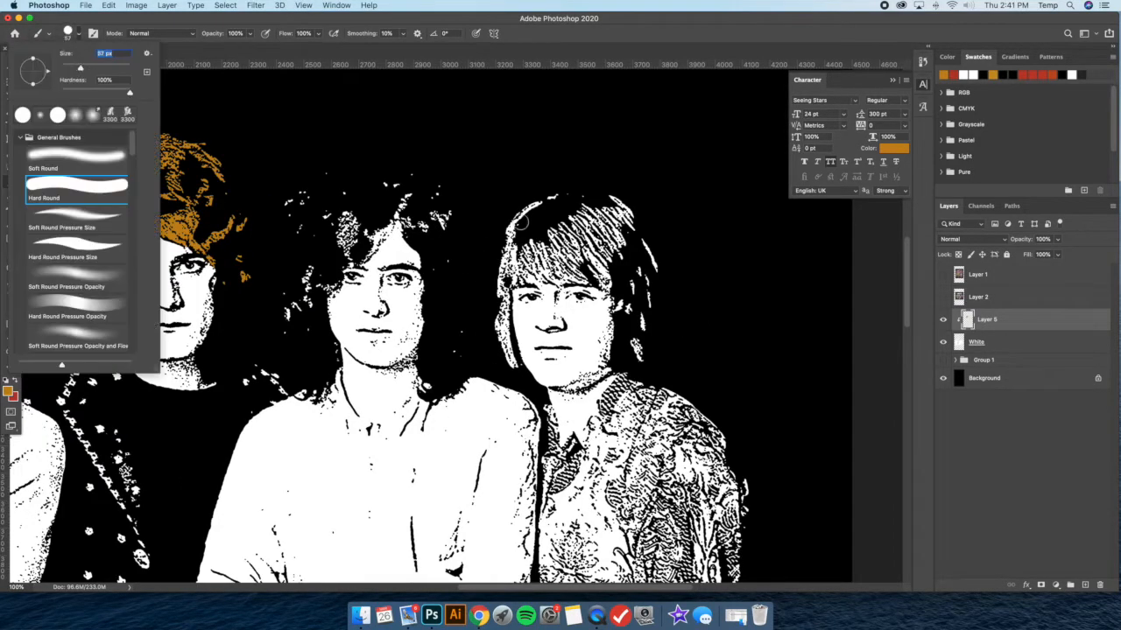
{"action": "mouse_move", "coordinate": [520, 222]}
{"action": "left_mouse_down"}
{"action": "mouse_move", "coordinate": [542, 194]}
{"action": "mouse_move", "coordinate": [553, 217]}
{"action": "mouse_move", "coordinate": [531, 212]}
{"action": "mouse_move", "coordinate": [542, 195]}
{"action": "mouse_move", "coordinate": [630, 214]}
{"action": "mouse_move", "coordinate": [551, 276]}
{"action": "mouse_move", "coordinate": [502, 242]}
{"action": "mouse_move", "coordinate": [498, 258]}
{"action": "mouse_move", "coordinate": [520, 241]}
{"action": "mouse_move", "coordinate": [492, 288]}
{"action": "mouse_move", "coordinate": [511, 366]}
{"action": "left_mouse_up"}
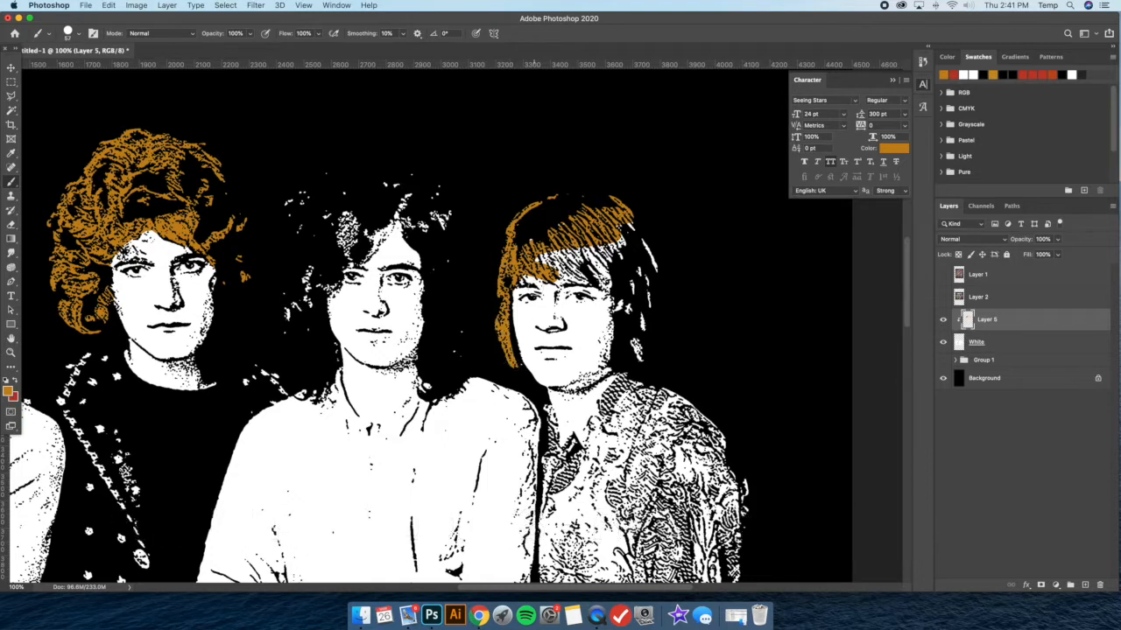
Paint the fringe and the right side of the rightmost member's hair orange
{"action": "scroll", "coordinate": [538, 271], "scroll_direction": "left", "scroll_amount": 5}
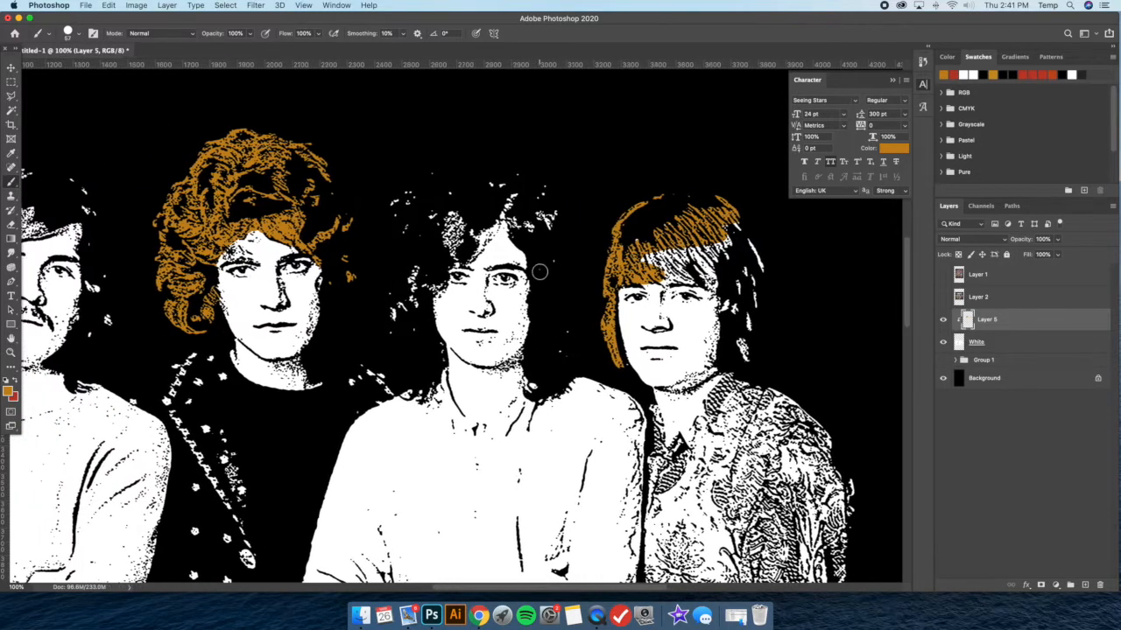
{"action": "scroll", "coordinate": [363, 292], "scroll_direction": "right", "scroll_amount": 5}
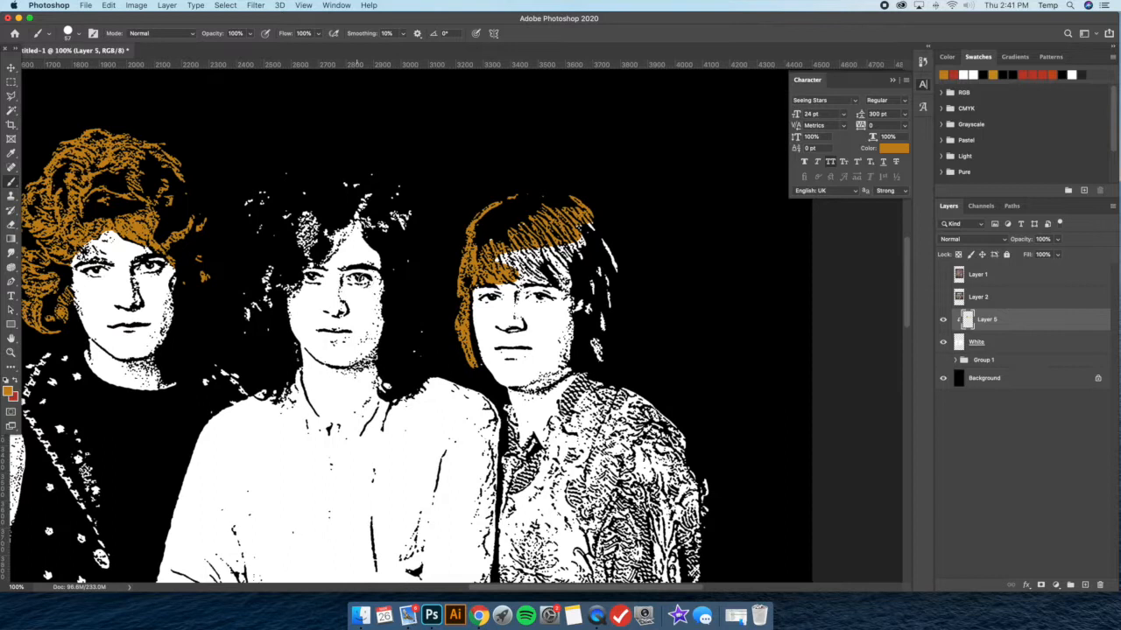
{"action": "mouse_move", "coordinate": [495, 259]}
{"action": "left_mouse_down"}
{"action": "mouse_move", "coordinate": [476, 244]}
{"action": "mouse_move", "coordinate": [525, 267]}
{"action": "mouse_move", "coordinate": [518, 277]}
{"action": "mouse_move", "coordinate": [518, 266]}
{"action": "left_mouse_up"}
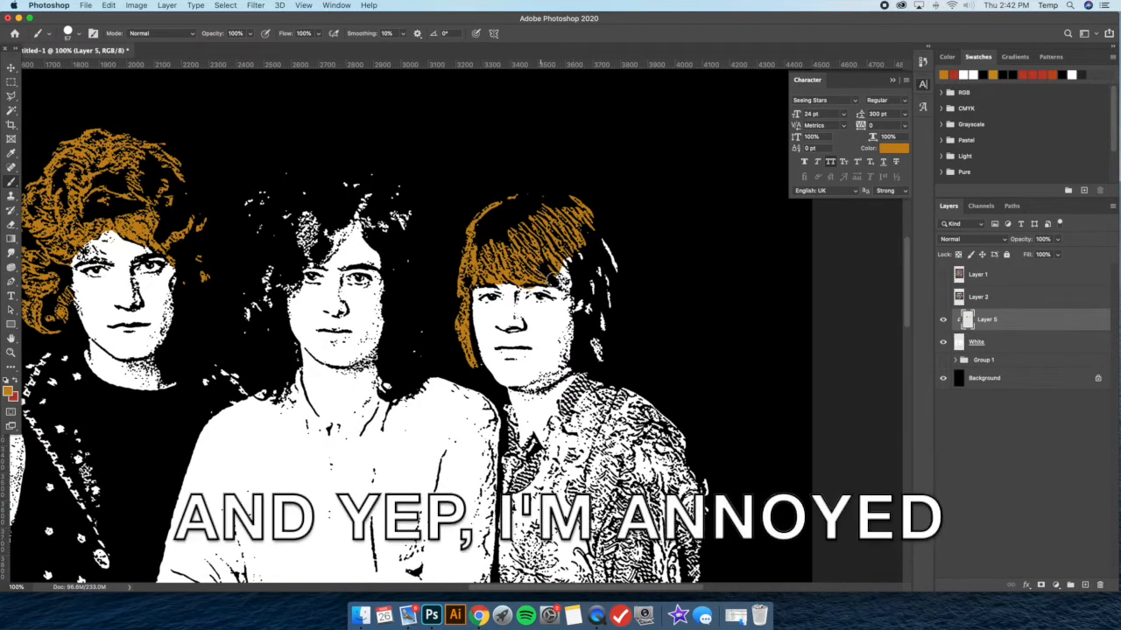
{"action": "key", "text": "e"}
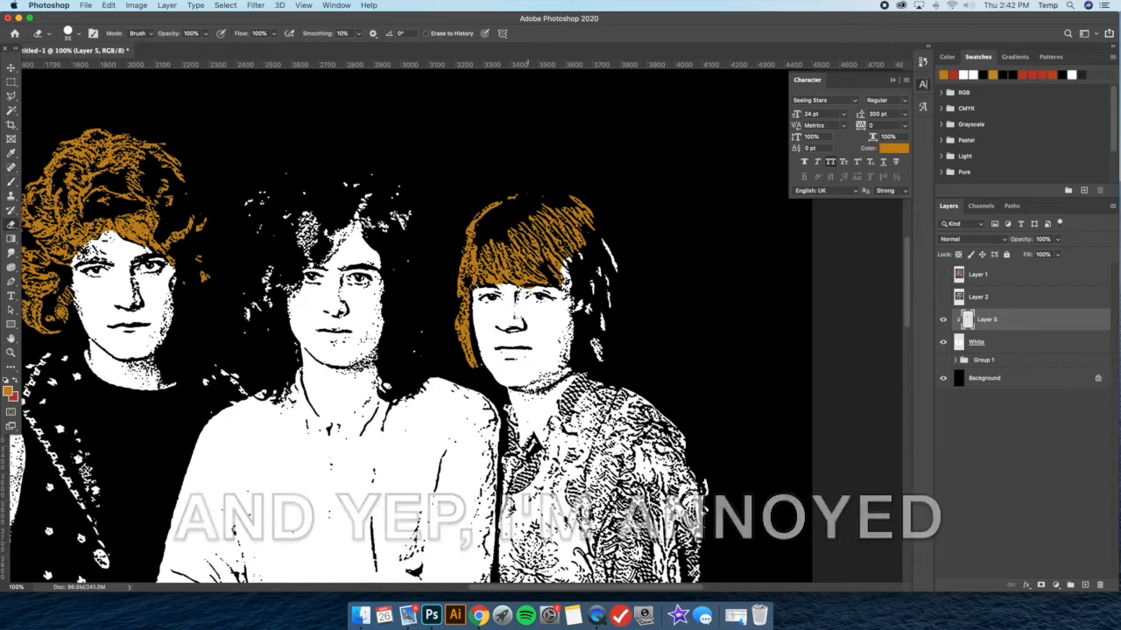
{"action": "left_click", "coordinate": [12, 182]}
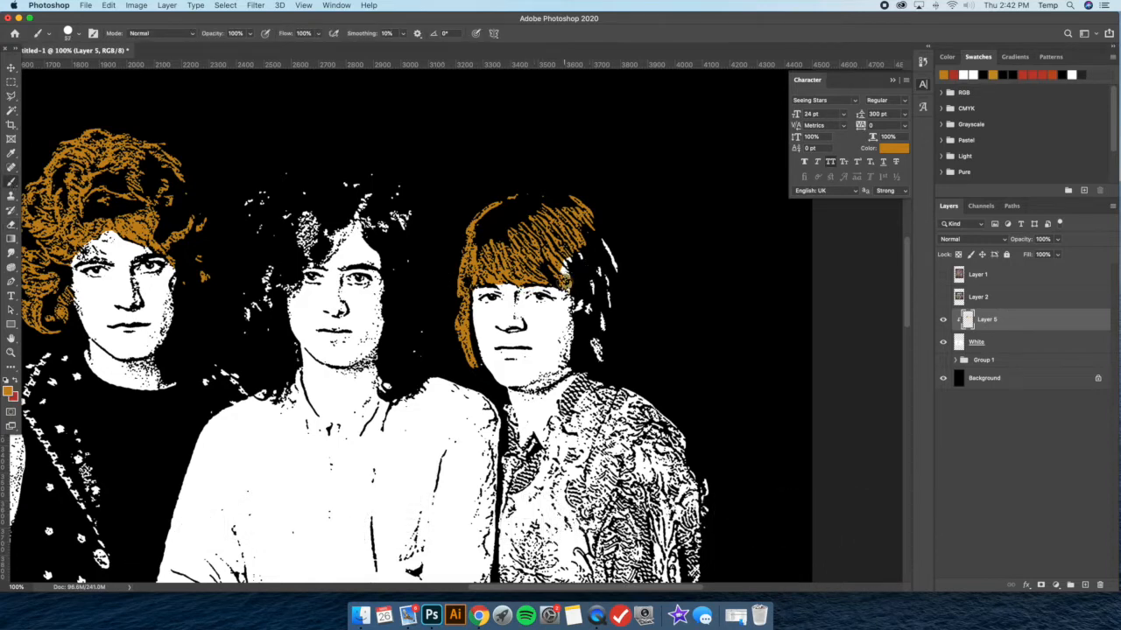
{"action": "mouse_move", "coordinate": [582, 274]}
{"action": "left_mouse_down"}
{"action": "mouse_move", "coordinate": [601, 356]}
{"action": "mouse_move", "coordinate": [612, 256]}
{"action": "mouse_move", "coordinate": [582, 263]}
{"action": "mouse_move", "coordinate": [573, 280]}
{"action": "left_mouse_up"}
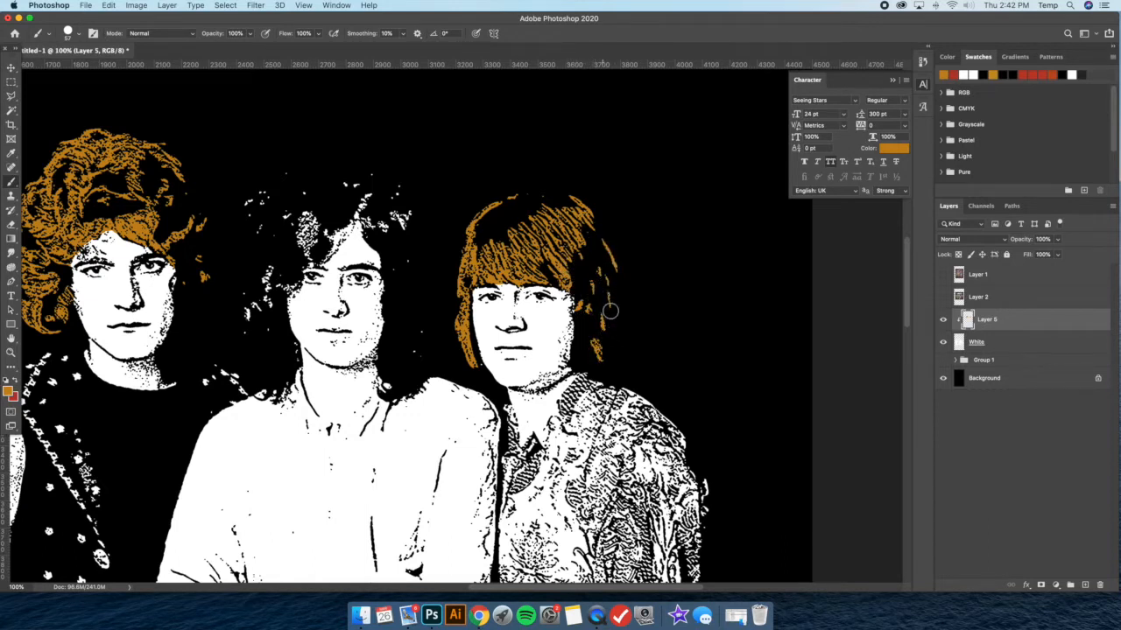
Paint the large buttons and lower front ornaments on the curly-haired member's jacket orange
{"action": "key", "text": "super+minus"}
{"action": "key", "text": "super+minus"}
{"action": "key", "text": "super+minus"}
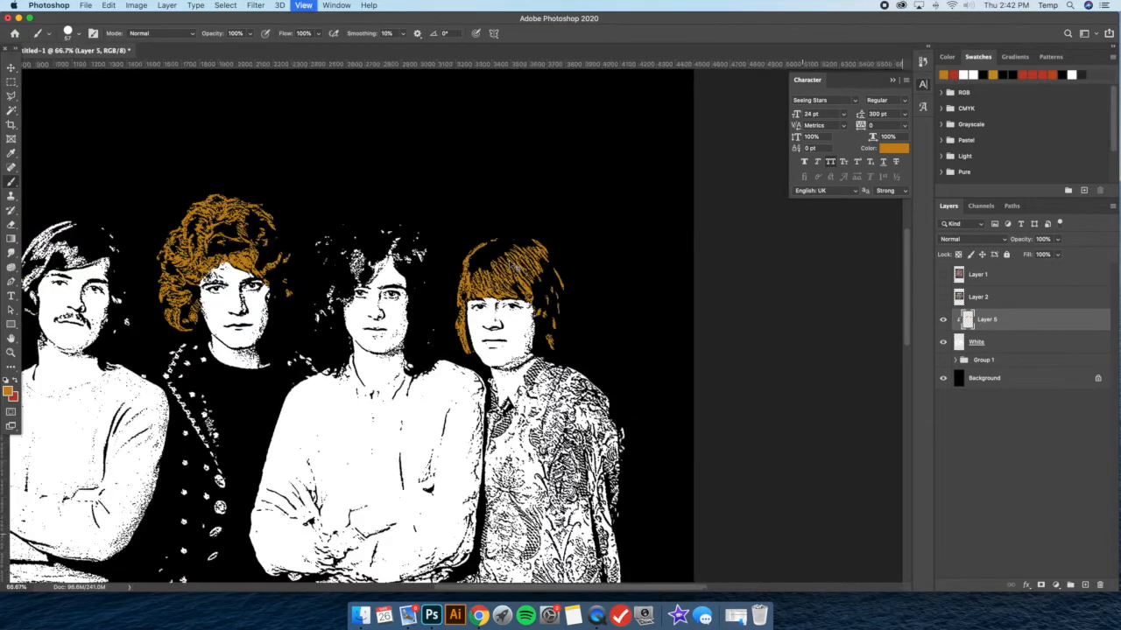
{"action": "scroll", "coordinate": [509, 258], "scroll_direction": "left", "scroll_amount": 5}
{"action": "scroll", "coordinate": [500, 254], "scroll_direction": "down", "scroll_amount": 2}
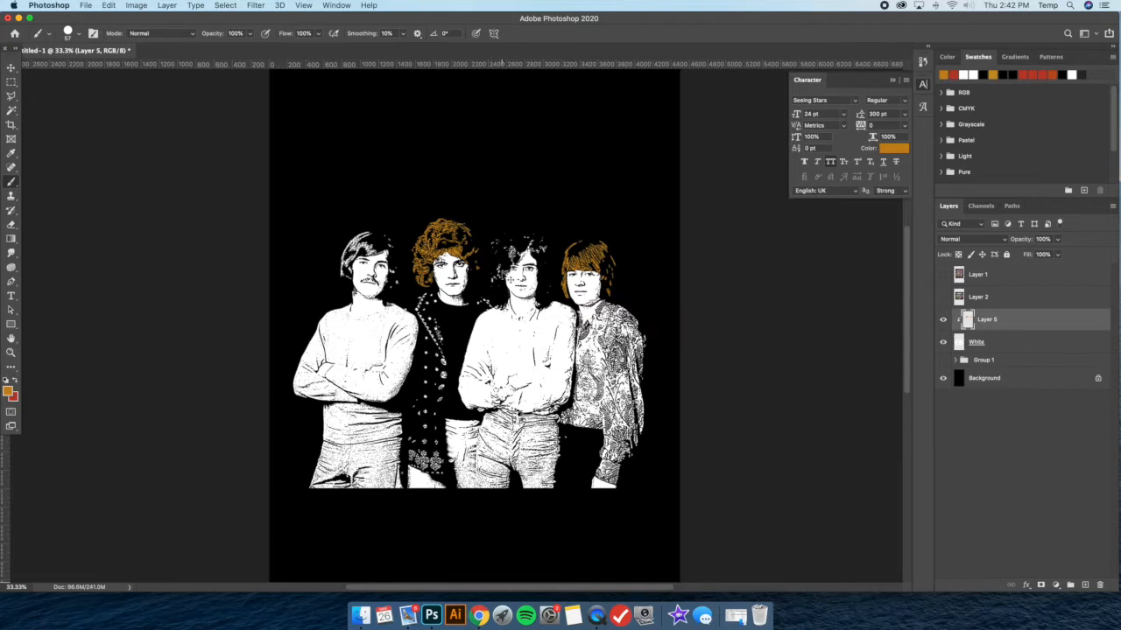
{"action": "key", "text": "super+equal"}
{"action": "key", "text": "super+equal"}
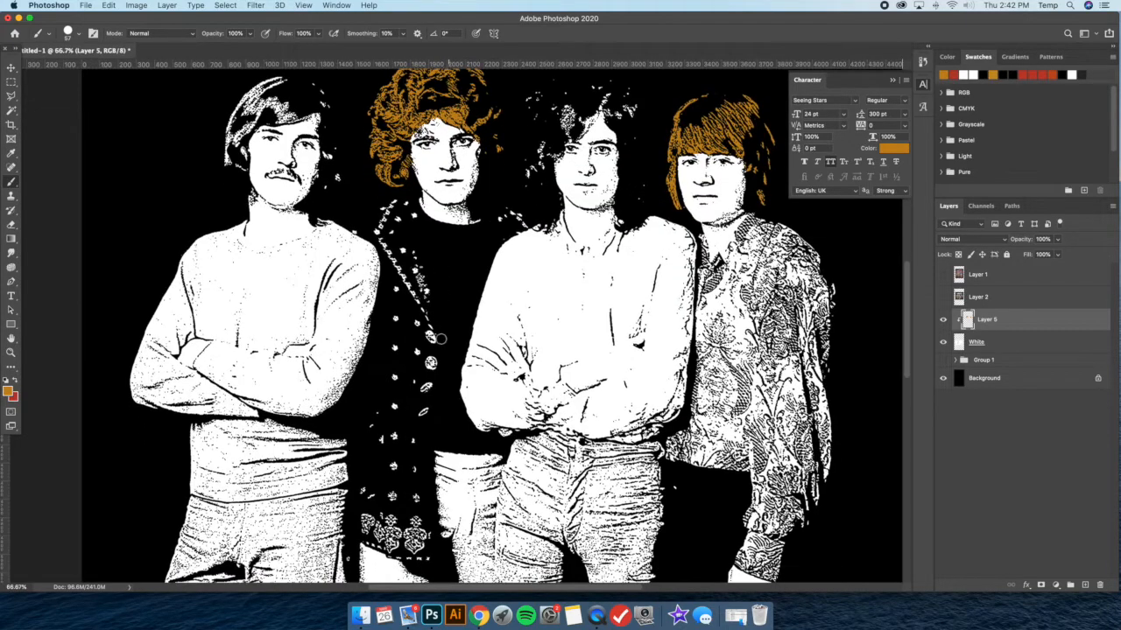
{"action": "left_click", "coordinate": [429, 337]}
{"action": "left_click_drag", "start_coordinate": [430, 358], "coordinate": [430, 409]}
{"action": "left_click", "coordinate": [413, 443]}
{"action": "left_click", "coordinate": [418, 477]}
{"action": "left_click", "coordinate": [417, 497]}
Paint the vertical column of small ornaments on the same jacket orange, from the chest down to the hem
{"action": "left_click", "coordinate": [395, 289]}
{"action": "left_click", "coordinate": [394, 315]}
{"action": "left_click", "coordinate": [394, 378]}
{"action": "left_click", "coordinate": [394, 406]}
{"action": "left_click", "coordinate": [394, 436]}
{"action": "left_click", "coordinate": [393, 464]}
{"action": "left_click", "coordinate": [392, 493]}
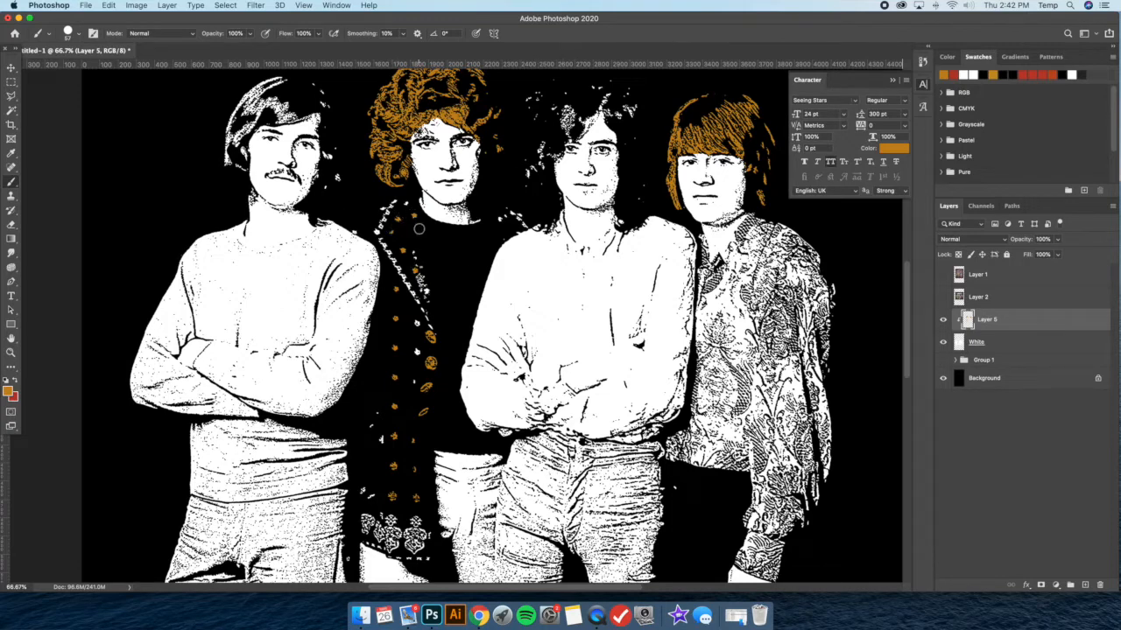
Review the orange hair and jacket accents against the whole group at several magnifications
{"action": "key", "text": "super+0"}
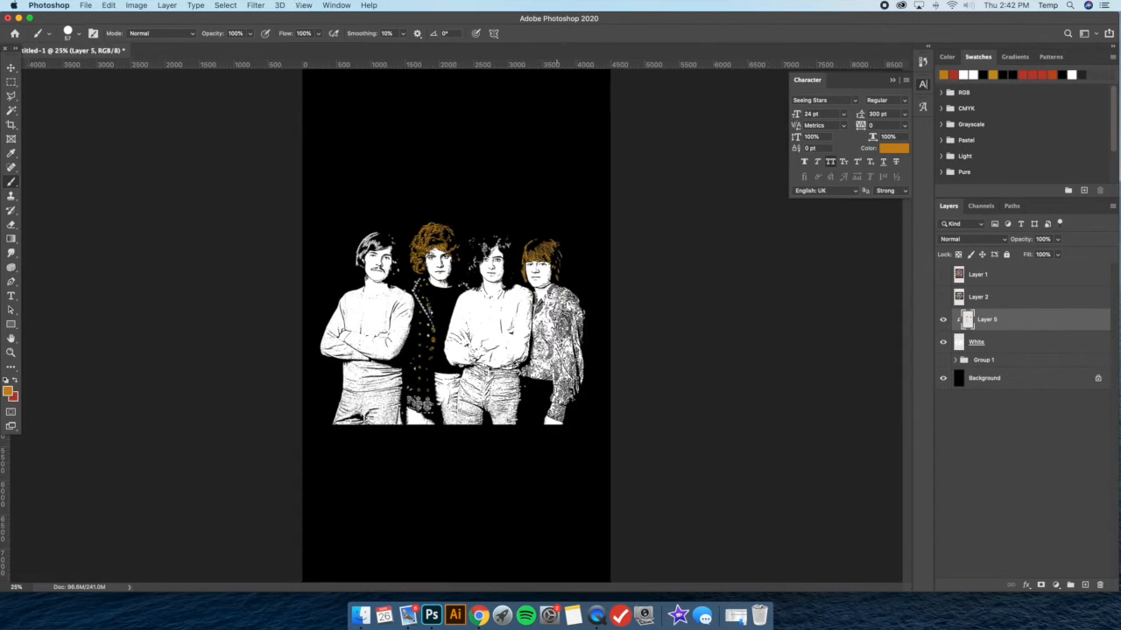
{"action": "key", "text": "super+plus"}
{"action": "key", "text": "super+plus"}
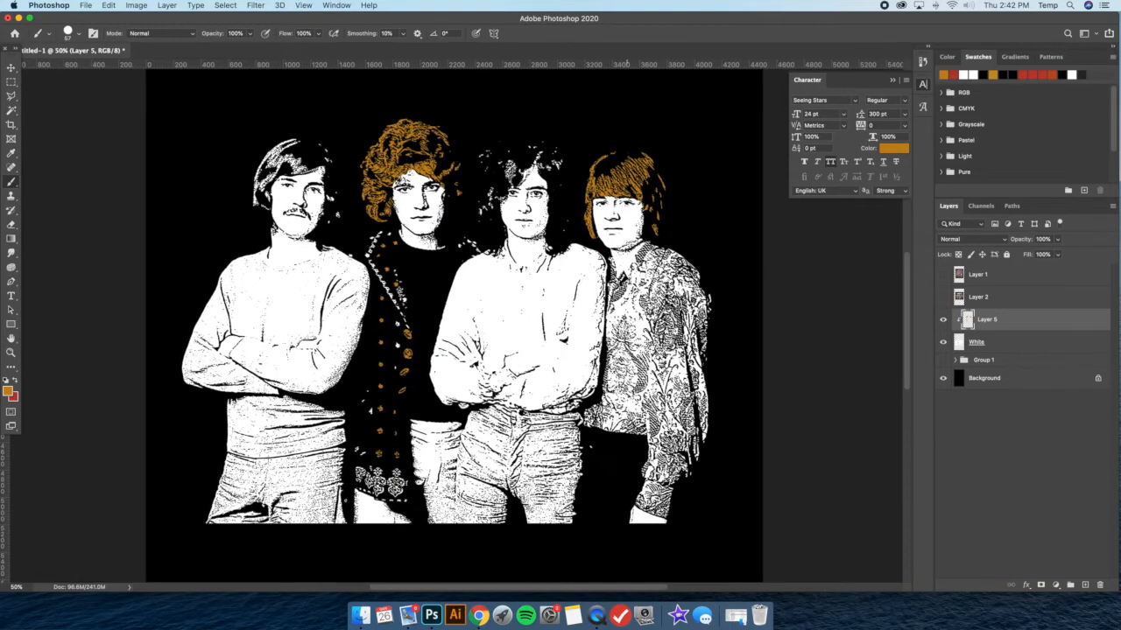
{"action": "key", "text": "super+minus"}
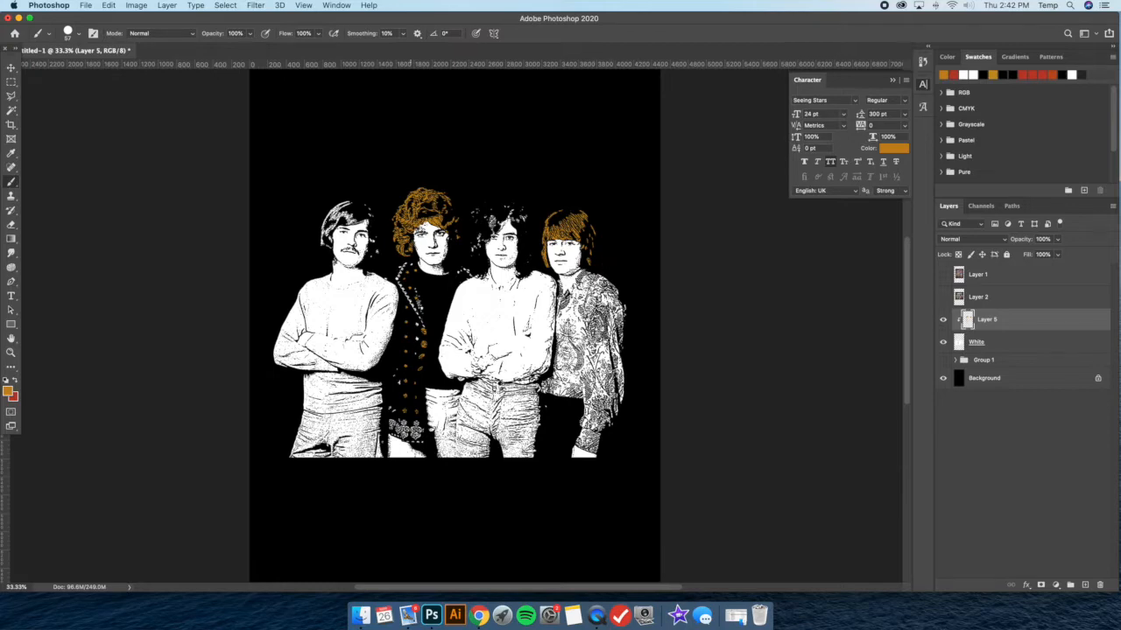
{"action": "key", "text": "super+plus"}
{"action": "key", "text": "super+minus"}
{"action": "key", "text": "super+plus"}
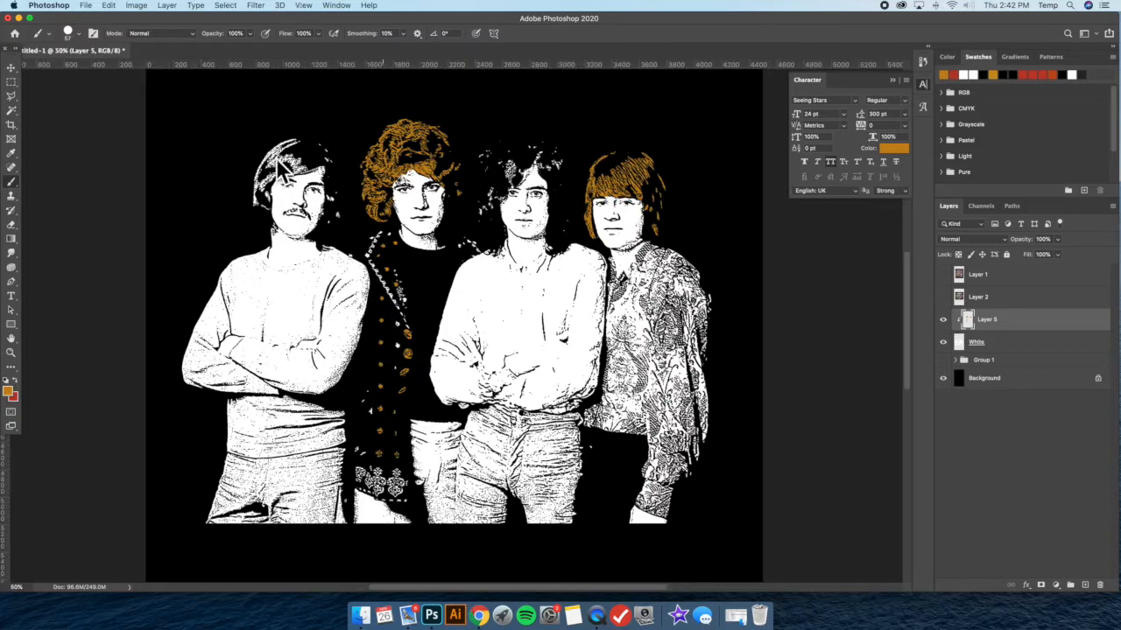
Add Layer 6 above Layer 5 as a clipping mask and paint the curly-haired member's lapel trim red on it
{"action": "left_click", "coordinate": [178, 4]}
{"action": "mouse_move", "coordinate": [175, 22]}
{"action": "left_click", "coordinate": [361, 24]}
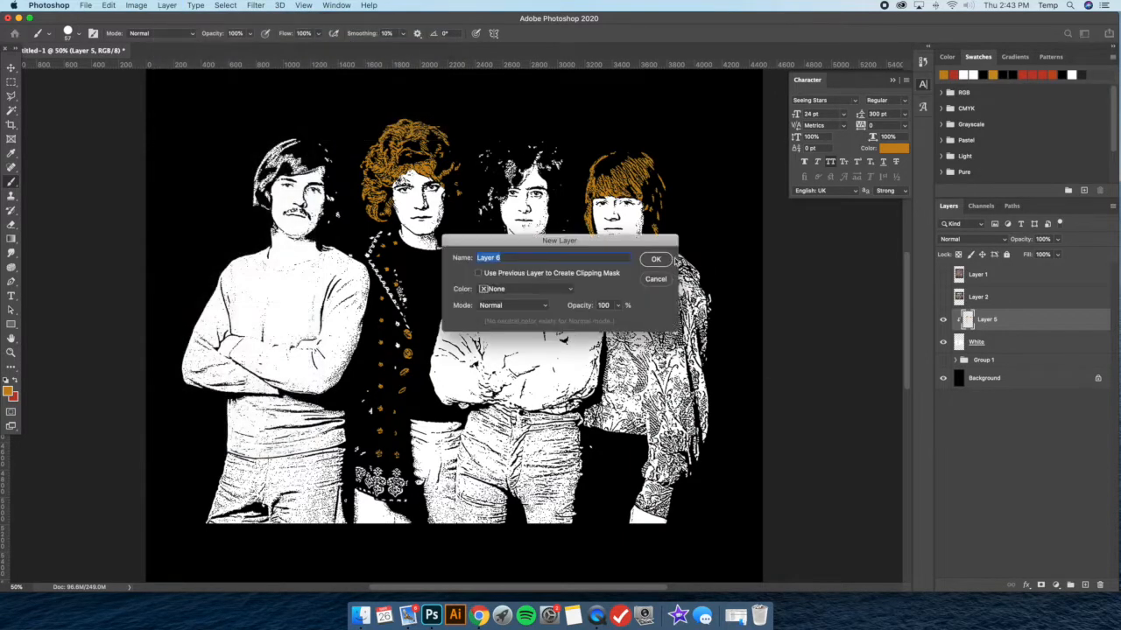
{"action": "left_click", "coordinate": [666, 259]}
{"action": "right_click", "coordinate": [1031, 328]}
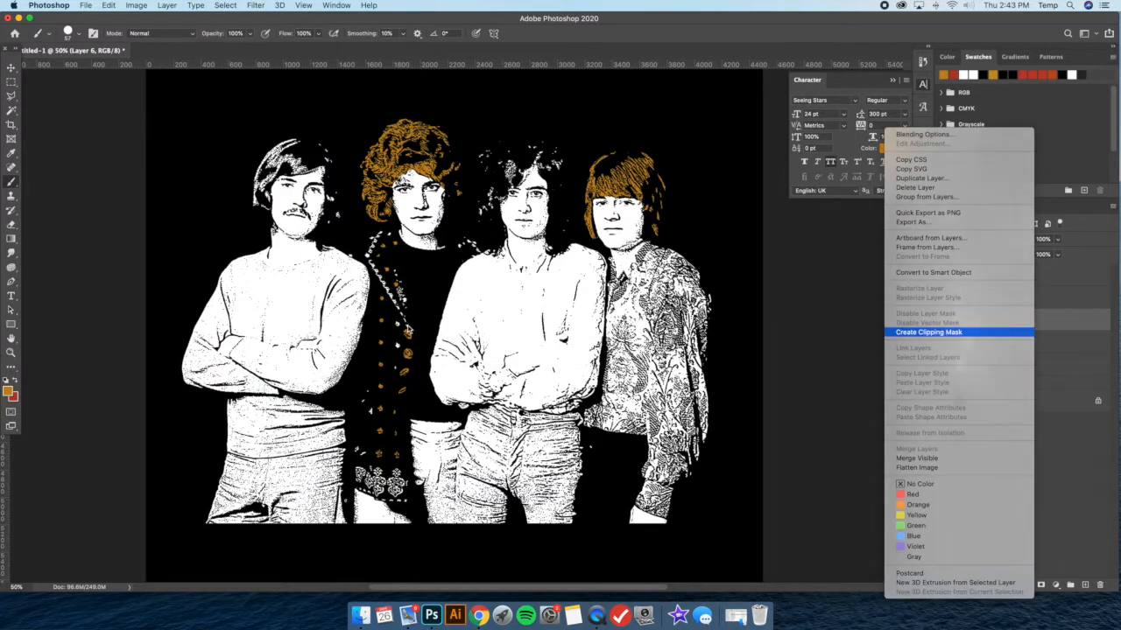
{"action": "left_click", "coordinate": [928, 332]}
{"action": "left_click", "coordinate": [13, 382]}
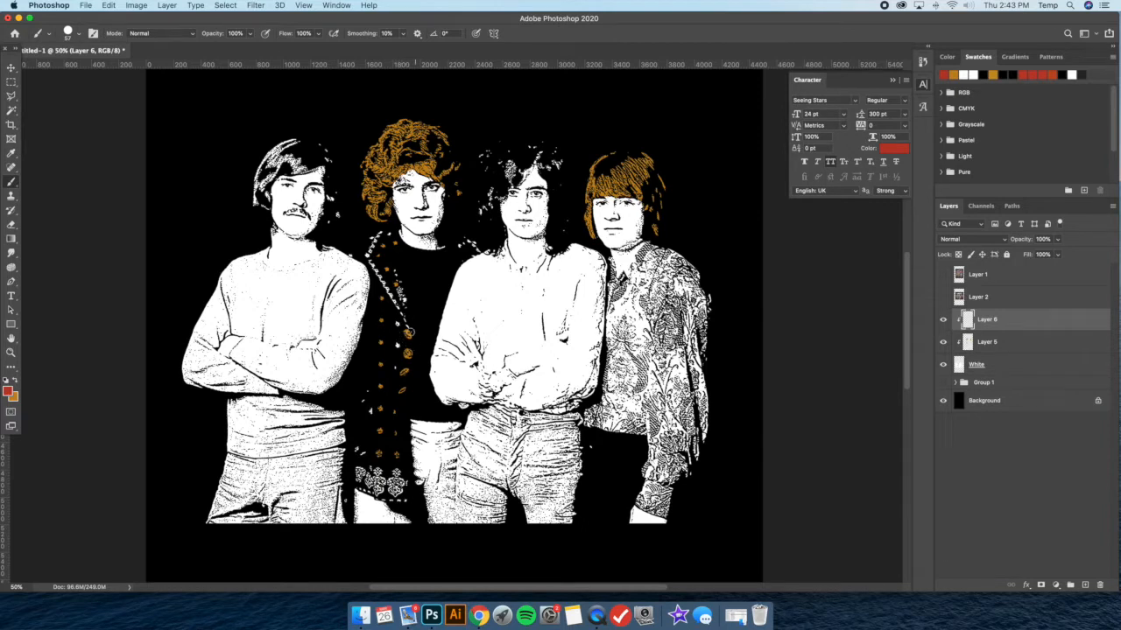
{"action": "mouse_move", "coordinate": [379, 234]}
{"action": "left_mouse_down"}
{"action": "mouse_move", "coordinate": [368, 256]}
{"action": "mouse_move", "coordinate": [398, 310]}
{"action": "left_mouse_up"}
Enlarge the brush and paint the sleeve and body of the rightmost member's patterned shirt red
{"action": "left_click", "coordinate": [81, 38]}
{"action": "left_click_drag", "start_coordinate": [94, 68], "coordinate": [100, 67]}
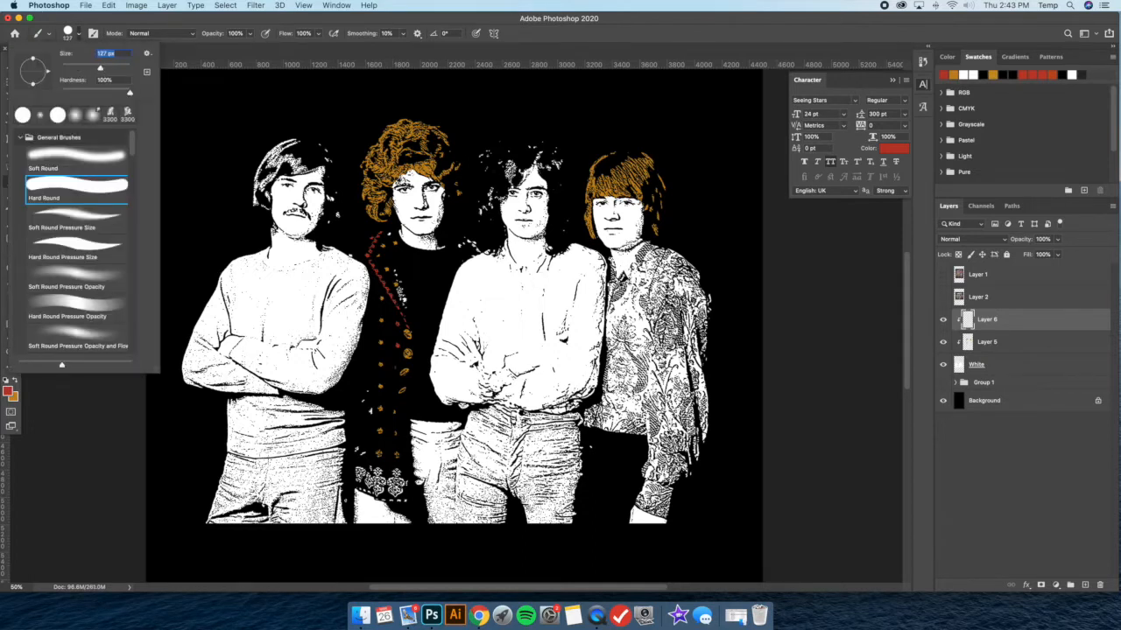
{"action": "key", "text": "Return"}
{"action": "left_click_drag", "start_coordinate": [657, 336], "coordinate": [666, 249]}
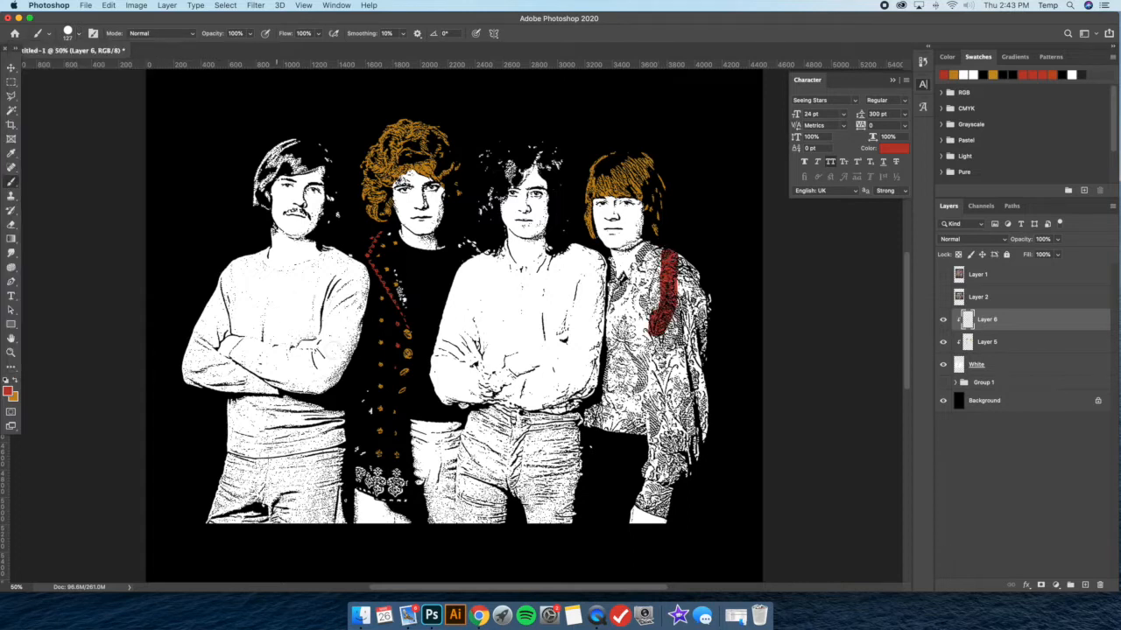
{"action": "mouse_move", "coordinate": [679, 262]}
{"action": "left_mouse_down"}
{"action": "mouse_move", "coordinate": [673, 320]}
{"action": "mouse_move", "coordinate": [707, 284]}
{"action": "mouse_move", "coordinate": [704, 256]}
{"action": "mouse_move", "coordinate": [676, 295]}
{"action": "mouse_move", "coordinate": [647, 254]}
{"action": "mouse_move", "coordinate": [661, 269]}
{"action": "mouse_move", "coordinate": [667, 322]}
{"action": "mouse_move", "coordinate": [679, 333]}
{"action": "mouse_move", "coordinate": [692, 314]}
{"action": "mouse_move", "coordinate": [704, 331]}
{"action": "mouse_move", "coordinate": [709, 426]}
{"action": "mouse_move", "coordinate": [657, 401]}
{"action": "mouse_move", "coordinate": [635, 499]}
{"action": "mouse_move", "coordinate": [678, 509]}
{"action": "mouse_move", "coordinate": [643, 484]}
{"action": "mouse_move", "coordinate": [664, 486]}
{"action": "mouse_move", "coordinate": [690, 378]}
{"action": "mouse_move", "coordinate": [658, 415]}
{"action": "mouse_move", "coordinate": [667, 474]}
{"action": "mouse_move", "coordinate": [708, 400]}
{"action": "mouse_move", "coordinate": [691, 428]}
{"action": "left_mouse_up"}
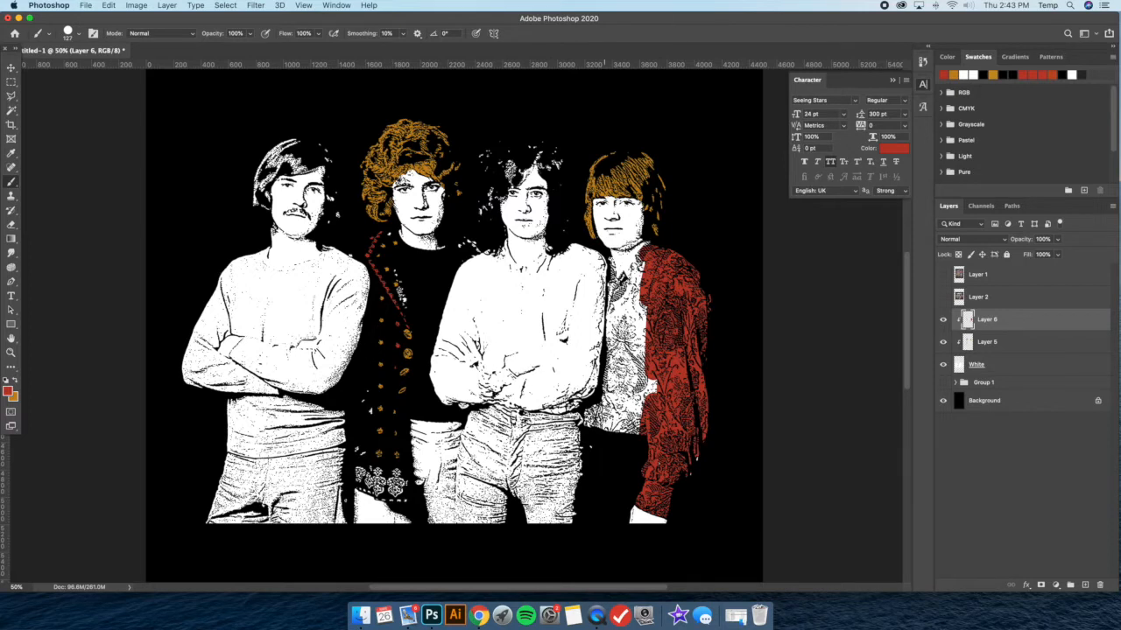
{"action": "mouse_move", "coordinate": [588, 411]}
{"action": "left_mouse_down"}
{"action": "mouse_move", "coordinate": [606, 438]}
{"action": "mouse_move", "coordinate": [668, 369]}
{"action": "mouse_move", "coordinate": [655, 404]}
{"action": "mouse_move", "coordinate": [659, 456]}
{"action": "mouse_move", "coordinate": [682, 479]}
{"action": "left_mouse_up"}
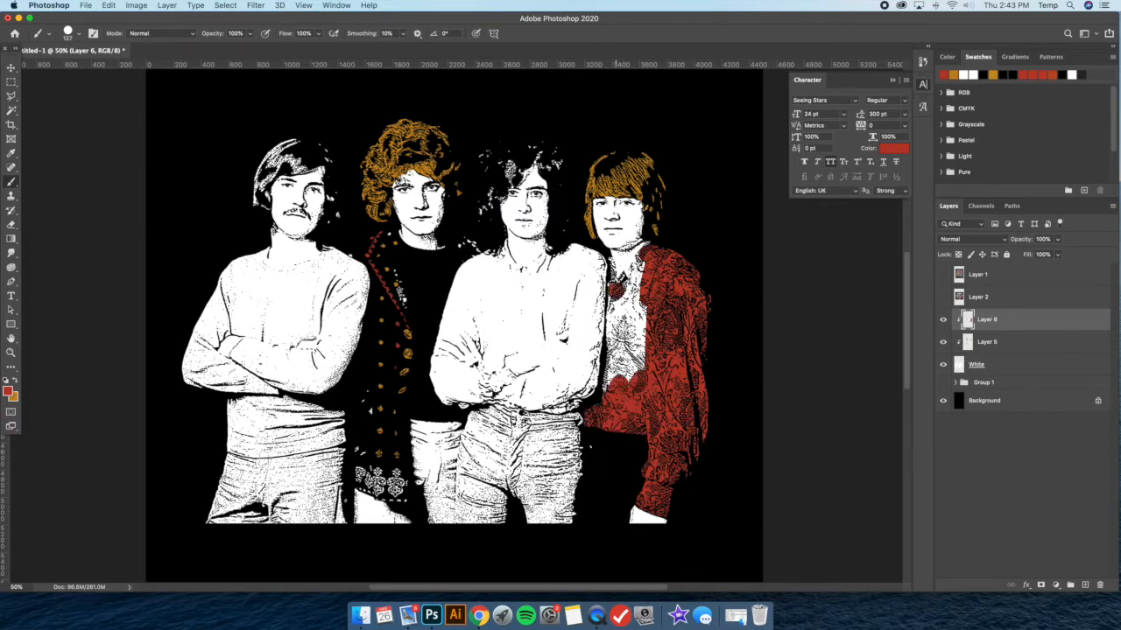
{"action": "mouse_move", "coordinate": [616, 354]}
{"action": "left_mouse_down"}
{"action": "mouse_move", "coordinate": [640, 303]}
{"action": "mouse_move", "coordinate": [644, 325]}
{"action": "mouse_move", "coordinate": [620, 349]}
{"action": "mouse_move", "coordinate": [606, 399]}
{"action": "mouse_move", "coordinate": [636, 378]}
{"action": "mouse_move", "coordinate": [642, 268]}
{"action": "mouse_move", "coordinate": [629, 276]}
{"action": "mouse_move", "coordinate": [629, 308]}
{"action": "left_mouse_up"}
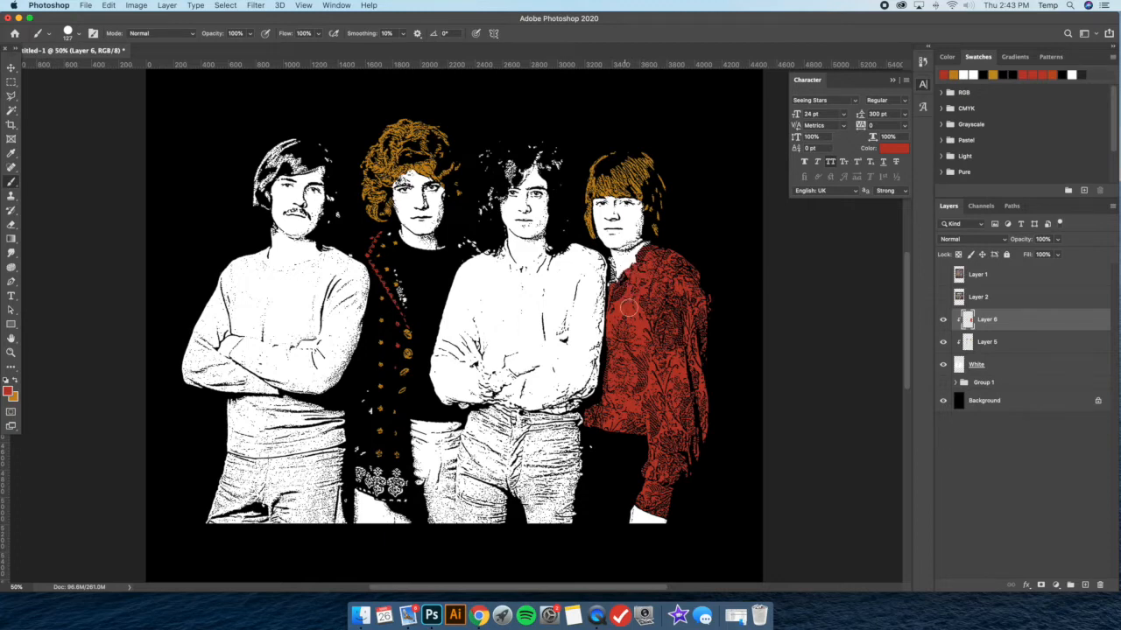
Reduce the brush to 44 px and fill the remaining white areas of the shirt's collar and edges with red
{"action": "left_click", "coordinate": [78, 35]}
{"action": "left_click", "coordinate": [77, 68]}
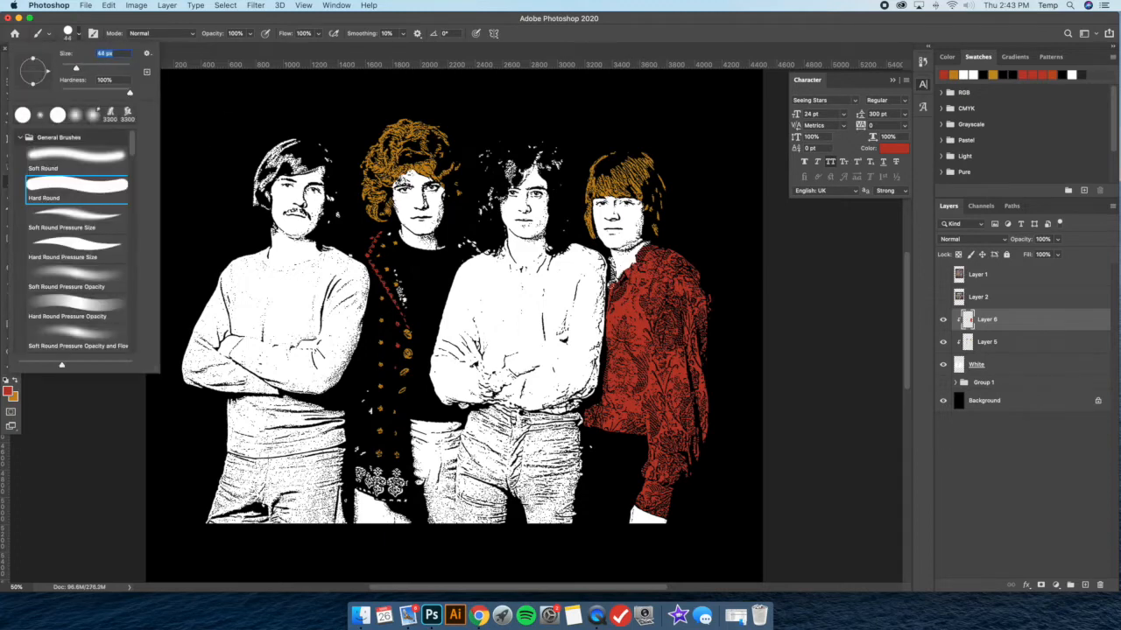
{"action": "key", "text": "Return"}
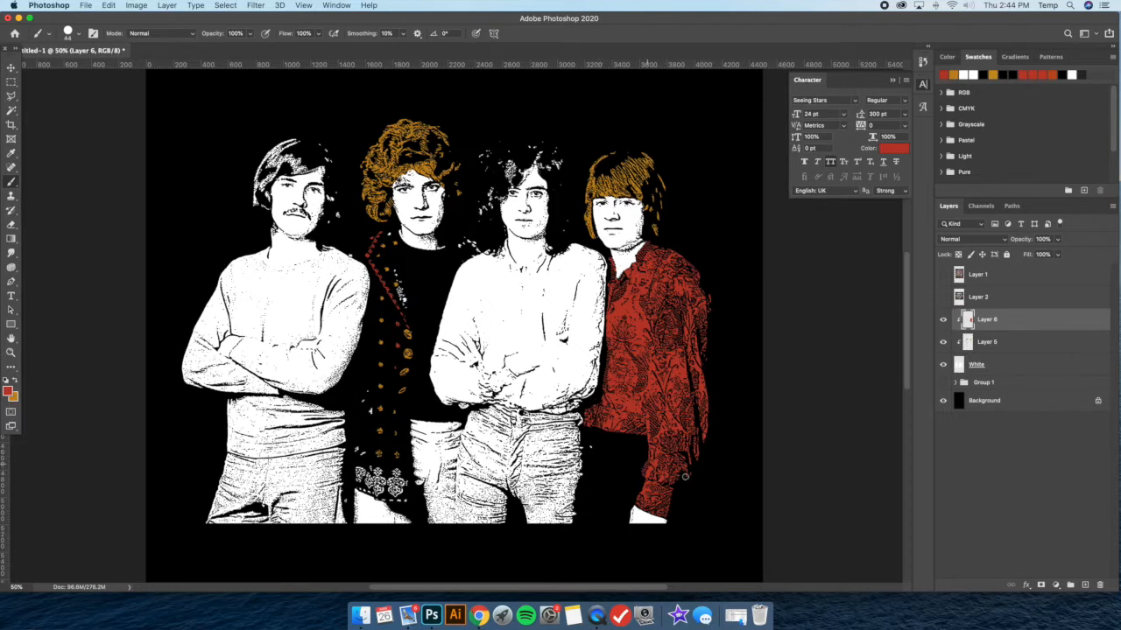
Switch to orange on Layer 5 and color the leftover white ornament beside the jacket's lapel
{"action": "scroll", "coordinate": [709, 300], "scroll_direction": "left", "scroll_amount": 4}
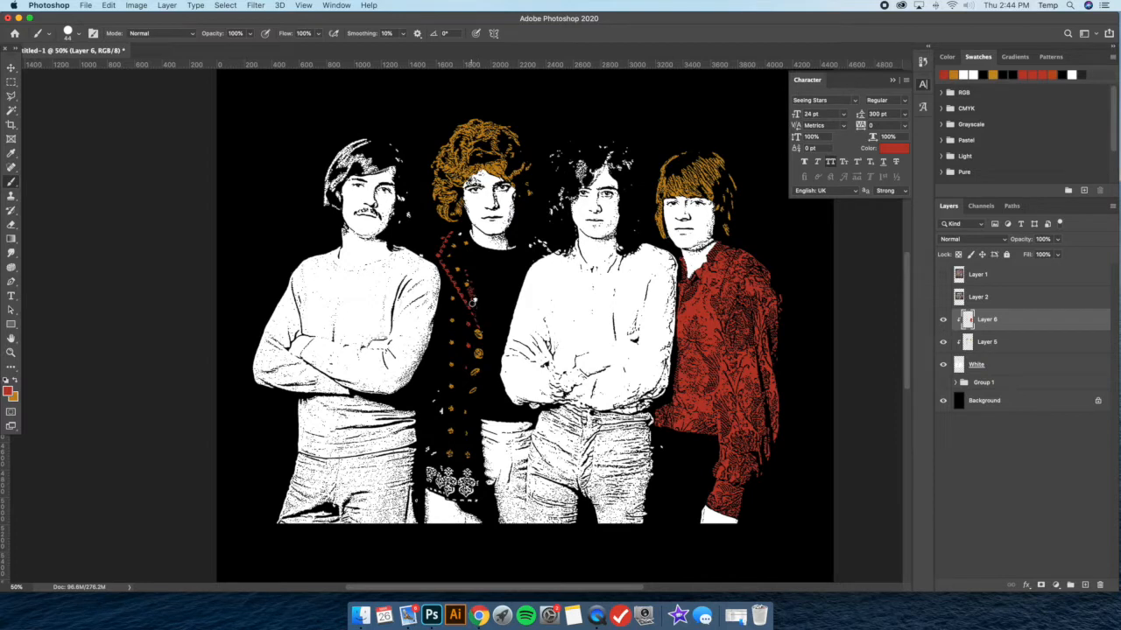
{"action": "left_click", "coordinate": [16, 380]}
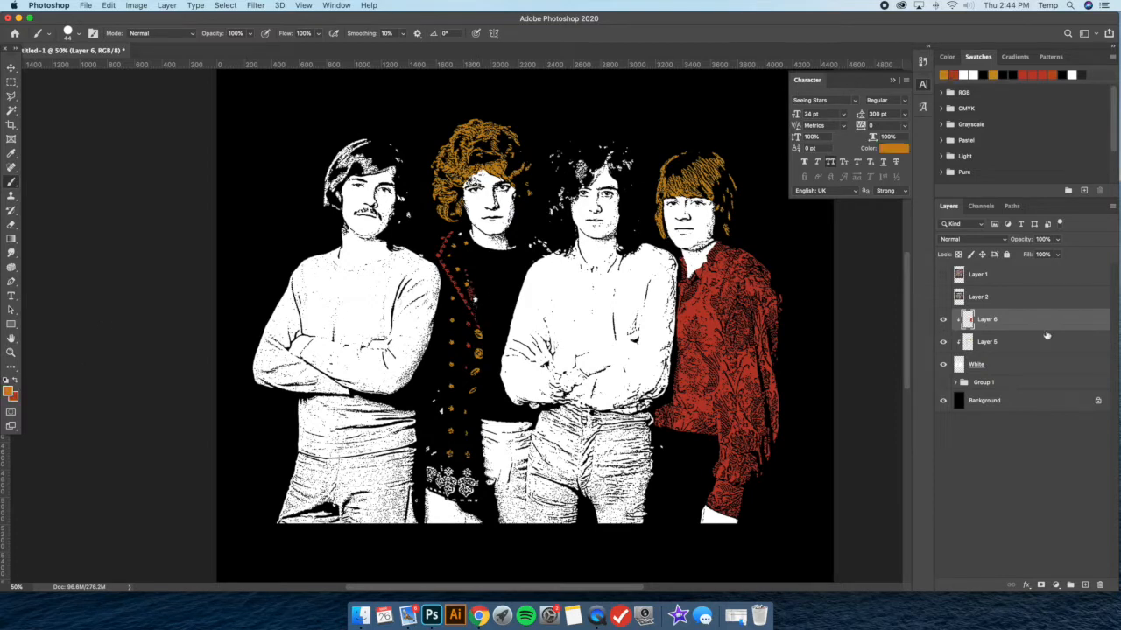
{"action": "left_click", "coordinate": [1040, 341]}
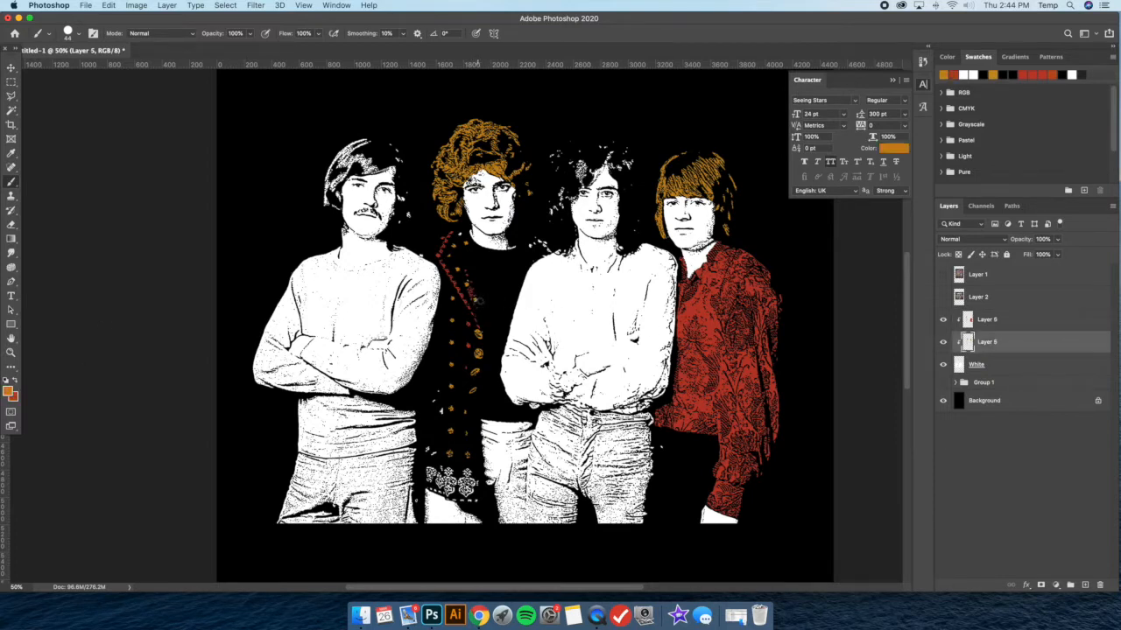
Return to Layer 6 and paint the jacket's hem embroidery and remaining small white details red
{"action": "left_click", "coordinate": [996, 320]}
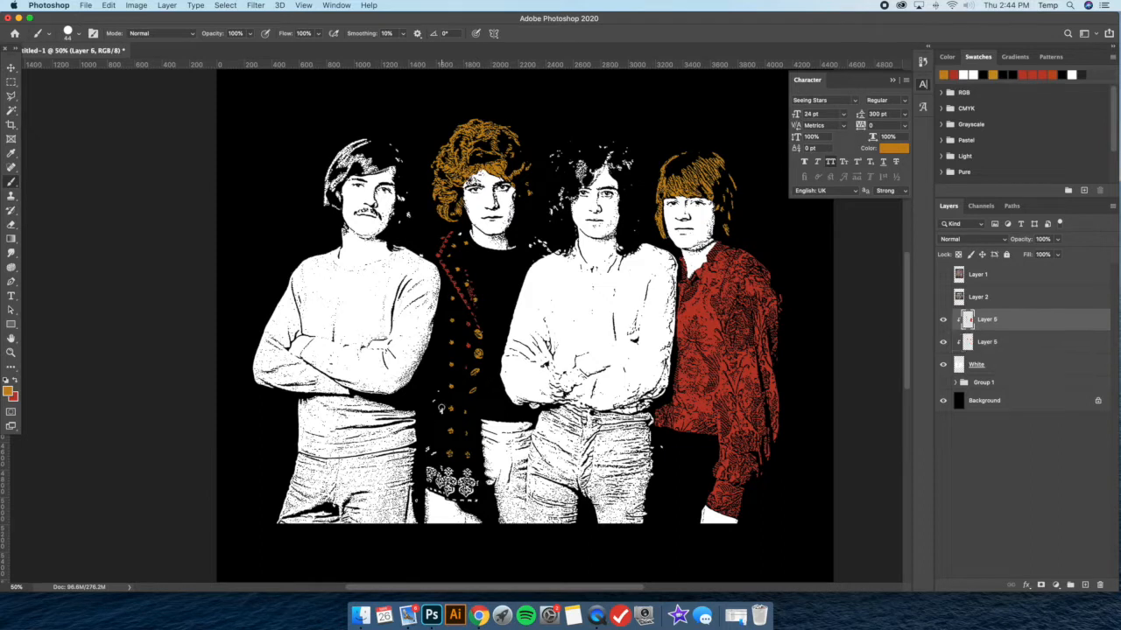
{"action": "left_click", "coordinate": [17, 381]}
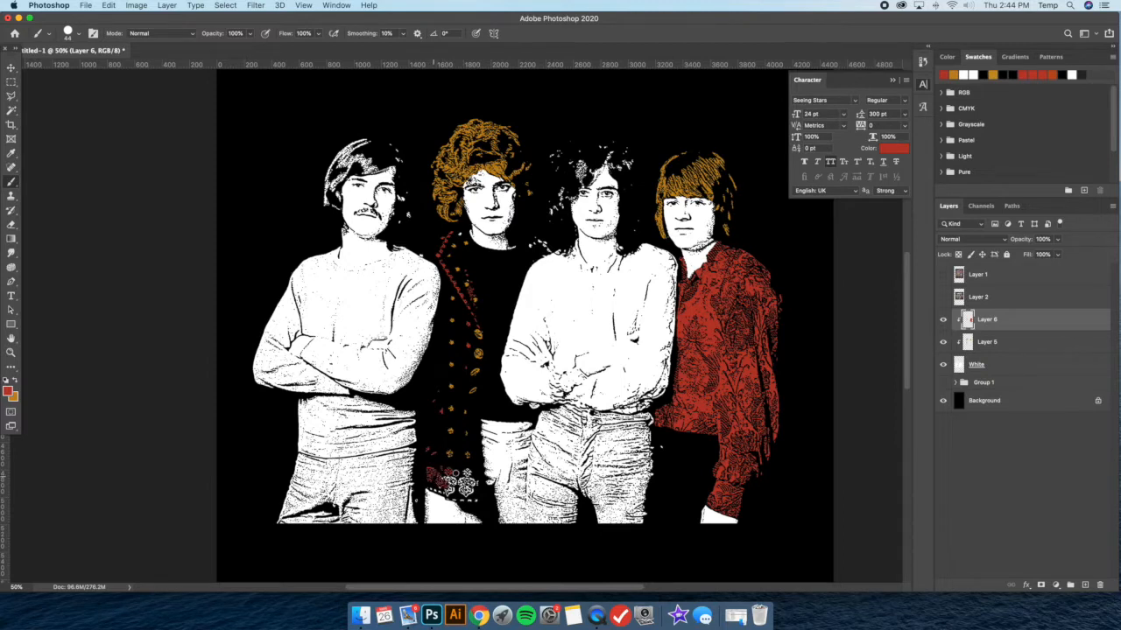
{"action": "left_click_drag", "start_coordinate": [465, 483], "coordinate": [478, 482]}
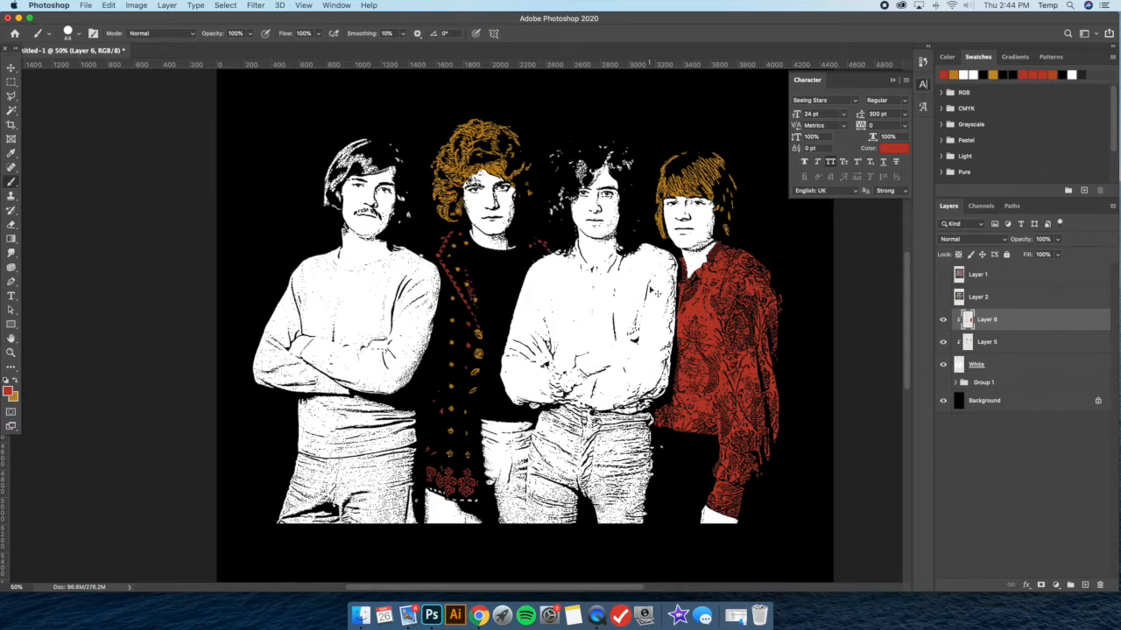
Show the Boston reference on Layer 2, sample the blue of the middle member's tank top, and hide the reference again
{"action": "key", "text": "super+minus"}
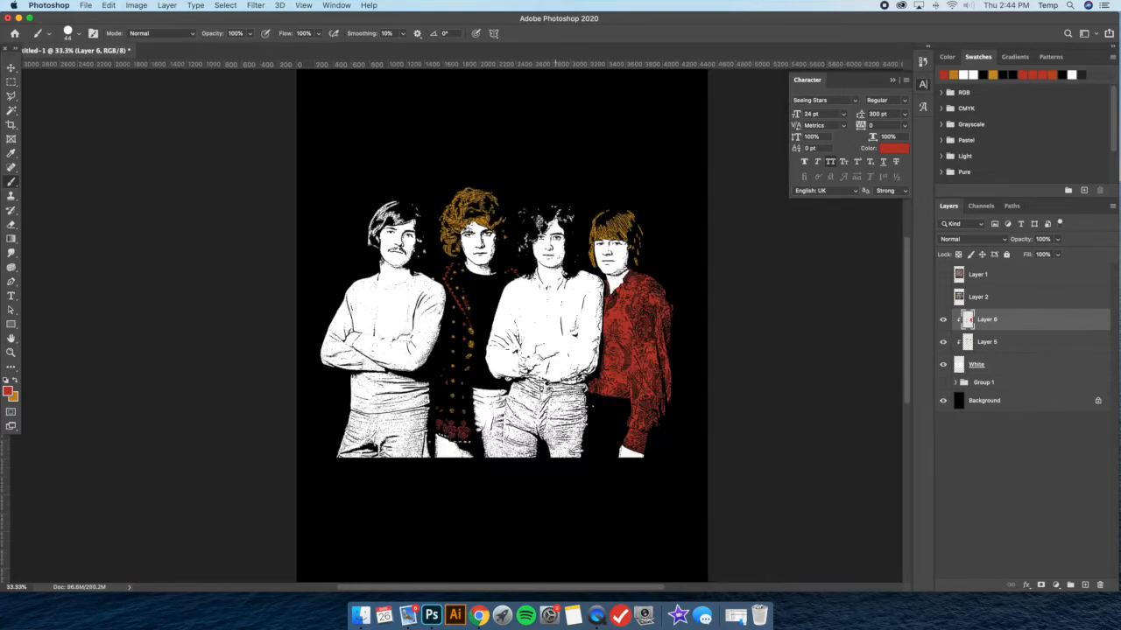
{"action": "key", "text": "super+shift+BackSpace"}
{"action": "key", "text": "super+z"}
{"action": "left_click", "coordinate": [12, 154]}
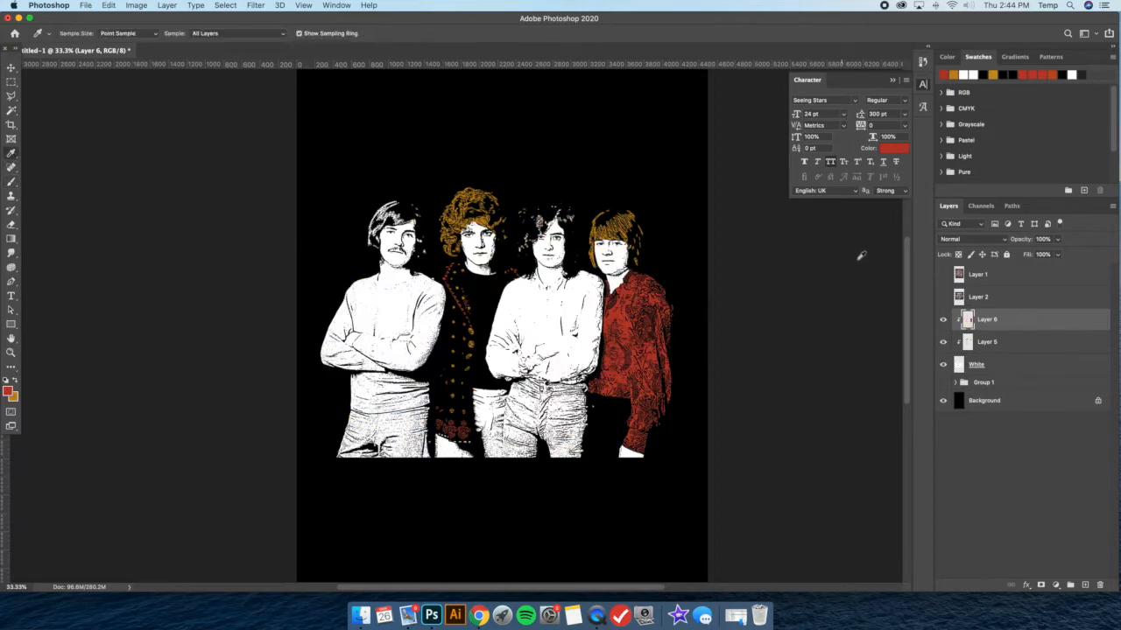
{"action": "left_click", "coordinate": [943, 274]}
{"action": "left_click", "coordinate": [943, 274]}
{"action": "left_click", "coordinate": [942, 297]}
{"action": "left_click", "coordinate": [959, 297]}
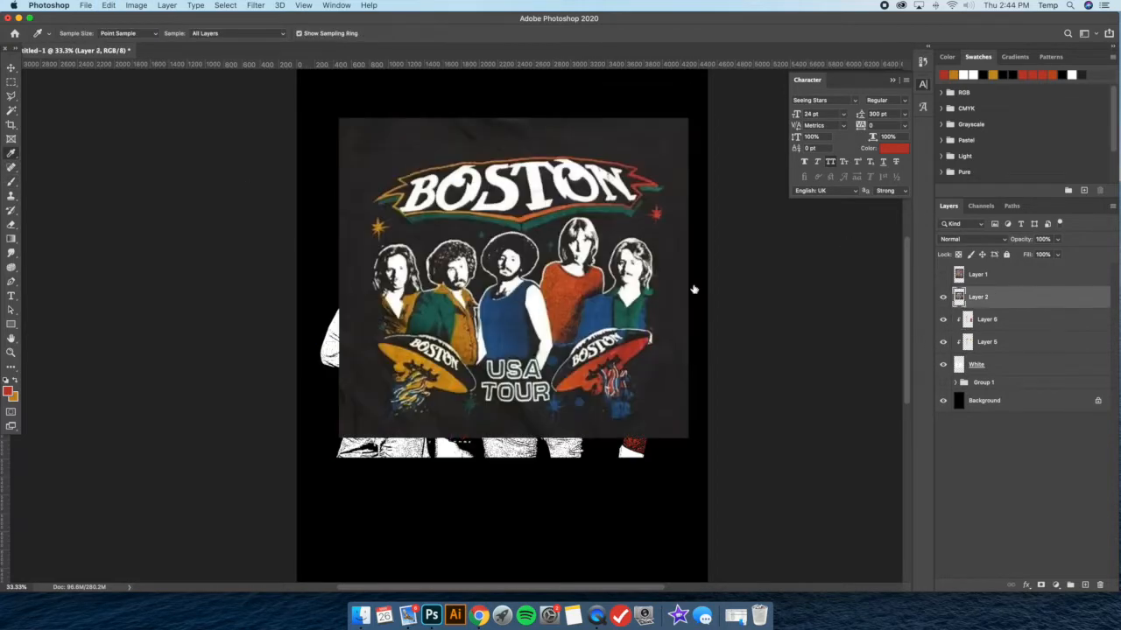
{"action": "left_click", "coordinate": [492, 305]}
{"action": "left_click", "coordinate": [491, 303]}
{"action": "left_click", "coordinate": [488, 302]}
{"action": "left_click", "coordinate": [487, 302]}
{"action": "left_click", "coordinate": [488, 302]}
{"action": "left_click", "coordinate": [488, 302]}
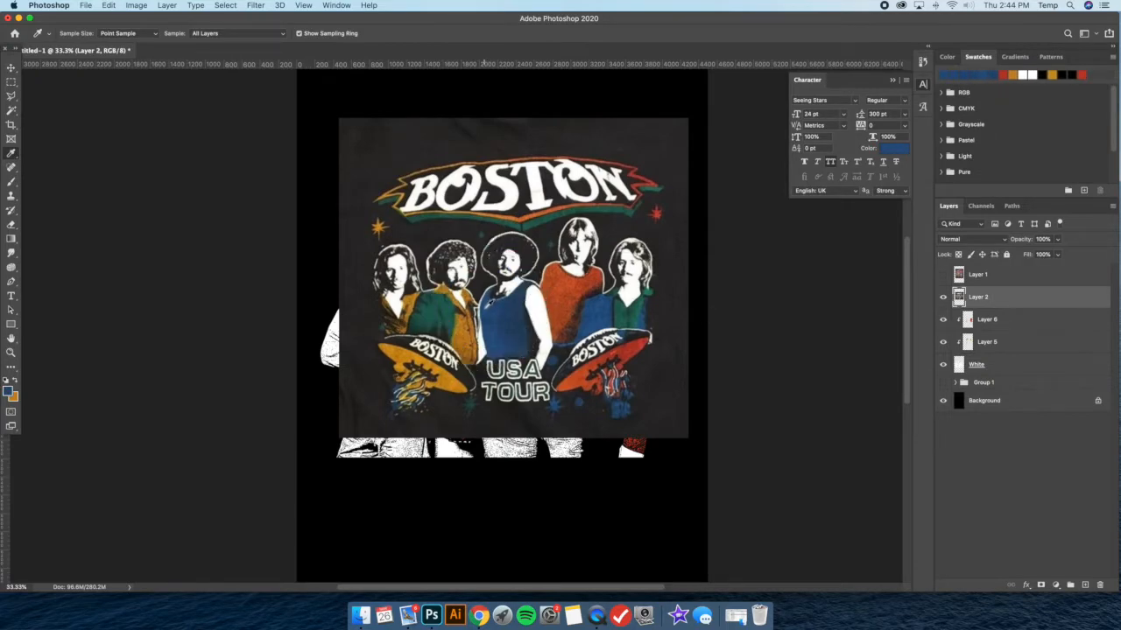
{"action": "left_click", "coordinate": [943, 297]}
Add a new layer directly above Layer 6 and clip it to the White artwork
{"action": "left_click", "coordinate": [1009, 320]}
{"action": "left_click", "coordinate": [136, 5]}
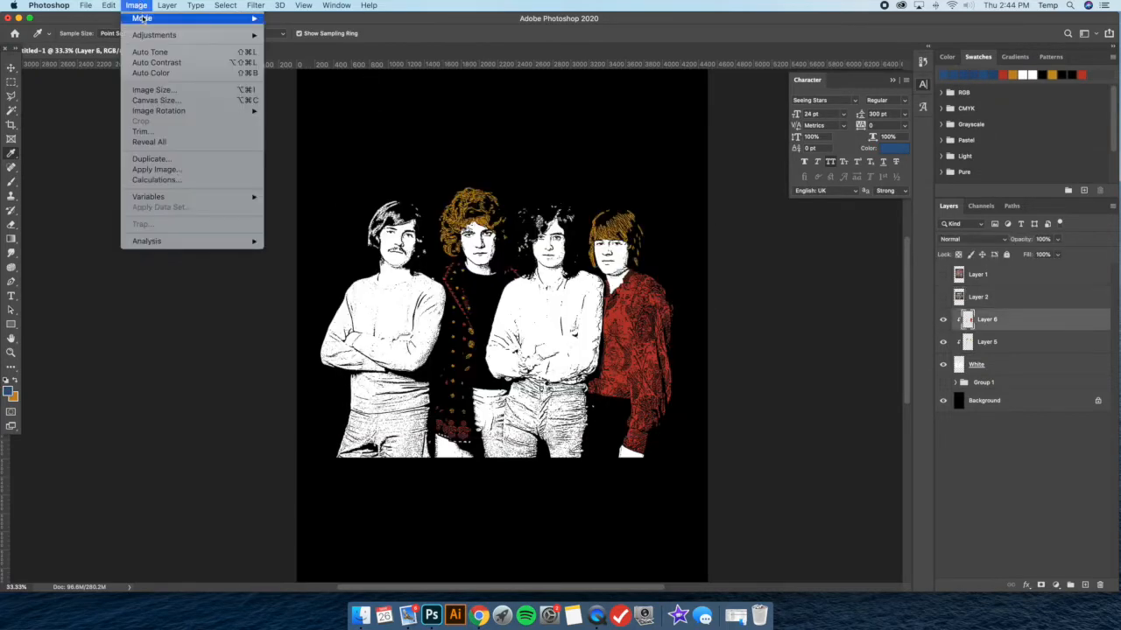
{"action": "mouse_move", "coordinate": [149, 17]}
{"action": "mouse_move", "coordinate": [255, 18]}
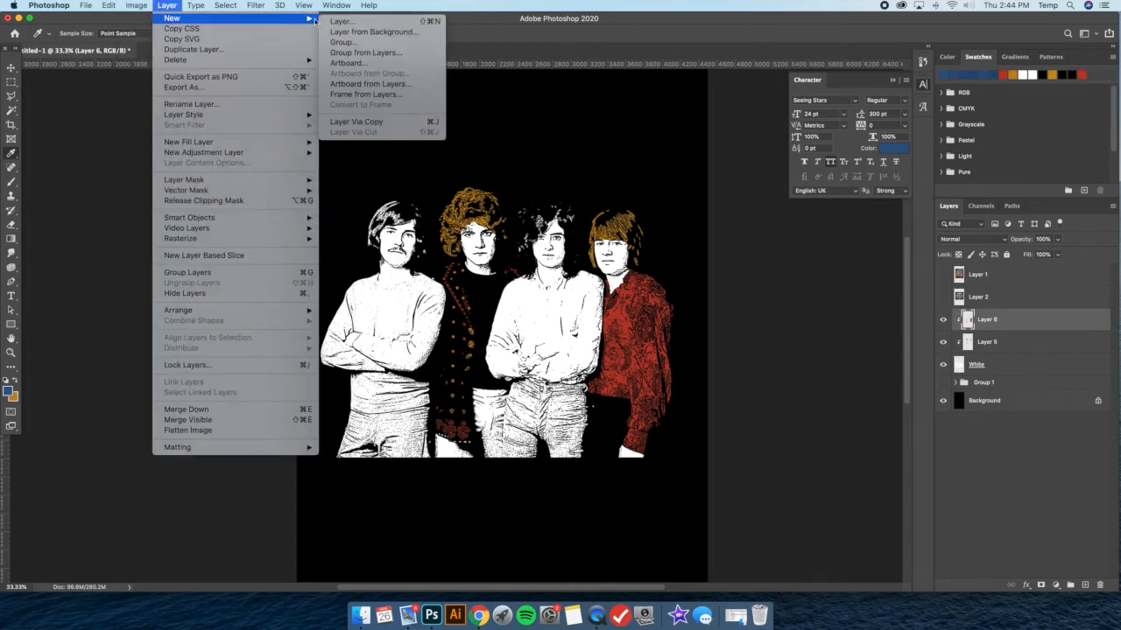
{"action": "left_click", "coordinate": [343, 20]}
{"action": "left_click", "coordinate": [656, 259]}
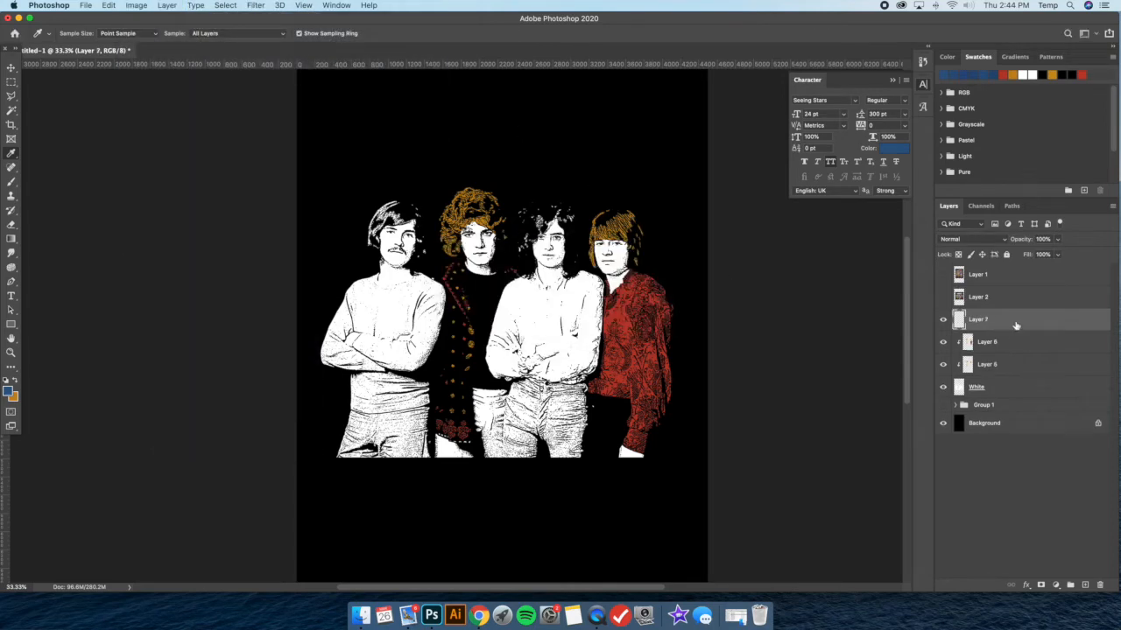
{"action": "right_click", "coordinate": [1015, 326]}
{"action": "left_click", "coordinate": [909, 331]}
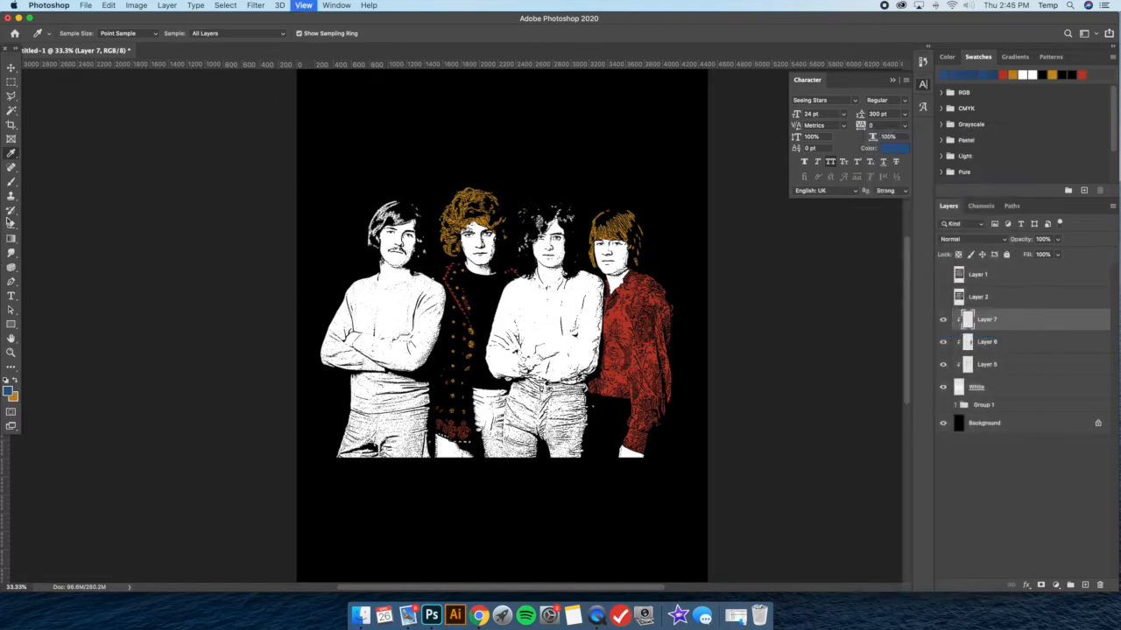
Enlarge the brush to 111 px and paint the leftmost member's trousers blue on Layer 7
{"action": "key", "text": "super+equal"}
{"action": "left_click", "coordinate": [11, 181]}
{"action": "scroll", "coordinate": [293, 421], "scroll_direction": "down", "scroll_amount": 2}
{"action": "left_click_drag", "start_coordinate": [281, 487], "coordinate": [302, 478]}
{"action": "left_click", "coordinate": [79, 35]}
{"action": "left_click_drag", "start_coordinate": [89, 68], "coordinate": [98, 69]}
{"action": "mouse_move", "coordinate": [289, 450]}
{"action": "left_mouse_down"}
{"action": "mouse_move", "coordinate": [290, 434]}
{"action": "mouse_move", "coordinate": [337, 442]}
{"action": "mouse_move", "coordinate": [261, 482]}
{"action": "mouse_move", "coordinate": [315, 473]}
{"action": "mouse_move", "coordinate": [261, 479]}
{"action": "mouse_move", "coordinate": [368, 484]}
{"action": "left_mouse_up"}
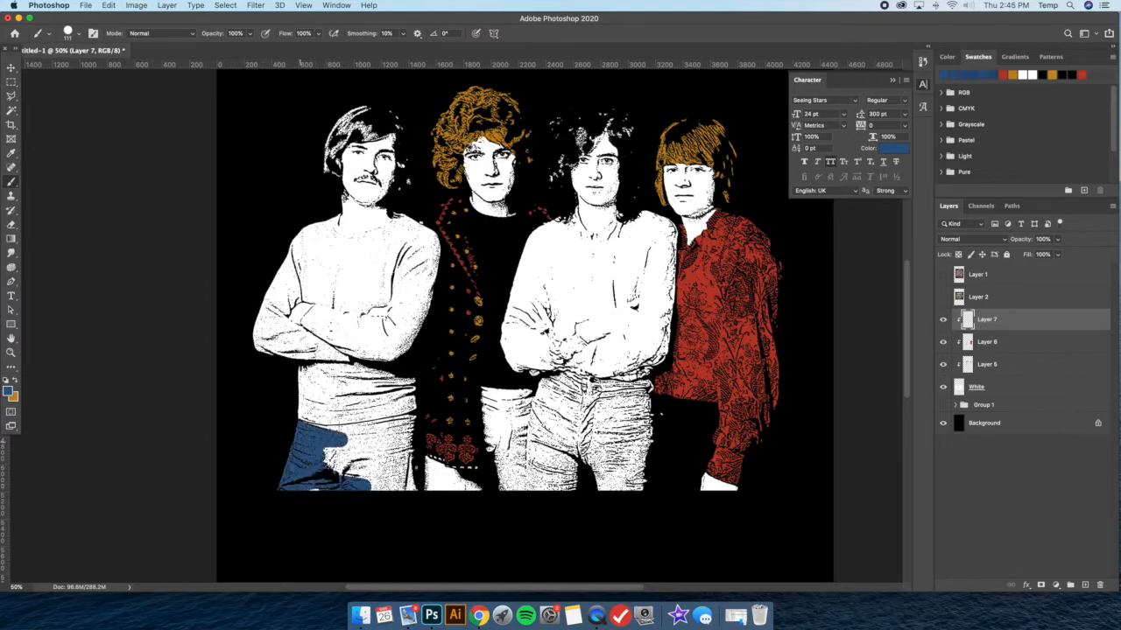
{"action": "mouse_move", "coordinate": [313, 433]}
{"action": "left_mouse_down"}
{"action": "mouse_move", "coordinate": [306, 469]}
{"action": "mouse_move", "coordinate": [314, 481]}
{"action": "mouse_move", "coordinate": [377, 487]}
{"action": "mouse_move", "coordinate": [392, 475]}
{"action": "mouse_move", "coordinate": [395, 497]}
{"action": "mouse_move", "coordinate": [350, 432]}
{"action": "mouse_move", "coordinate": [349, 444]}
{"action": "mouse_move", "coordinate": [359, 429]}
{"action": "mouse_move", "coordinate": [413, 422]}
{"action": "mouse_move", "coordinate": [361, 438]}
{"action": "mouse_move", "coordinate": [402, 435]}
{"action": "mouse_move", "coordinate": [379, 465]}
{"action": "mouse_move", "coordinate": [405, 434]}
{"action": "mouse_move", "coordinate": [366, 471]}
{"action": "mouse_move", "coordinate": [330, 470]}
{"action": "mouse_move", "coordinate": [351, 482]}
{"action": "mouse_move", "coordinate": [409, 439]}
{"action": "left_mouse_up"}
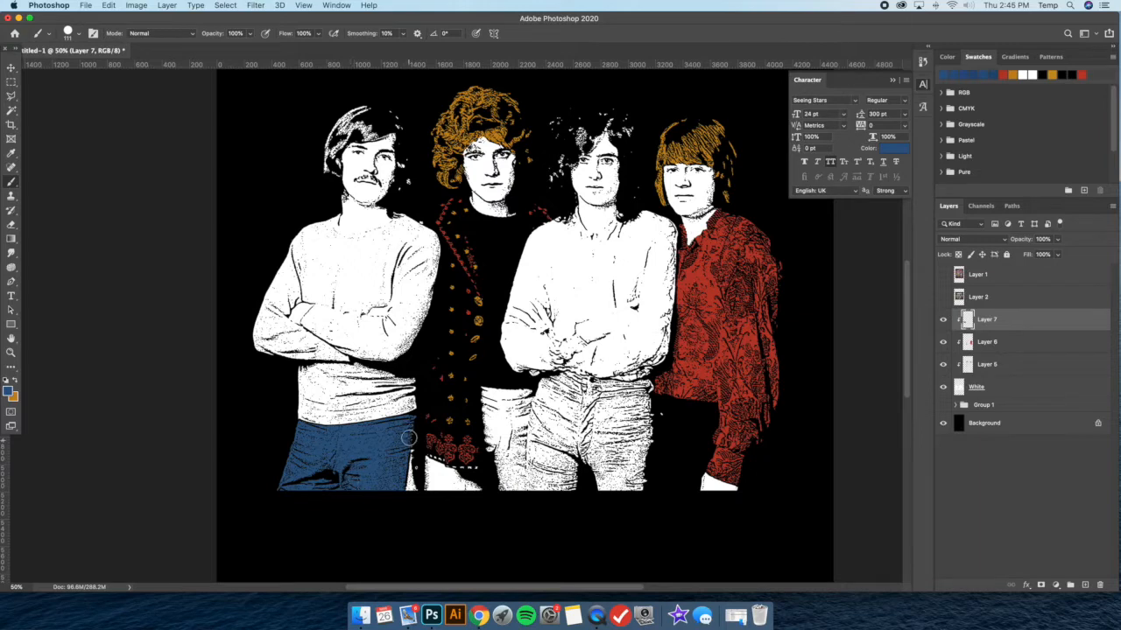
Paint the jeans of the third member from the left blue, undoing any stray stroke
{"action": "mouse_move", "coordinate": [538, 405]}
{"action": "left_mouse_down"}
{"action": "mouse_move", "coordinate": [509, 406]}
{"action": "mouse_move", "coordinate": [513, 393]}
{"action": "mouse_move", "coordinate": [524, 401]}
{"action": "mouse_move", "coordinate": [516, 475]}
{"action": "mouse_move", "coordinate": [542, 516]}
{"action": "mouse_move", "coordinate": [559, 451]}
{"action": "mouse_move", "coordinate": [536, 385]}
{"action": "left_mouse_up"}
{"action": "scroll", "coordinate": [516, 399], "scroll_direction": "left", "scroll_amount": 1}
{"action": "key", "text": "super+z"}
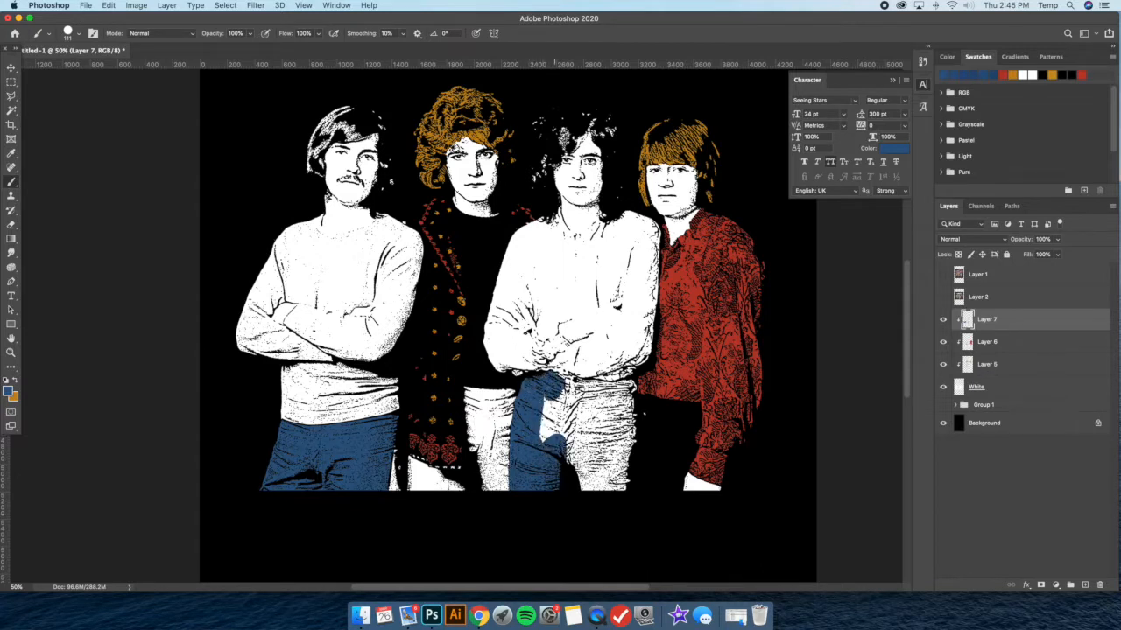
{"action": "left_click_drag", "start_coordinate": [544, 396], "coordinate": [550, 440]}
{"action": "mouse_move", "coordinate": [543, 396]}
{"action": "left_mouse_down"}
{"action": "mouse_move", "coordinate": [553, 455]}
{"action": "mouse_move", "coordinate": [562, 387]}
{"action": "mouse_move", "coordinate": [627, 387]}
{"action": "mouse_move", "coordinate": [550, 403]}
{"action": "mouse_move", "coordinate": [566, 422]}
{"action": "mouse_move", "coordinate": [575, 403]}
{"action": "mouse_move", "coordinate": [578, 488]}
{"action": "mouse_move", "coordinate": [588, 411]}
{"action": "mouse_move", "coordinate": [624, 399]}
{"action": "mouse_move", "coordinate": [630, 385]}
{"action": "mouse_move", "coordinate": [609, 409]}
{"action": "mouse_move", "coordinate": [586, 498]}
{"action": "mouse_move", "coordinate": [614, 408]}
{"action": "mouse_move", "coordinate": [628, 404]}
{"action": "mouse_move", "coordinate": [602, 505]}
{"action": "mouse_move", "coordinate": [605, 460]}
{"action": "mouse_move", "coordinate": [616, 497]}
{"action": "mouse_move", "coordinate": [636, 448]}
{"action": "left_mouse_up"}
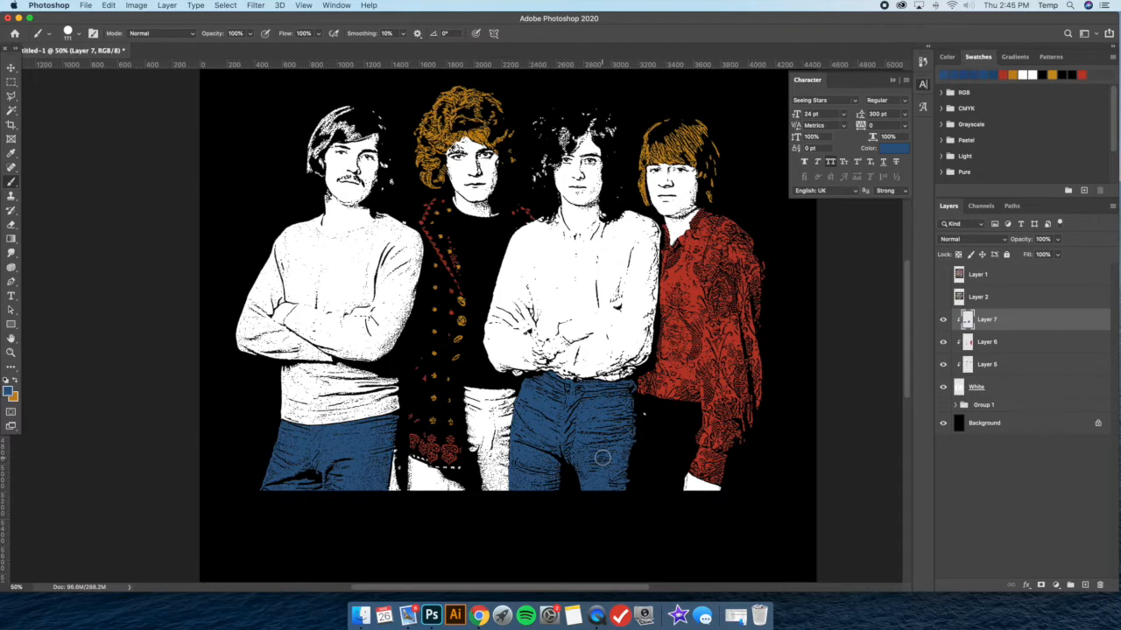
Show the Boston reference again, sample the green of its rightmost member's shirt, and hide the reference
{"action": "key", "text": "super+minus"}
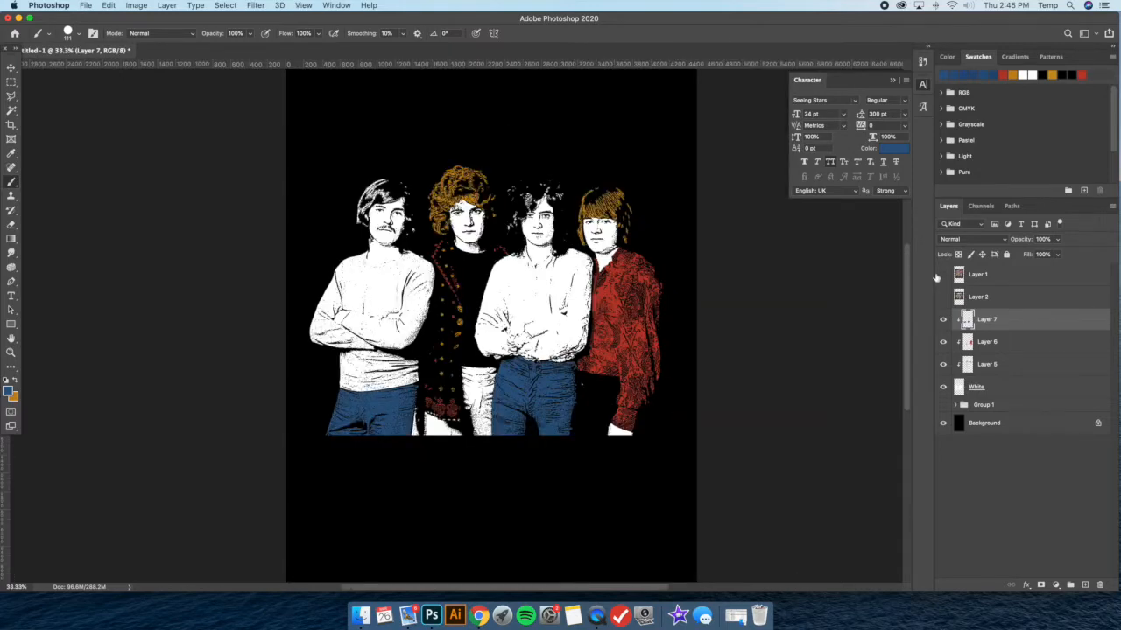
{"action": "left_click", "coordinate": [943, 275]}
{"action": "left_click", "coordinate": [943, 275]}
{"action": "left_click", "coordinate": [943, 298]}
{"action": "left_click", "coordinate": [997, 300]}
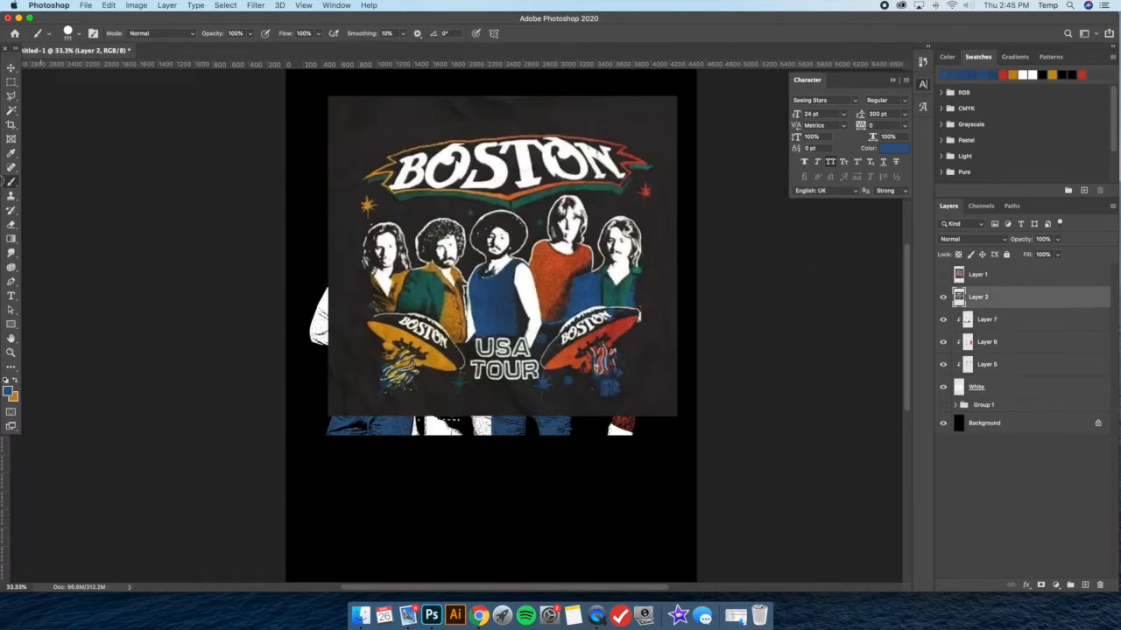
{"action": "left_click", "coordinate": [11, 153]}
{"action": "left_click_drag", "start_coordinate": [610, 282], "coordinate": [607, 287]}
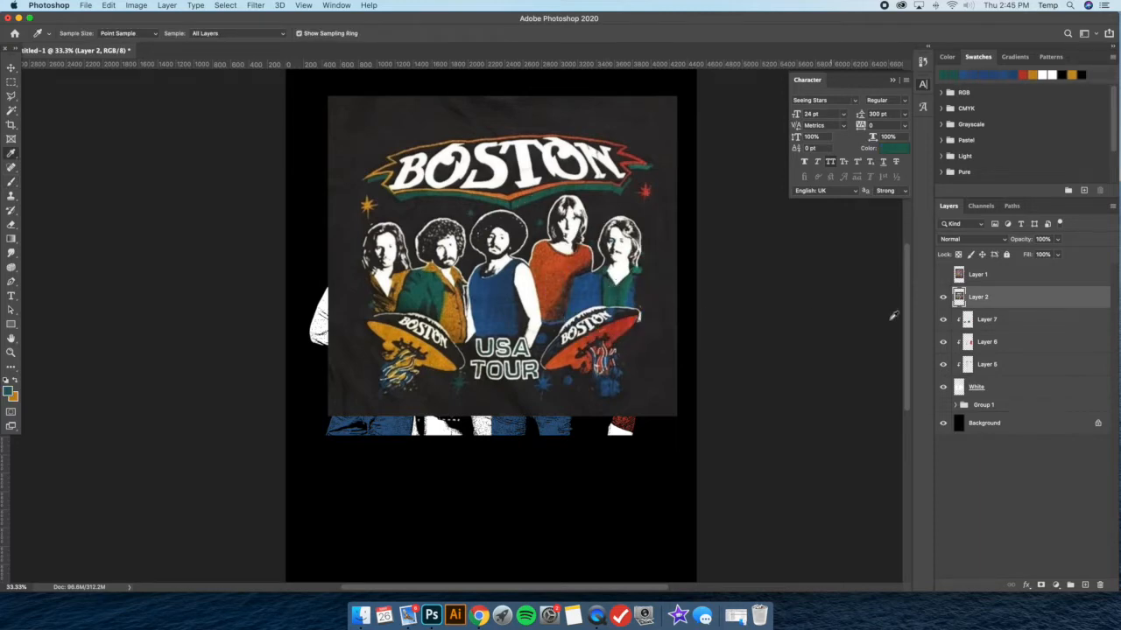
{"action": "left_click", "coordinate": [943, 298]}
Add a new layer directly above Layer 7 and clip it to the White artwork
{"action": "left_click", "coordinate": [986, 320]}
{"action": "left_click", "coordinate": [167, 5]}
{"action": "mouse_move", "coordinate": [175, 19]}
{"action": "left_click", "coordinate": [341, 21]}
{"action": "left_click", "coordinate": [655, 260]}
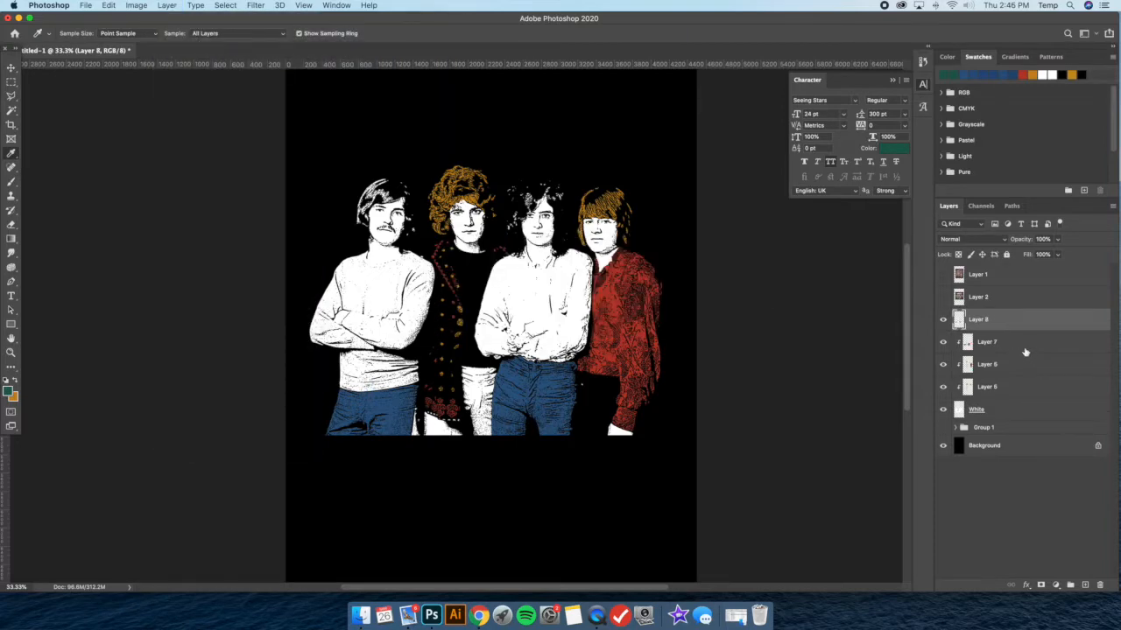
{"action": "key", "text": "super+plus"}
{"action": "right_click", "coordinate": [1004, 322]}
{"action": "left_click", "coordinate": [968, 329]}
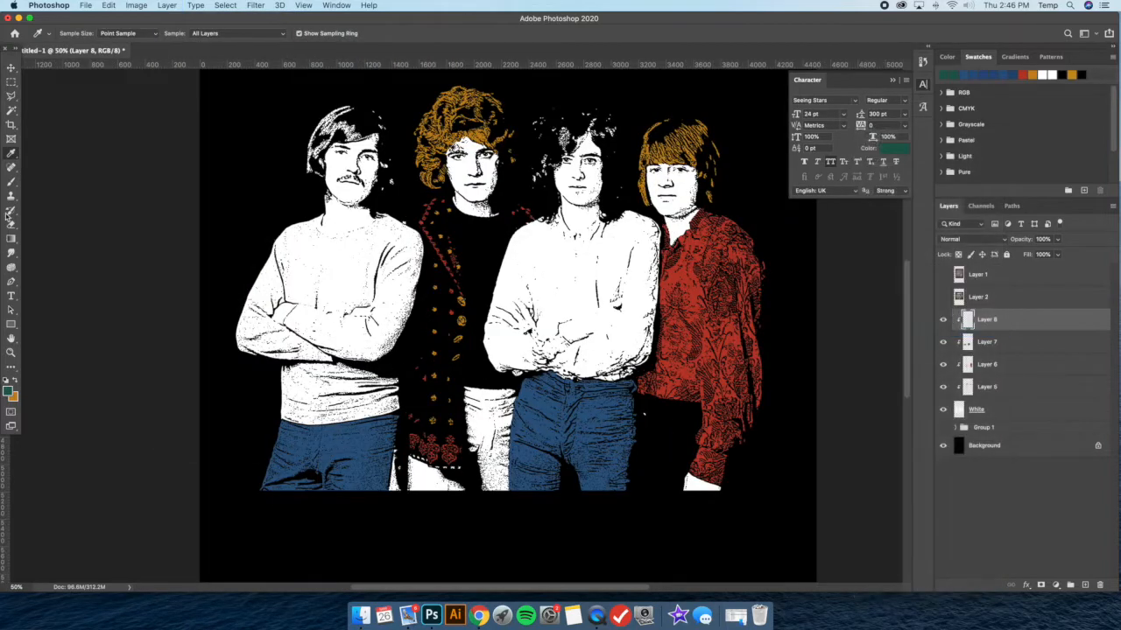
Paint the trousers of the second member from the left green on Layer 8, including the part below the jacket's hem
{"action": "left_click", "coordinate": [11, 184]}
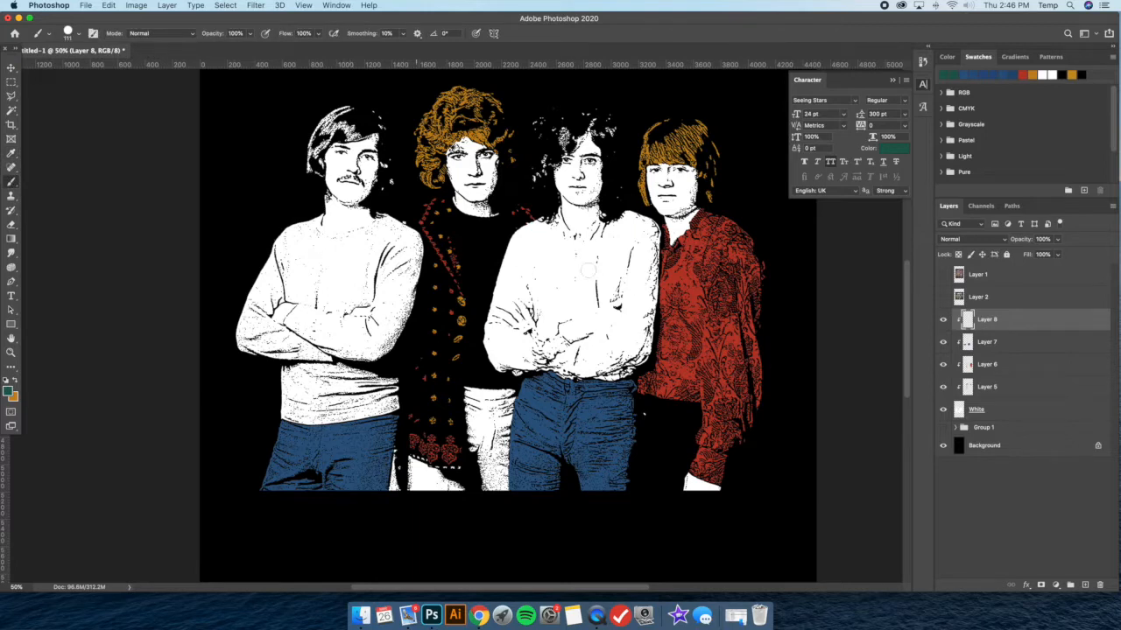
{"action": "mouse_move", "coordinate": [465, 386]}
{"action": "left_mouse_down"}
{"action": "mouse_move", "coordinate": [491, 397]}
{"action": "mouse_move", "coordinate": [508, 393]}
{"action": "mouse_move", "coordinate": [473, 423]}
{"action": "mouse_move", "coordinate": [484, 482]}
{"action": "mouse_move", "coordinate": [509, 397]}
{"action": "mouse_move", "coordinate": [496, 417]}
{"action": "mouse_move", "coordinate": [495, 453]}
{"action": "mouse_move", "coordinate": [504, 414]}
{"action": "mouse_move", "coordinate": [500, 484]}
{"action": "mouse_move", "coordinate": [506, 407]}
{"action": "mouse_move", "coordinate": [505, 495]}
{"action": "left_mouse_up"}
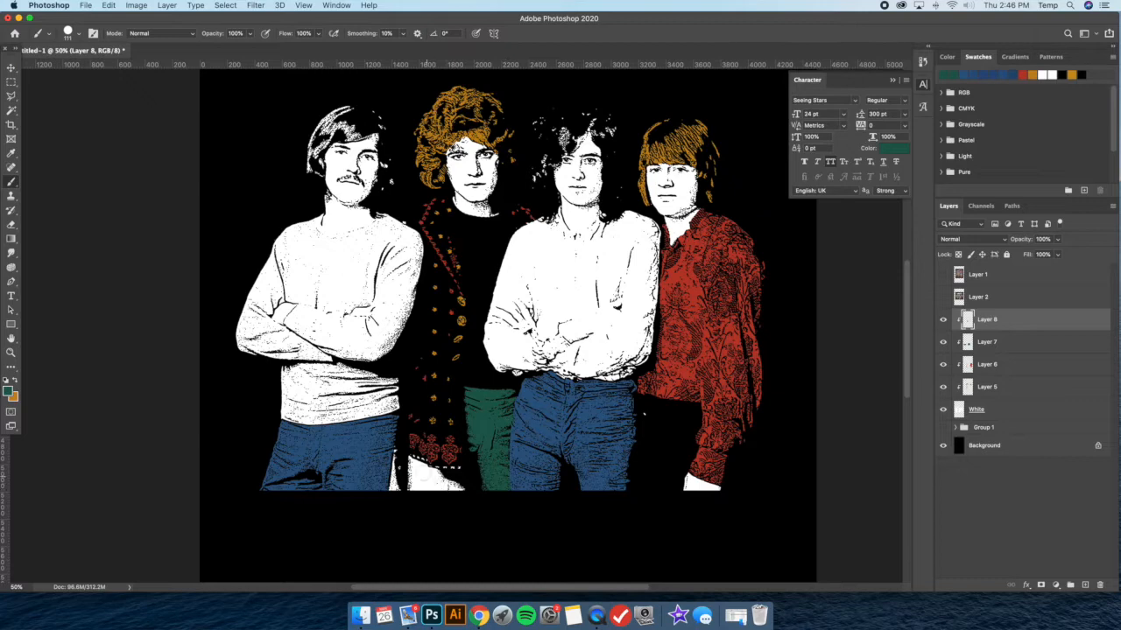
{"action": "mouse_move", "coordinate": [406, 462]}
{"action": "left_mouse_down"}
{"action": "mouse_move", "coordinate": [461, 483]}
{"action": "mouse_move", "coordinate": [408, 478]}
{"action": "mouse_move", "coordinate": [413, 495]}
{"action": "mouse_move", "coordinate": [461, 490]}
{"action": "left_mouse_up"}
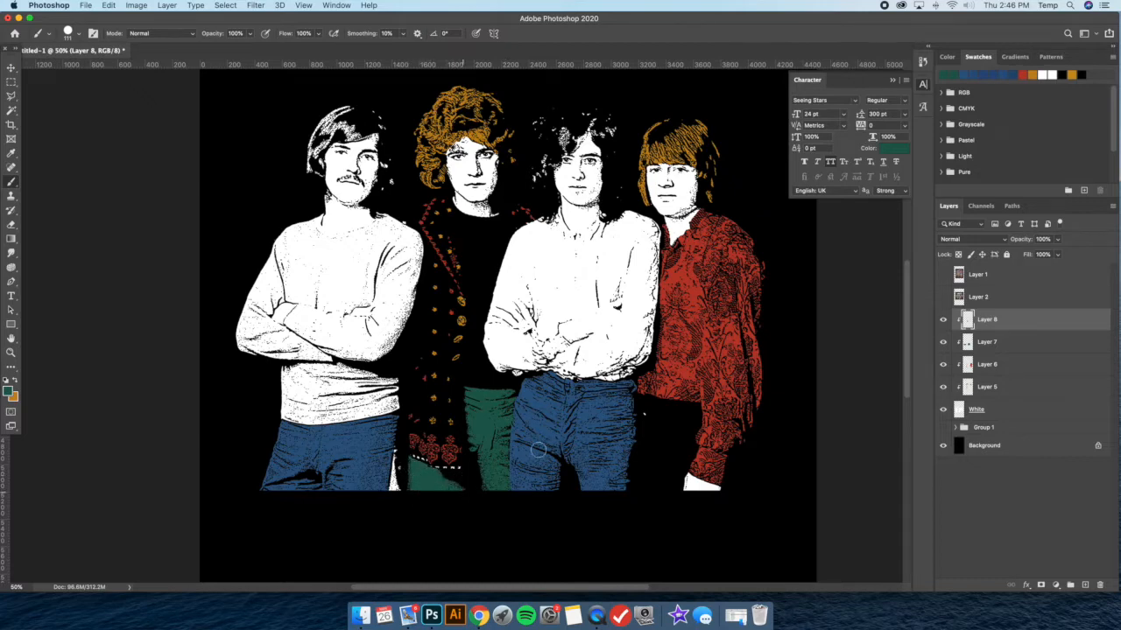
Lasso the white sliver between the two leftmost members' legs, delete it from the White layer, and deselect
{"action": "key", "text": "super+plus"}
{"action": "scroll", "coordinate": [412, 453], "scroll_direction": "down", "scroll_amount": 2}
{"action": "key", "text": "super+plus"}
{"action": "scroll", "coordinate": [438, 455], "scroll_direction": "down", "scroll_amount": 2}
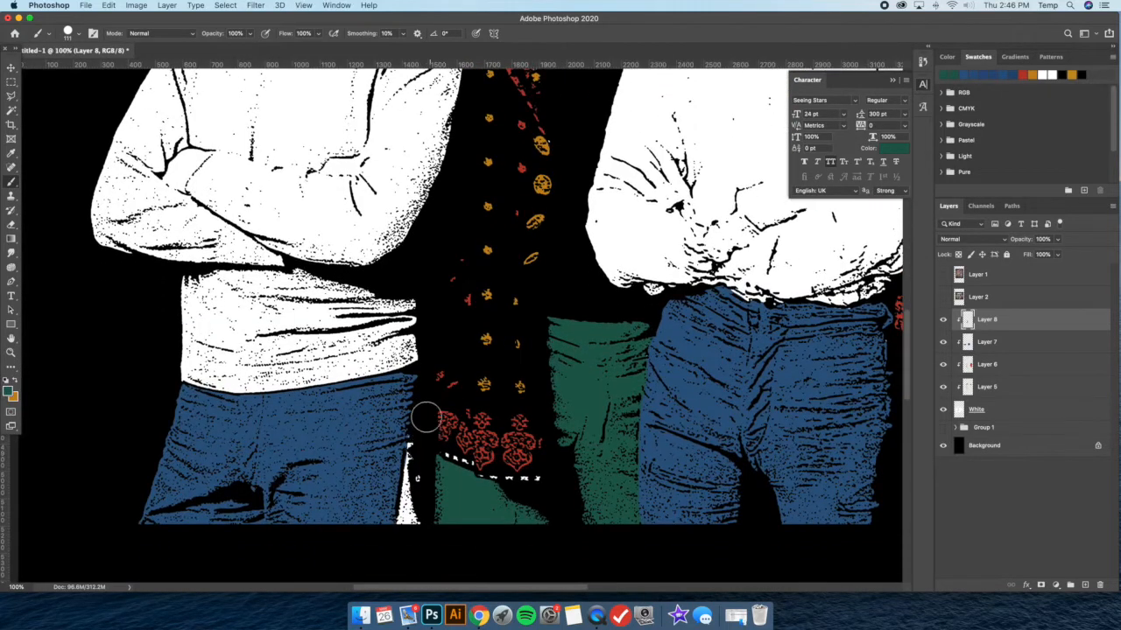
{"action": "key", "text": "l"}
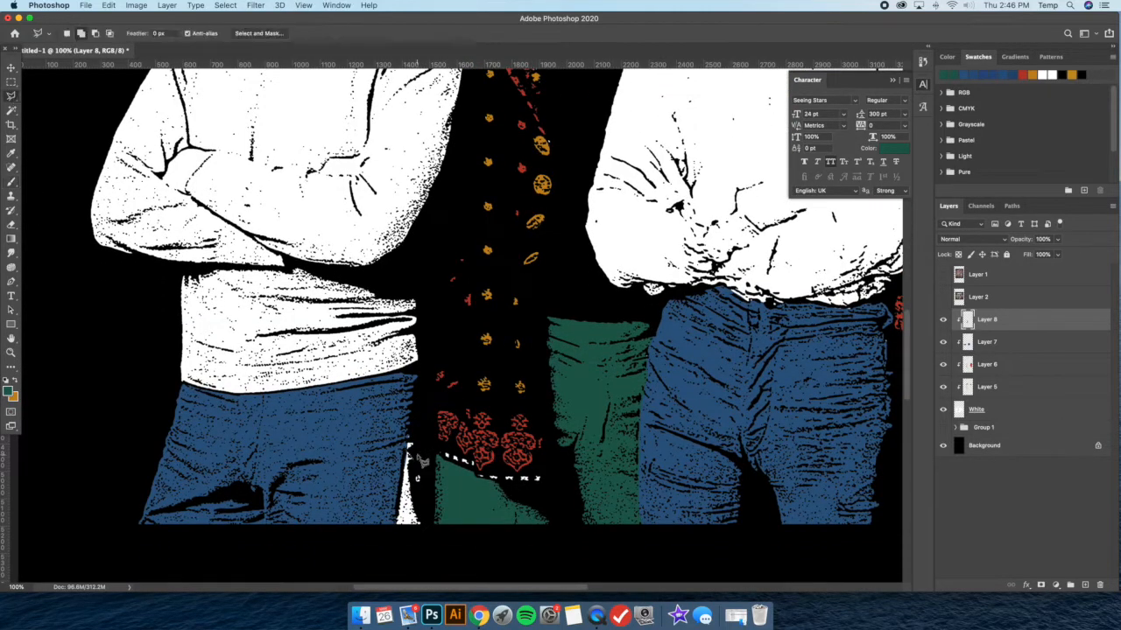
{"action": "mouse_move", "coordinate": [419, 431]}
{"action": "left_mouse_down"}
{"action": "mouse_move", "coordinate": [403, 543]}
{"action": "mouse_move", "coordinate": [429, 521]}
{"action": "mouse_move", "coordinate": [421, 431]}
{"action": "left_mouse_up"}
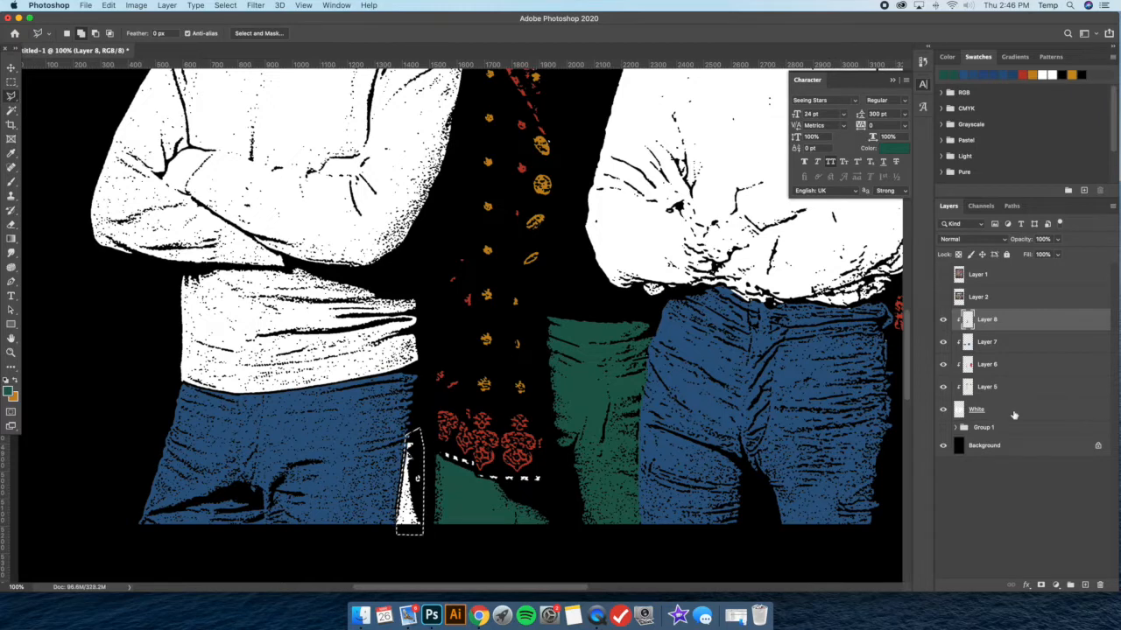
{"action": "left_click", "coordinate": [982, 415]}
{"action": "right_click", "coordinate": [534, 321]}
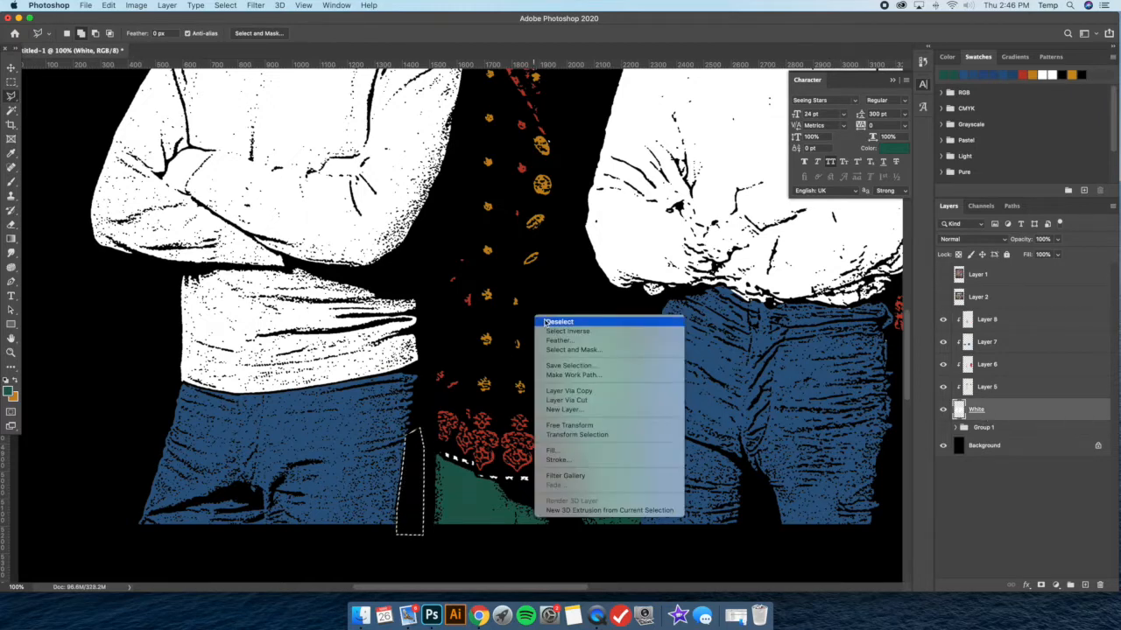
{"action": "left_click", "coordinate": [560, 322]}
Erase the small stray white speck beside the third member's jeans on the White layer
{"action": "key", "text": "super+minus"}
{"action": "key", "text": "super+minus"}
{"action": "key", "text": "super+minus"}
{"action": "key", "text": "super+minus"}
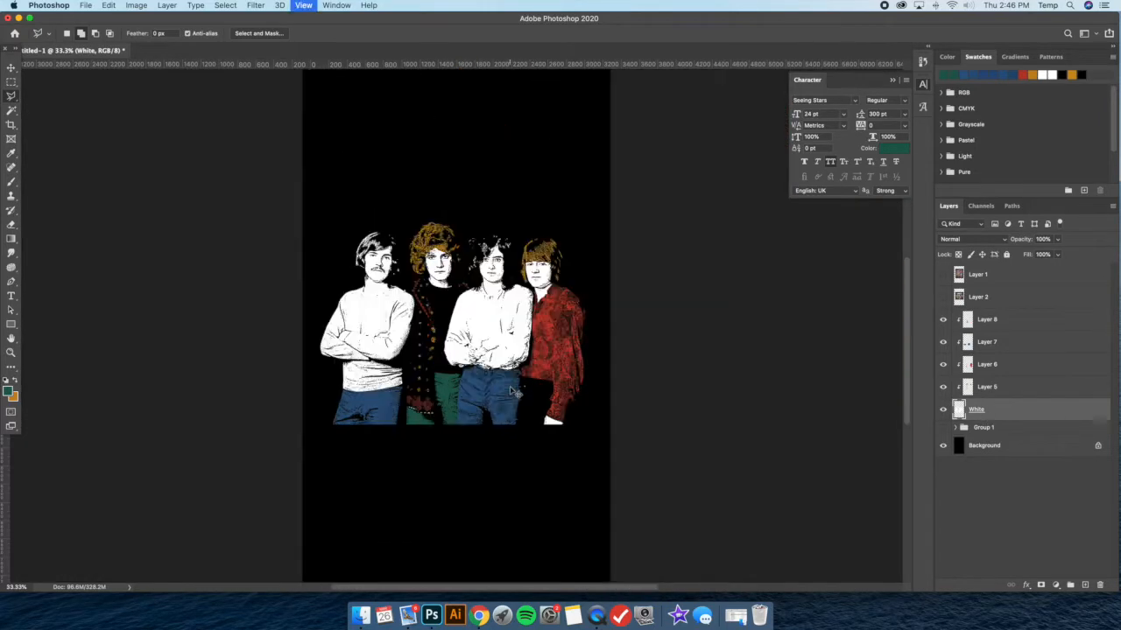
{"action": "key", "text": "super+equal"}
{"action": "key", "text": "super+equal"}
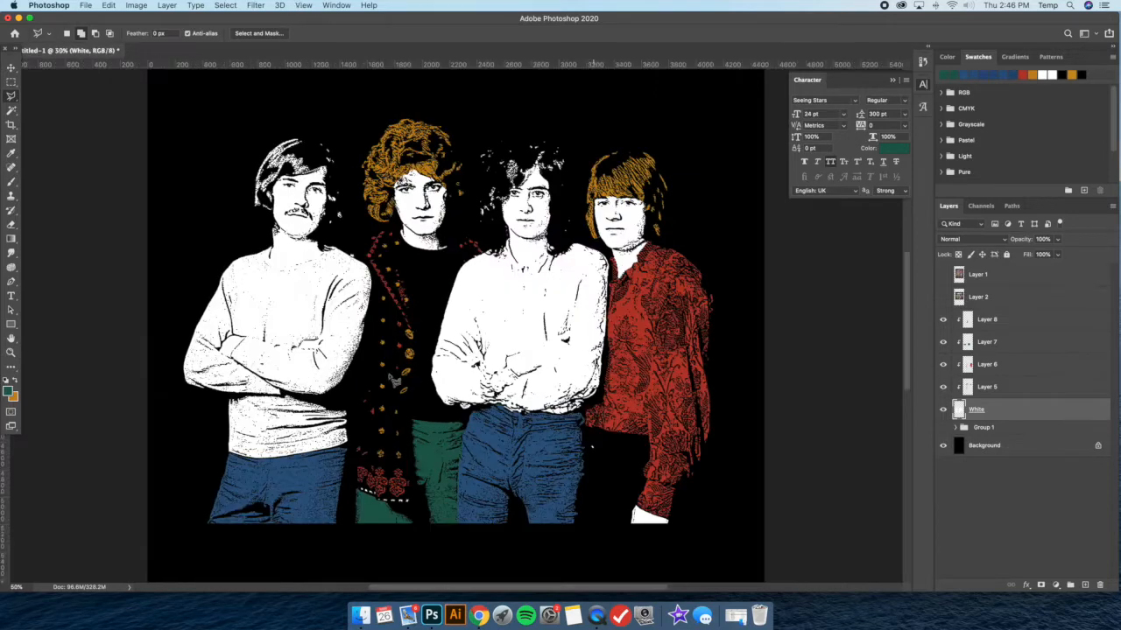
{"action": "left_click", "coordinate": [12, 225]}
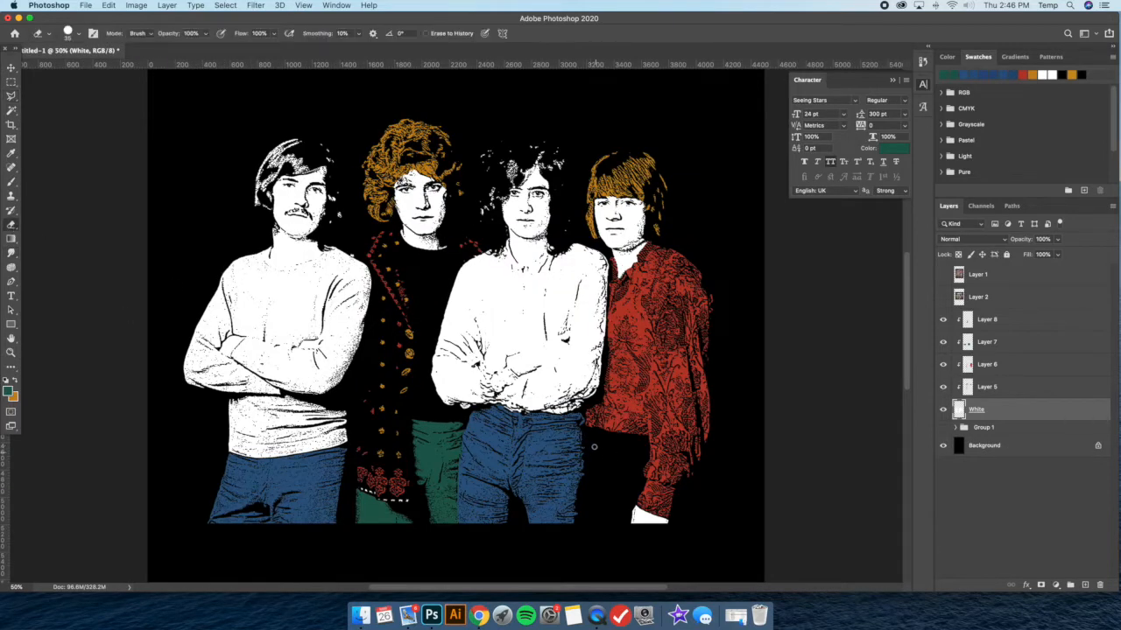
{"action": "key", "text": "super+minus"}
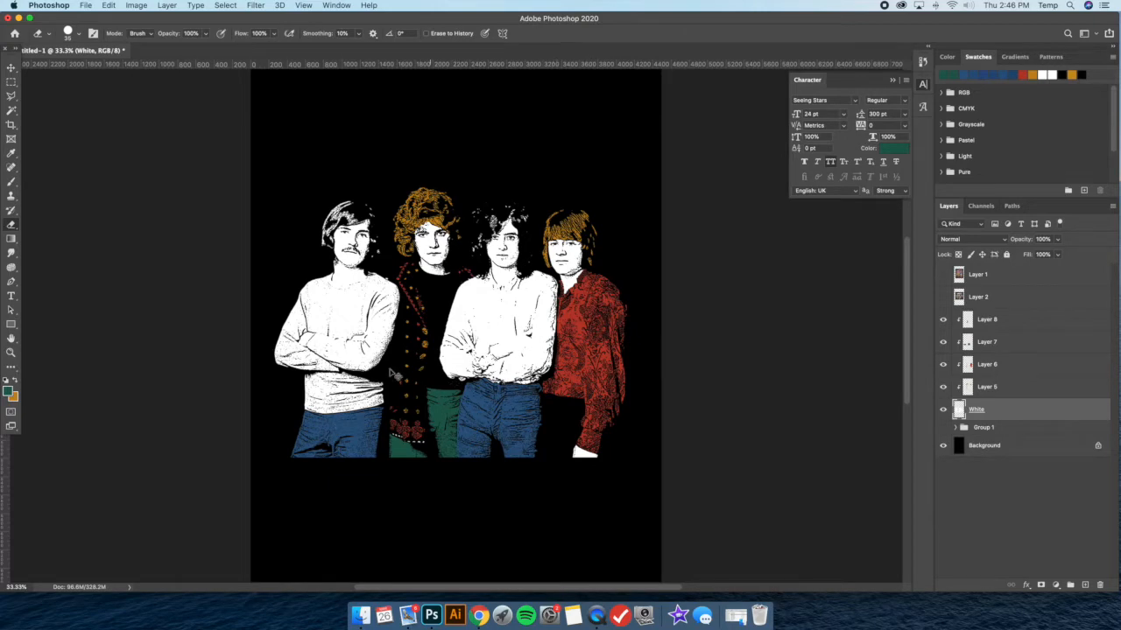
Switch to orange on Layer 5 with a 15 px brush and color the white stitching along the jacket's hem
{"action": "scroll", "coordinate": [397, 375], "scroll_direction": "up", "scroll_amount": 3}
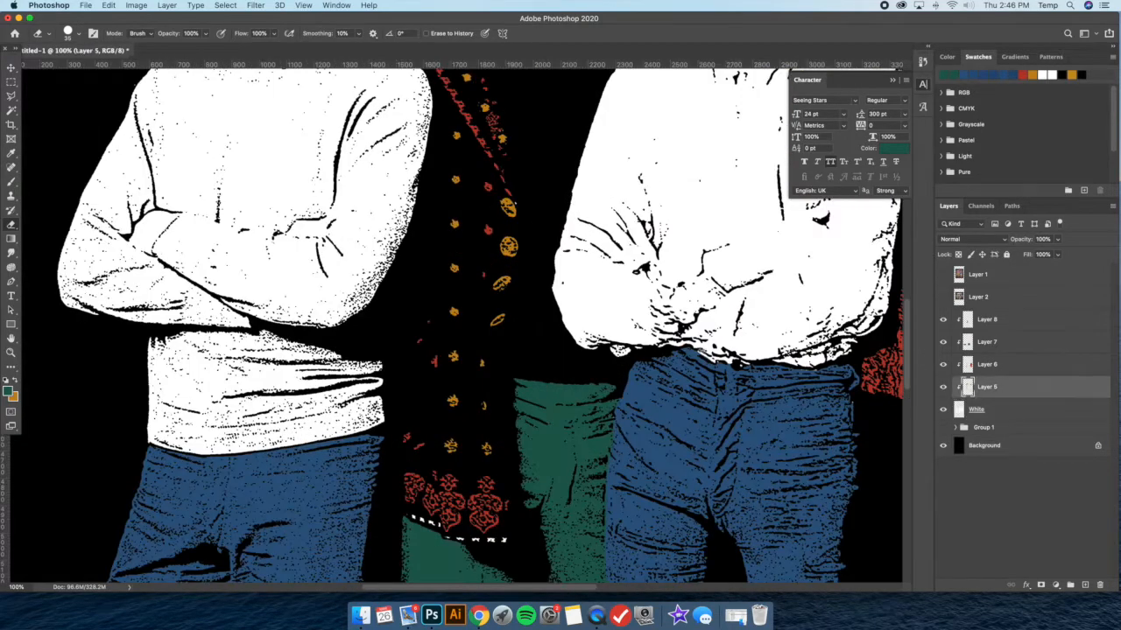
{"action": "key", "text": "alt+bracketright"}
{"action": "scroll", "coordinate": [447, 497], "scroll_direction": "down", "scroll_amount": 2}
{"action": "left_click", "coordinate": [10, 181]}
{"action": "key", "text": "x"}
{"action": "left_click", "coordinate": [78, 34]}
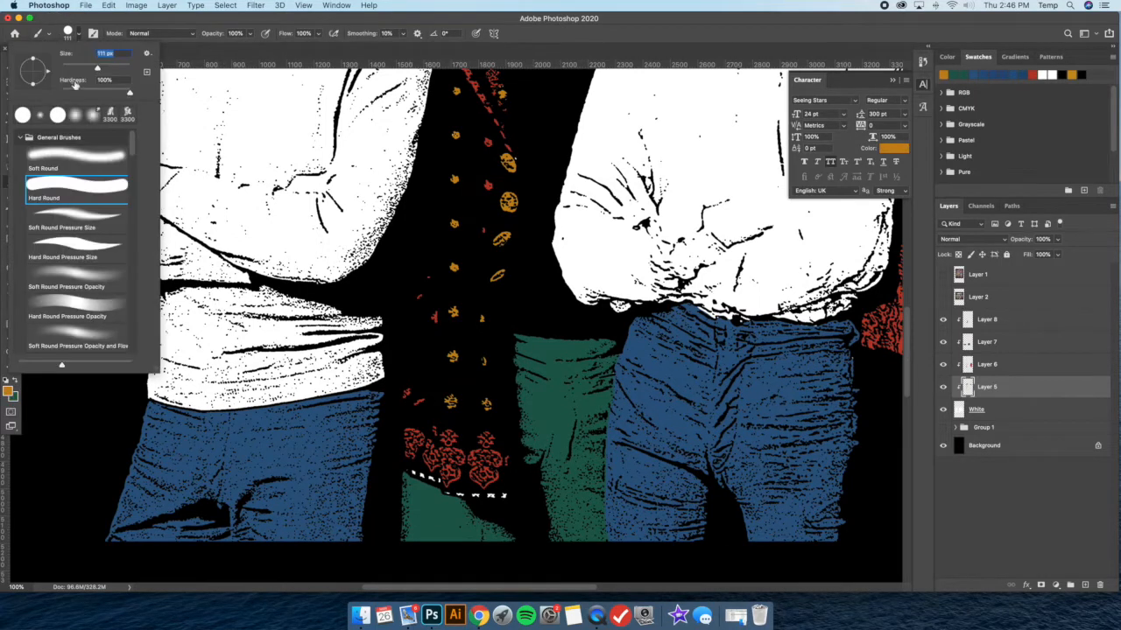
{"action": "left_click_drag", "start_coordinate": [73, 67], "coordinate": [68, 69]}
{"action": "left_click_drag", "start_coordinate": [445, 492], "coordinate": [512, 496]}
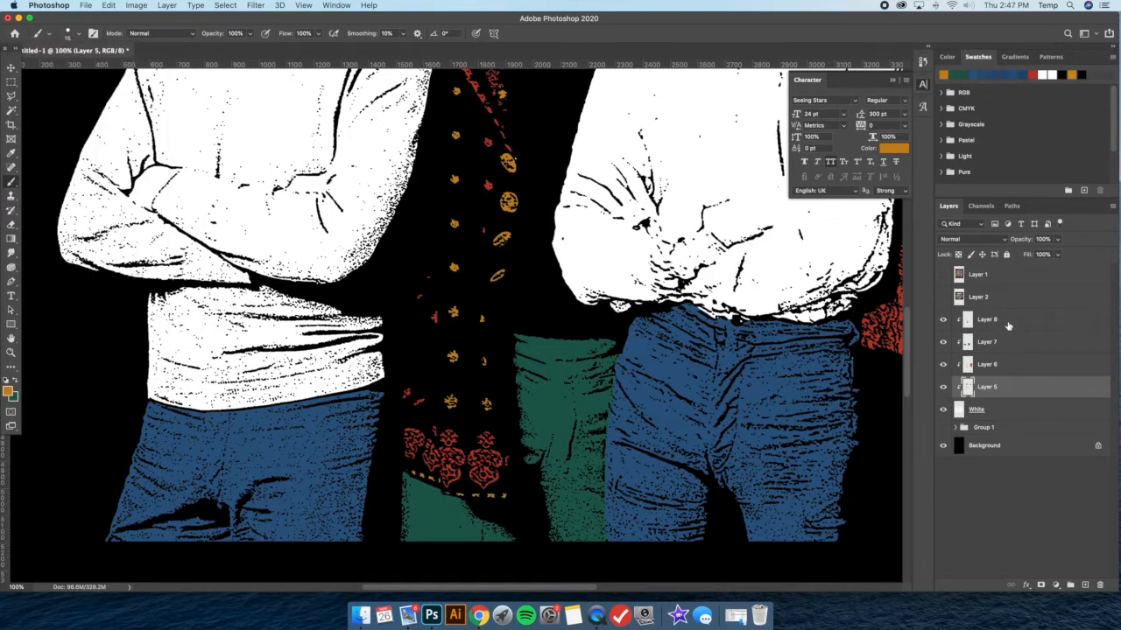
Erase the green overlapping the jacket's hem stitching on Layer 8 with a small eraser
{"action": "left_click", "coordinate": [1007, 321]}
{"action": "left_click", "coordinate": [12, 225]}
{"action": "left_click", "coordinate": [78, 35]}
{"action": "left_click_drag", "start_coordinate": [73, 70], "coordinate": [68, 69]}
{"action": "left_click", "coordinate": [447, 492]}
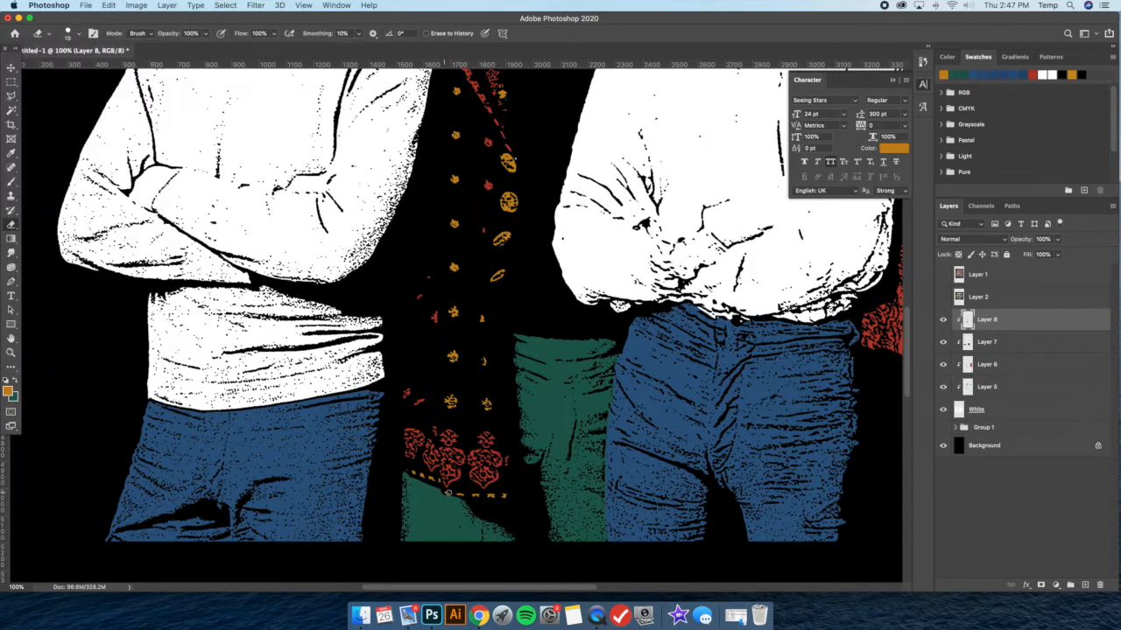
Try painting green around the collar of the first member's sweater on Layer 8 with a 79 px brush, and undo it
{"action": "key", "text": "super+minus"}
{"action": "key", "text": "super+minus"}
{"action": "key", "text": "super+minus"}
{"action": "scroll", "coordinate": [622, 325], "scroll_direction": "up", "scroll_amount": 3}
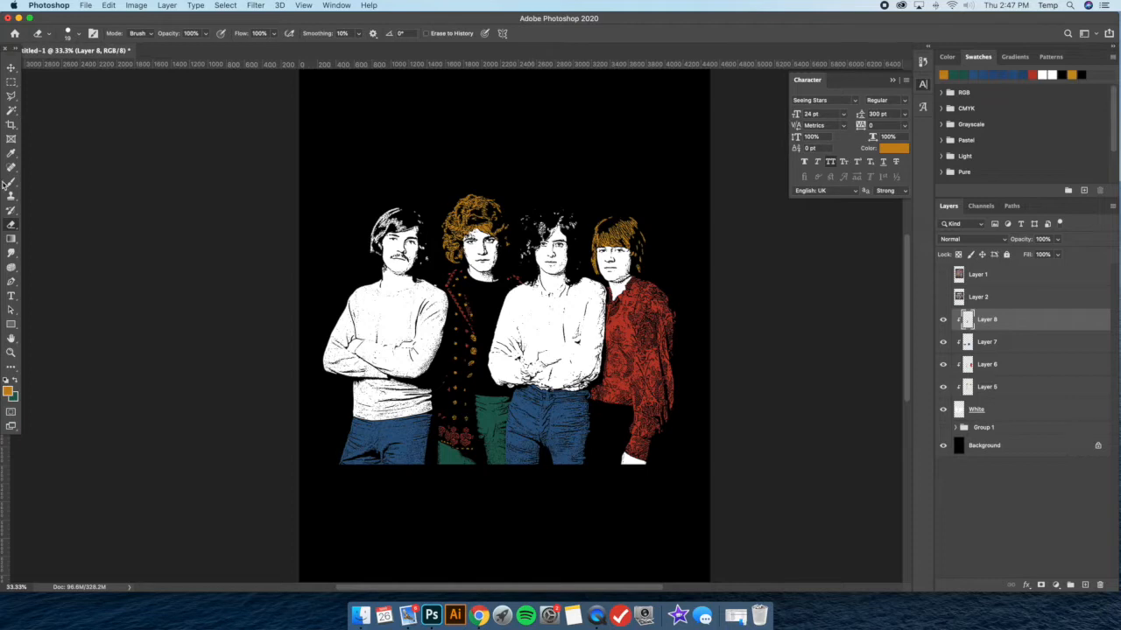
{"action": "left_click", "coordinate": [12, 184]}
{"action": "left_click", "coordinate": [14, 382]}
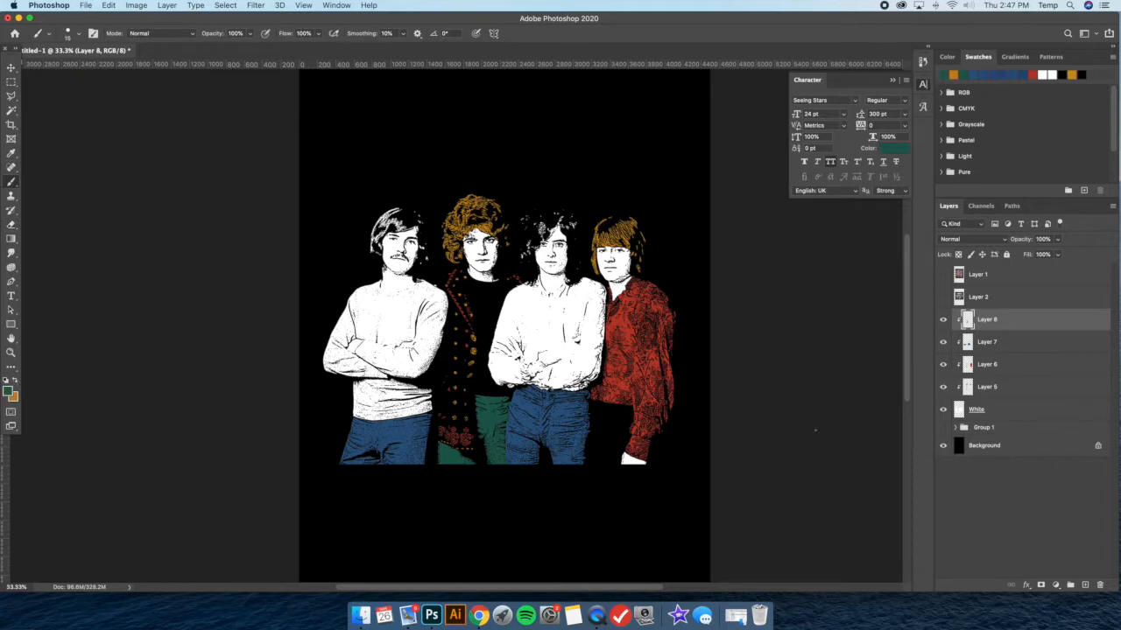
{"action": "left_click", "coordinate": [1008, 349]}
{"action": "left_click", "coordinate": [1003, 324]}
{"action": "key", "text": "super+equal"}
{"action": "left_click", "coordinate": [80, 36]}
{"action": "left_click", "coordinate": [88, 67]}
{"action": "left_click_drag", "start_coordinate": [337, 261], "coordinate": [364, 282]}
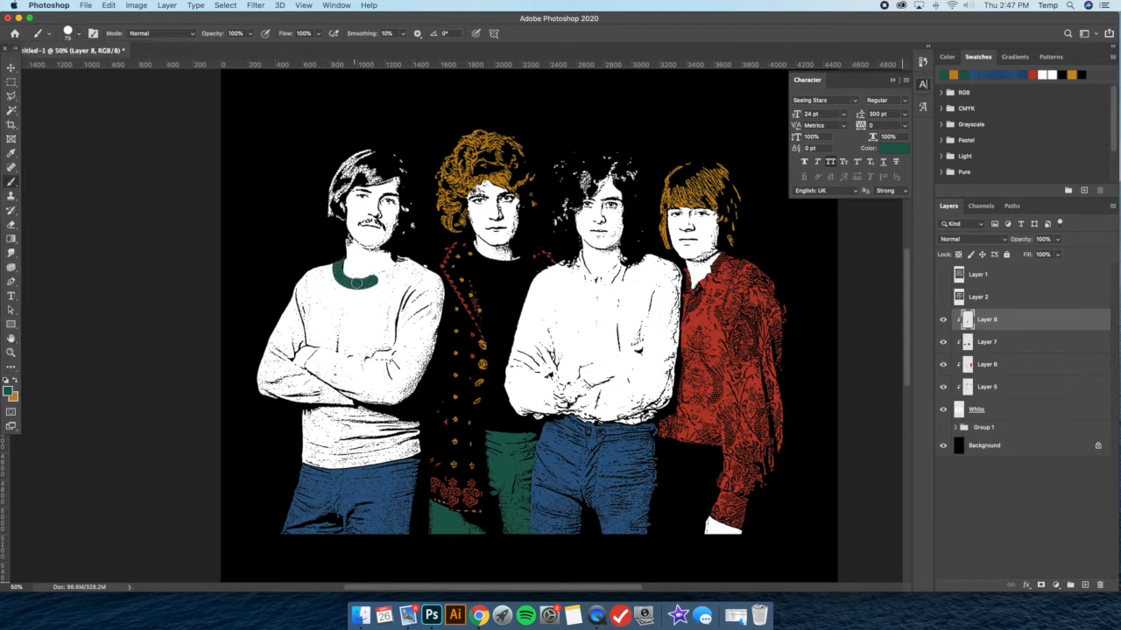
{"action": "key", "text": "super+z"}
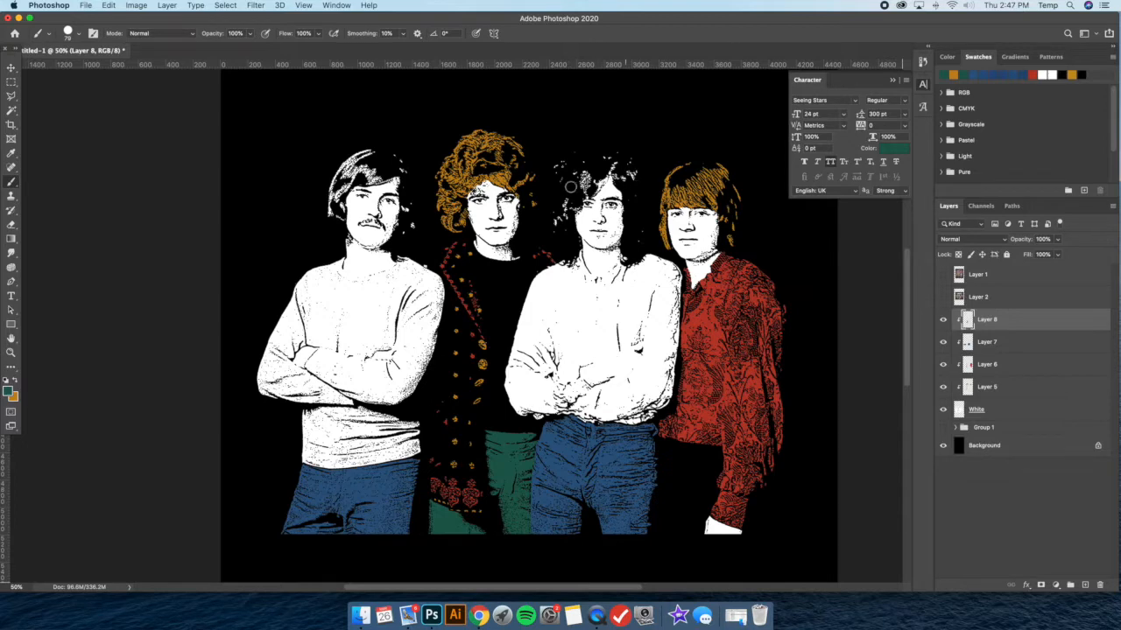
Duplicate Layer 3 from Group 1 and move the copy out of the group to just above Layer 8
{"action": "left_click", "coordinate": [957, 427]}
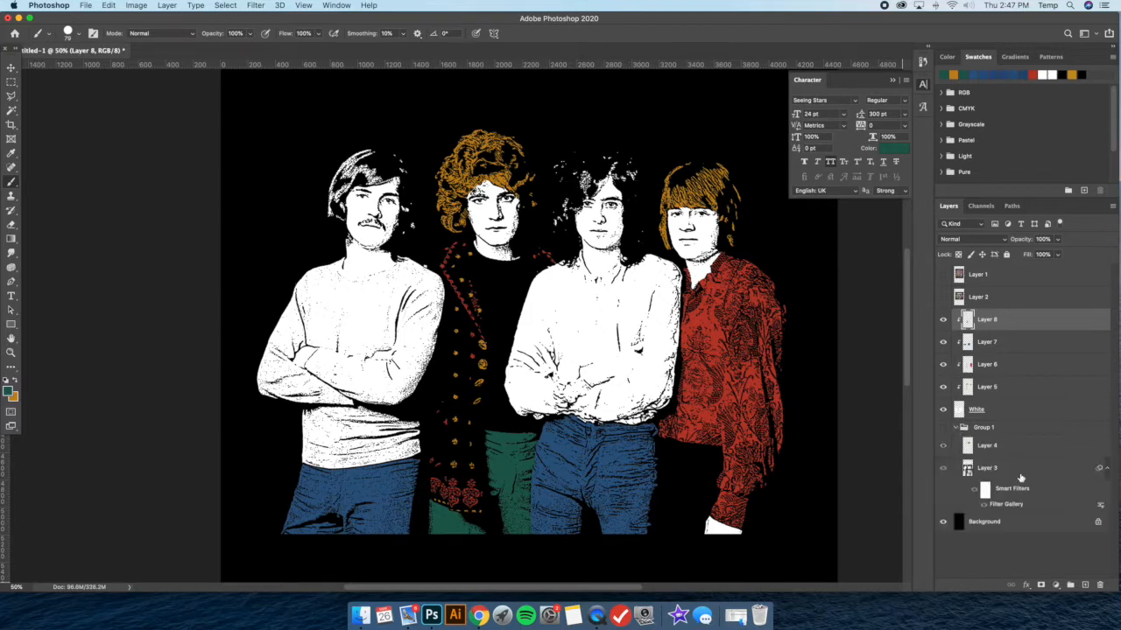
{"action": "left_click", "coordinate": [1020, 475]}
{"action": "key", "text": "super+j"}
{"action": "left_click_drag", "start_coordinate": [1034, 471], "coordinate": [1002, 324]}
{"action": "left_click", "coordinate": [954, 481]}
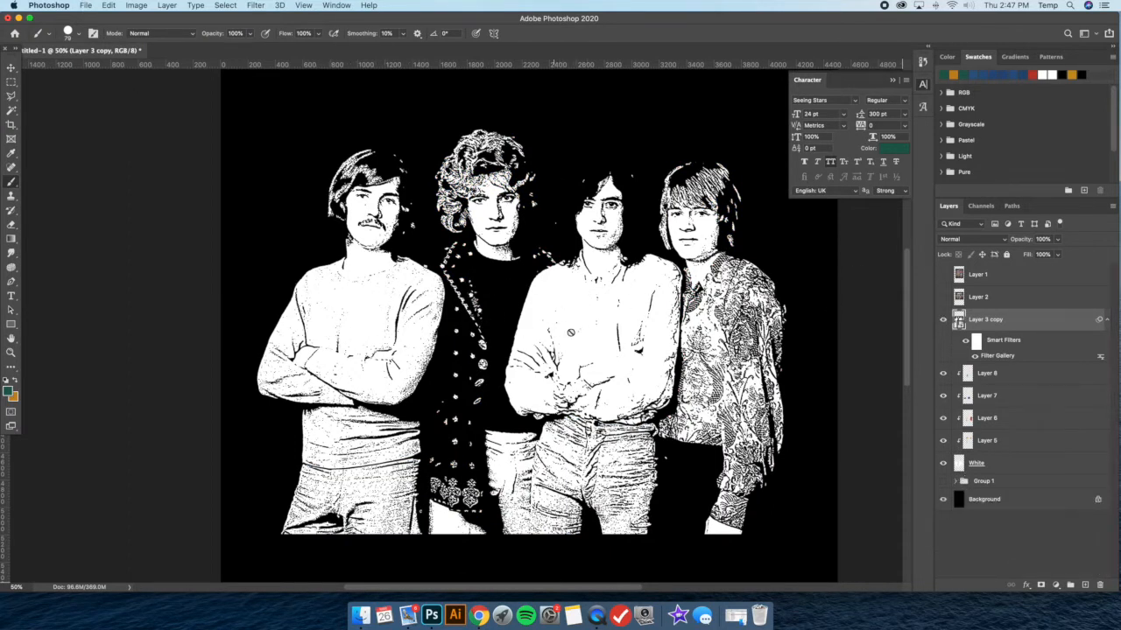
Raise the Light/Dark Balance of Layer 3 copy's Stamp filter for darker shading and compare it with the colored artwork
{"action": "double_click", "coordinate": [996, 356]}
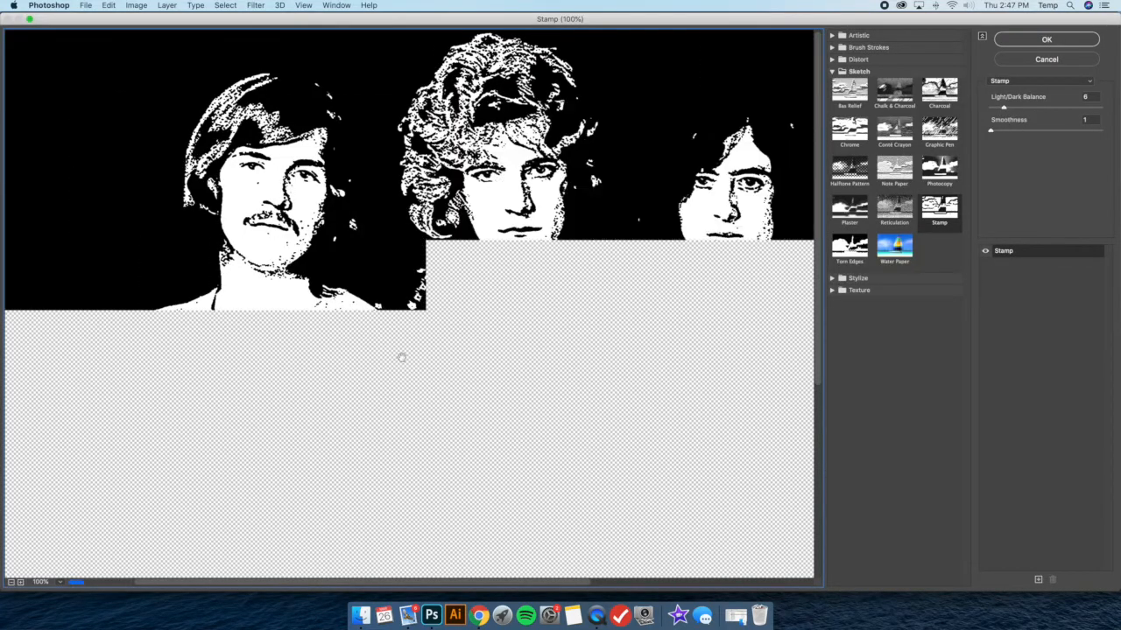
{"action": "left_click", "coordinate": [10, 581]}
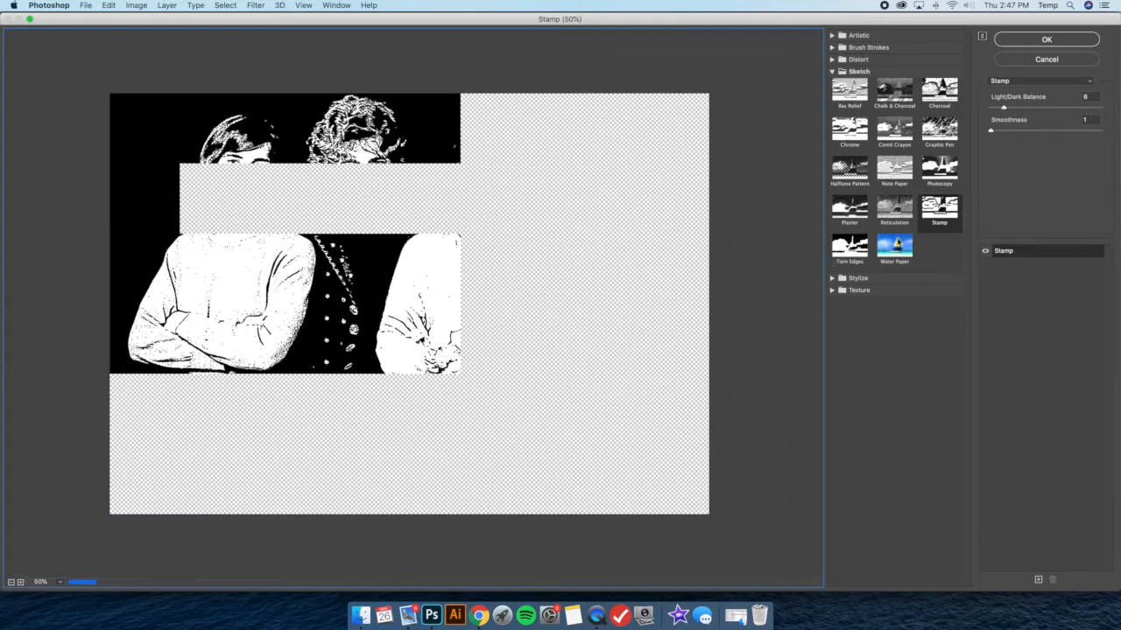
{"action": "left_click_drag", "start_coordinate": [1004, 109], "coordinate": [1031, 109]}
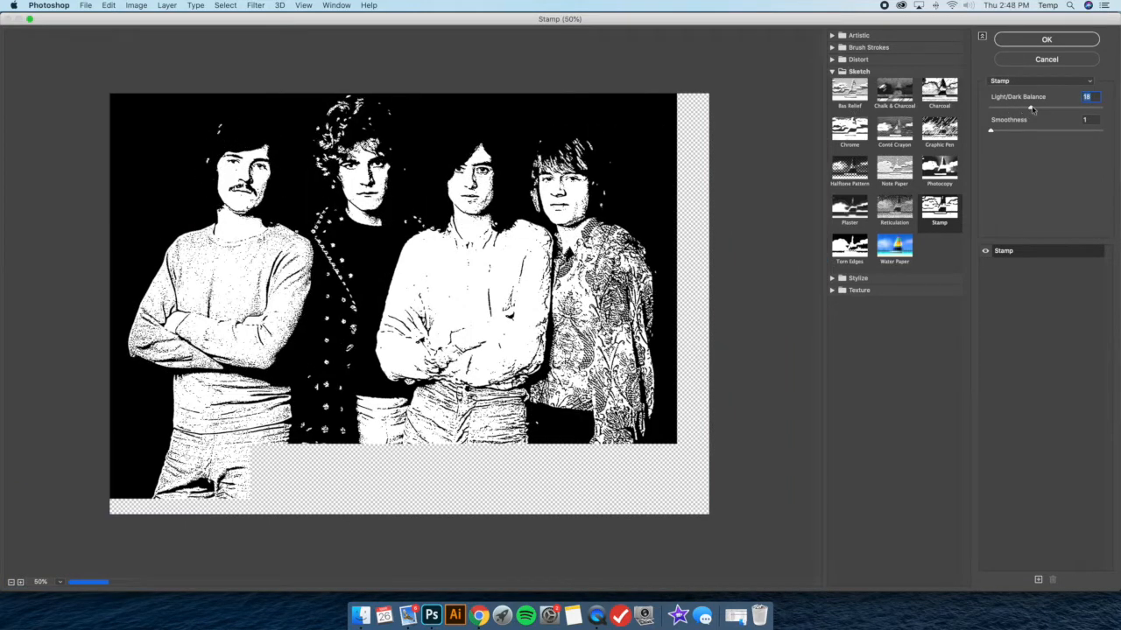
{"action": "left_click_drag", "start_coordinate": [1032, 109], "coordinate": [1048, 109]}
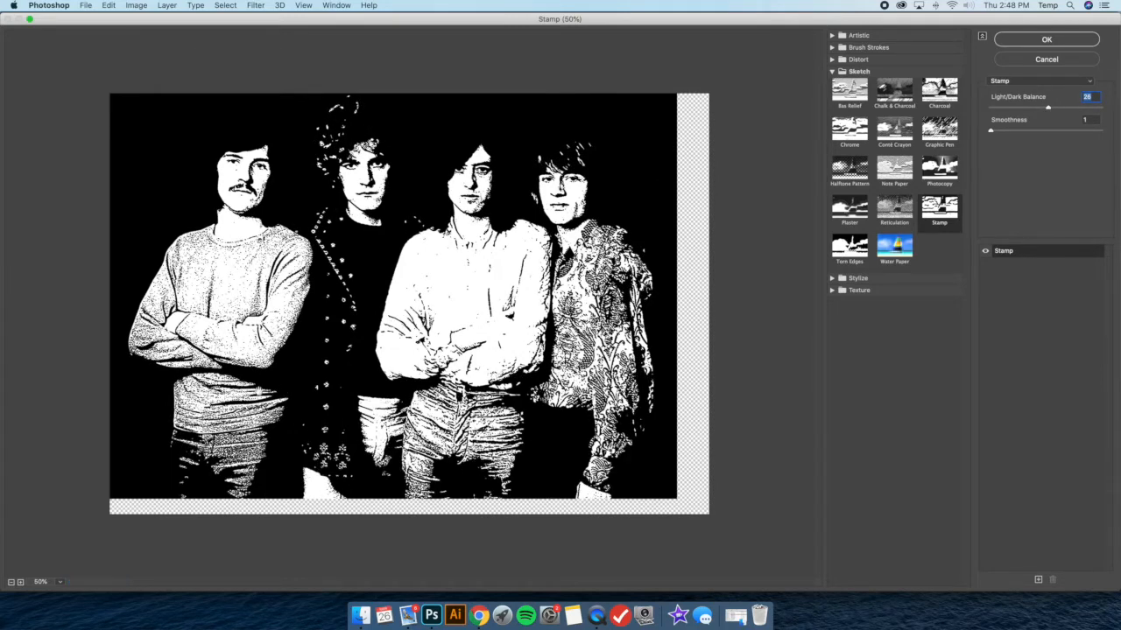
{"action": "left_click_drag", "start_coordinate": [1048, 109], "coordinate": [1059, 109]}
{"action": "left_click", "coordinate": [1047, 40]}
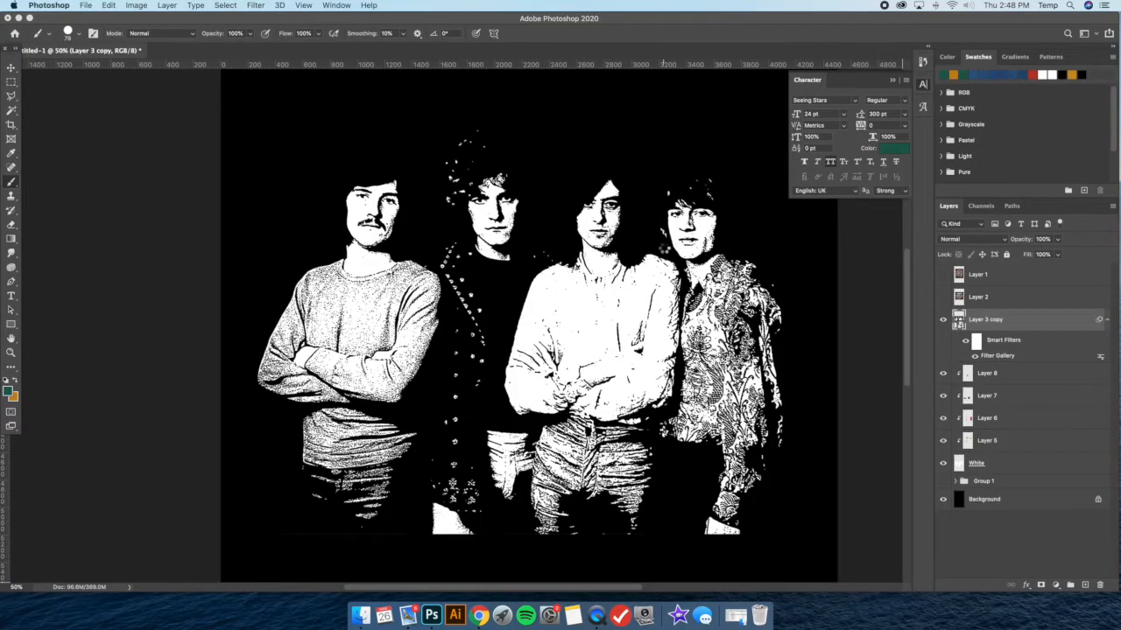
{"action": "key", "text": "super+minus"}
{"action": "left_click", "coordinate": [942, 320]}
{"action": "left_click", "coordinate": [943, 321]}
{"action": "key", "text": "super+plus"}
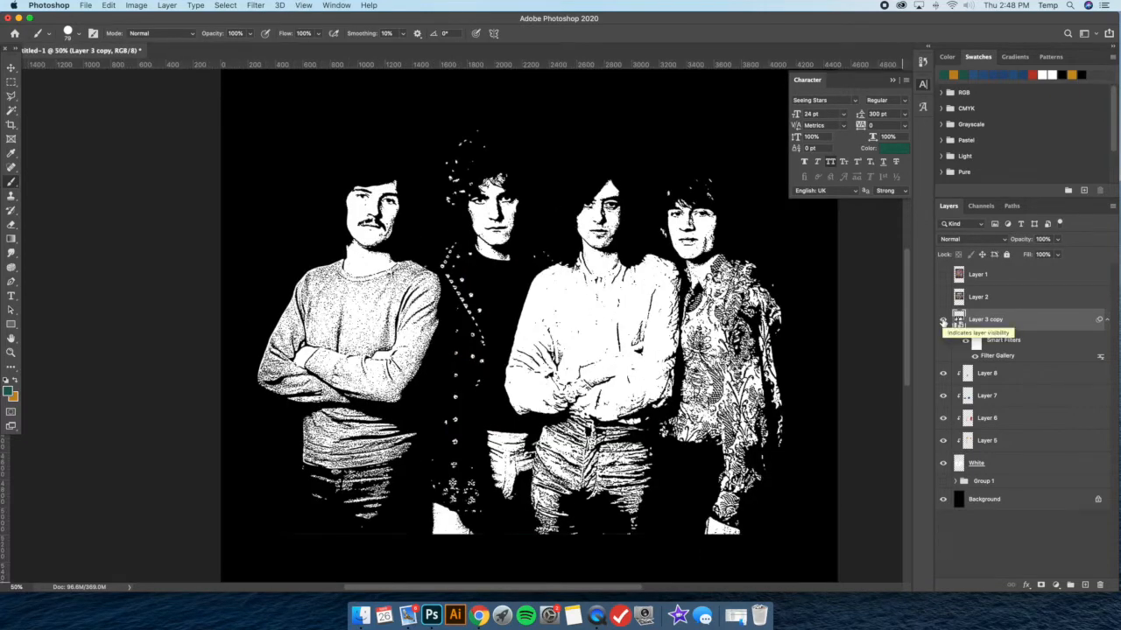
{"action": "left_click", "coordinate": [943, 321]}
{"action": "left_click", "coordinate": [942, 320]}
Outline the first member's sweater on Layer 3 copy with a Polygonal Lasso selection
{"action": "left_click", "coordinate": [11, 96]}
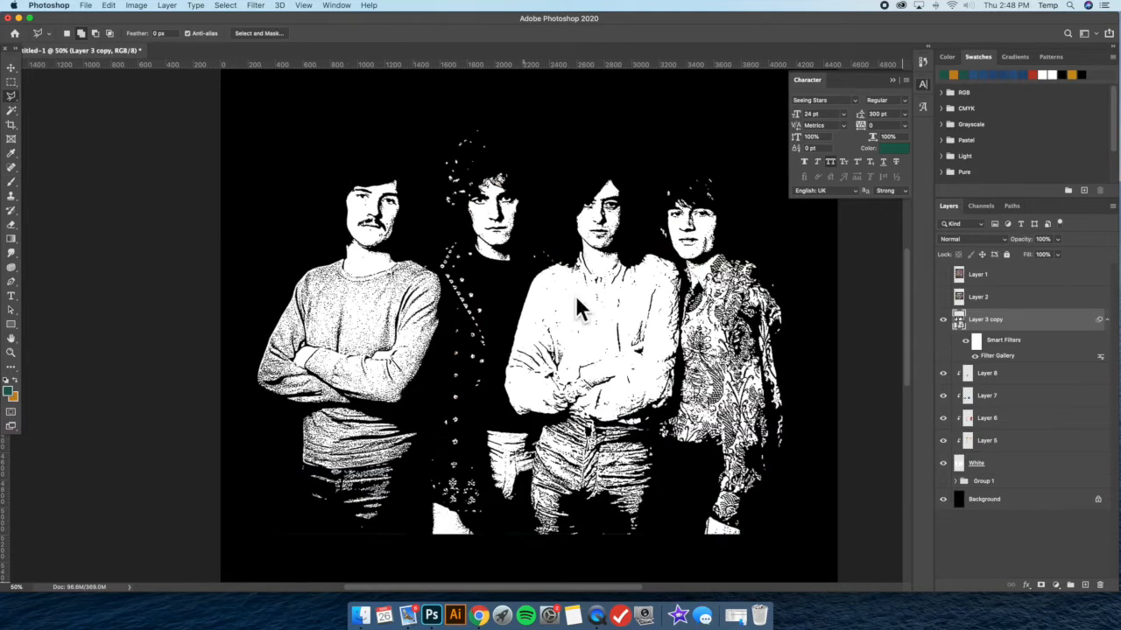
{"action": "scroll", "coordinate": [582, 302], "scroll_direction": "right", "scroll_amount": 3}
{"action": "scroll", "coordinate": [578, 300], "scroll_direction": "left", "scroll_amount": 2}
{"action": "scroll", "coordinate": [319, 275], "scroll_direction": "right", "scroll_amount": 3}
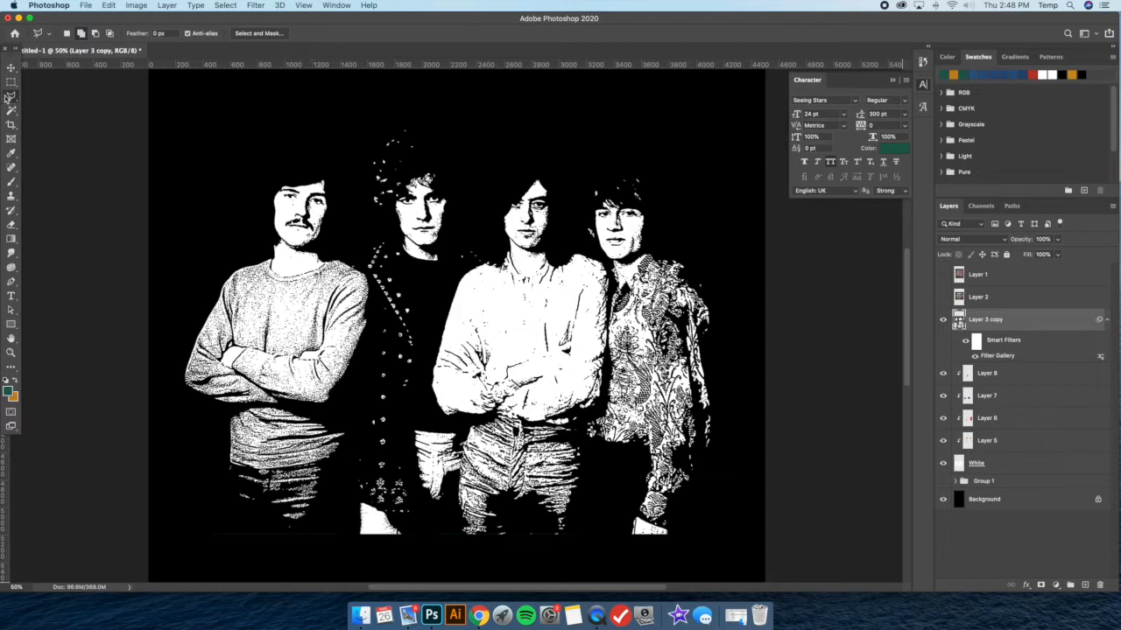
{"action": "left_click", "coordinate": [260, 259]}
{"action": "left_click", "coordinate": [226, 271]}
{"action": "left_click", "coordinate": [176, 356]}
{"action": "left_click", "coordinate": [180, 404]}
{"action": "left_click", "coordinate": [224, 419]}
{"action": "left_click", "coordinate": [233, 469]}
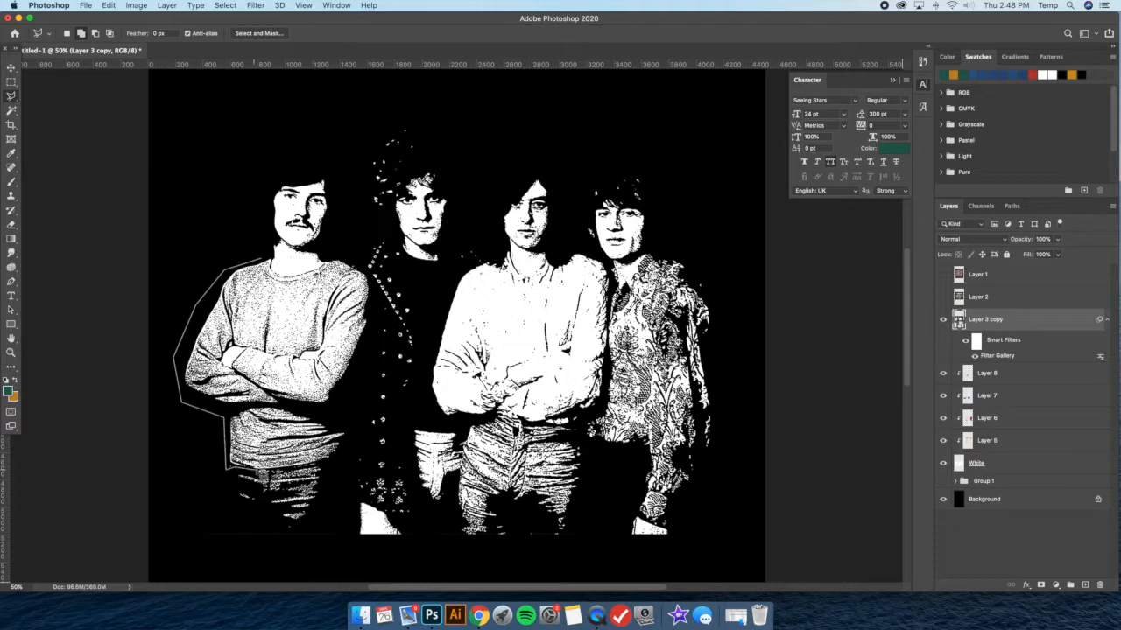
{"action": "left_click", "coordinate": [345, 462]}
{"action": "left_click", "coordinate": [376, 307]}
{"action": "left_click", "coordinate": [341, 251]}
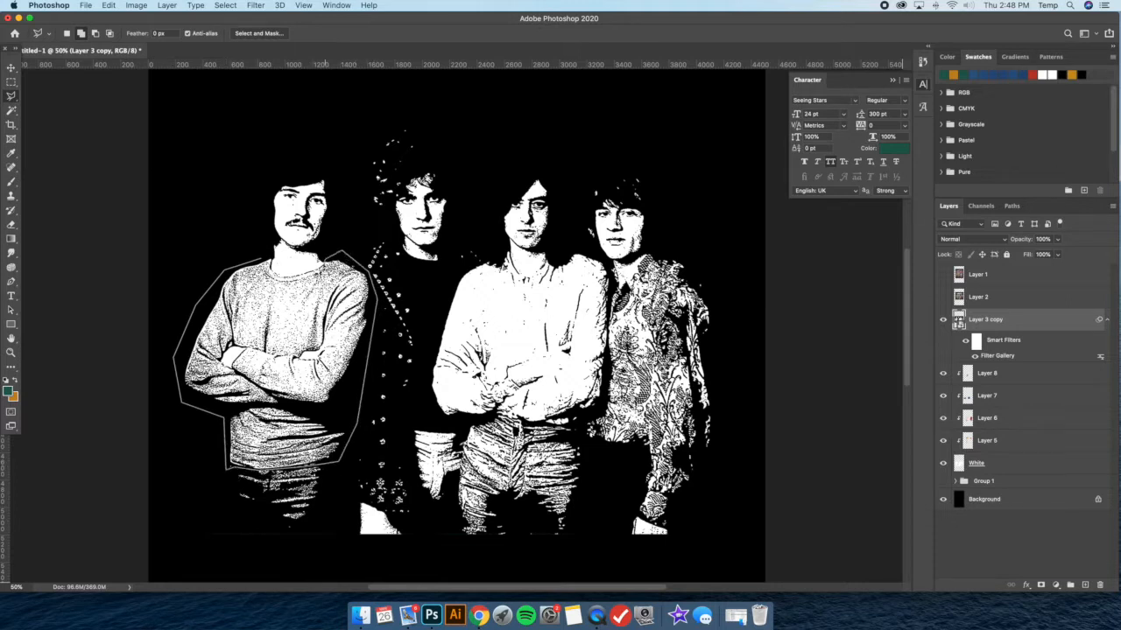
{"action": "double_click", "coordinate": [268, 255]}
Add the third member's white shirt to the selection with a Polygonal Lasso outline
{"action": "left_click", "coordinate": [481, 260]}
{"action": "left_click", "coordinate": [460, 270]}
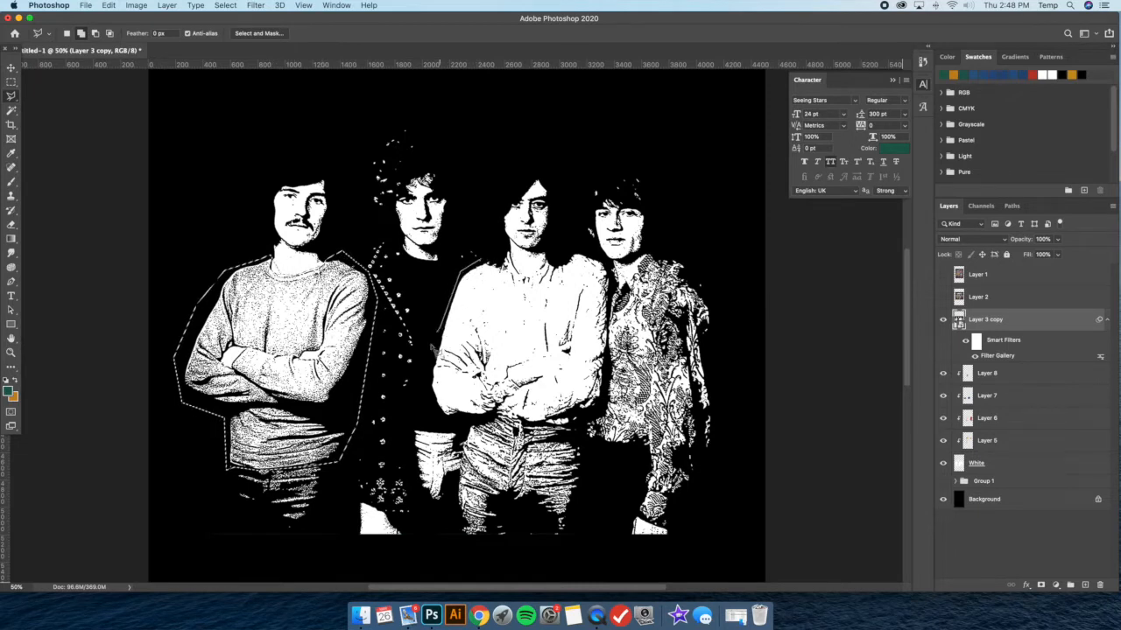
{"action": "scroll", "coordinate": [427, 373], "scroll_direction": "up", "scroll_amount": 1}
{"action": "left_click", "coordinate": [426, 376]}
{"action": "left_click", "coordinate": [439, 427]}
{"action": "left_click", "coordinate": [452, 430]}
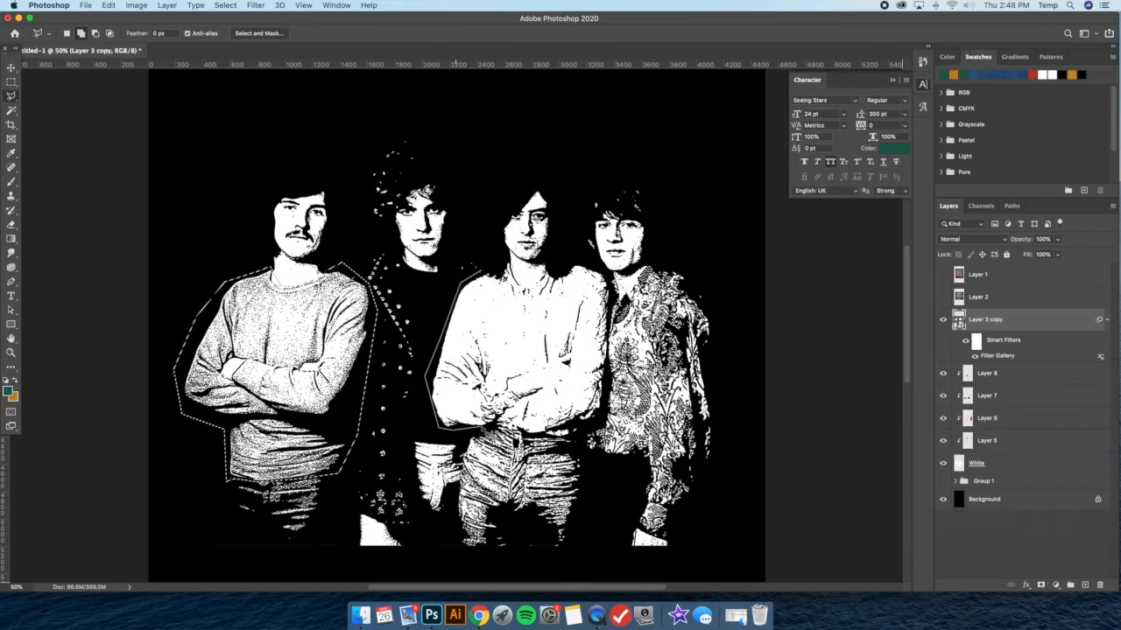
{"action": "left_click", "coordinate": [496, 424]}
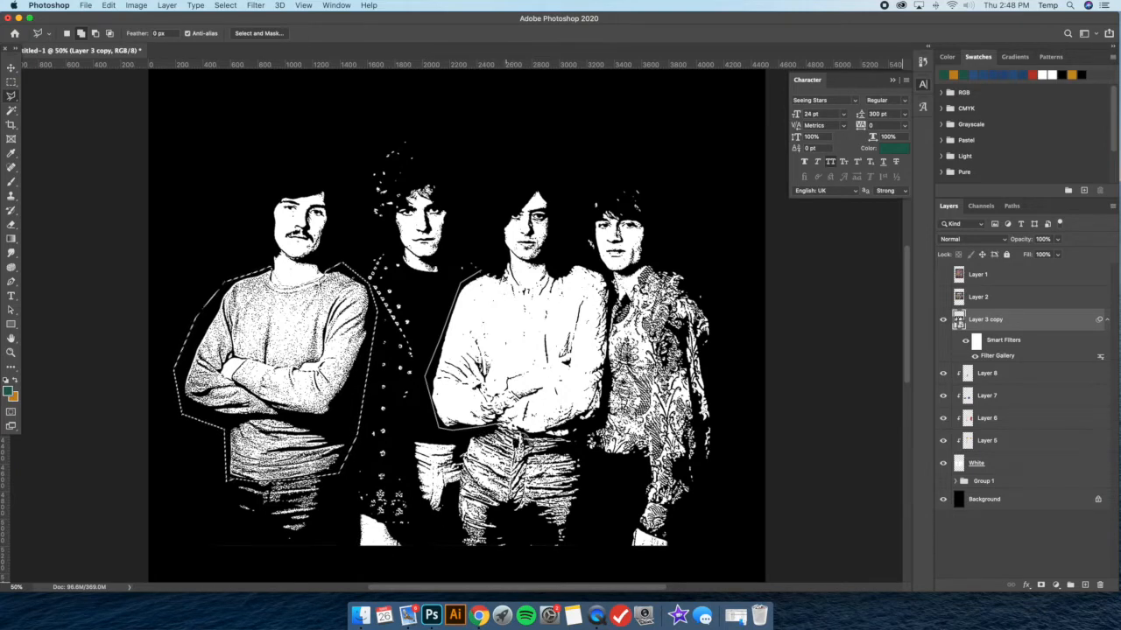
{"action": "left_click", "coordinate": [543, 436]}
{"action": "left_click", "coordinate": [579, 439]}
{"action": "left_click", "coordinate": [607, 419]}
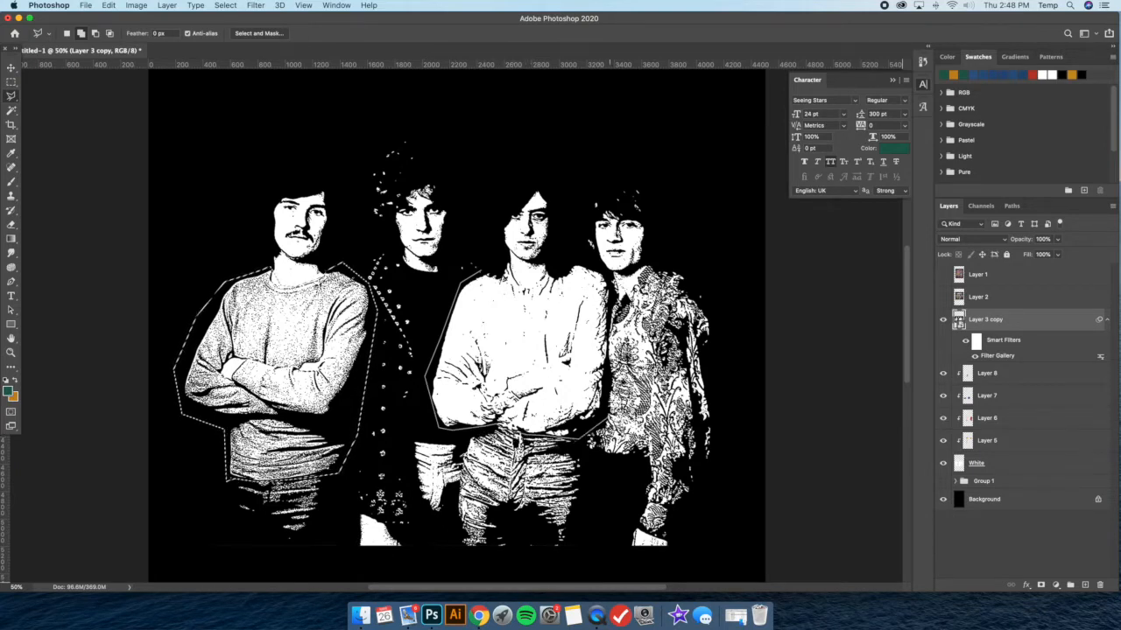
{"action": "left_click", "coordinate": [612, 290]}
{"action": "left_click", "coordinate": [595, 259]}
{"action": "left_click", "coordinate": [571, 256]}
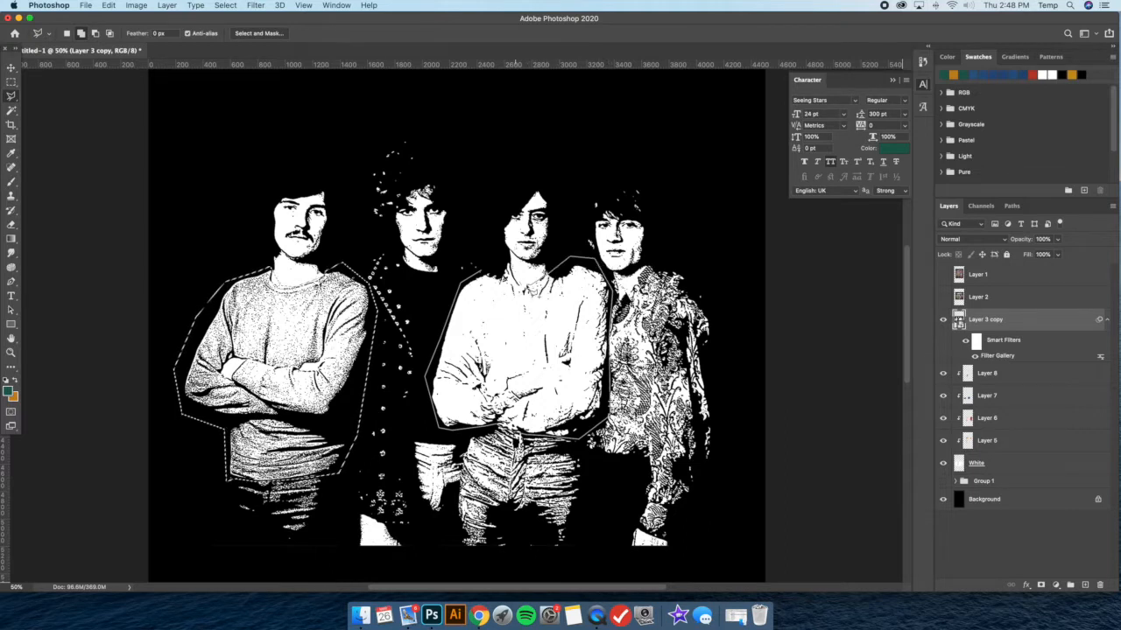
{"action": "left_click", "coordinate": [519, 283]}
{"action": "left_click", "coordinate": [508, 254]}
{"action": "double_click", "coordinate": [483, 250]}
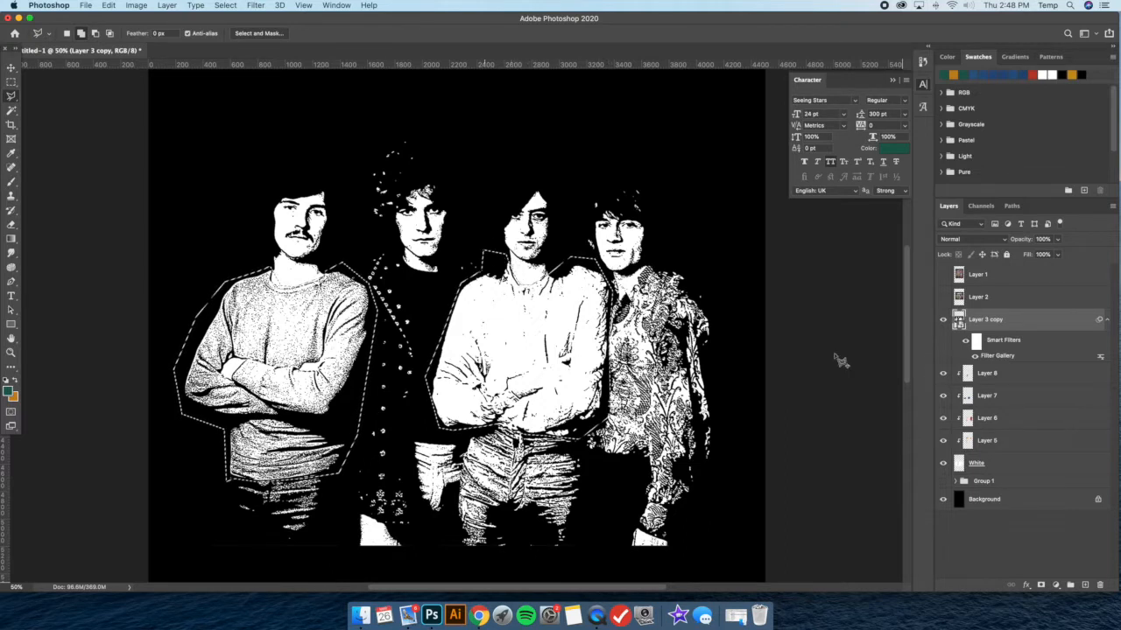
Copy the selected sweater and shirt to a new layer, hide Layer 3 copy, and place the new layer just above Layer 8
{"action": "key", "text": "super+j"}
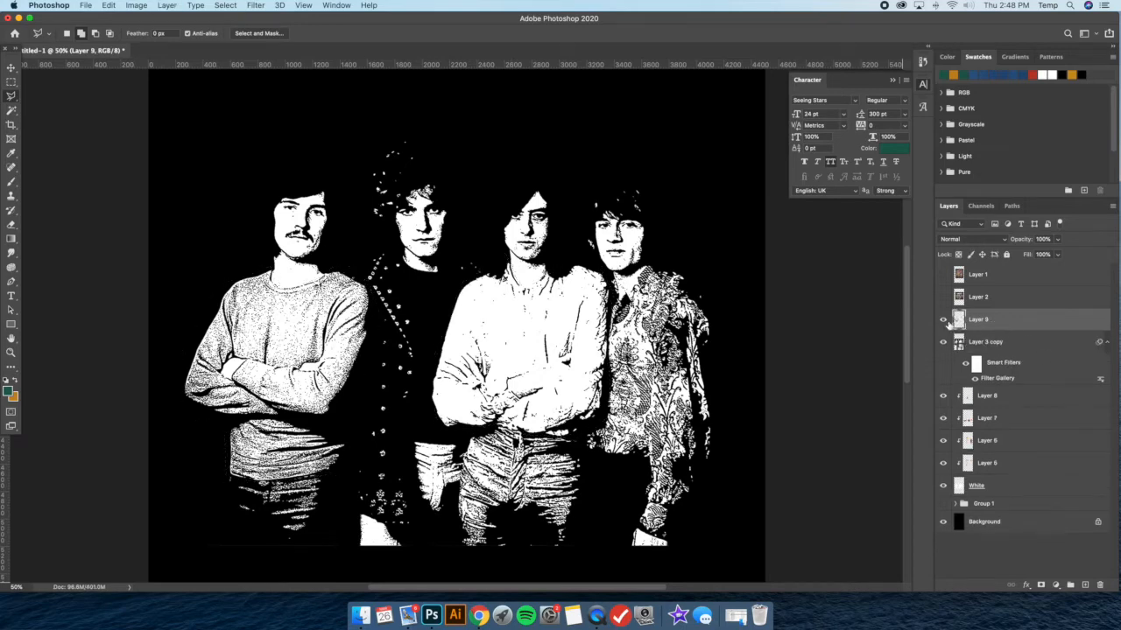
{"action": "left_click", "coordinate": [943, 341]}
{"action": "left_click_drag", "start_coordinate": [1007, 324], "coordinate": [1040, 385]}
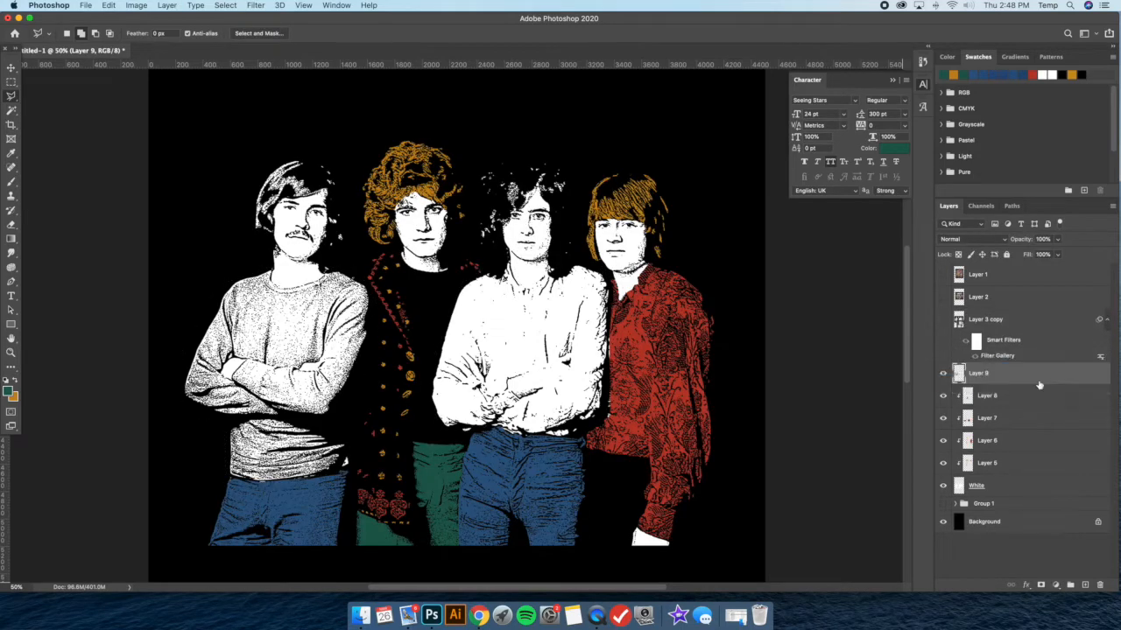
Compare the sweater and shirt shading with Layer 9 shown and hidden
{"action": "left_click", "coordinate": [944, 373]}
{"action": "left_click", "coordinate": [944, 374]}
{"action": "left_click", "coordinate": [944, 374]}
{"action": "left_click", "coordinate": [943, 374]}
{"action": "left_click", "coordinate": [944, 374]}
{"action": "left_click", "coordinate": [944, 374]}
{"action": "left_click", "coordinate": [944, 374]}
{"action": "left_click", "coordinate": [944, 374]}
{"action": "scroll", "coordinate": [518, 322], "scroll_direction": "down", "scroll_amount": 2}
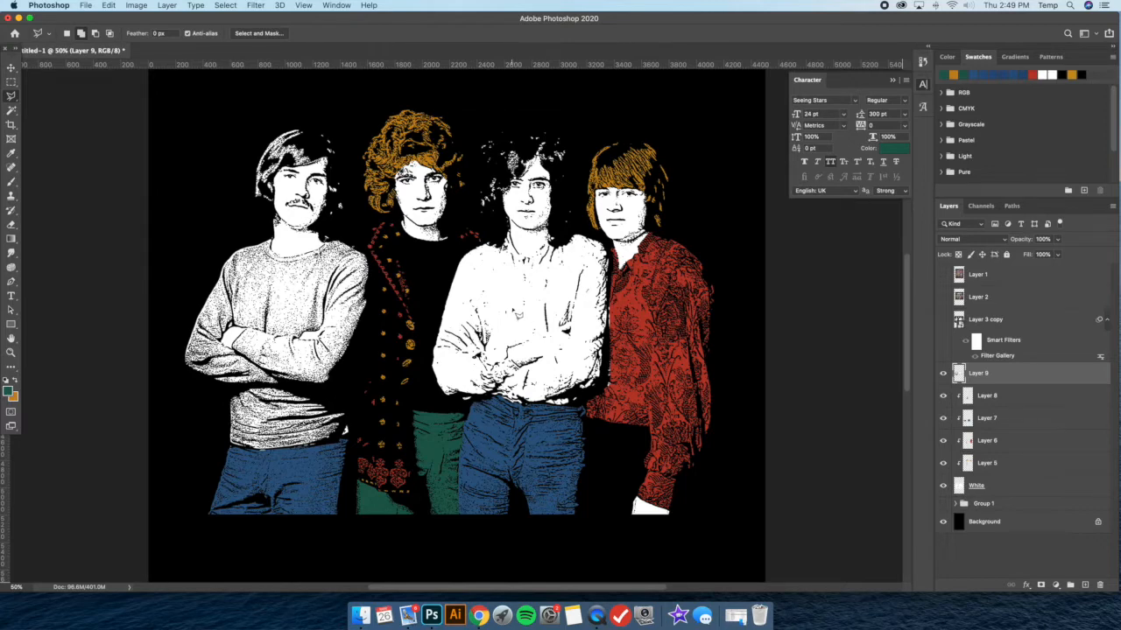
{"action": "left_click", "coordinate": [944, 374]}
{"action": "left_click", "coordinate": [944, 374]}
{"action": "left_click", "coordinate": [943, 374]}
{"action": "left_click", "coordinate": [943, 374]}
Try a 175 px Hard Round eraser on Layer 9, check it against the hidden layer, and undo the change
{"action": "left_click", "coordinate": [12, 225]}
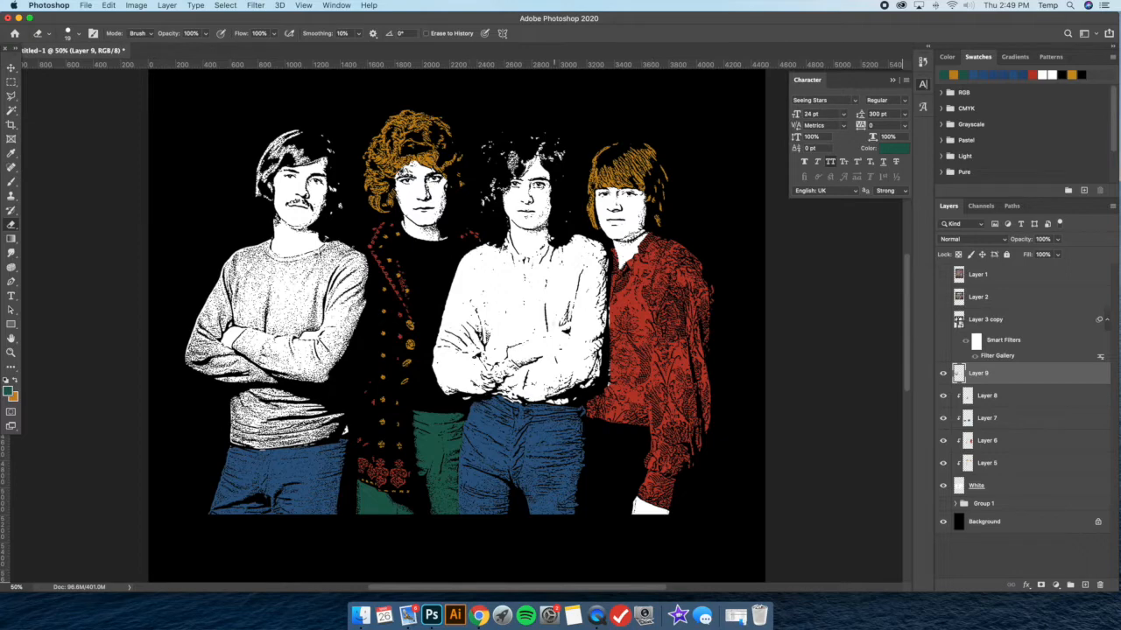
{"action": "left_click", "coordinate": [943, 374]}
{"action": "left_click", "coordinate": [943, 373]}
{"action": "left_click", "coordinate": [944, 374]}
{"action": "left_click", "coordinate": [944, 374]}
{"action": "left_click", "coordinate": [944, 374]}
{"action": "left_click", "coordinate": [944, 374]}
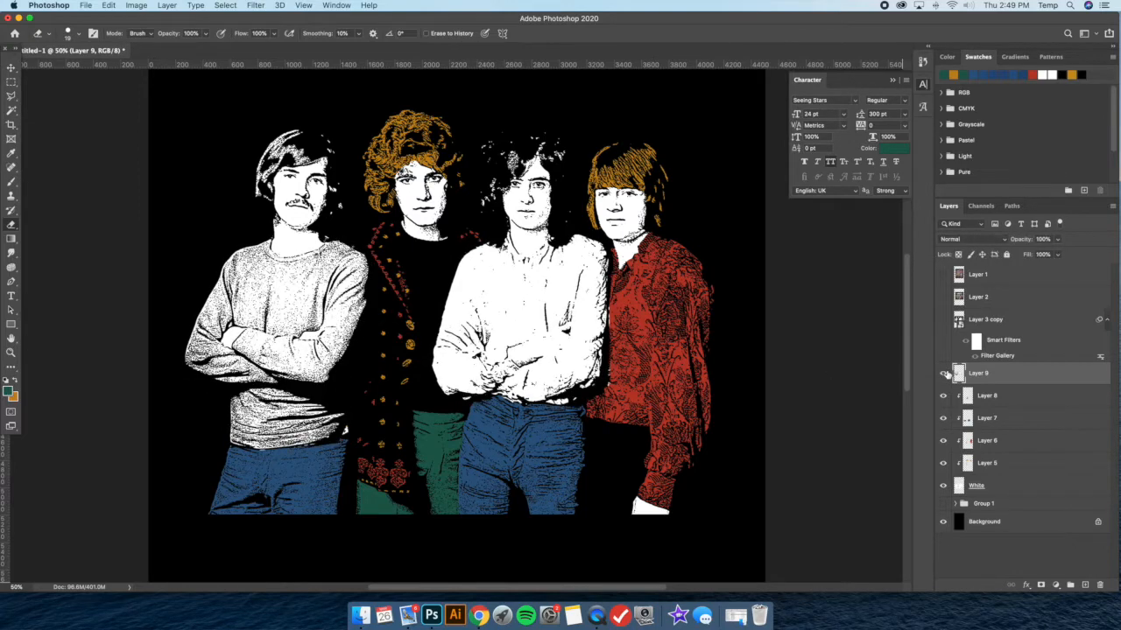
{"action": "left_click", "coordinate": [79, 34]}
{"action": "left_click", "coordinate": [109, 68]}
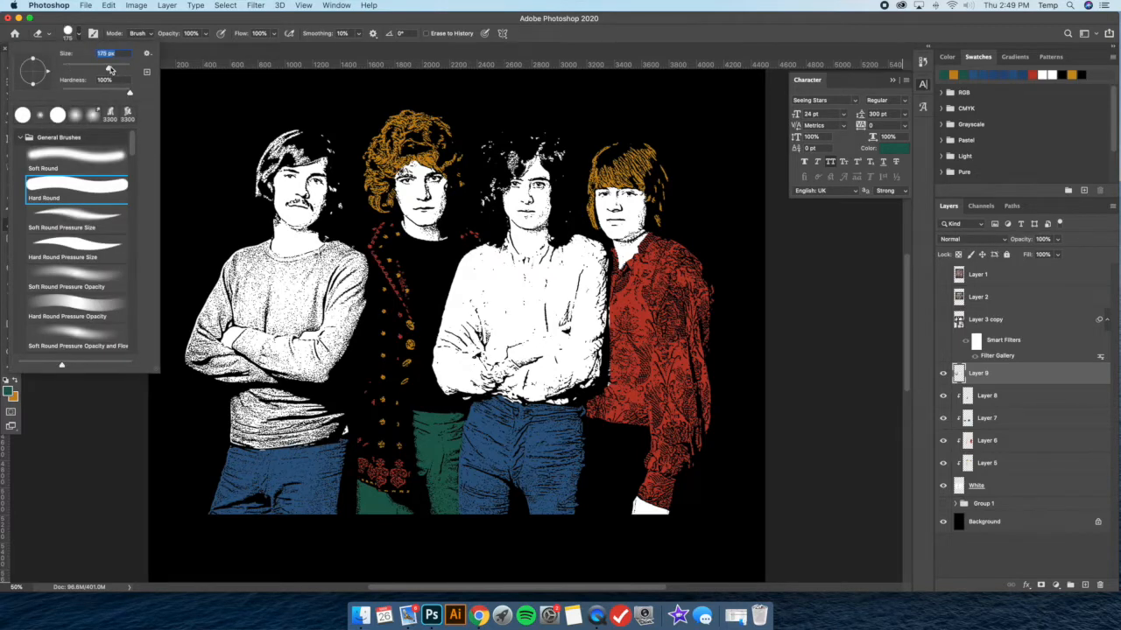
{"action": "left_click", "coordinate": [617, 311]}
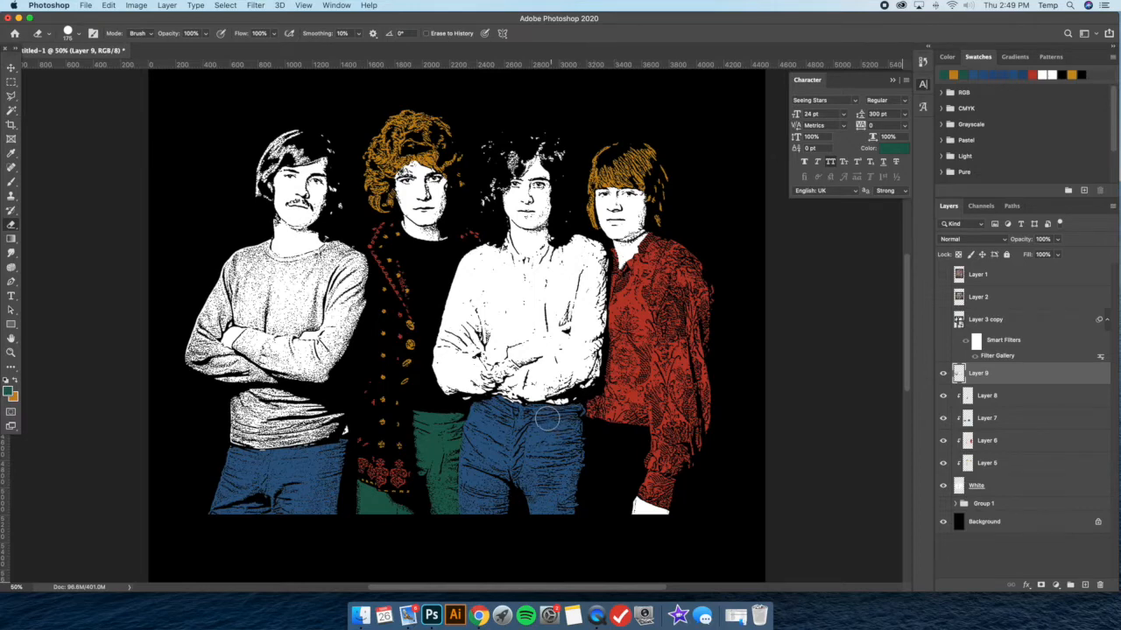
{"action": "left_click", "coordinate": [943, 374]}
{"action": "left_click", "coordinate": [943, 374]}
{"action": "left_click", "coordinate": [943, 374]}
{"action": "left_click", "coordinate": [943, 374]}
{"action": "key", "text": "super+z"}
{"action": "left_click", "coordinate": [943, 374]}
{"action": "left_click", "coordinate": [943, 374]}
Try to isolate Layer 9's white areas on a separate layer with the Magic Wand, then undo the copy and deselect
{"action": "left_click", "coordinate": [12, 111]}
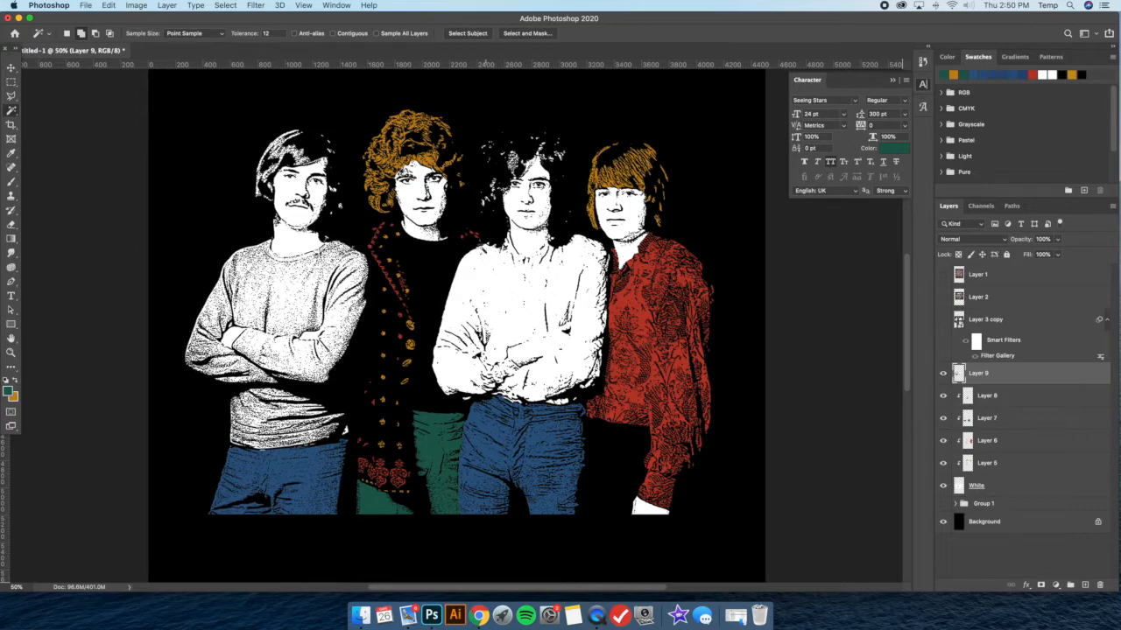
{"action": "left_click", "coordinate": [500, 279]}
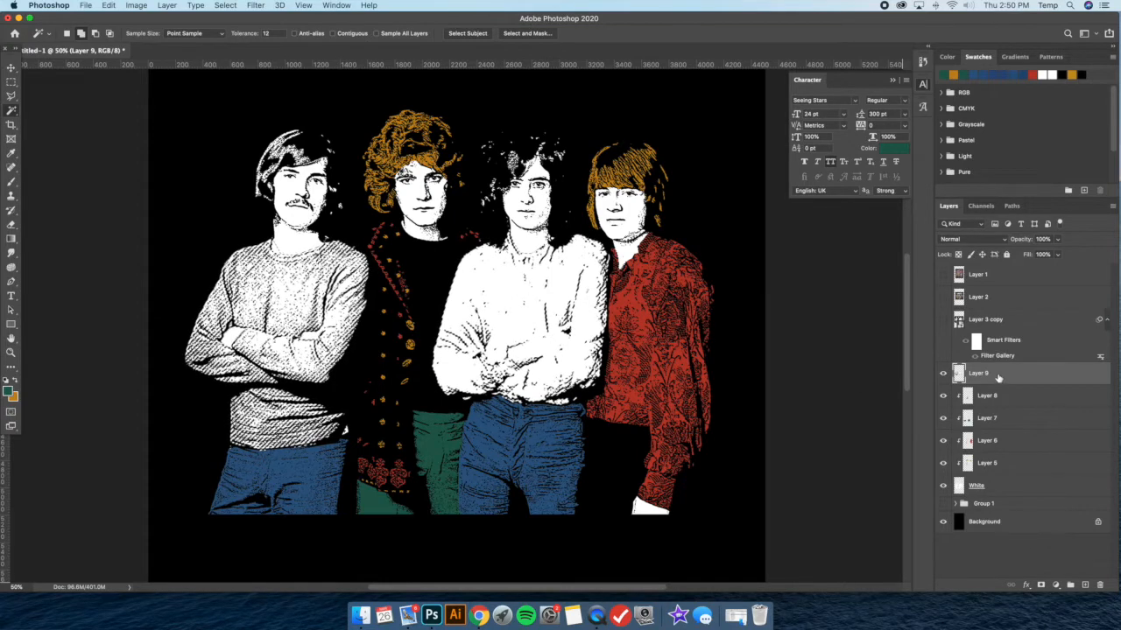
{"action": "key", "text": "super+j"}
{"action": "left_click", "coordinate": [943, 397]}
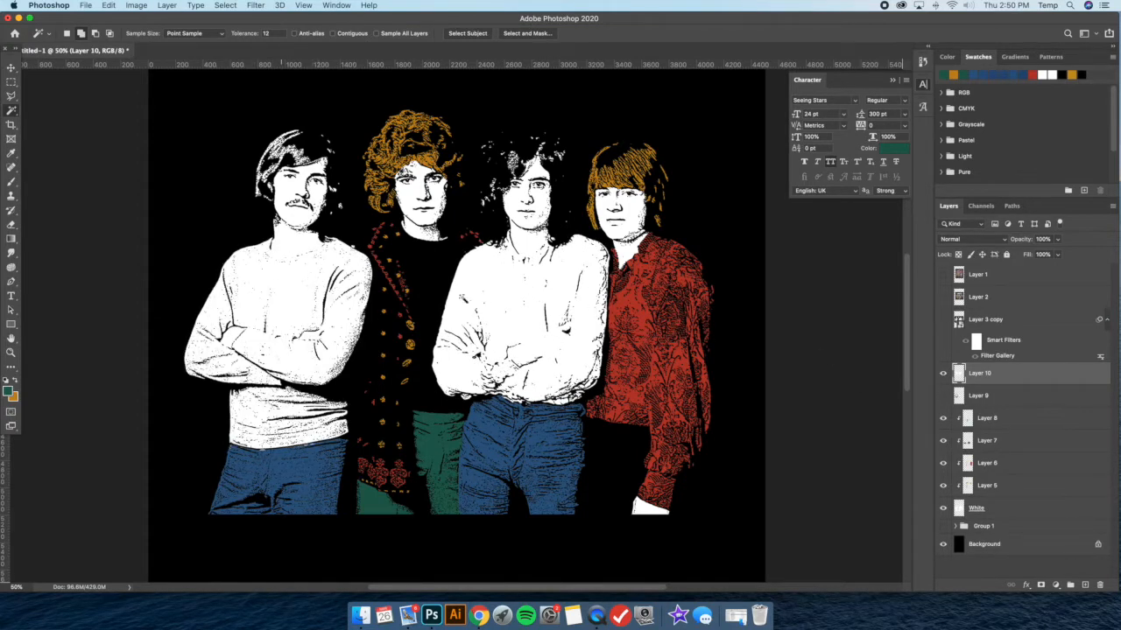
{"action": "left_click", "coordinate": [943, 396]}
{"action": "key", "text": "super+z"}
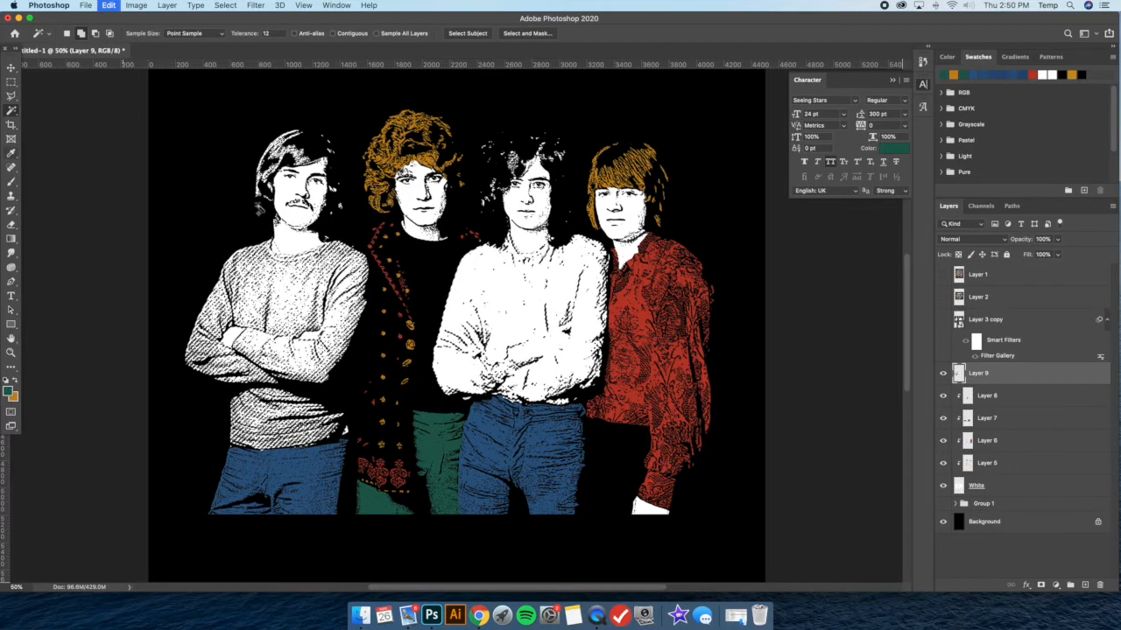
{"action": "right_click", "coordinate": [258, 205]}
{"action": "left_click", "coordinate": [287, 342]}
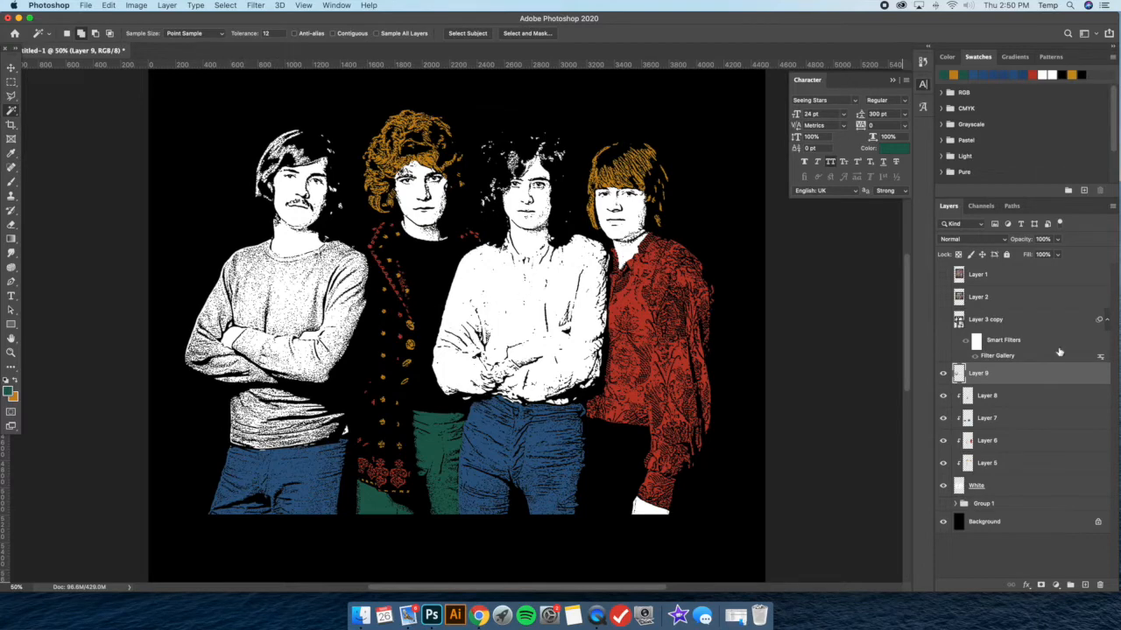
Create a new layer above Layer 9, clip it to Layer 9, and change its blend mode
{"action": "left_click", "coordinate": [167, 6]}
{"action": "mouse_move", "coordinate": [183, 23]}
{"action": "left_click", "coordinate": [350, 21]}
{"action": "left_click", "coordinate": [658, 260]}
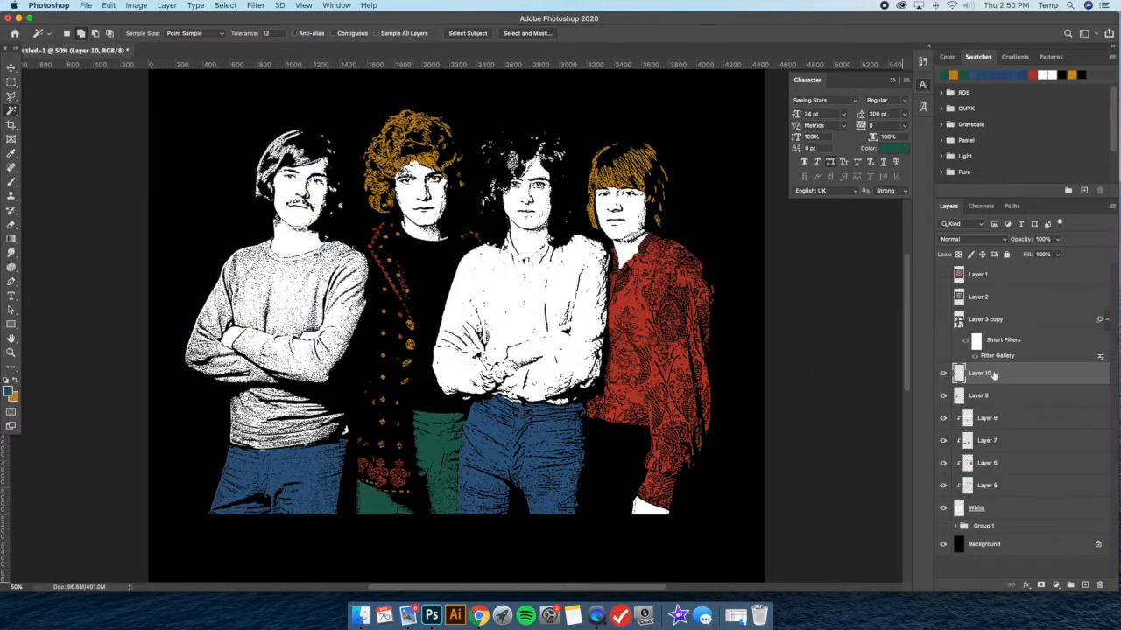
{"action": "right_click", "coordinate": [1008, 377]}
{"action": "left_click", "coordinate": [939, 333]}
{"action": "left_click", "coordinate": [950, 239]}
{"action": "left_click", "coordinate": [959, 270]}
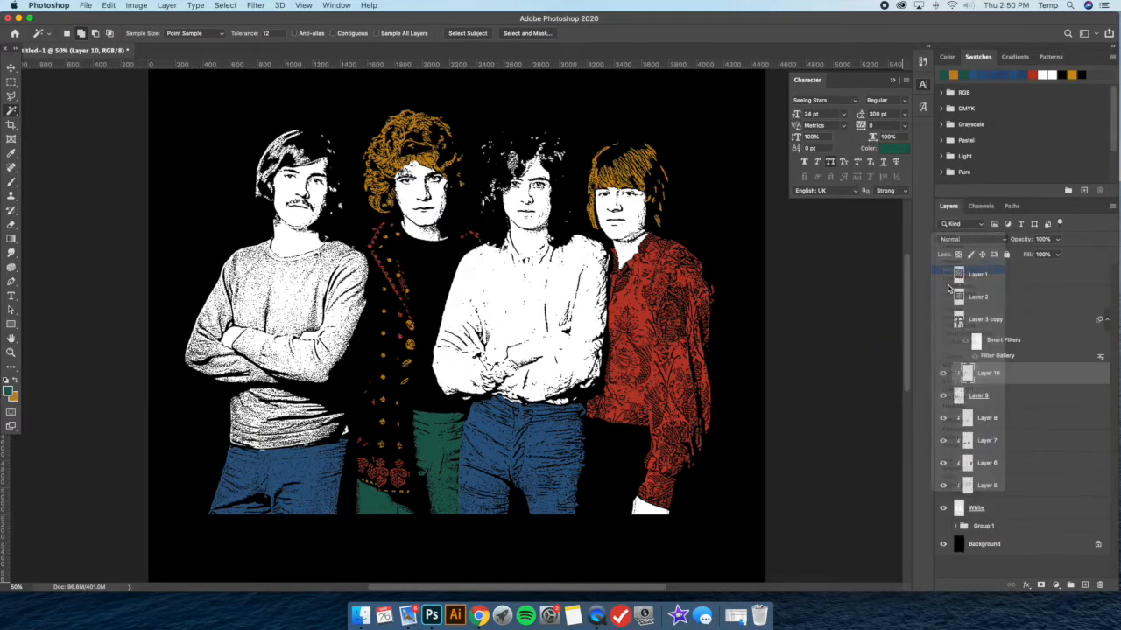
Set Layer 10's blend mode to Multiply and brush green over the shoulder and upper chest of the mustached man's sweater
{"action": "left_click", "coordinate": [968, 241]}
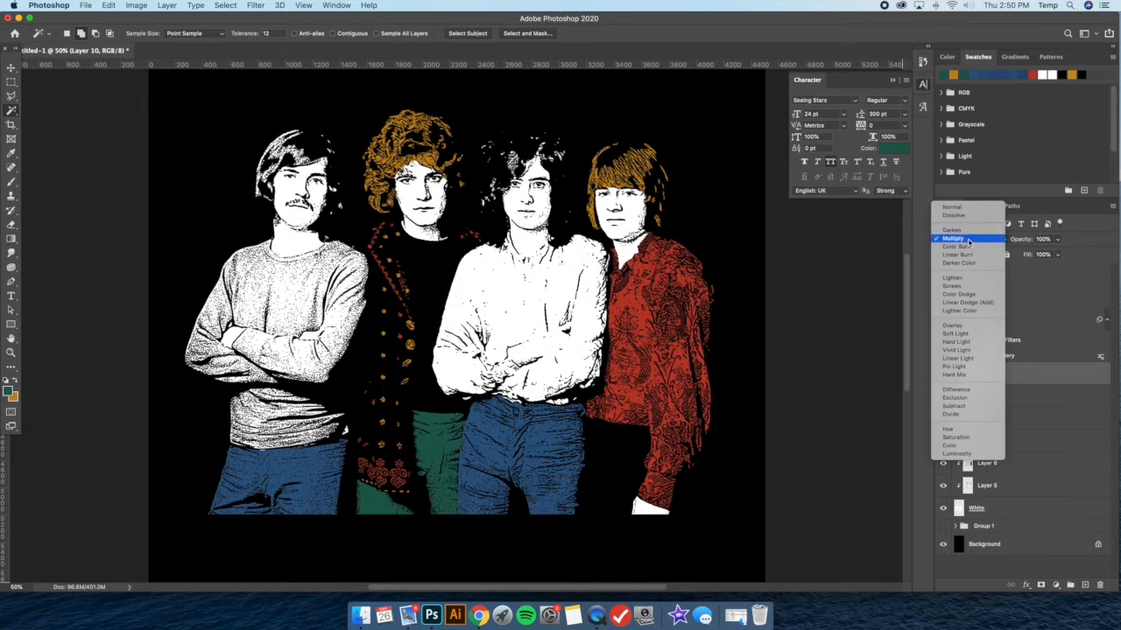
{"action": "left_click", "coordinate": [967, 240]}
{"action": "left_click", "coordinate": [12, 182]}
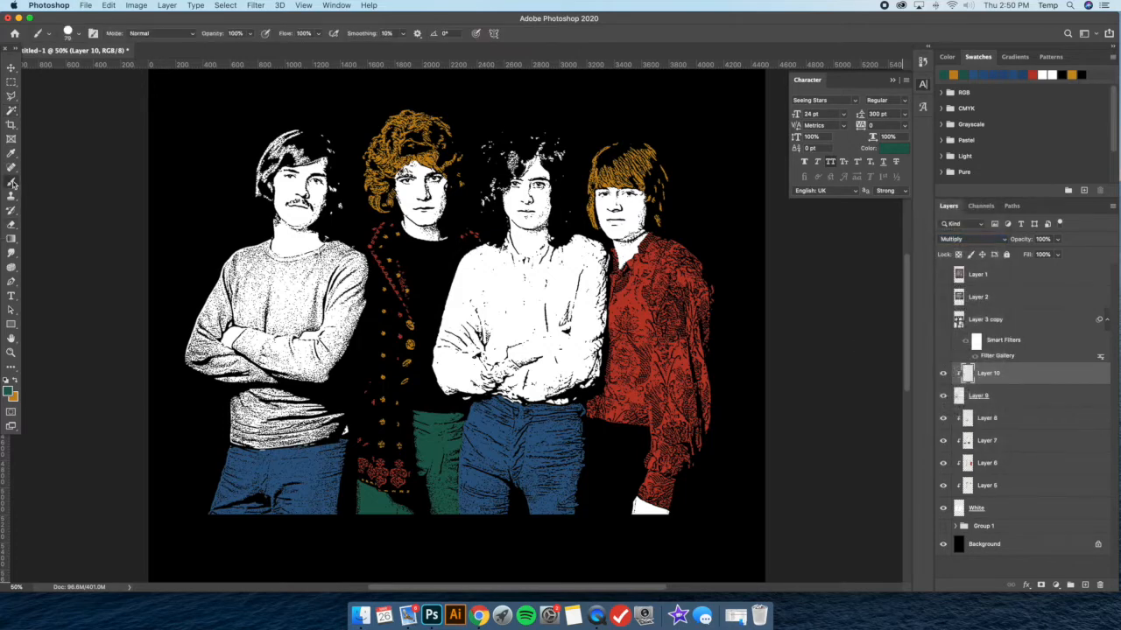
{"action": "mouse_move", "coordinate": [241, 299]}
{"action": "left_mouse_down"}
{"action": "mouse_move", "coordinate": [230, 275]}
{"action": "mouse_move", "coordinate": [239, 243]}
{"action": "mouse_move", "coordinate": [205, 314]}
{"action": "left_mouse_up"}
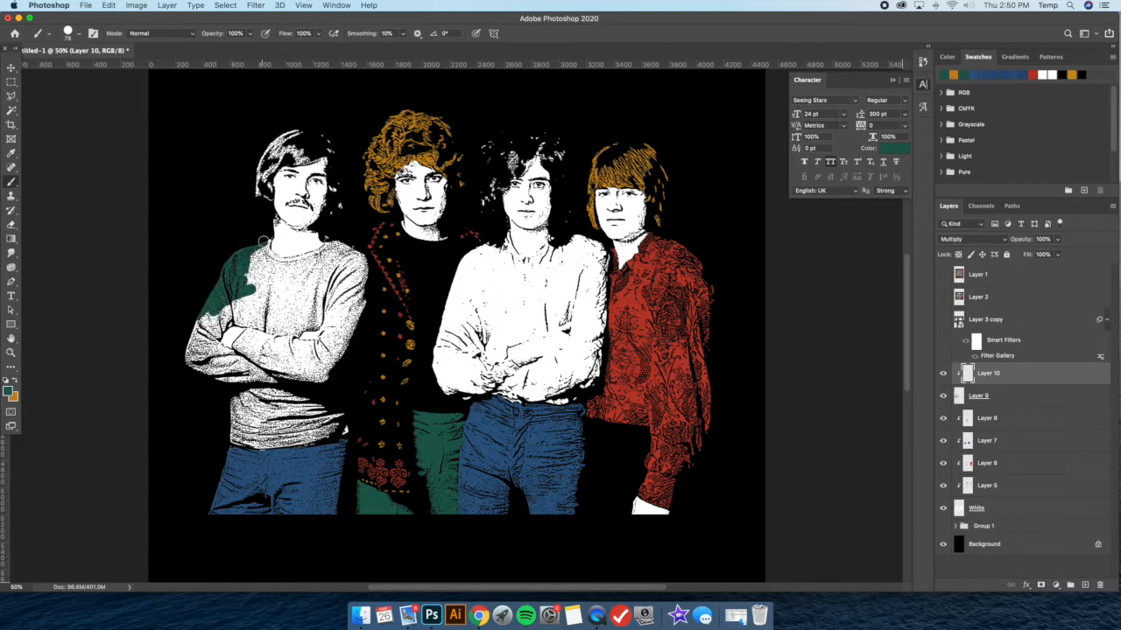
{"action": "left_click_drag", "start_coordinate": [251, 284], "coordinate": [266, 257]}
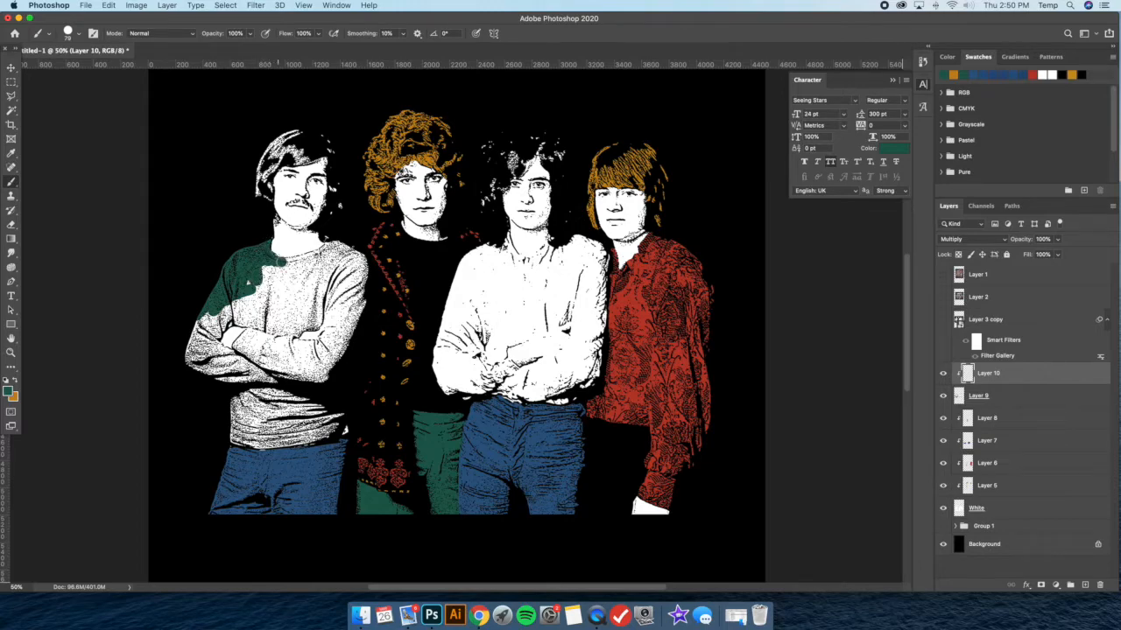
{"action": "key", "text": "super+equal"}
{"action": "key", "text": "super+equal"}
{"action": "key", "text": "super+equal"}
{"action": "key", "text": "super+equal"}
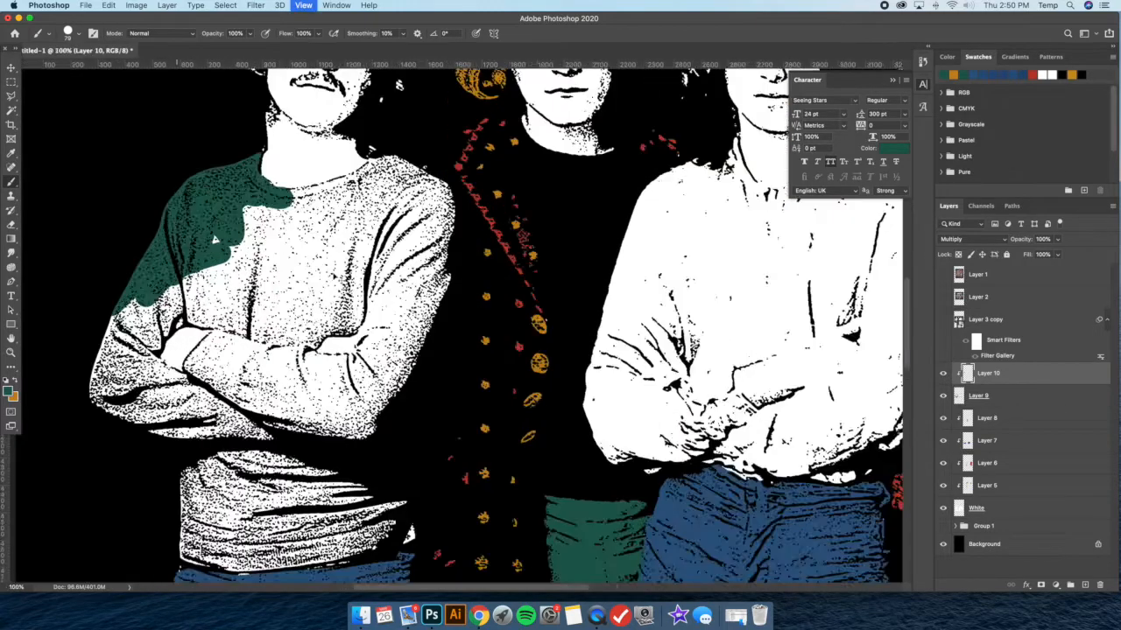
{"action": "key", "text": "super+minus"}
{"action": "key", "text": "super+minus"}
{"action": "key", "text": "super+minus"}
{"action": "key", "text": "super+minus"}
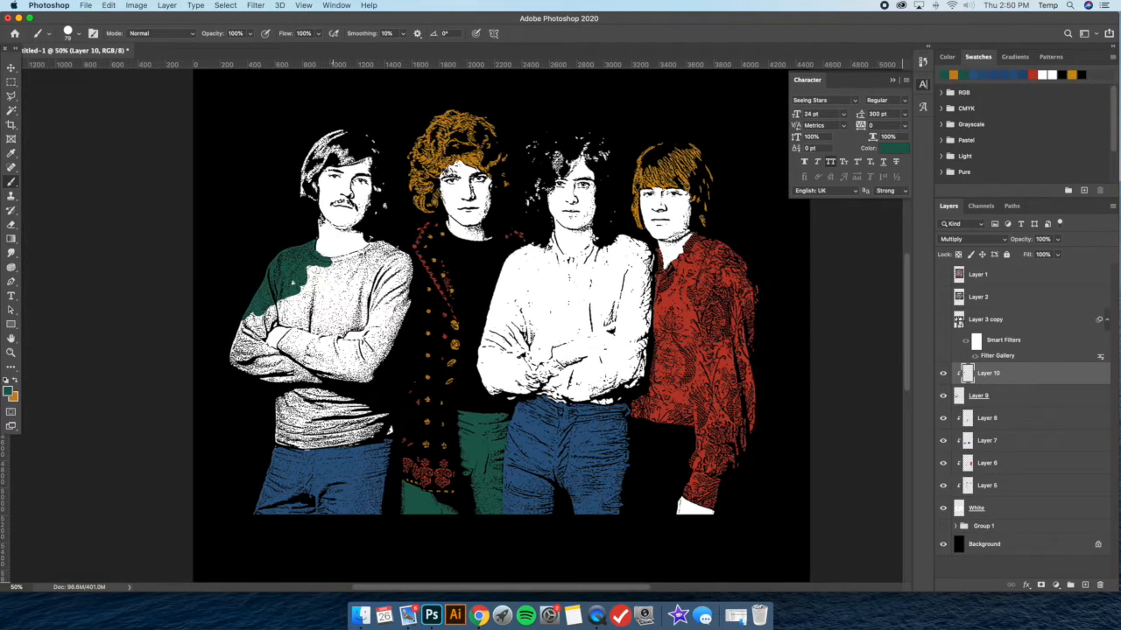
{"action": "mouse_move", "coordinate": [332, 263]}
{"action": "left_mouse_down"}
{"action": "mouse_move", "coordinate": [284, 277]}
{"action": "mouse_move", "coordinate": [275, 300]}
{"action": "mouse_move", "coordinate": [316, 296]}
{"action": "mouse_move", "coordinate": [339, 262]}
{"action": "mouse_move", "coordinate": [400, 263]}
{"action": "left_mouse_up"}
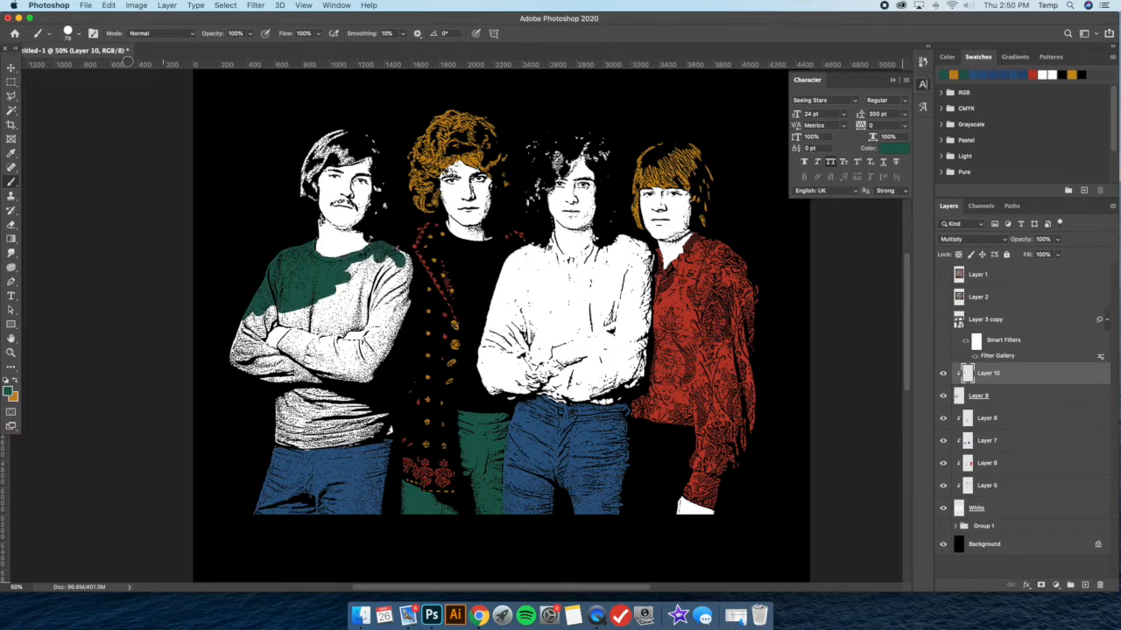
Enlarge the brush to 166 px and paint green over the sweater's chest, near sleeve and waist on Layer 10
{"action": "left_click", "coordinate": [79, 37]}
{"action": "left_click_drag", "start_coordinate": [104, 68], "coordinate": [108, 68]}
{"action": "mouse_move", "coordinate": [349, 271]}
{"action": "left_mouse_down"}
{"action": "mouse_move", "coordinate": [393, 250]}
{"action": "mouse_move", "coordinate": [398, 293]}
{"action": "mouse_move", "coordinate": [359, 310]}
{"action": "mouse_move", "coordinate": [333, 294]}
{"action": "mouse_move", "coordinate": [350, 317]}
{"action": "left_mouse_up"}
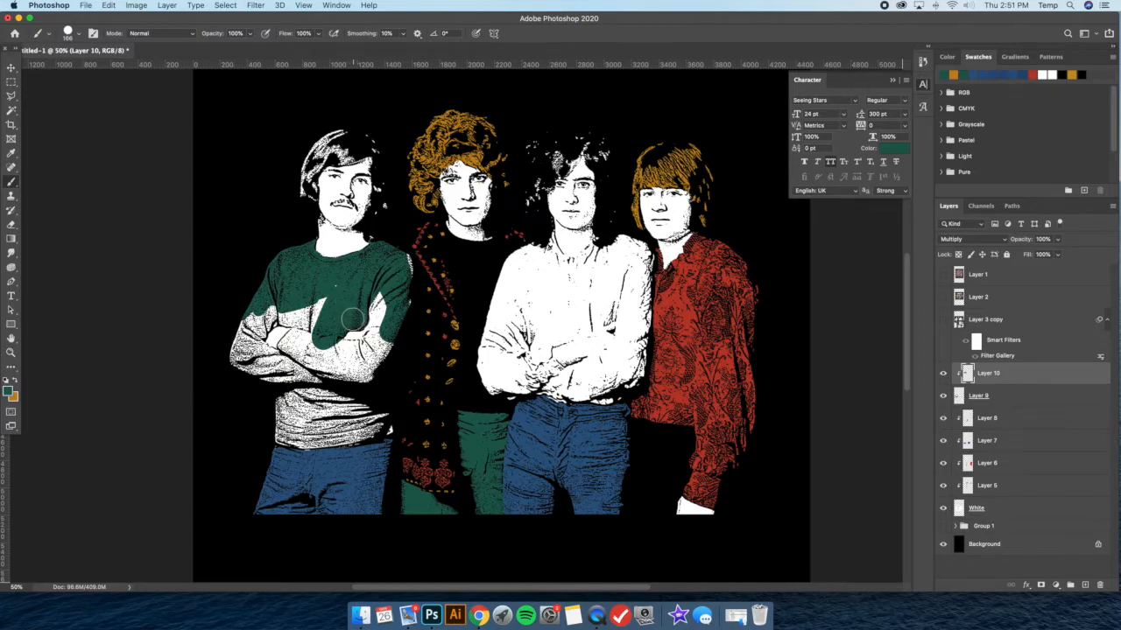
{"action": "mouse_move", "coordinate": [373, 324]}
{"action": "left_mouse_down"}
{"action": "mouse_move", "coordinate": [412, 286]}
{"action": "mouse_move", "coordinate": [405, 330]}
{"action": "mouse_move", "coordinate": [338, 325]}
{"action": "mouse_move", "coordinate": [364, 352]}
{"action": "left_mouse_up"}
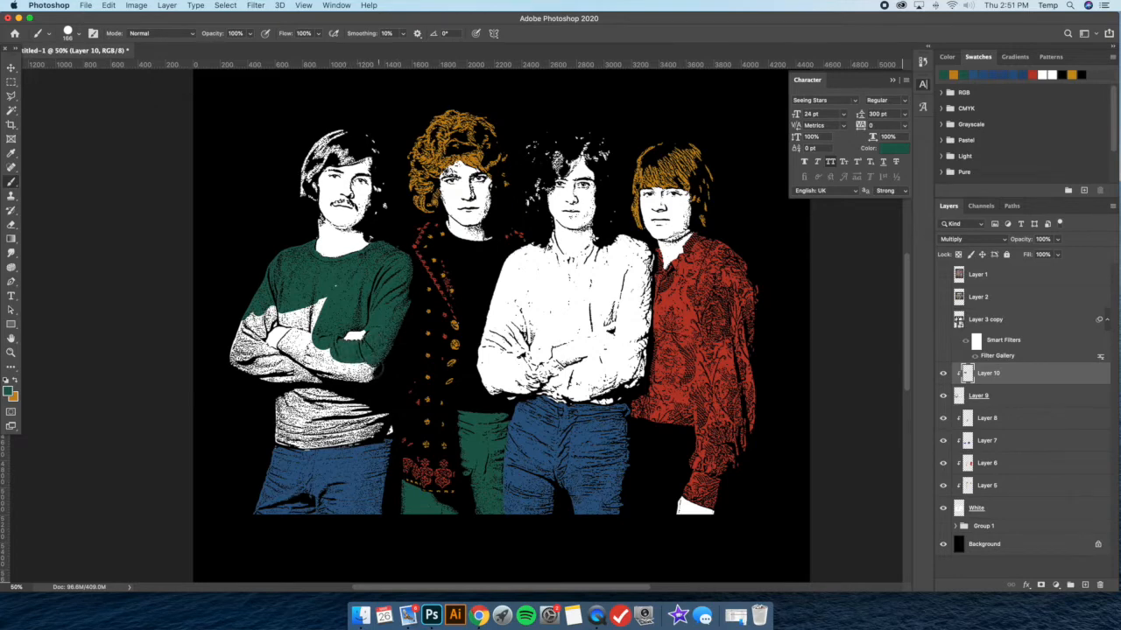
{"action": "left_click_drag", "start_coordinate": [372, 366], "coordinate": [326, 371]}
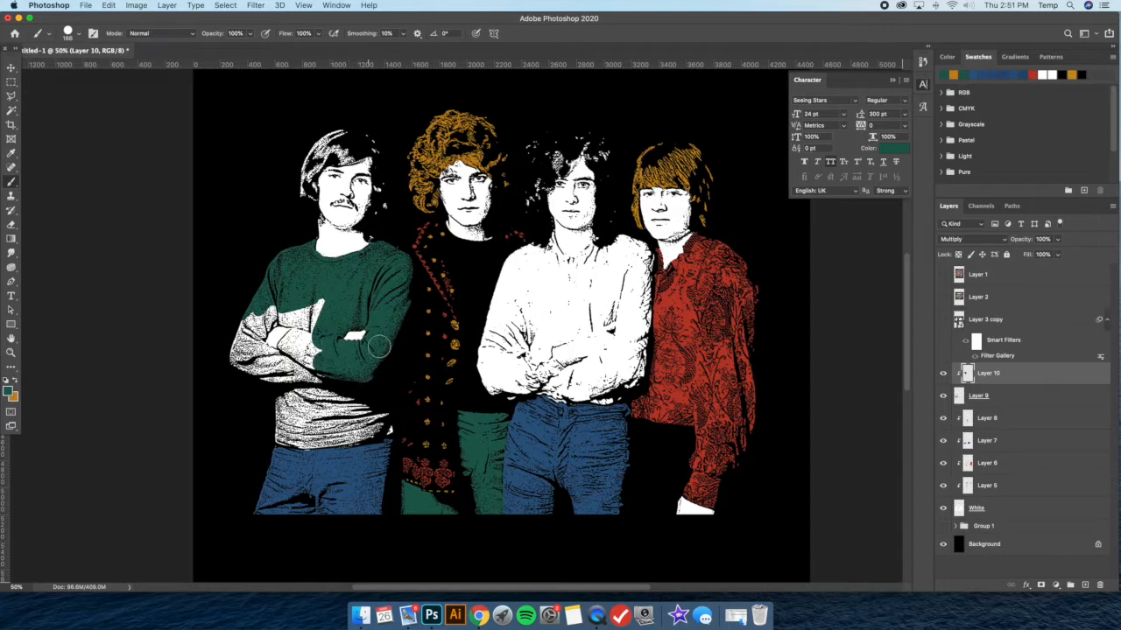
{"action": "left_click_drag", "start_coordinate": [321, 322], "coordinate": [316, 326]}
{"action": "left_click", "coordinate": [289, 349]}
{"action": "mouse_move", "coordinate": [304, 354]}
{"action": "left_mouse_down"}
{"action": "mouse_move", "coordinate": [254, 366]}
{"action": "mouse_move", "coordinate": [290, 345]}
{"action": "mouse_move", "coordinate": [275, 295]}
{"action": "mouse_move", "coordinate": [228, 328]}
{"action": "mouse_move", "coordinate": [243, 324]}
{"action": "mouse_move", "coordinate": [239, 367]}
{"action": "mouse_move", "coordinate": [266, 387]}
{"action": "mouse_move", "coordinate": [331, 382]}
{"action": "mouse_move", "coordinate": [265, 404]}
{"action": "mouse_move", "coordinate": [344, 396]}
{"action": "mouse_move", "coordinate": [318, 408]}
{"action": "mouse_move", "coordinate": [382, 414]}
{"action": "mouse_move", "coordinate": [260, 420]}
{"action": "mouse_move", "coordinate": [289, 433]}
{"action": "mouse_move", "coordinate": [388, 423]}
{"action": "mouse_move", "coordinate": [329, 437]}
{"action": "mouse_move", "coordinate": [273, 432]}
{"action": "mouse_move", "coordinate": [378, 418]}
{"action": "left_mouse_up"}
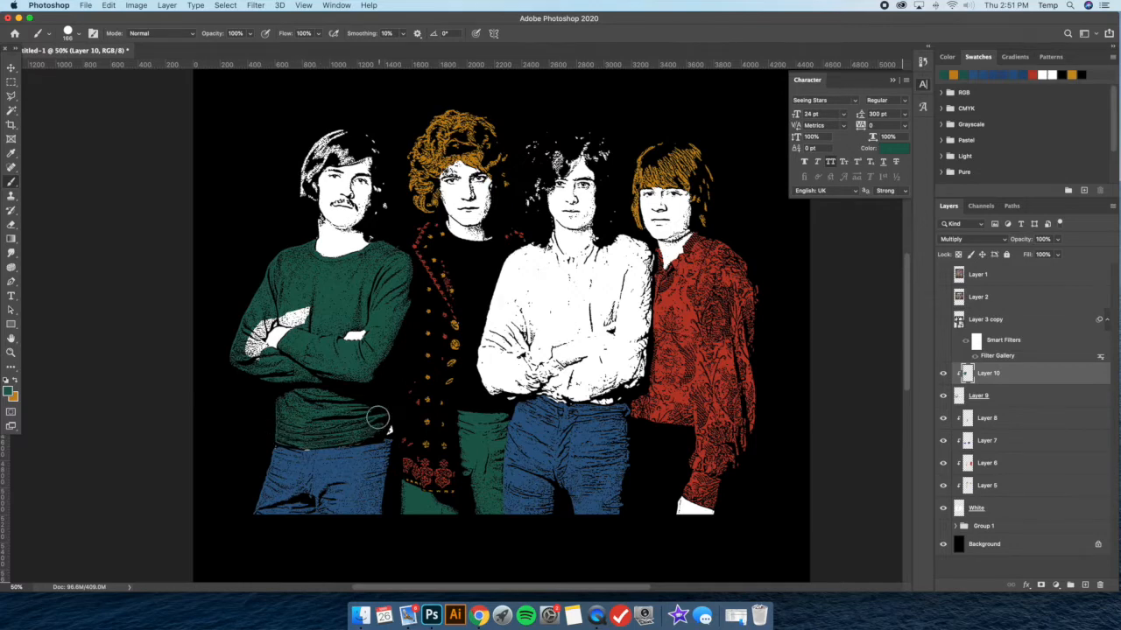
Check Layer 9 hidden and shown, and paint the sweater's remaining white forearm green on Layer 10
{"action": "left_click", "coordinate": [964, 397]}
{"action": "left_click", "coordinate": [943, 396]}
{"action": "left_click", "coordinate": [943, 396]}
{"action": "left_click", "coordinate": [11, 225]}
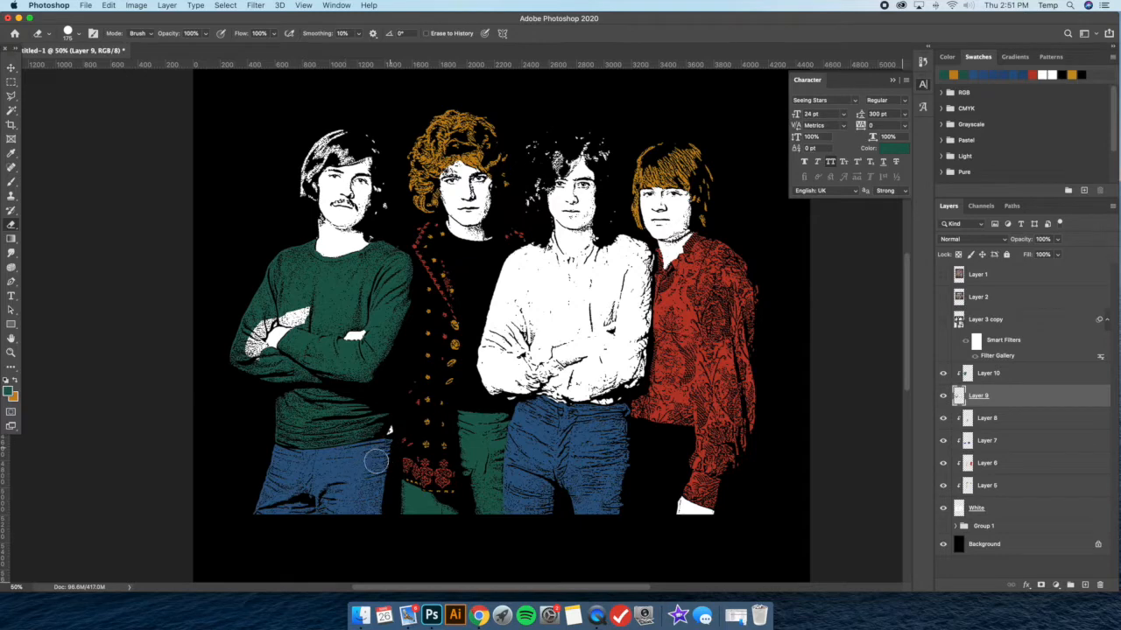
{"action": "left_click", "coordinate": [1033, 375]}
{"action": "key", "text": "b"}
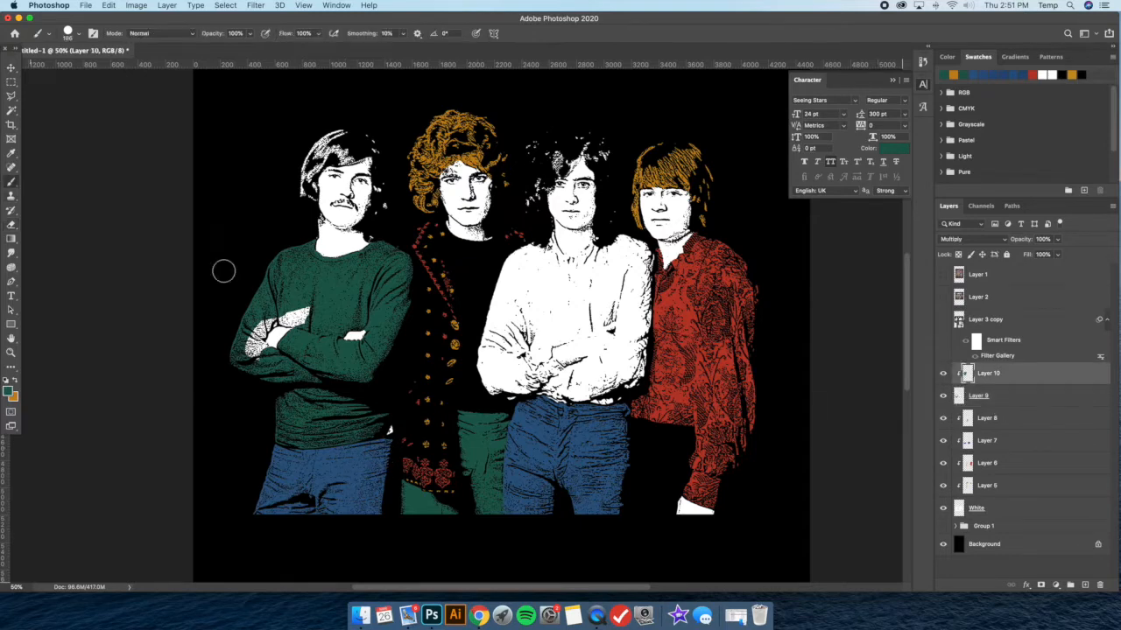
{"action": "mouse_move", "coordinate": [253, 361]}
{"action": "left_mouse_down"}
{"action": "mouse_move", "coordinate": [261, 318]}
{"action": "mouse_move", "coordinate": [306, 306]}
{"action": "left_mouse_up"}
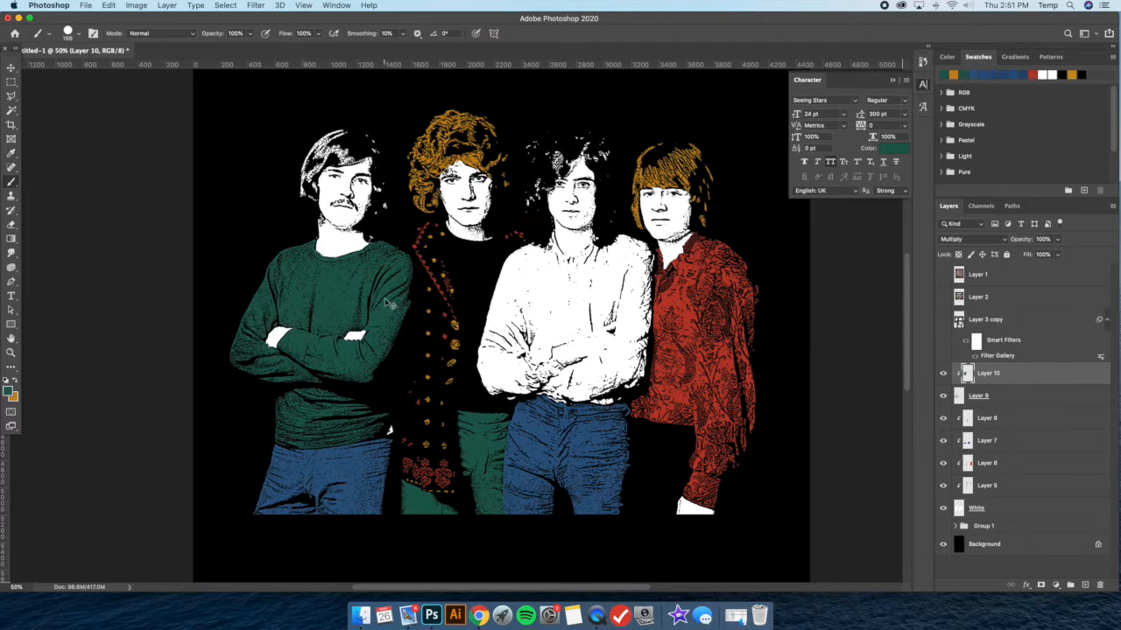
Try painting the third man's white shirt green on Layer 10, using a 70 px brush around his crossed arms
{"action": "key", "text": "super+minus"}
{"action": "key", "text": "super+plus"}
{"action": "mouse_move", "coordinate": [528, 249]}
{"action": "left_mouse_down"}
{"action": "mouse_move", "coordinate": [495, 296]}
{"action": "mouse_move", "coordinate": [501, 329]}
{"action": "mouse_move", "coordinate": [483, 372]}
{"action": "mouse_move", "coordinate": [495, 398]}
{"action": "mouse_move", "coordinate": [512, 393]}
{"action": "mouse_move", "coordinate": [542, 238]}
{"action": "mouse_move", "coordinate": [568, 273]}
{"action": "mouse_move", "coordinate": [635, 247]}
{"action": "mouse_move", "coordinate": [637, 273]}
{"action": "mouse_move", "coordinate": [538, 274]}
{"action": "mouse_move", "coordinate": [524, 392]}
{"action": "mouse_move", "coordinate": [573, 294]}
{"action": "mouse_move", "coordinate": [616, 279]}
{"action": "left_mouse_up"}
{"action": "left_click", "coordinate": [79, 34]}
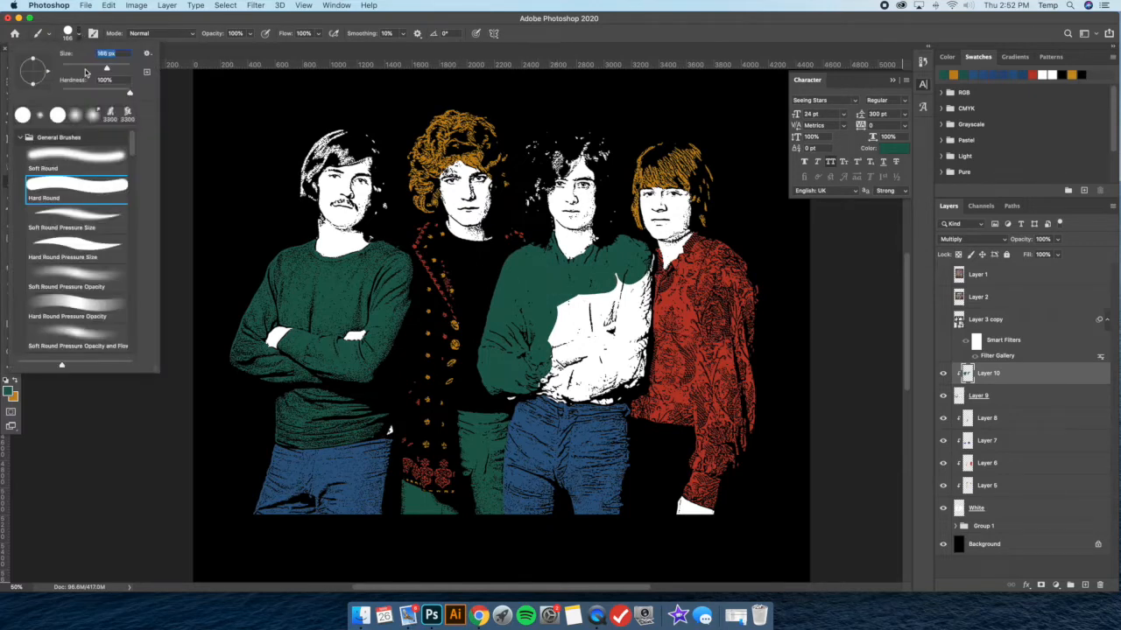
{"action": "key", "text": "Return"}
{"action": "mouse_move", "coordinate": [568, 298]}
{"action": "left_mouse_down"}
{"action": "mouse_move", "coordinate": [549, 341]}
{"action": "mouse_move", "coordinate": [550, 330]}
{"action": "mouse_move", "coordinate": [613, 296]}
{"action": "left_mouse_up"}
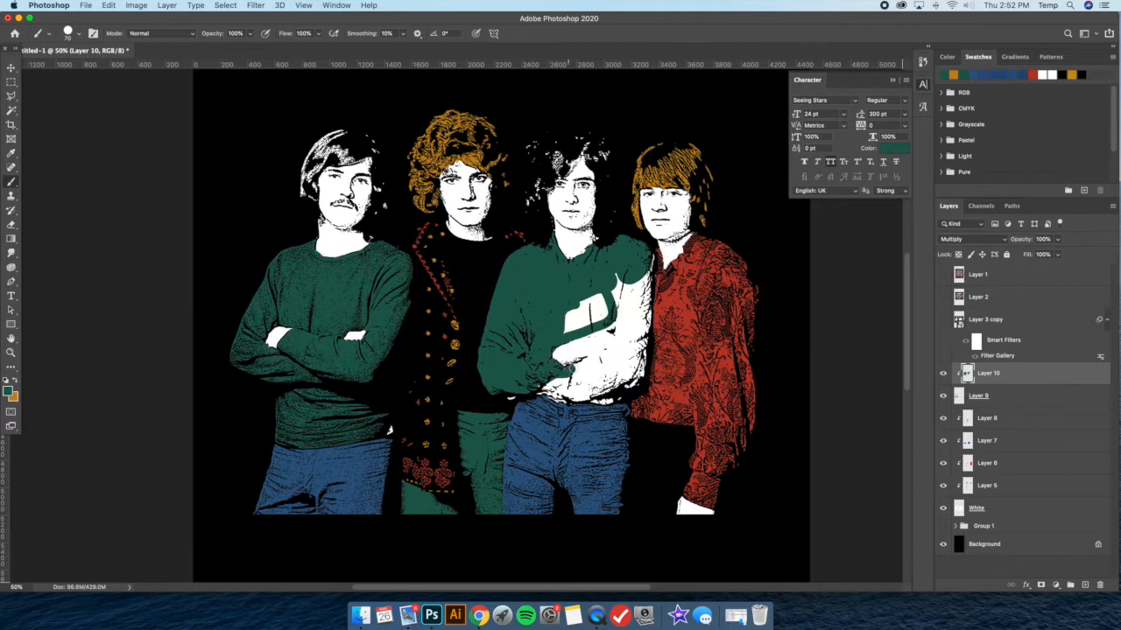
{"action": "left_click_drag", "start_coordinate": [568, 371], "coordinate": [594, 362]}
Show Layer 3 copy, set its Stamp filter's Light/Dark Balance to 48, and check the layer shown and hidden
{"action": "left_click", "coordinate": [12, 67]}
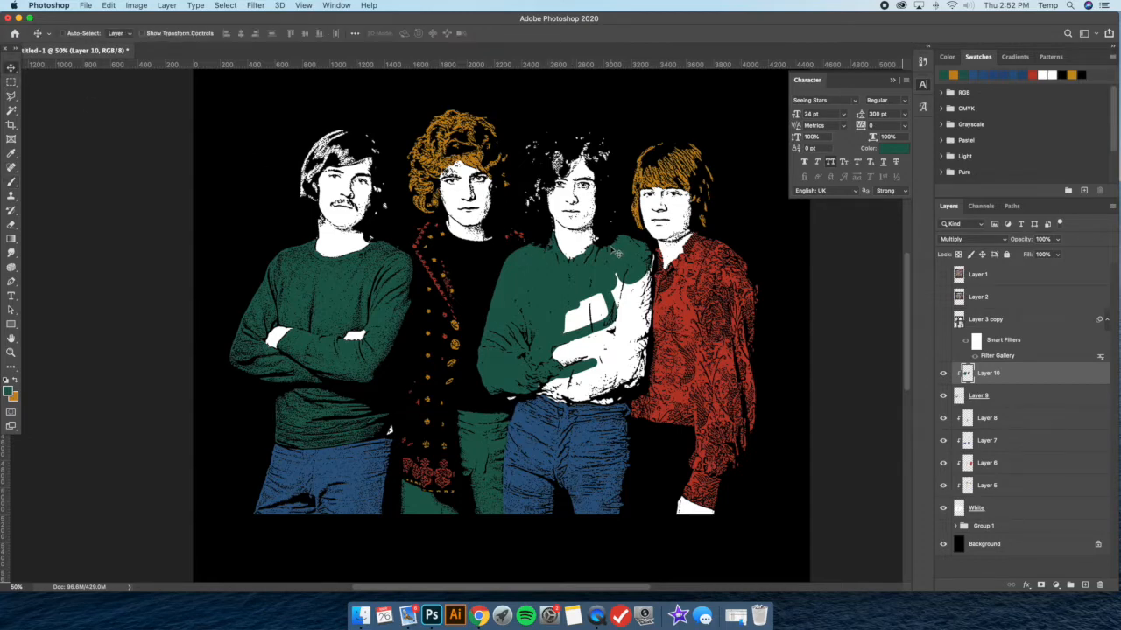
{"action": "left_click", "coordinate": [995, 324]}
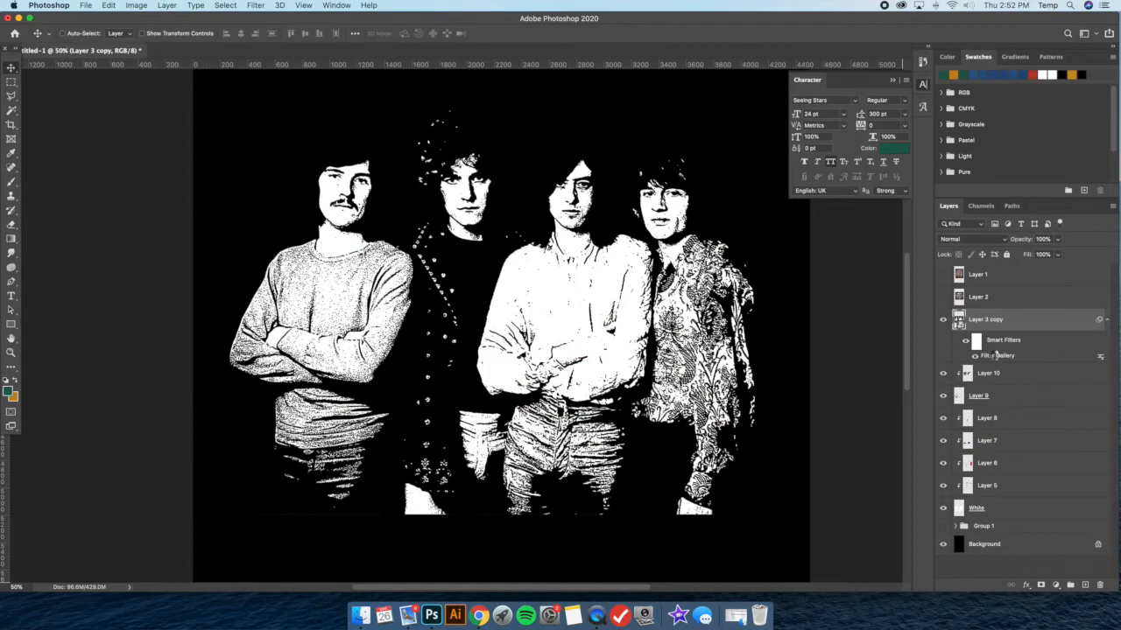
{"action": "double_click", "coordinate": [996, 357]}
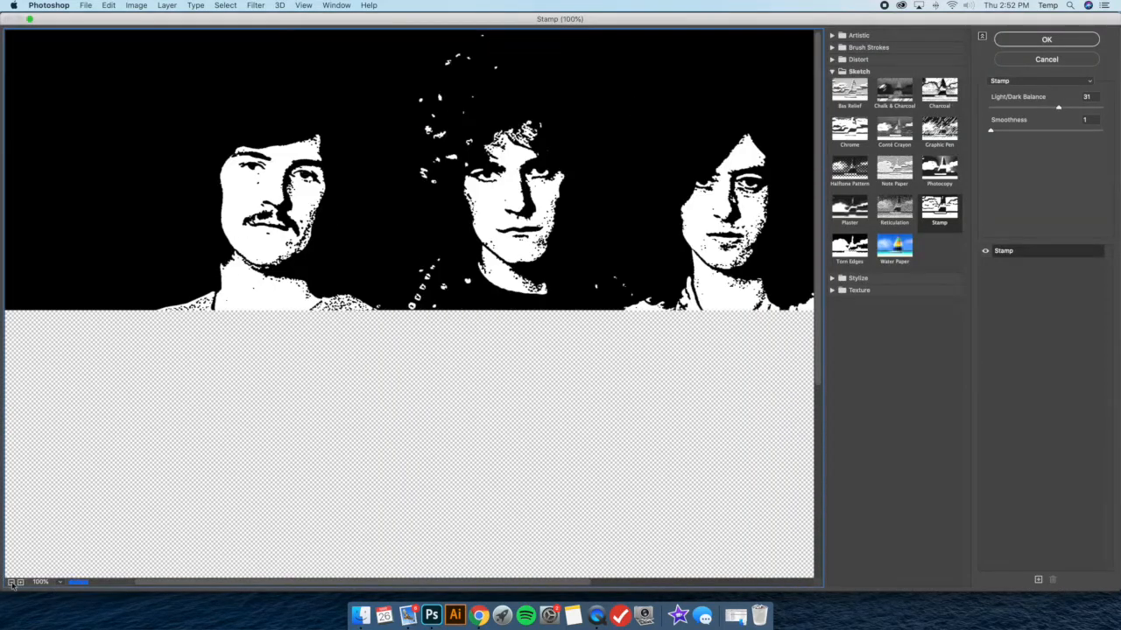
{"action": "left_click", "coordinate": [11, 582]}
{"action": "left_click_drag", "start_coordinate": [1058, 108], "coordinate": [1089, 106]}
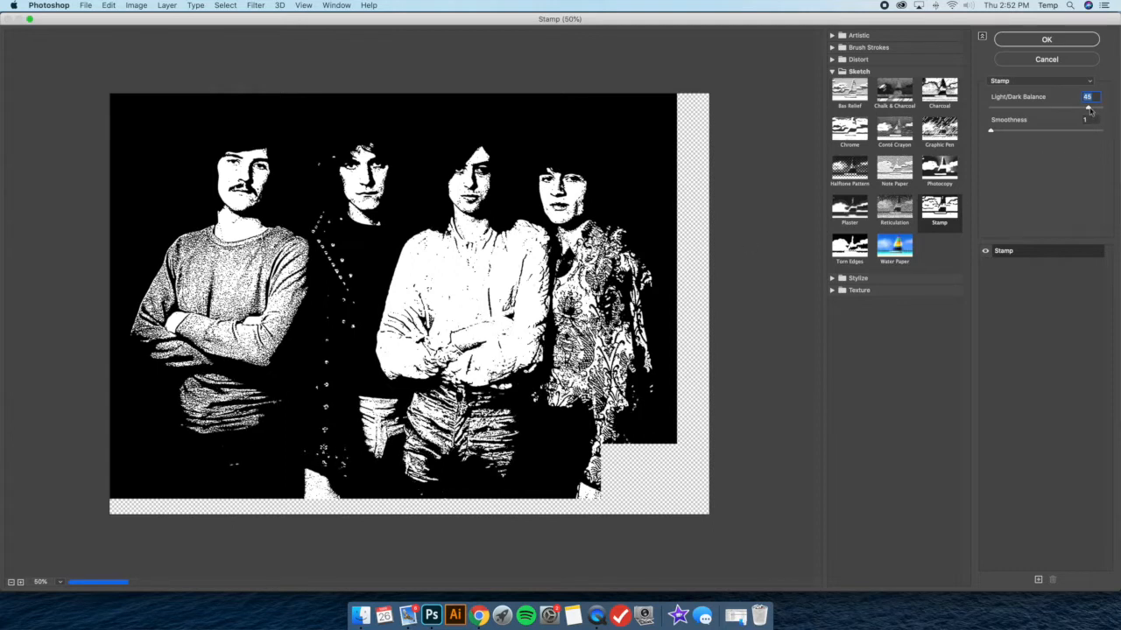
{"action": "left_click_drag", "start_coordinate": [1090, 108], "coordinate": [1099, 109]}
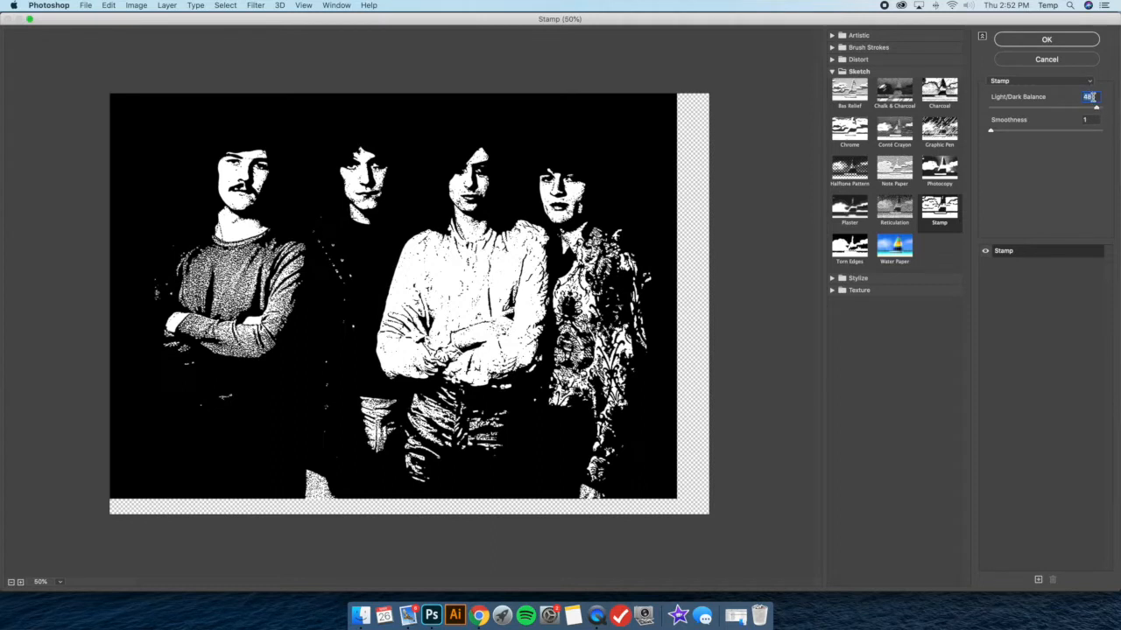
{"action": "type", "text": "49"}
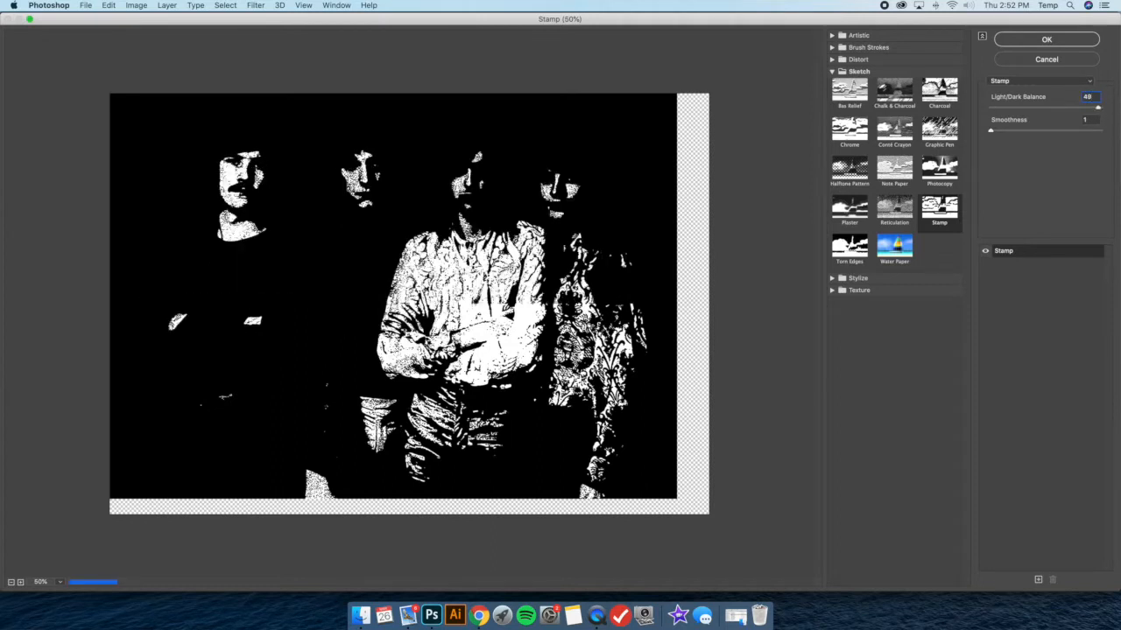
{"action": "key", "text": "BackSpace"}
{"action": "type", "text": "8"}
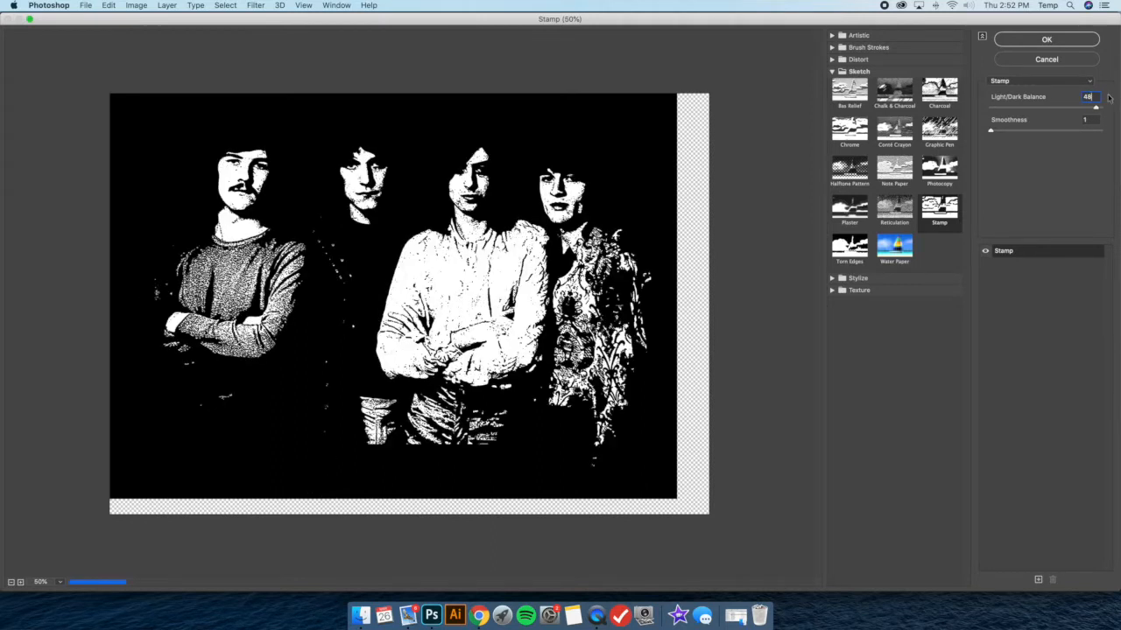
{"action": "key", "text": "Return"}
{"action": "left_click", "coordinate": [943, 319]}
{"action": "left_click", "coordinate": [943, 320]}
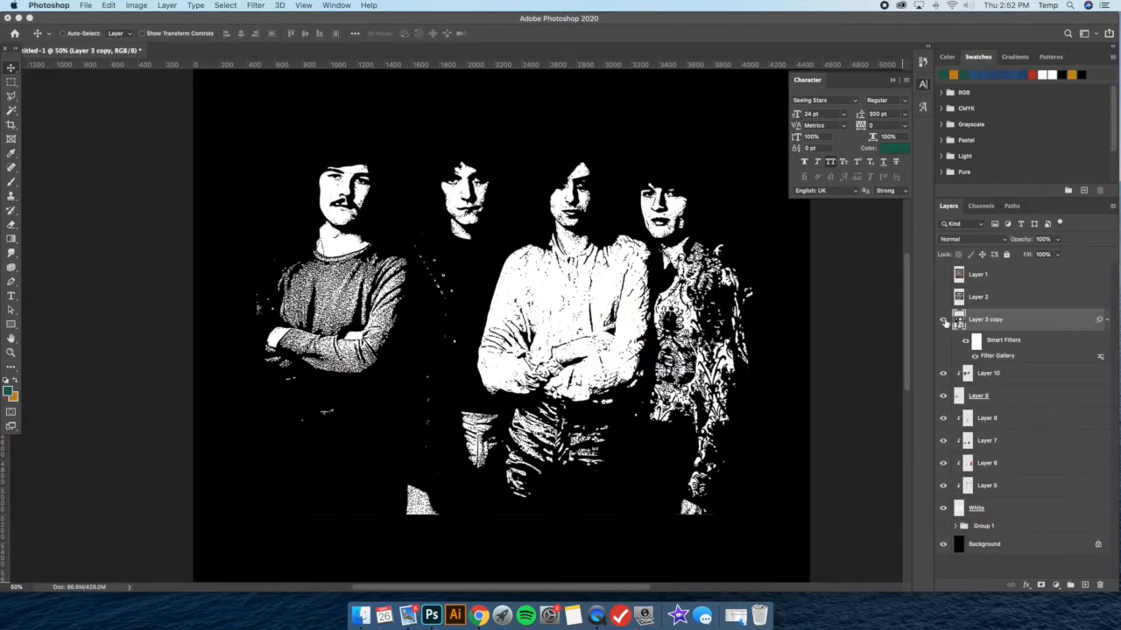
Select the third man's shirt on Layer 3 copy with a Polygonal Lasso outline around the torso and arms
{"action": "left_click", "coordinate": [11, 98]}
{"action": "left_click", "coordinate": [530, 240]}
{"action": "left_click", "coordinate": [501, 258]}
{"action": "left_click", "coordinate": [469, 359]}
{"action": "left_click", "coordinate": [487, 395]}
{"action": "left_click", "coordinate": [532, 406]}
{"action": "left_click", "coordinate": [545, 402]}
{"action": "left_click", "coordinate": [591, 411]}
{"action": "left_click", "coordinate": [618, 412]}
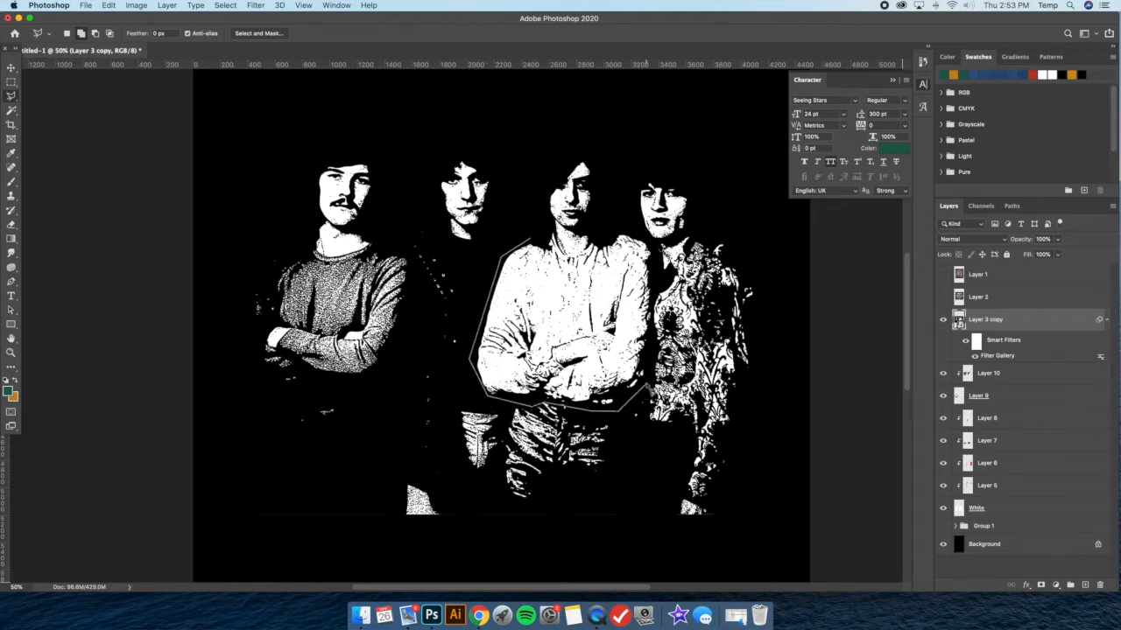
{"action": "left_click", "coordinate": [648, 383]}
{"action": "scroll", "coordinate": [652, 322], "scroll_direction": "up", "scroll_amount": 2}
{"action": "left_click", "coordinate": [654, 315]}
{"action": "left_click", "coordinate": [646, 267]}
{"action": "left_click", "coordinate": [624, 253]}
{"action": "double_click", "coordinate": [550, 252]}
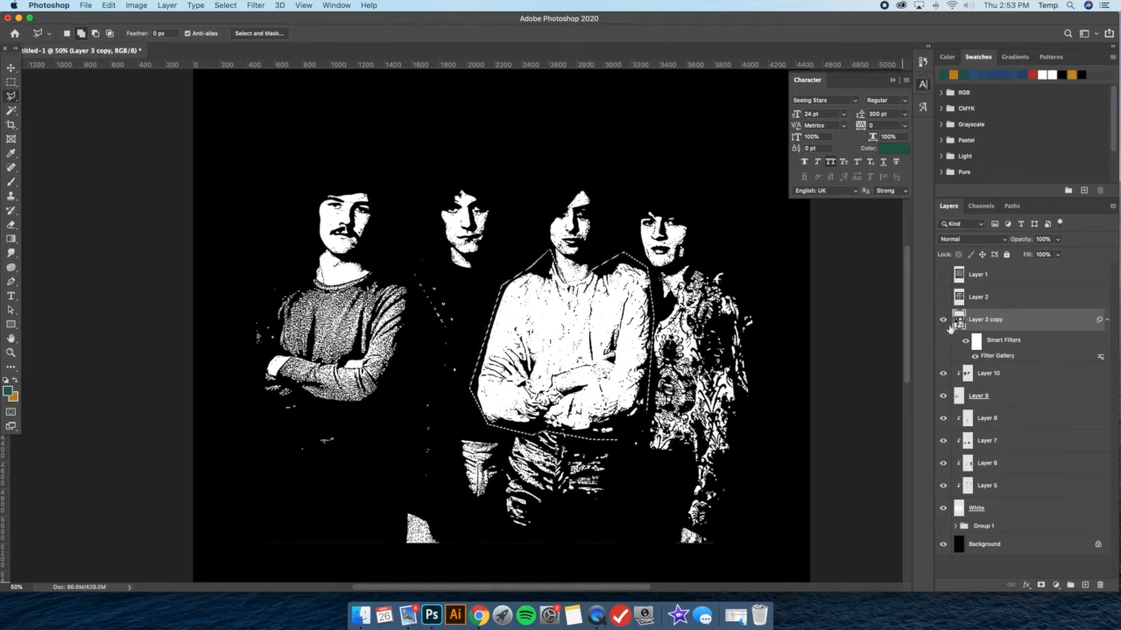
Copy the selected shirt to a new layer, hide Layer 3 copy, and place the visible new layer directly above Layer 10
{"action": "key", "text": "ctrl+j"}
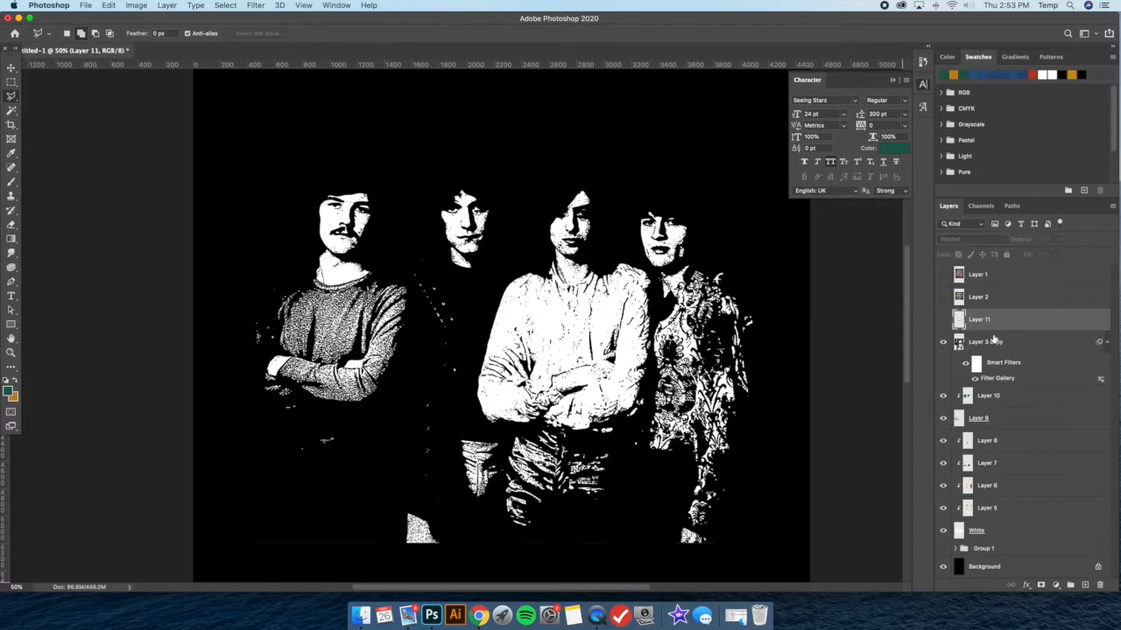
{"action": "left_click", "coordinate": [995, 344]}
{"action": "left_click", "coordinate": [943, 342]}
{"action": "left_click", "coordinate": [943, 320]}
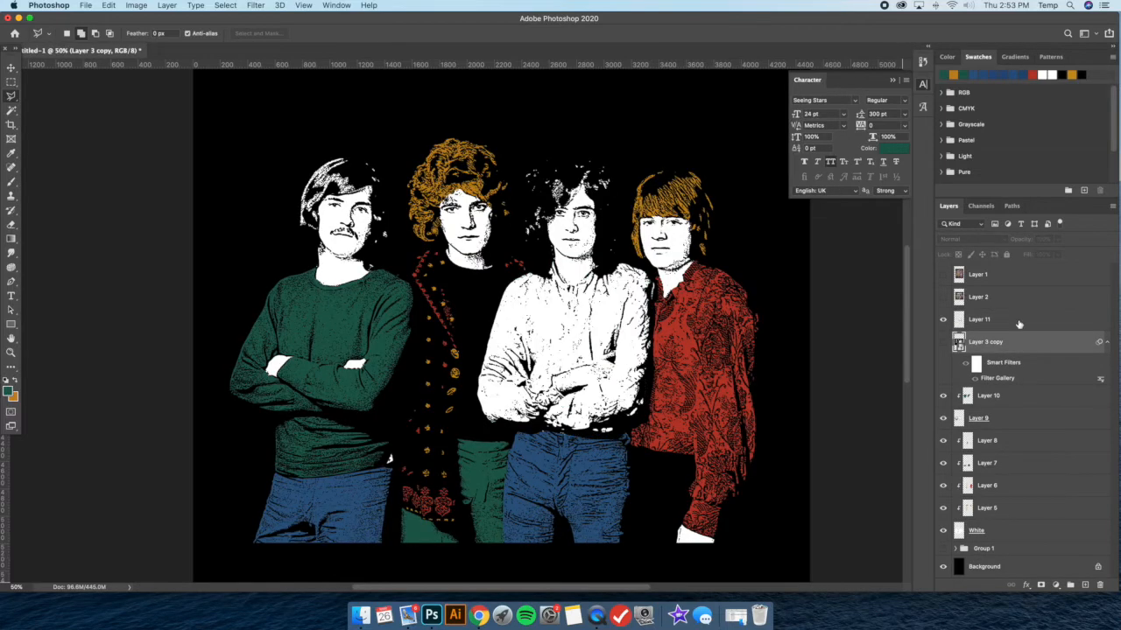
{"action": "left_click", "coordinate": [1020, 324]}
{"action": "left_click_drag", "start_coordinate": [1050, 323], "coordinate": [1032, 384]}
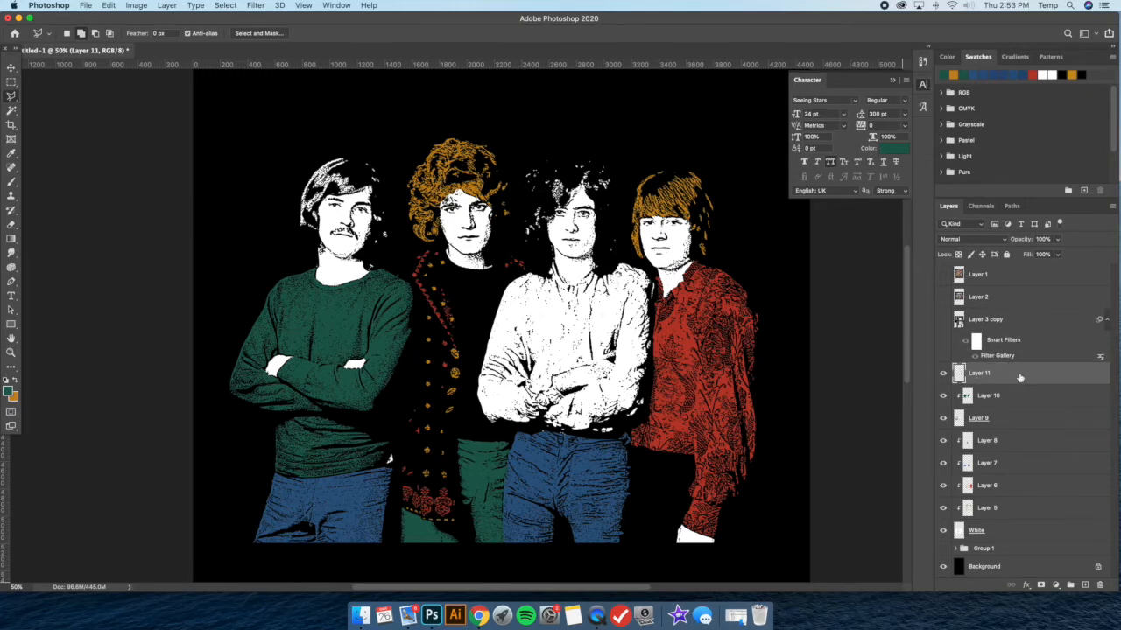
{"action": "left_click", "coordinate": [943, 374]}
{"action": "left_click", "coordinate": [943, 374]}
Delete the green paint over the third man's shirt from Layer 10, deselect, and show Layer 11 again
{"action": "left_click", "coordinate": [988, 395]}
{"action": "left_click", "coordinate": [943, 374]}
{"action": "left_click", "coordinate": [12, 82]}
{"action": "left_click_drag", "start_coordinate": [469, 169], "coordinate": [731, 476]}
{"action": "key", "text": "Delete"}
{"action": "right_click", "coordinate": [658, 286]}
{"action": "left_click", "coordinate": [700, 294]}
{"action": "left_click", "coordinate": [943, 373]}
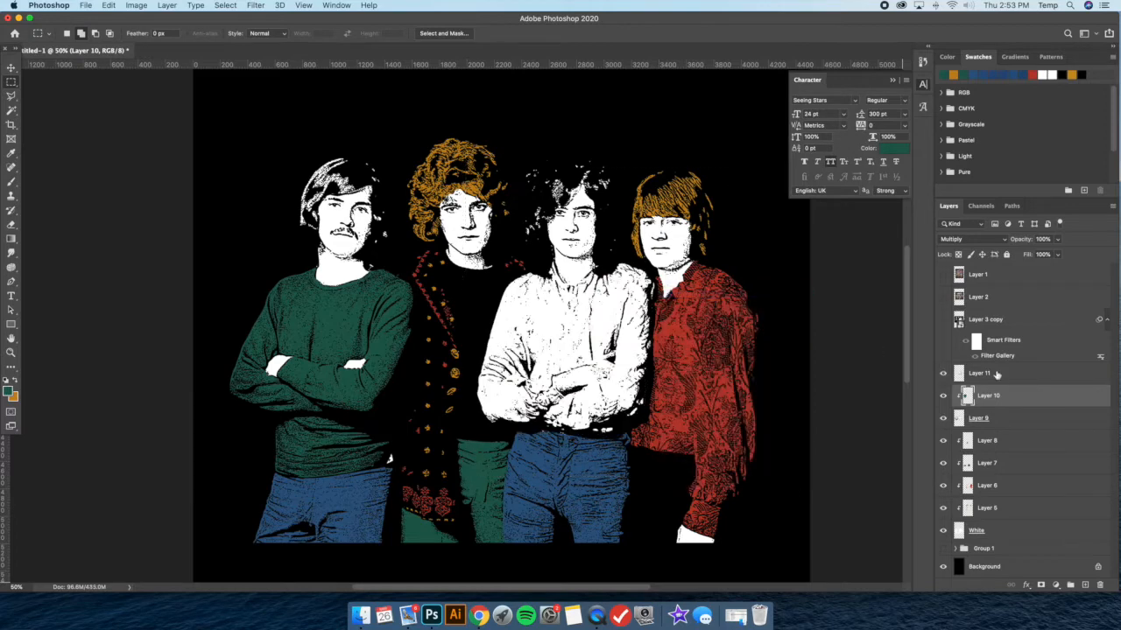
Compare the third man's shirt shading with Layer 11 shown and hidden
{"action": "left_click", "coordinate": [955, 373]}
{"action": "left_click", "coordinate": [943, 374]}
{"action": "left_click", "coordinate": [943, 374]}
{"action": "left_click", "coordinate": [943, 374]}
{"action": "left_click", "coordinate": [943, 374]}
{"action": "left_click", "coordinate": [943, 374]}
{"action": "left_click", "coordinate": [943, 373]}
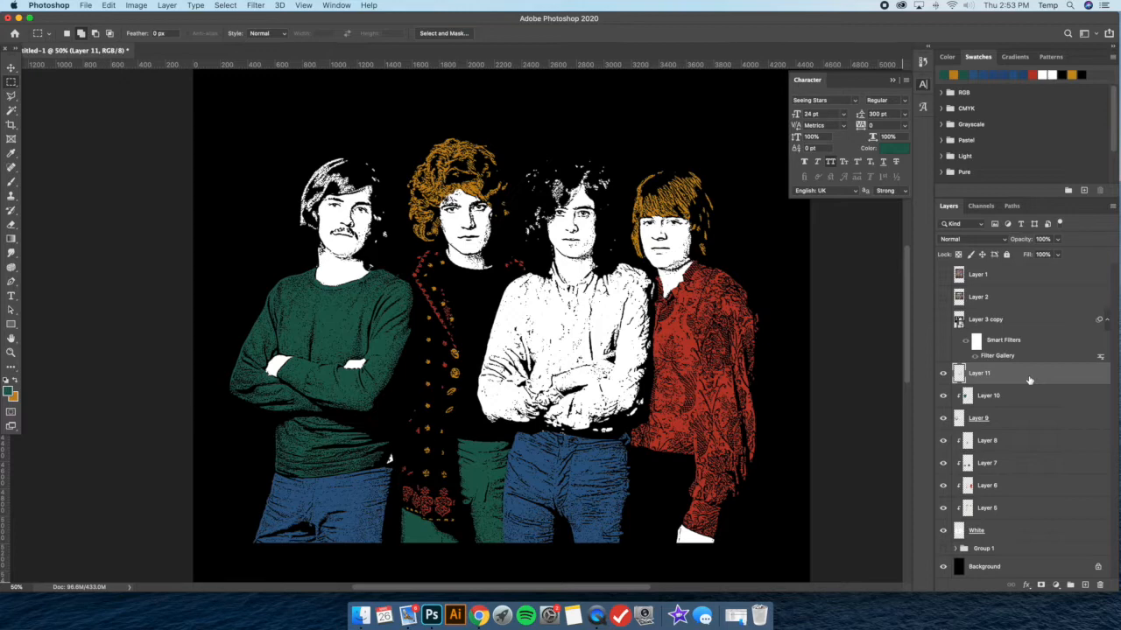
Duplicate Layer 11 and keep both shirt layers visible
{"action": "left_click", "coordinate": [943, 374]}
{"action": "left_click", "coordinate": [943, 374]}
{"action": "key", "text": "super+j"}
{"action": "left_click", "coordinate": [1015, 398]}
{"action": "left_click", "coordinate": [943, 374]}
Add a Color Overlay to Layer 11 copy in the green sampled from the second man's trousers
{"action": "double_click", "coordinate": [1024, 377]}
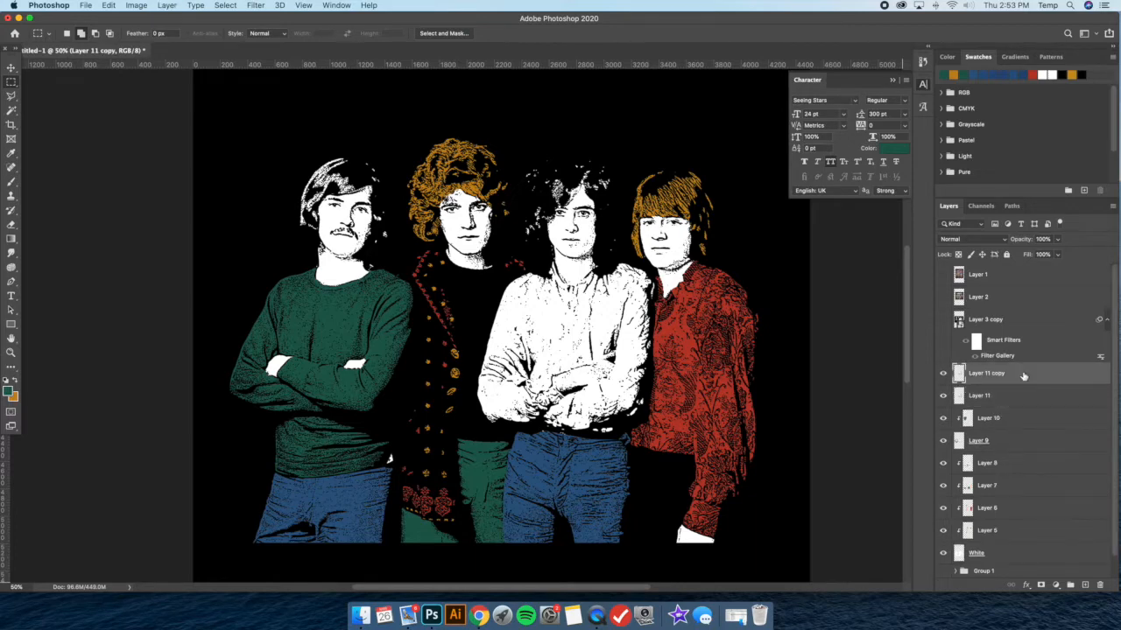
{"action": "left_click", "coordinate": [594, 414]}
{"action": "left_click", "coordinate": [749, 305]}
{"action": "left_click", "coordinate": [744, 336]}
{"action": "left_click_drag", "start_coordinate": [745, 263], "coordinate": [861, 272]}
{"action": "left_click", "coordinate": [909, 311]}
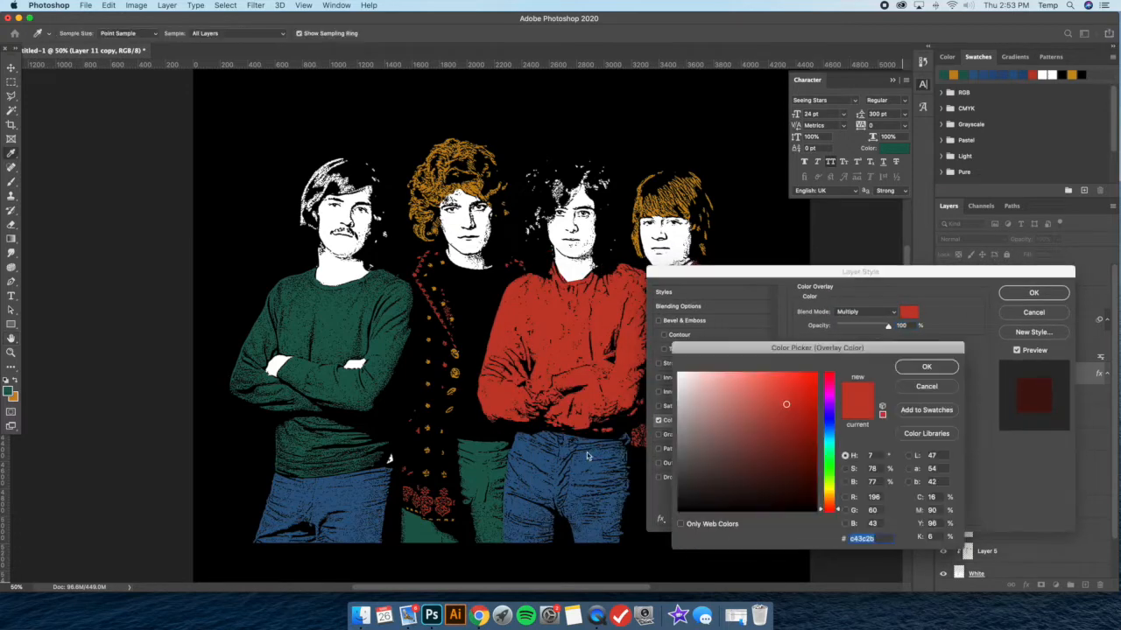
{"action": "left_click", "coordinate": [480, 447]}
{"action": "left_click", "coordinate": [926, 367]}
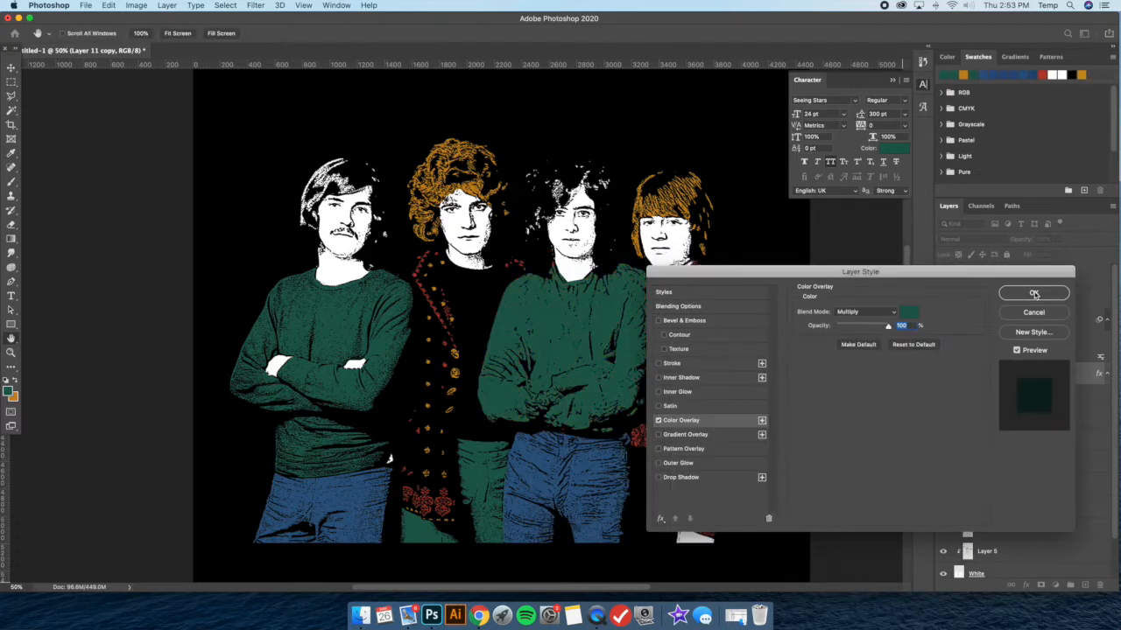
{"action": "left_click", "coordinate": [1033, 293]}
Erase the green overlay from the fingers of the third man's visible hand on Layer 11 copy, using a 20 px hard round eraser
{"action": "key", "text": "e"}
{"action": "key", "text": "super+equal"}
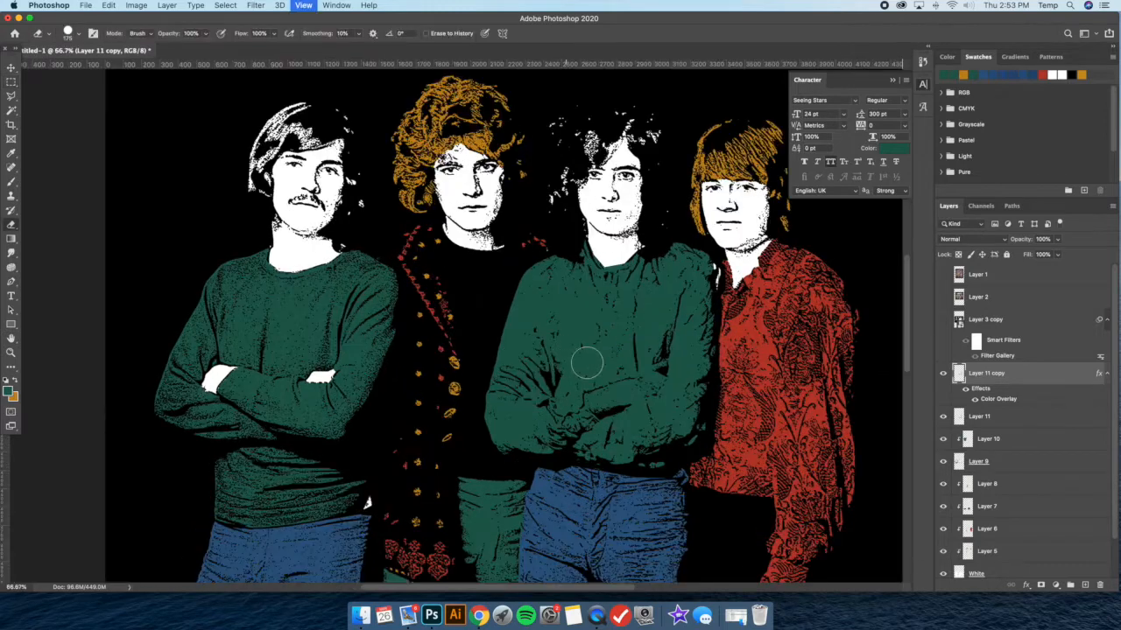
{"action": "left_click", "coordinate": [79, 35]}
{"action": "left_click_drag", "start_coordinate": [78, 67], "coordinate": [67, 68]}
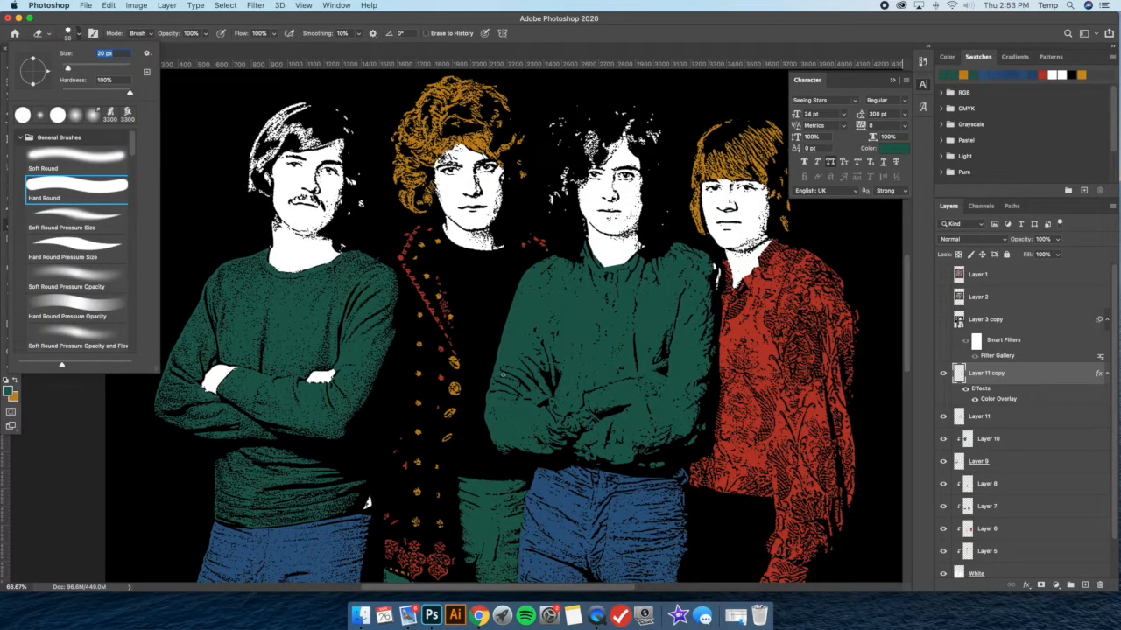
{"action": "key", "text": "Return"}
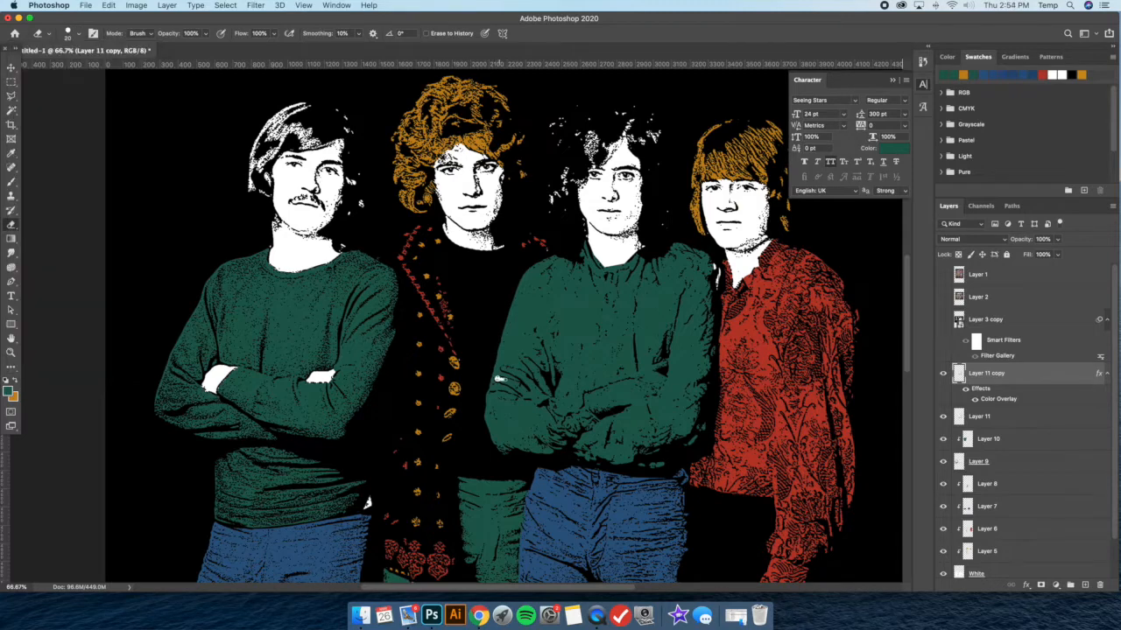
{"action": "left_click_drag", "start_coordinate": [506, 369], "coordinate": [525, 379]}
{"action": "left_click_drag", "start_coordinate": [517, 384], "coordinate": [524, 390]}
{"action": "left_click_drag", "start_coordinate": [526, 385], "coordinate": [545, 400]}
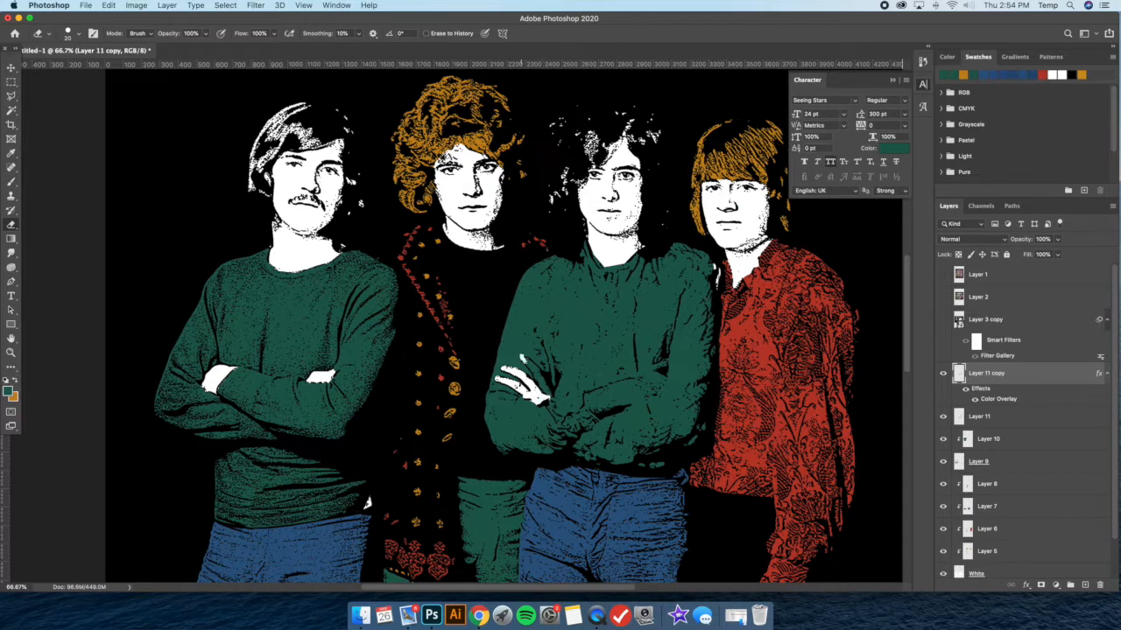
{"action": "left_click_drag", "start_coordinate": [529, 360], "coordinate": [548, 393]}
Erase the green from the third man's other hand and wrist across his folded arms on Layer 11 copy
{"action": "mouse_move", "coordinate": [585, 397]}
{"action": "left_mouse_down"}
{"action": "mouse_move", "coordinate": [598, 411]}
{"action": "mouse_move", "coordinate": [589, 394]}
{"action": "mouse_move", "coordinate": [605, 394]}
{"action": "mouse_move", "coordinate": [611, 408]}
{"action": "mouse_move", "coordinate": [650, 395]}
{"action": "mouse_move", "coordinate": [610, 387]}
{"action": "mouse_move", "coordinate": [620, 402]}
{"action": "mouse_move", "coordinate": [639, 387]}
{"action": "mouse_move", "coordinate": [620, 399]}
{"action": "left_mouse_up"}
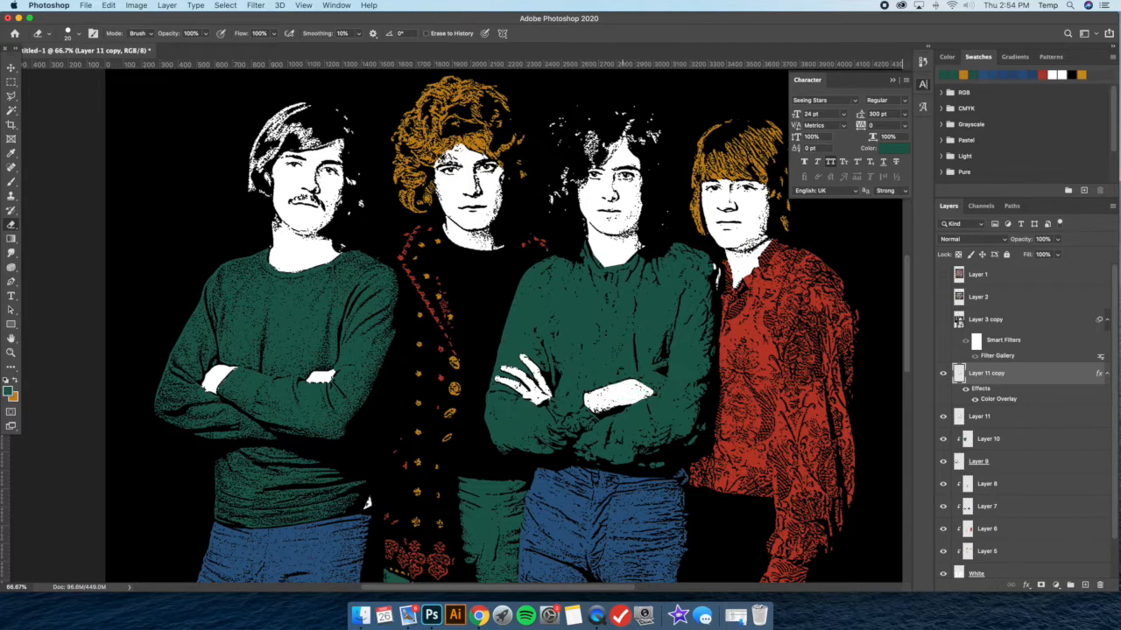
{"action": "mouse_move", "coordinate": [642, 377]}
{"action": "left_mouse_down"}
{"action": "mouse_move", "coordinate": [659, 377]}
{"action": "mouse_move", "coordinate": [646, 389]}
{"action": "mouse_move", "coordinate": [662, 385]}
{"action": "left_mouse_up"}
{"action": "key", "text": "super+minus"}
{"action": "key", "text": "super+minus"}
{"action": "key", "text": "super+equal"}
{"action": "key", "text": "super+equal"}
{"action": "scroll", "coordinate": [647, 281], "scroll_direction": "right", "scroll_amount": 3}
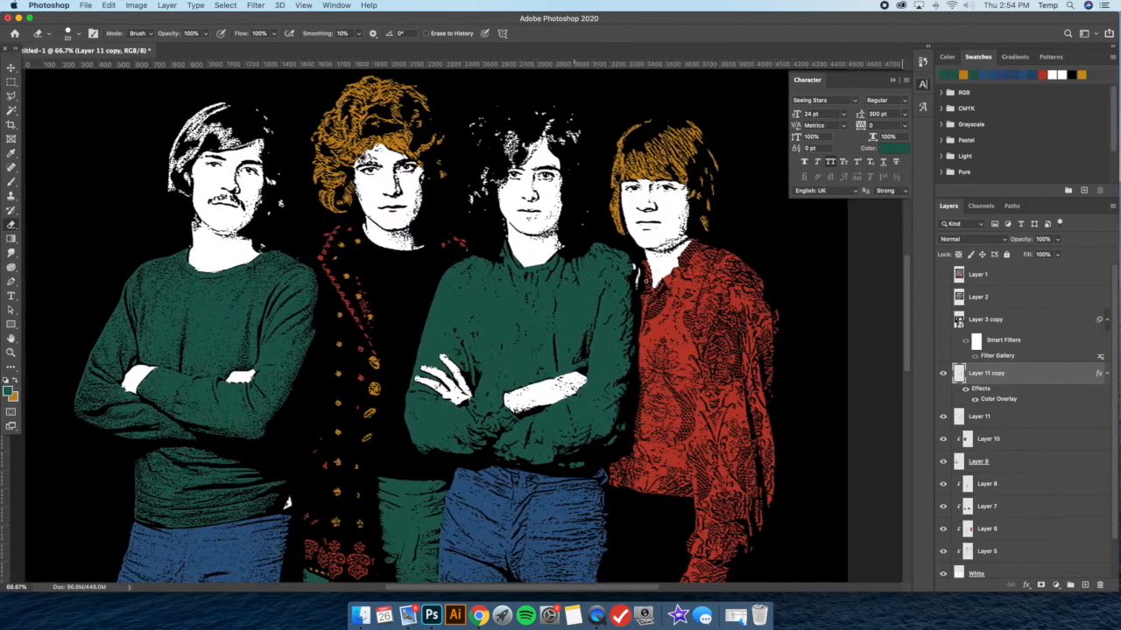
Compare Layer 11 copy hidden and shown, and clean up the erased edge of the third man's wrist beside his sleeve
{"action": "left_click", "coordinate": [943, 373]}
{"action": "left_click", "coordinate": [943, 373]}
{"action": "key", "text": "super+z"}
{"action": "key", "text": "super+minus"}
{"action": "key", "text": "super+minus"}
{"action": "key", "text": "super+plus"}
{"action": "key", "text": "super+plus"}
{"action": "left_click_drag", "start_coordinate": [583, 363], "coordinate": [572, 371]}
{"action": "key", "text": "super+z"}
{"action": "left_click_drag", "start_coordinate": [585, 362], "coordinate": [579, 365]}
{"action": "key", "text": "super+minus"}
{"action": "key", "text": "super+minus"}
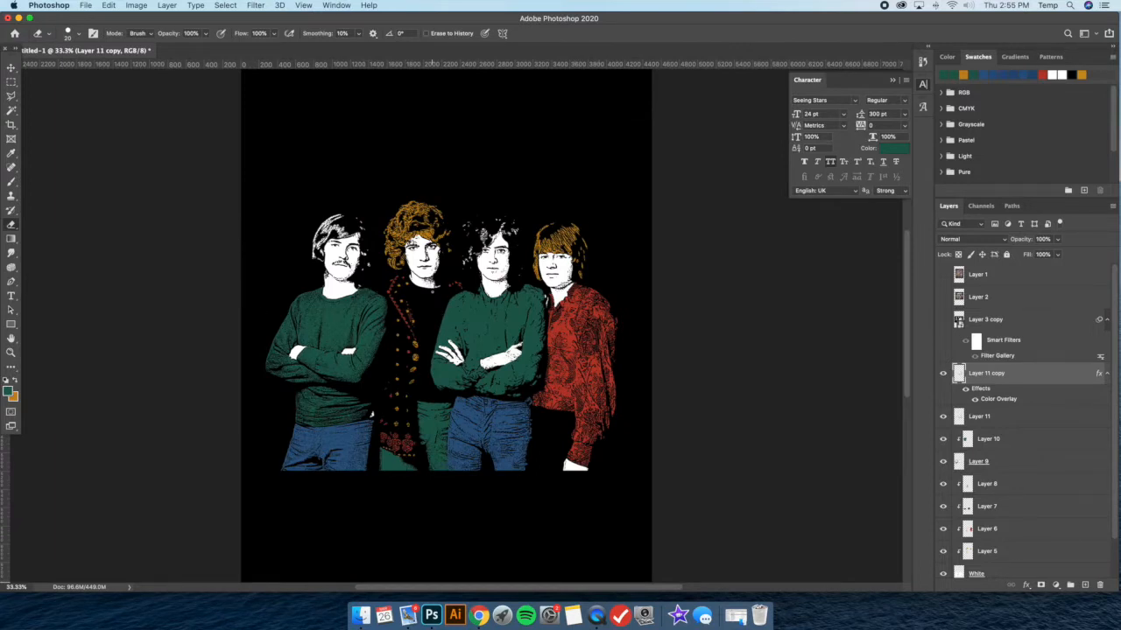
Group all the layers from White up to Layer 11 copy
{"action": "scroll", "coordinate": [1016, 460], "scroll_direction": "down", "scroll_amount": 3}
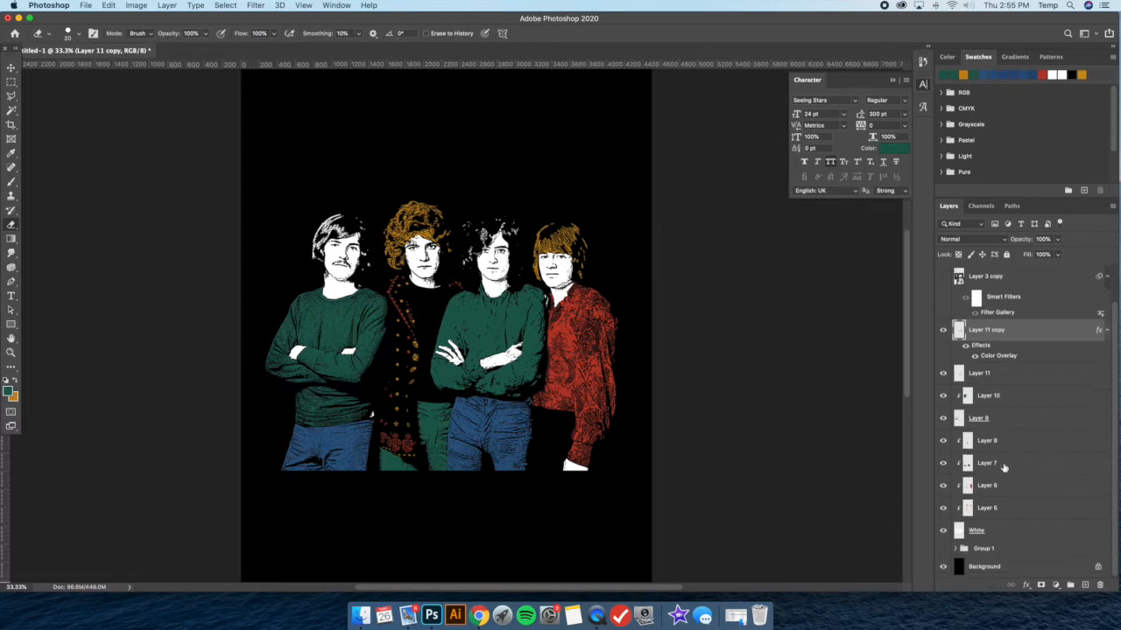
{"action": "scroll", "coordinate": [1006, 365], "scroll_direction": "up", "scroll_amount": 3}
{"action": "scroll", "coordinate": [1007, 400], "scroll_direction": "down", "scroll_amount": 3}
{"action": "scroll", "coordinate": [612, 283], "scroll_direction": "down", "scroll_amount": 1}
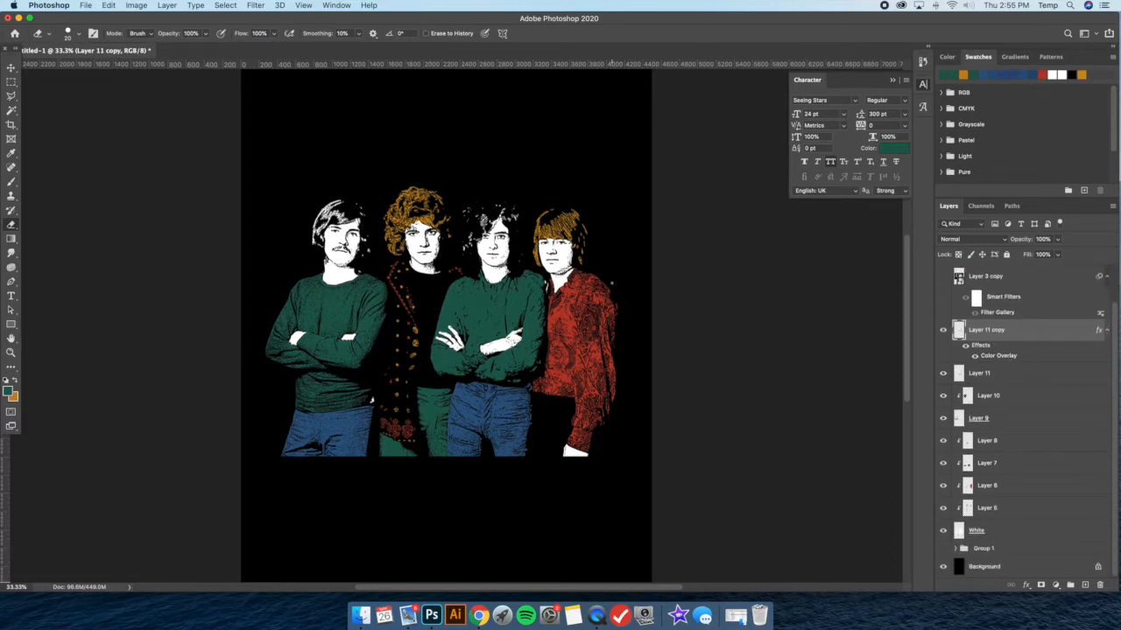
{"action": "left_click", "coordinate": [1013, 531]}
{"action": "left_click", "coordinate": [999, 338], "text": "shift"}
{"action": "key", "text": "super+g"}
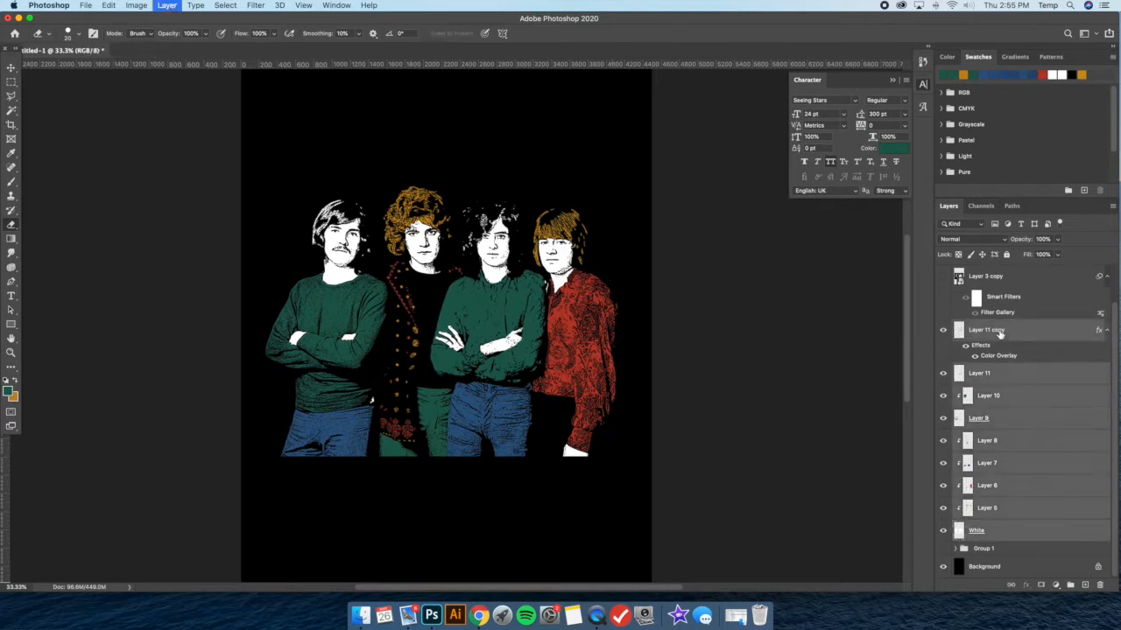
Duplicate Group 2 with the original hidden, and merge the copied group into a single layer
{"action": "key", "text": "super+j"}
{"action": "left_click", "coordinate": [943, 382]}
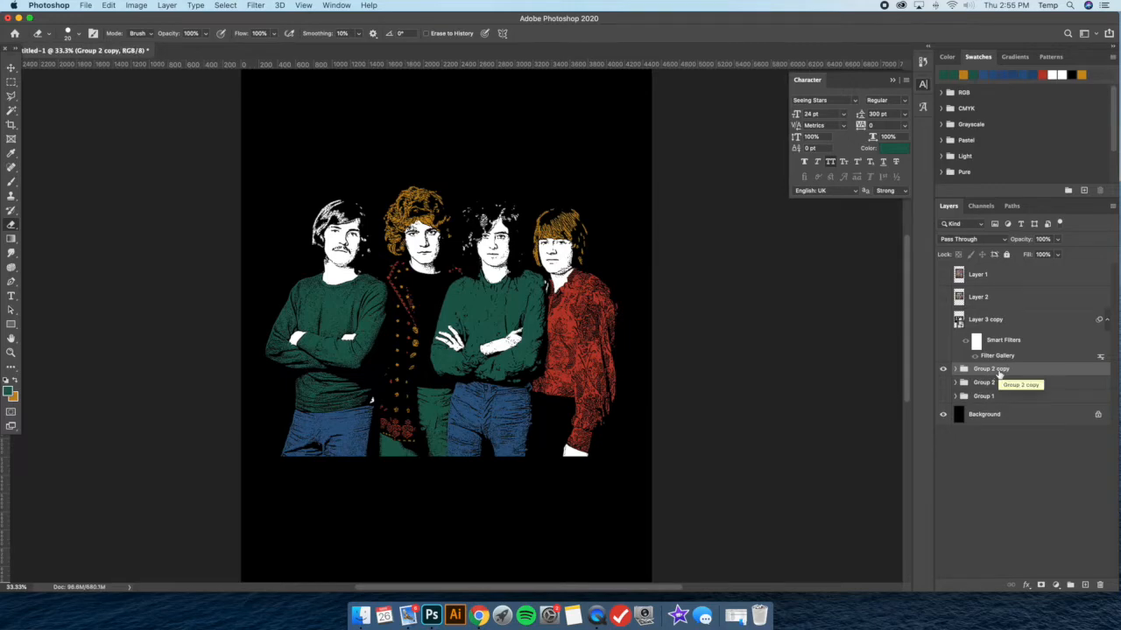
{"action": "right_click", "coordinate": [1019, 378]}
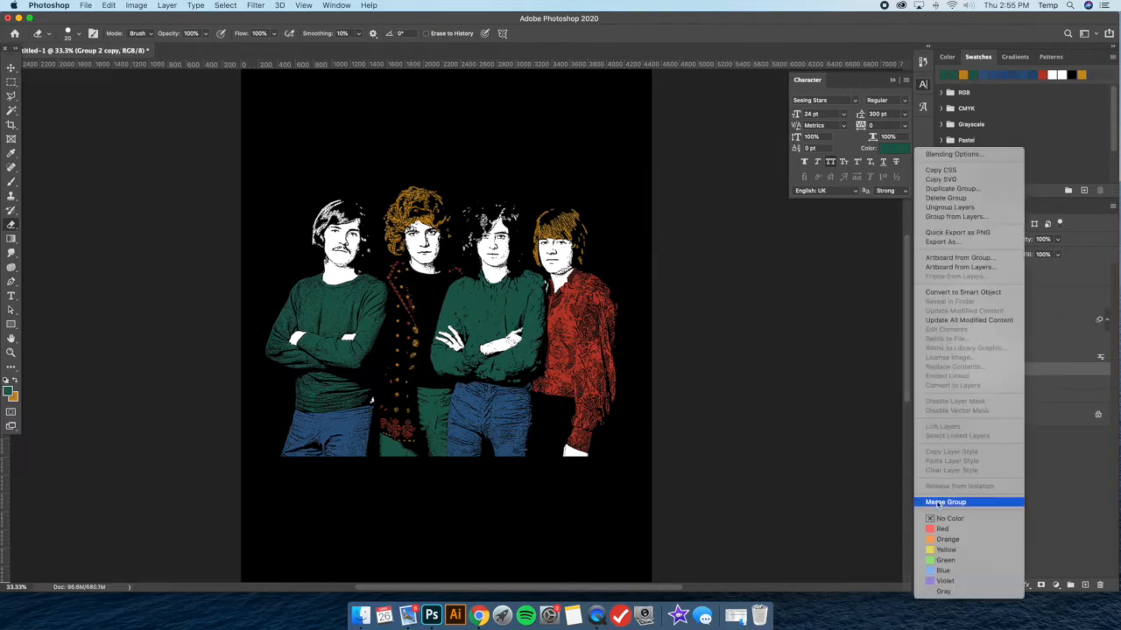
{"action": "left_click", "coordinate": [945, 502]}
Erase the stray white spot beside the first man's sweater hem on the merged layer with a 28 px eraser
{"action": "key", "text": "super+equal"}
{"action": "scroll", "coordinate": [543, 353], "scroll_direction": "left", "scroll_amount": 5}
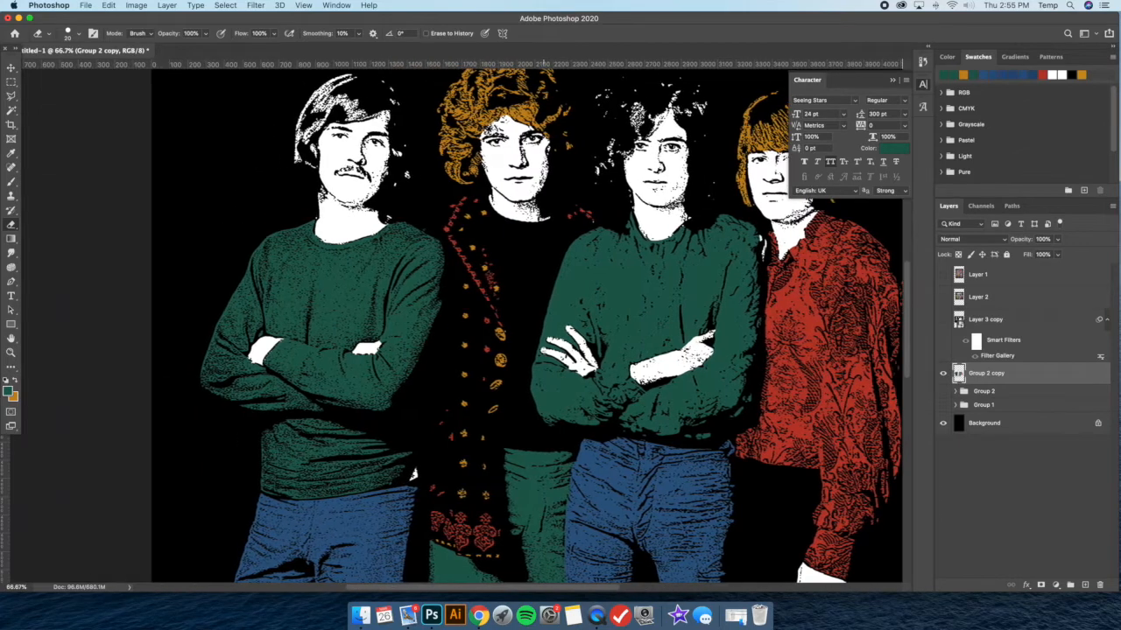
{"action": "scroll", "coordinate": [544, 353], "scroll_direction": "down", "scroll_amount": 4}
{"action": "left_click", "coordinate": [79, 34]}
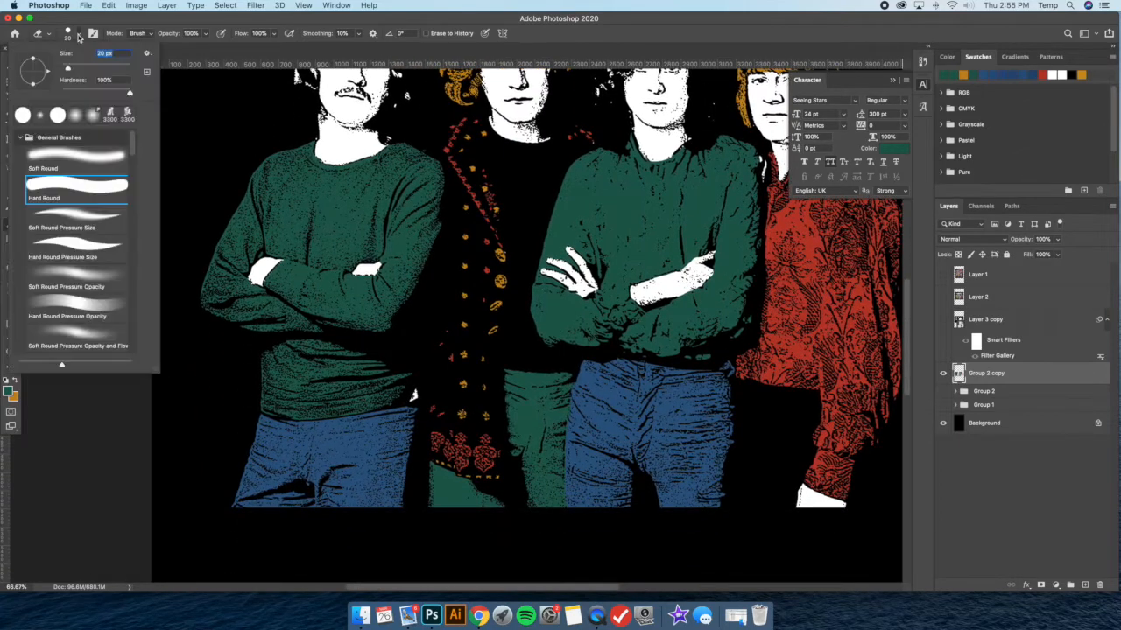
{"action": "left_click_drag", "start_coordinate": [421, 396], "coordinate": [415, 401]}
Erase the stray white marks between the third man's shoulder and the fourth man's collar
{"action": "scroll", "coordinate": [543, 391], "scroll_direction": "right", "scroll_amount": 5}
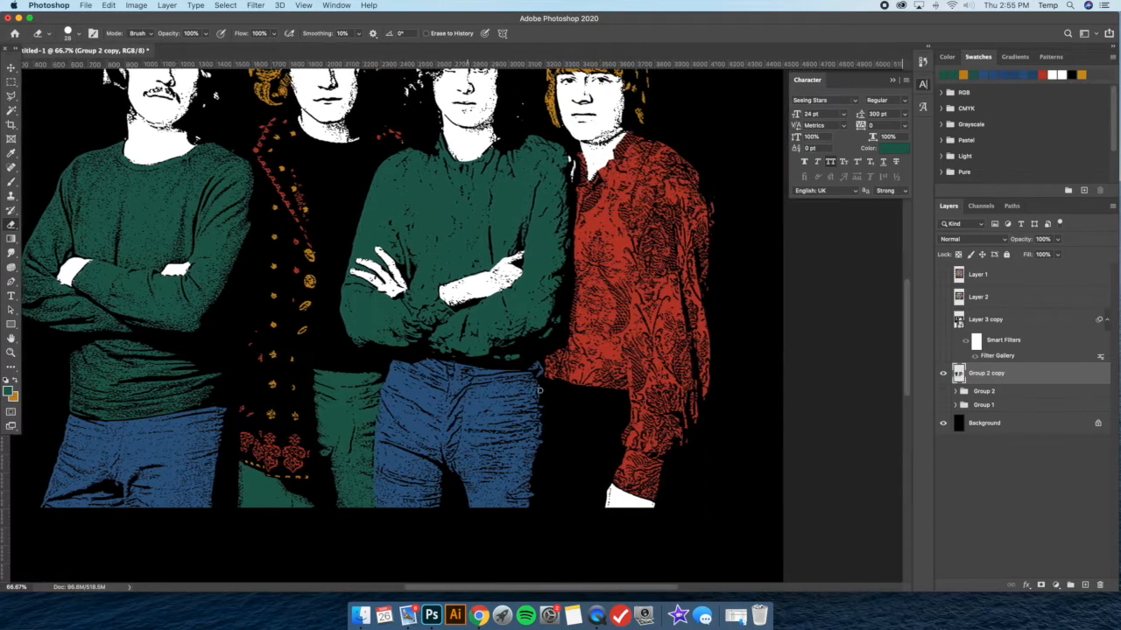
{"action": "scroll", "coordinate": [368, 340], "scroll_direction": "up", "scroll_amount": 2}
{"action": "key", "text": "super+plus"}
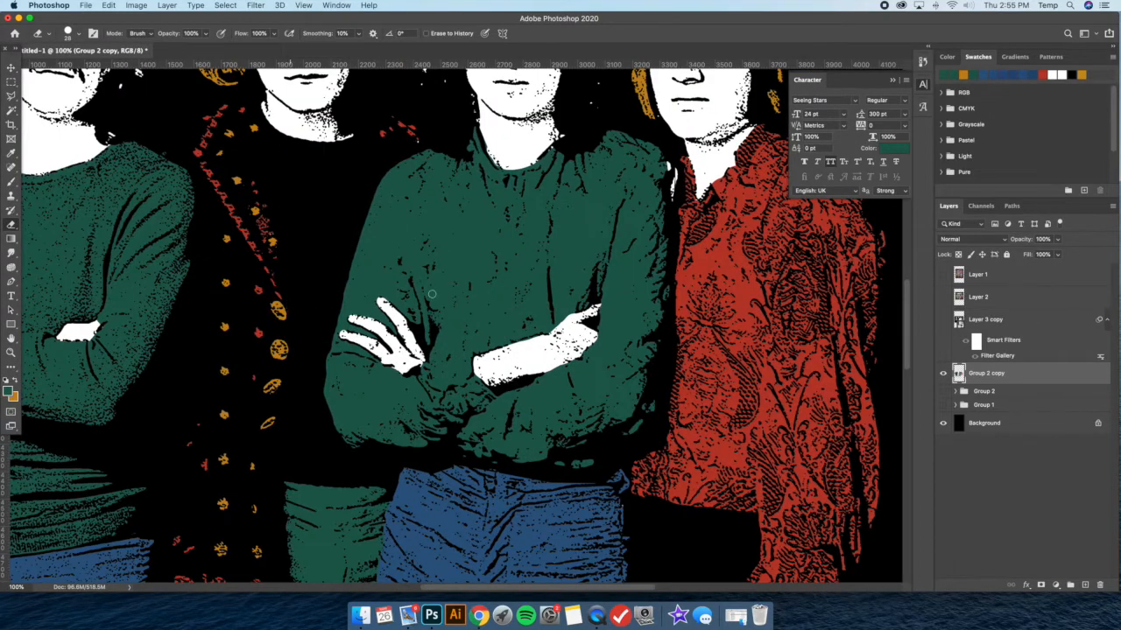
{"action": "scroll", "coordinate": [394, 301], "scroll_direction": "up", "scroll_amount": 3}
{"action": "scroll", "coordinate": [418, 259], "scroll_direction": "right", "scroll_amount": 4}
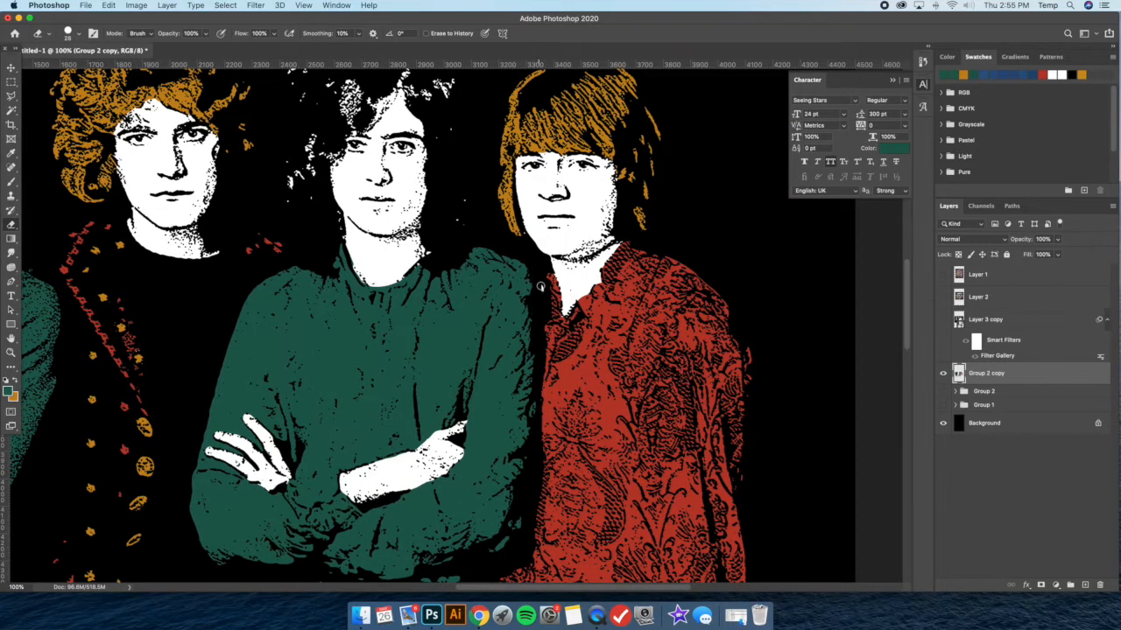
{"action": "scroll", "coordinate": [515, 252], "scroll_direction": "up", "scroll_amount": 2}
{"action": "scroll", "coordinate": [515, 252], "scroll_direction": "left", "scroll_amount": 2}
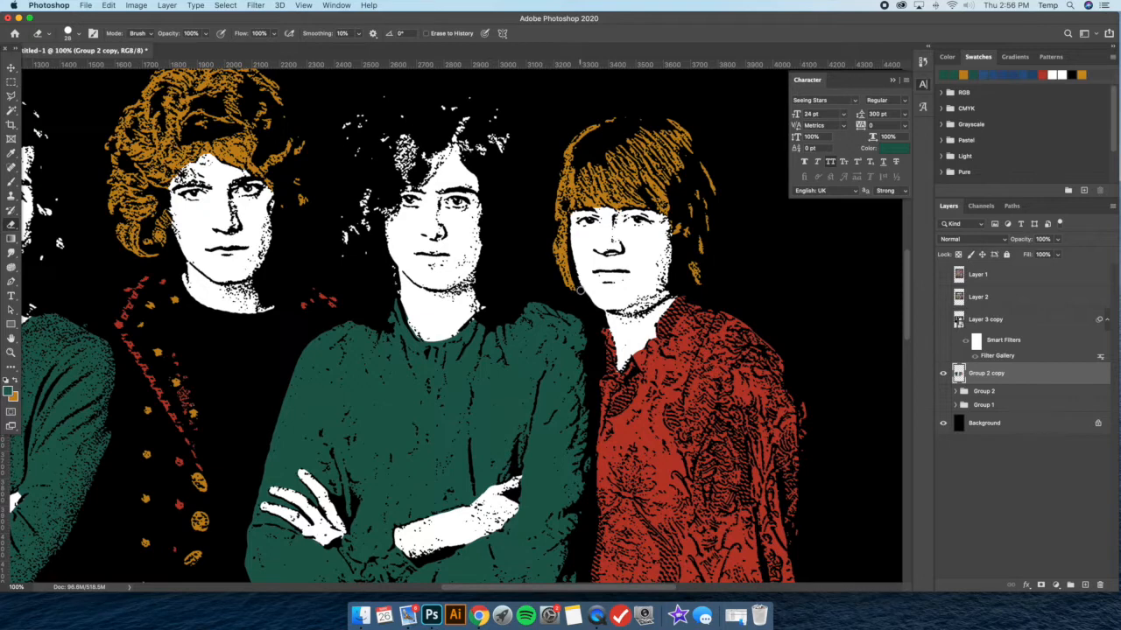
Reduce the eraser to 17 px and remove the stray speck between the fourth man's hair and neck
{"action": "scroll", "coordinate": [593, 312], "scroll_direction": "left", "scroll_amount": 1}
{"action": "scroll", "coordinate": [594, 312], "scroll_direction": "up", "scroll_amount": 1}
{"action": "left_click", "coordinate": [77, 38]}
{"action": "left_click_drag", "start_coordinate": [71, 68], "coordinate": [67, 67]}
{"action": "left_click", "coordinate": [614, 305]}
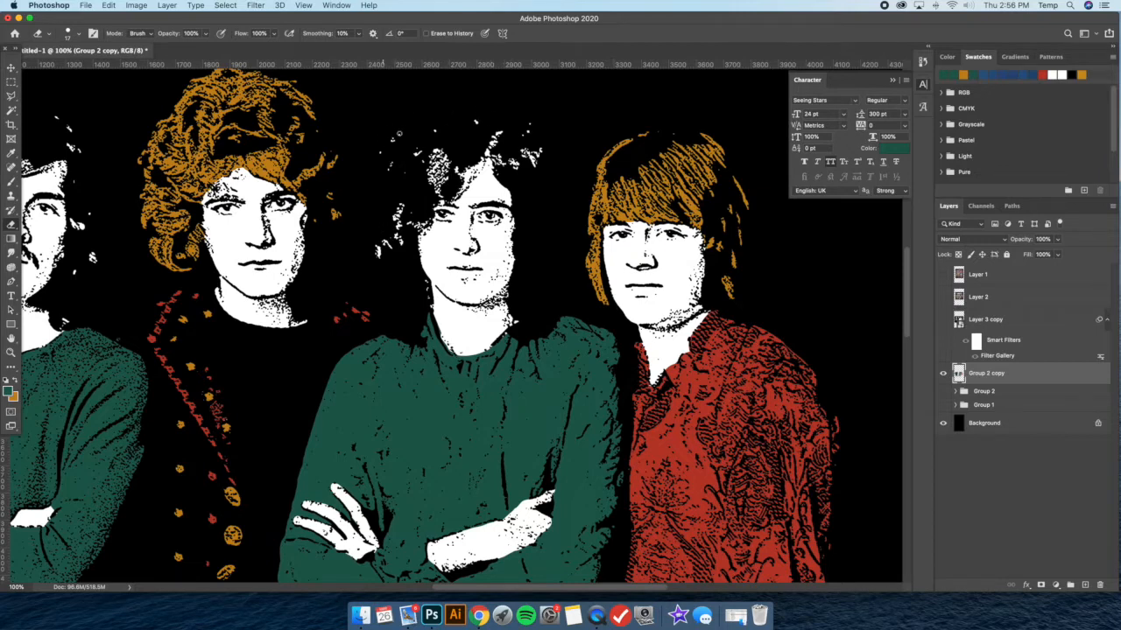
Examine the merged group artwork close up and as a whole for leftover stray marks
{"action": "key", "text": "super+minus"}
{"action": "key", "text": "super+minus"}
{"action": "key", "text": "super+minus"}
{"action": "key", "text": "super+plus"}
{"action": "scroll", "coordinate": [528, 225], "scroll_direction": "left", "scroll_amount": 2}
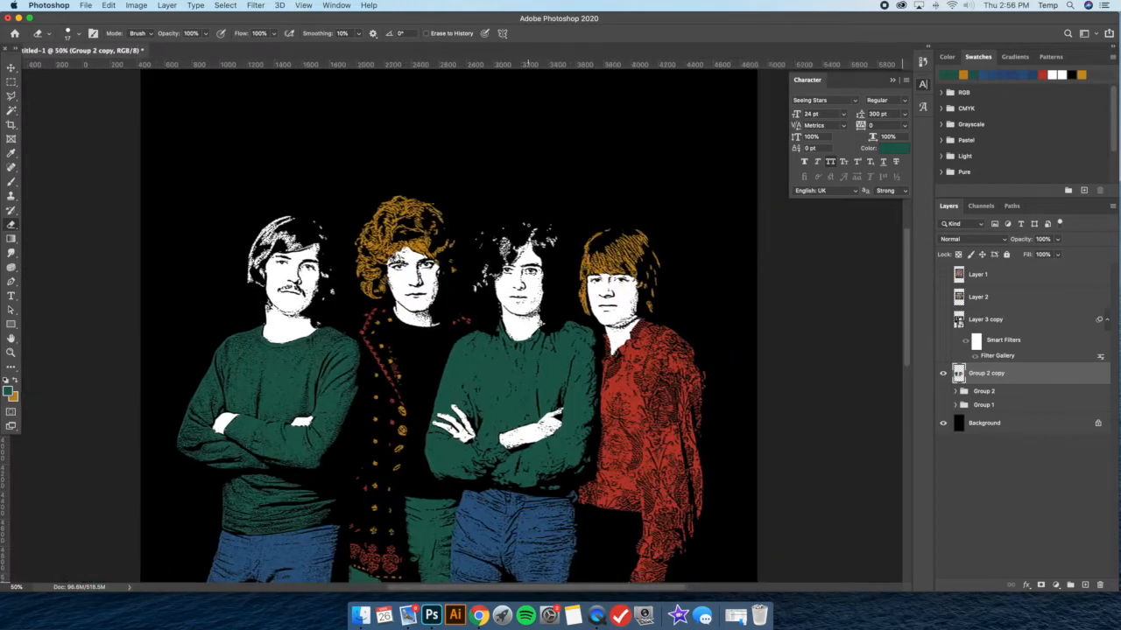
{"action": "scroll", "coordinate": [528, 225], "scroll_direction": "left", "scroll_amount": 2}
{"action": "scroll", "coordinate": [528, 225], "scroll_direction": "down", "scroll_amount": 2}
{"action": "key", "text": "super+minus"}
{"action": "key", "text": "super+plus"}
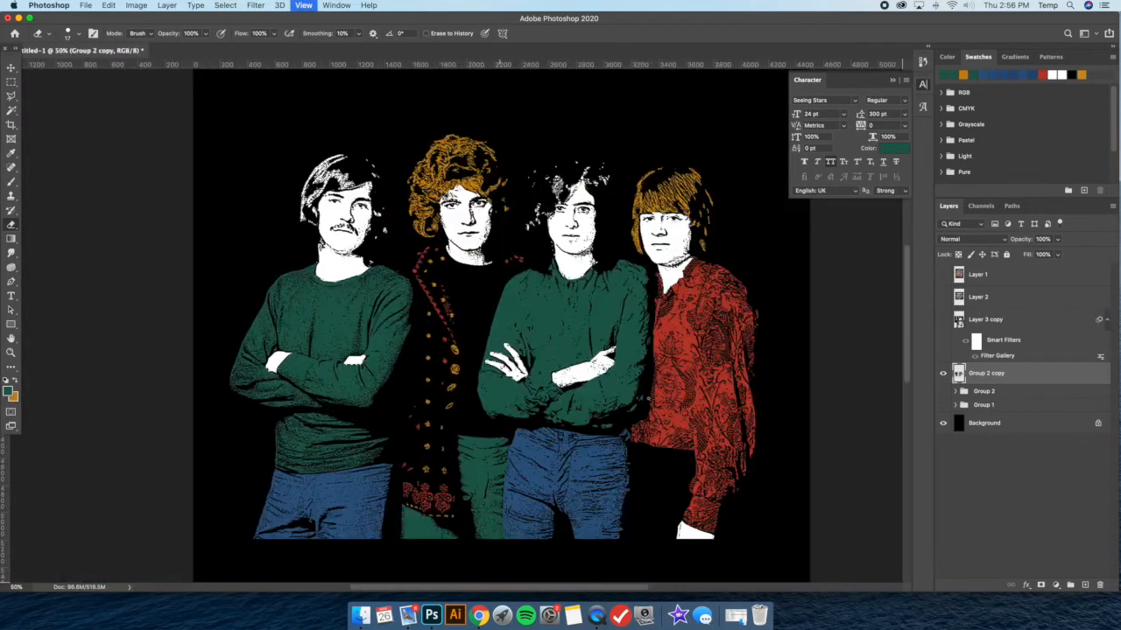
{"action": "key", "text": "super+plus"}
{"action": "scroll", "coordinate": [674, 366], "scroll_direction": "down", "scroll_amount": 3}
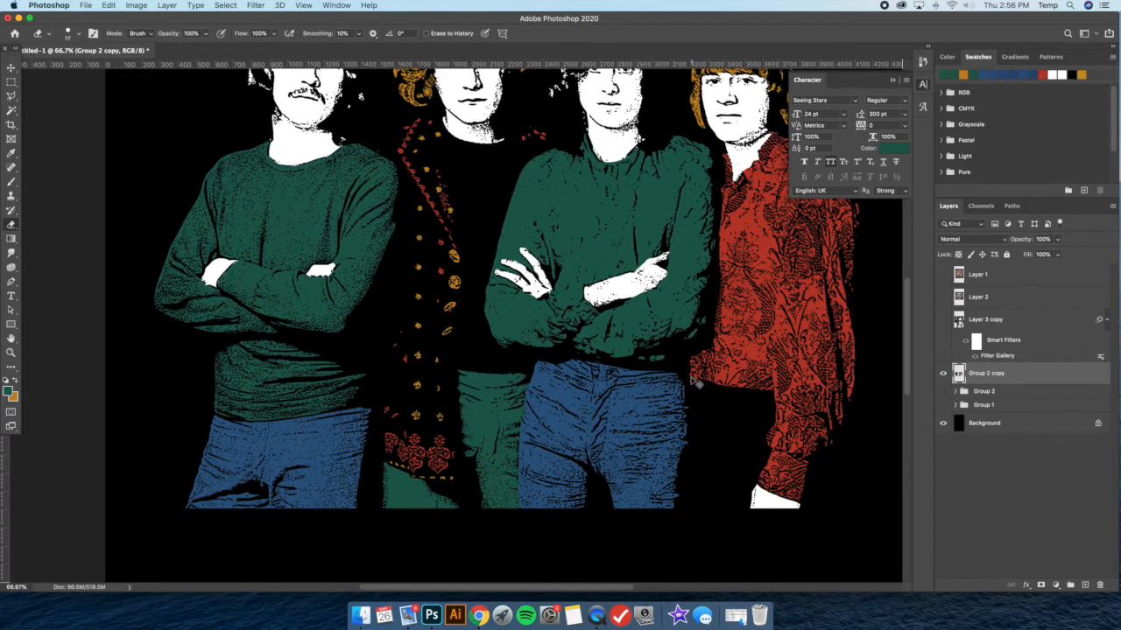
{"action": "key", "text": "super+minus"}
{"action": "key", "text": "super+minus"}
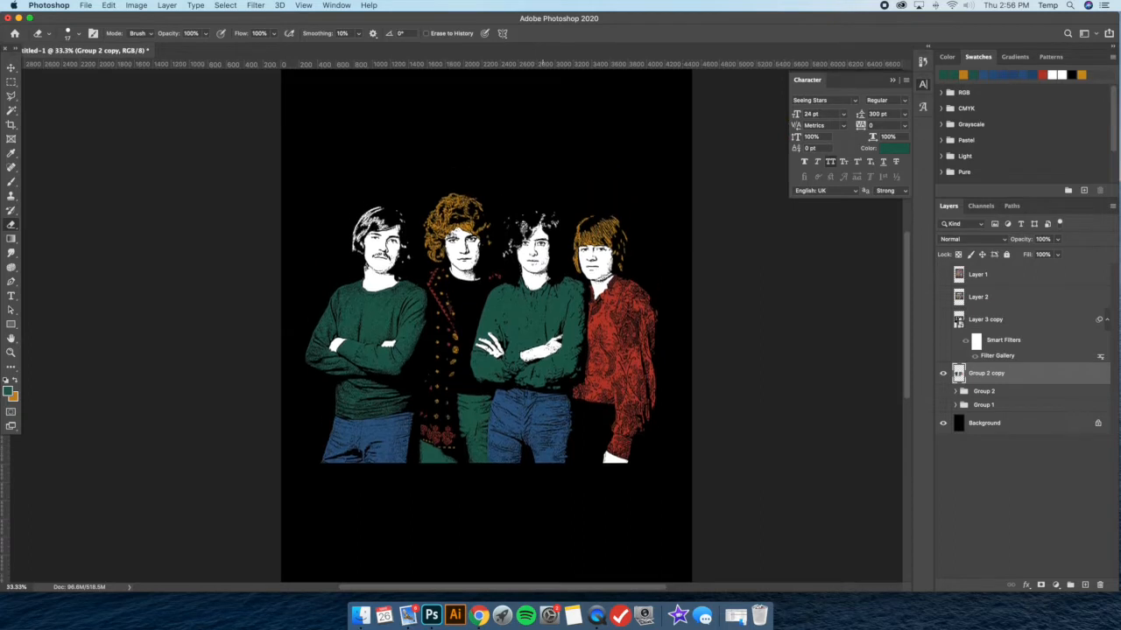
{"action": "scroll", "coordinate": [543, 226], "scroll_direction": "right", "scroll_amount": 3}
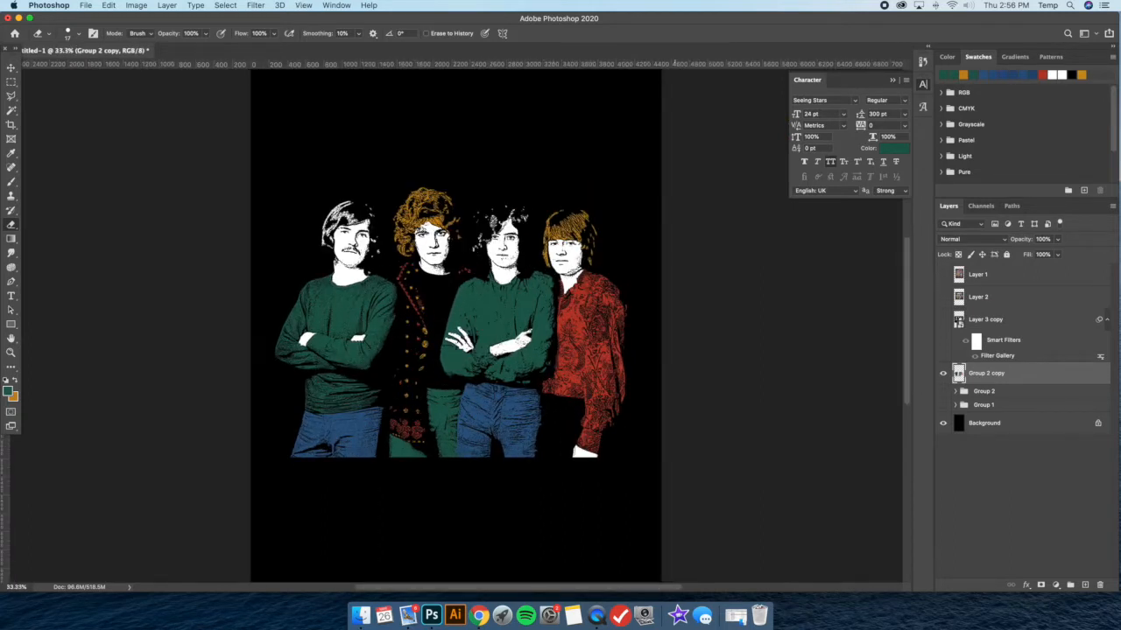
Select Layer 1 as the insertion point, switch to Finder and show the 15 Vintage Textures folder
{"action": "key", "text": "v"}
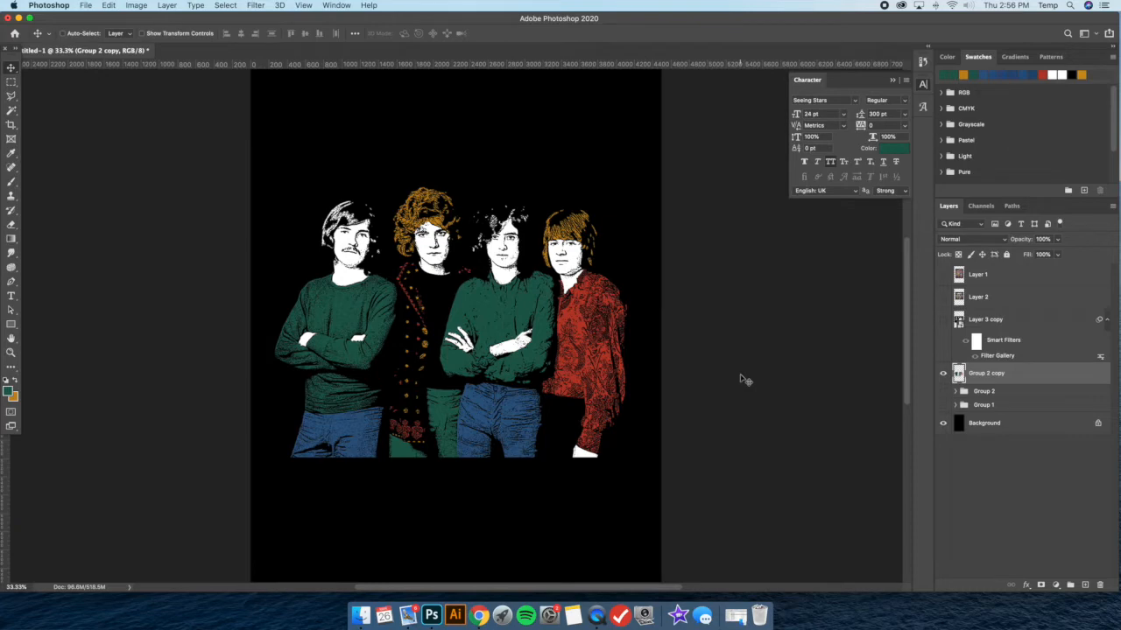
{"action": "left_click", "coordinate": [994, 275]}
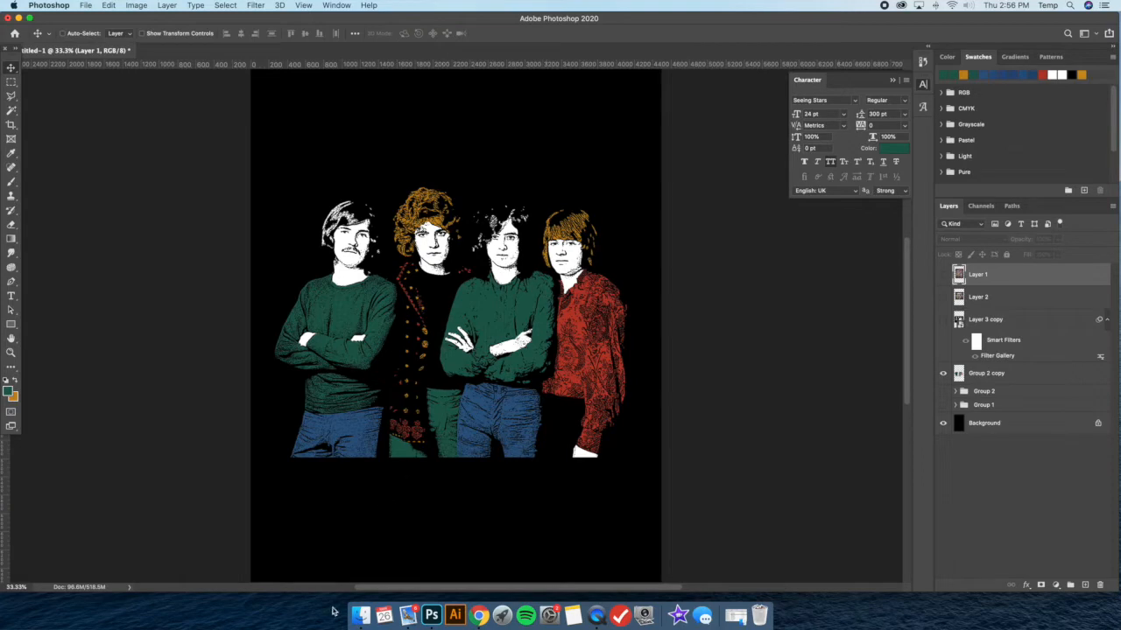
{"action": "left_click", "coordinate": [360, 615]}
{"action": "mouse_move", "coordinate": [730, 292]}
{"action": "left_mouse_down"}
{"action": "mouse_move", "coordinate": [689, 292]}
{"action": "mouse_move", "coordinate": [744, 285]}
{"action": "left_mouse_up"}
{"action": "left_click", "coordinate": [818, 312]}
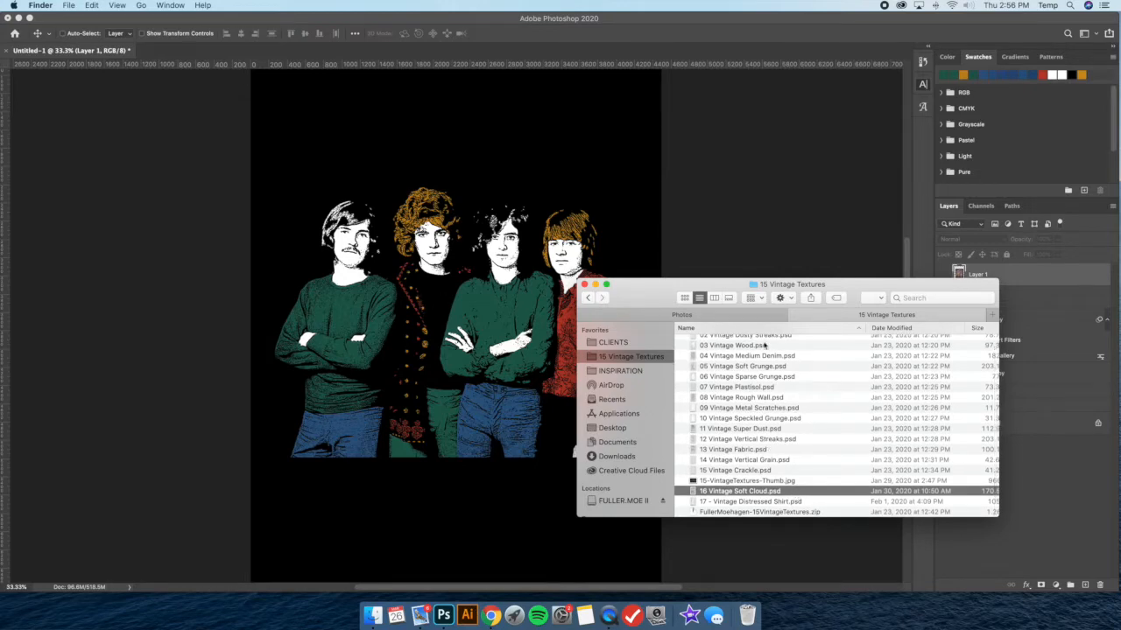
Open 16 Vintage Soft Cloud.psd in Photoshop, copy its texture and return to the Untitled-1 document
{"action": "double_click", "coordinate": [816, 490]}
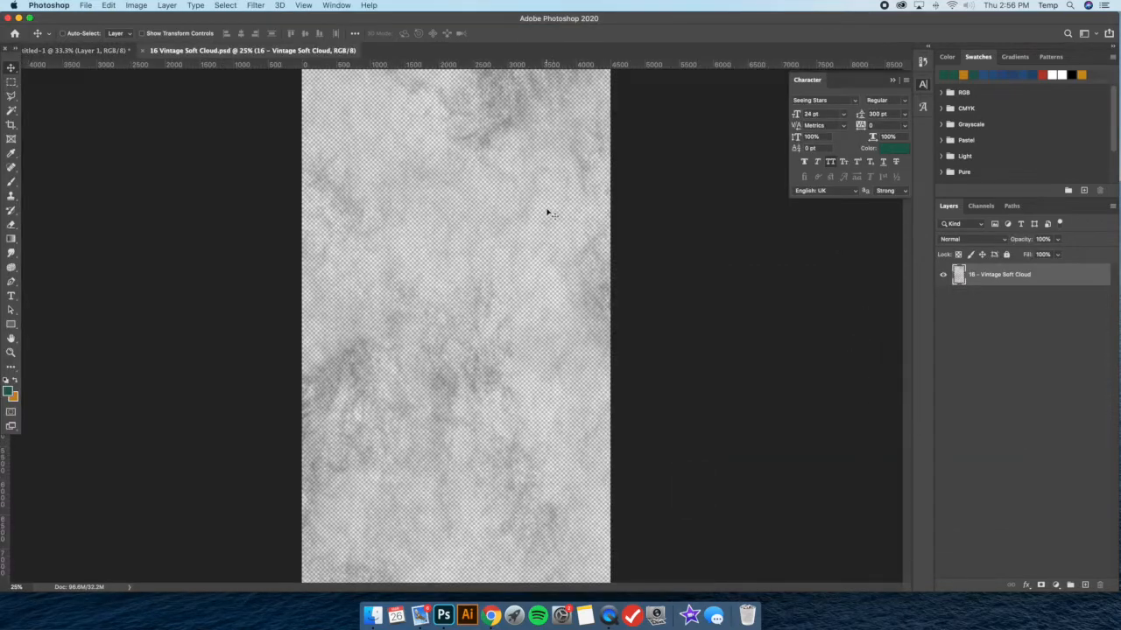
{"action": "left_click", "coordinate": [74, 50]}
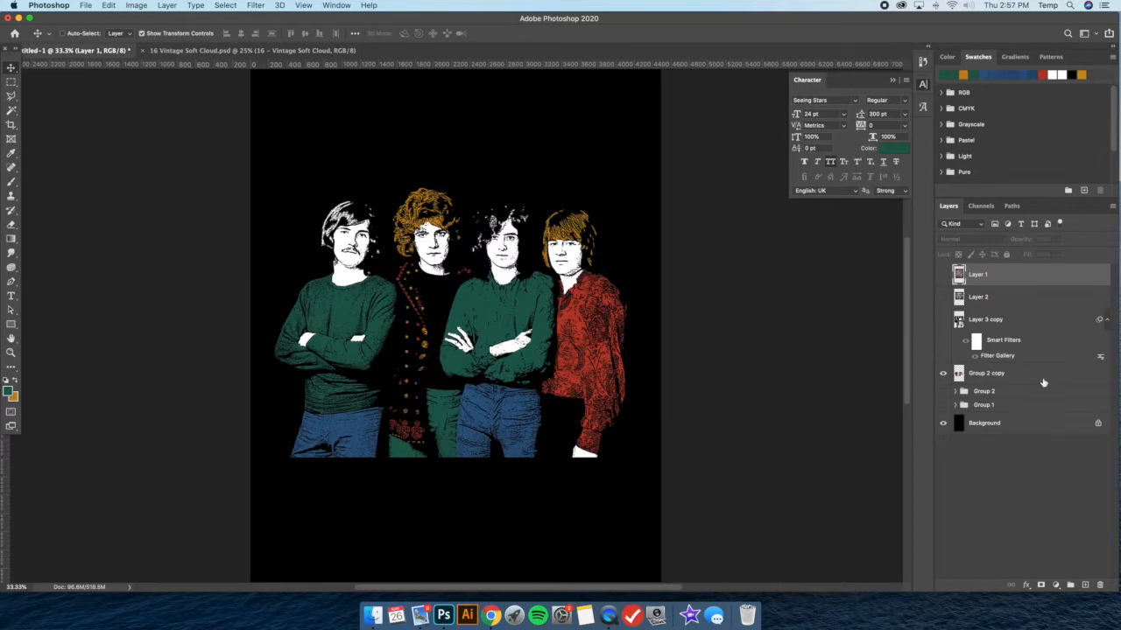
Group all layers above Background, from Layer 1 through Group 1, and add a layer mask to the new group
{"action": "left_click", "coordinate": [991, 408], "text": "shift"}
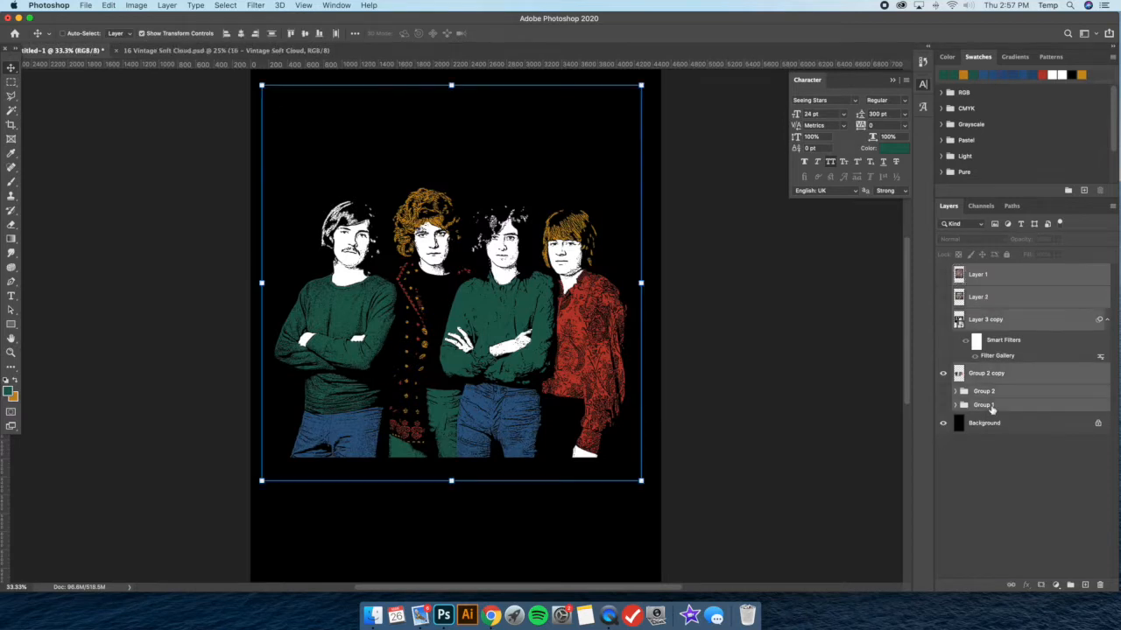
{"action": "key", "text": "super+g"}
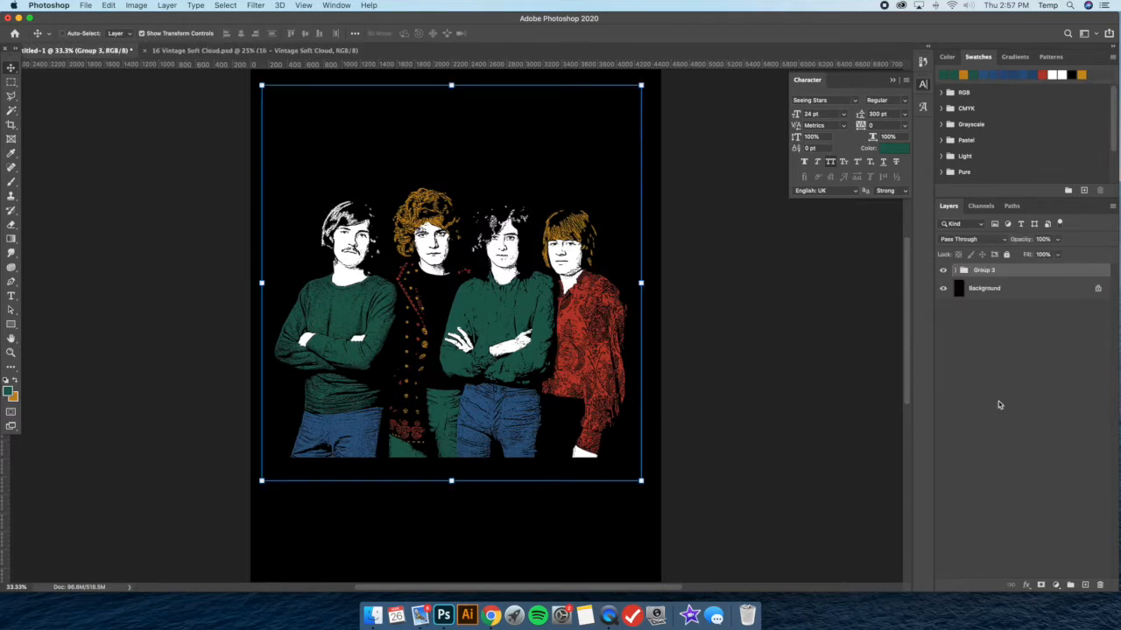
{"action": "left_click", "coordinate": [1041, 585]}
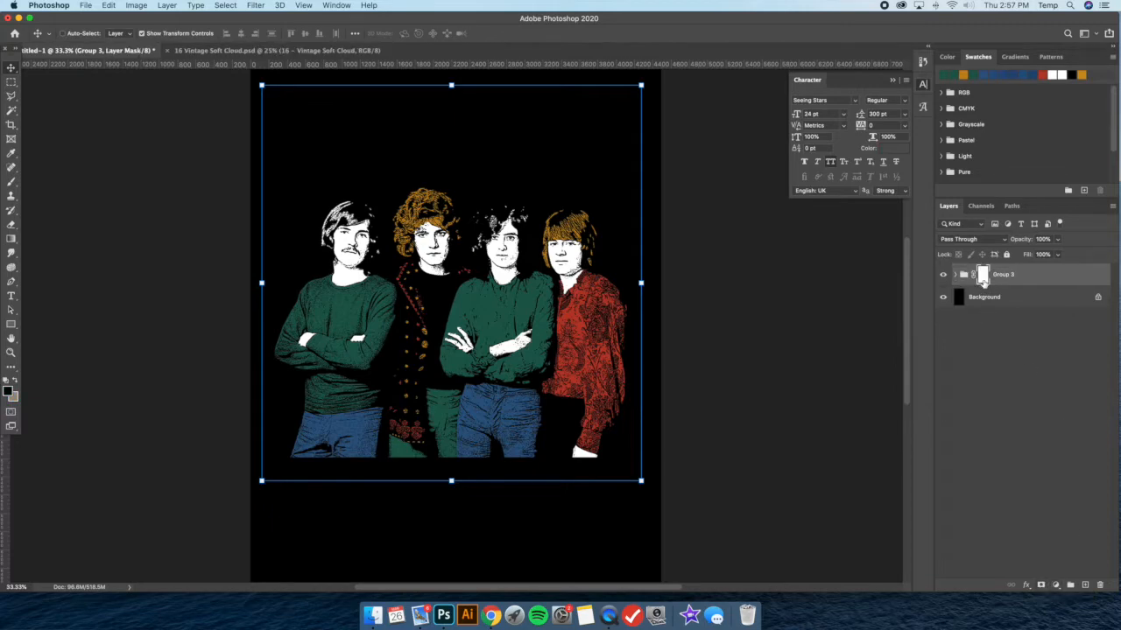
Paste the Soft Cloud texture into Group 3's layer mask, deselect it and turn off the transform controls
{"action": "left_click", "coordinate": [984, 277], "text": "alt"}
{"action": "key", "text": "super+v"}
{"action": "key", "text": "super+d"}
{"action": "left_click", "coordinate": [983, 281], "text": "alt"}
{"action": "left_click", "coordinate": [11, 82]}
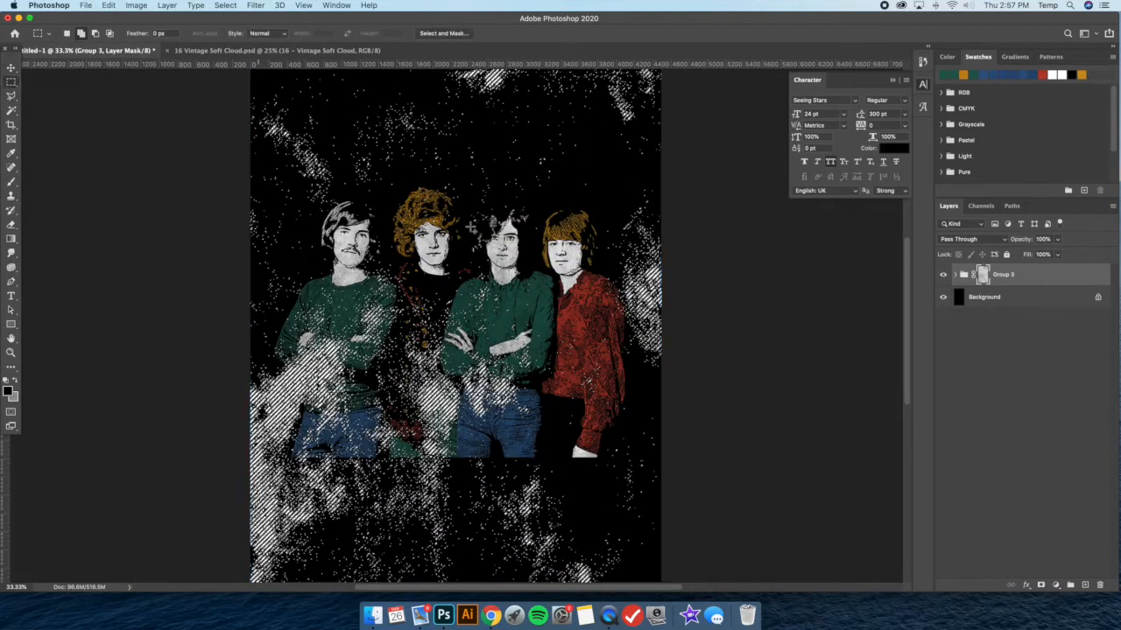
{"action": "right_click", "coordinate": [428, 216]}
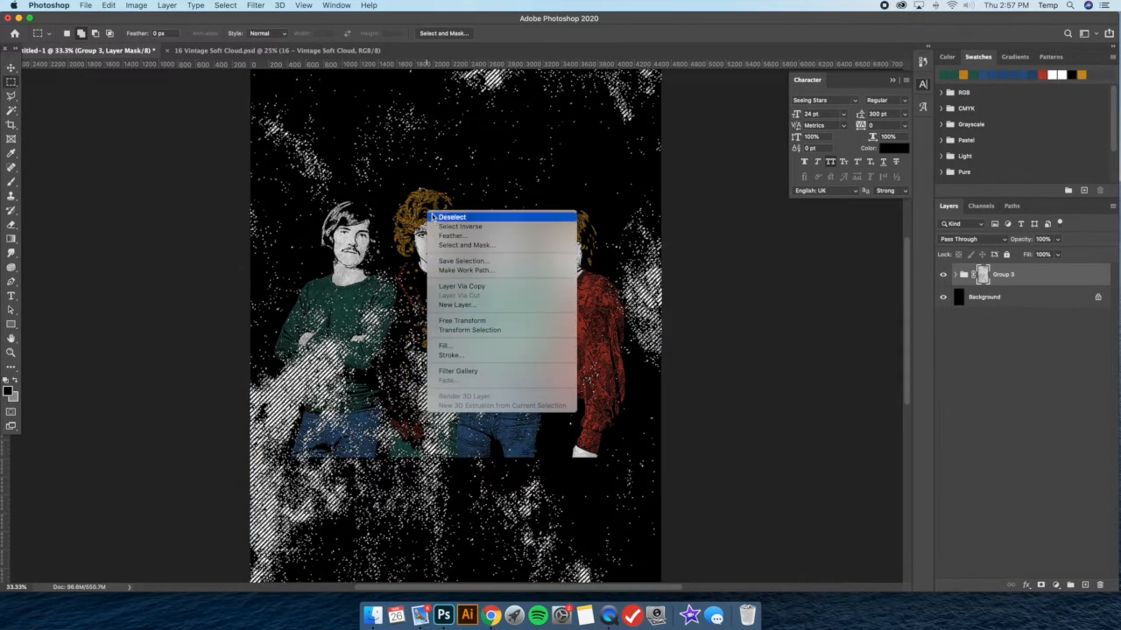
{"action": "left_click", "coordinate": [450, 216]}
{"action": "left_click", "coordinate": [12, 68]}
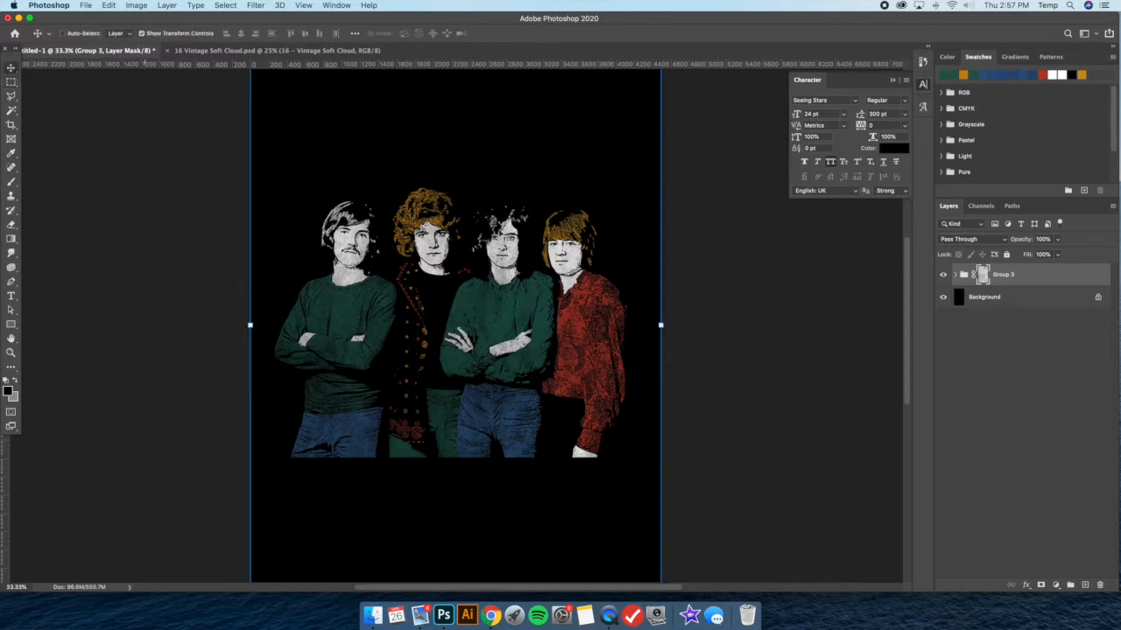
{"action": "left_click", "coordinate": [142, 34]}
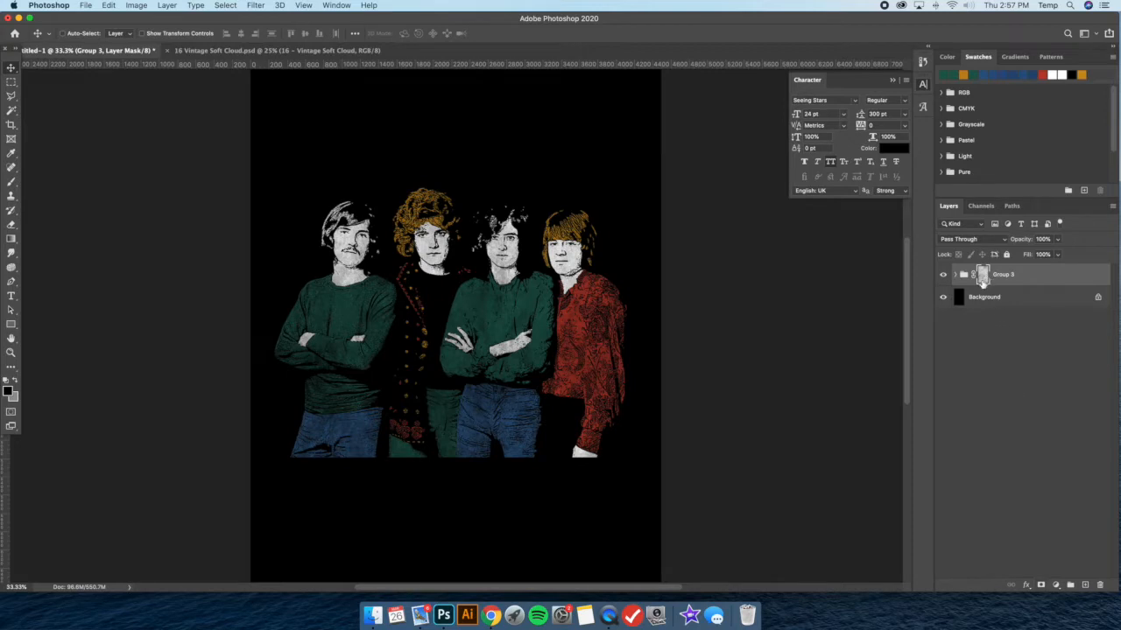
Nest Group 3 inside a new group and add a layer mask to that outer group
{"action": "key", "text": "super+g"}
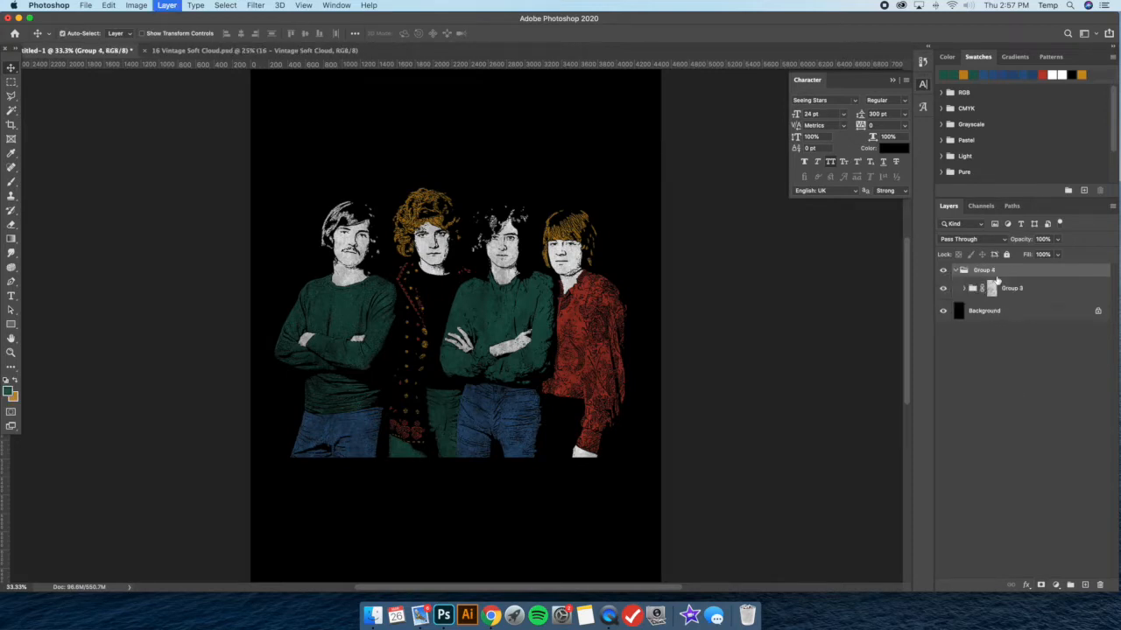
{"action": "left_click", "coordinate": [1041, 585]}
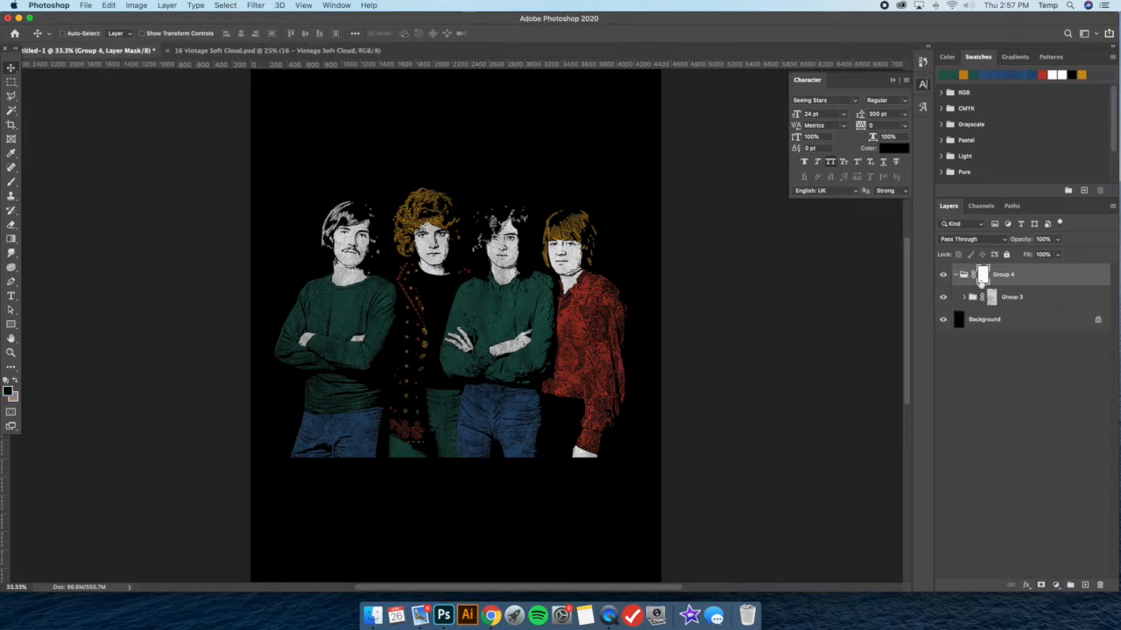
Open 10 Vintage Speckled Grunge.psd from the Finder textures folder in Photoshop, copy the whole texture and close the file
{"action": "left_click", "coordinate": [373, 616]}
{"action": "left_click", "coordinate": [646, 208]}
{"action": "left_click", "coordinate": [373, 616]}
{"action": "scroll", "coordinate": [770, 450], "scroll_direction": "up", "scroll_amount": 2}
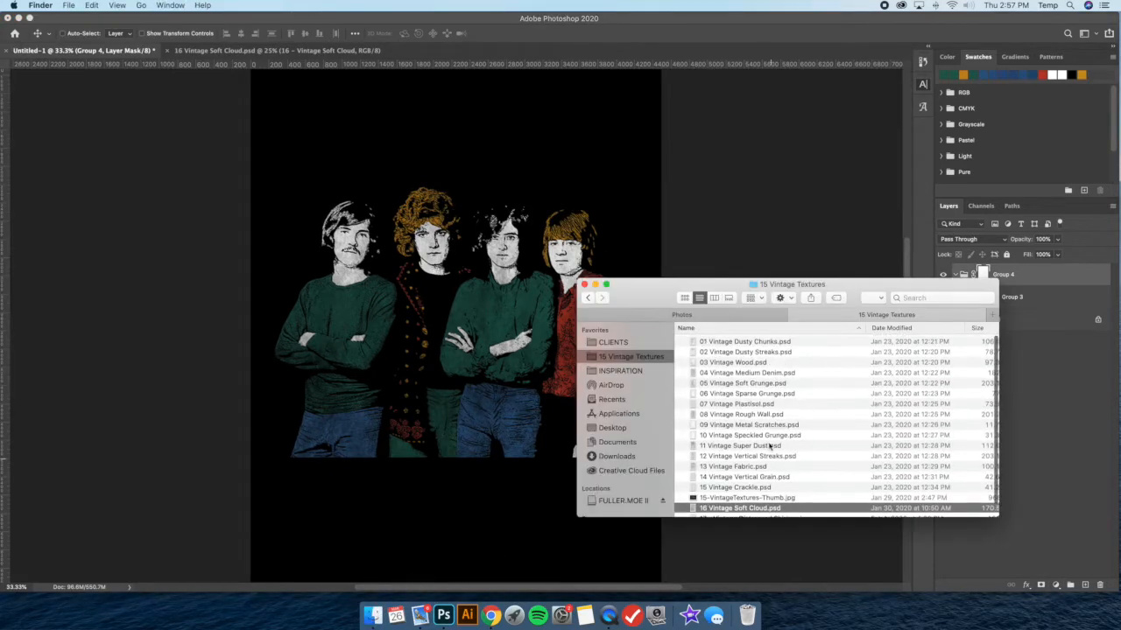
{"action": "left_click", "coordinate": [773, 438]}
{"action": "left_click_drag", "start_coordinate": [726, 437], "coordinate": [443, 615]}
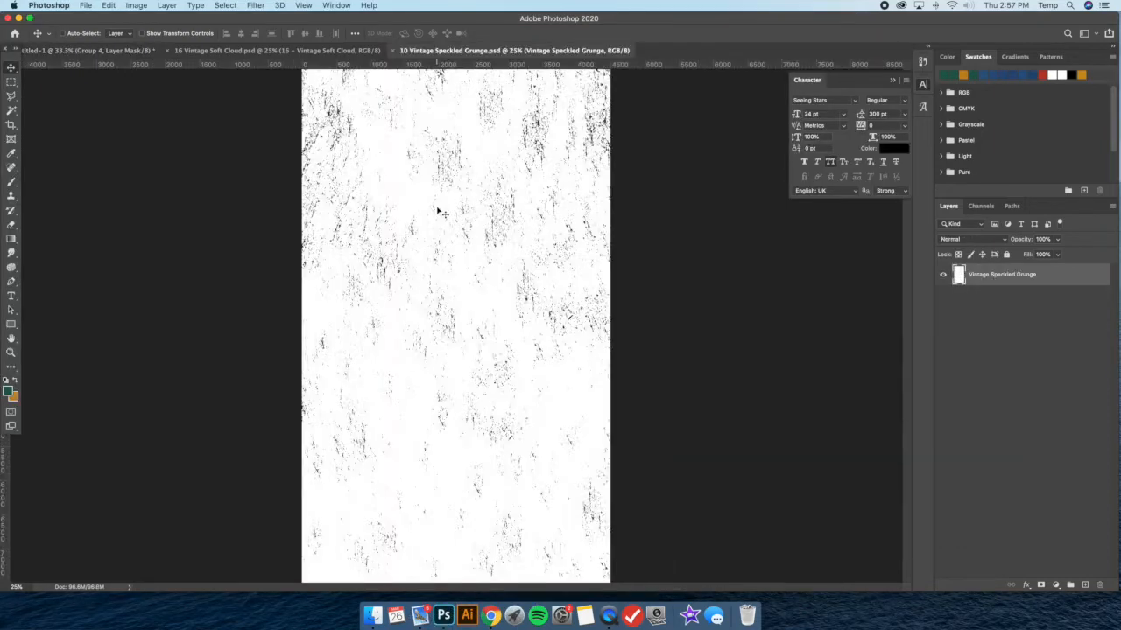
{"action": "key", "text": "super+a"}
{"action": "key", "text": "super+c"}
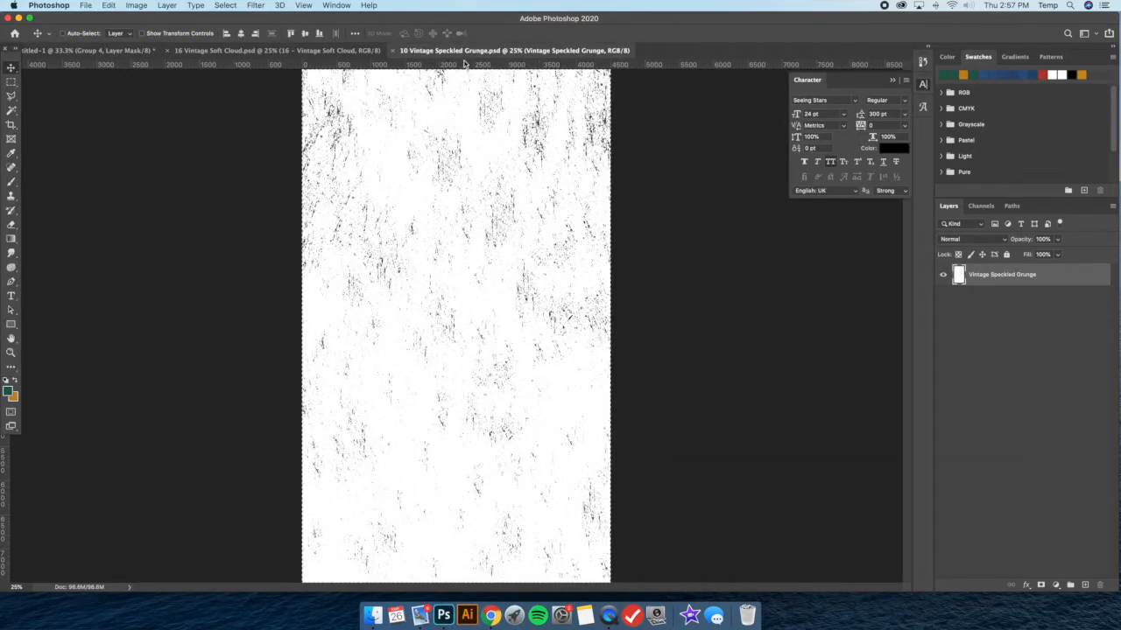
{"action": "key", "text": "super+w"}
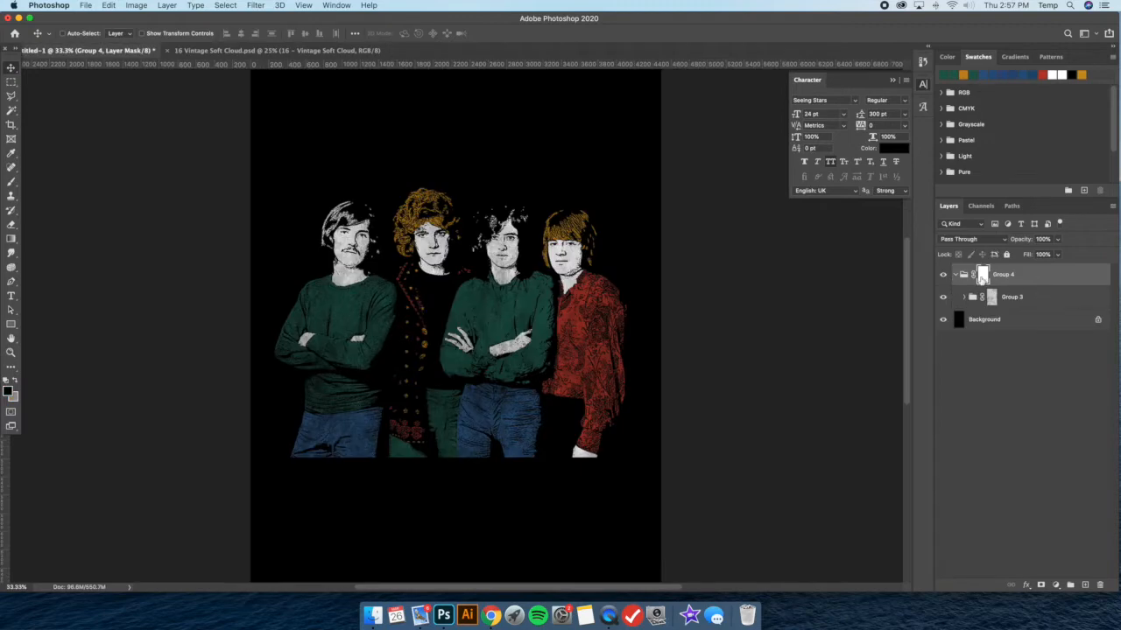
Paste the Speckled Grunge texture into Group 4's layer mask and deselect it
{"action": "left_click", "coordinate": [982, 275], "text": "alt"}
{"action": "key", "text": "super+v"}
{"action": "left_click", "coordinate": [982, 275], "text": "alt"}
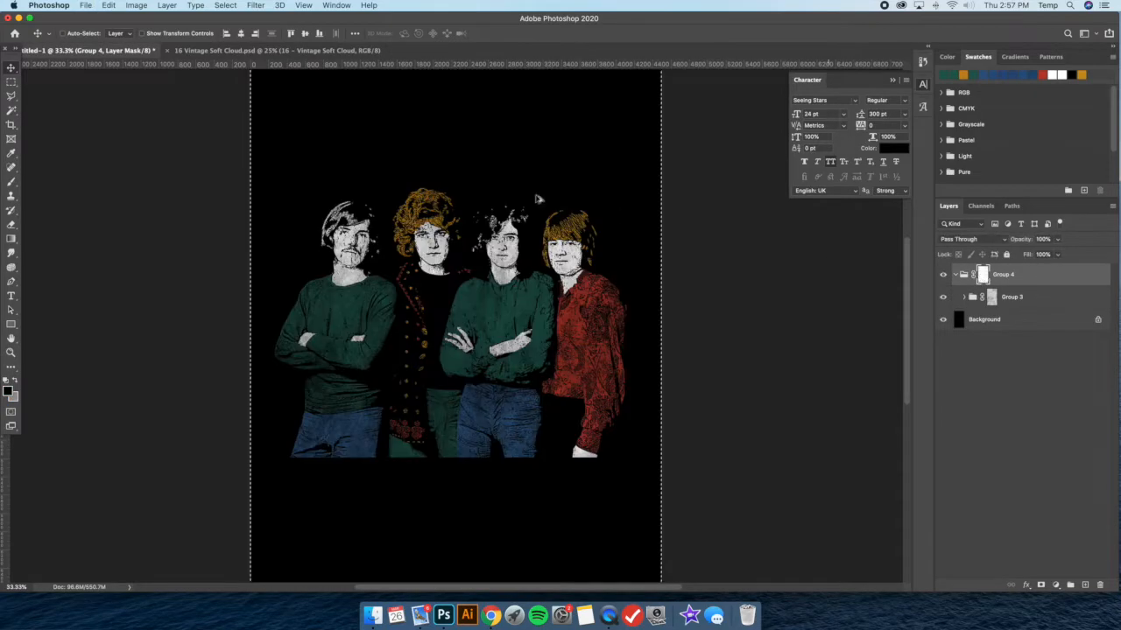
{"action": "left_click_drag", "start_coordinate": [378, 226], "coordinate": [404, 236]}
{"action": "mouse_move", "coordinate": [472, 251]}
{"action": "left_mouse_down"}
{"action": "mouse_move", "coordinate": [467, 238]}
{"action": "mouse_move", "coordinate": [467, 283]}
{"action": "mouse_move", "coordinate": [477, 214]}
{"action": "mouse_move", "coordinate": [479, 282]}
{"action": "mouse_move", "coordinate": [482, 252]}
{"action": "left_mouse_up"}
{"action": "left_click", "coordinate": [10, 82]}
{"action": "right_click", "coordinate": [468, 247]}
{"action": "left_click", "coordinate": [477, 251]}
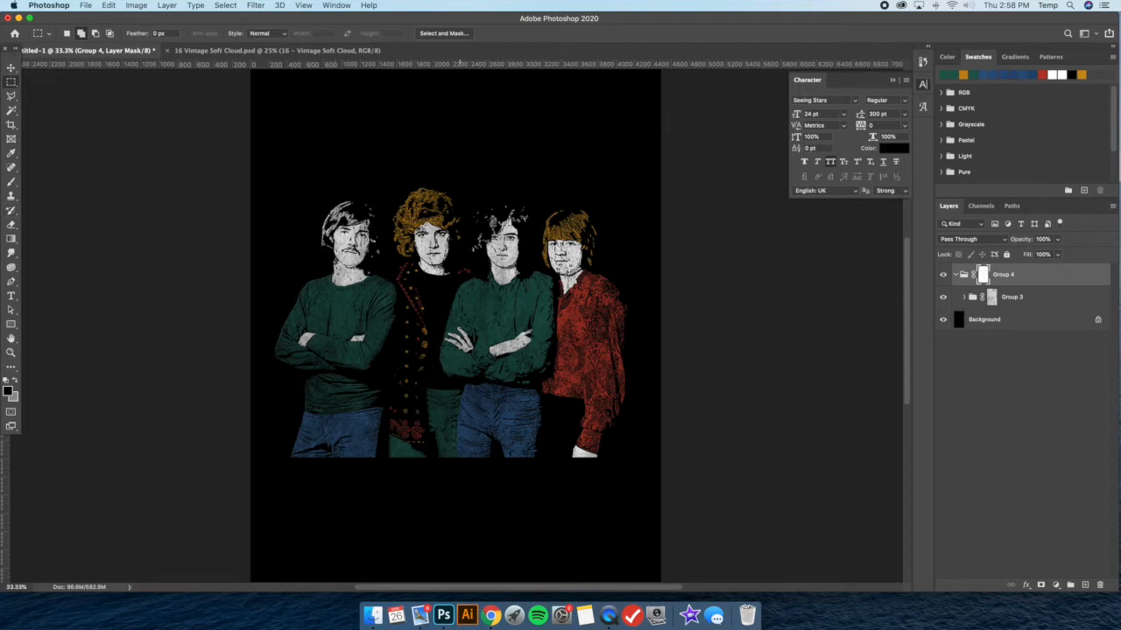
Clone over the heavy grunge marks on the men's faces in Group 4's mask, using a 284 px Clone Stamp at 100% hardness
{"action": "left_click", "coordinate": [11, 197]}
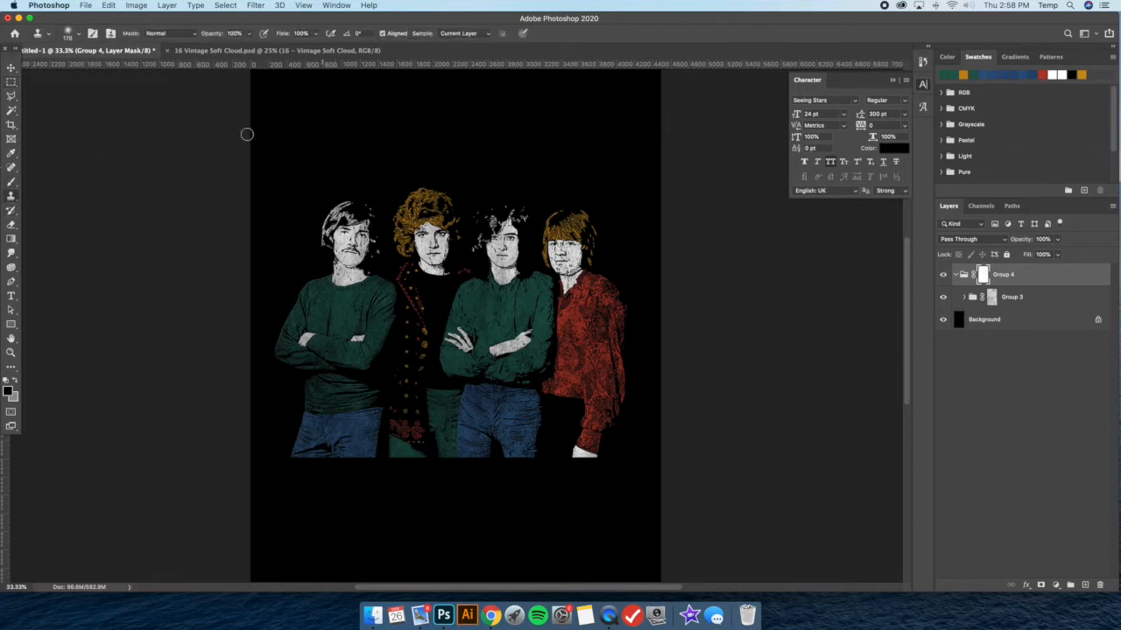
{"action": "left_click", "coordinate": [79, 35]}
{"action": "mouse_move", "coordinate": [89, 91]}
{"action": "left_mouse_down"}
{"action": "mouse_move", "coordinate": [132, 91]}
{"action": "mouse_move", "coordinate": [120, 69]}
{"action": "mouse_move", "coordinate": [135, 70]}
{"action": "left_mouse_up"}
{"action": "left_click", "coordinate": [108, 68]}
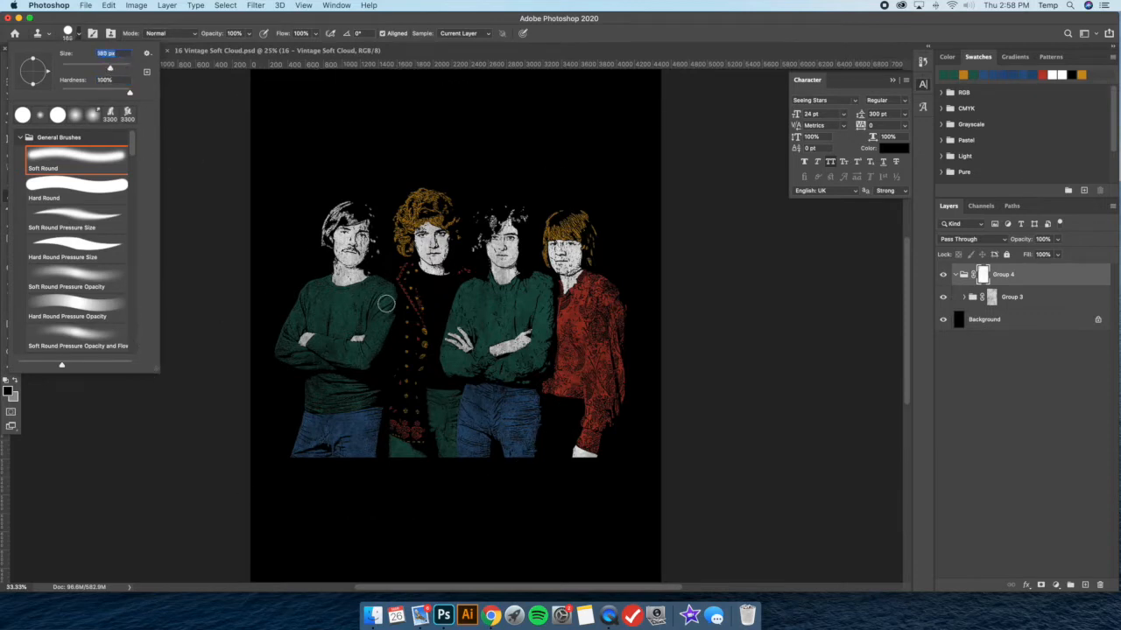
{"action": "left_click", "coordinate": [115, 69]}
{"action": "left_click", "coordinate": [340, 294]}
{"action": "left_click", "coordinate": [642, 207]}
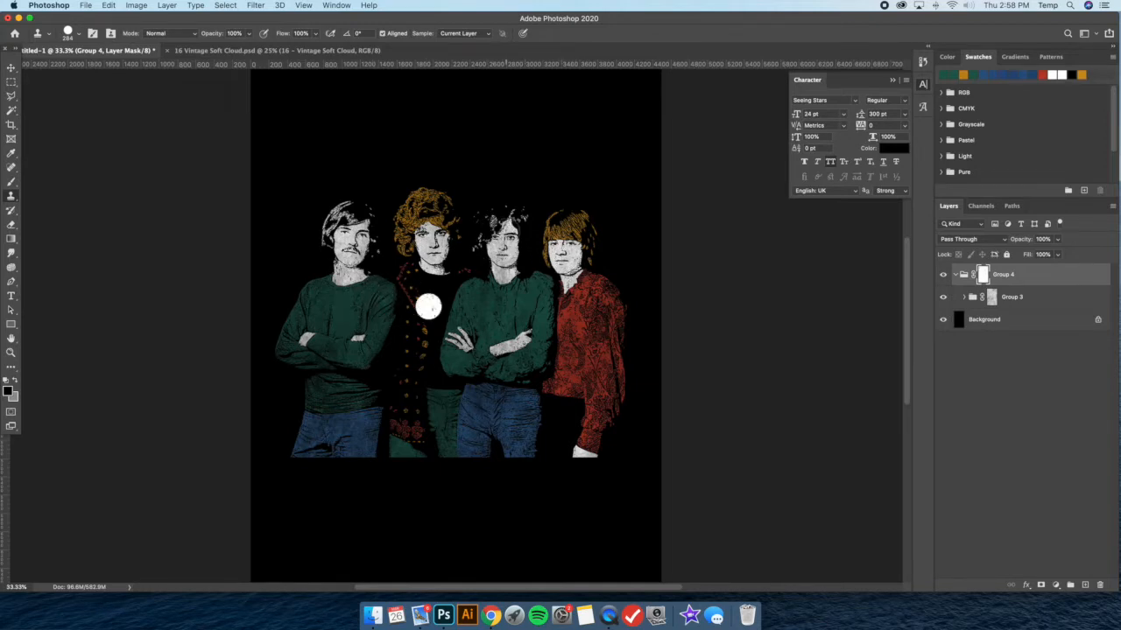
{"action": "left_click", "coordinate": [637, 205]}
{"action": "left_click", "coordinate": [372, 295], "text": "alt"}
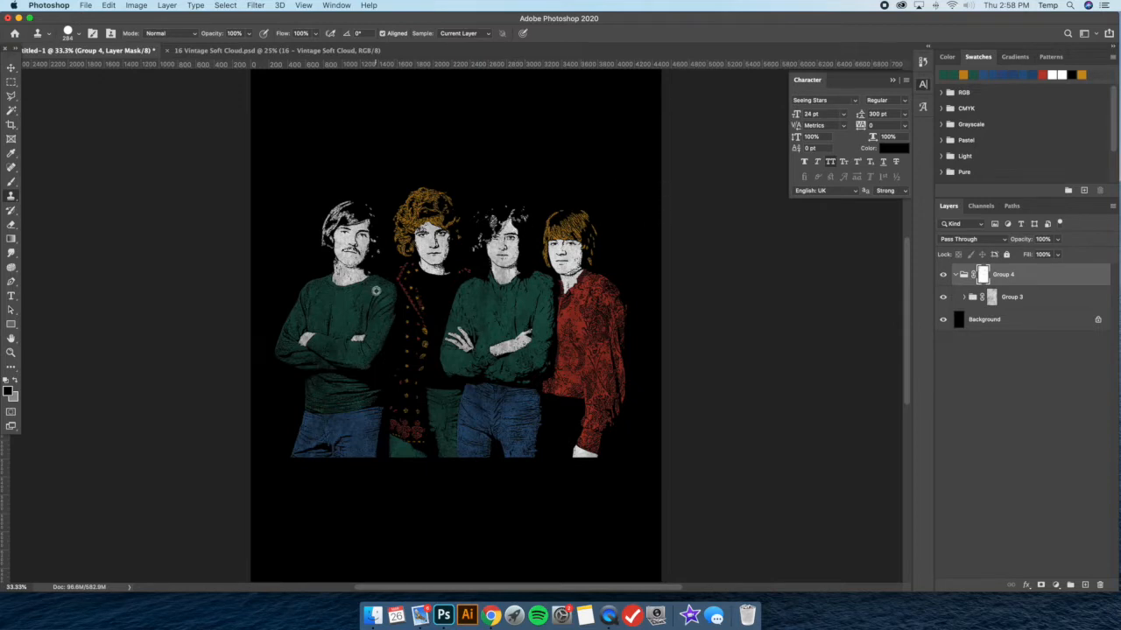
{"action": "left_click", "coordinate": [540, 157]}
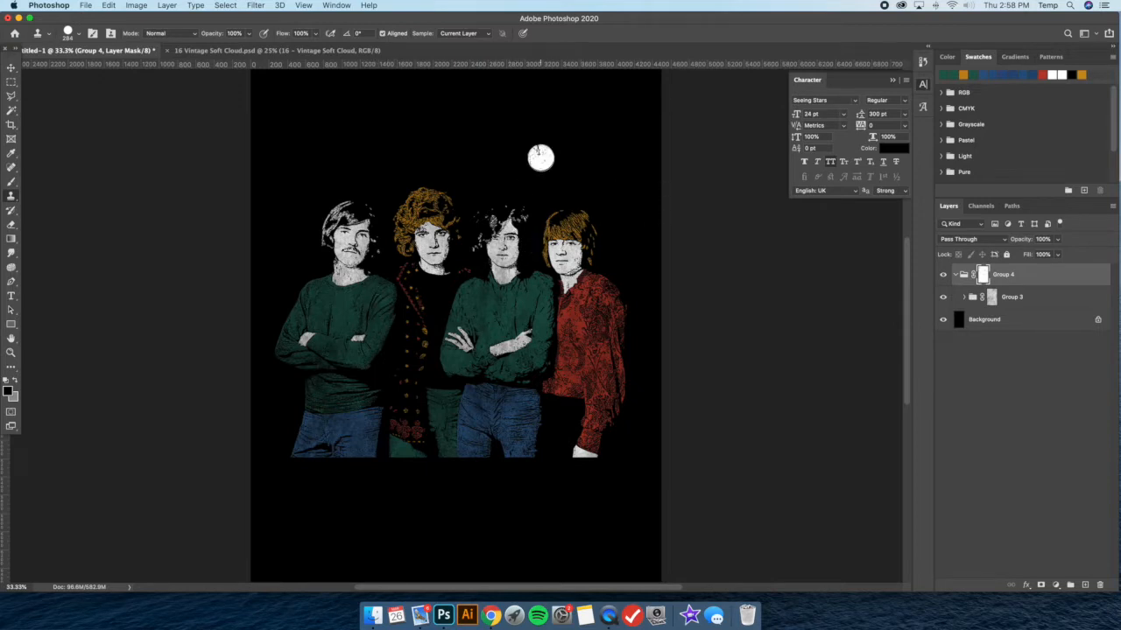
{"action": "key", "text": "super+z"}
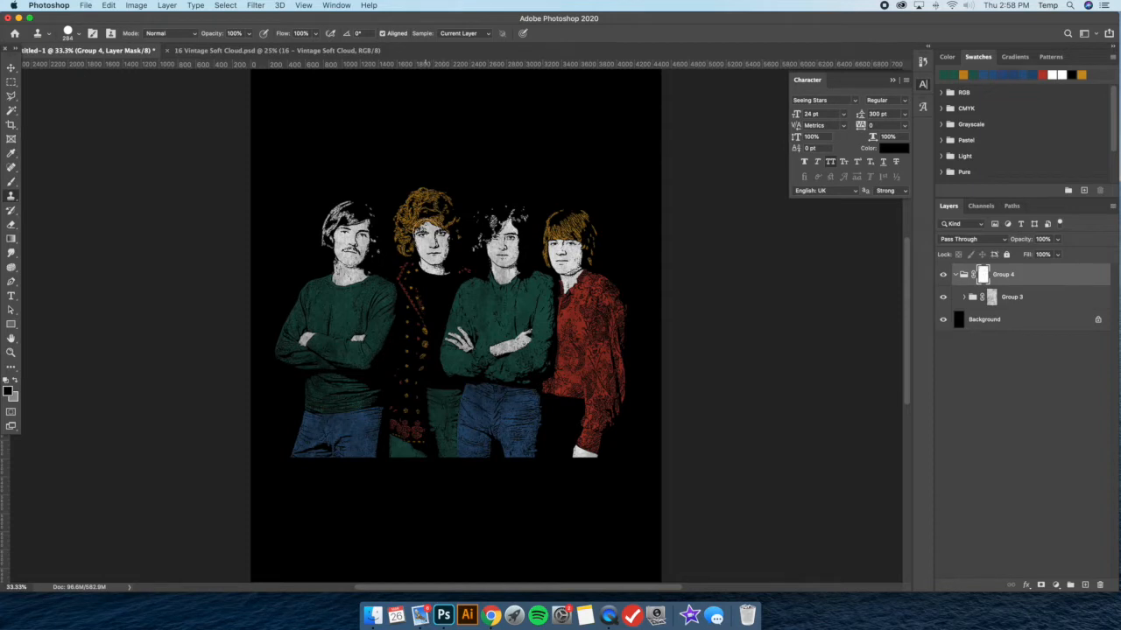
{"action": "left_click", "coordinate": [551, 219]}
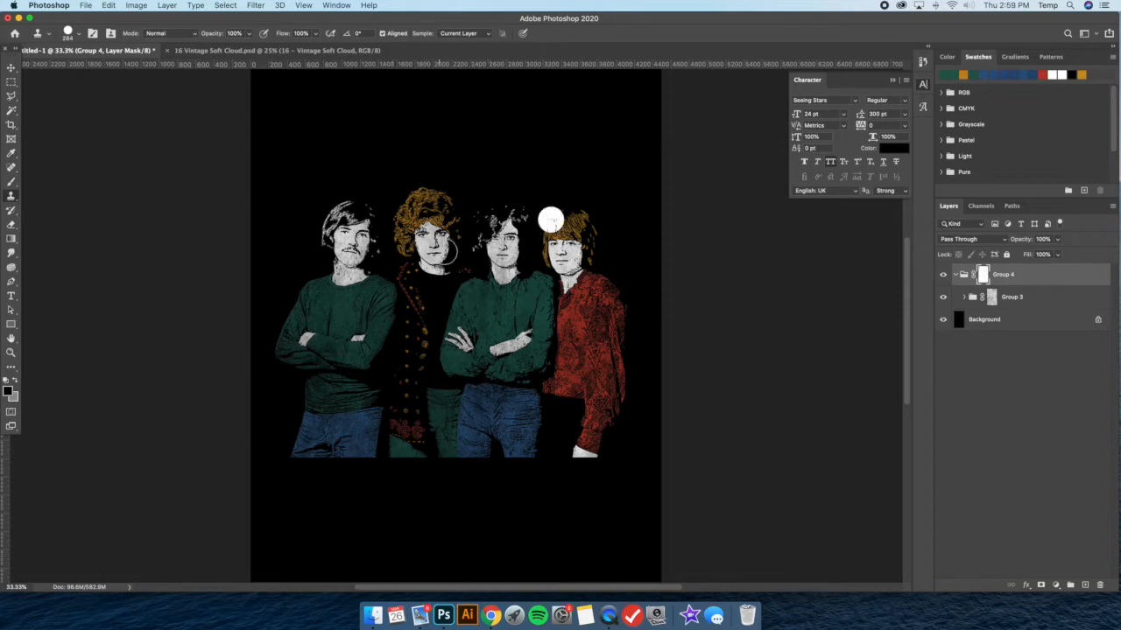
{"action": "key", "text": "super+z"}
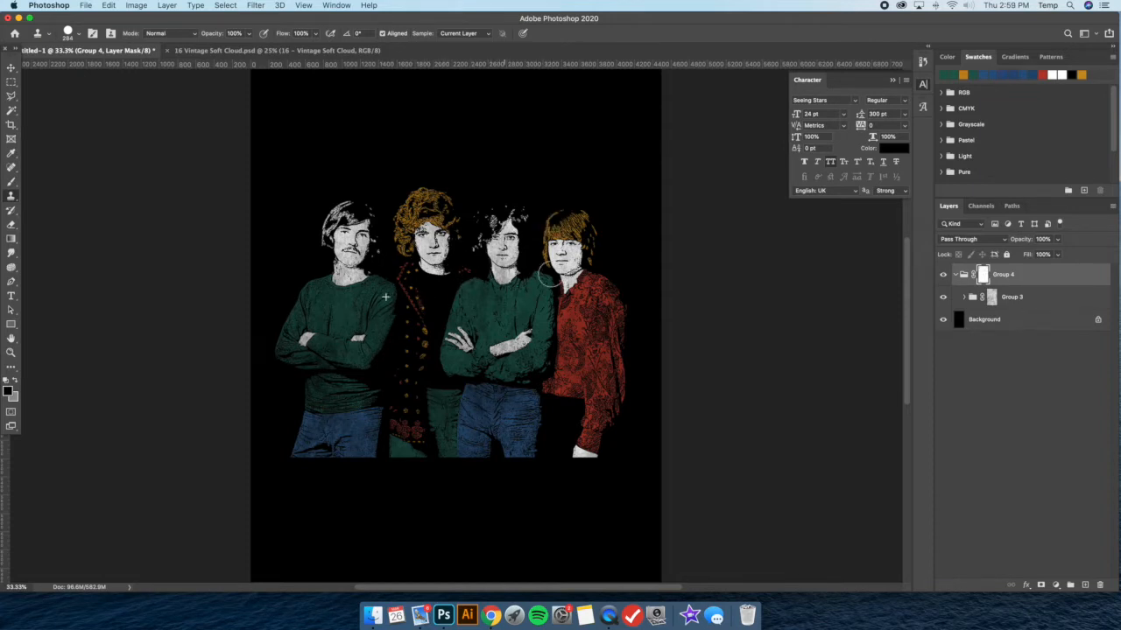
{"action": "left_click", "coordinate": [536, 243]}
{"action": "key", "text": "super+z"}
Show reference Layers 1 and 2 inside Group 3 and move both out of the groups, above Group 4
{"action": "key", "text": "super+minus"}
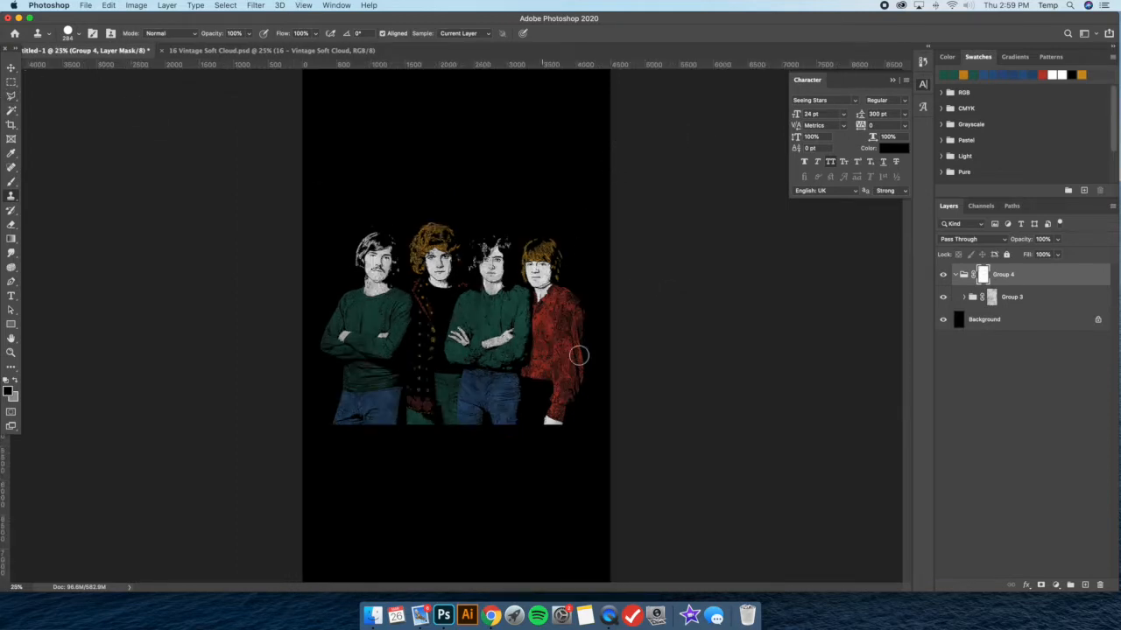
{"action": "left_click", "coordinate": [10, 68]}
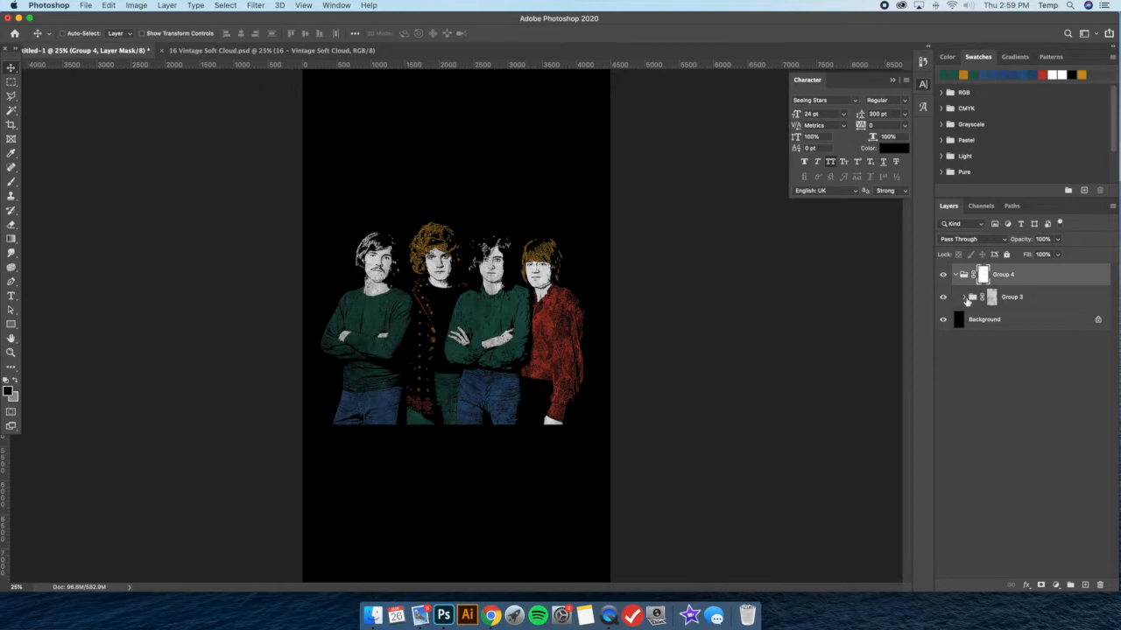
{"action": "left_click", "coordinate": [964, 298]}
{"action": "left_click", "coordinate": [1016, 422]}
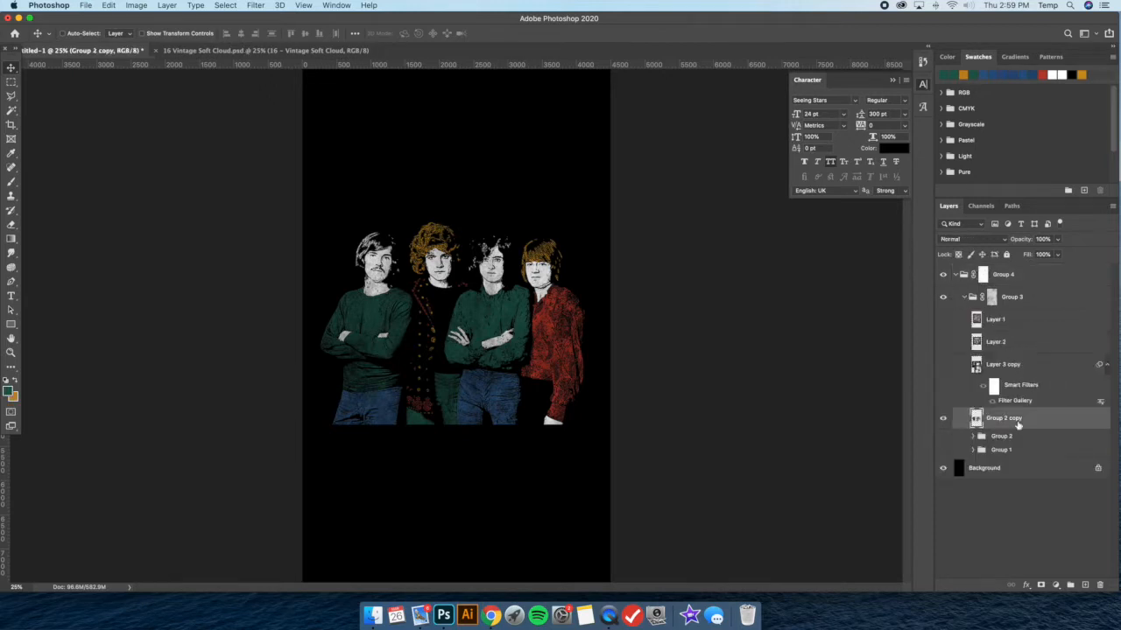
{"action": "left_click", "coordinate": [944, 342]}
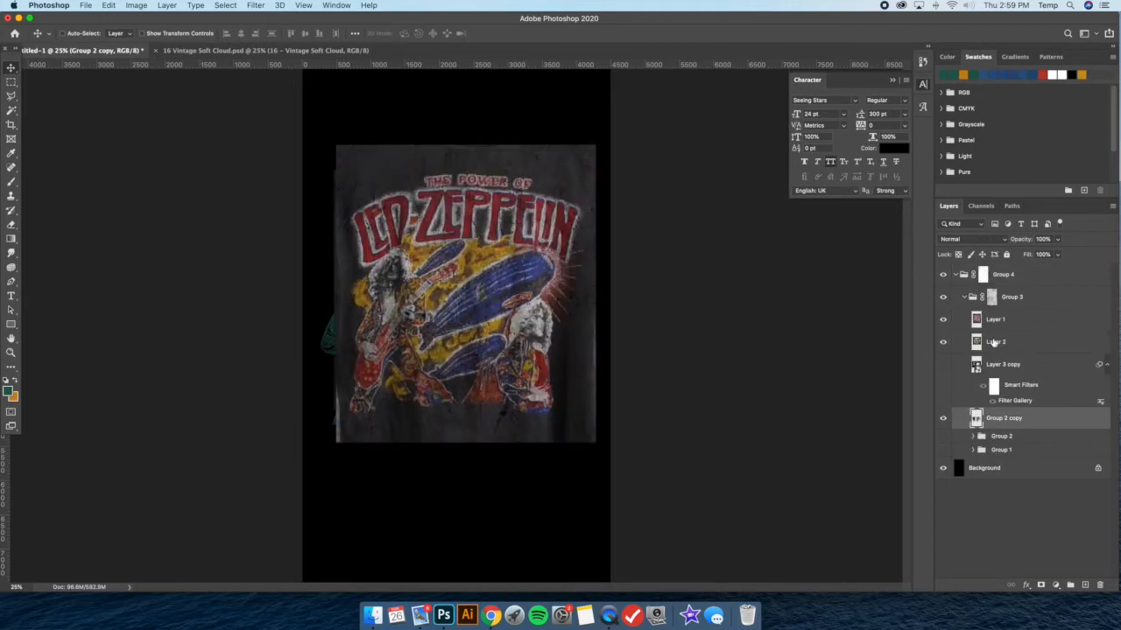
{"action": "left_click", "coordinate": [995, 343]}
{"action": "left_click", "coordinate": [1024, 324], "text": "shift"}
{"action": "left_click_drag", "start_coordinate": [1030, 323], "coordinate": [1024, 266]}
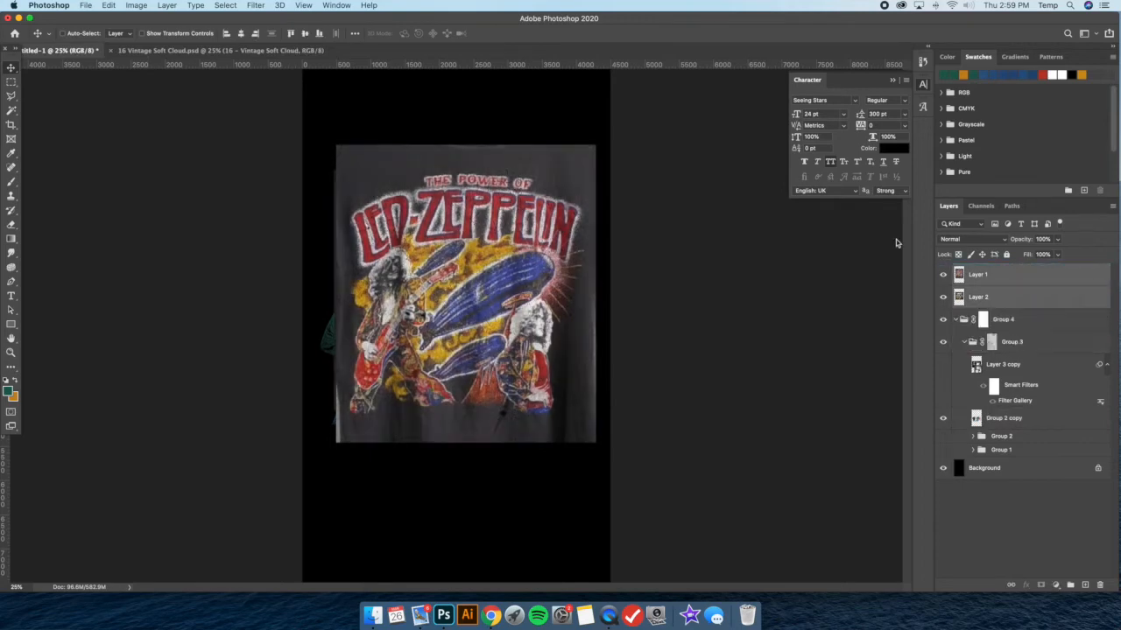
Examine the Boston and Led Zeppelin reference shirts one at a time, leaving both Layer 1 and Layer 2 hidden
{"action": "left_click", "coordinate": [944, 275]}
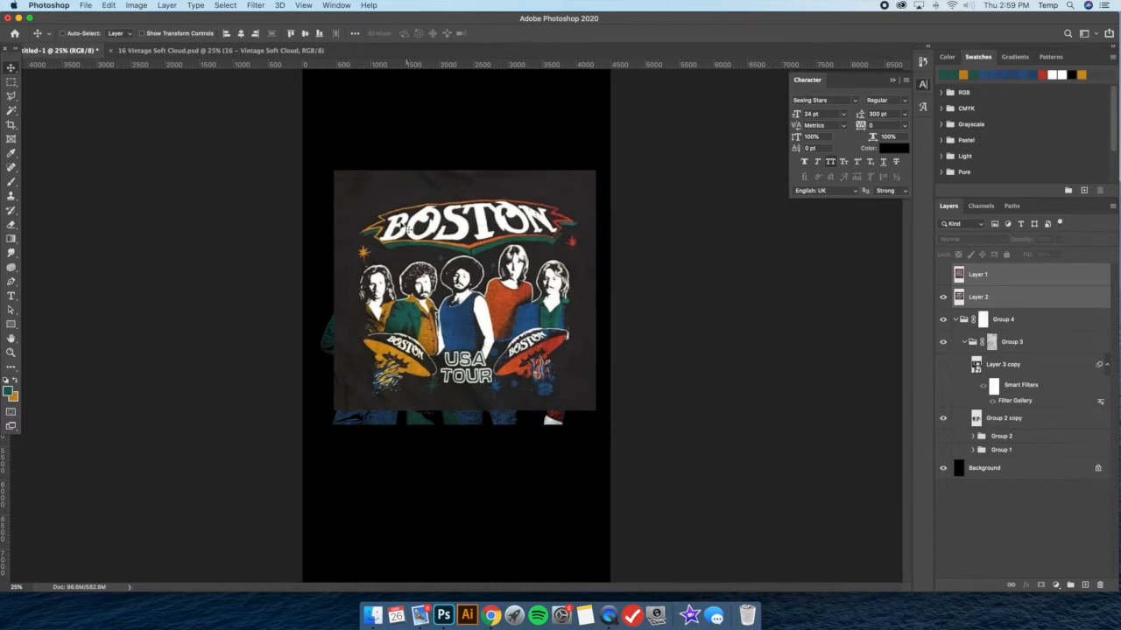
{"action": "left_click", "coordinate": [944, 297]}
{"action": "left_click", "coordinate": [944, 274]}
{"action": "left_click", "coordinate": [443, 245]}
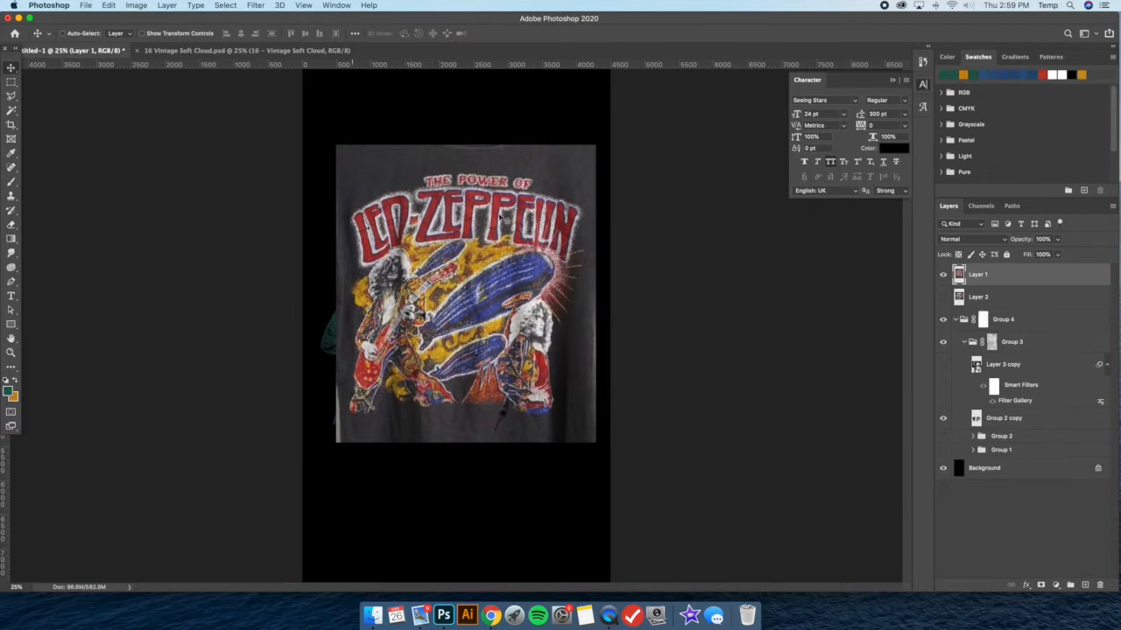
{"action": "left_click", "coordinate": [943, 275]}
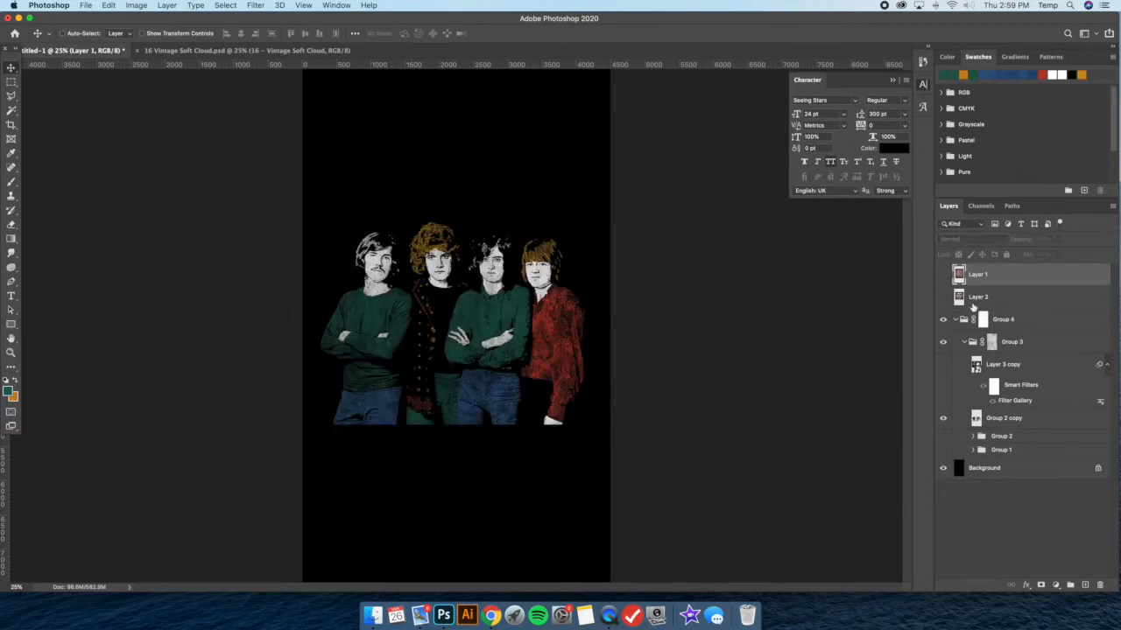
Open the recent LED.ai file, importing its page at a width of 20 inches and 300 pixels/inch
{"action": "left_click", "coordinate": [86, 5]}
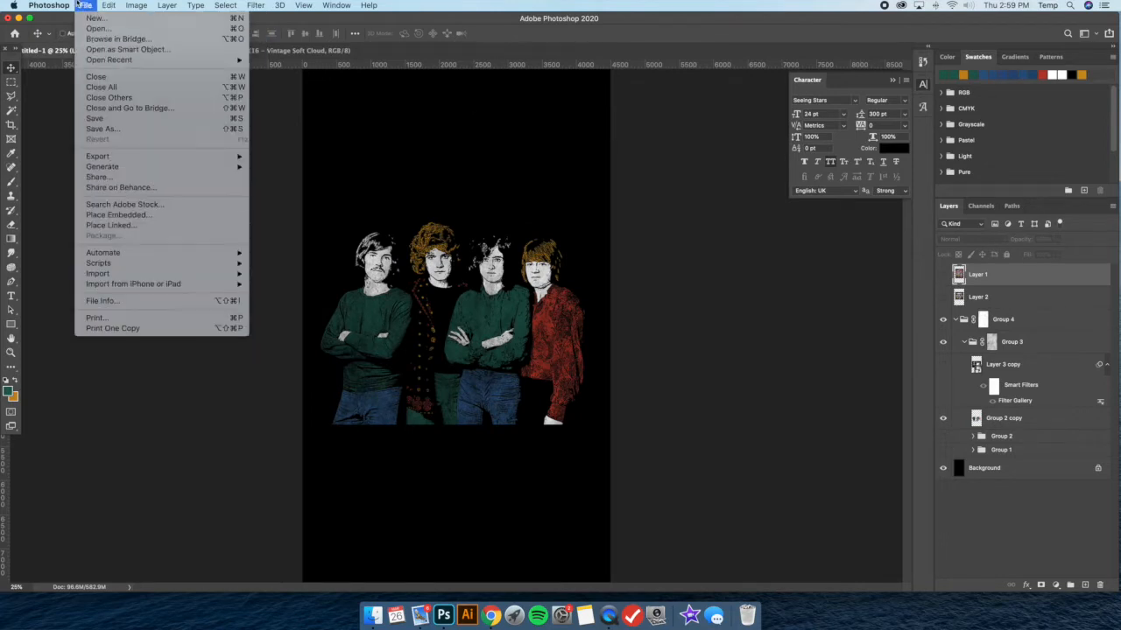
{"action": "mouse_move", "coordinate": [175, 60]}
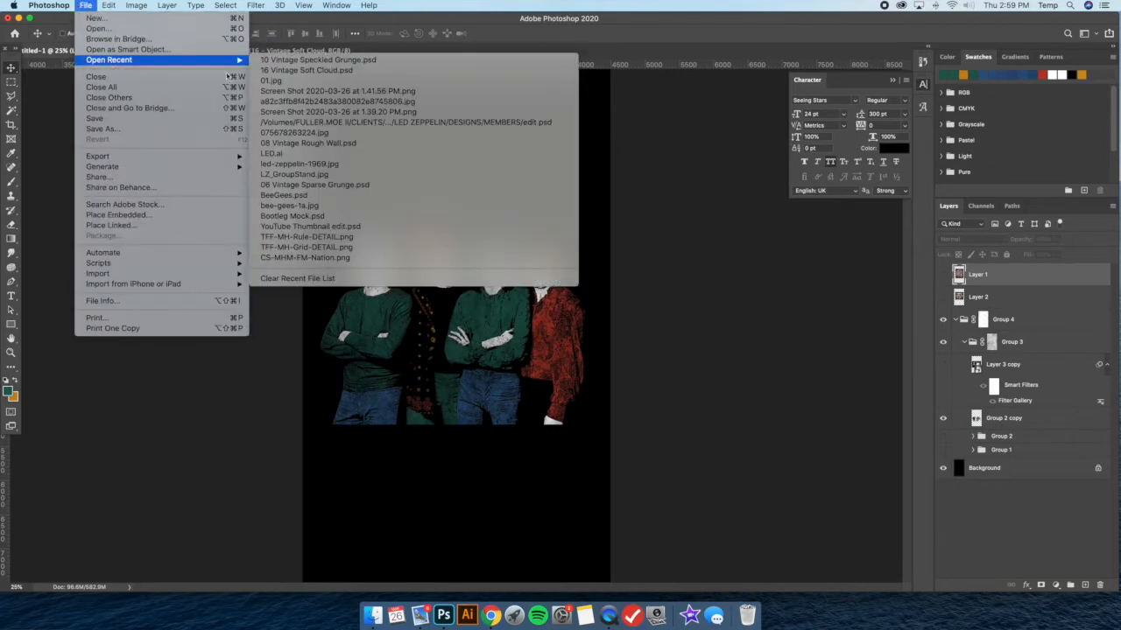
{"action": "left_click", "coordinate": [297, 153]}
{"action": "left_click_drag", "start_coordinate": [478, 133], "coordinate": [610, 248]}
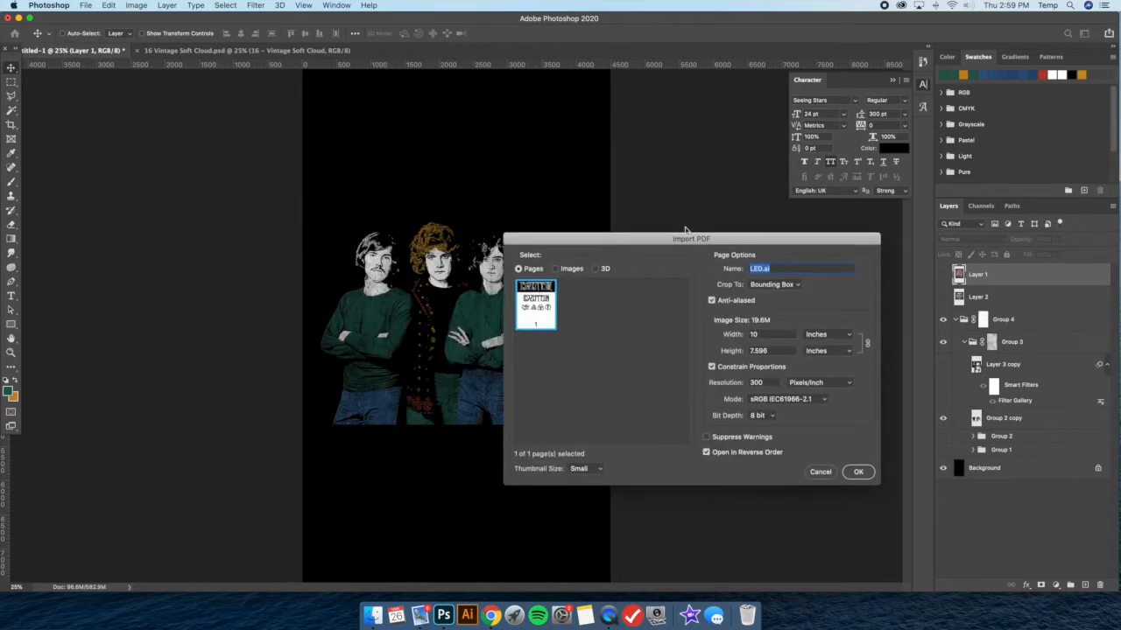
{"action": "left_click_drag", "start_coordinate": [688, 243], "coordinate": [655, 230]}
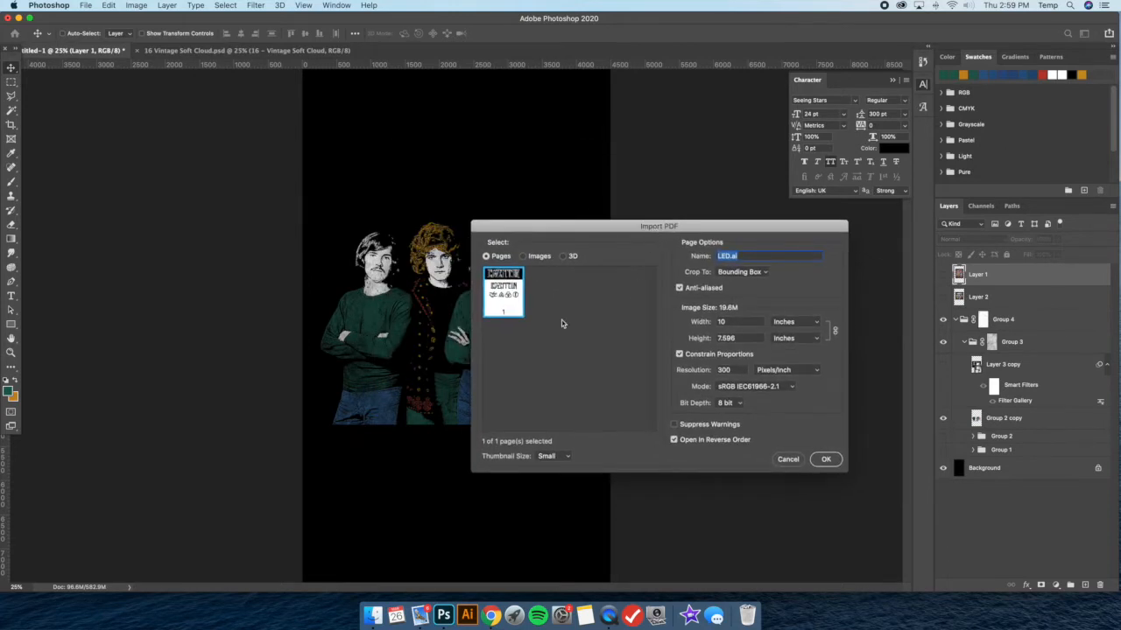
{"action": "key", "text": "Tab"}
{"action": "type", "text": "20"}
{"action": "left_click", "coordinate": [827, 460]}
Marquee-select and copy the solid black LED-ZEPPELIN lettering in LED.ai, and close the 16 Vintage Soft Cloud document
{"action": "left_click", "coordinate": [11, 82]}
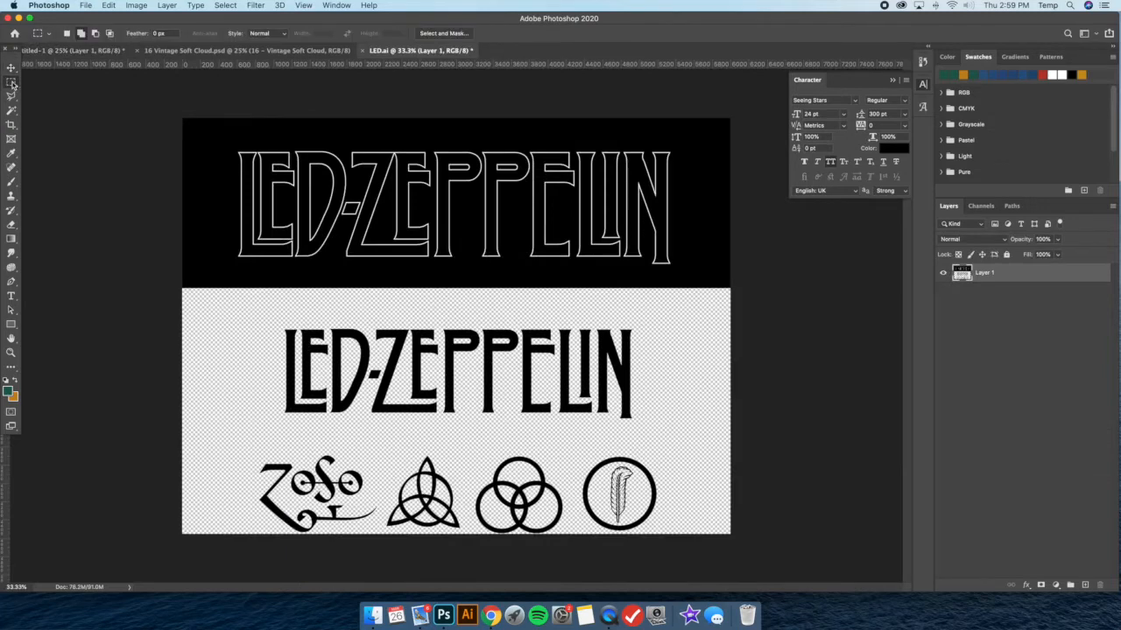
{"action": "left_click_drag", "start_coordinate": [265, 308], "coordinate": [656, 431]}
{"action": "left_click", "coordinate": [306, 53]}
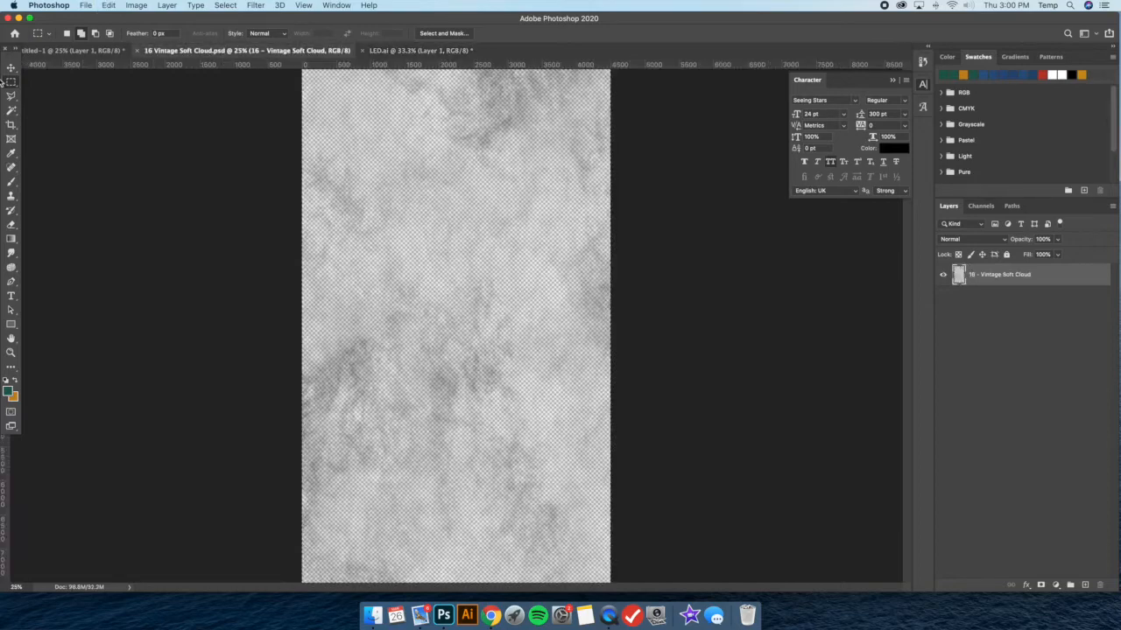
{"action": "left_click", "coordinate": [12, 69]}
{"action": "left_click", "coordinate": [136, 53]}
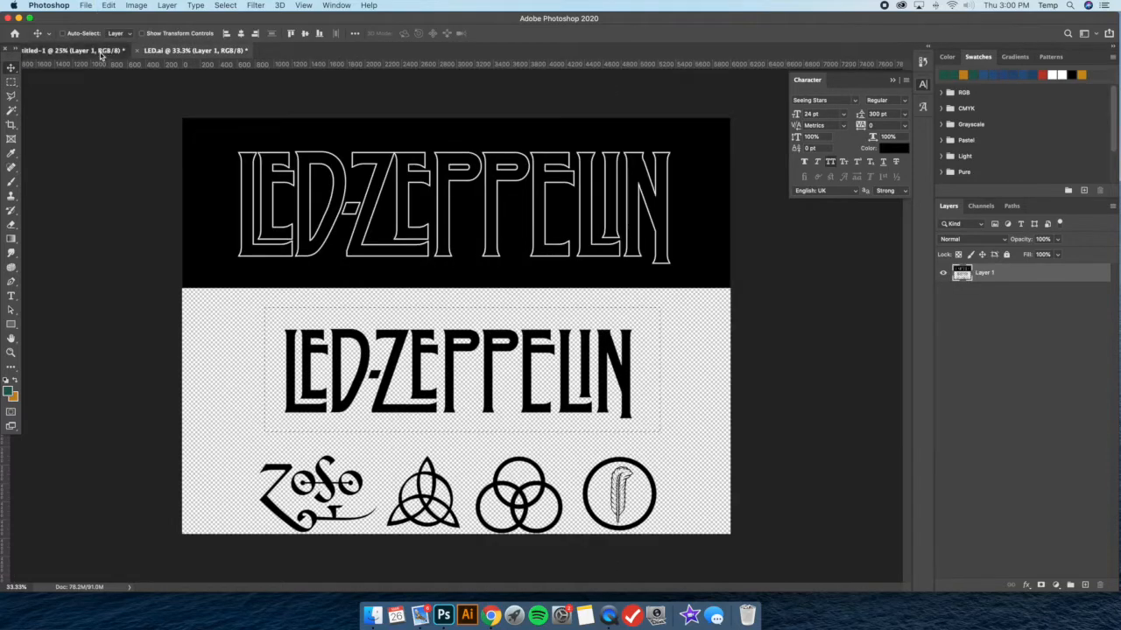
Paste the lettering into the group photo document above the men's heads and convert its layer to a smart object
{"action": "left_click", "coordinate": [79, 50]}
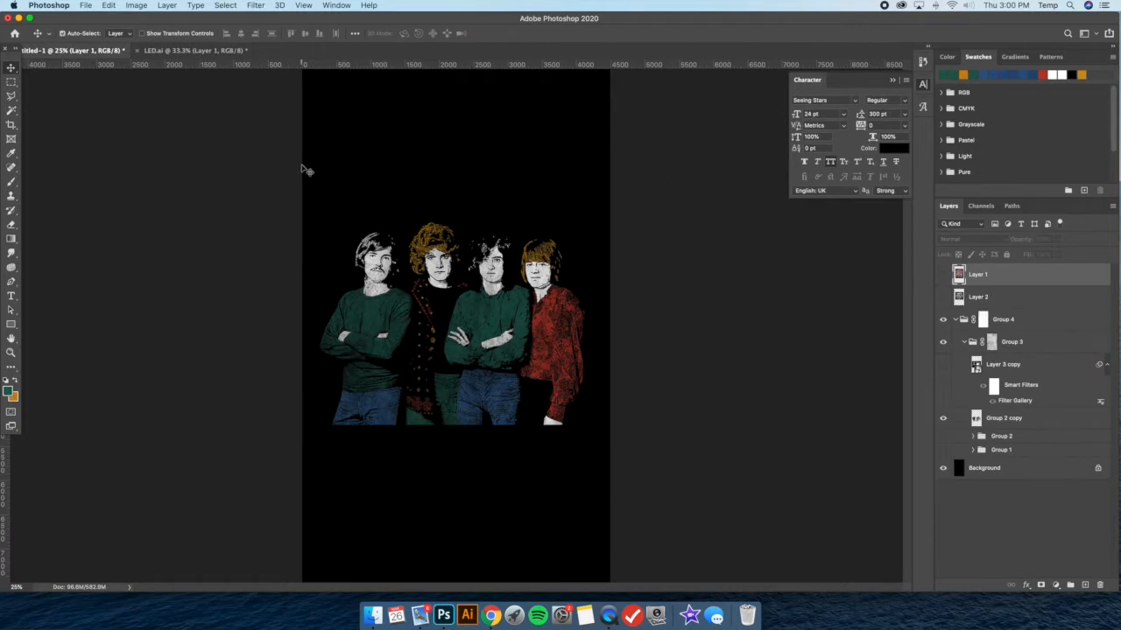
{"action": "key", "text": "super+v"}
{"action": "left_click", "coordinate": [143, 33]}
{"action": "left_click_drag", "start_coordinate": [499, 324], "coordinate": [532, 179]}
{"action": "right_click", "coordinate": [978, 279]}
{"action": "left_click", "coordinate": [987, 276]}
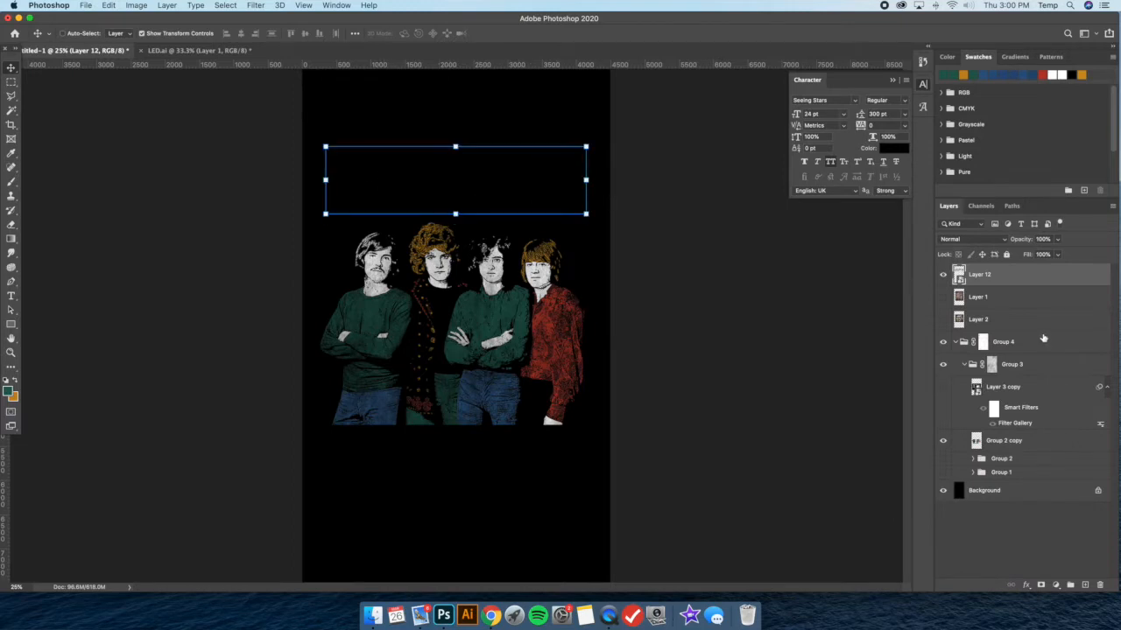
Give the lettering a white (ffffff) Color Overlay in Normal mode and move its layer into Group 3, above Layer 3 copy
{"action": "double_click", "coordinate": [1031, 280]}
{"action": "left_click", "coordinate": [695, 422]}
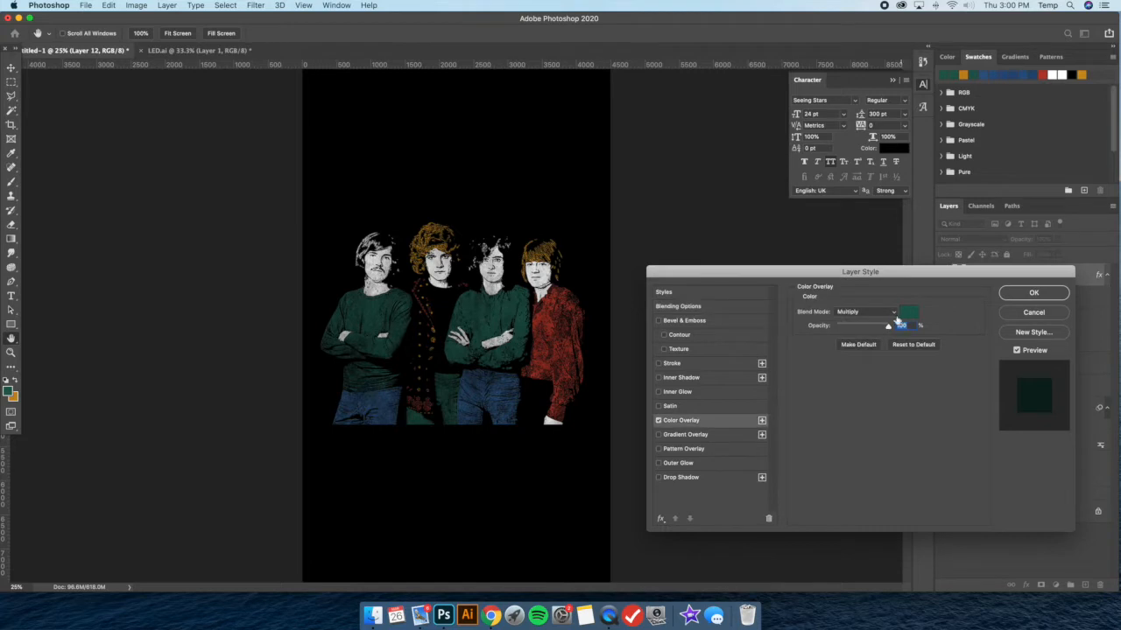
{"action": "left_click", "coordinate": [866, 313]}
{"action": "left_click", "coordinate": [869, 283]}
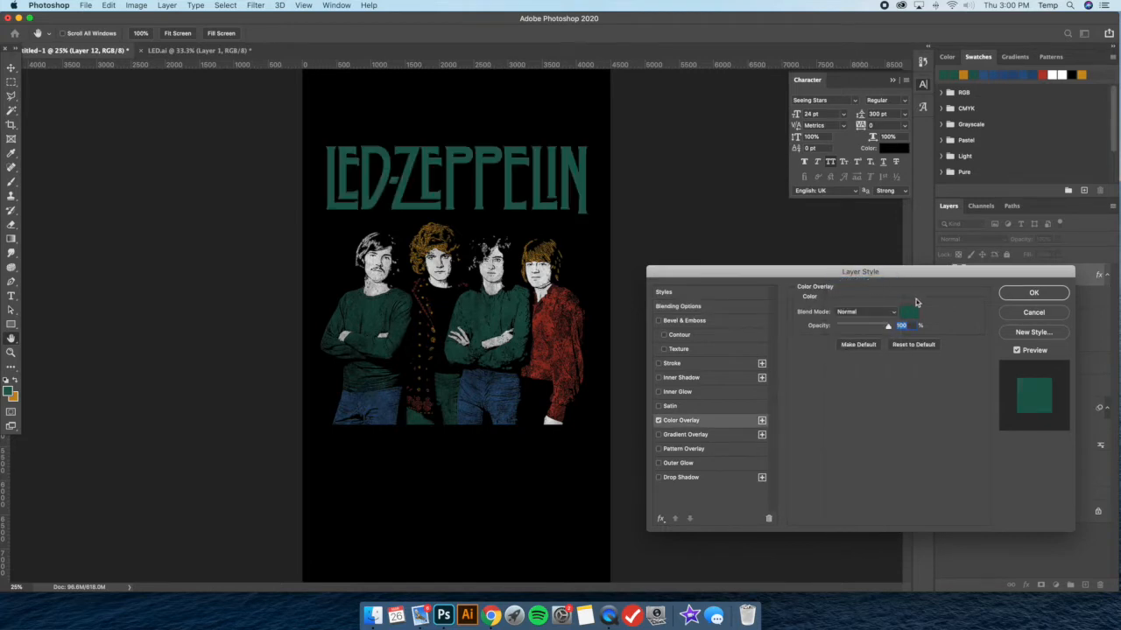
{"action": "left_click", "coordinate": [910, 312]}
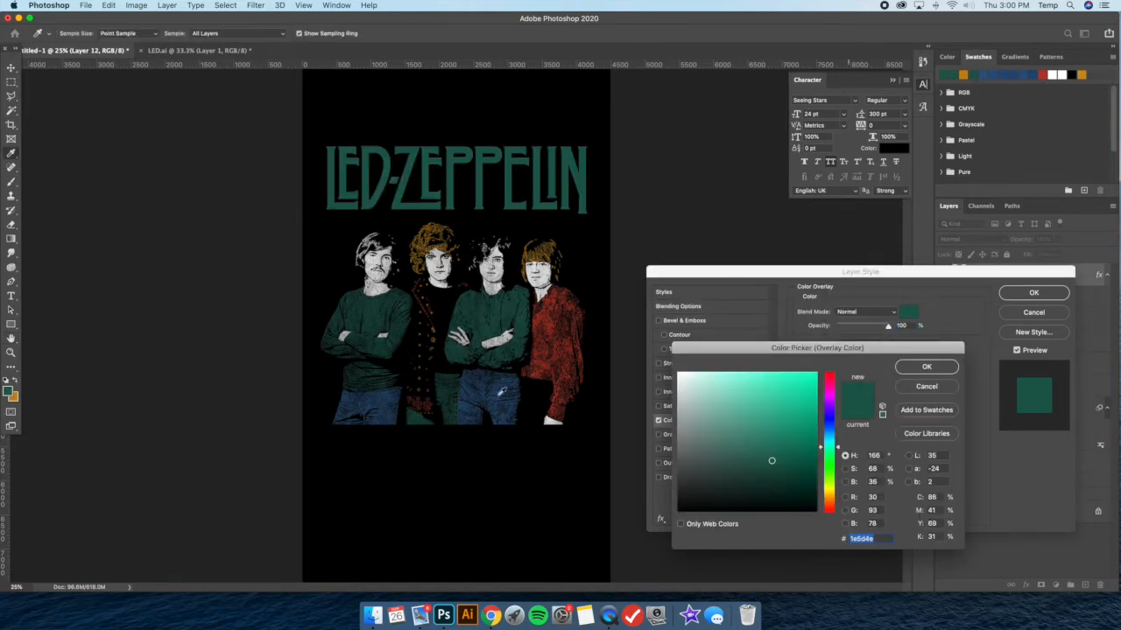
{"action": "type", "text": "ffffff"}
{"action": "left_click", "coordinate": [926, 366]}
{"action": "left_click", "coordinate": [1033, 292]}
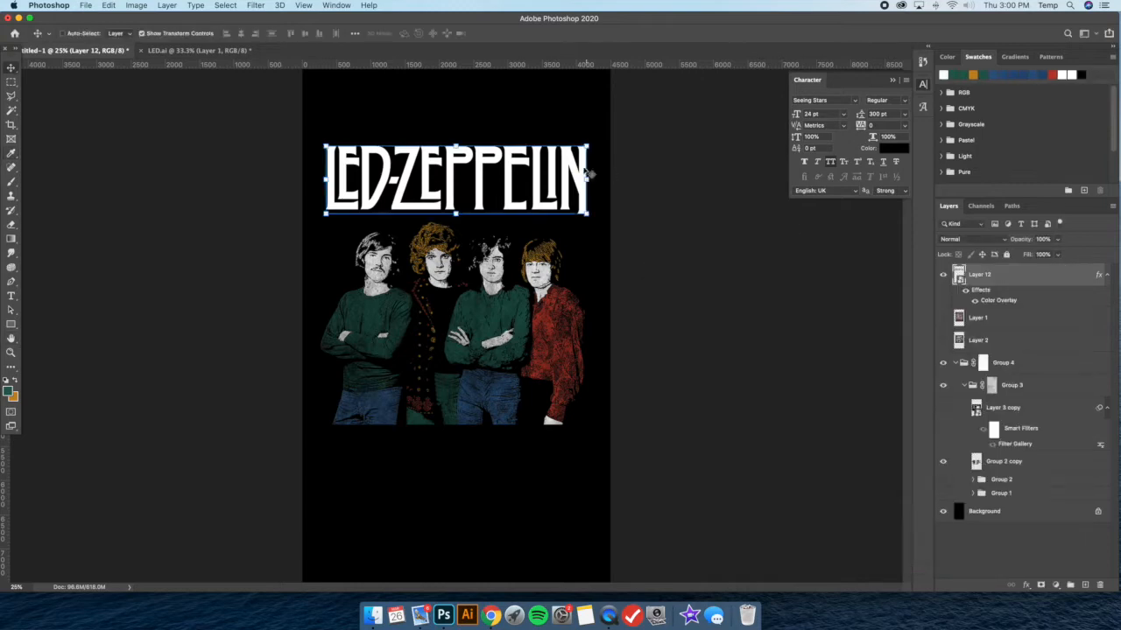
{"action": "left_click_drag", "start_coordinate": [1044, 275], "coordinate": [1033, 397]}
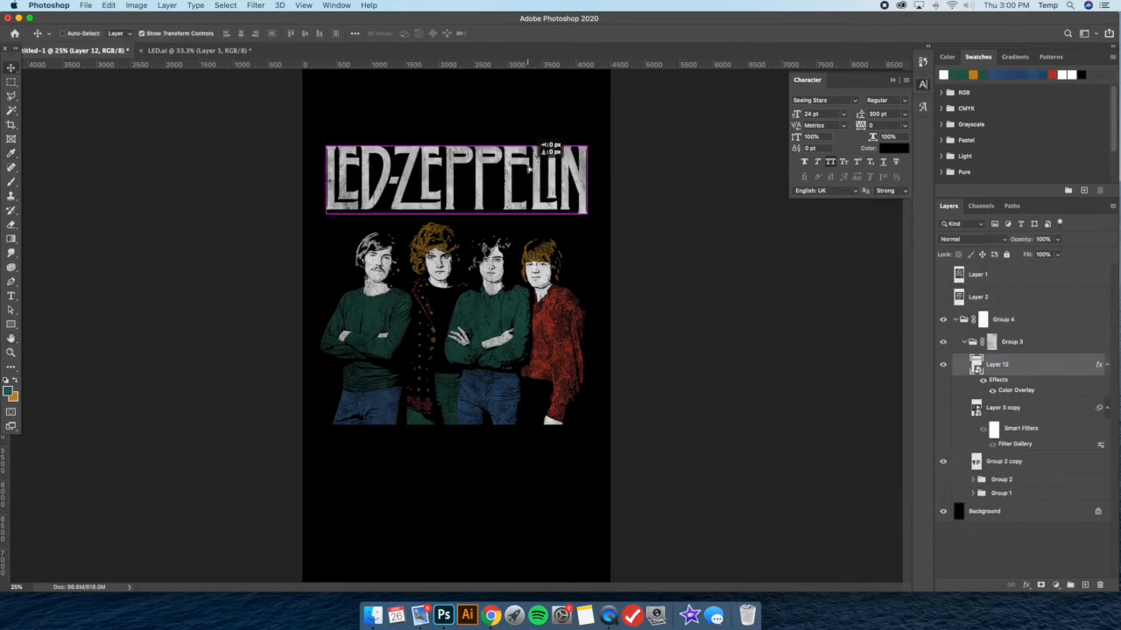
Compare the lettering with the Led Zeppelin reference shirt in Layer 1, leaving the reference hidden
{"action": "left_click", "coordinate": [942, 275]}
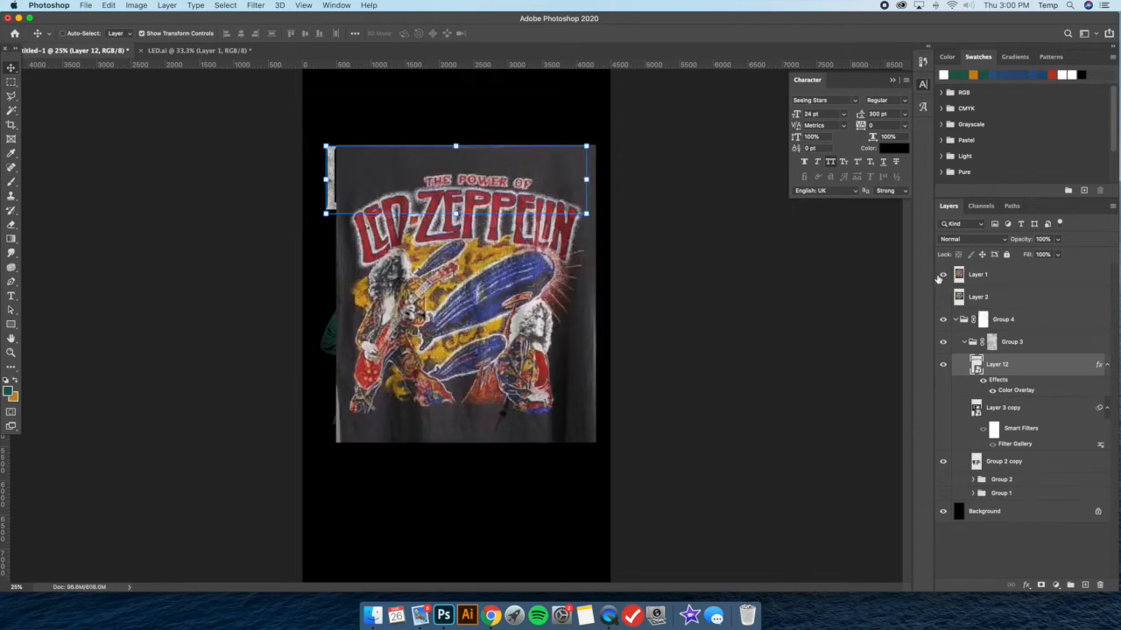
{"action": "left_click", "coordinate": [938, 276]}
{"action": "left_click", "coordinate": [939, 276]}
{"action": "left_click", "coordinate": [938, 276]}
{"action": "left_click", "coordinate": [938, 277]}
{"action": "left_click", "coordinate": [944, 277]}
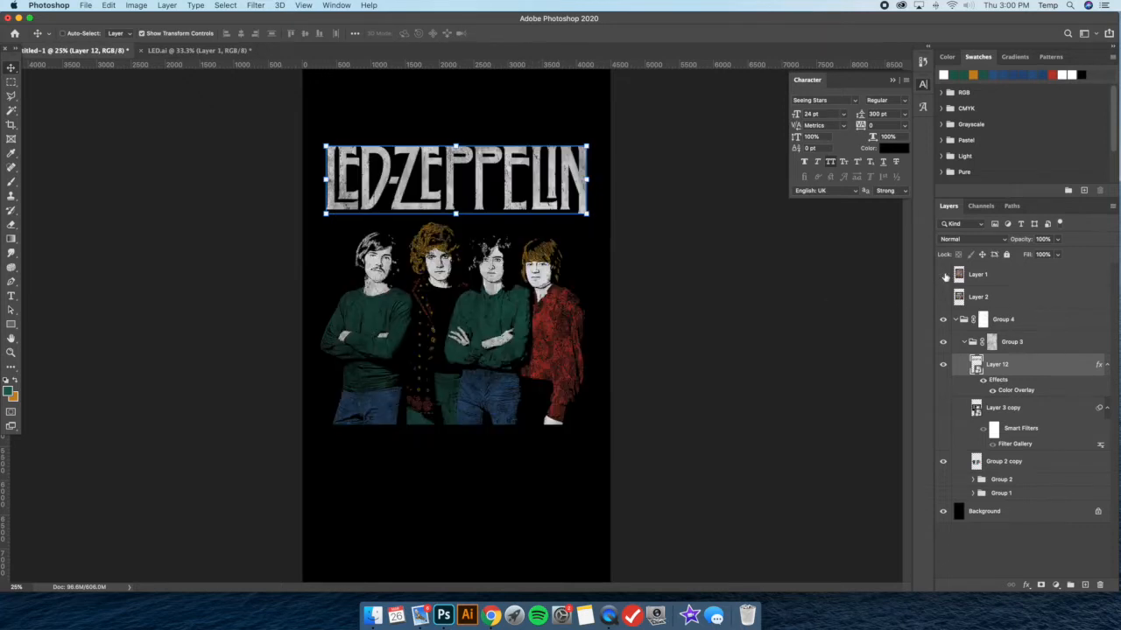
Change the lettering's Color Overlay to red ba3b2a and move the lettering down closer to the men's heads
{"action": "double_click", "coordinate": [1050, 377]}
{"action": "left_click", "coordinate": [705, 425]}
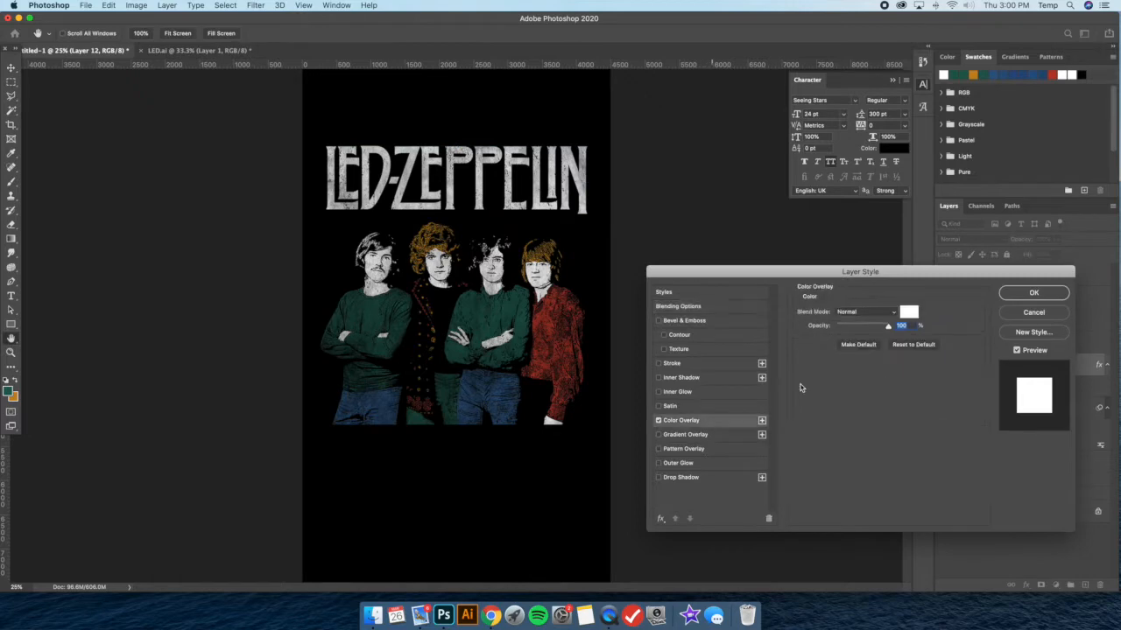
{"action": "left_click", "coordinate": [907, 313]}
{"action": "left_click", "coordinate": [785, 395]}
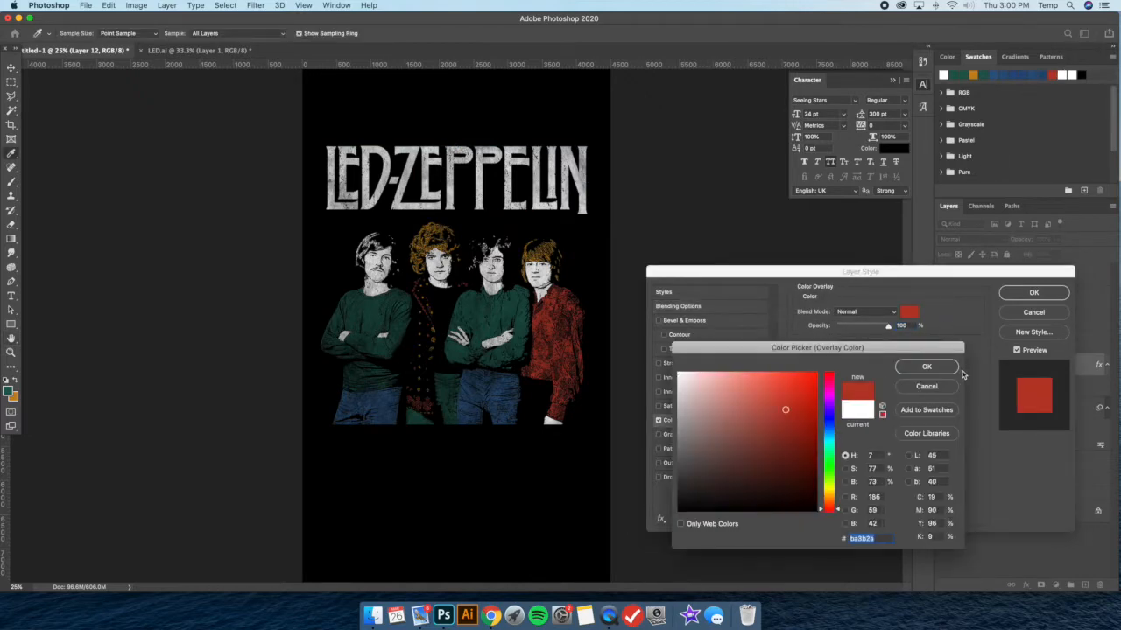
{"action": "left_click", "coordinate": [926, 367]}
{"action": "left_click", "coordinate": [1033, 292]}
{"action": "left_click_drag", "start_coordinate": [542, 166], "coordinate": [540, 182]}
{"action": "left_click", "coordinate": [142, 34]}
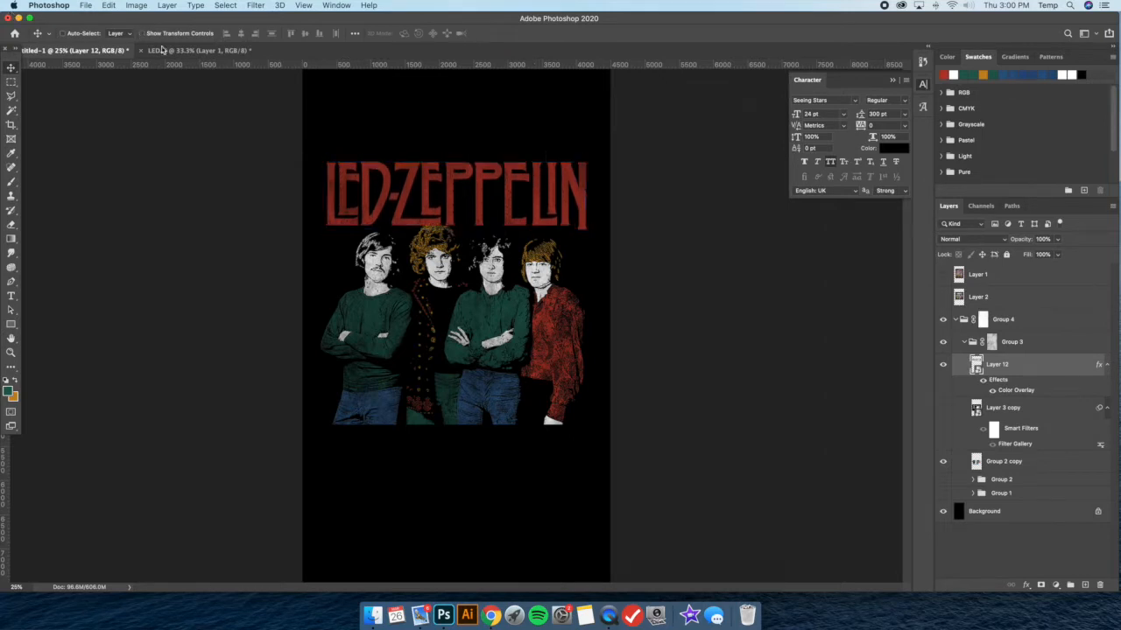
Show the reference shirt in Layer 1 and move it down until the lettering and the men's heads and shoulders are uncovered
{"action": "left_click", "coordinate": [943, 274]}
{"action": "left_click", "coordinate": [978, 275]}
{"action": "left_click_drag", "start_coordinate": [490, 210], "coordinate": [478, 345]}
{"action": "left_click_drag", "start_coordinate": [489, 287], "coordinate": [489, 283]}
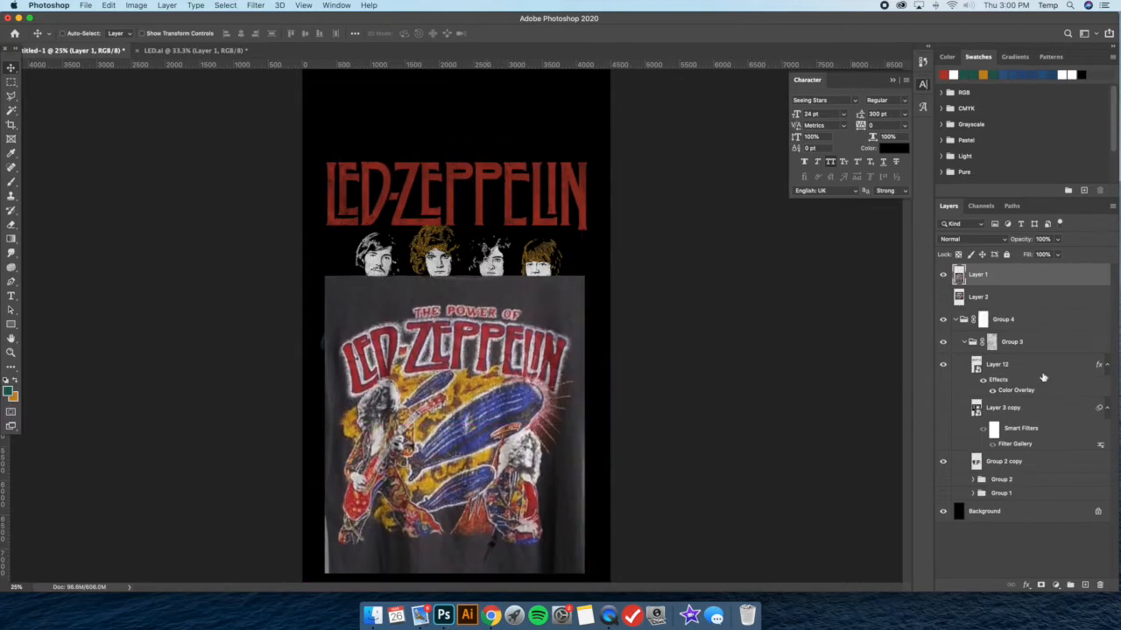
{"action": "left_click", "coordinate": [1037, 375]}
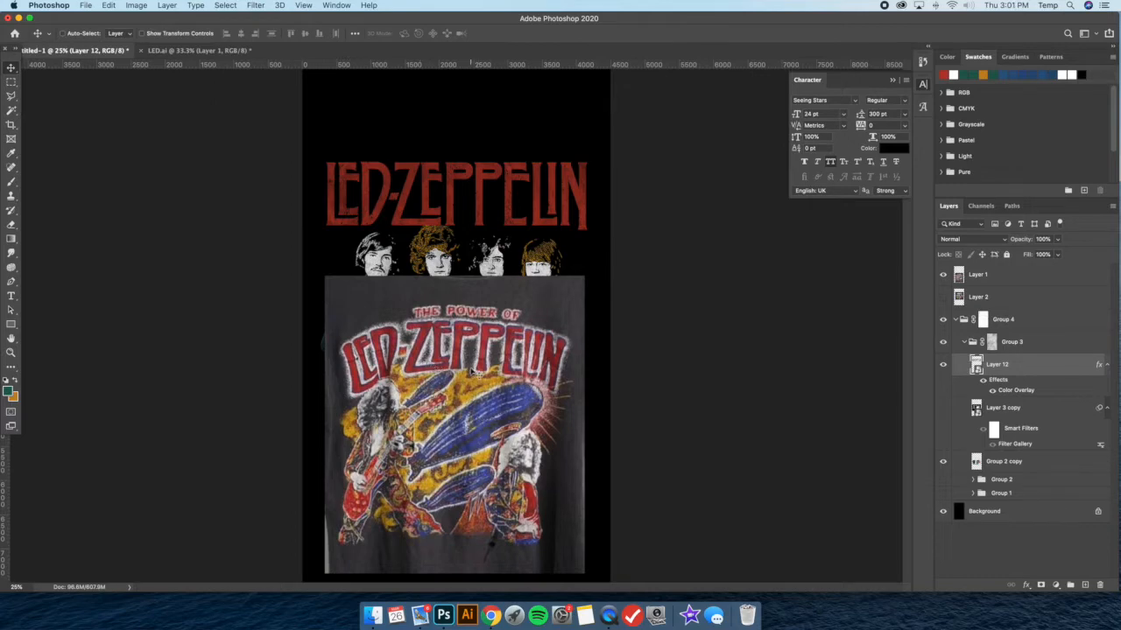
{"action": "left_click", "coordinate": [996, 283]}
{"action": "left_click_drag", "start_coordinate": [497, 294], "coordinate": [495, 342]}
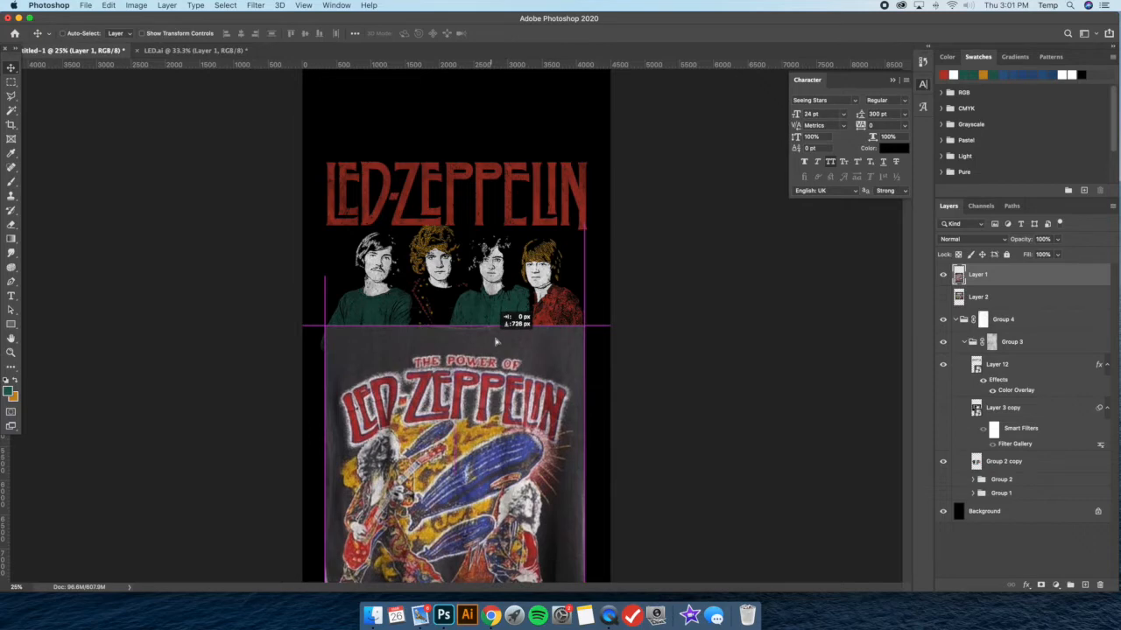
Add an Inner Shadow to the lettering in Normal mode at 100% opacity, using the orange swatch c68817
{"action": "left_click", "coordinate": [1043, 369]}
{"action": "double_click", "coordinate": [1043, 369]}
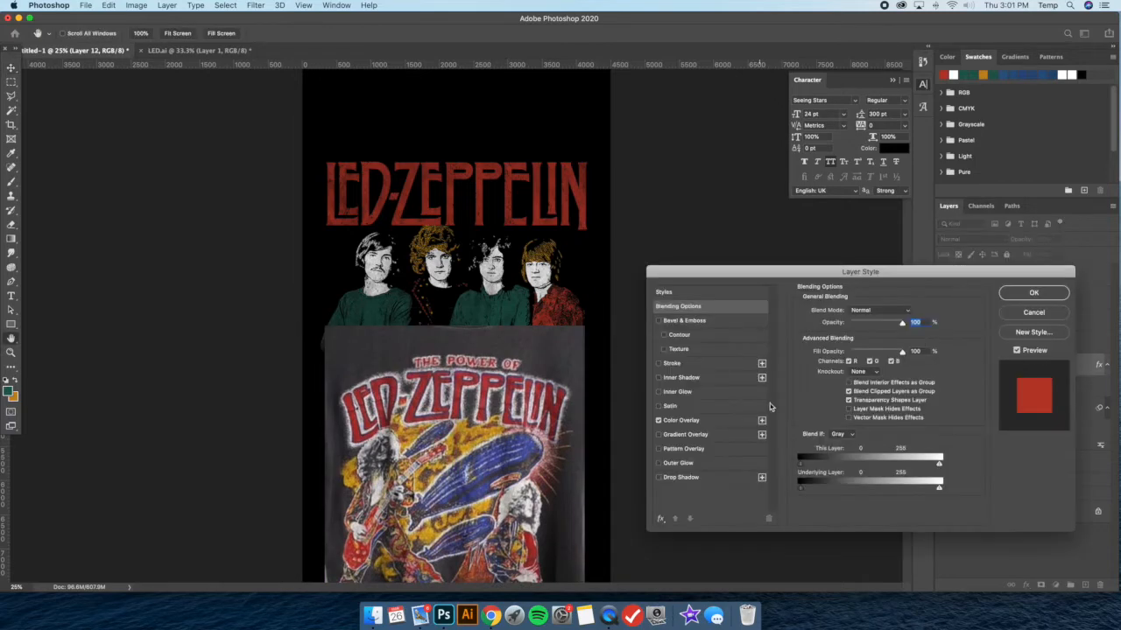
{"action": "left_click", "coordinate": [701, 383]}
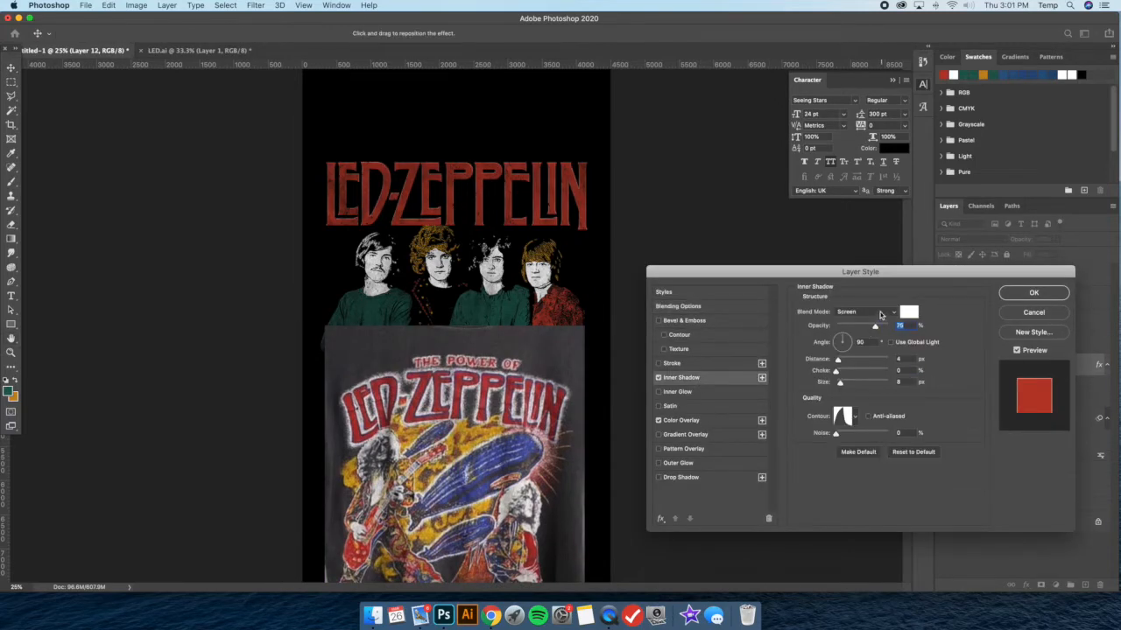
{"action": "left_click", "coordinate": [884, 315]}
{"action": "left_click", "coordinate": [860, 232]}
{"action": "left_click", "coordinate": [908, 312]}
{"action": "left_click", "coordinate": [962, 75]}
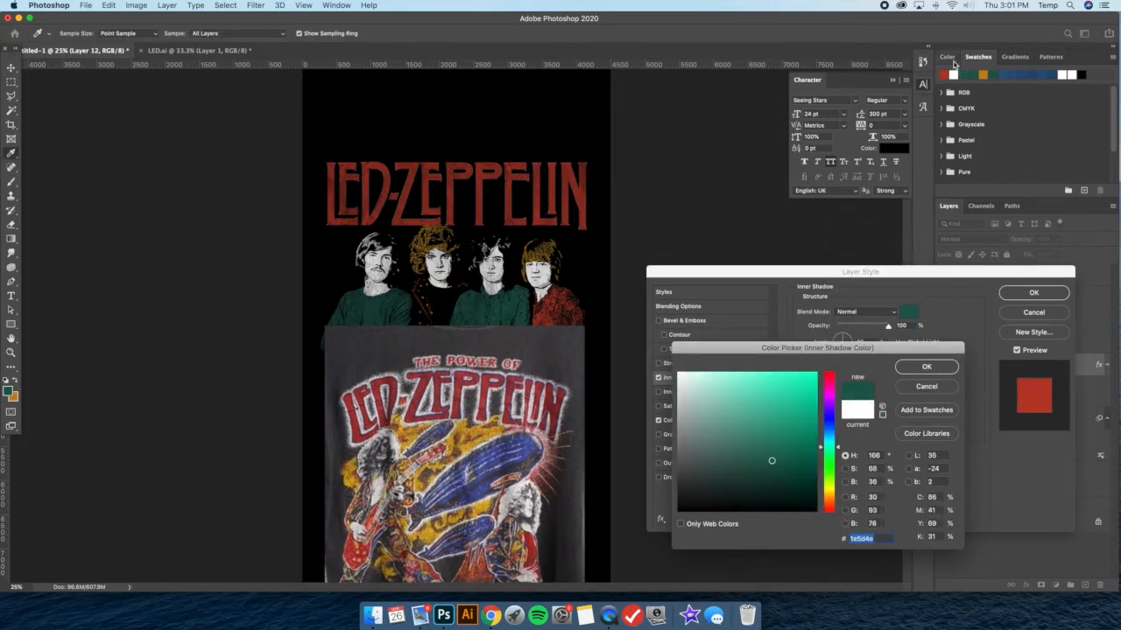
{"action": "left_click", "coordinate": [984, 74]}
{"action": "left_click", "coordinate": [919, 368]}
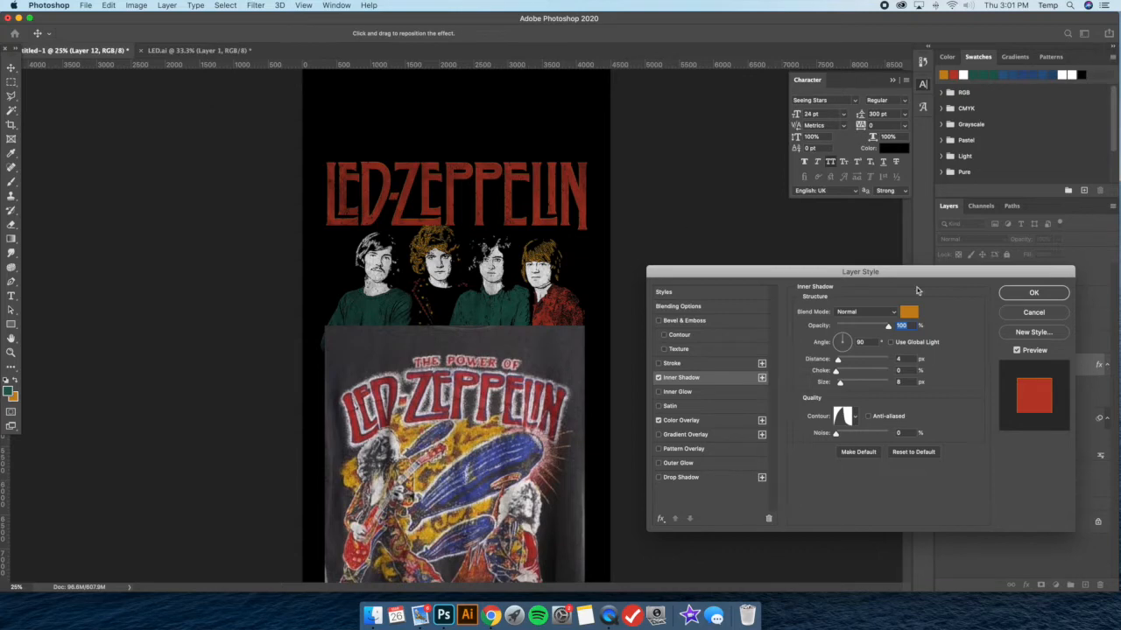
{"action": "left_click", "coordinate": [1034, 294]}
Reposition the lettering's Inner Shadow, set its size to 0 px and give it the linear contour
{"action": "double_click", "coordinate": [938, 356]}
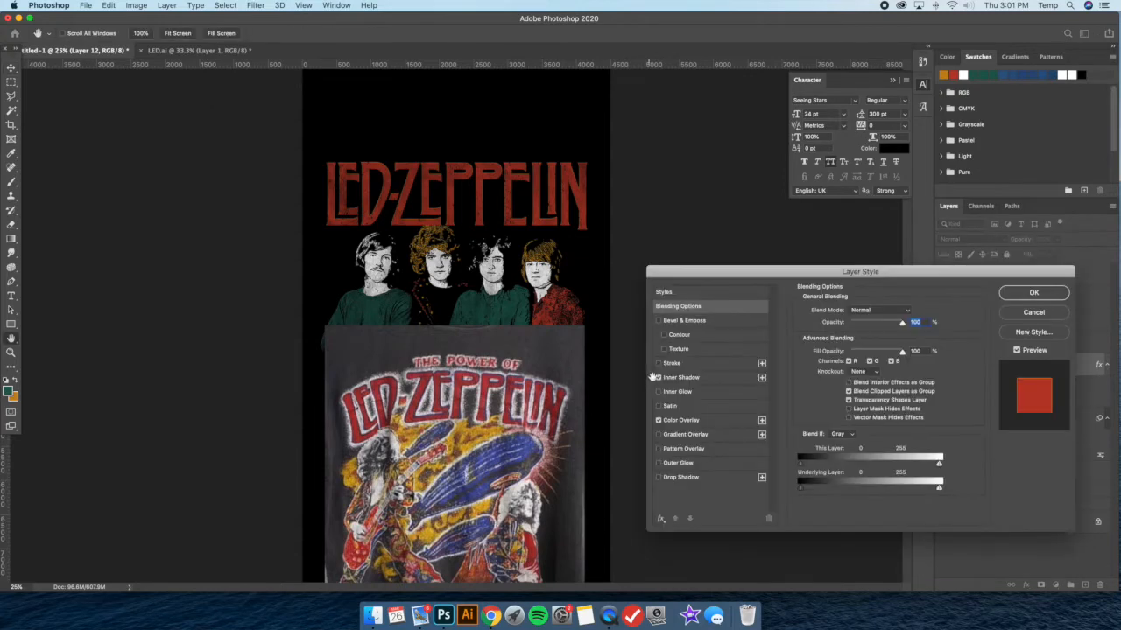
{"action": "left_click", "coordinate": [685, 377]}
{"action": "left_click_drag", "start_coordinate": [491, 147], "coordinate": [491, 149]}
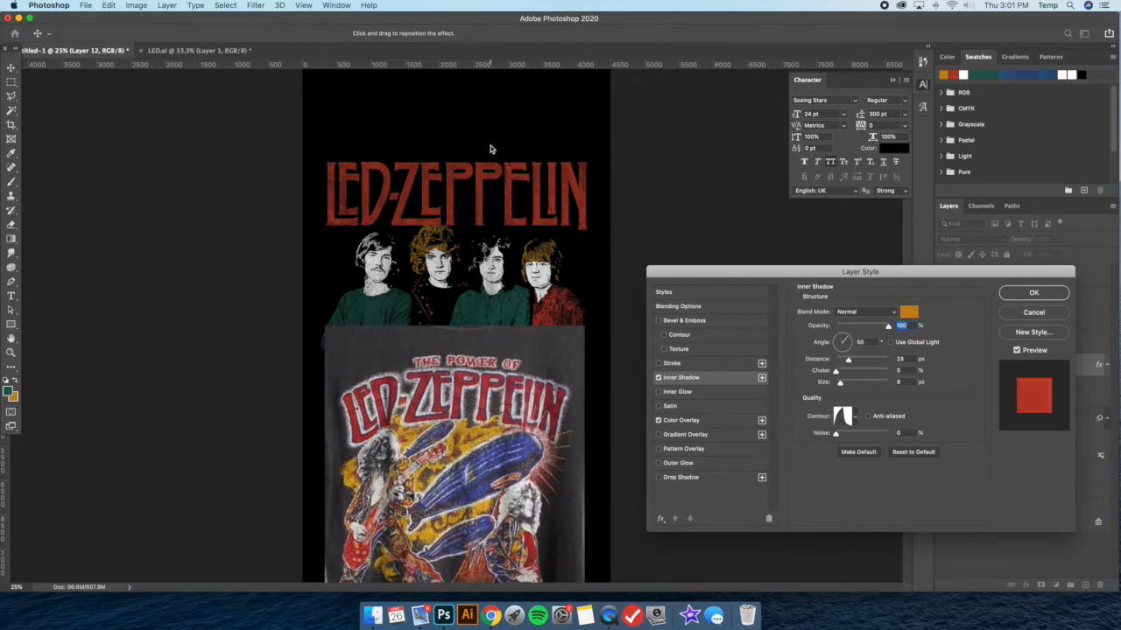
{"action": "left_click_drag", "start_coordinate": [840, 383], "coordinate": [835, 384]}
{"action": "left_click", "coordinate": [853, 420]}
{"action": "left_click", "coordinate": [788, 443]}
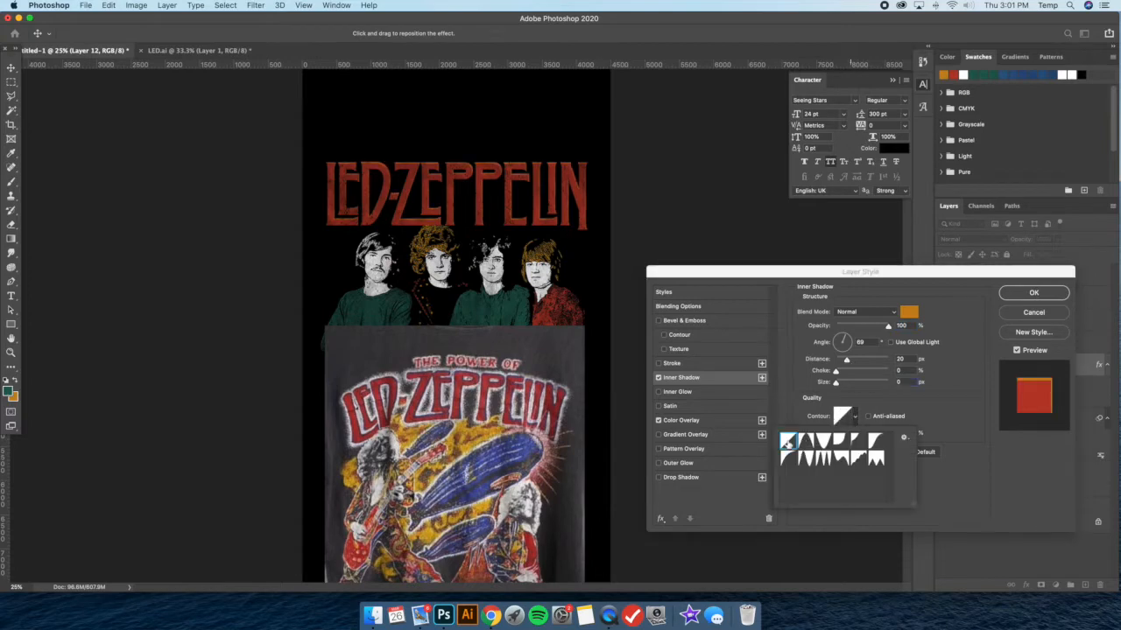
{"action": "left_click", "coordinate": [949, 379]}
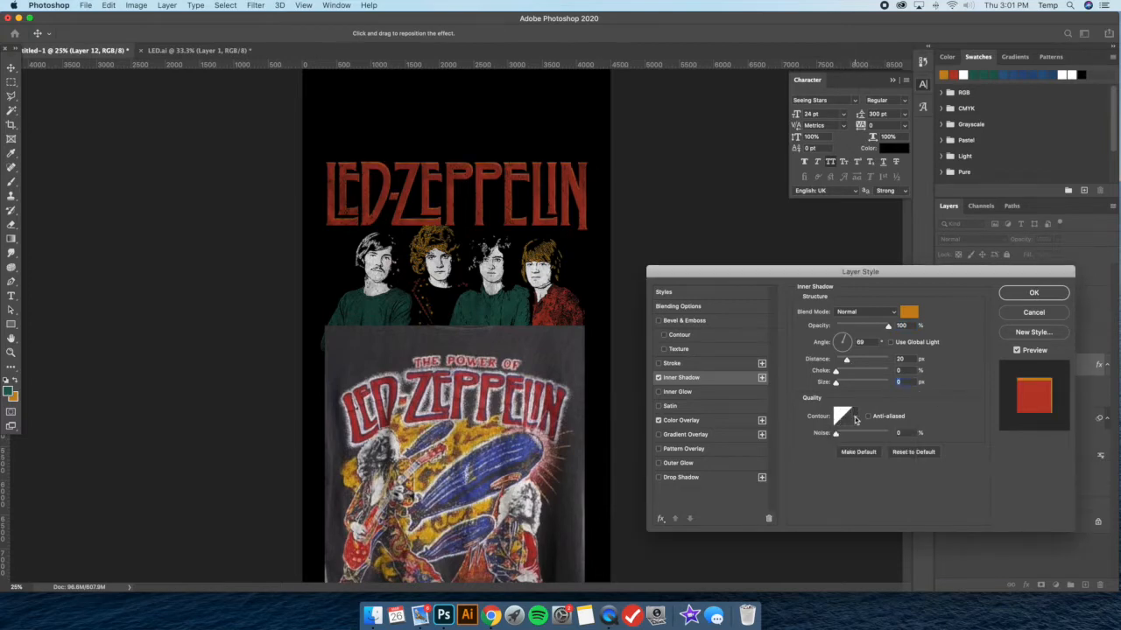
{"action": "left_click_drag", "start_coordinate": [473, 137], "coordinate": [518, 144]}
{"action": "left_click_drag", "start_coordinate": [431, 384], "coordinate": [484, 382]}
Swap the lettering's colors, setting the Color Overlay to orange c68817 and the Inner Shadow to red ba3b2a
{"action": "left_click", "coordinate": [709, 421]}
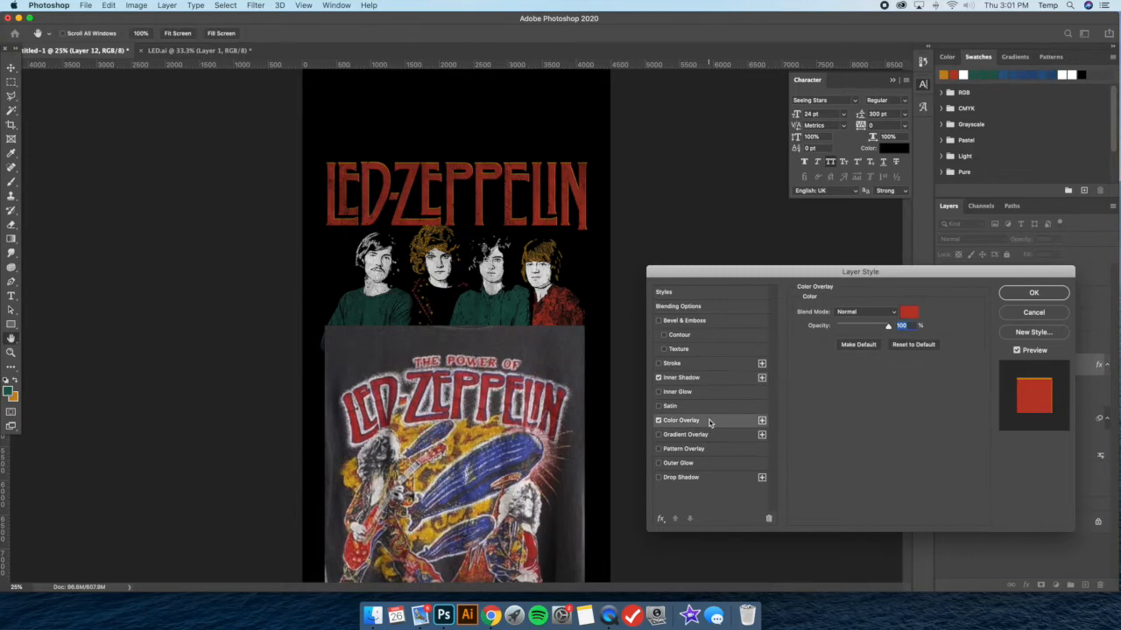
{"action": "left_click", "coordinate": [910, 314]}
{"action": "left_click", "coordinate": [945, 73]}
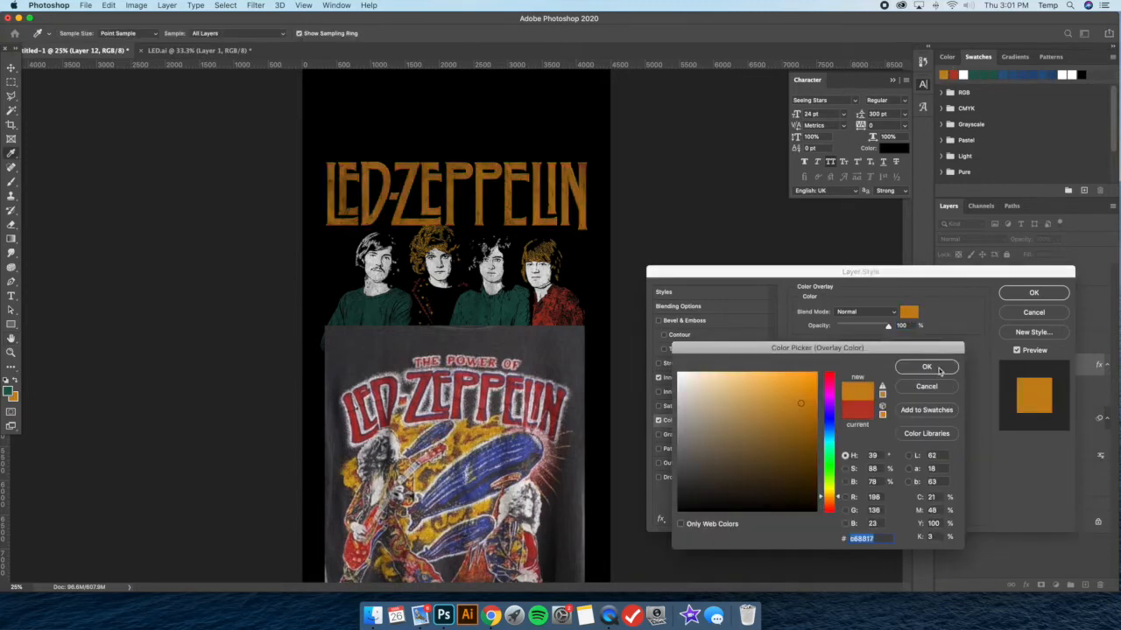
{"action": "key", "text": "Return"}
{"action": "left_click", "coordinate": [717, 374]}
{"action": "left_click", "coordinate": [908, 313]}
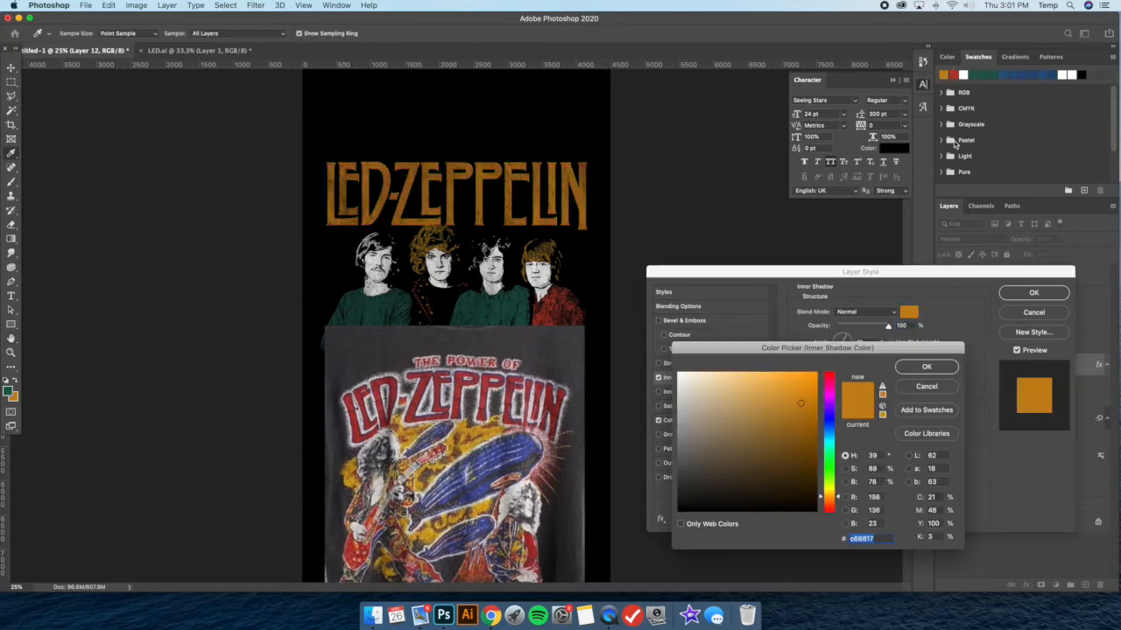
{"action": "left_click", "coordinate": [954, 74]}
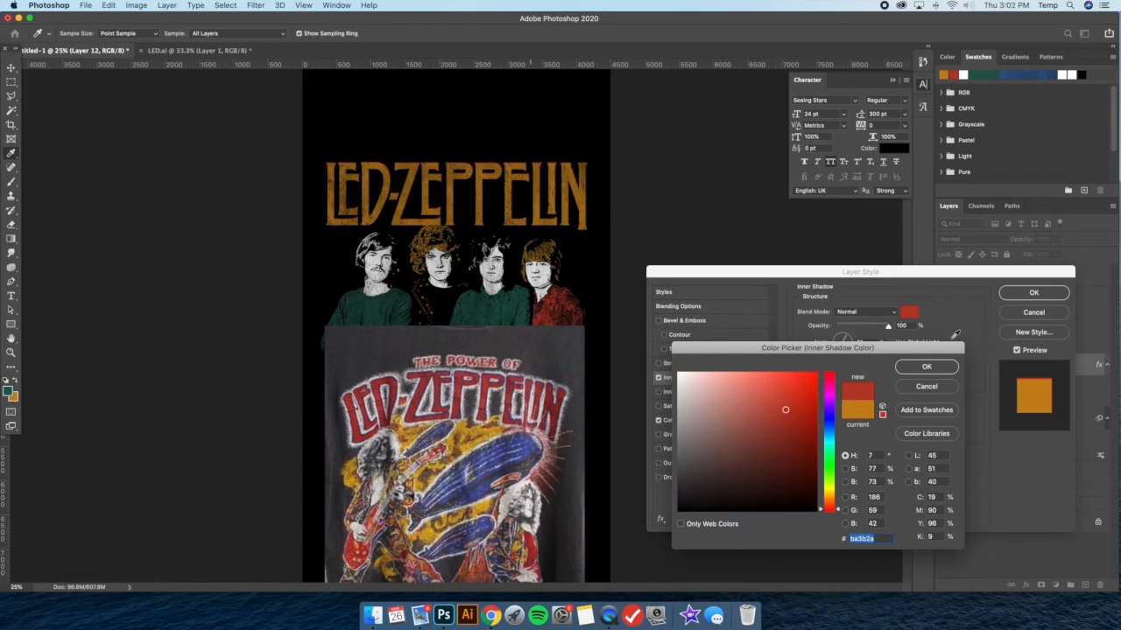
{"action": "left_click", "coordinate": [928, 368]}
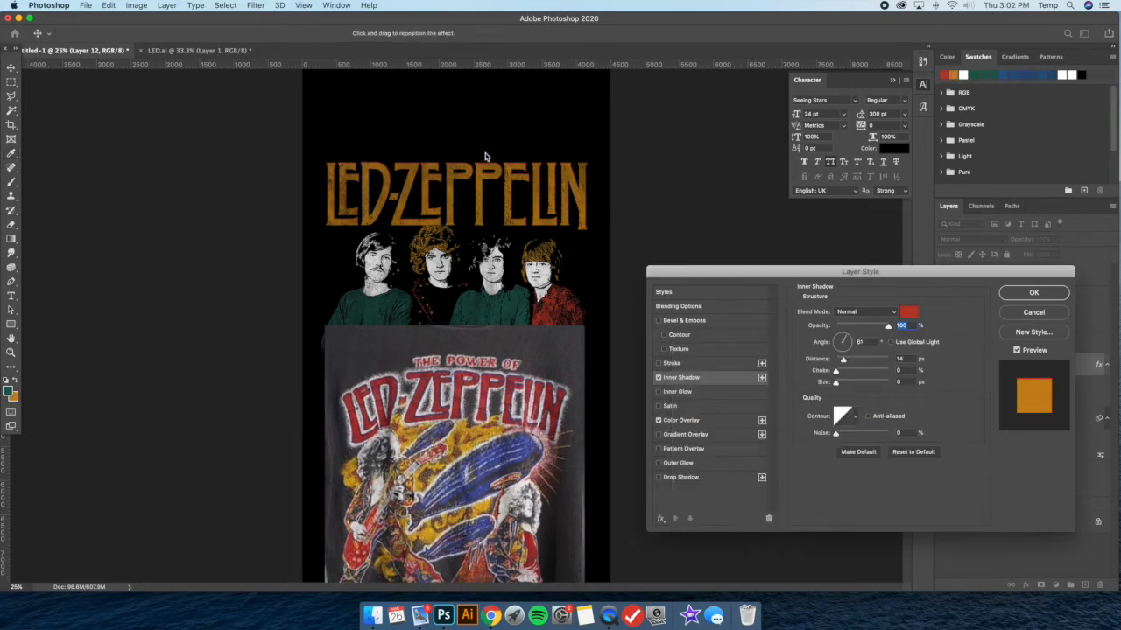
Try a new position for the lettering's red Inner Shadow, at a 67° angle and 18 px distance
{"action": "left_click", "coordinate": [1024, 294]}
{"action": "double_click", "coordinate": [1035, 366]}
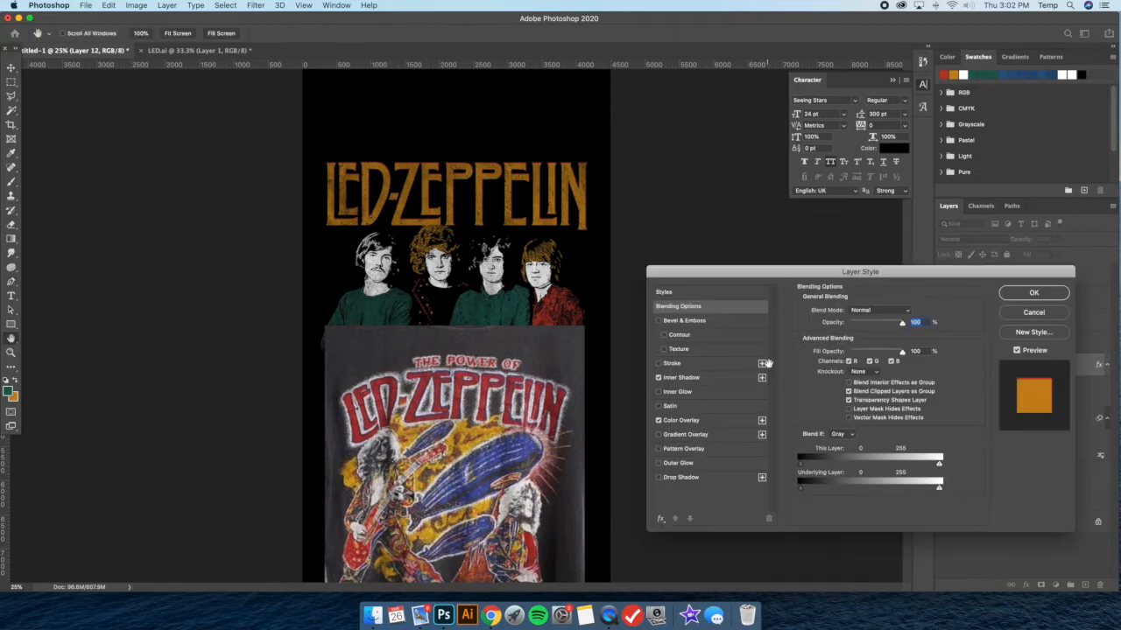
{"action": "left_click", "coordinate": [687, 377]}
{"action": "left_click_drag", "start_coordinate": [495, 155], "coordinate": [499, 156]}
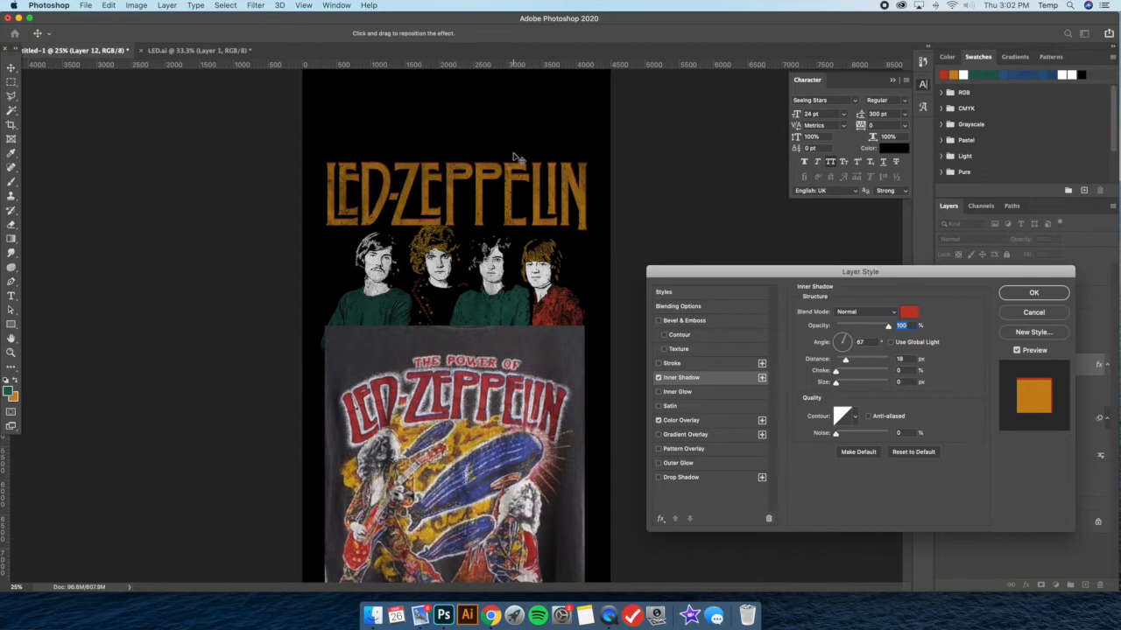
Turn off the lettering's Inner Shadow and set its Color Overlay to the red swatch ba3b2a
{"action": "left_click", "coordinate": [658, 377]}
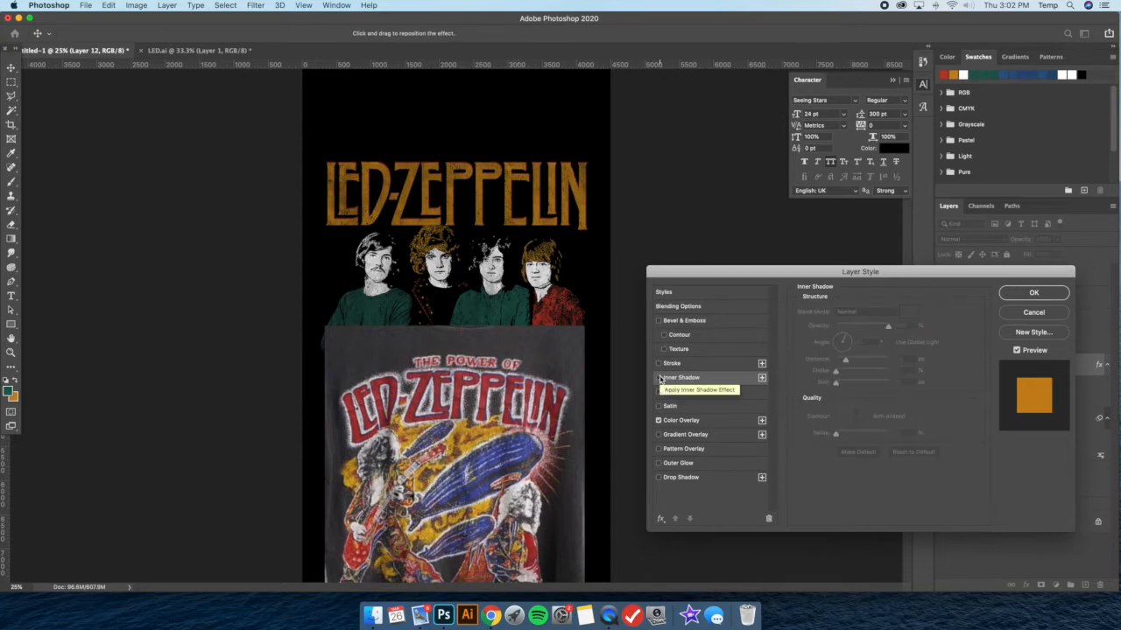
{"action": "left_click", "coordinate": [696, 425]}
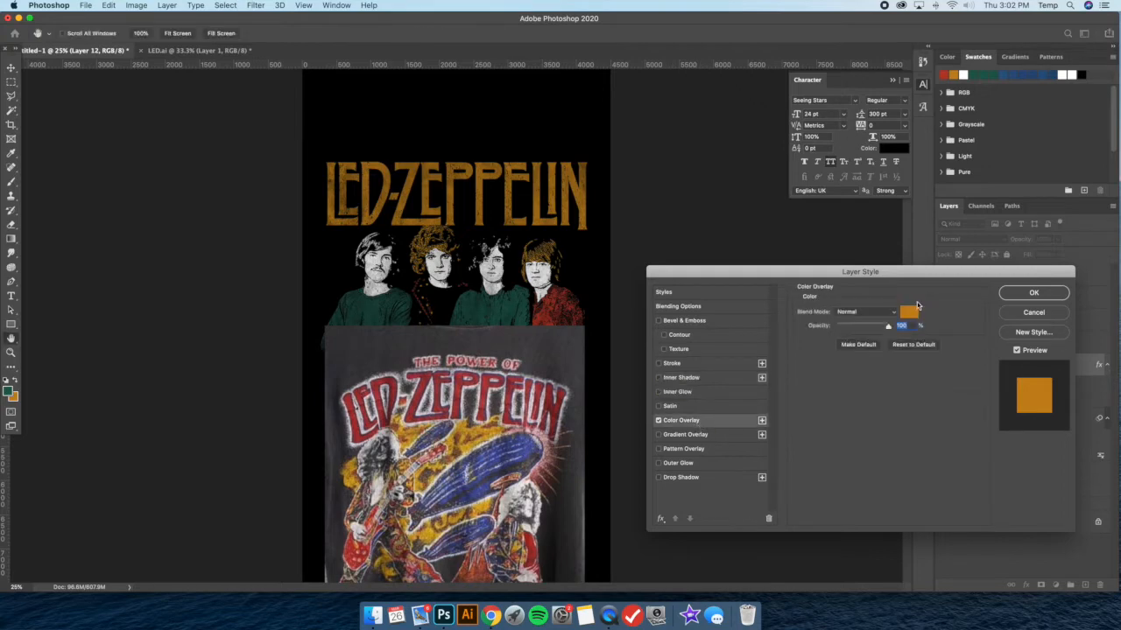
{"action": "left_click", "coordinate": [911, 312]}
{"action": "left_click", "coordinate": [944, 75]}
{"action": "left_click", "coordinate": [950, 366]}
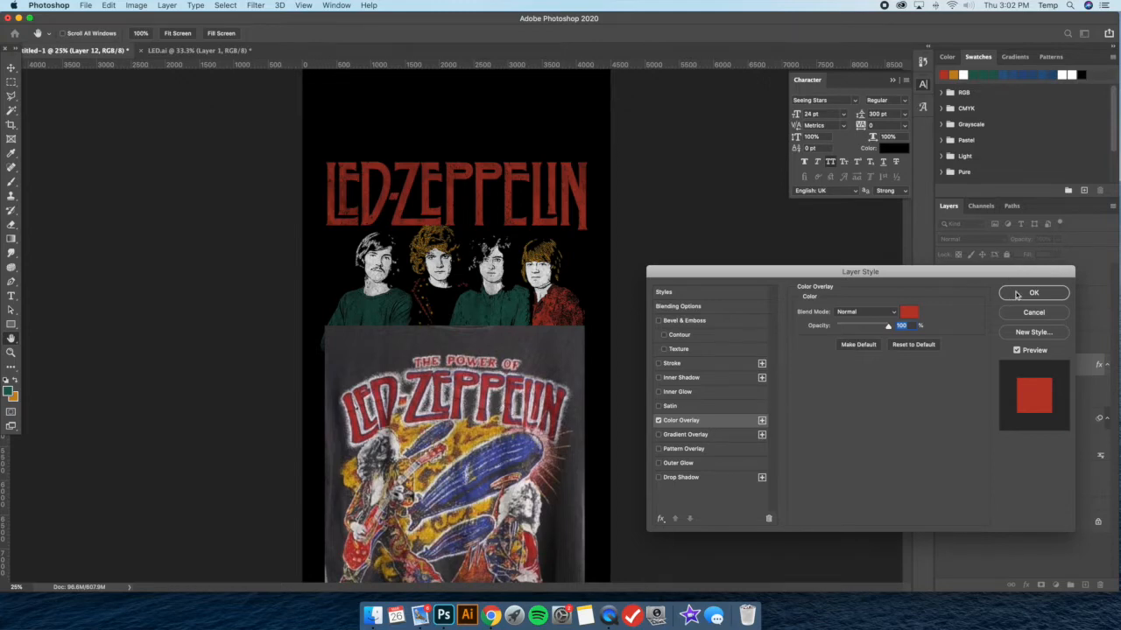
Add a thin black Stroke to the lettering, positioned outside in Normal mode at 100% opacity
{"action": "left_click", "coordinate": [694, 364]}
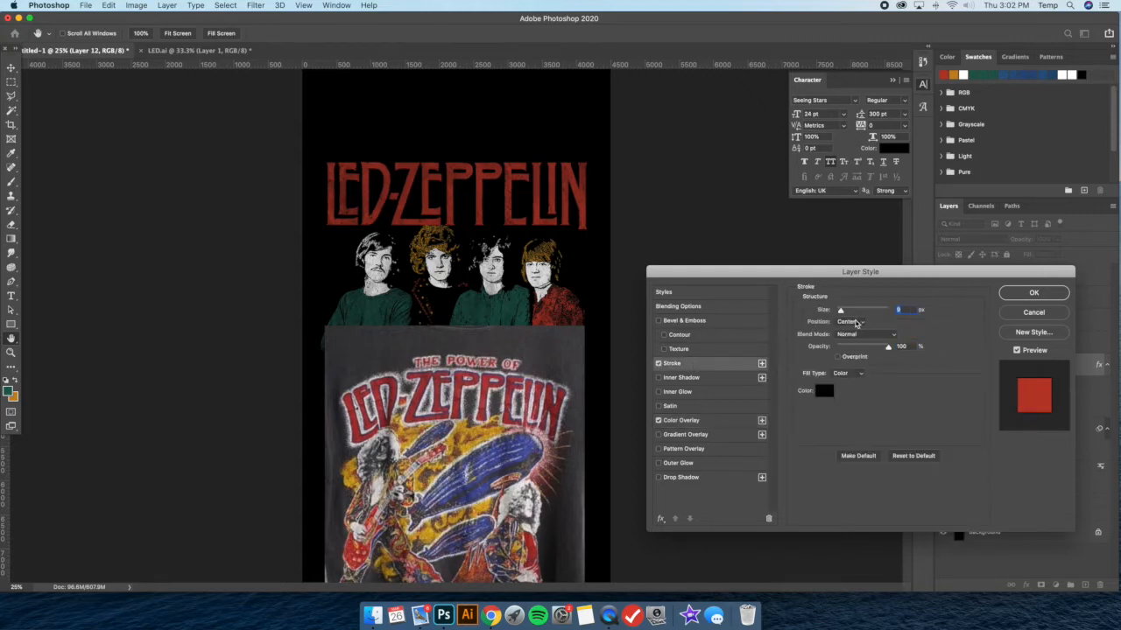
{"action": "left_click", "coordinate": [857, 310]}
{"action": "left_click_drag", "start_coordinate": [840, 310], "coordinate": [842, 310]}
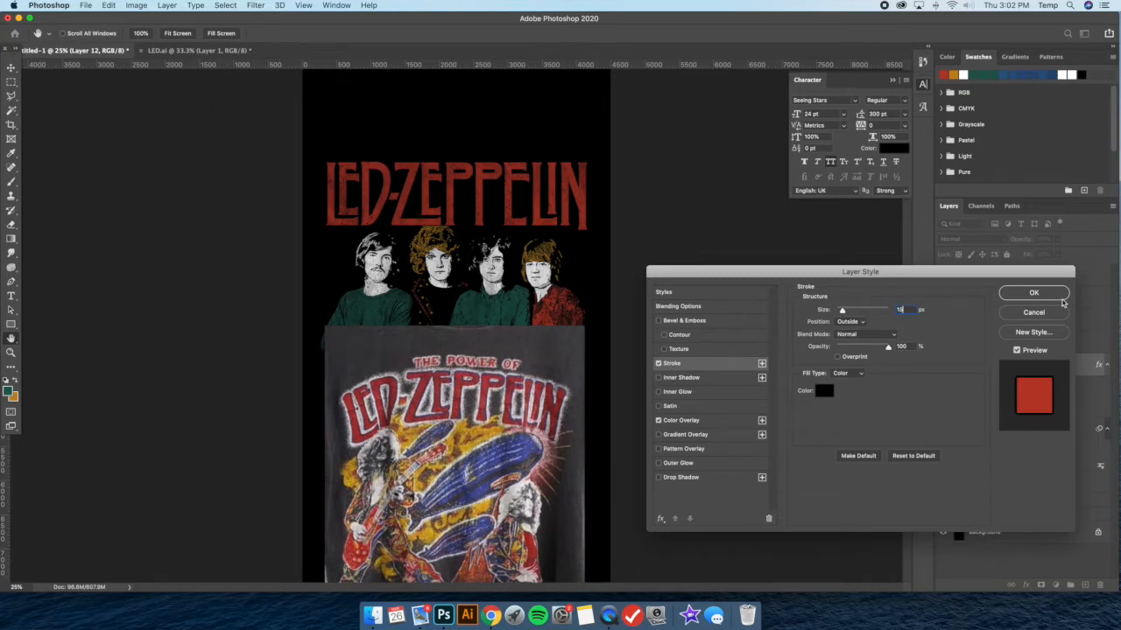
{"action": "key", "text": "Return"}
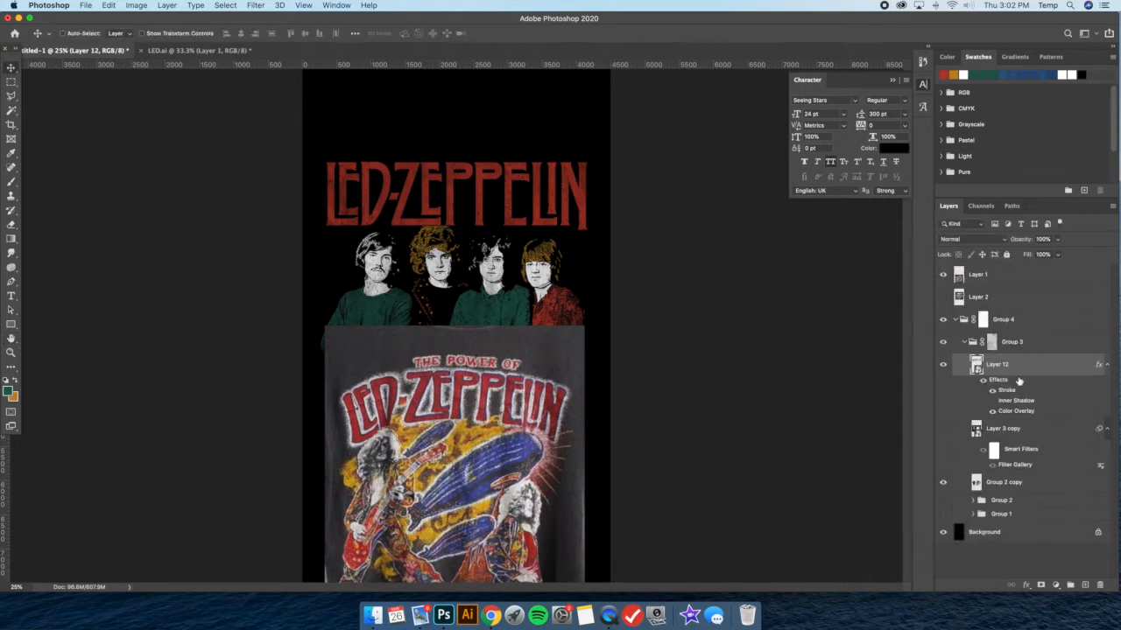
Duplicate the lettering layer, naming the upper copy Logo and the lower one Logo Glow
{"action": "key", "text": "super+j"}
{"action": "left_click", "coordinate": [1033, 431]}
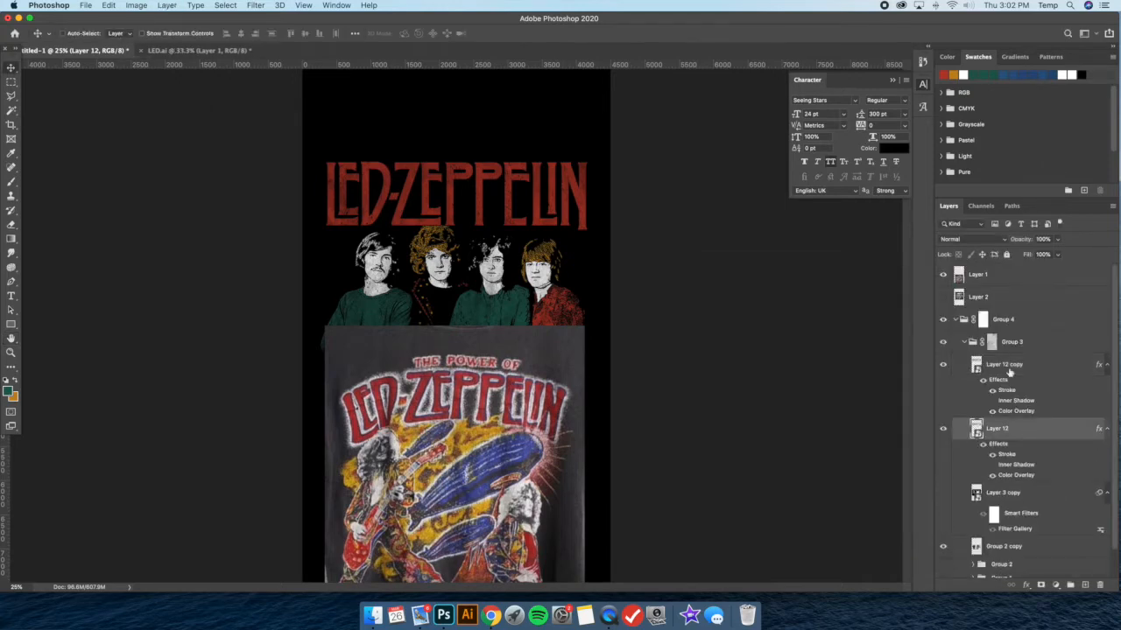
{"action": "double_click", "coordinate": [1002, 365]}
{"action": "type", "text": "Logo"}
{"action": "key", "text": "Return"}
{"action": "double_click", "coordinate": [996, 429]}
{"action": "type", "text": "L"}
{"action": "key", "text": "Return"}
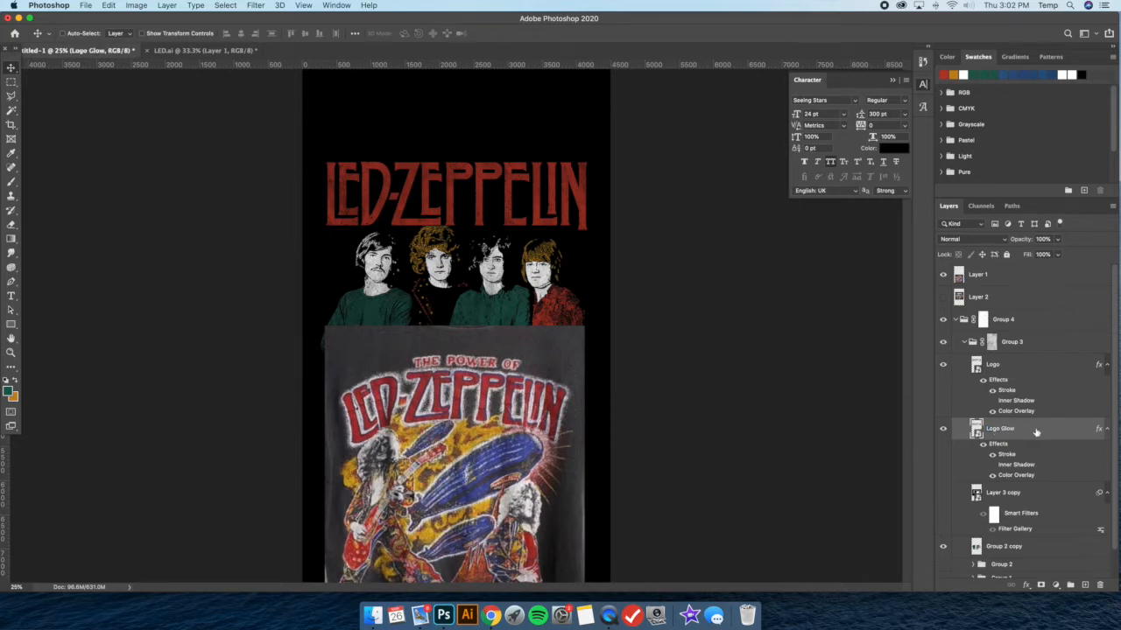
Turn off the Stroke on the Logo Glow layer and set its Color Overlay to white
{"action": "double_click", "coordinate": [1036, 433]}
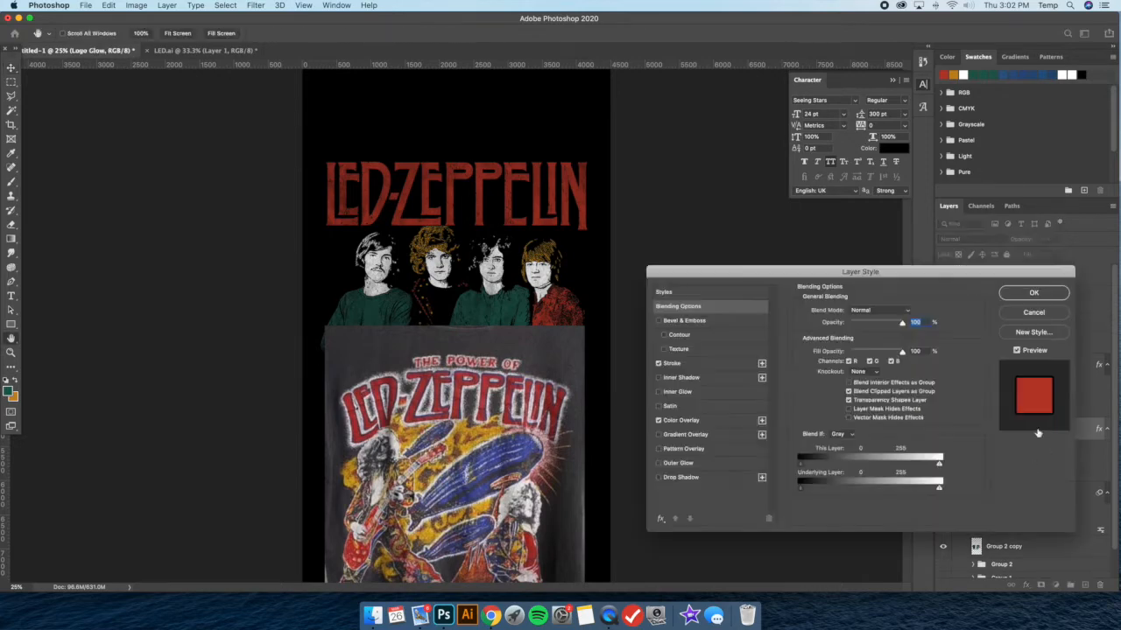
{"action": "left_click", "coordinate": [660, 364]}
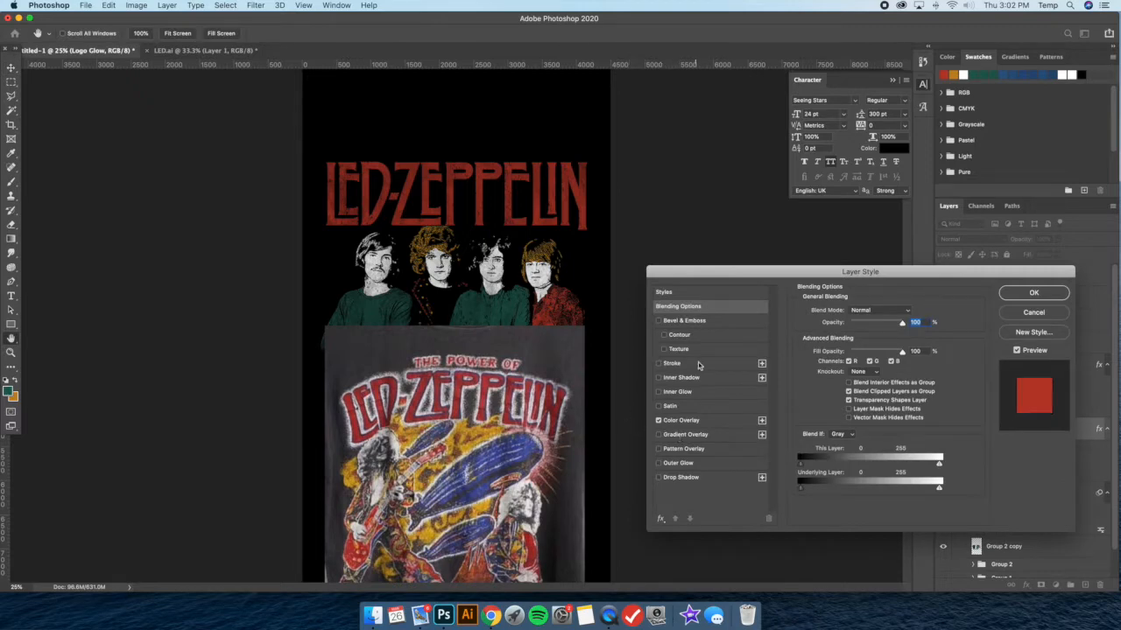
{"action": "left_click", "coordinate": [684, 421]}
{"action": "left_click", "coordinate": [909, 314]}
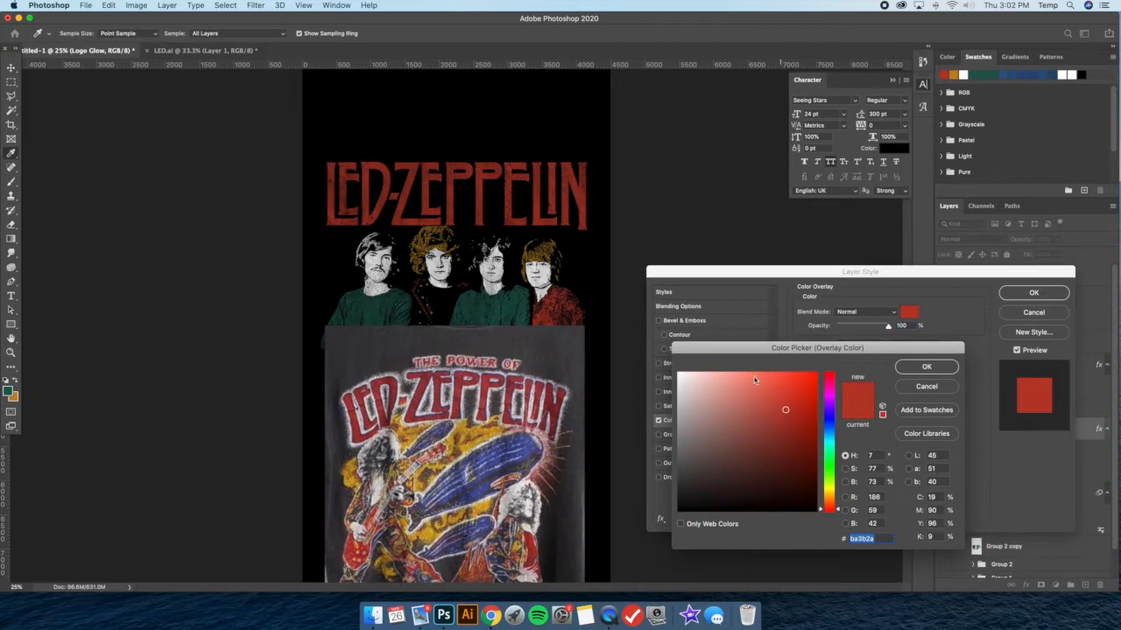
{"action": "left_click", "coordinate": [679, 361]}
{"action": "left_click", "coordinate": [896, 366]}
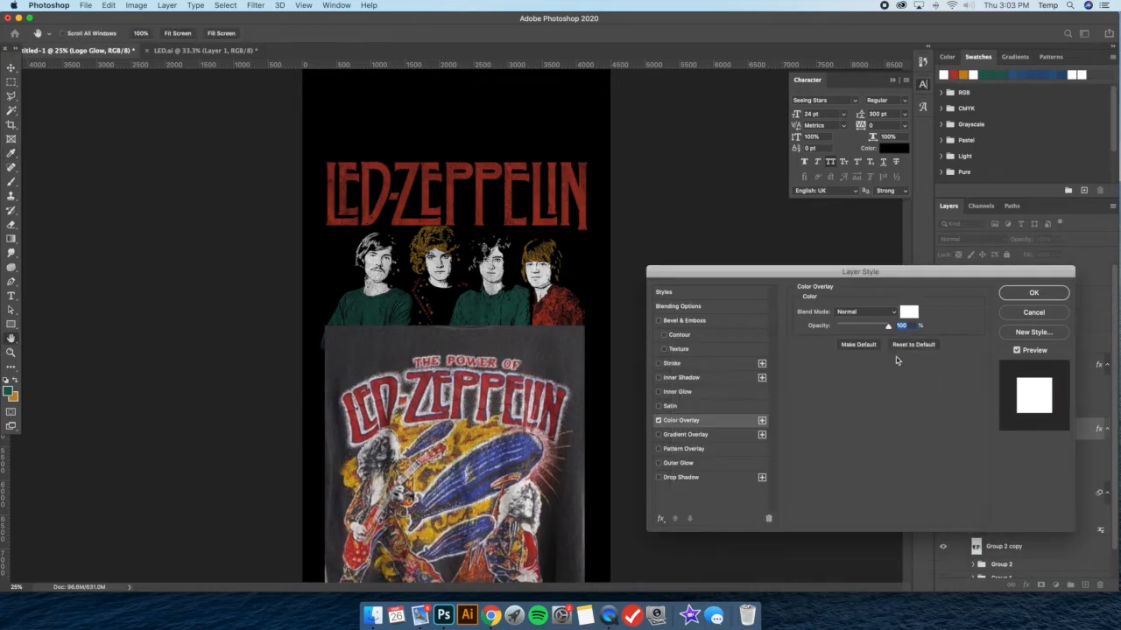
Add a white Outer Glow to Logo Glow with 43% noise, about 42% spread and a 76 px size
{"action": "left_click", "coordinate": [678, 464]}
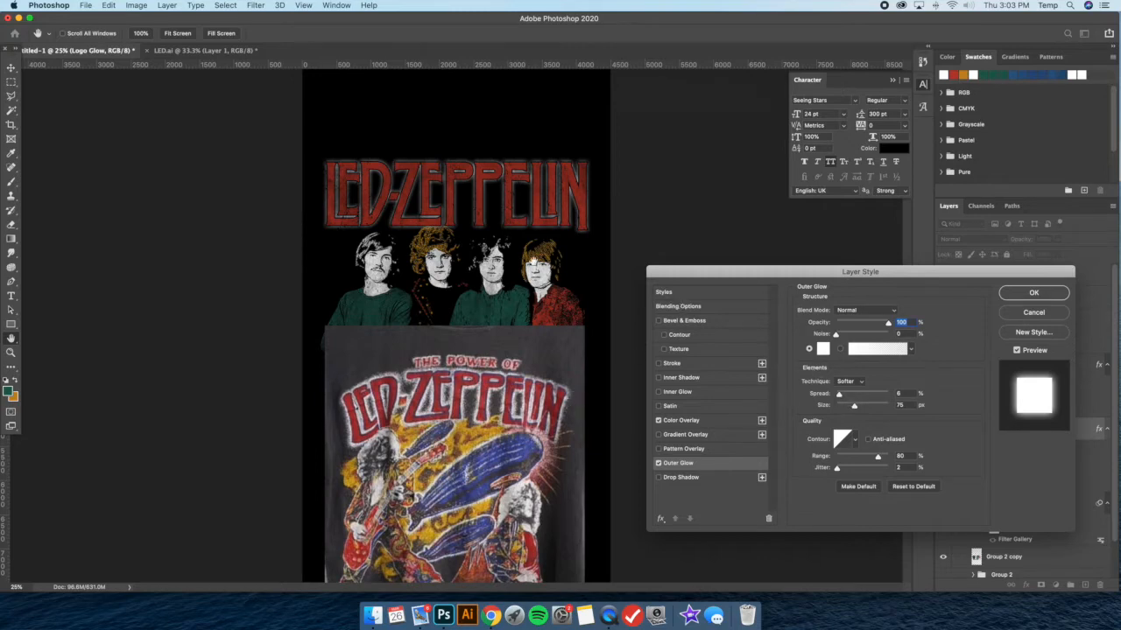
{"action": "left_click_drag", "start_coordinate": [848, 274], "coordinate": [844, 275]}
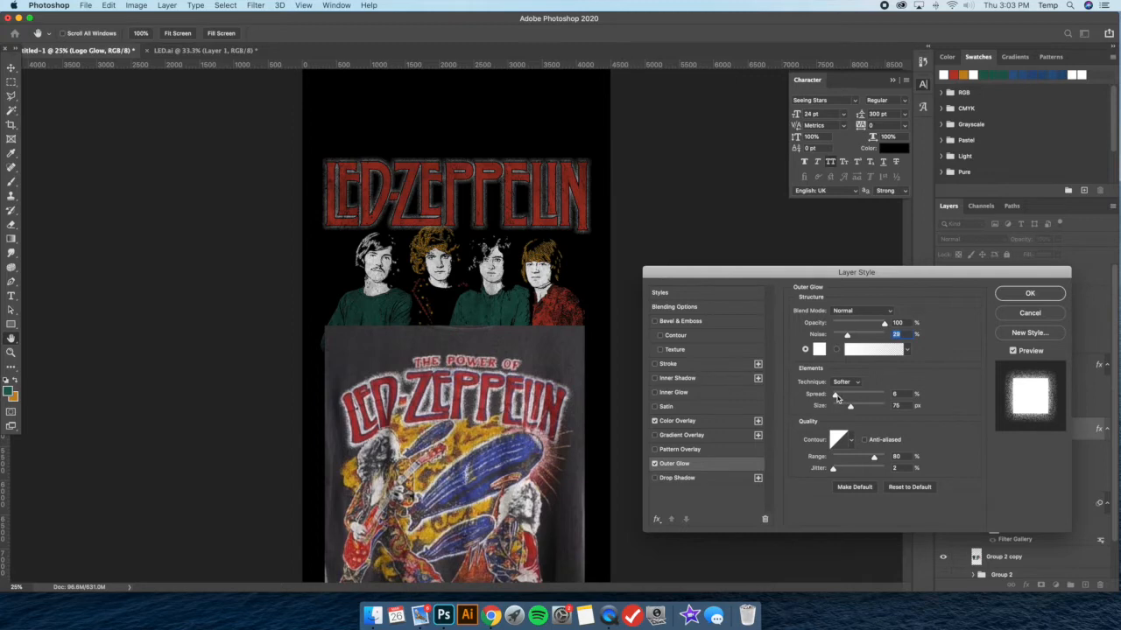
{"action": "left_click_drag", "start_coordinate": [835, 396], "coordinate": [842, 397]}
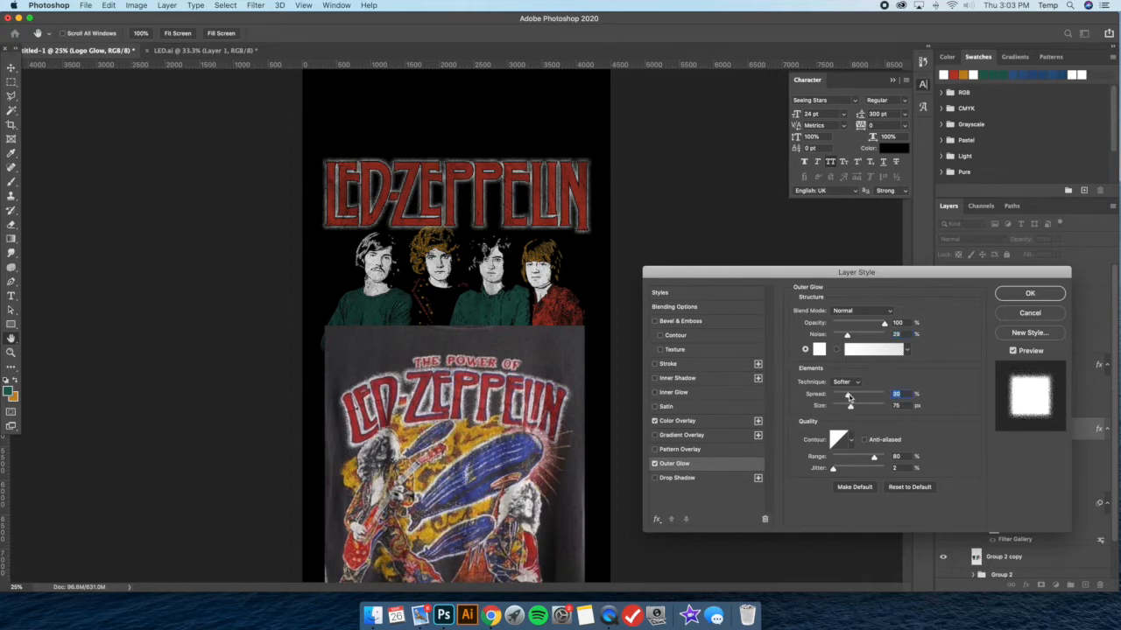
{"action": "mouse_move", "coordinate": [847, 399]}
{"action": "left_mouse_down"}
{"action": "mouse_move", "coordinate": [854, 408]}
{"action": "mouse_move", "coordinate": [857, 397]}
{"action": "left_mouse_up"}
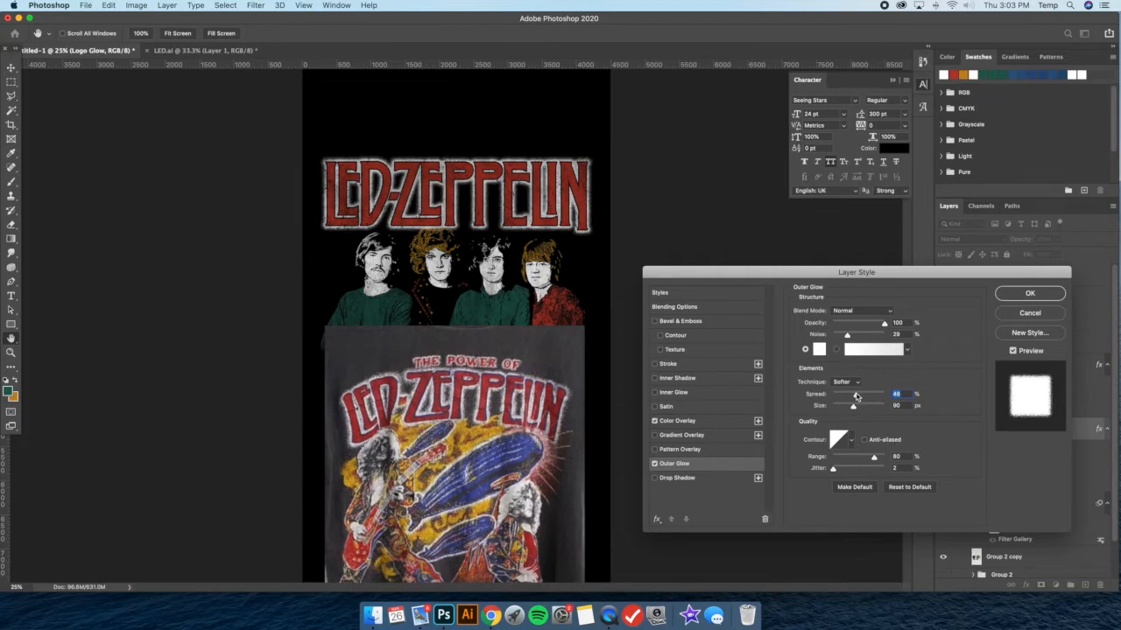
{"action": "left_click_drag", "start_coordinate": [857, 339], "coordinate": [854, 337]}
{"action": "left_click_drag", "start_coordinate": [853, 409], "coordinate": [855, 396]}
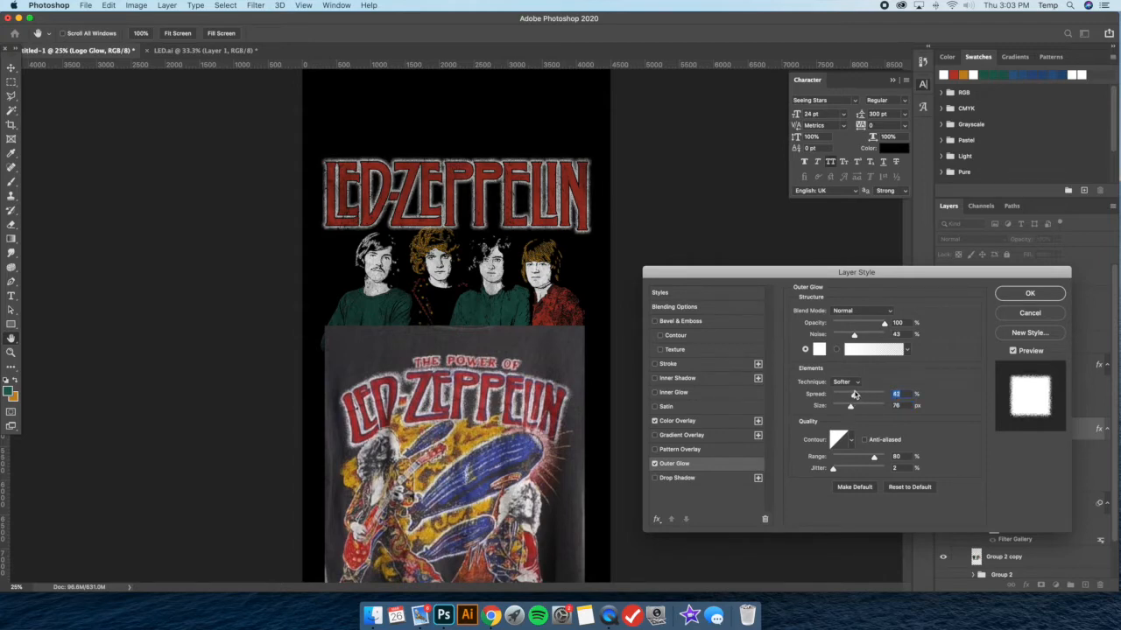
{"action": "left_click", "coordinate": [999, 295]}
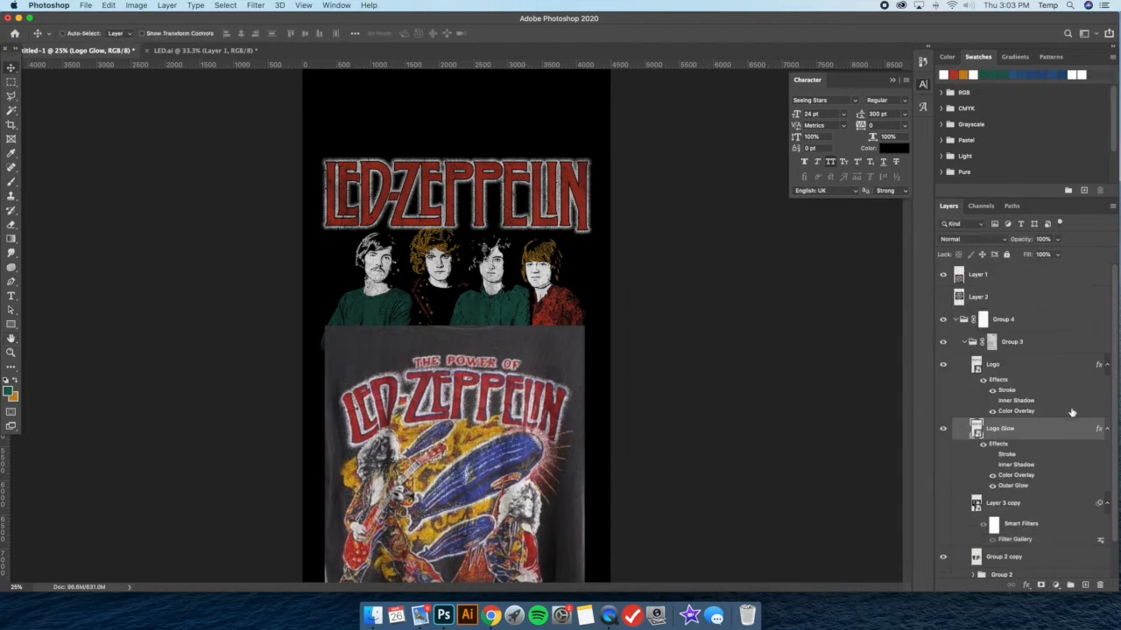
Duplicate the black Background layer and place the copy directly beneath Logo Glow inside Group 3
{"action": "scroll", "coordinate": [1023, 391], "scroll_direction": "down", "scroll_amount": 2}
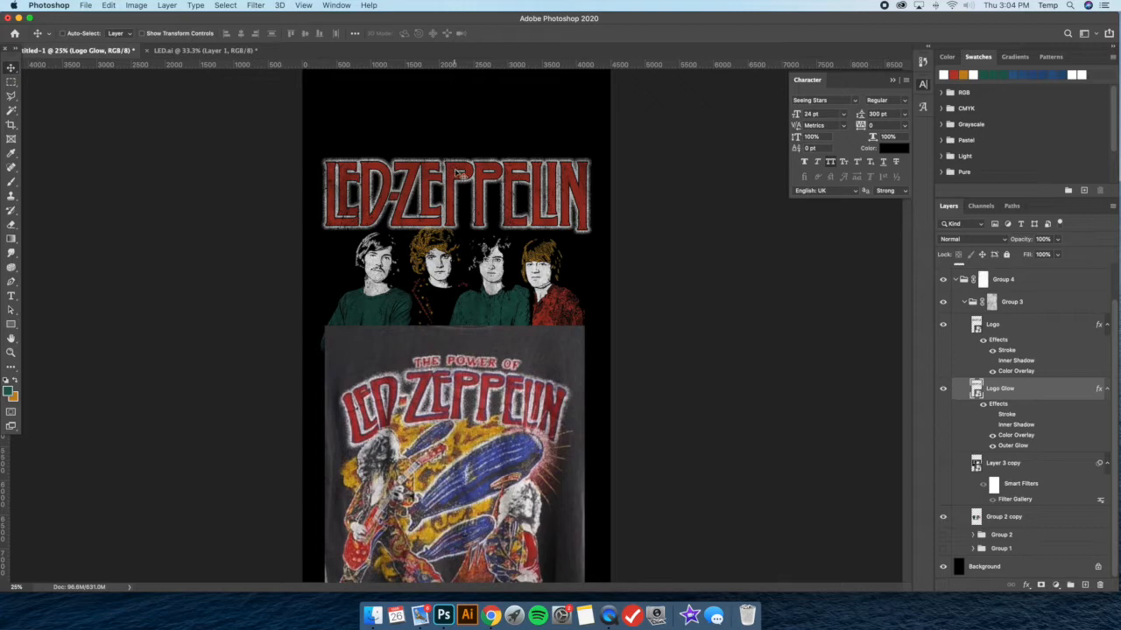
{"action": "left_click", "coordinate": [1002, 569]}
{"action": "left_click", "coordinate": [1013, 396]}
{"action": "left_click", "coordinate": [995, 568]}
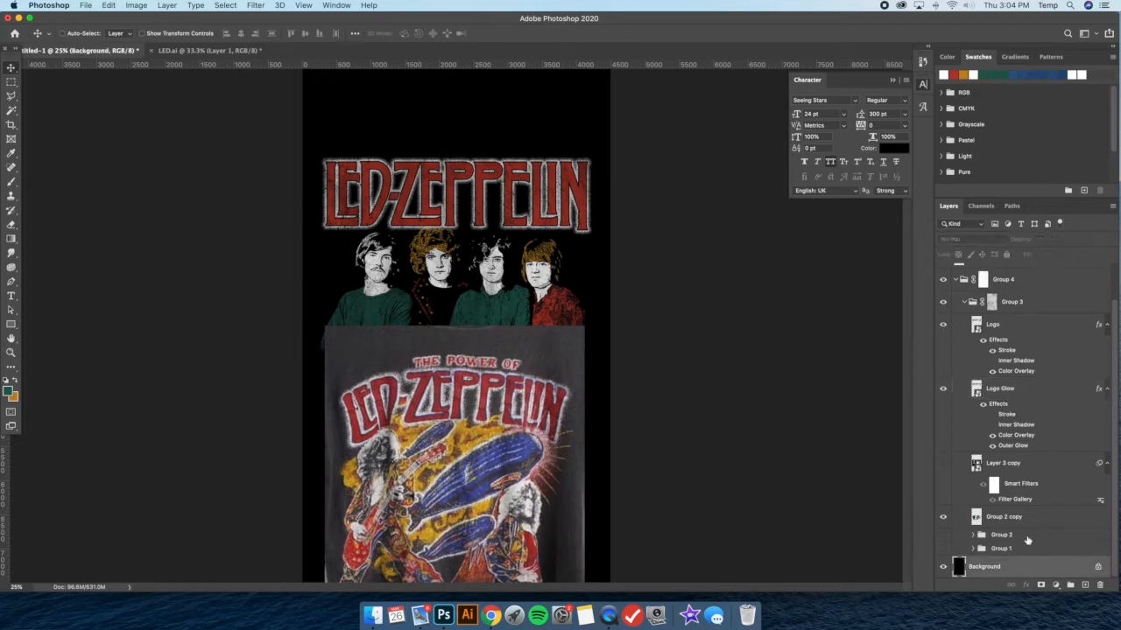
{"action": "key", "text": "super+j"}
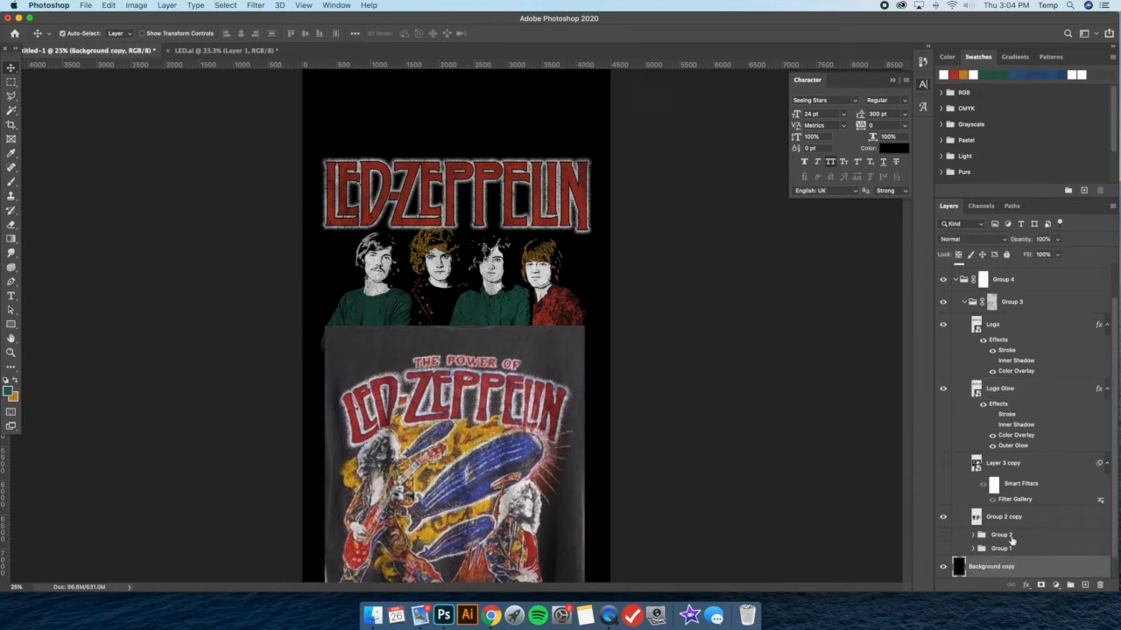
{"action": "left_click_drag", "start_coordinate": [1014, 560], "coordinate": [1024, 447]}
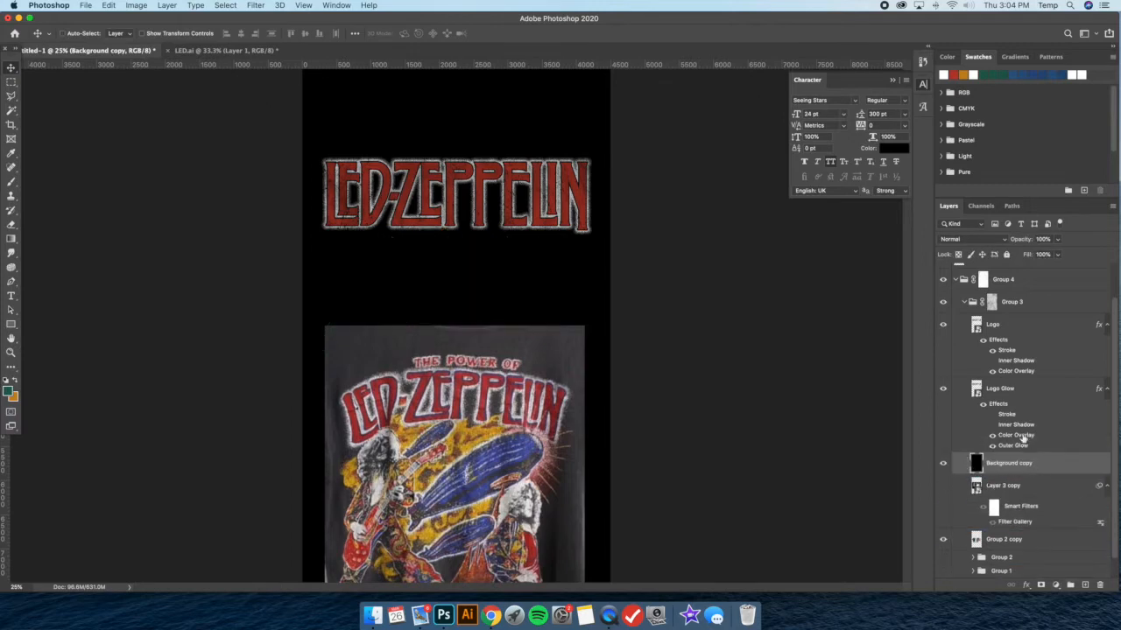
Merge the Logo Glow layer with the black background copy beneath it
{"action": "left_click", "coordinate": [1016, 390], "text": "super"}
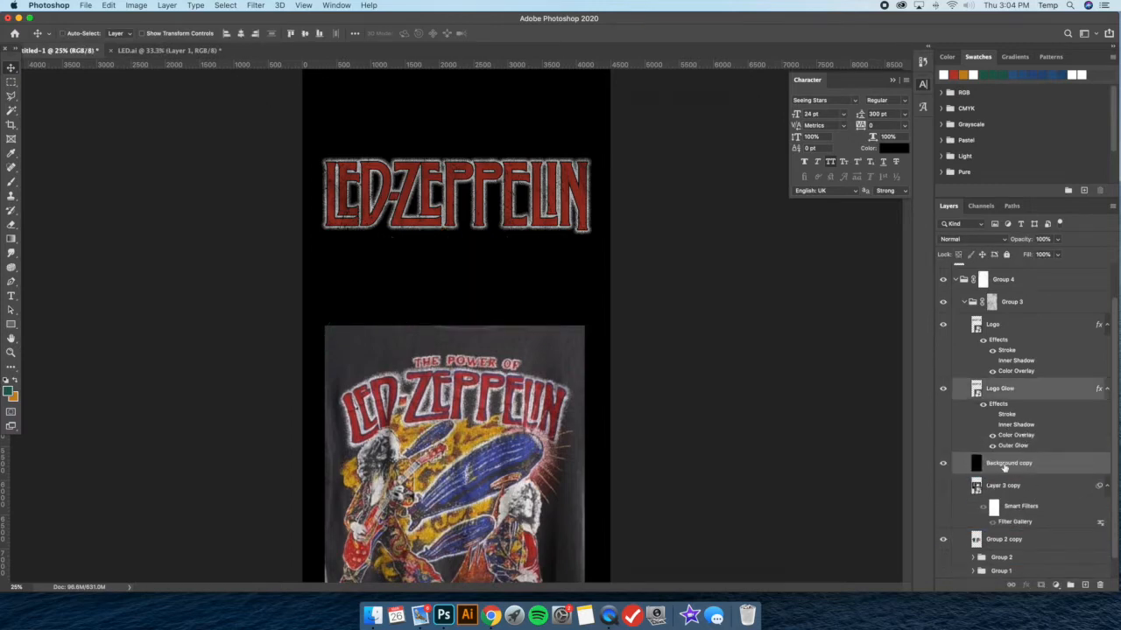
{"action": "right_click", "coordinate": [1022, 385]}
{"action": "left_click", "coordinate": [934, 450]}
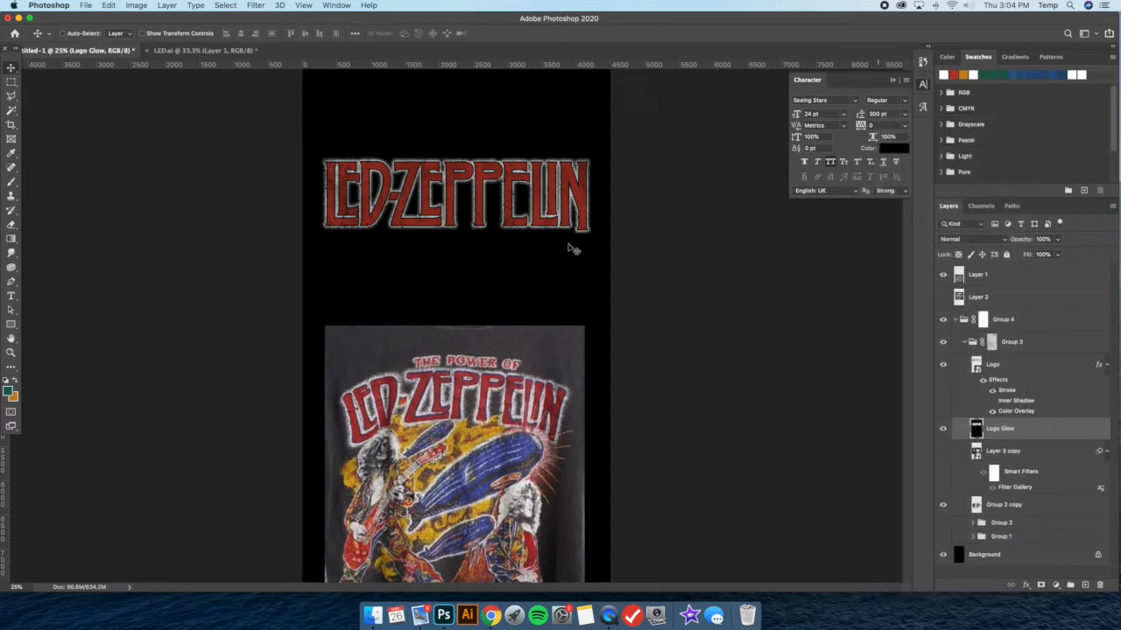
Apply the Add Noise filter to the merged Logo Glow layer with Uniform distribution and Monochromatic enabled
{"action": "key", "text": "super+plus"}
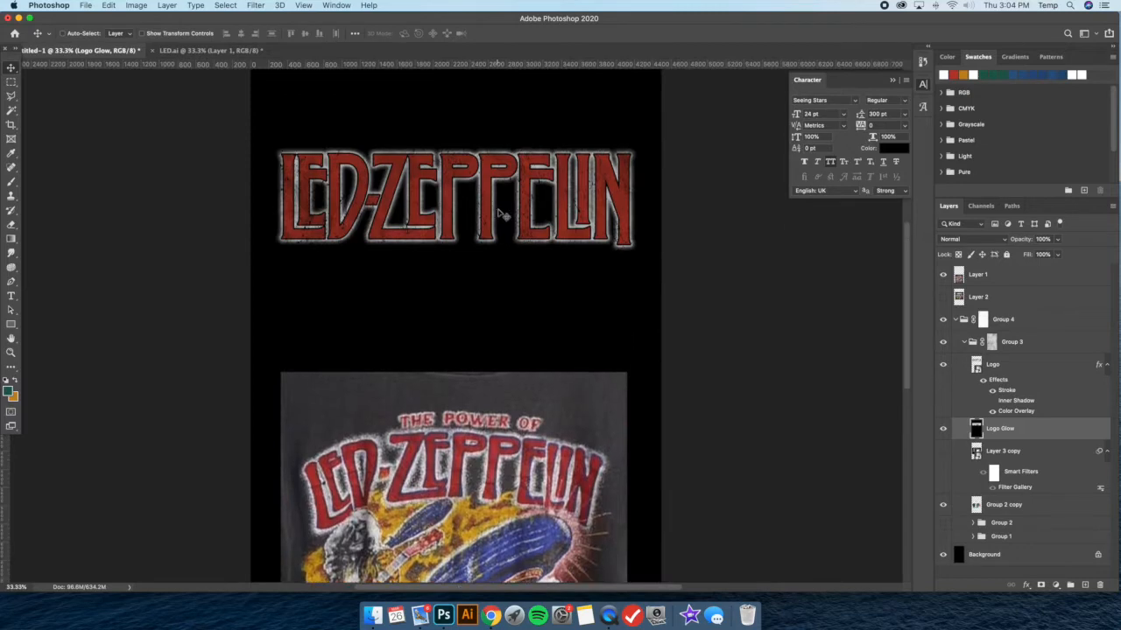
{"action": "key", "text": "super+plus"}
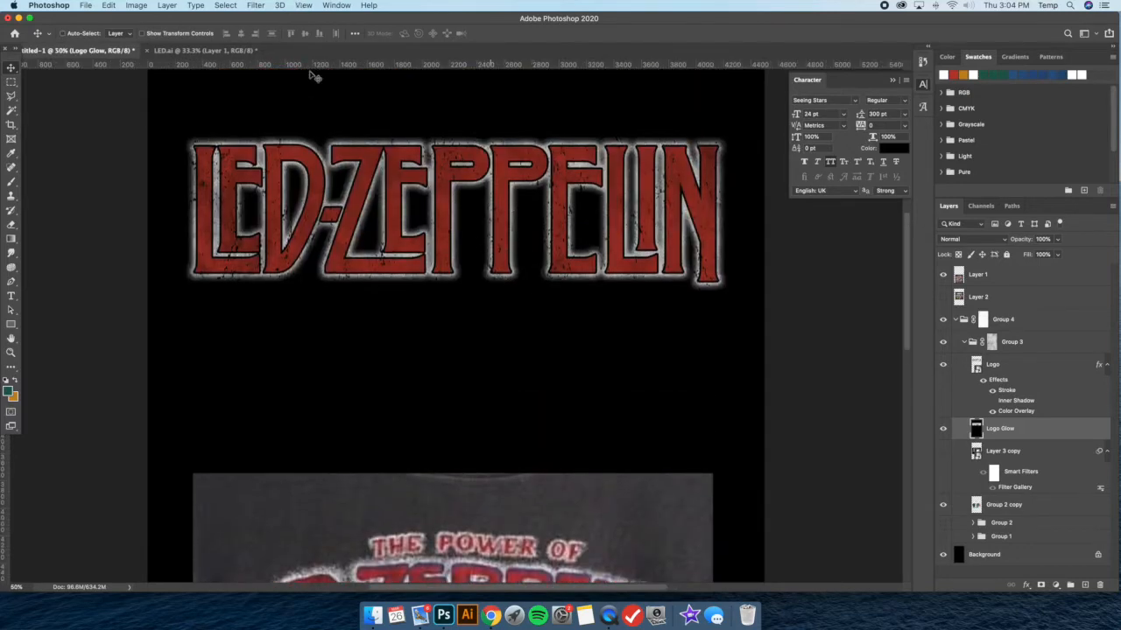
{"action": "left_click", "coordinate": [256, 5]}
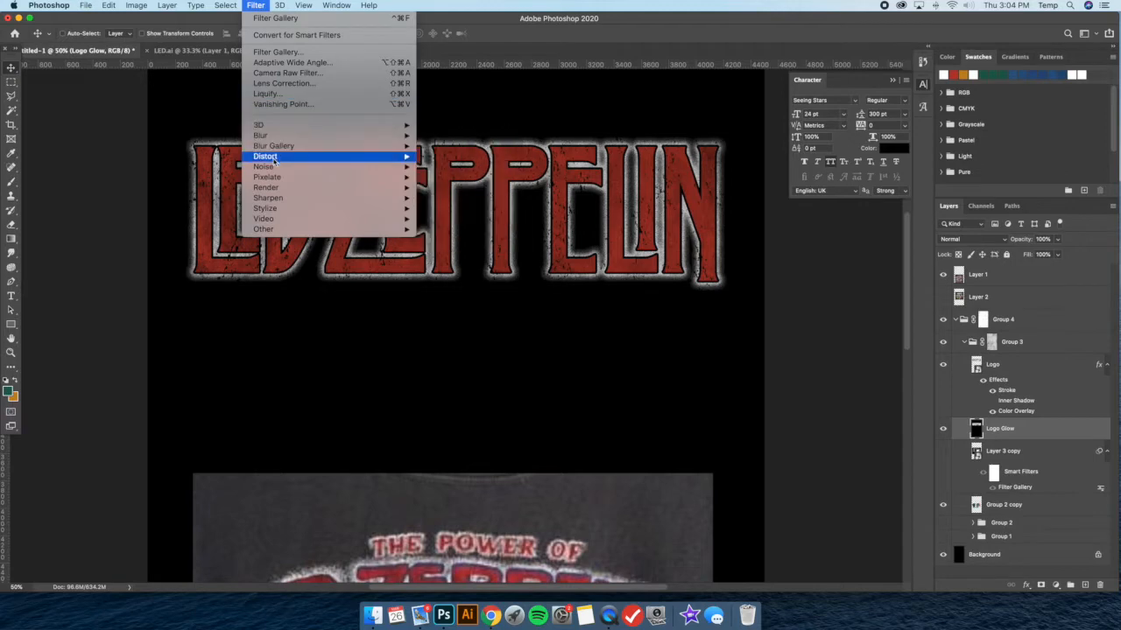
{"action": "mouse_move", "coordinate": [273, 167]}
{"action": "left_click", "coordinate": [464, 166]}
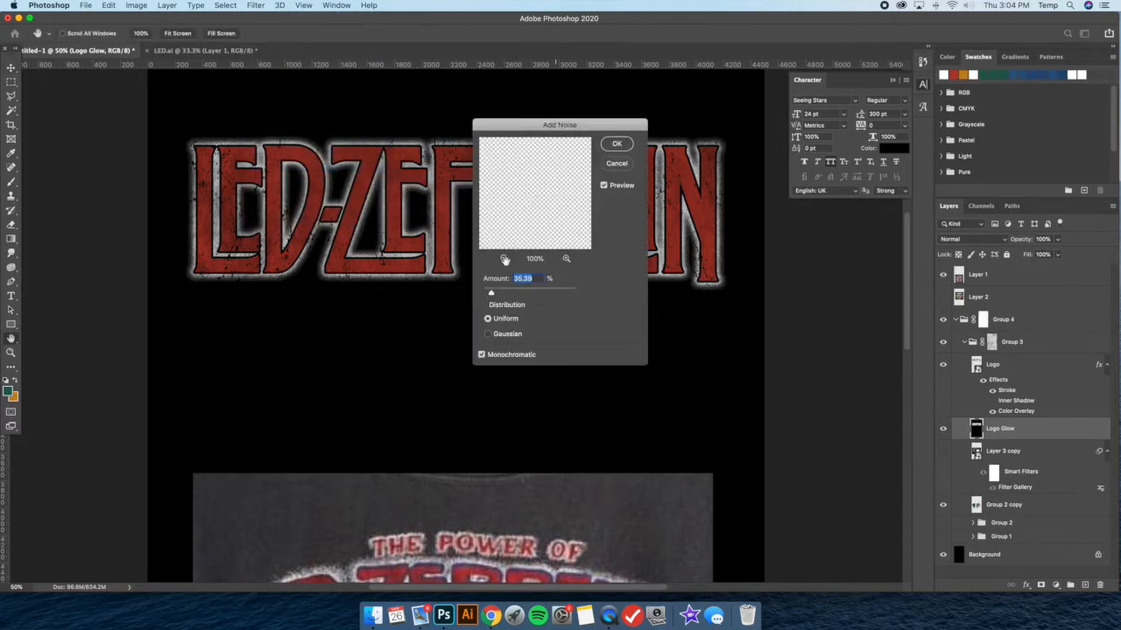
{"action": "left_click_drag", "start_coordinate": [490, 293], "coordinate": [490, 295]}
{"action": "left_click", "coordinate": [616, 163]}
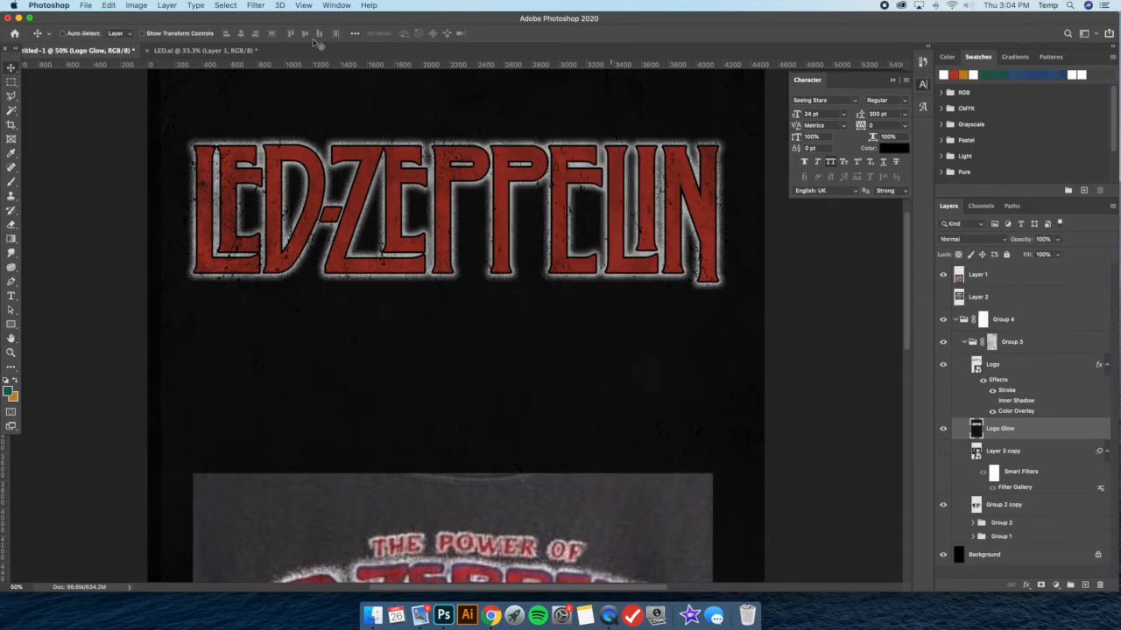
Soften the noisy Logo Glow layer with a Gaussian Blur of small radius
{"action": "left_click", "coordinate": [256, 6]}
{"action": "mouse_move", "coordinate": [277, 138]}
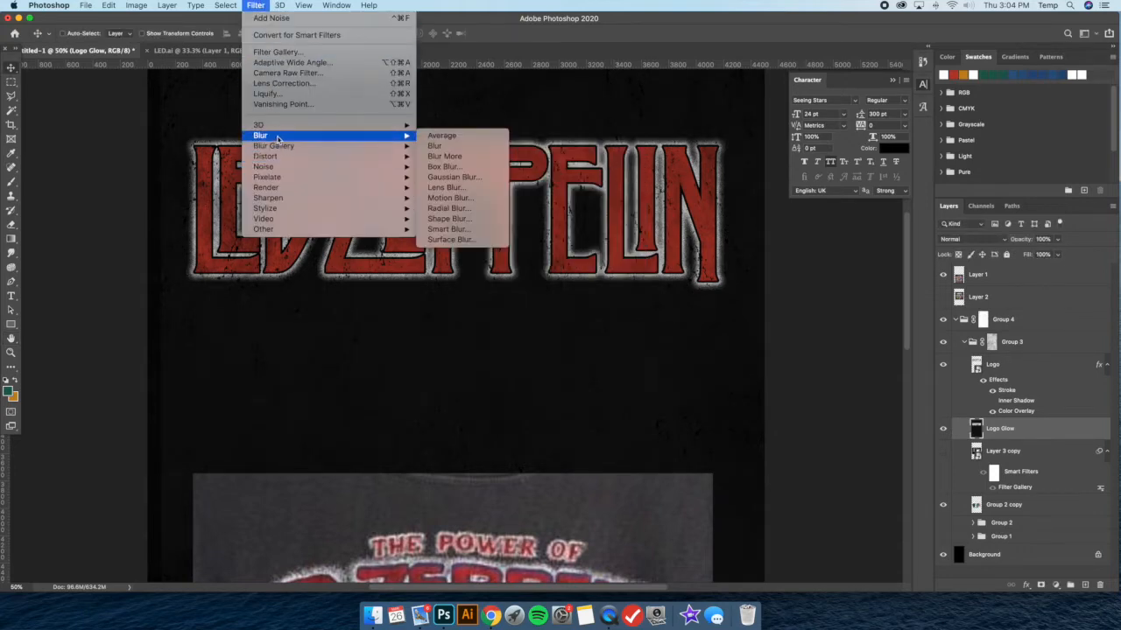
{"action": "left_click", "coordinate": [446, 181]}
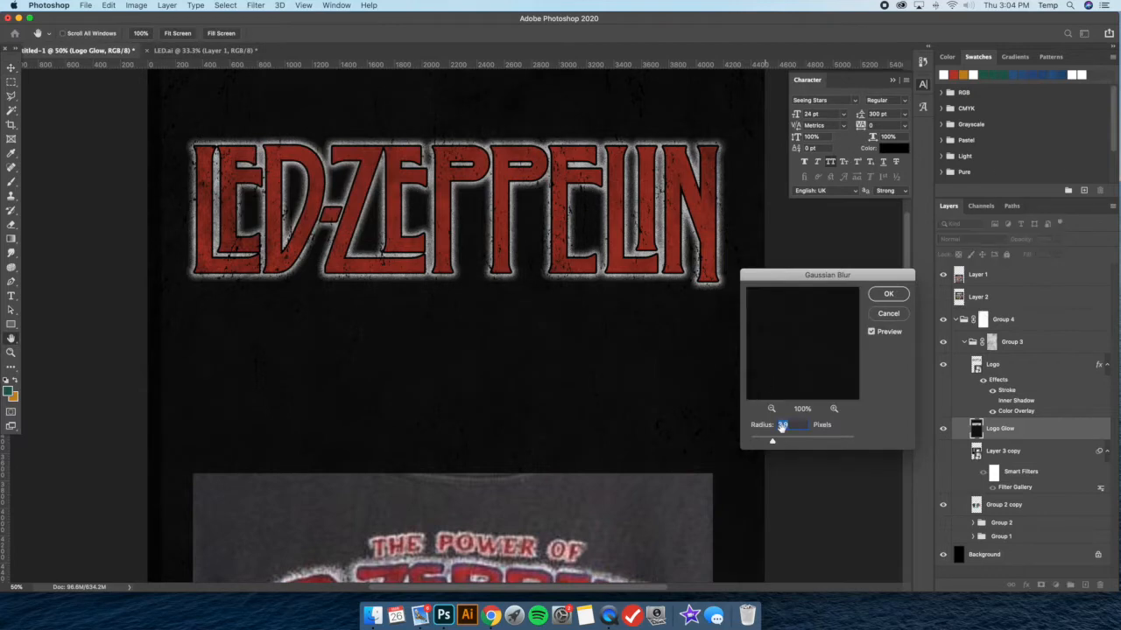
{"action": "left_click_drag", "start_coordinate": [770, 444], "coordinate": [759, 443]}
{"action": "key", "text": "Return"}
Try a Threshold adjustment on the Logo Glow layer, testing levels such as 96 and 166
{"action": "left_click", "coordinate": [143, 5]}
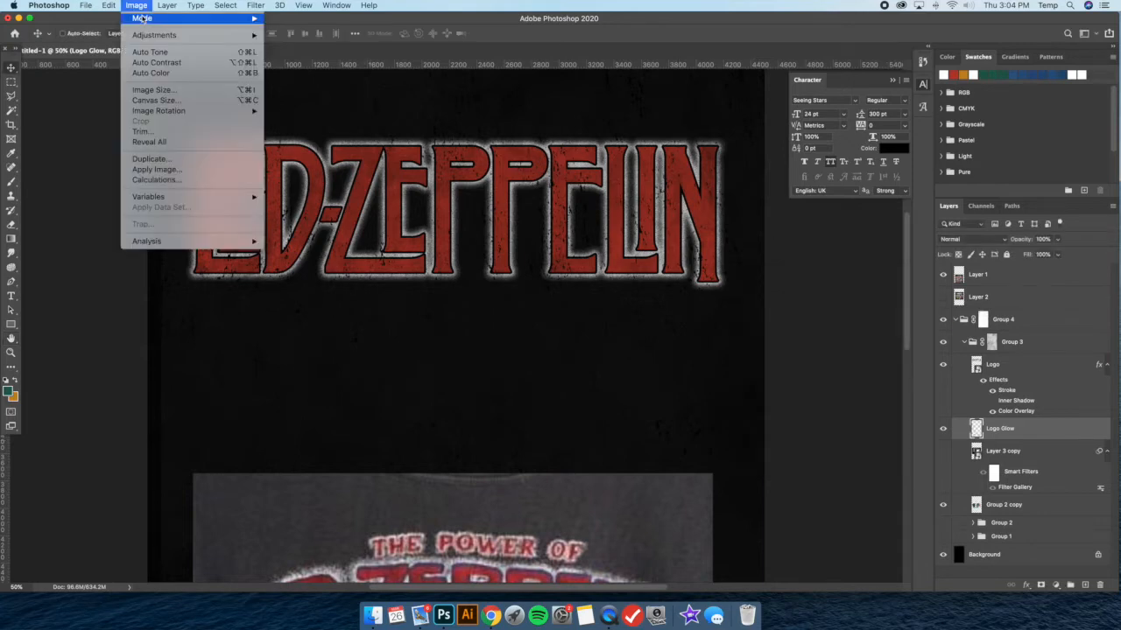
{"action": "mouse_move", "coordinate": [144, 36]}
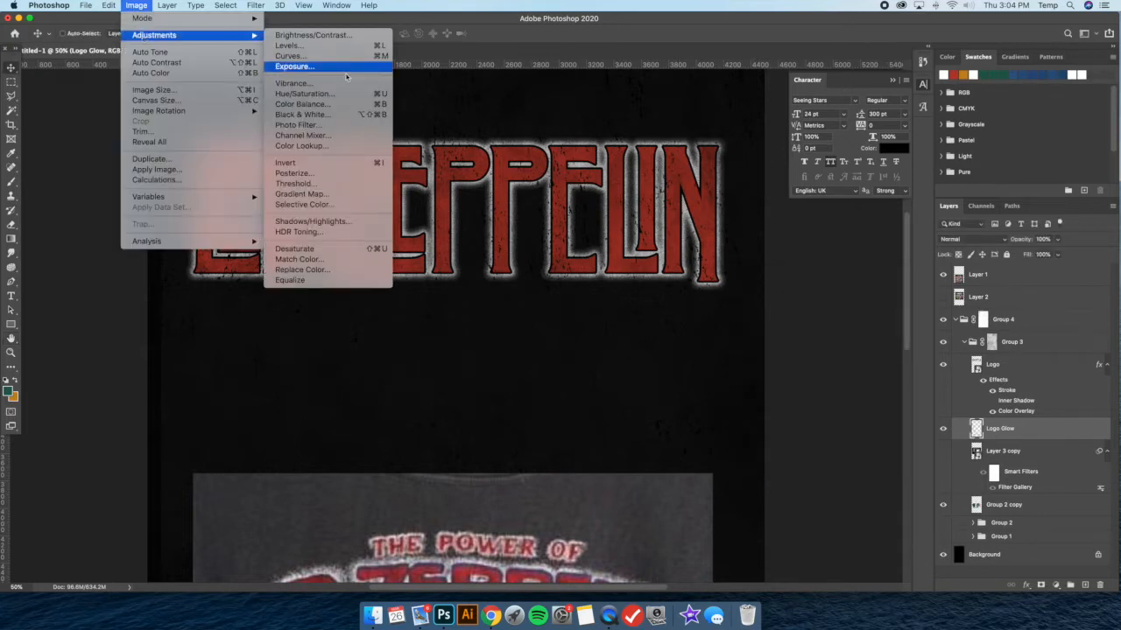
{"action": "left_click", "coordinate": [324, 183]}
{"action": "left_click_drag", "start_coordinate": [789, 378], "coordinate": [774, 376]}
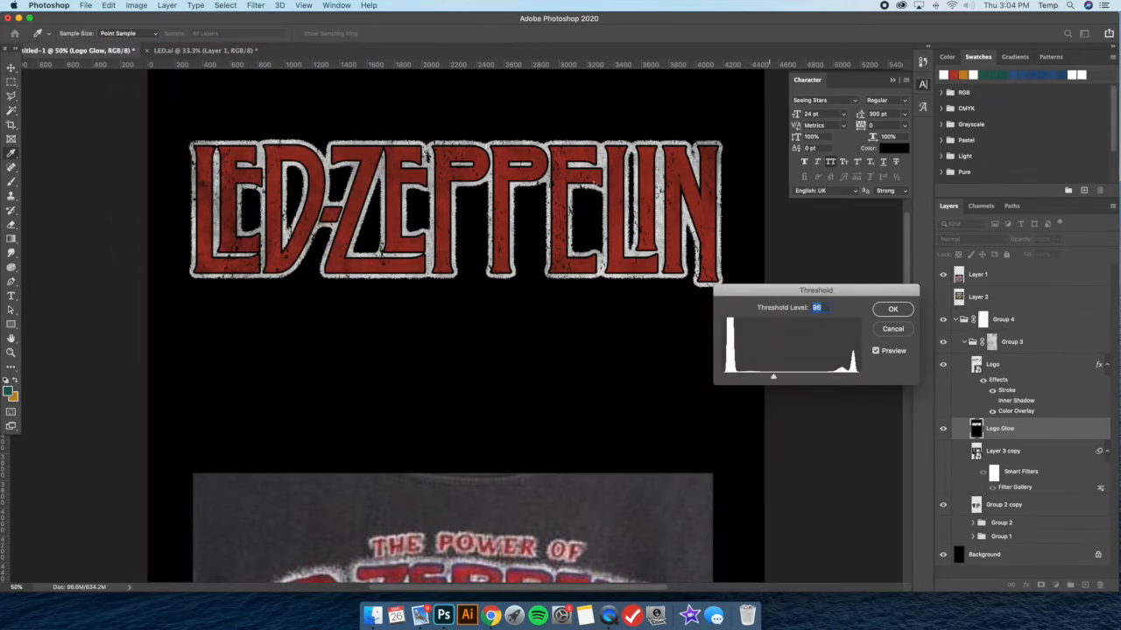
{"action": "left_click_drag", "start_coordinate": [774, 378], "coordinate": [806, 368]}
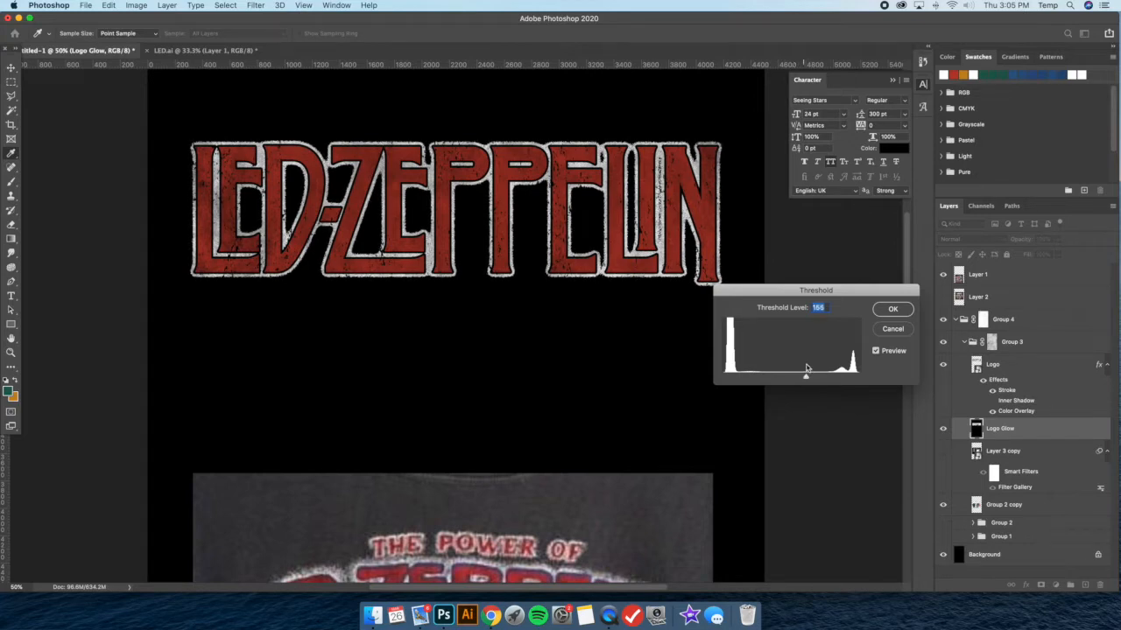
{"action": "mouse_move", "coordinate": [806, 379]}
{"action": "left_mouse_down"}
{"action": "mouse_move", "coordinate": [818, 380]}
{"action": "mouse_move", "coordinate": [791, 374]}
{"action": "left_mouse_up"}
{"action": "left_click", "coordinate": [891, 309]}
Check the hardened glow against the reference shirt and undo the Threshold adjustment
{"action": "key", "text": "super+minus"}
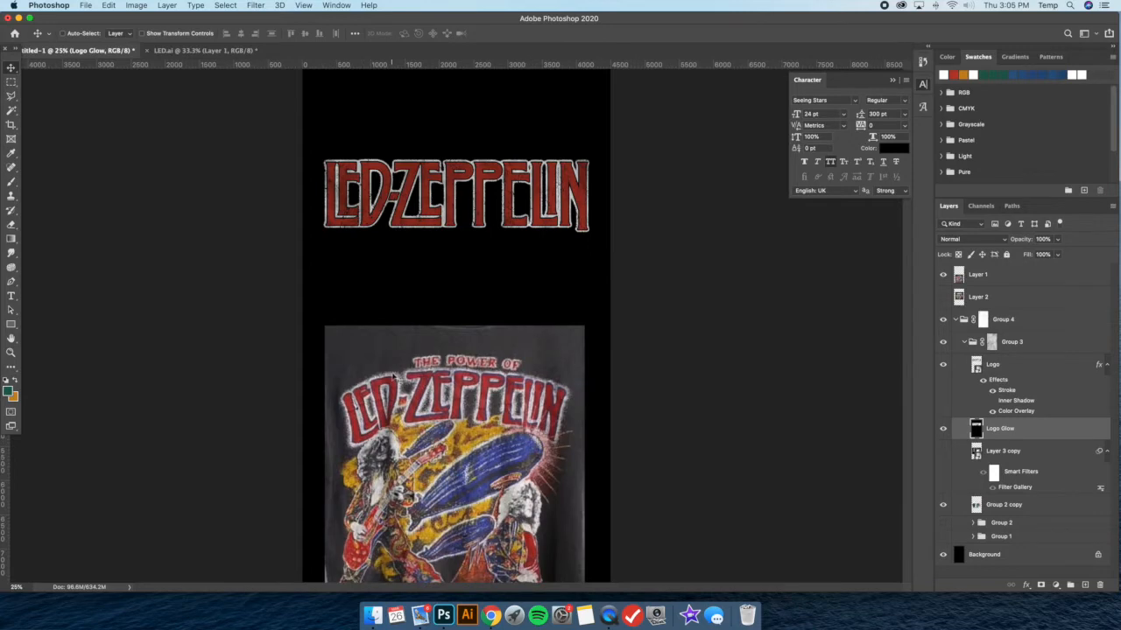
{"action": "key", "text": "super+plus"}
{"action": "key", "text": "super+minus"}
{"action": "key", "text": "super+z"}
{"action": "key", "text": "super+z"}
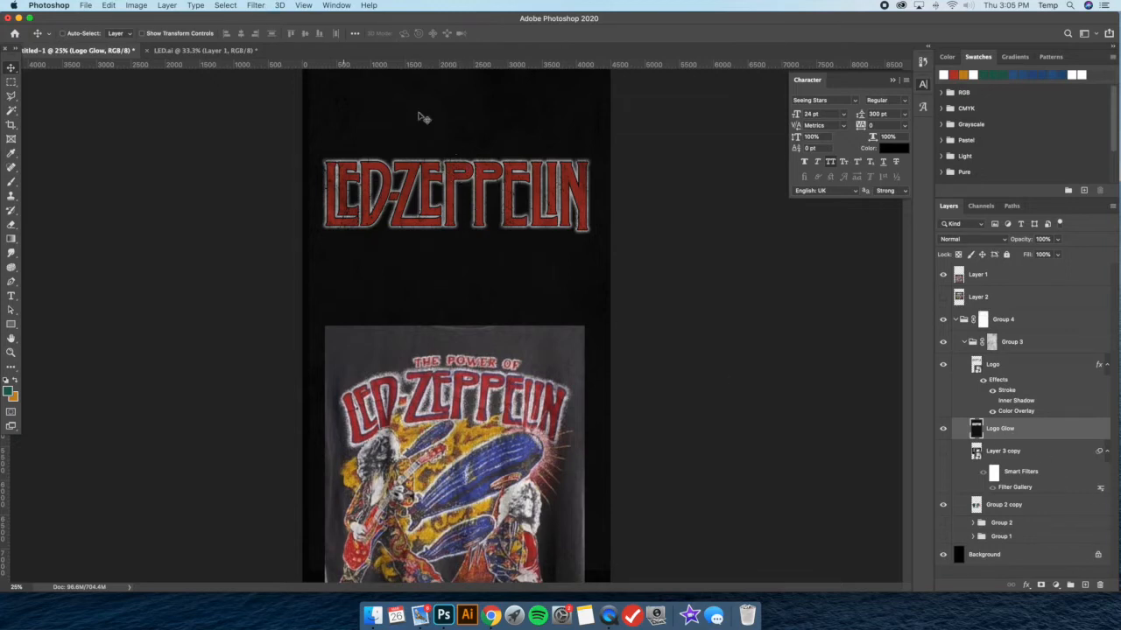
Apply a Threshold adjustment to the Logo Glow layer with a lowered level for a wider, grainy white outline
{"action": "left_click", "coordinate": [137, 6]}
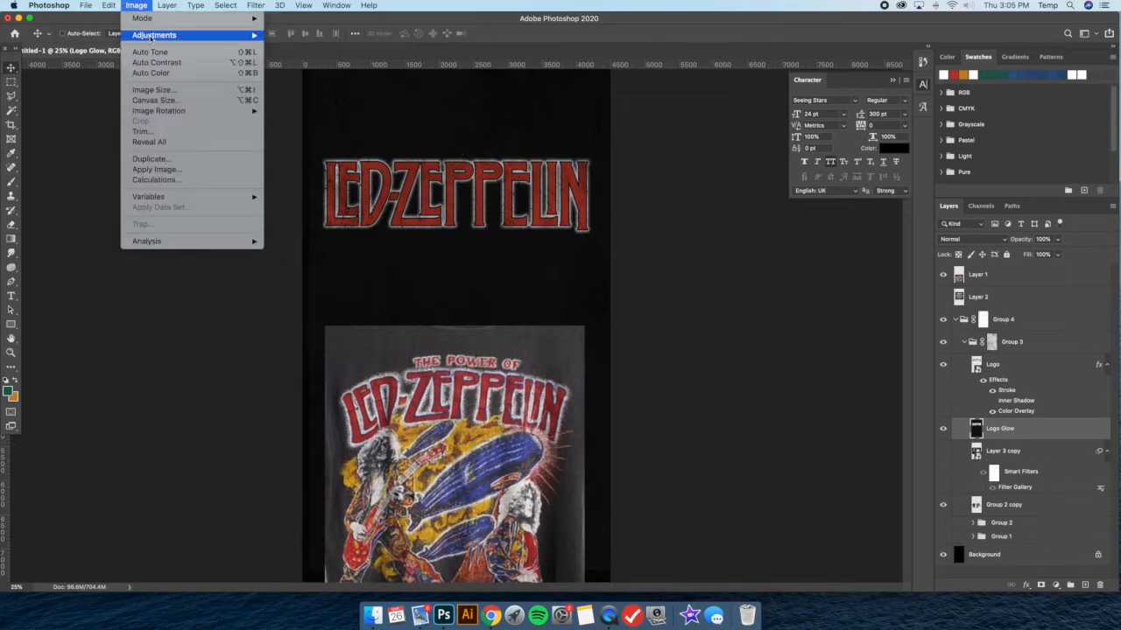
{"action": "mouse_move", "coordinate": [153, 35]}
{"action": "left_click", "coordinate": [316, 183]}
{"action": "left_click_drag", "start_coordinate": [791, 378], "coordinate": [762, 373]}
{"action": "left_click", "coordinate": [891, 309]}
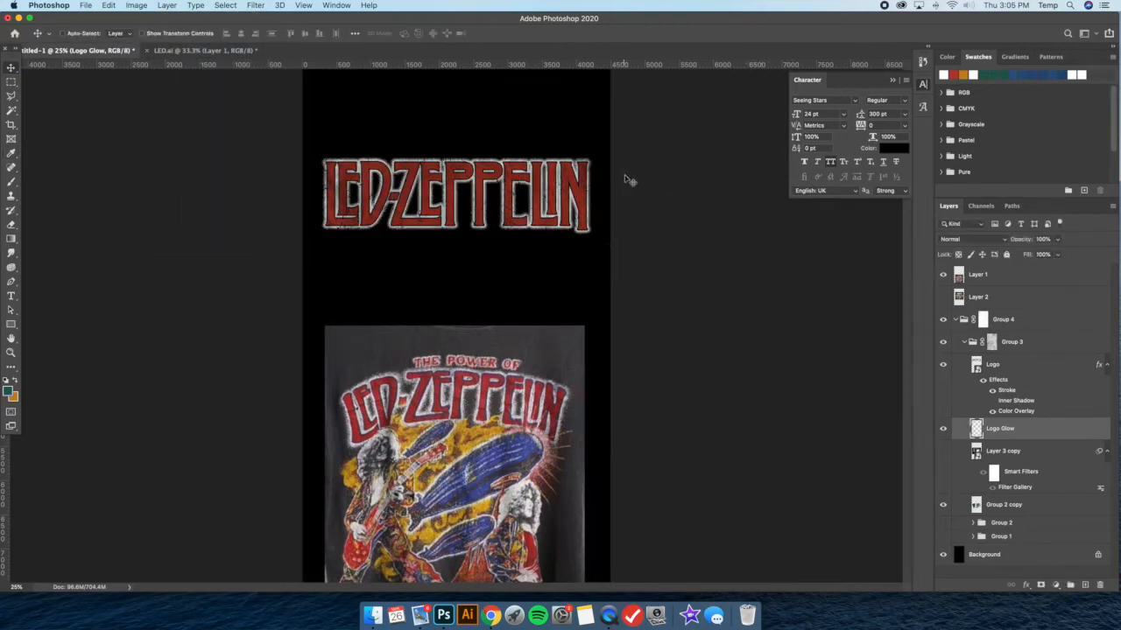
Repeat the Gaussian Blur on the Logo Glow layer and apply Threshold at level 137
{"action": "left_click", "coordinate": [257, 4]}
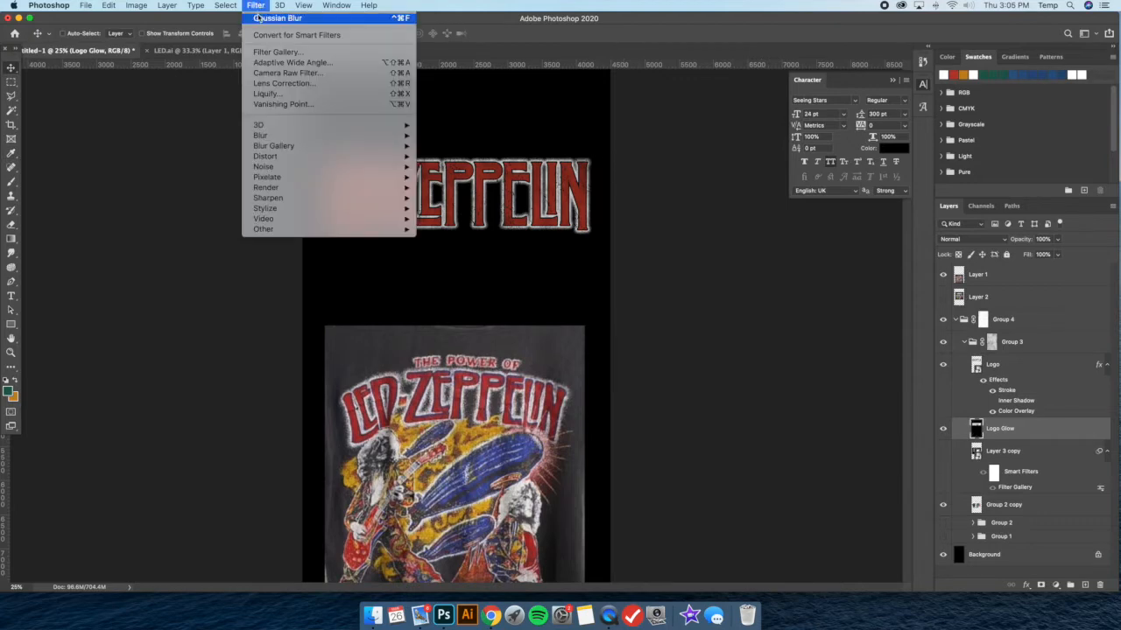
{"action": "left_click", "coordinate": [262, 19]}
{"action": "left_click", "coordinate": [143, 4]}
{"action": "mouse_move", "coordinate": [148, 36]}
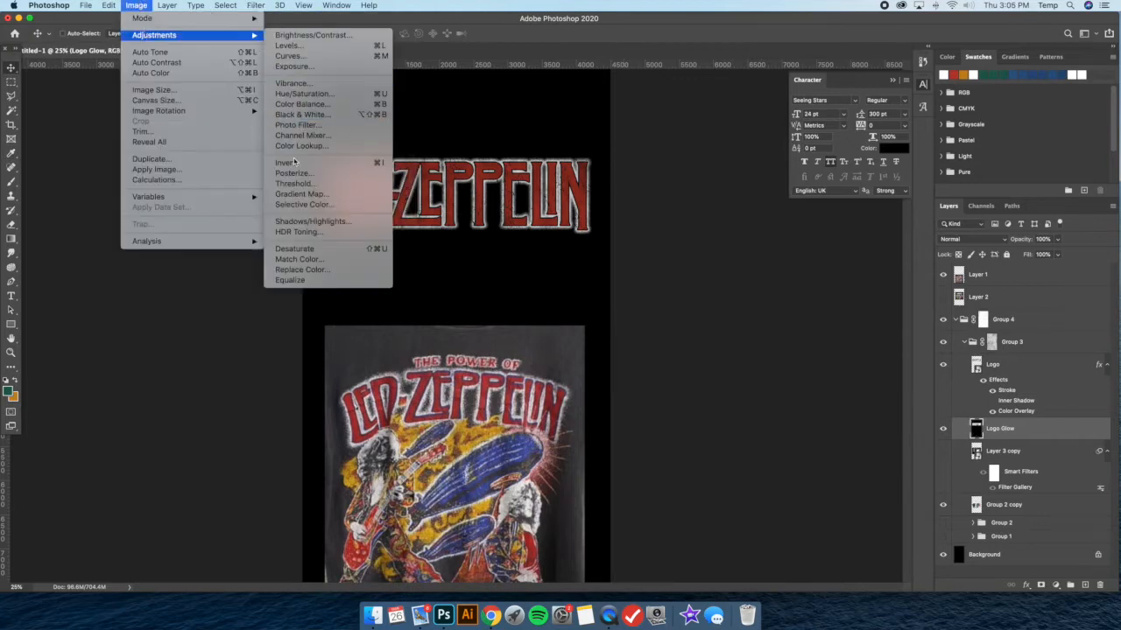
{"action": "left_click", "coordinate": [297, 183]}
{"action": "left_click_drag", "start_coordinate": [789, 378], "coordinate": [796, 371]}
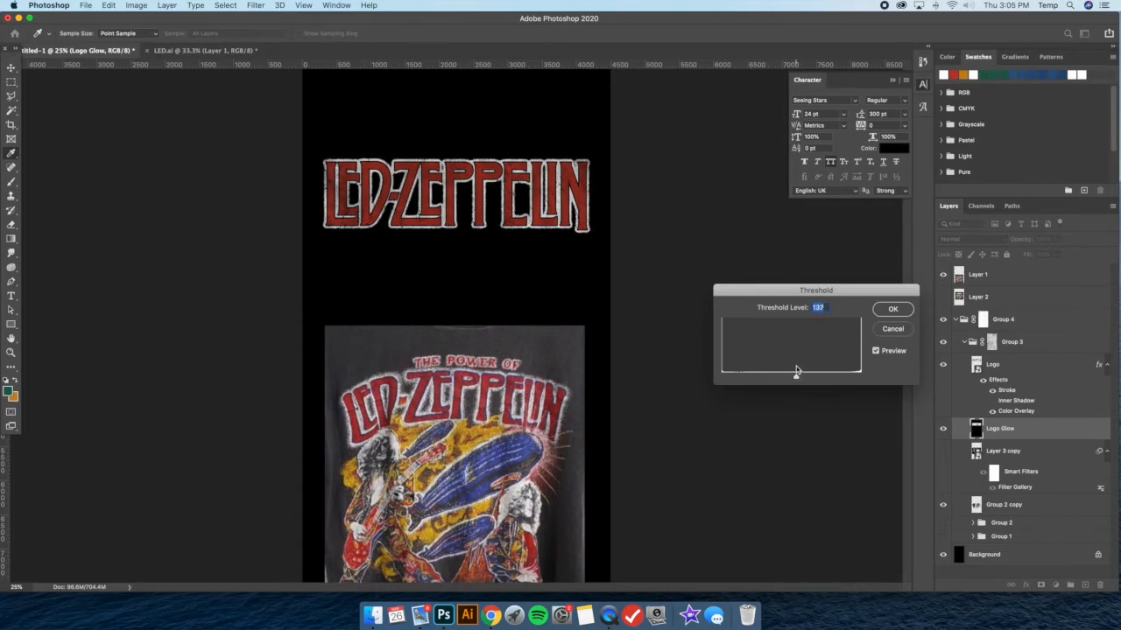
{"action": "key", "text": "Return"}
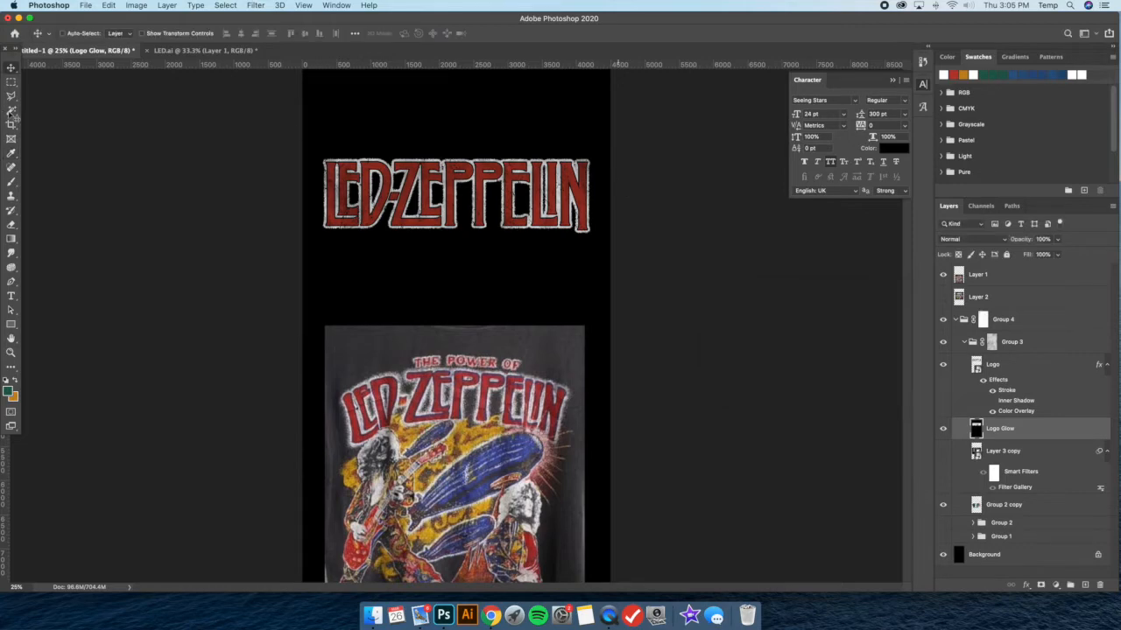
Select the black areas of the Logo Glow layer with the Magic Wand and delete them, leaving only the white glow
{"action": "left_click", "coordinate": [11, 111]}
{"action": "right_click", "coordinate": [471, 109]}
{"action": "left_click", "coordinate": [500, 246]}
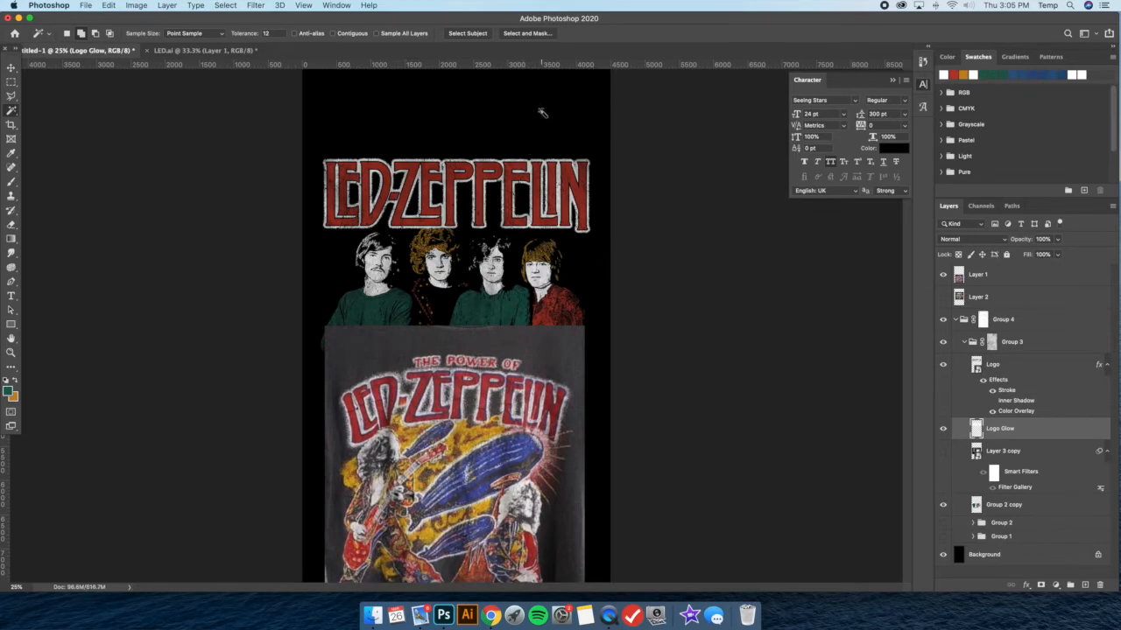
Group the Logo and Logo Glow layers and place the new group directly beneath the Group 2 copy layer
{"action": "left_click", "coordinate": [10, 69]}
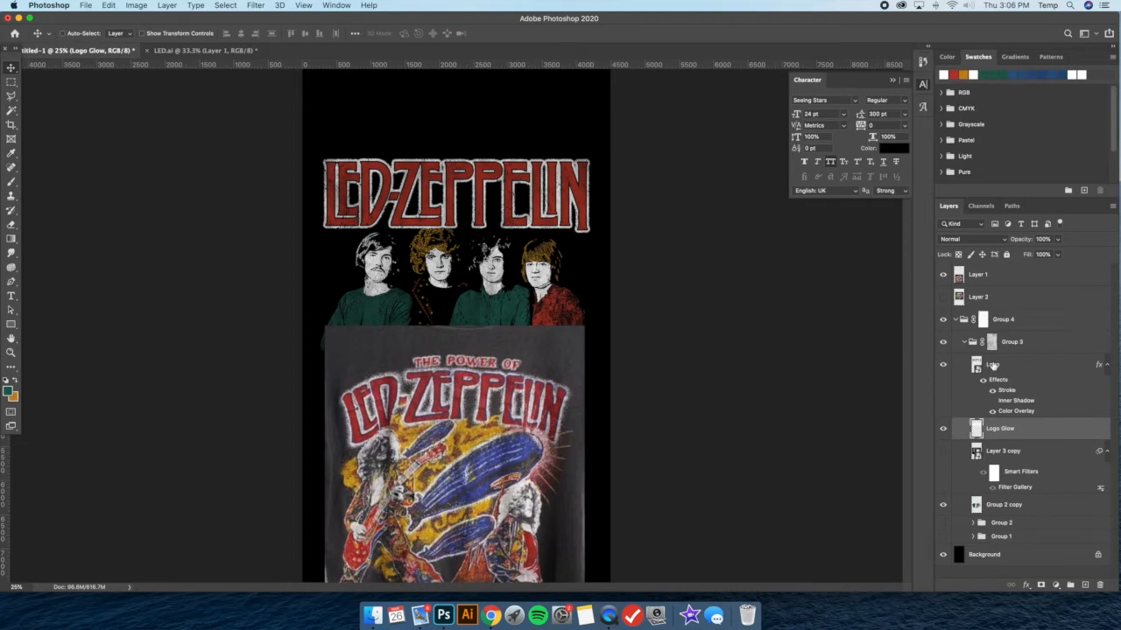
{"action": "left_click", "coordinate": [1024, 374], "text": "shift"}
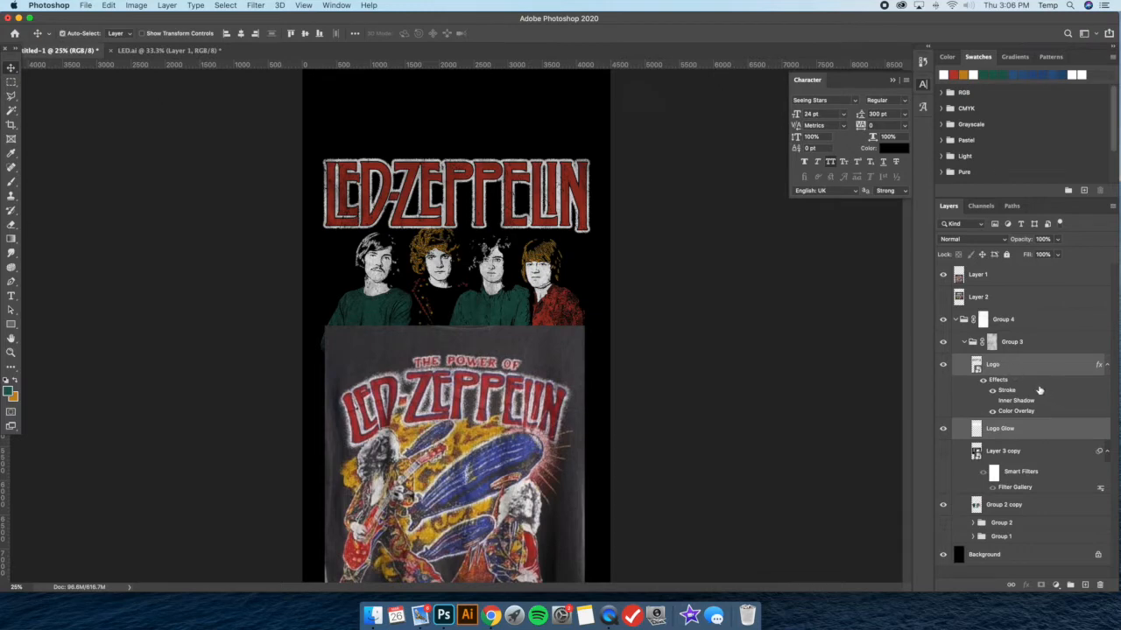
{"action": "key", "text": "super+g"}
{"action": "left_click", "coordinate": [943, 360]}
{"action": "left_click", "coordinate": [943, 360]}
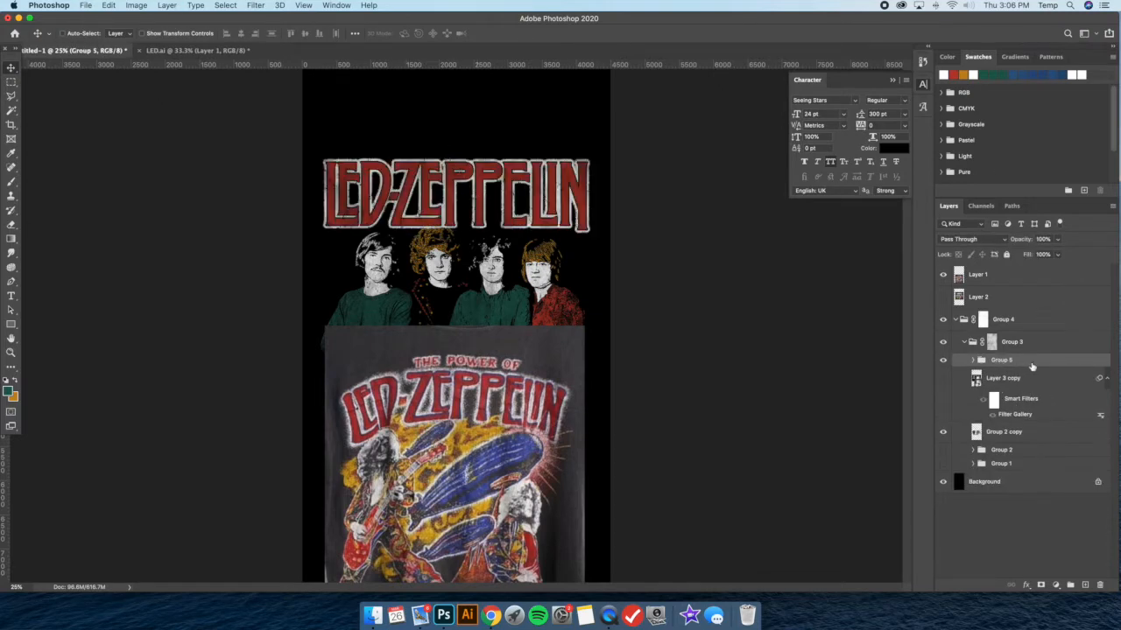
{"action": "left_click_drag", "start_coordinate": [1050, 365], "coordinate": [1038, 441]}
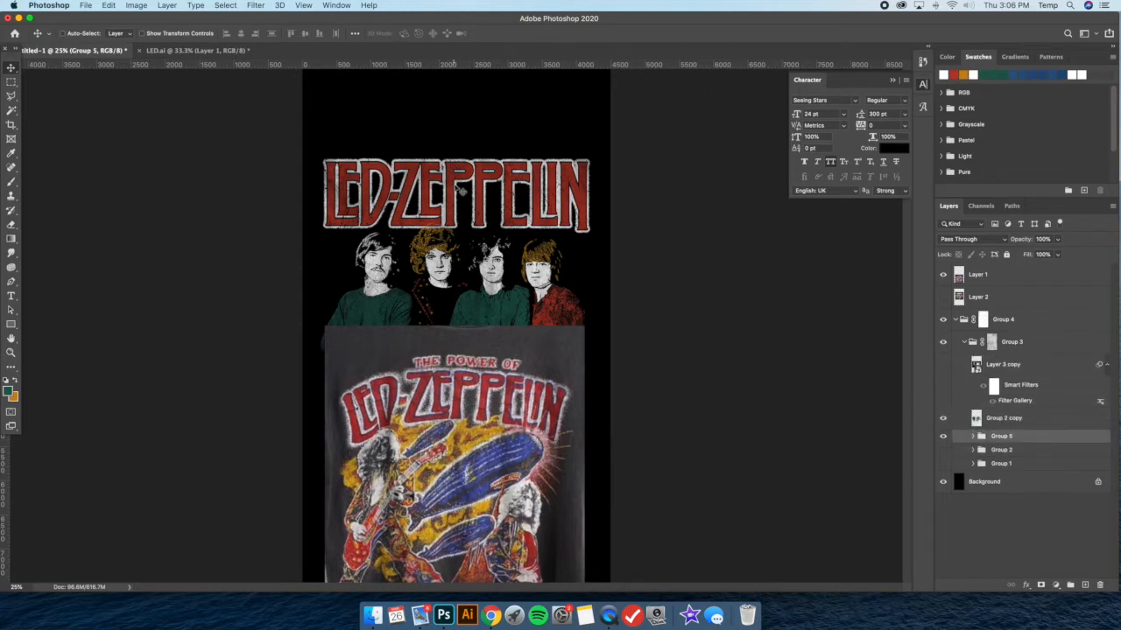
Nudge the logo group slightly down so the lettering sits closer behind the band members' heads
{"action": "key", "text": "shift+Down"}
{"action": "key", "text": "shift+Down"}
{"action": "key", "text": "shift+Down"}
{"action": "key", "text": "shift+Down"}
{"action": "key", "text": "shift+Down"}
{"action": "key", "text": "shift+Down"}
{"action": "key", "text": "shift+Up"}
{"action": "key", "text": "shift+Up"}
{"action": "key", "text": "shift+Down"}
{"action": "key", "text": "shift+Down"}
{"action": "key", "text": "shift+Up"}
{"action": "key", "text": "shift+Up"}
{"action": "key", "text": "shift+Down"}
{"action": "key", "text": "shift+Down"}
{"action": "key", "text": "shift+Up"}
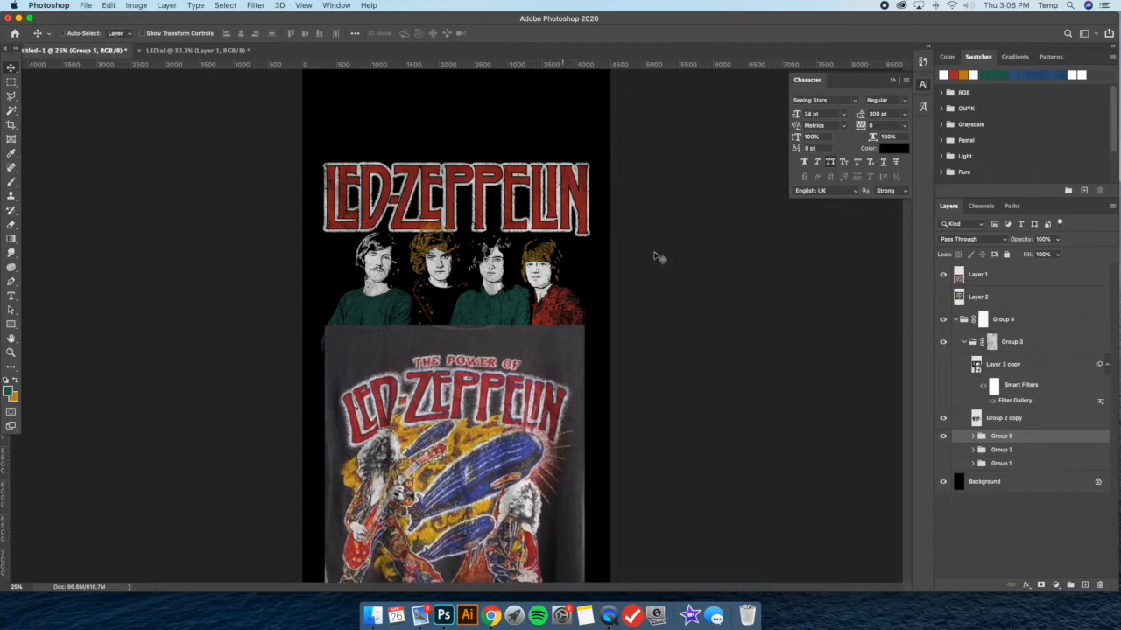
Hide the reference shirt on Layer 1 and fine-tune the logo group's vertical position above the band photo
{"action": "left_click", "coordinate": [943, 275]}
{"action": "key", "text": "shift+Up"}
{"action": "key", "text": "shift+Down"}
{"action": "key", "text": "shift+Down"}
{"action": "key", "text": "shift+Up"}
{"action": "key", "text": "shift+Up"}
{"action": "key", "text": "shift+Down"}
{"action": "key", "text": "super+plus"}
{"action": "key", "text": "super+minus"}
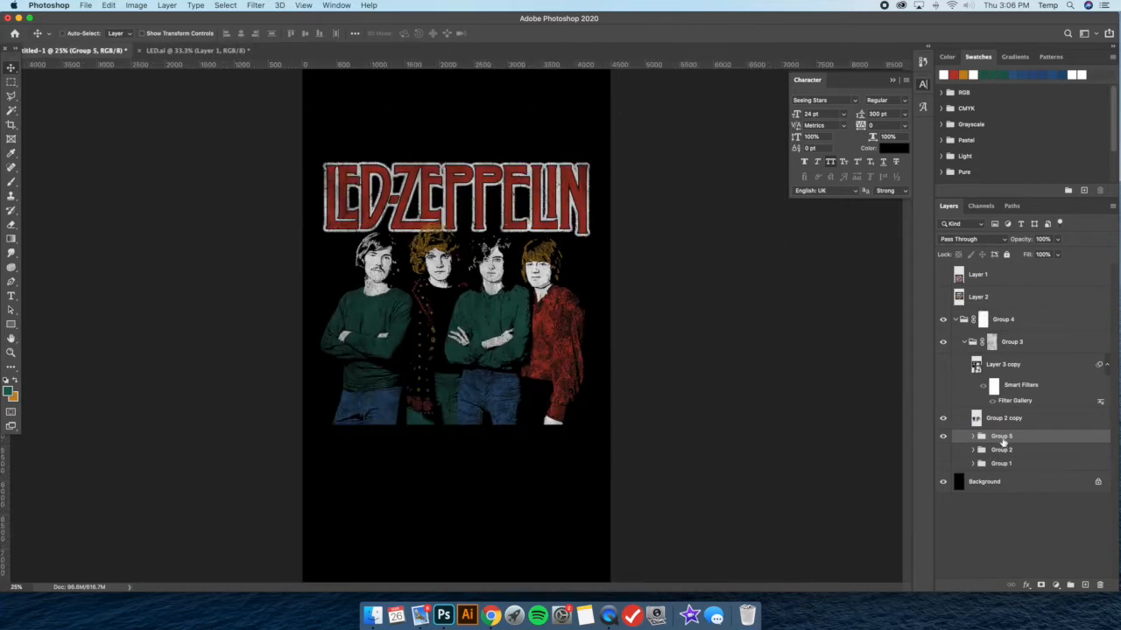
Try moving the logo group up clear of the band members' heads, and undo the move
{"action": "left_click_drag", "start_coordinate": [465, 182], "coordinate": [466, 147]}
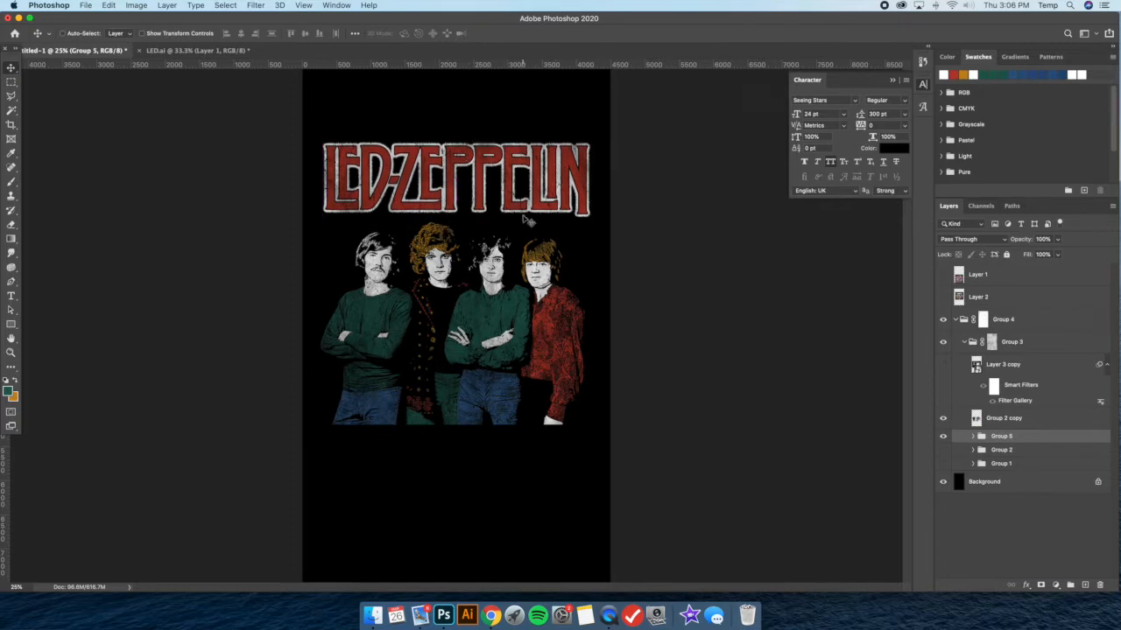
{"action": "key", "text": "super+z"}
{"action": "key", "text": "super+z"}
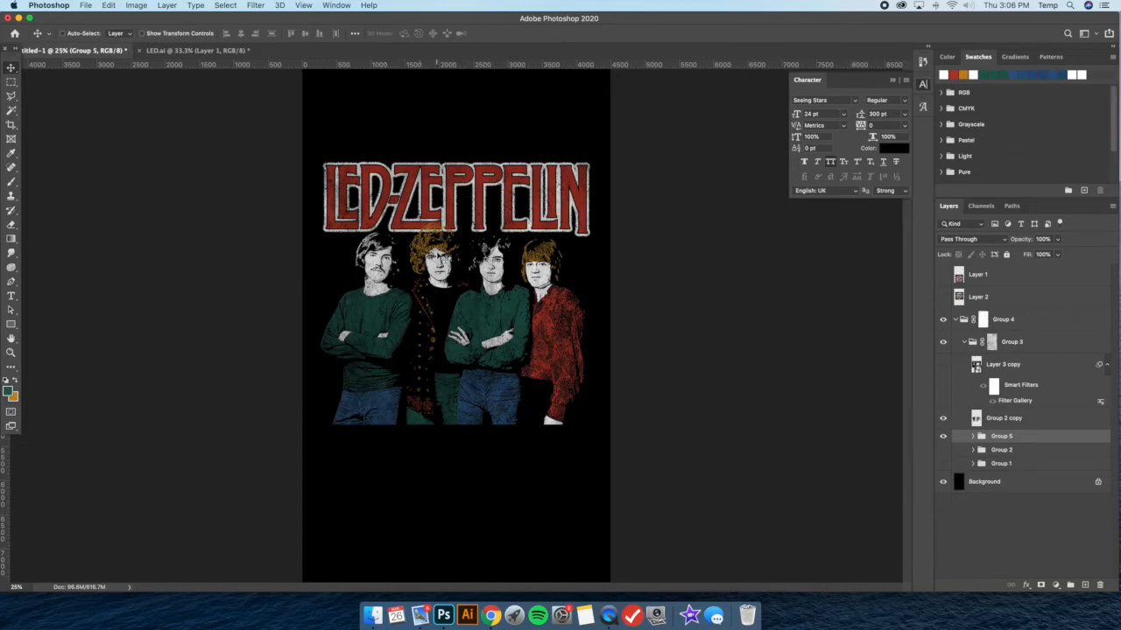
Create a new empty layer with default settings directly above the Group 5 logo group
{"action": "scroll", "coordinate": [463, 257], "scroll_direction": "up", "scroll_amount": 5}
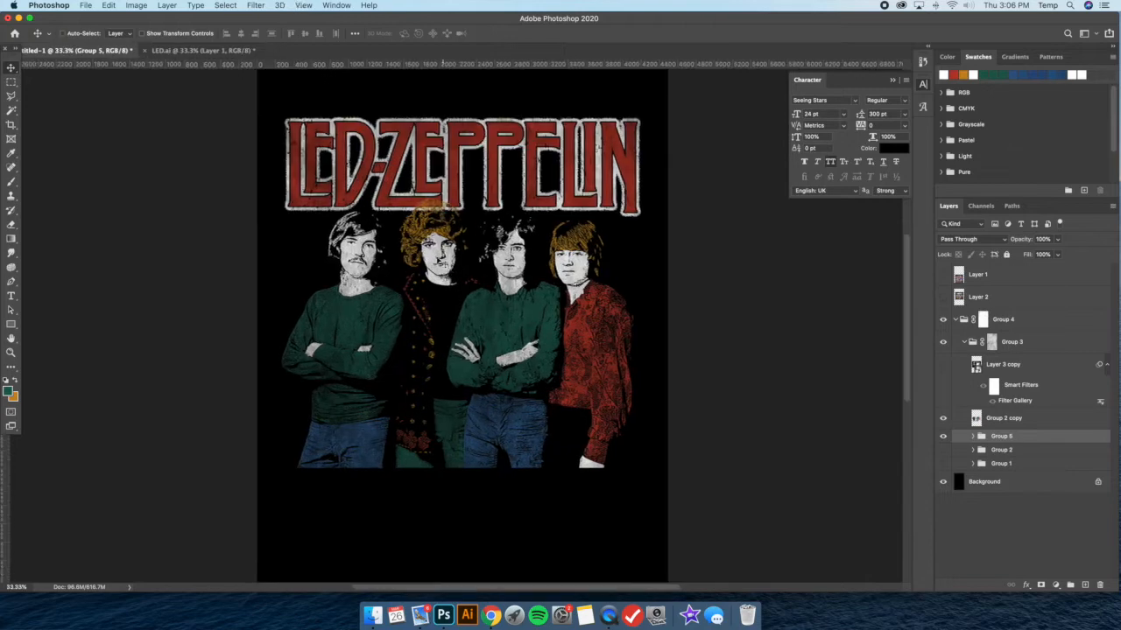
{"action": "scroll", "coordinate": [464, 269], "scroll_direction": "up", "scroll_amount": 2}
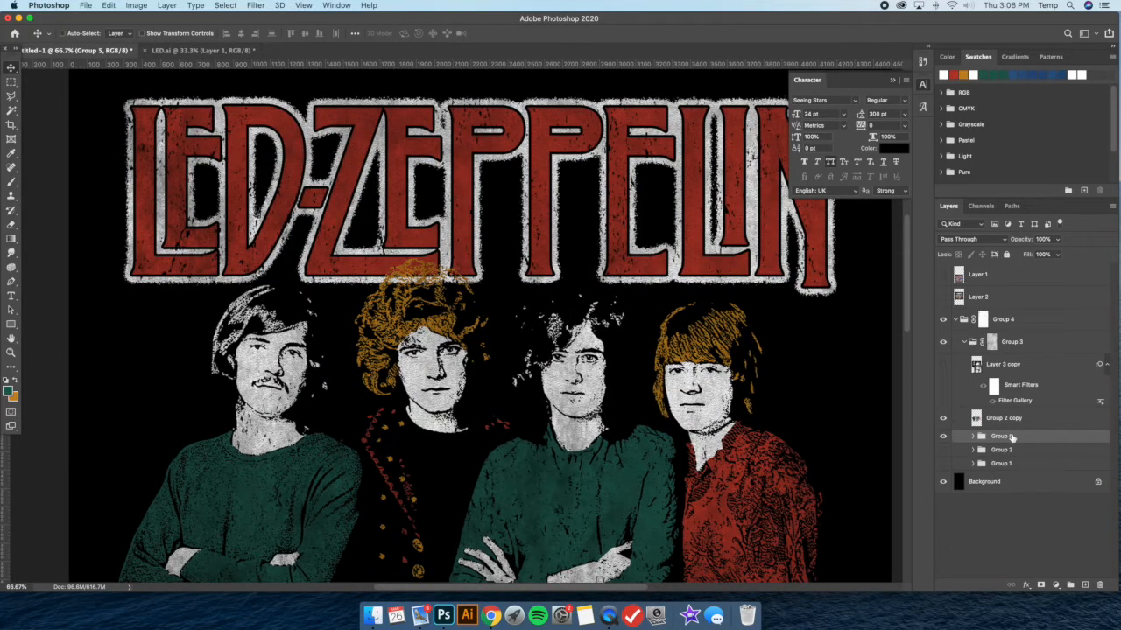
{"action": "left_click", "coordinate": [187, 5]}
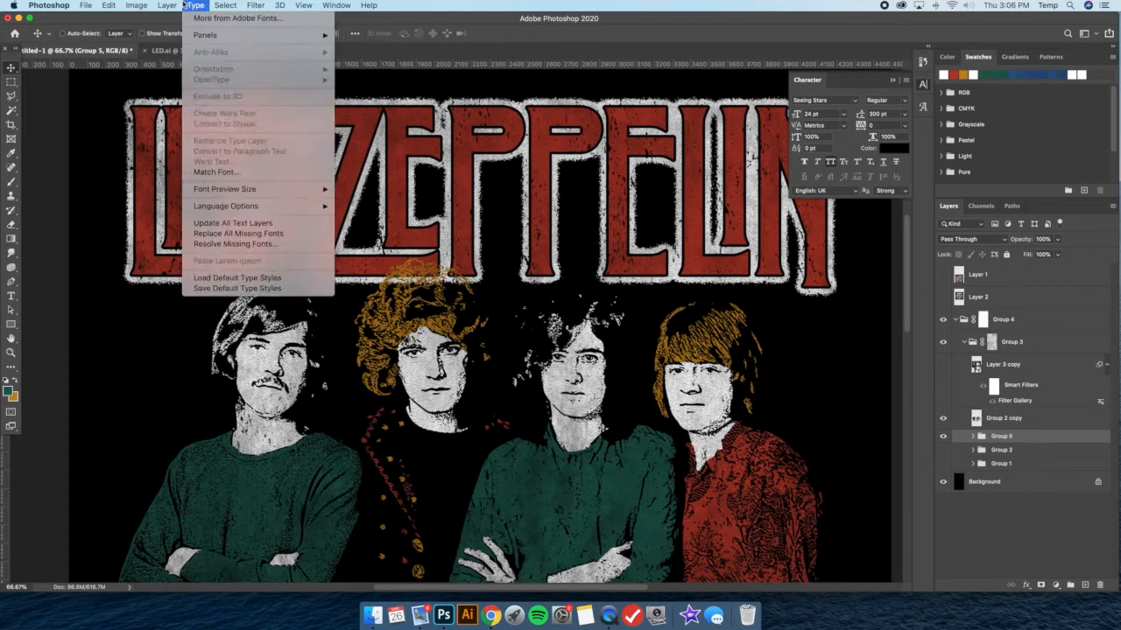
{"action": "left_click", "coordinate": [364, 21]}
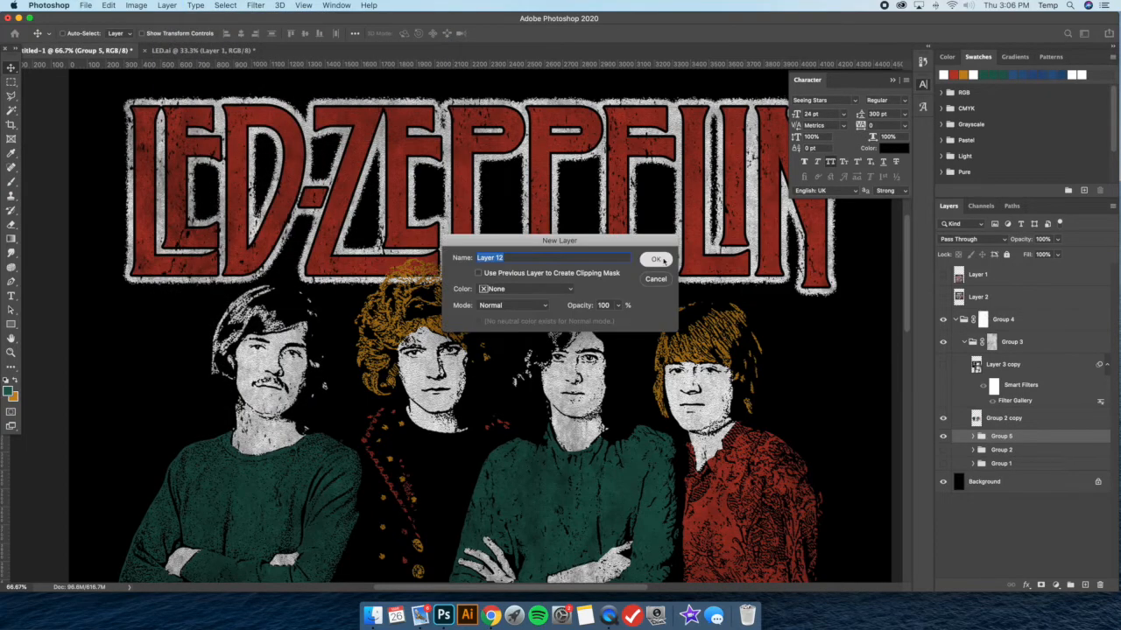
{"action": "left_click", "coordinate": [657, 260]}
Sample the black background colour and brush over the lettering showing through the second band member's curly orange hair
{"action": "key", "text": "super+plus"}
{"action": "key", "text": "super+plus"}
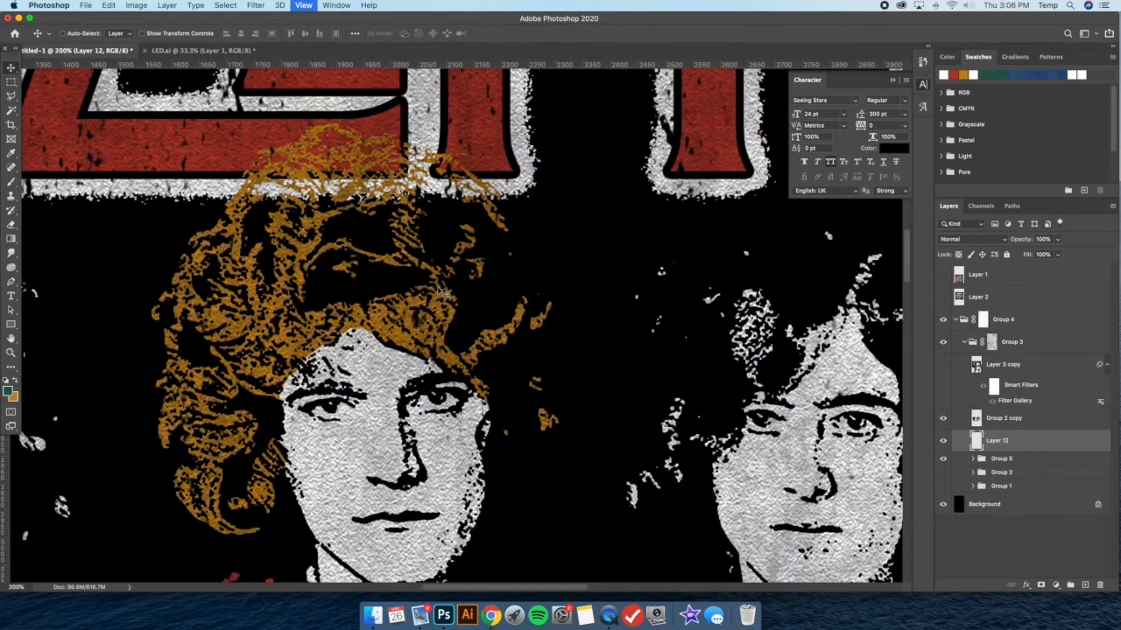
{"action": "left_click_drag", "start_coordinate": [347, 293], "coordinate": [443, 294]}
{"action": "key", "text": "super+minus"}
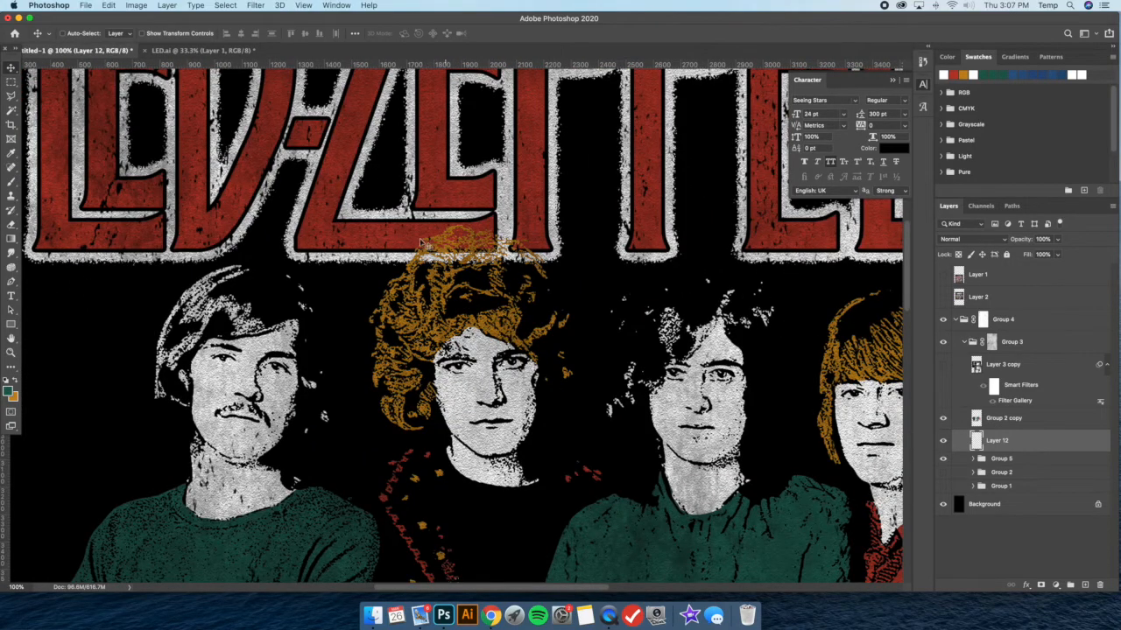
{"action": "left_click", "coordinate": [11, 157]}
{"action": "left_click", "coordinate": [93, 317]}
{"action": "left_click", "coordinate": [11, 181]}
{"action": "mouse_move", "coordinate": [421, 267]}
{"action": "left_mouse_down"}
{"action": "mouse_move", "coordinate": [458, 235]}
{"action": "mouse_move", "coordinate": [464, 242]}
{"action": "mouse_move", "coordinate": [434, 271]}
{"action": "mouse_move", "coordinate": [477, 256]}
{"action": "mouse_move", "coordinate": [460, 251]}
{"action": "mouse_move", "coordinate": [479, 242]}
{"action": "mouse_move", "coordinate": [513, 255]}
{"action": "mouse_move", "coordinate": [497, 260]}
{"action": "mouse_move", "coordinate": [546, 278]}
{"action": "left_mouse_up"}
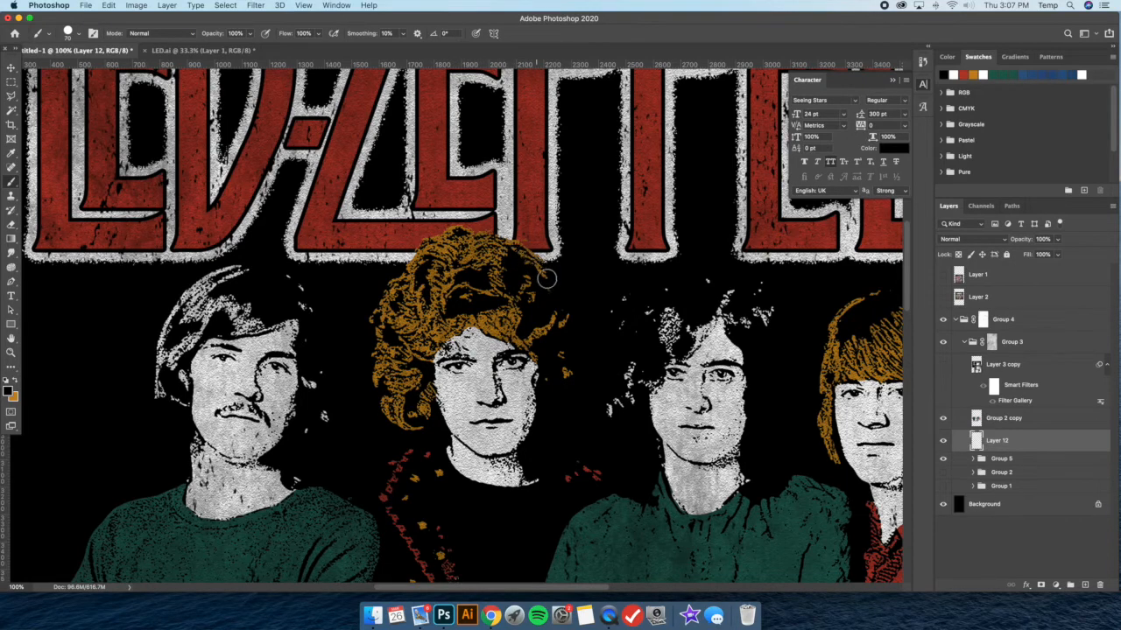
Paint black over the lettering's lower glow above the third band member's dark hair
{"action": "scroll", "coordinate": [742, 288], "scroll_direction": "right", "scroll_amount": 3}
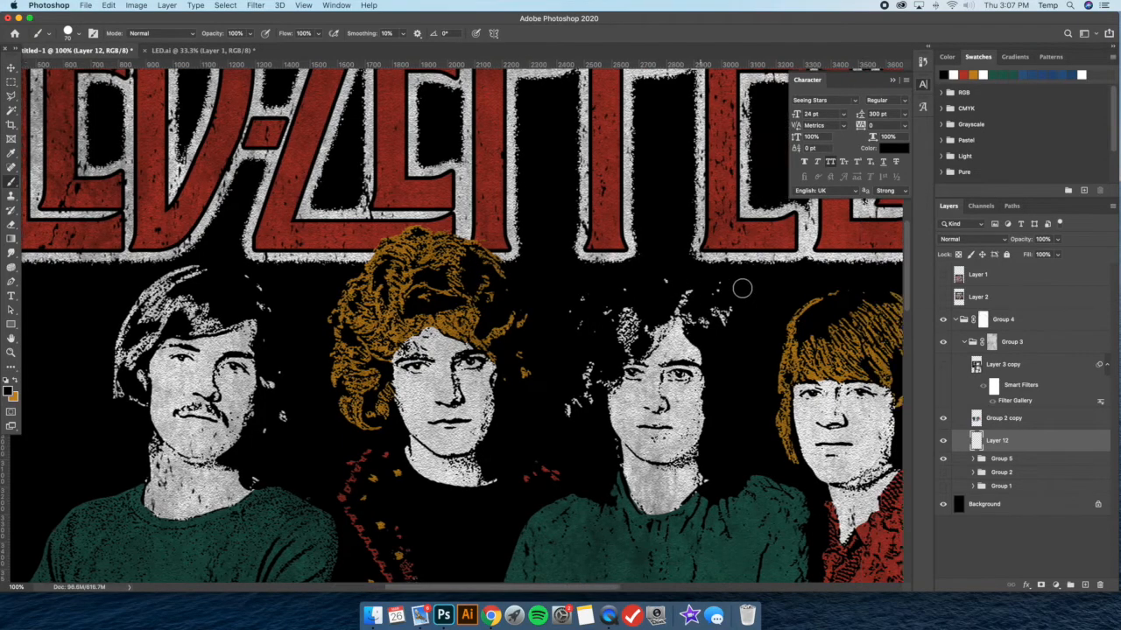
{"action": "scroll", "coordinate": [742, 288], "scroll_direction": "right", "scroll_amount": 3}
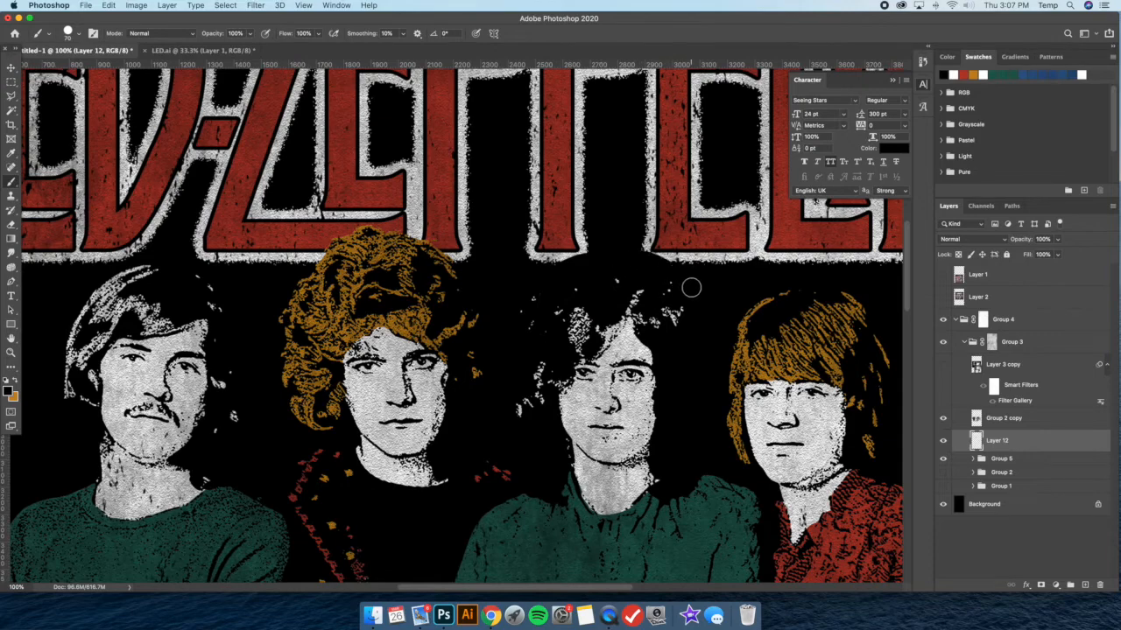
{"action": "key", "text": "super+0"}
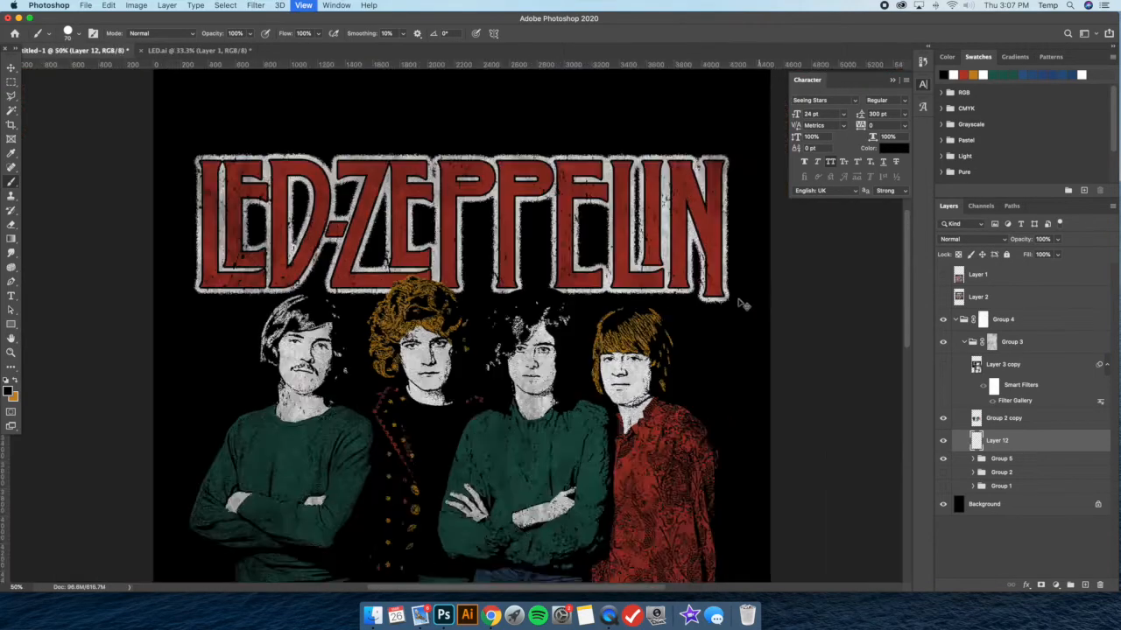
{"action": "key", "text": "super+z"}
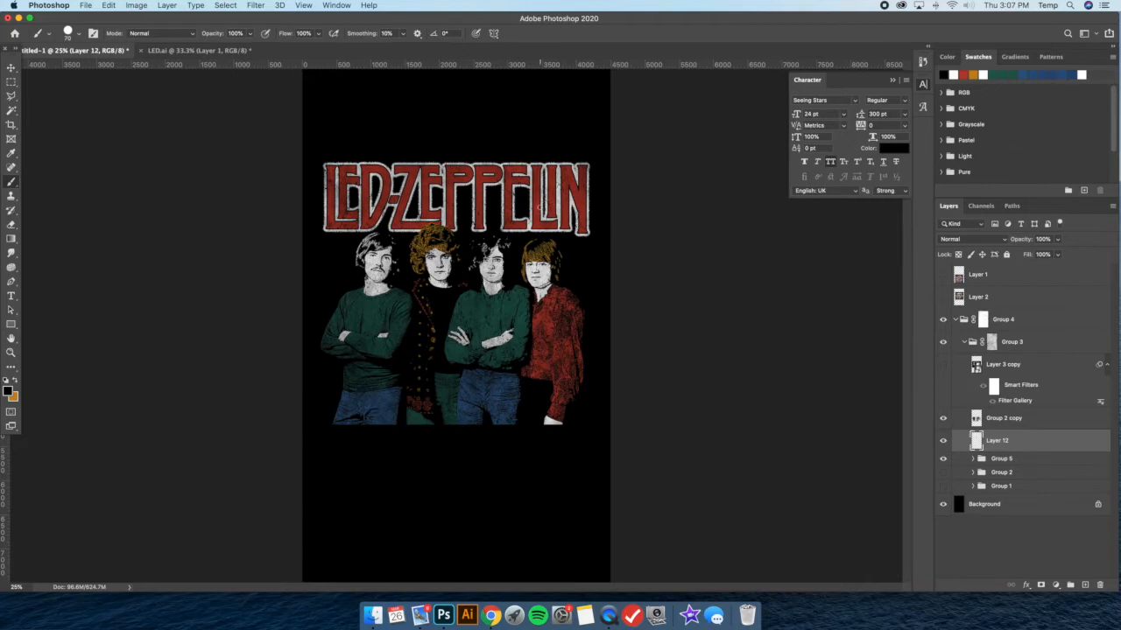
Examine the painted-out overlap between the lettering's lower edge and the band members' hair at several zoom levels
{"action": "key", "text": "super+plus"}
{"action": "key", "text": "super+plus"}
{"action": "key", "text": "super+plus"}
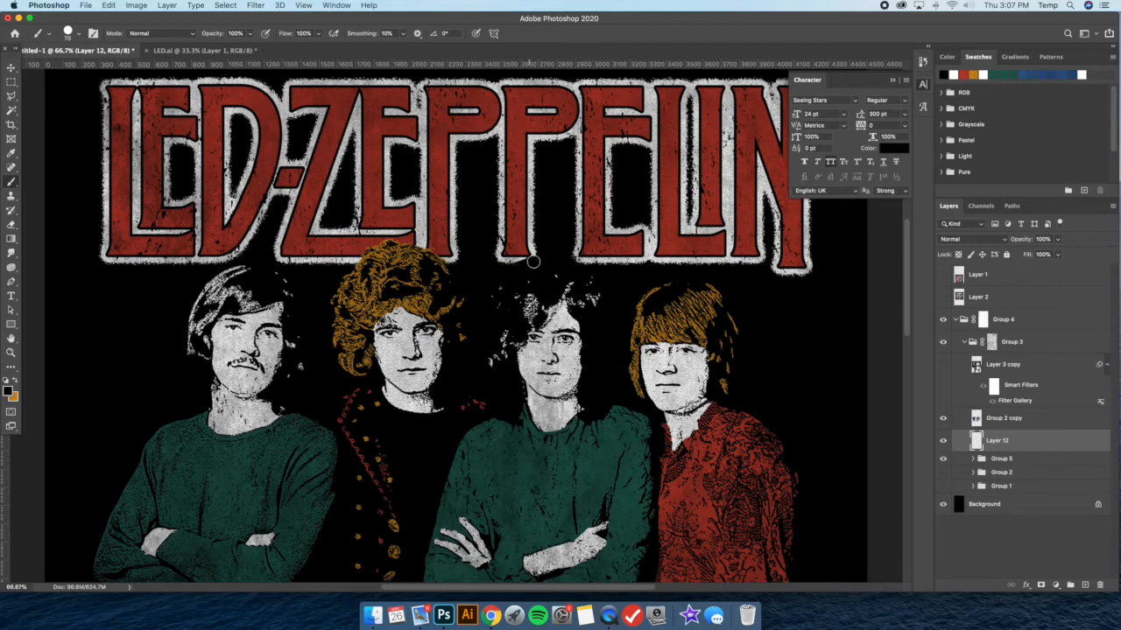
{"action": "key", "text": "super+minus"}
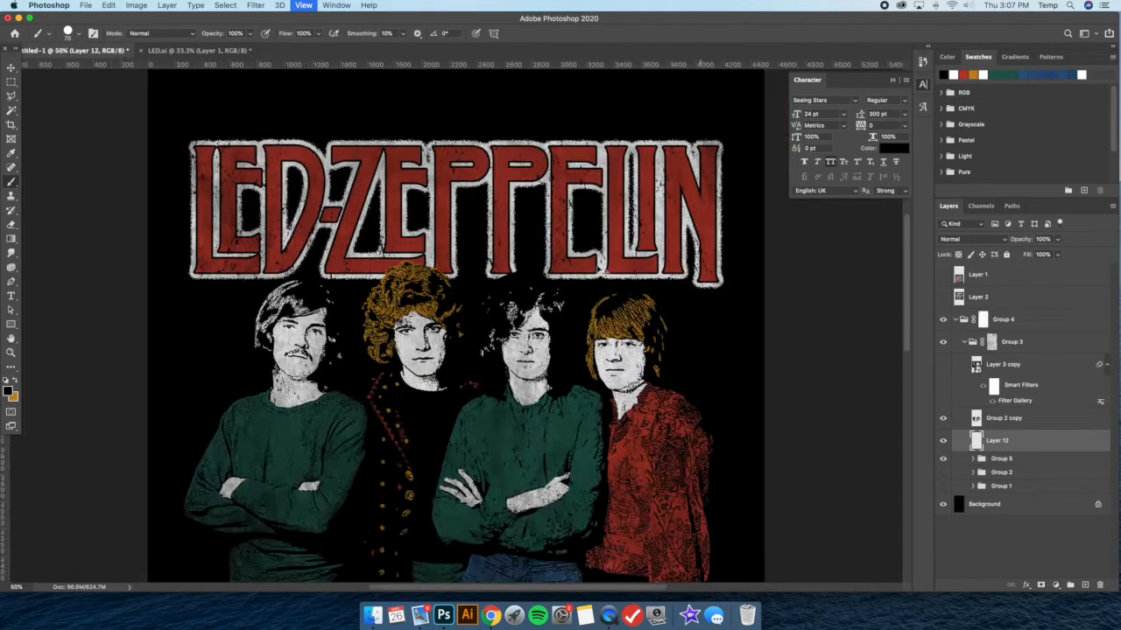
{"action": "key", "text": "super+minus"}
{"action": "key", "text": "super+minus"}
{"action": "key", "text": "super+plus"}
{"action": "key", "text": "super+plus"}
{"action": "key", "text": "super+plus"}
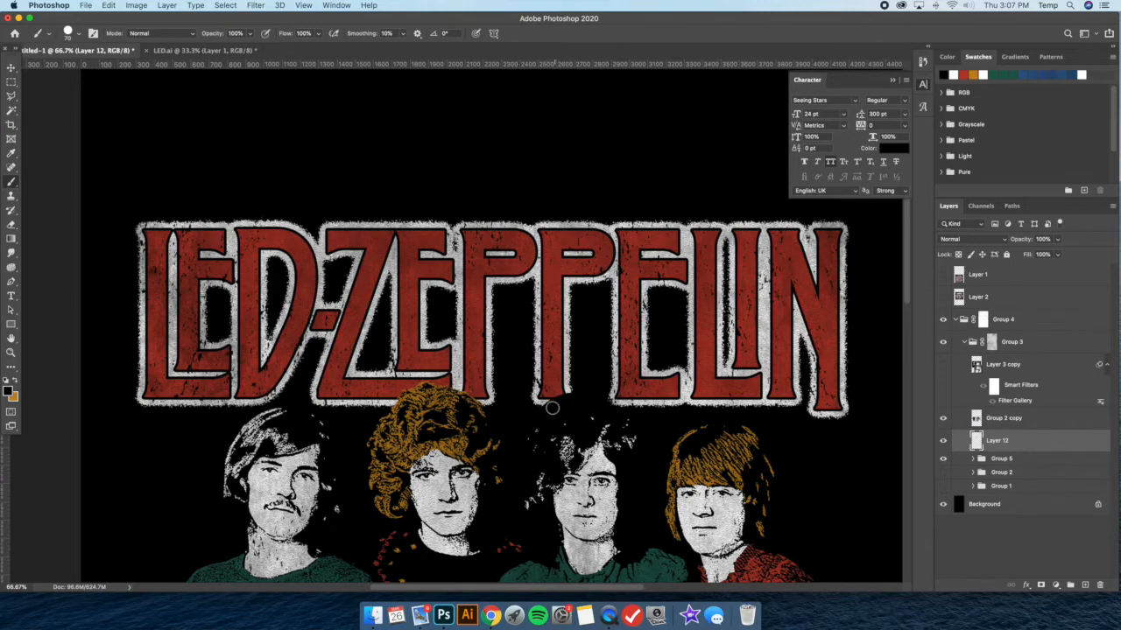
Examine the whole design and a close-up of the third band member's hair against the lettering
{"action": "key", "text": "super+minus"}
{"action": "key", "text": "super+minus"}
{"action": "key", "text": "super+minus"}
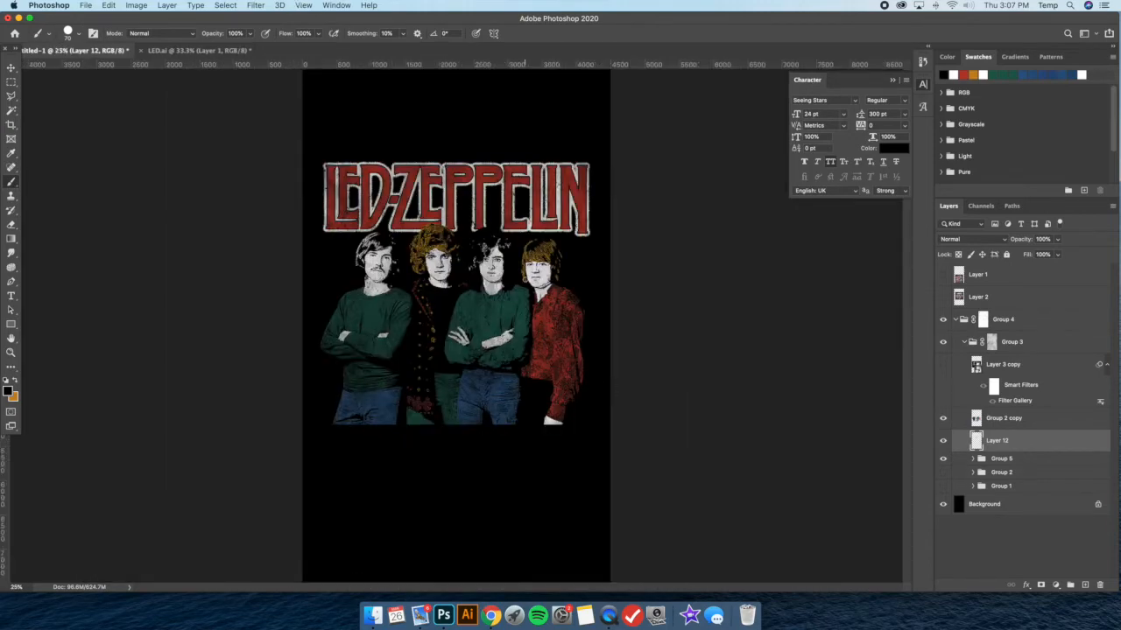
{"action": "key", "text": "super+plus"}
{"action": "key", "text": "super+plus"}
{"action": "key", "text": "super+plus"}
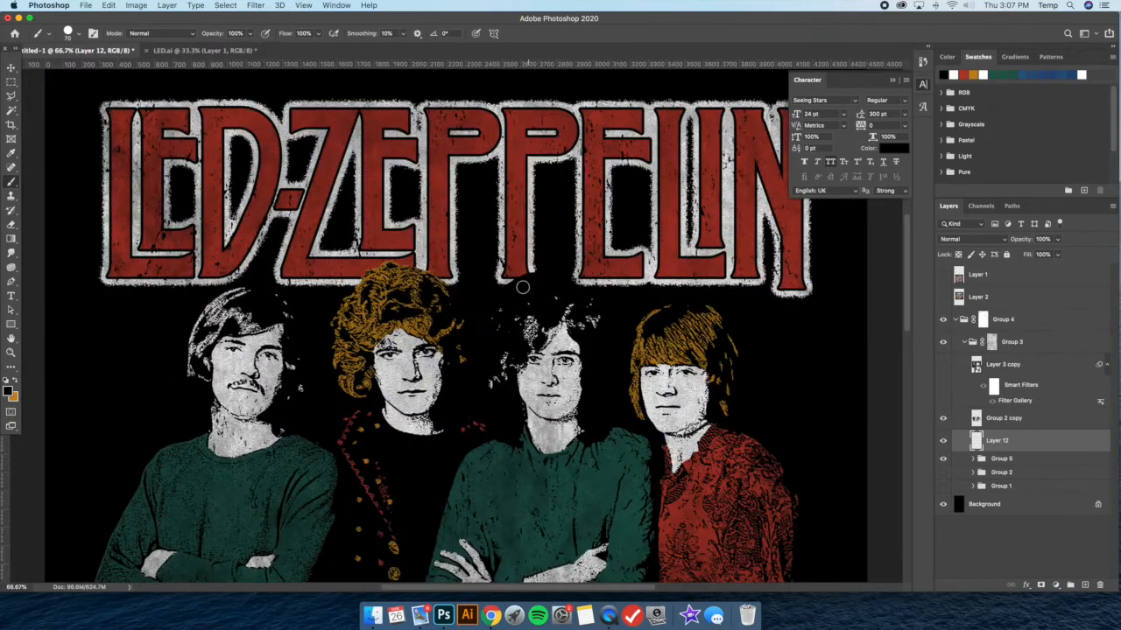
{"action": "left_click", "coordinate": [11, 225]}
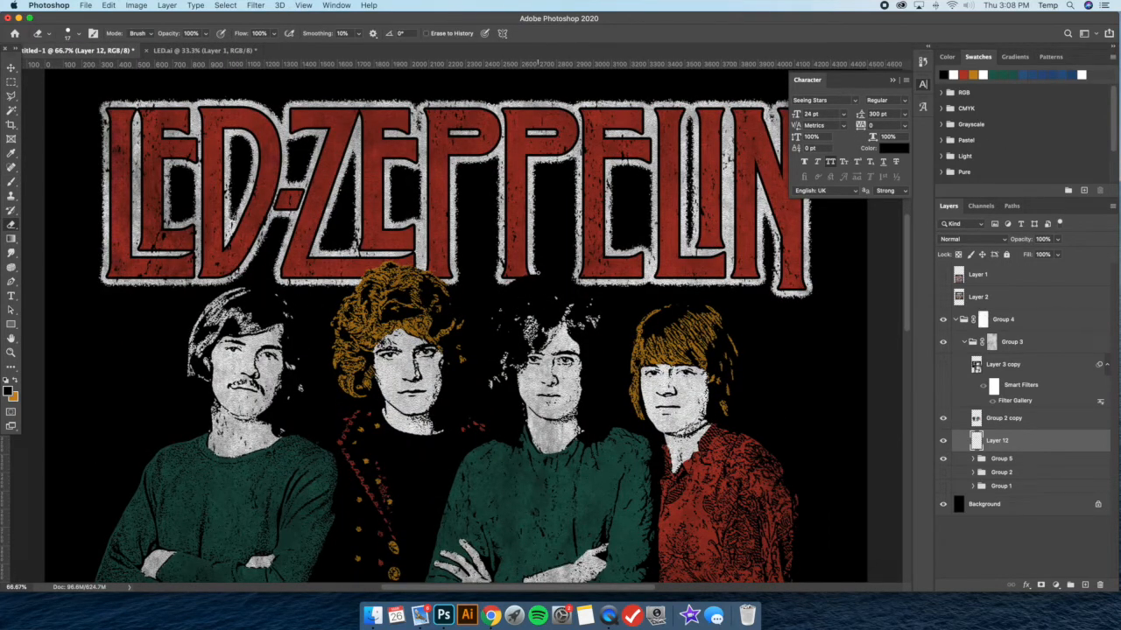
Duplicate Layer 3 from Group 1, move the copy above Layer 2, and turn off its Filter Gallery effect
{"action": "left_click", "coordinate": [973, 486]}
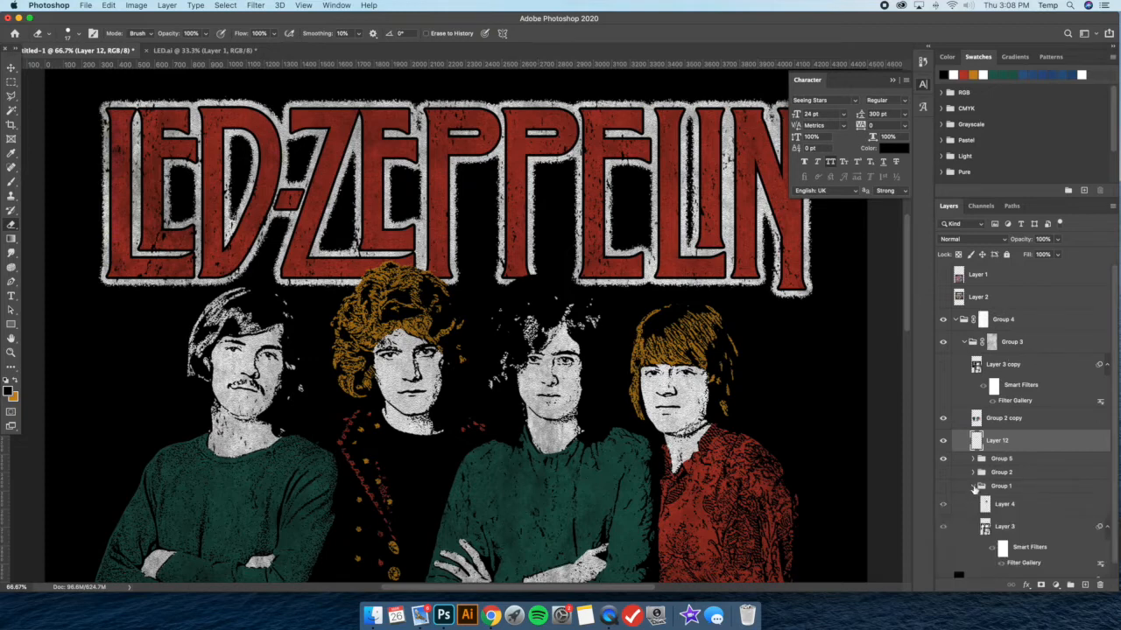
{"action": "left_click", "coordinate": [1040, 536]}
{"action": "key", "text": "super+j"}
{"action": "left_click_drag", "start_coordinate": [1050, 529], "coordinate": [1009, 286]}
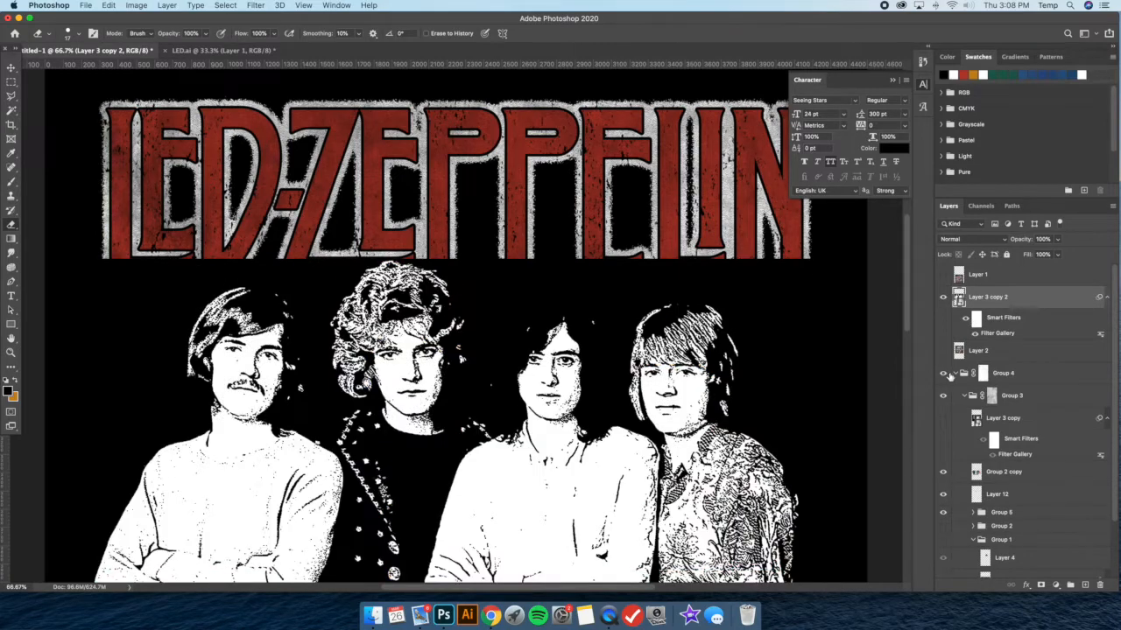
{"action": "left_click", "coordinate": [954, 373]}
{"action": "left_click", "coordinate": [978, 334]}
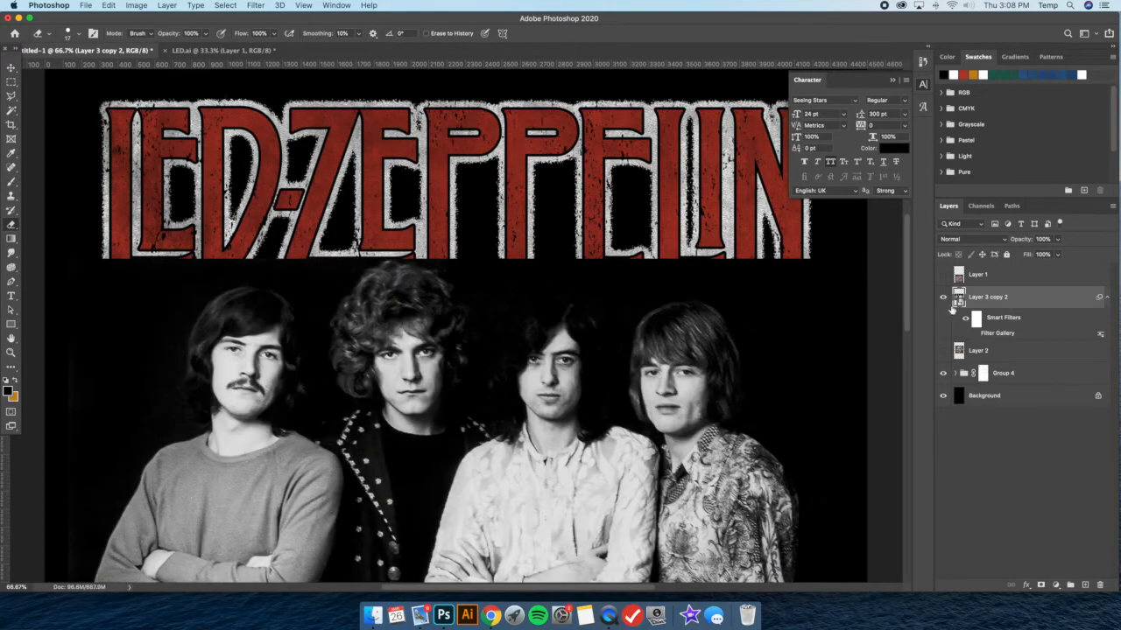
Set the unfiltered photo copy's blend mode to Screen, compare it with the artwork, and hide it
{"action": "left_click", "coordinate": [945, 299]}
{"action": "left_click", "coordinate": [945, 299]}
{"action": "left_click", "coordinate": [970, 242]}
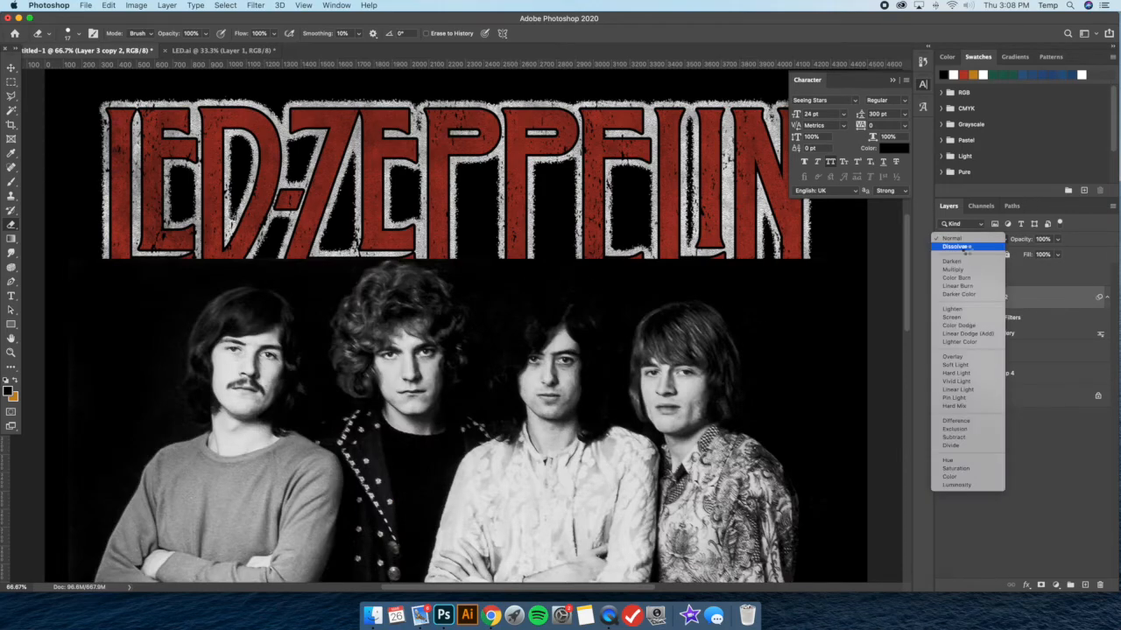
{"action": "left_click", "coordinate": [951, 317]}
{"action": "left_click", "coordinate": [945, 298]}
{"action": "left_click", "coordinate": [945, 297]}
{"action": "left_click", "coordinate": [945, 298]}
{"action": "left_click", "coordinate": [1001, 351]}
{"action": "left_click", "coordinate": [1003, 374]}
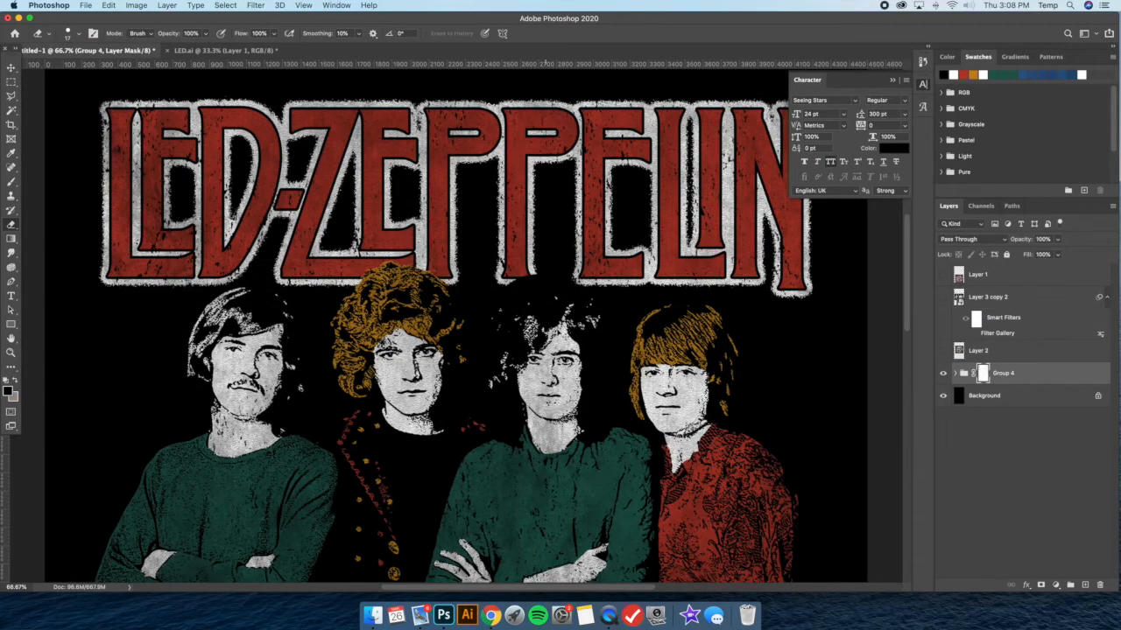
{"action": "key", "text": "super+minus"}
{"action": "key", "text": "super+minus"}
{"action": "left_click", "coordinate": [955, 373]}
{"action": "scroll", "coordinate": [1011, 435], "scroll_direction": "down", "scroll_amount": 3}
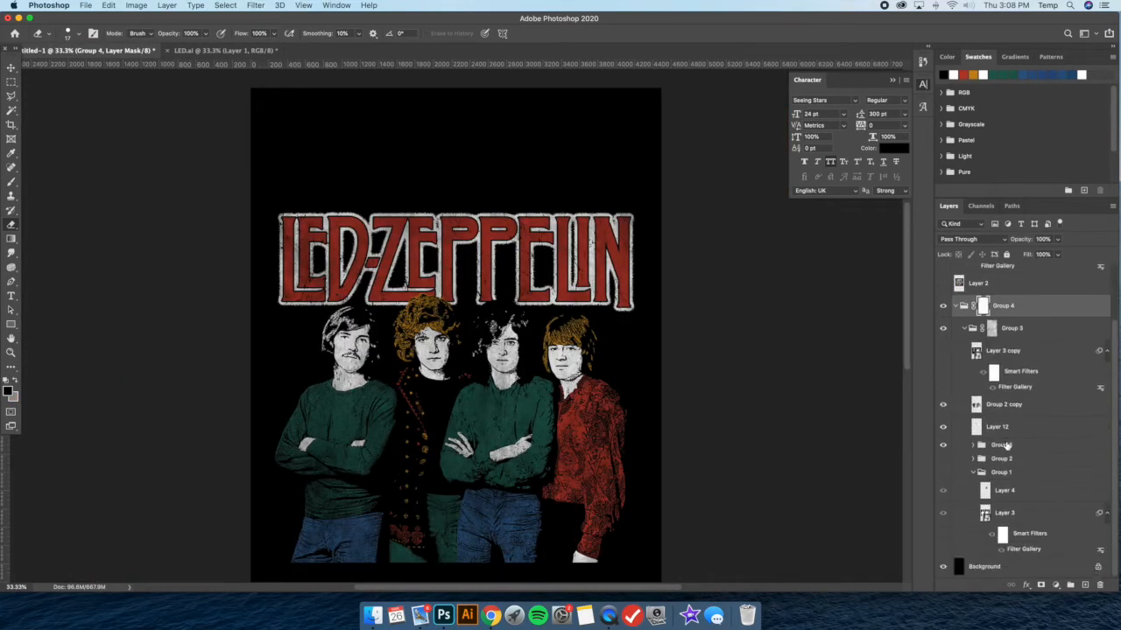
{"action": "left_click", "coordinate": [1011, 429]}
{"action": "left_click", "coordinate": [14, 82]}
{"action": "mouse_move", "coordinate": [470, 289]}
{"action": "left_mouse_down"}
{"action": "mouse_move", "coordinate": [516, 306]}
{"action": "mouse_move", "coordinate": [528, 344]}
{"action": "left_mouse_up"}
{"action": "right_click", "coordinate": [567, 261]}
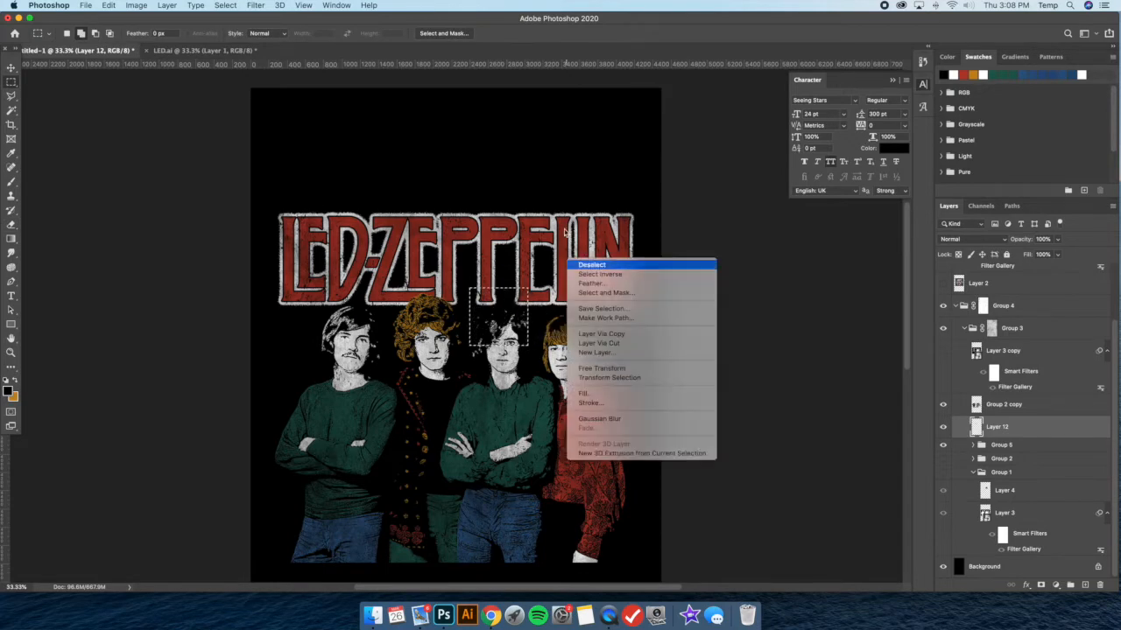
{"action": "left_click", "coordinate": [581, 265]}
{"action": "key", "text": "super+minus"}
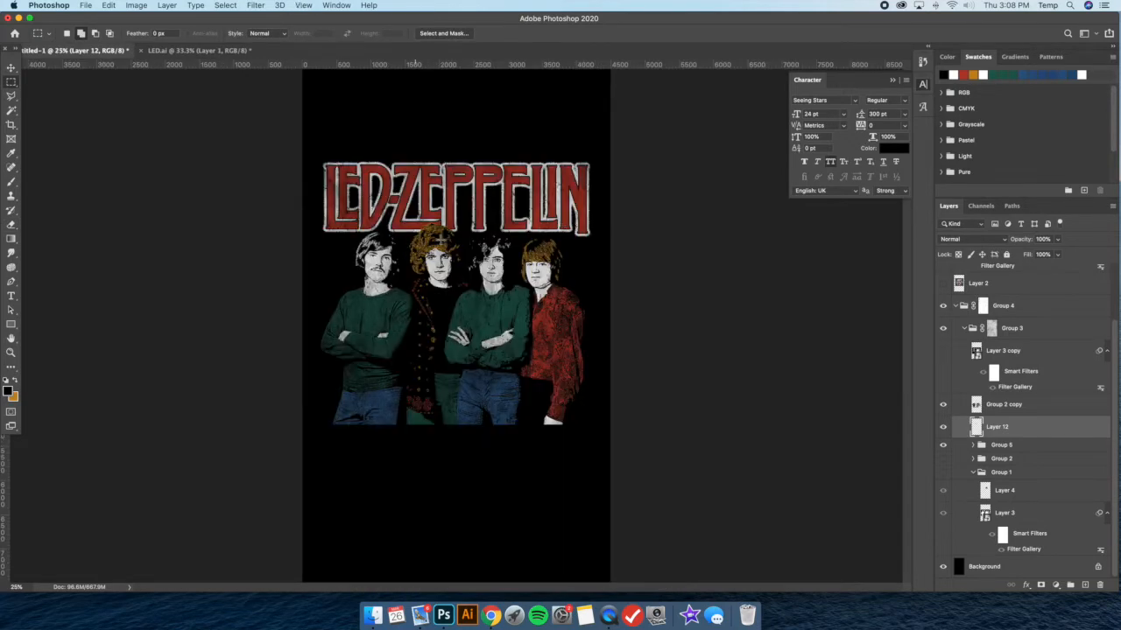
Open the Stroke settings in the layer style of the Logo layer inside Group 5
{"action": "left_click", "coordinate": [11, 68]}
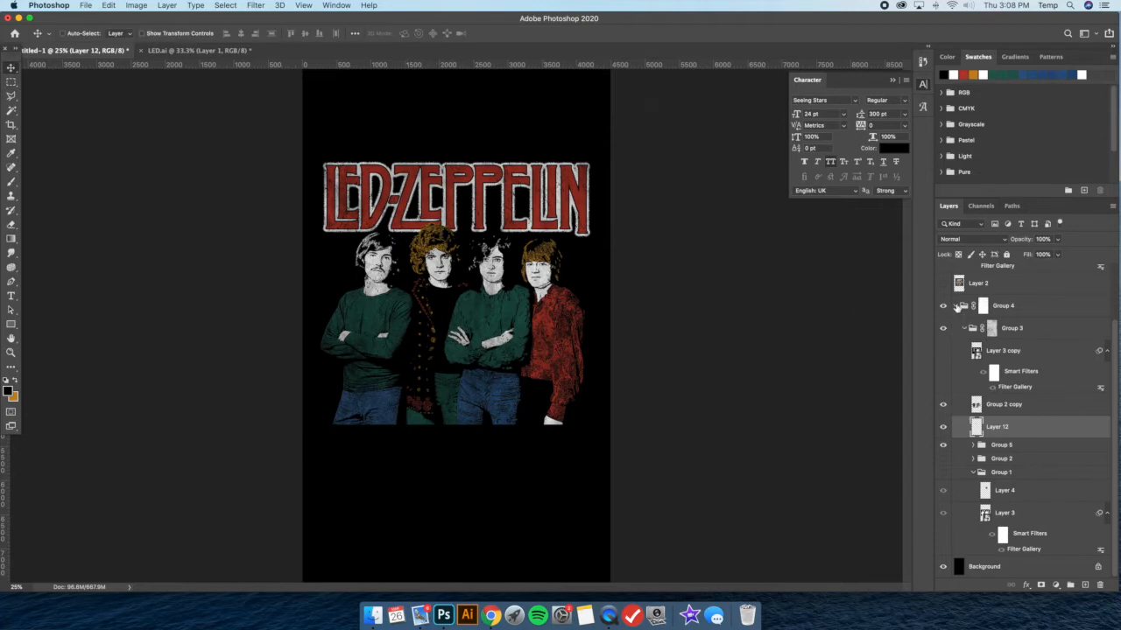
{"action": "left_click", "coordinate": [962, 306]}
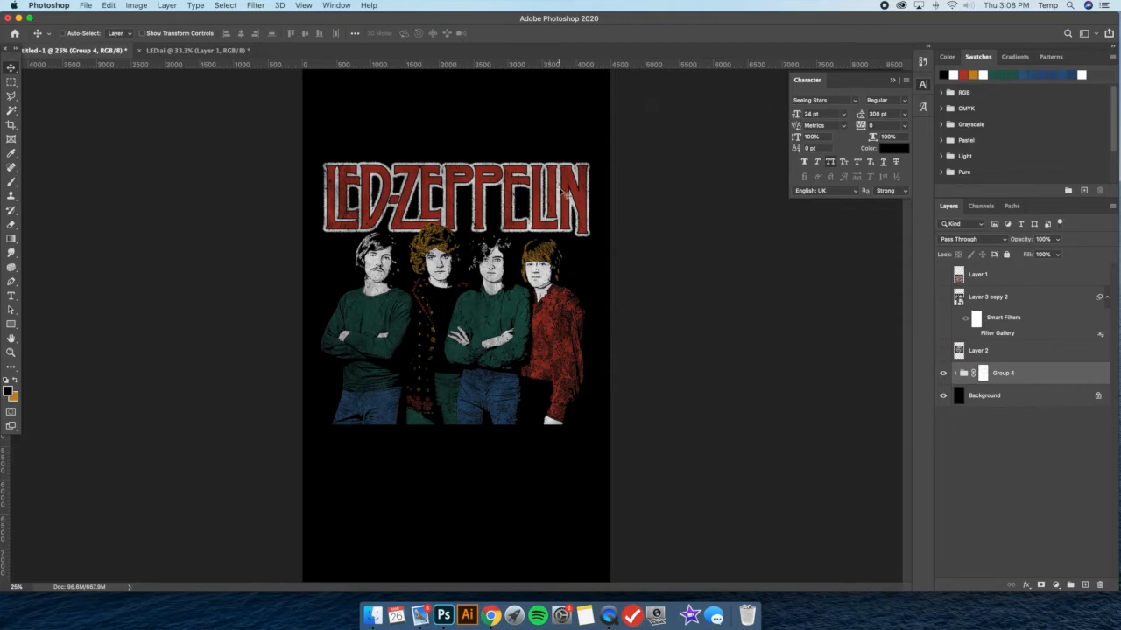
{"action": "left_click", "coordinate": [956, 374]}
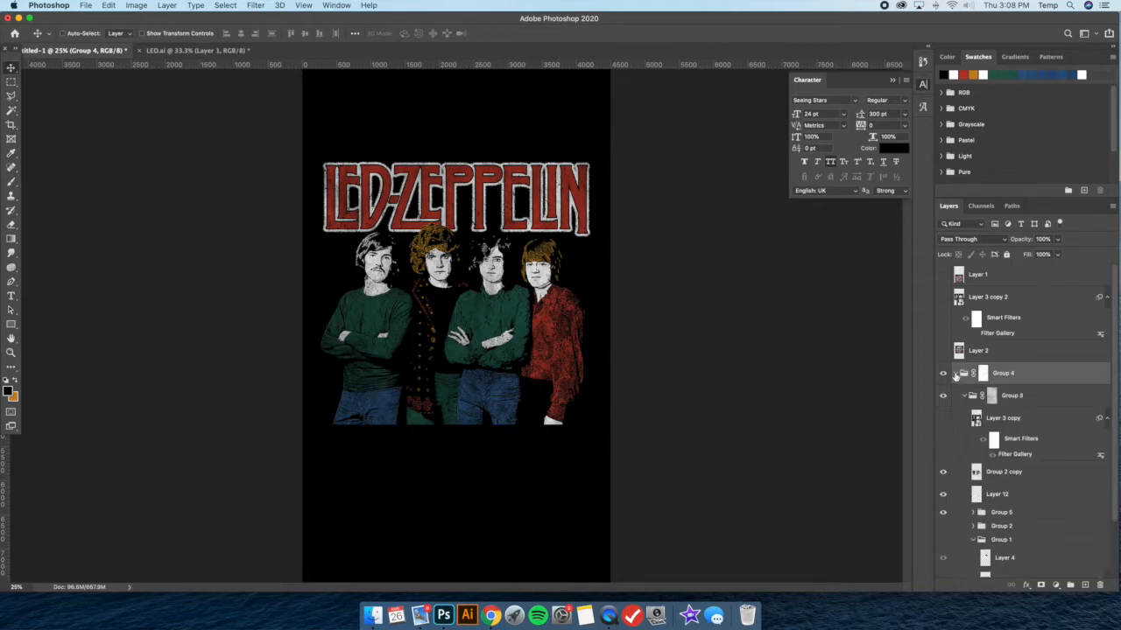
{"action": "scroll", "coordinate": [1055, 451], "scroll_direction": "down", "scroll_amount": 2}
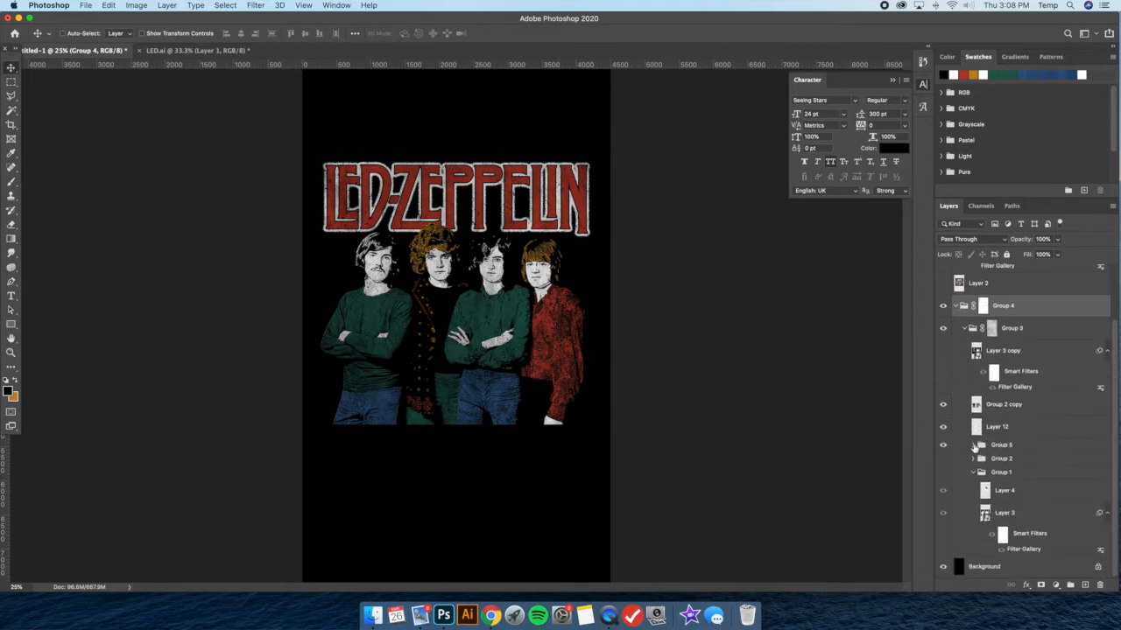
{"action": "left_click", "coordinate": [974, 445]}
{"action": "scroll", "coordinate": [1015, 420], "scroll_direction": "down", "scroll_amount": 2}
{"action": "left_click", "coordinate": [1037, 398]}
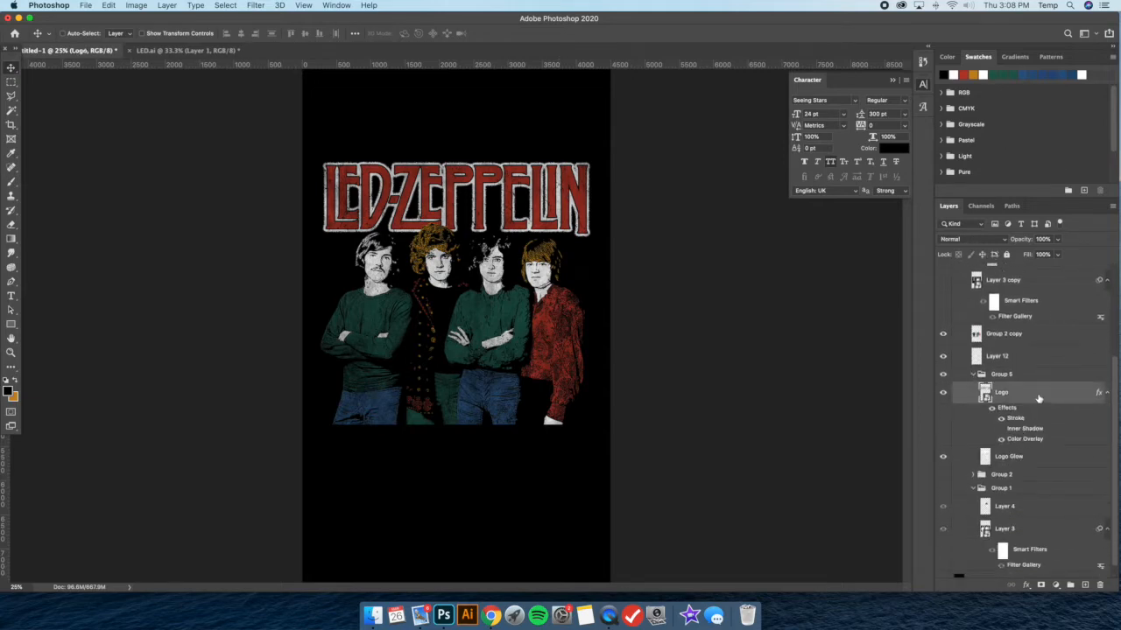
{"action": "double_click", "coordinate": [1038, 398]}
{"action": "left_click", "coordinate": [701, 367]}
Try the Inside, Center and Outside positions for the lettering's black stroke, adjusting its size up to 21 px
{"action": "left_click", "coordinate": [844, 322]}
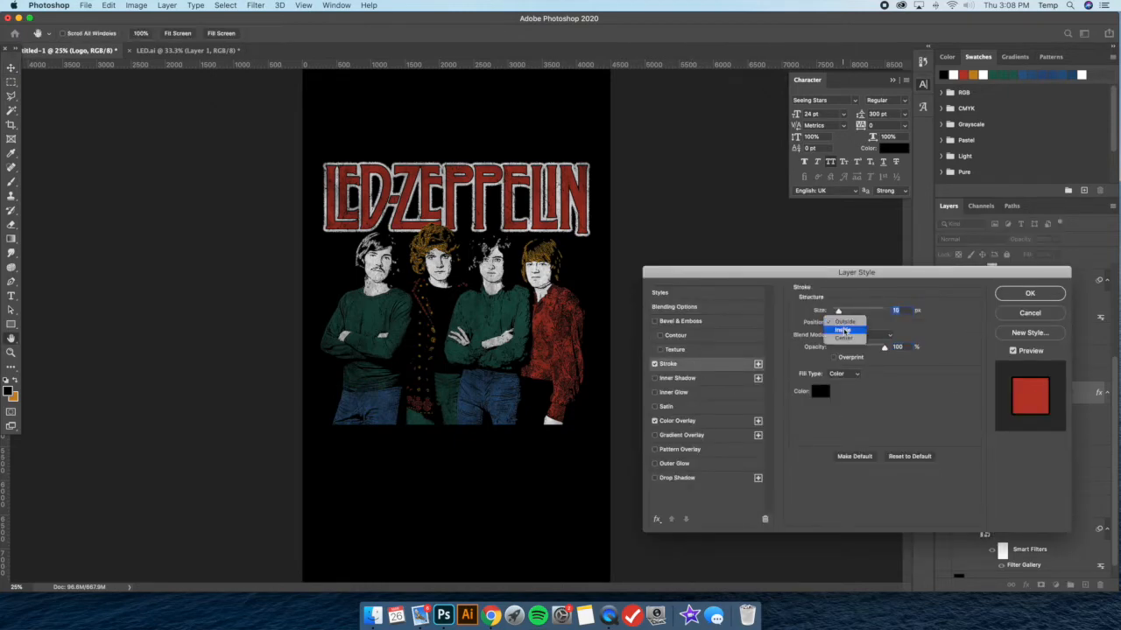
{"action": "left_click", "coordinate": [845, 333]}
{"action": "left_click_drag", "start_coordinate": [839, 313], "coordinate": [839, 313]}
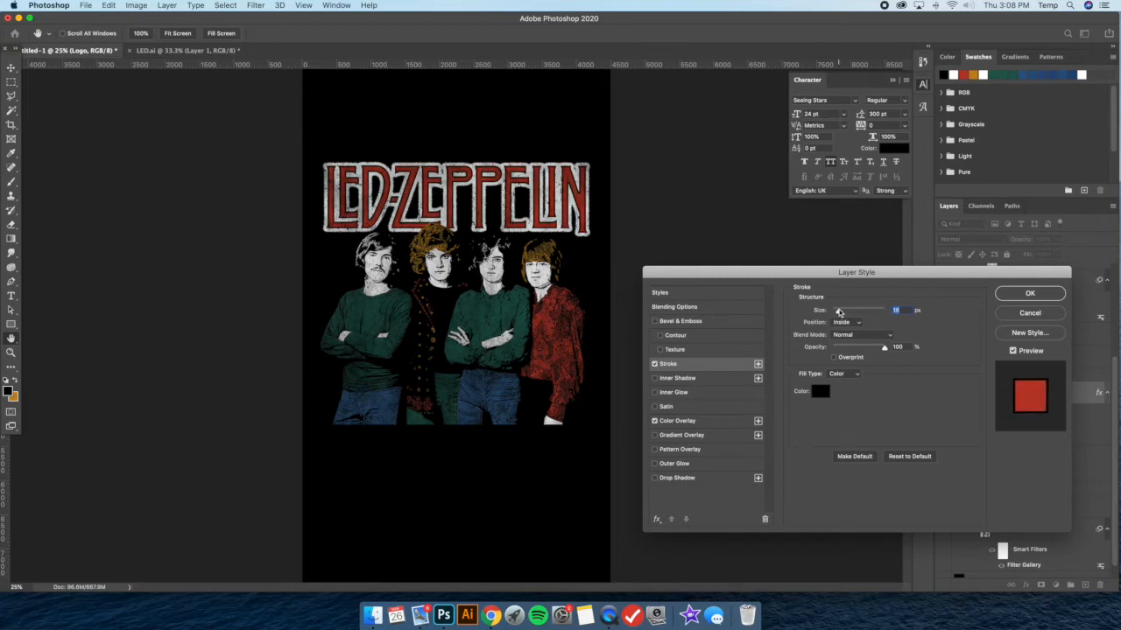
{"action": "left_click_drag", "start_coordinate": [839, 312], "coordinate": [839, 312]}
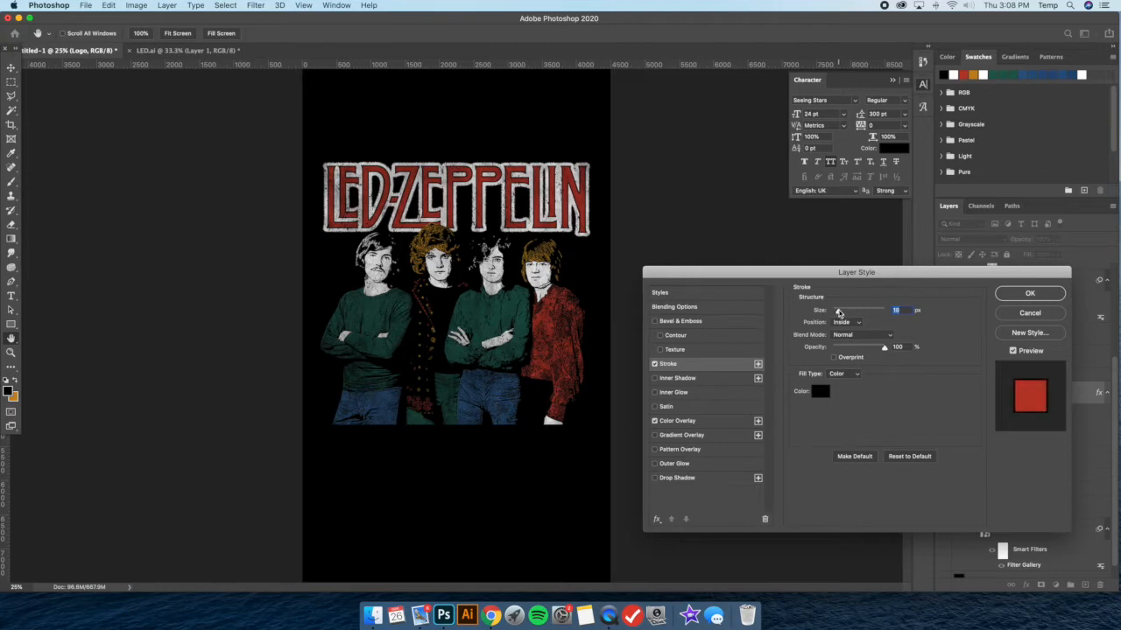
{"action": "left_click", "coordinate": [843, 322]}
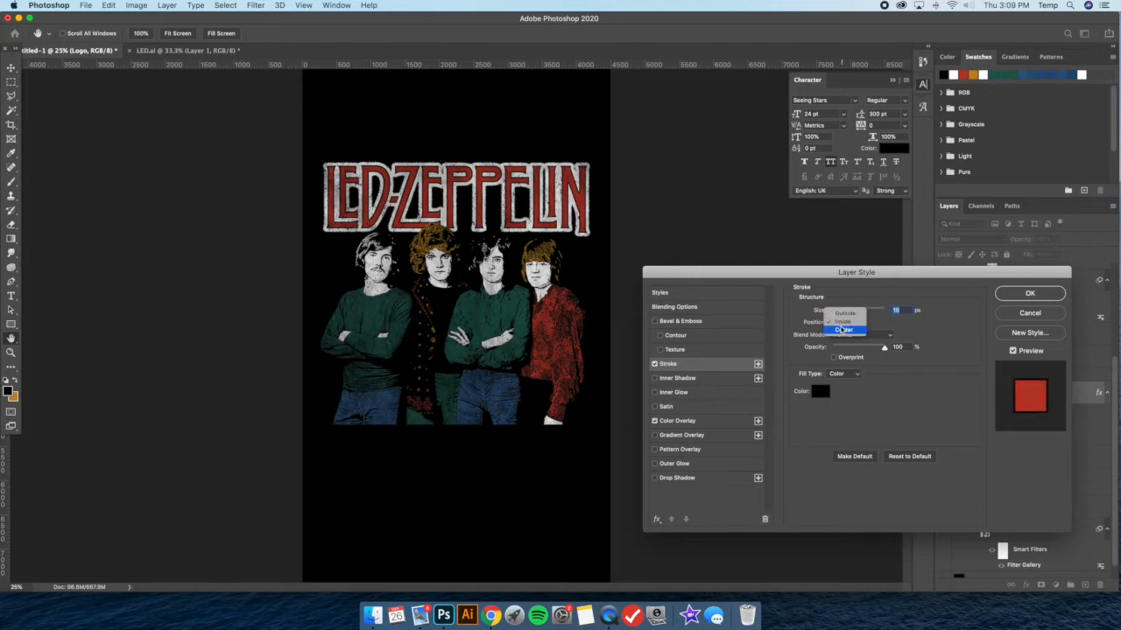
{"action": "left_click", "coordinate": [841, 325]}
{"action": "left_click_drag", "start_coordinate": [839, 312], "coordinate": [841, 313]}
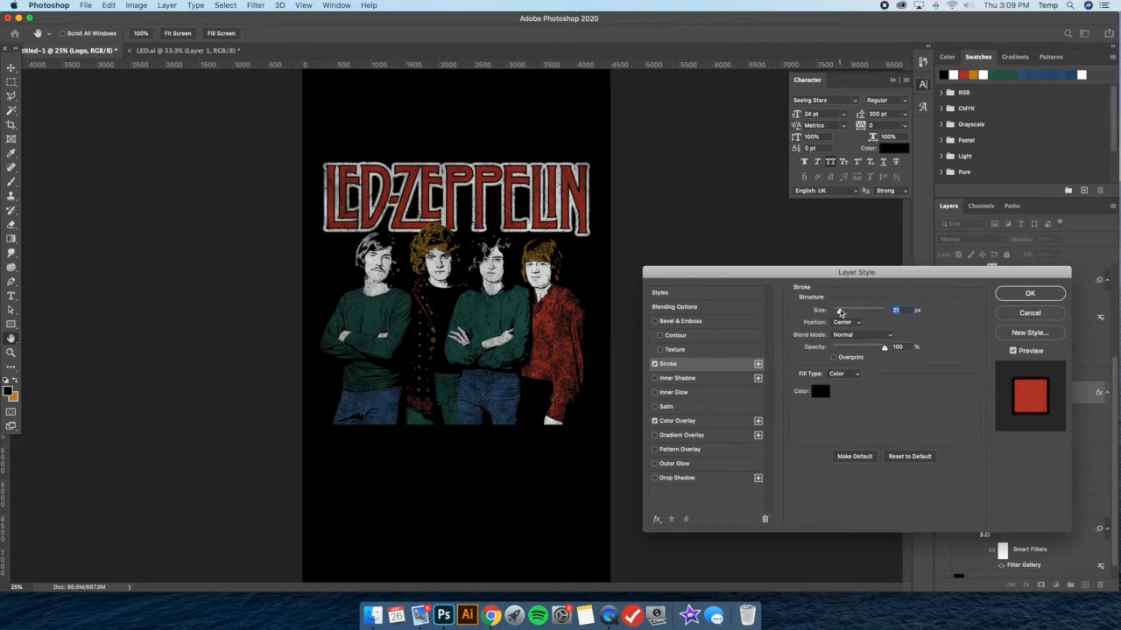
{"action": "left_click", "coordinate": [844, 305]}
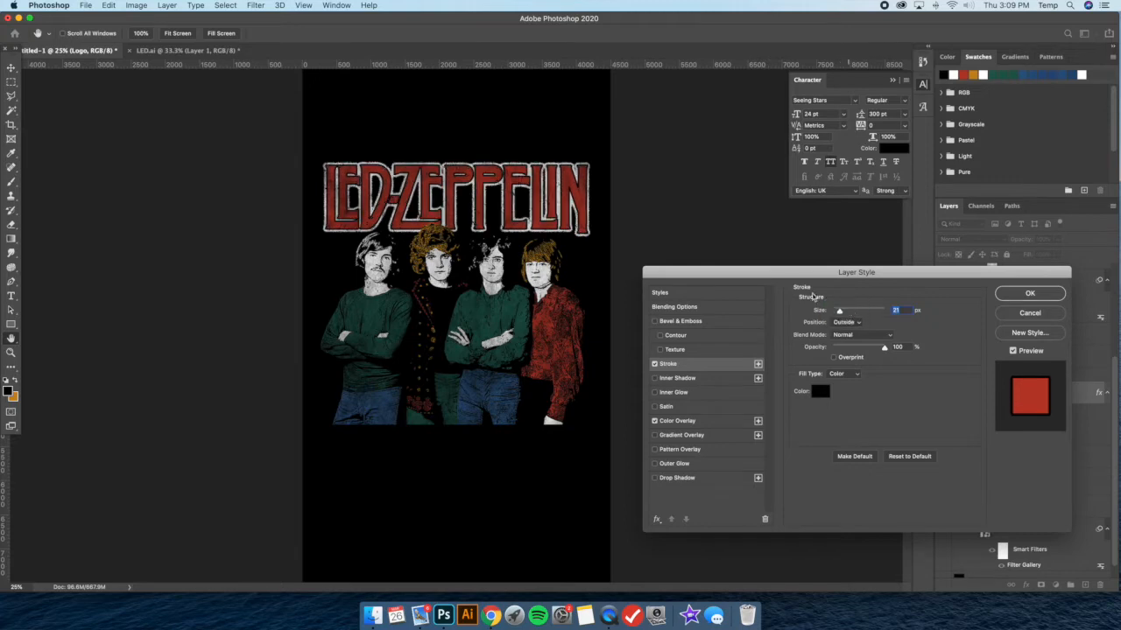
Set the lettering's black stroke to the Center position with a size of 20 px and apply the layer style
{"action": "left_click", "coordinate": [844, 322]}
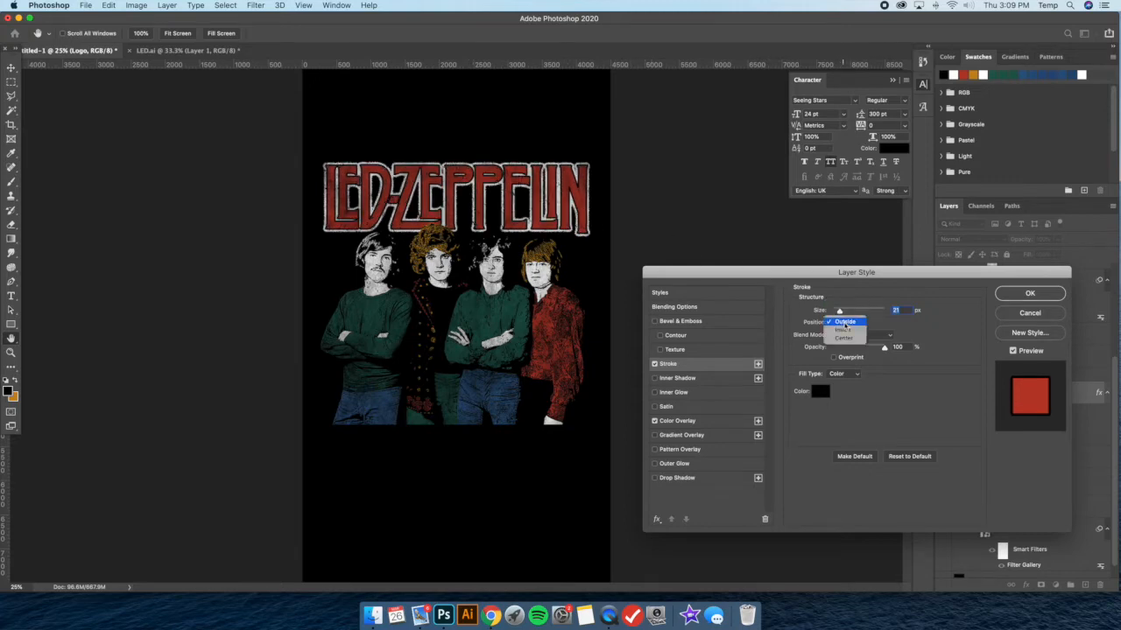
{"action": "left_click", "coordinate": [844, 340]}
{"action": "left_click_drag", "start_coordinate": [839, 311], "coordinate": [838, 313]}
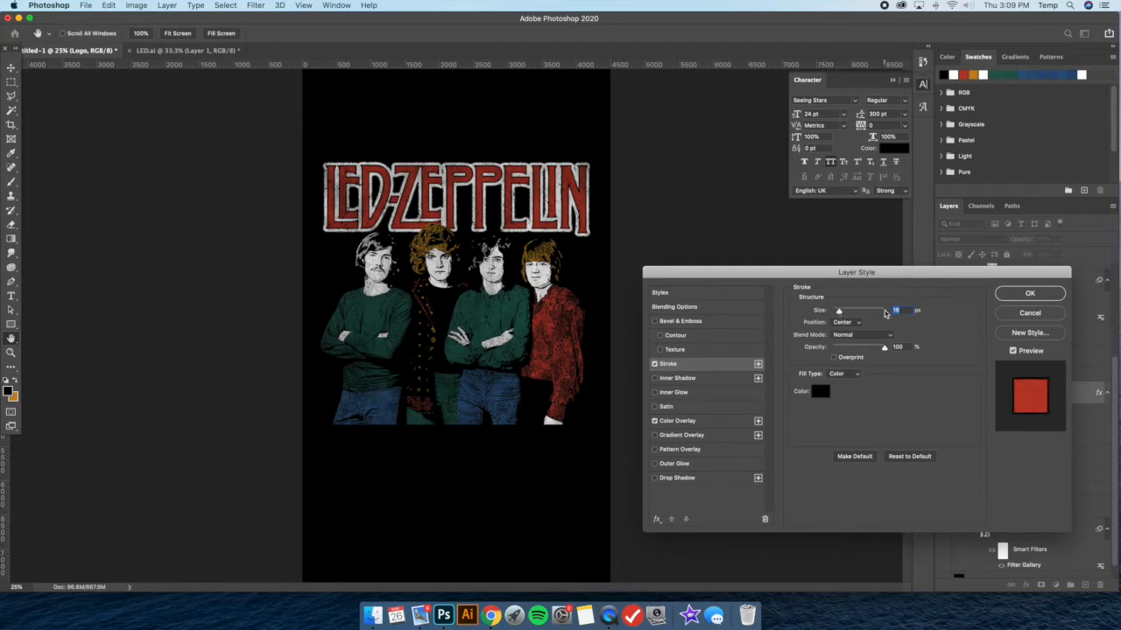
{"action": "type", "text": "20"}
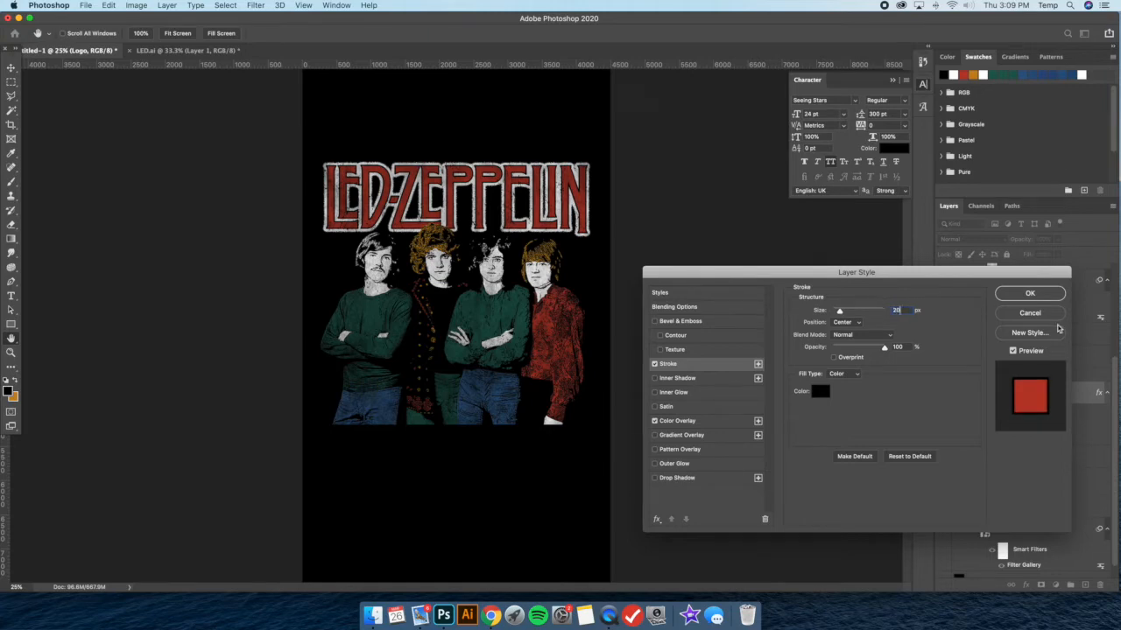
{"action": "left_click", "coordinate": [1030, 294]}
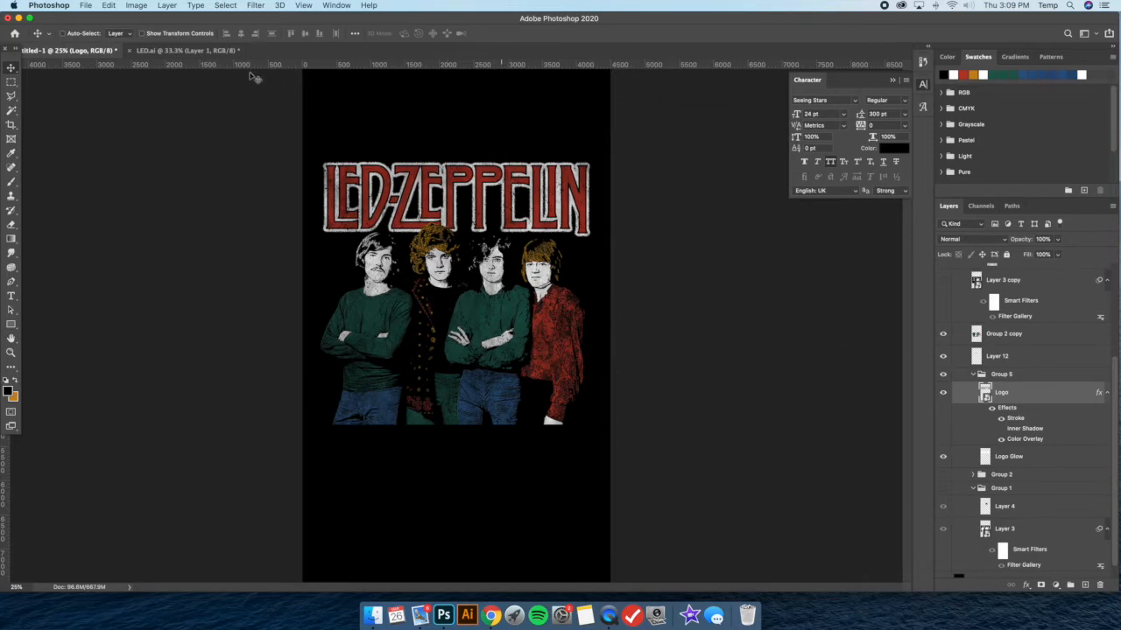
Save the layered document to the Desktop as LedZep.psd with Maximize Compatibility on
{"action": "left_click", "coordinate": [90, 9]}
{"action": "left_click", "coordinate": [117, 130]}
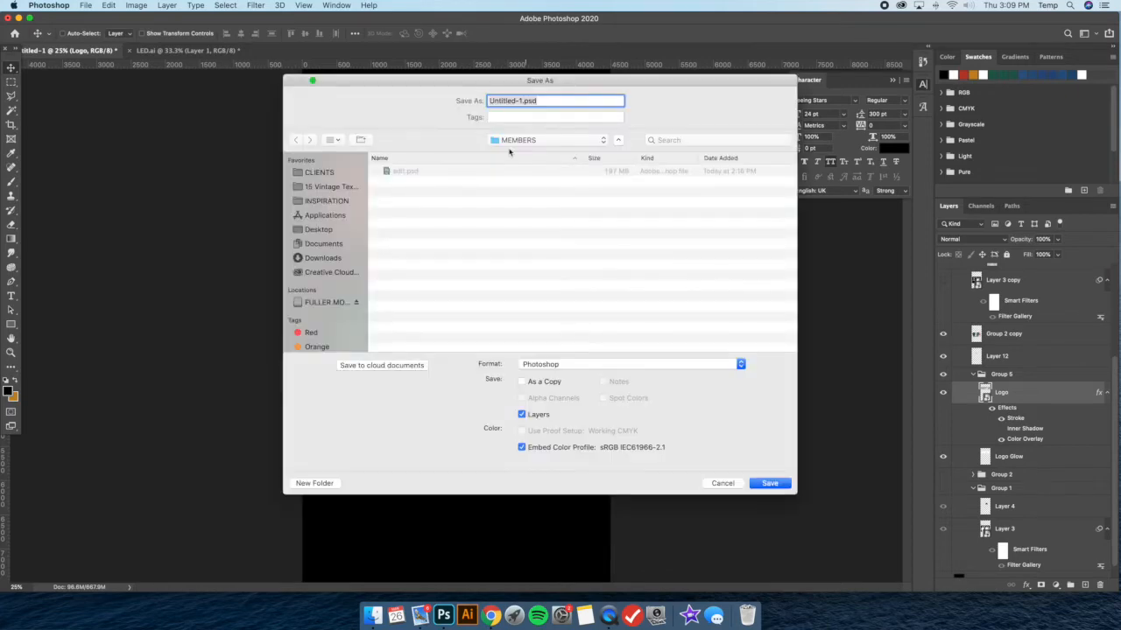
{"action": "left_click", "coordinate": [320, 230]}
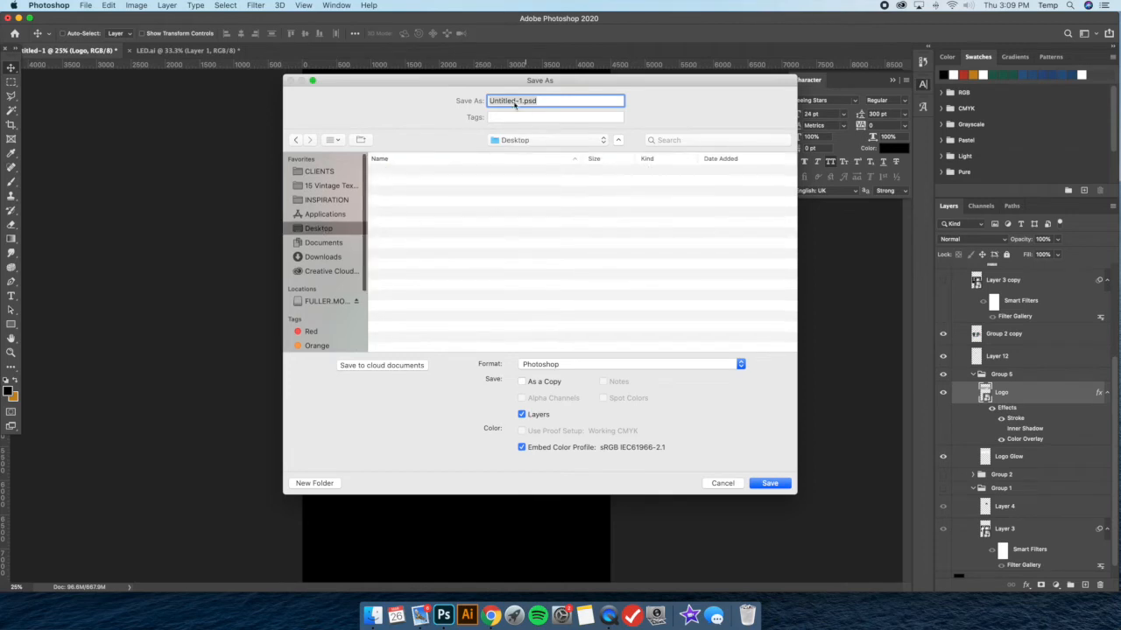
{"action": "left_click_drag", "start_coordinate": [522, 102], "coordinate": [426, 96]}
{"action": "type", "text": "Le"}
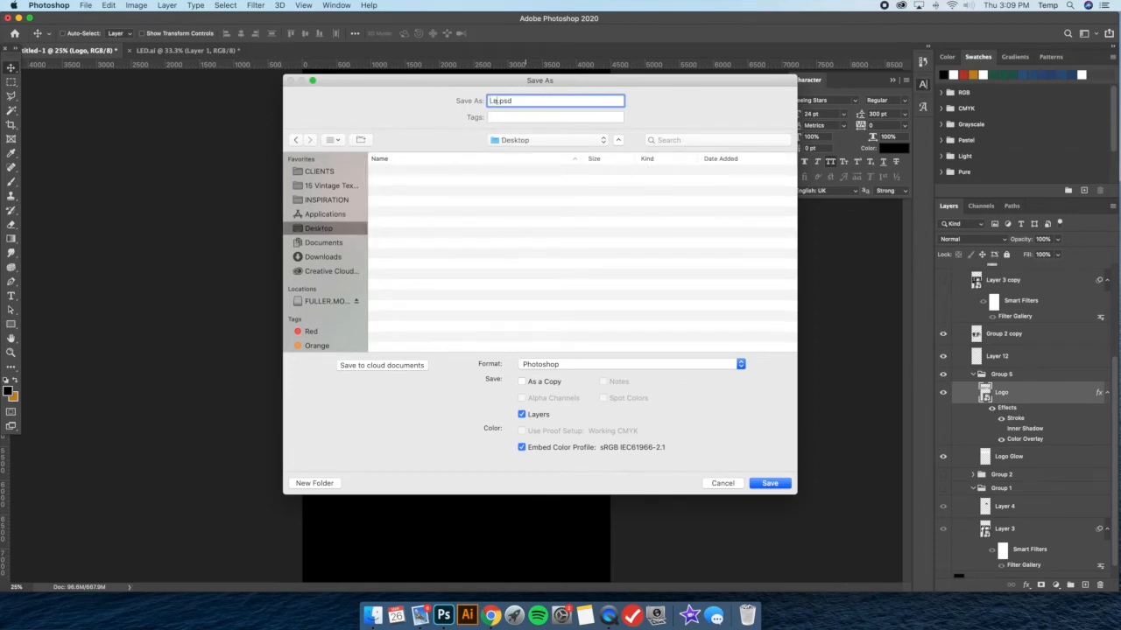
{"action": "key", "text": "Return"}
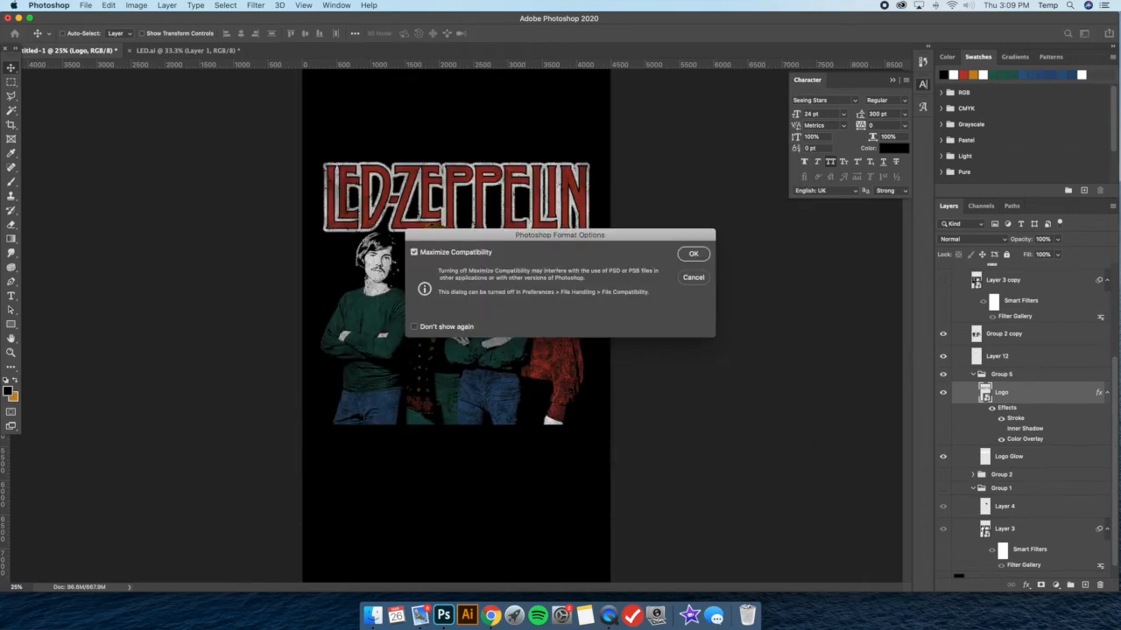
{"action": "left_click", "coordinate": [704, 259]}
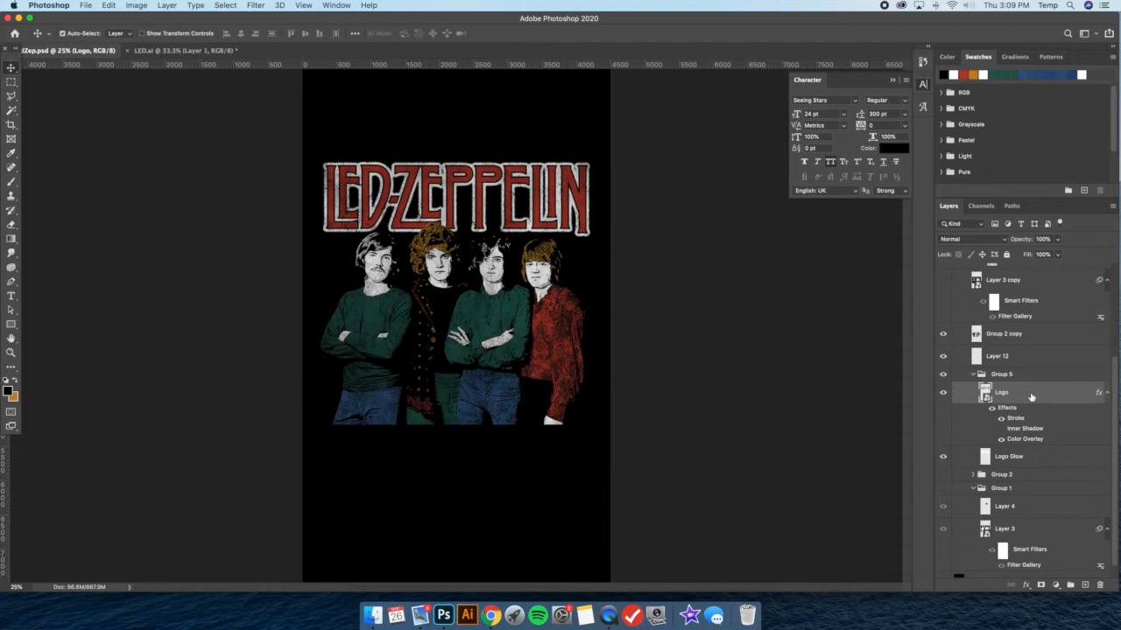
Duplicate the Logo layer and rasterize the copy's layer style
{"action": "key", "text": "super+j"}
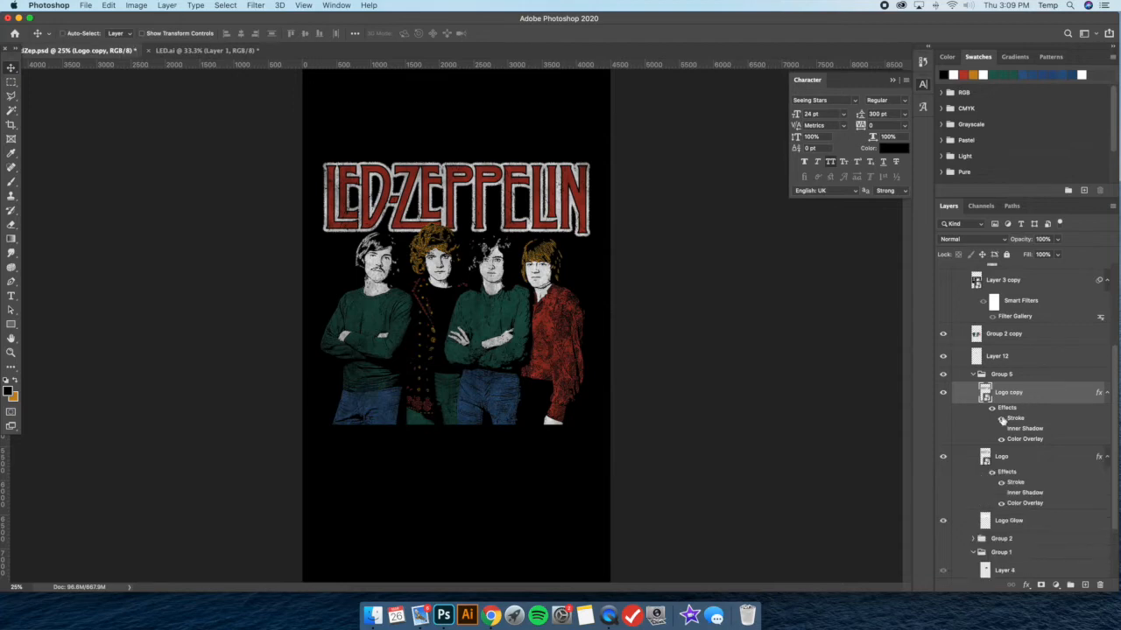
{"action": "right_click", "coordinate": [989, 393]}
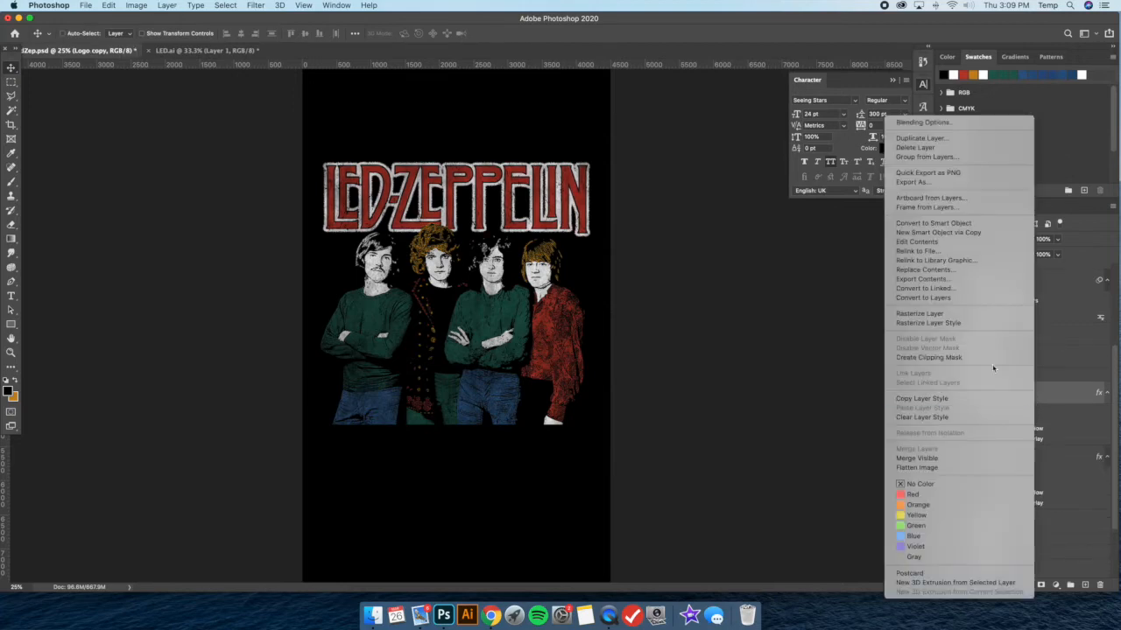
{"action": "left_click", "coordinate": [963, 323]}
{"action": "key", "text": "super+equal"}
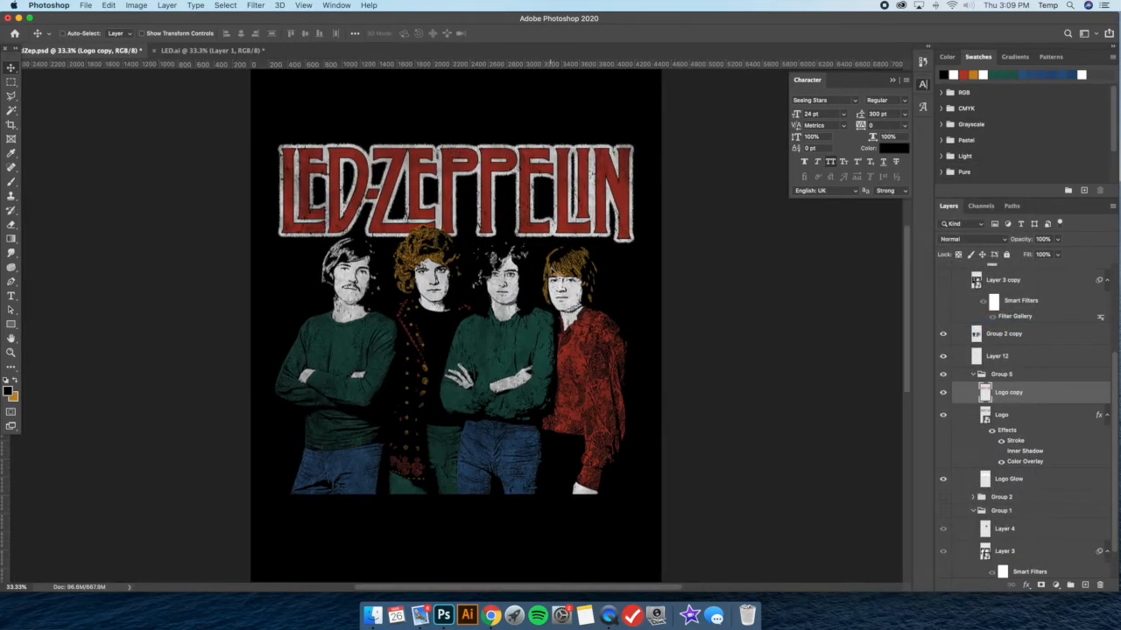
{"action": "key", "text": "super+minus"}
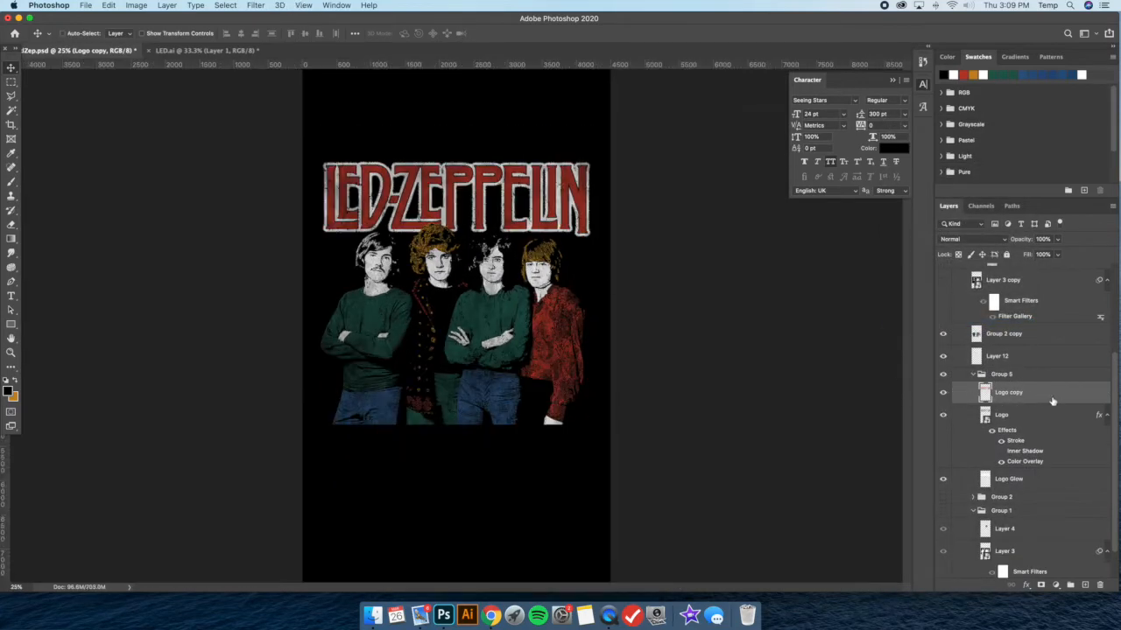
Delete the rasterized Logo copy, duplicate the Logo layer again, hide the original and rasterize the new copy's layer style
{"action": "key", "text": "BackSpace"}
{"action": "key", "text": "super+j"}
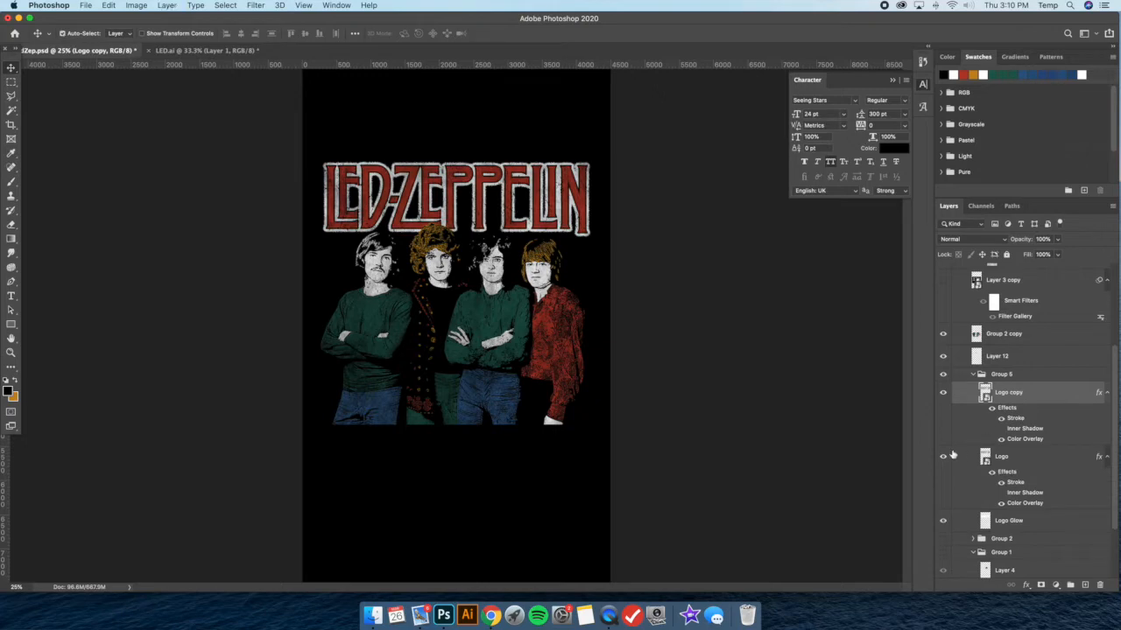
{"action": "right_click", "coordinate": [1041, 392]}
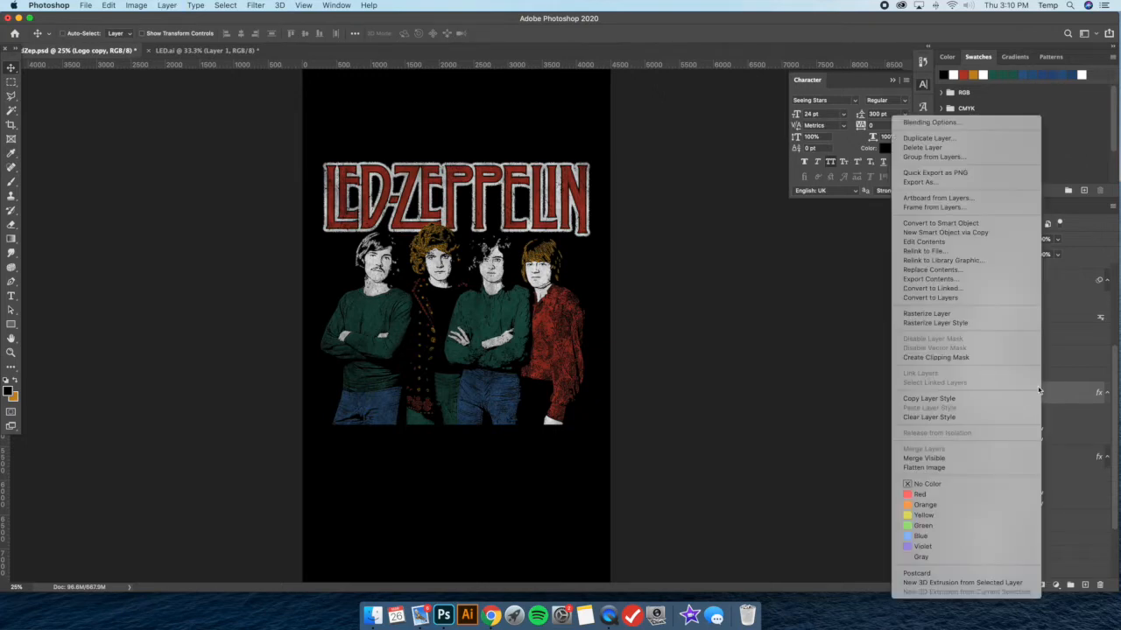
{"action": "left_click", "coordinate": [957, 323]}
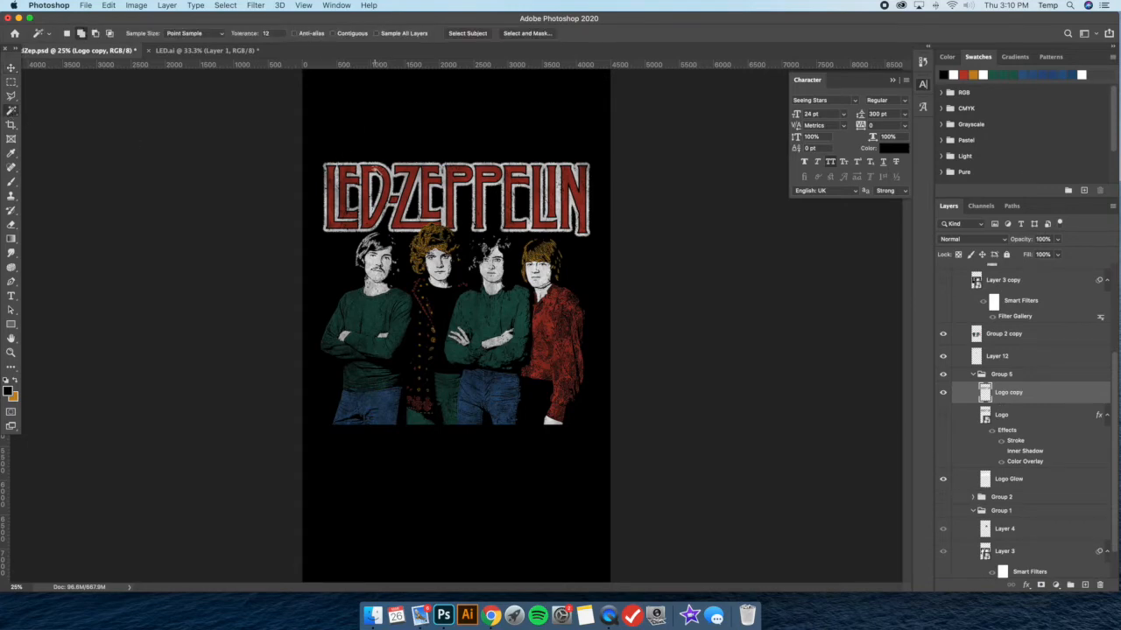
Select the red lettering fill on Logo copy with the Magic Wand, copy it to a new layer and check it by toggling Logo copy
{"action": "left_click", "coordinate": [377, 167]}
{"action": "key", "text": "super+j"}
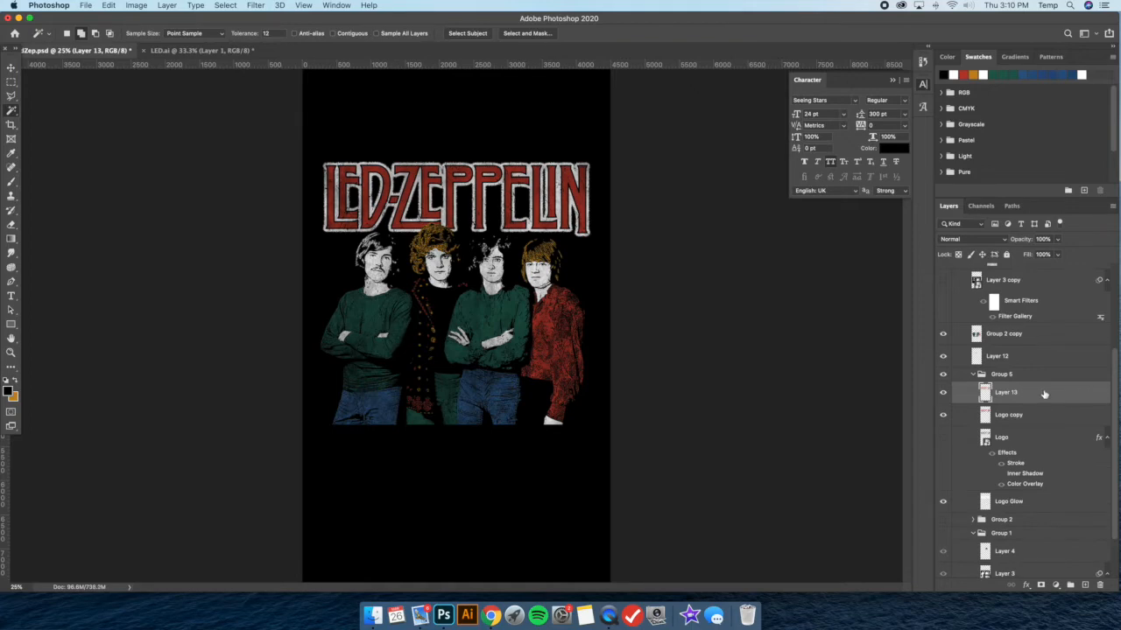
{"action": "left_click", "coordinate": [1033, 414]}
{"action": "left_click", "coordinate": [944, 416]}
{"action": "left_click", "coordinate": [944, 416]}
{"action": "left_click", "coordinate": [1050, 400]}
{"action": "left_click", "coordinate": [944, 416]}
{"action": "left_click", "coordinate": [943, 416]}
Add a white inner shadow to Layer 13 in Normal mode at 100% opacity, with a 67° angle and 18 px distance
{"action": "key", "text": "super+plus"}
{"action": "key", "text": "super+plus"}
{"action": "key", "text": "super+plus"}
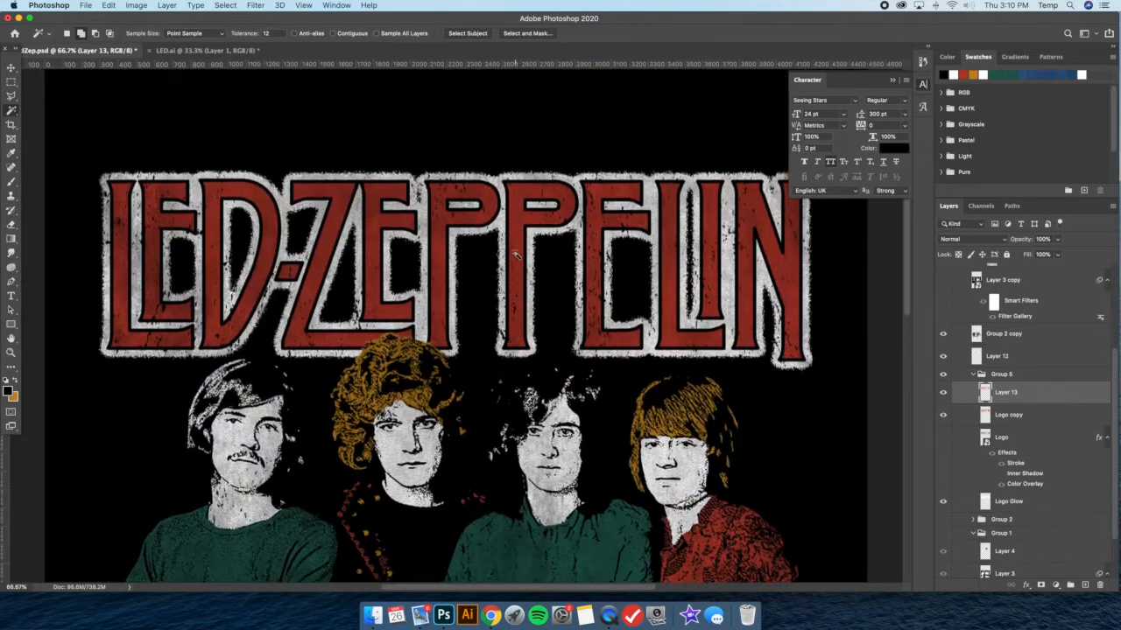
{"action": "double_click", "coordinate": [1049, 396]}
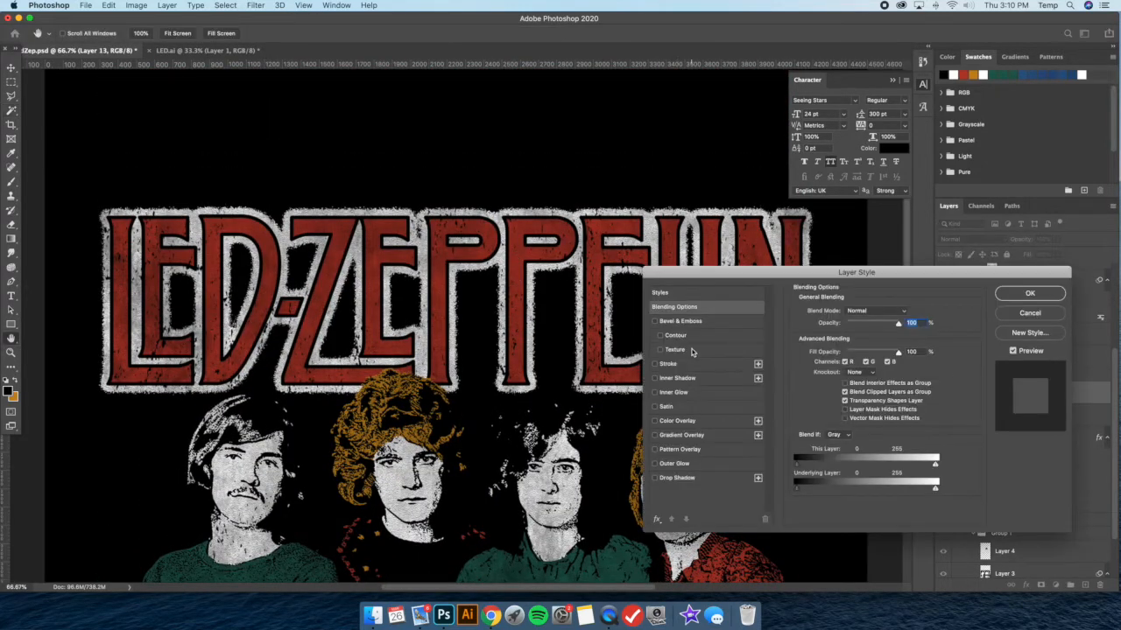
{"action": "scroll", "coordinate": [582, 347], "scroll_direction": "down", "scroll_amount": 2}
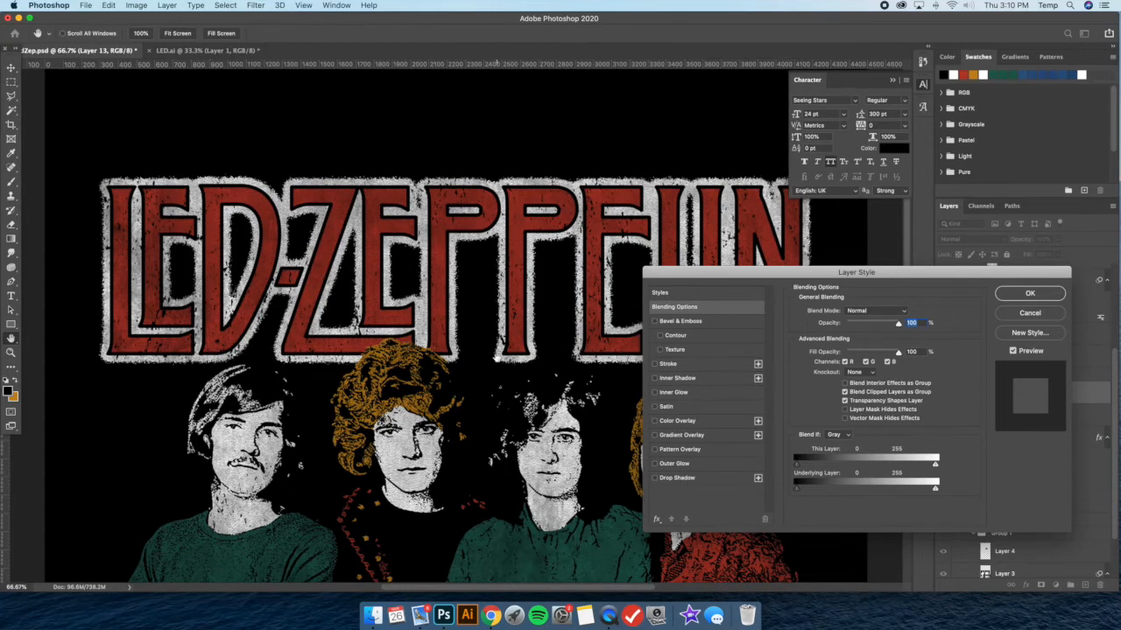
{"action": "left_click", "coordinate": [709, 380]}
{"action": "left_click", "coordinate": [909, 314]}
{"action": "left_click_drag", "start_coordinate": [700, 385], "coordinate": [654, 364]}
{"action": "left_click", "coordinate": [926, 367]}
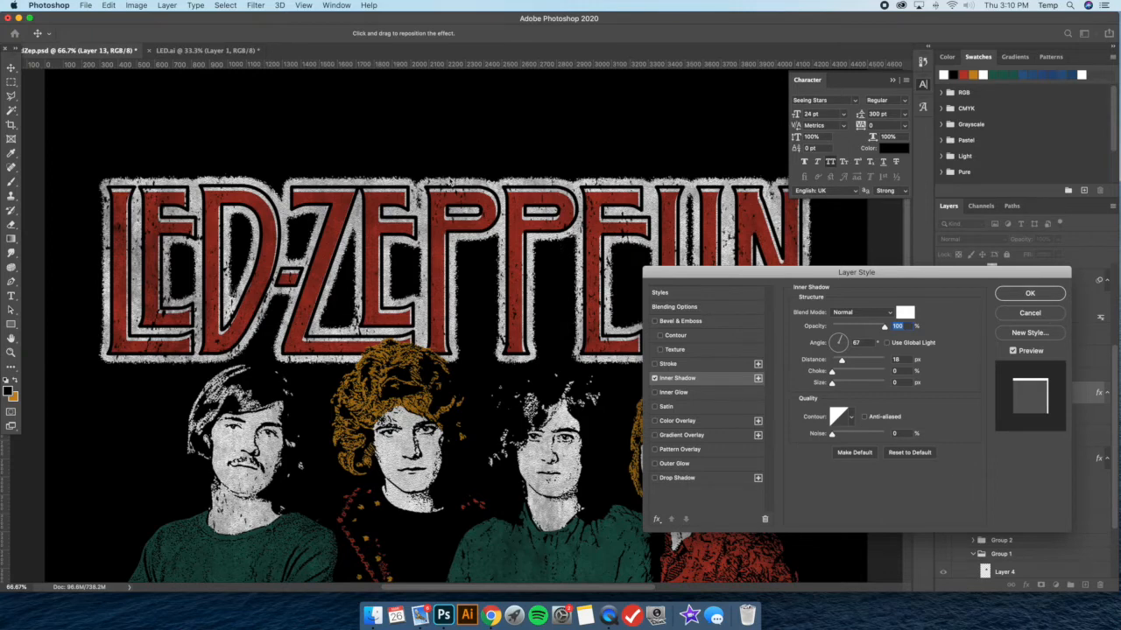
{"action": "left_click", "coordinate": [1030, 294]}
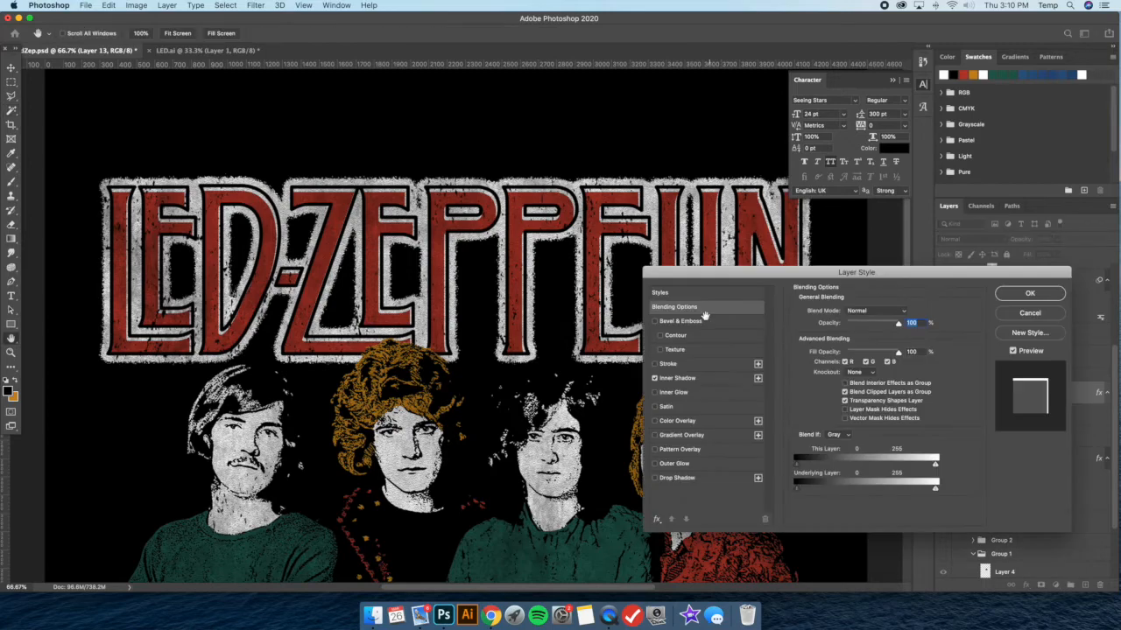
Move Layer 13's inner shadow to the letters' upper-left edges with a 7 px distance and apply it
{"action": "left_click", "coordinate": [686, 381]}
{"action": "left_click_drag", "start_coordinate": [438, 162], "coordinate": [432, 155]}
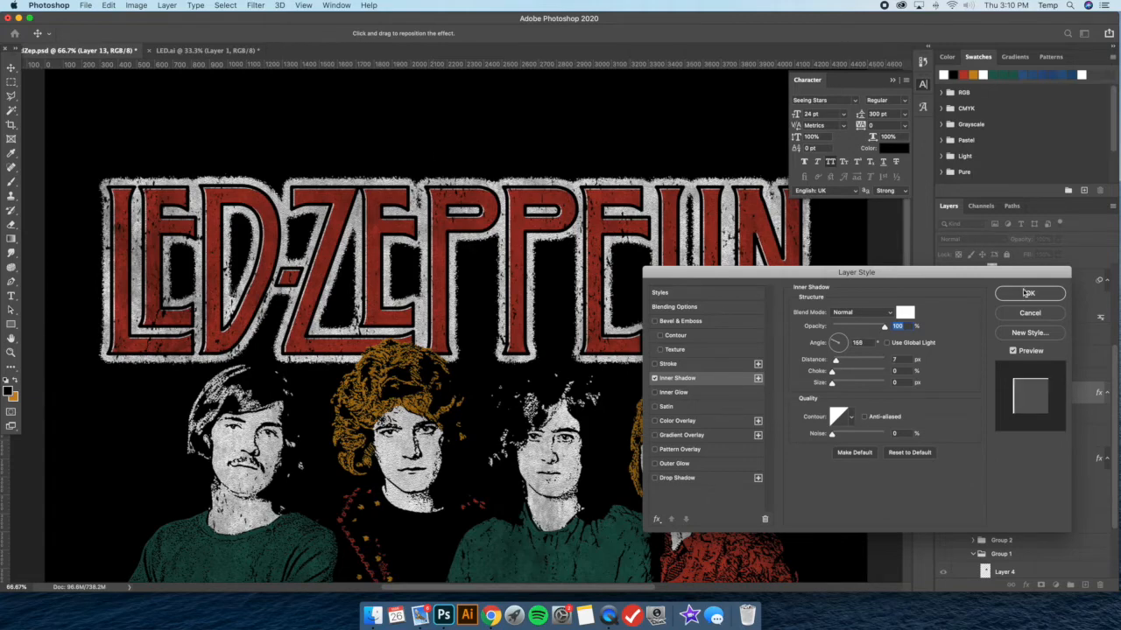
{"action": "key", "text": "Return"}
{"action": "key", "text": "super+0"}
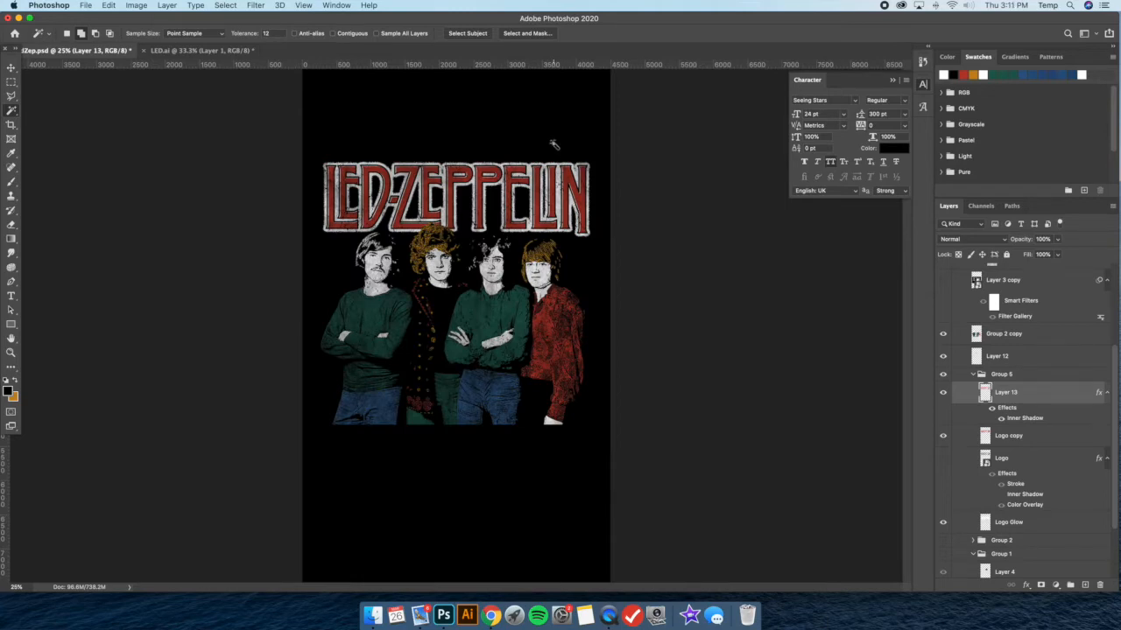
Reduce Layer 13's inner shadow distance to 3 px, apply it and check the lettering in the whole design
{"action": "key", "text": "super+equal"}
{"action": "key", "text": "super+equal"}
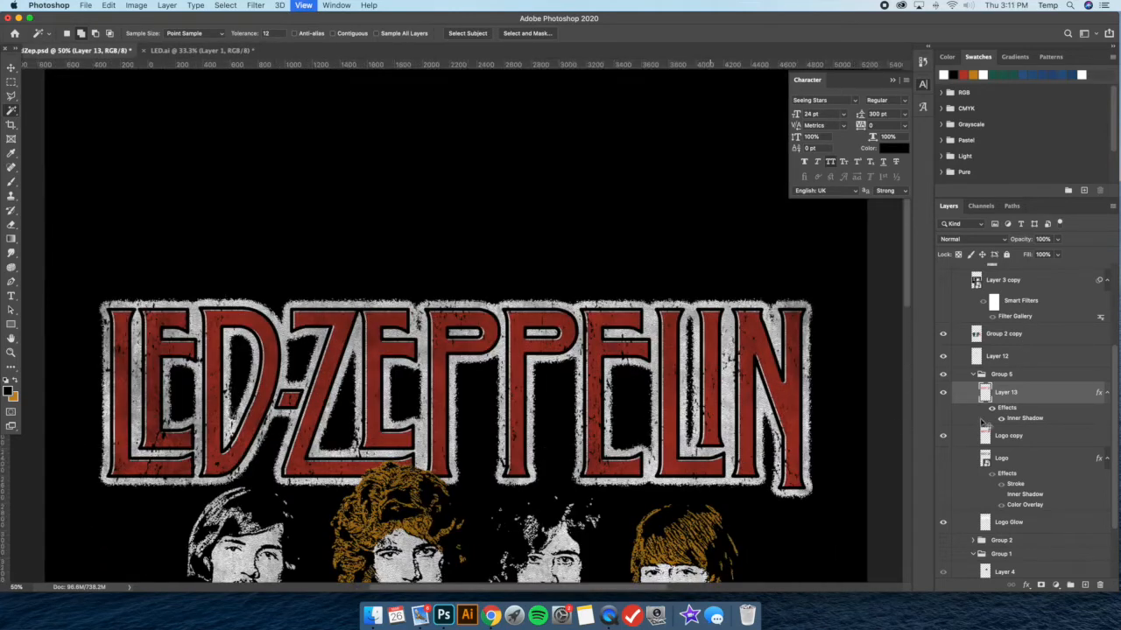
{"action": "key", "text": "super+equal"}
{"action": "double_click", "coordinate": [1045, 394]}
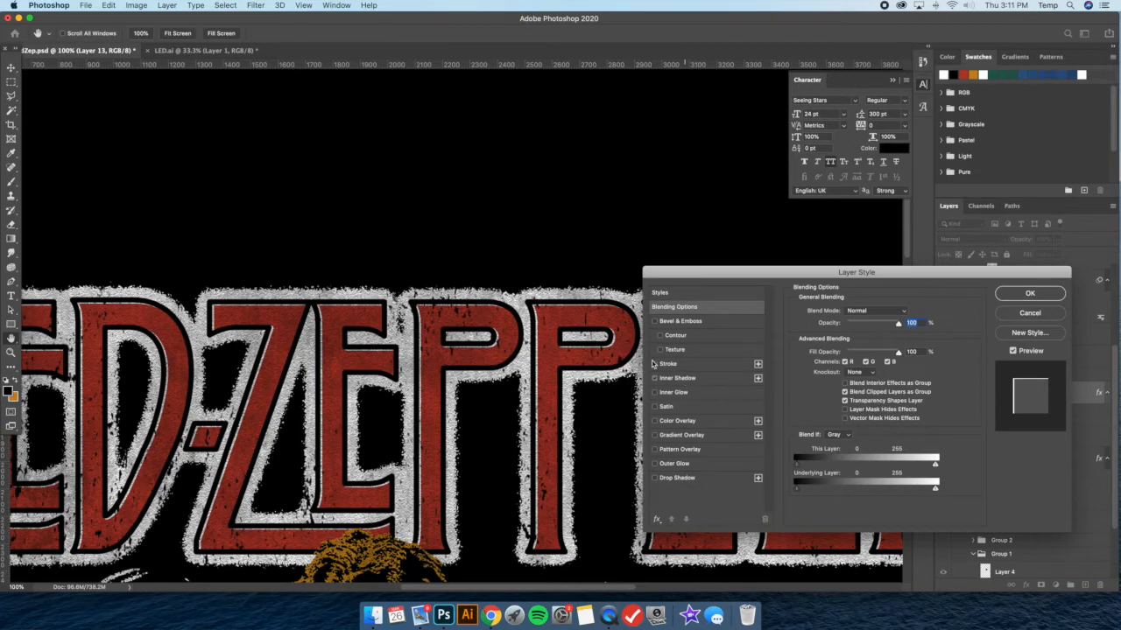
{"action": "left_click", "coordinate": [676, 378]}
{"action": "left_click_drag", "start_coordinate": [576, 324], "coordinate": [576, 324]}
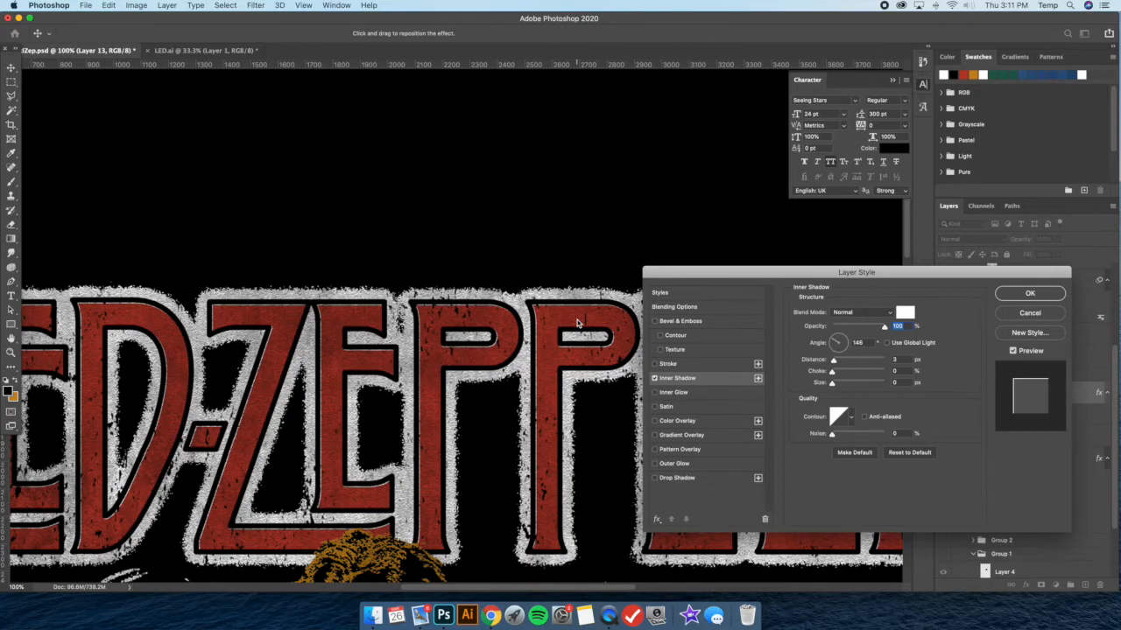
{"action": "left_click", "coordinate": [1030, 293]}
{"action": "key", "text": "super+minus"}
{"action": "key", "text": "super+minus"}
{"action": "key", "text": "super+minus"}
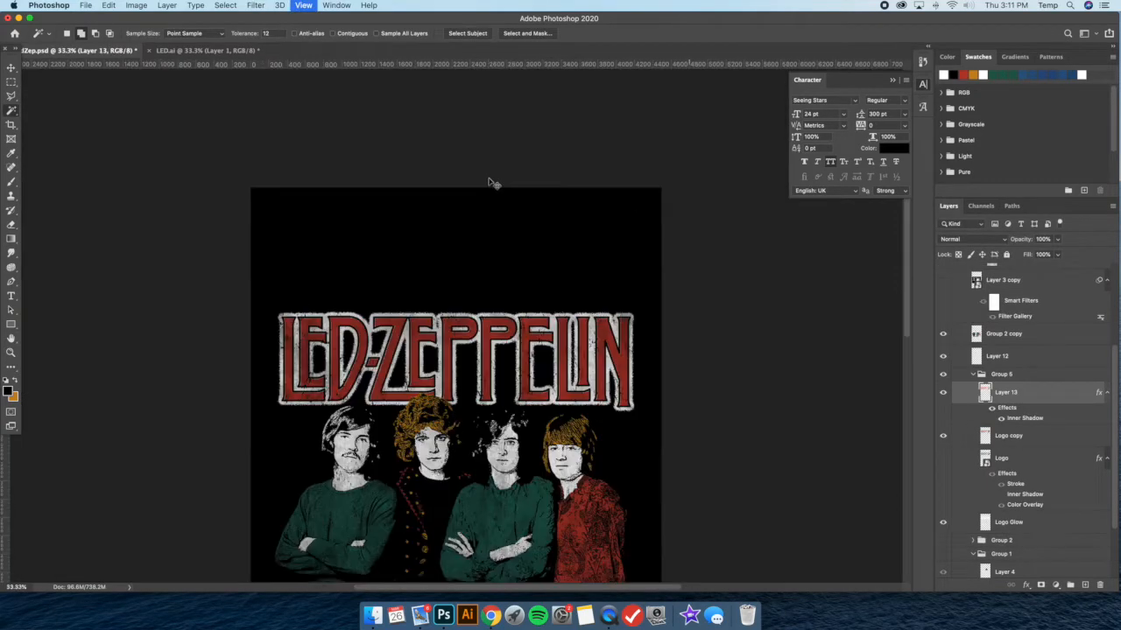
{"action": "key", "text": "super+minus"}
Shift Layer 13's inner shadow to the letters' lower-right edges with a -36° angle and 5 px distance, and apply it
{"action": "key", "text": "super+plus"}
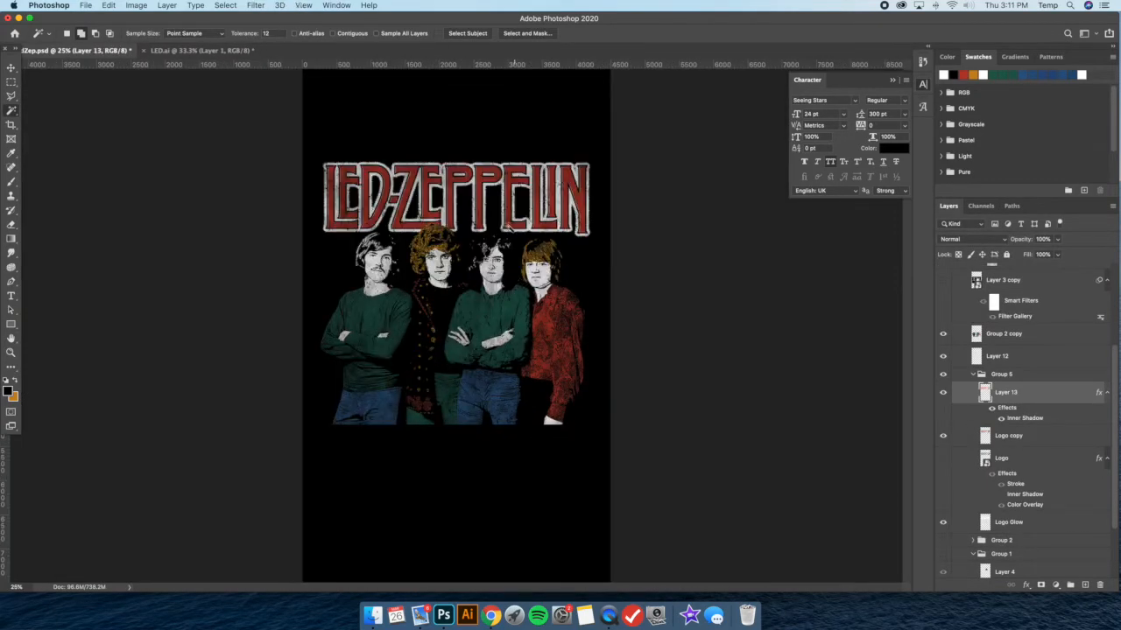
{"action": "key", "text": "super+plus"}
{"action": "key", "text": "super+plus"}
{"action": "key", "text": "super+plus"}
{"action": "key", "text": "super+plus"}
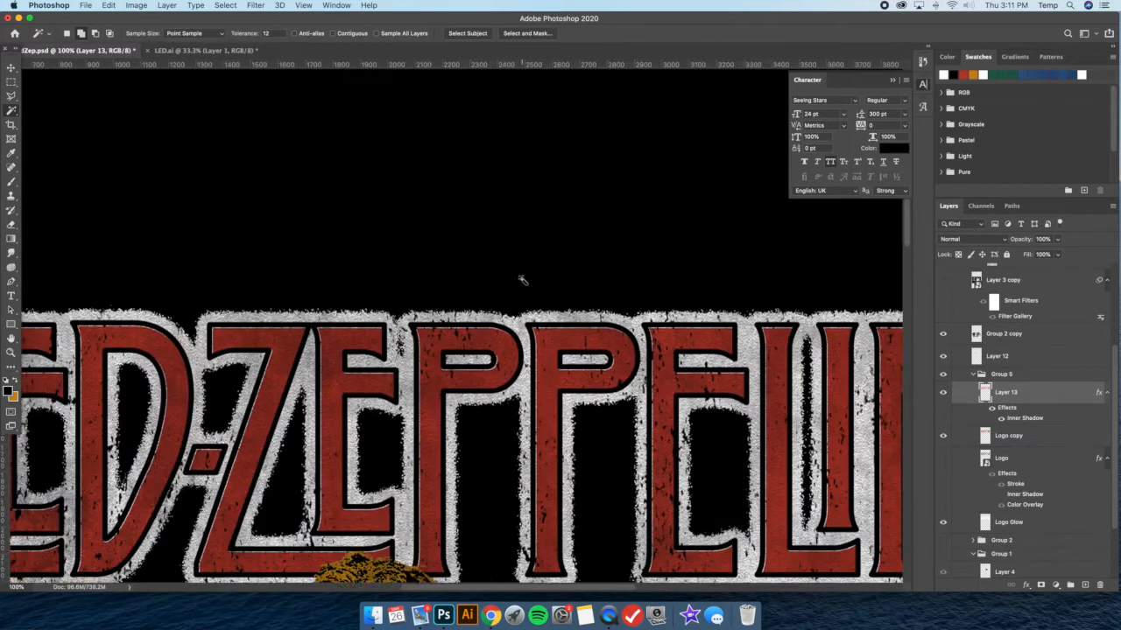
{"action": "scroll", "coordinate": [523, 281], "scroll_direction": "down", "scroll_amount": 2}
{"action": "double_click", "coordinate": [1056, 398]}
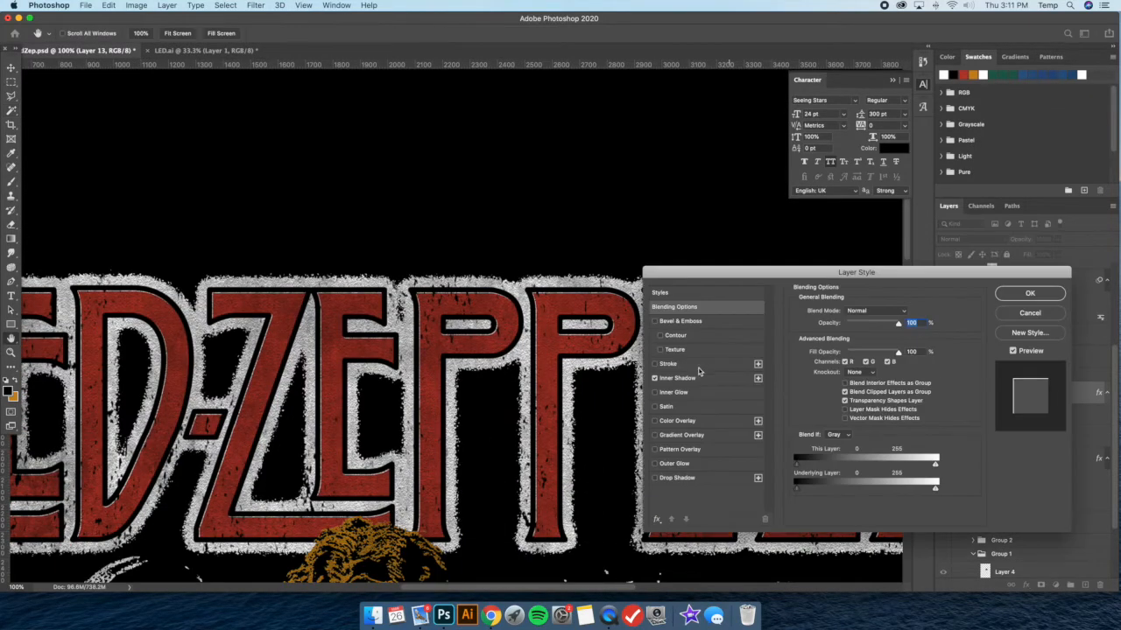
{"action": "left_click", "coordinate": [679, 378]}
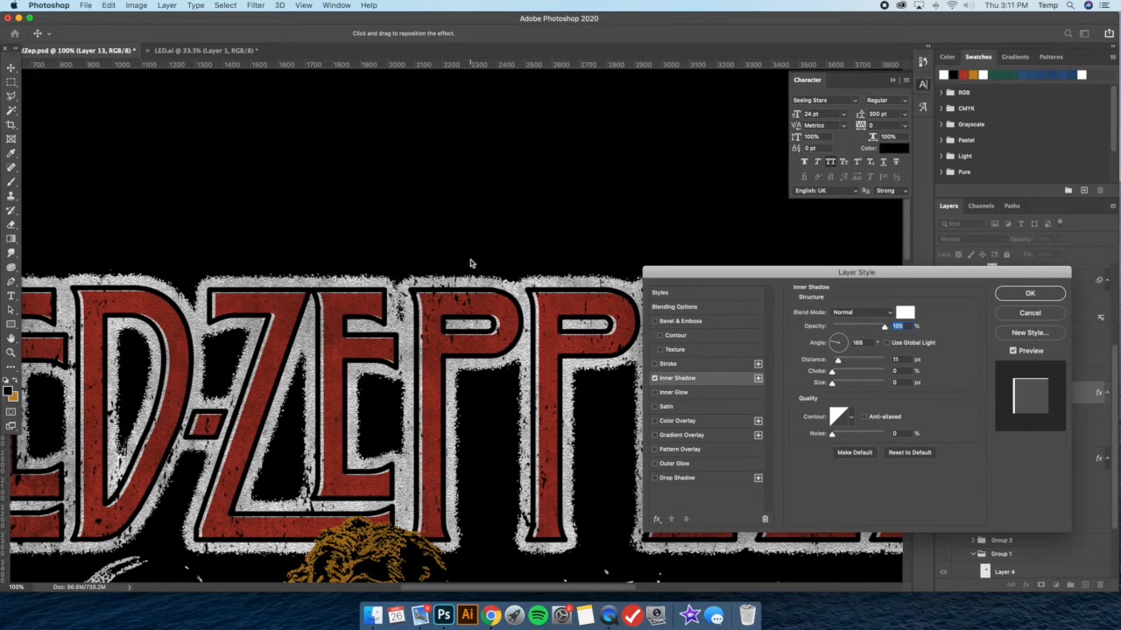
{"action": "left_click_drag", "start_coordinate": [468, 263], "coordinate": [467, 261]}
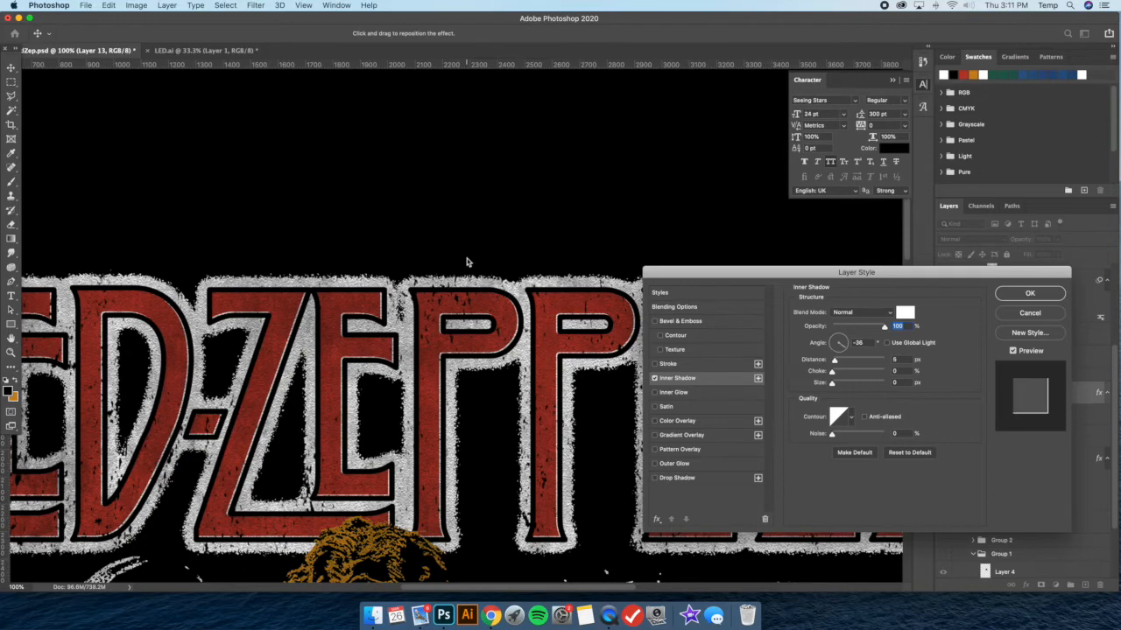
{"action": "left_click", "coordinate": [1030, 295]}
{"action": "key", "text": "super+minus"}
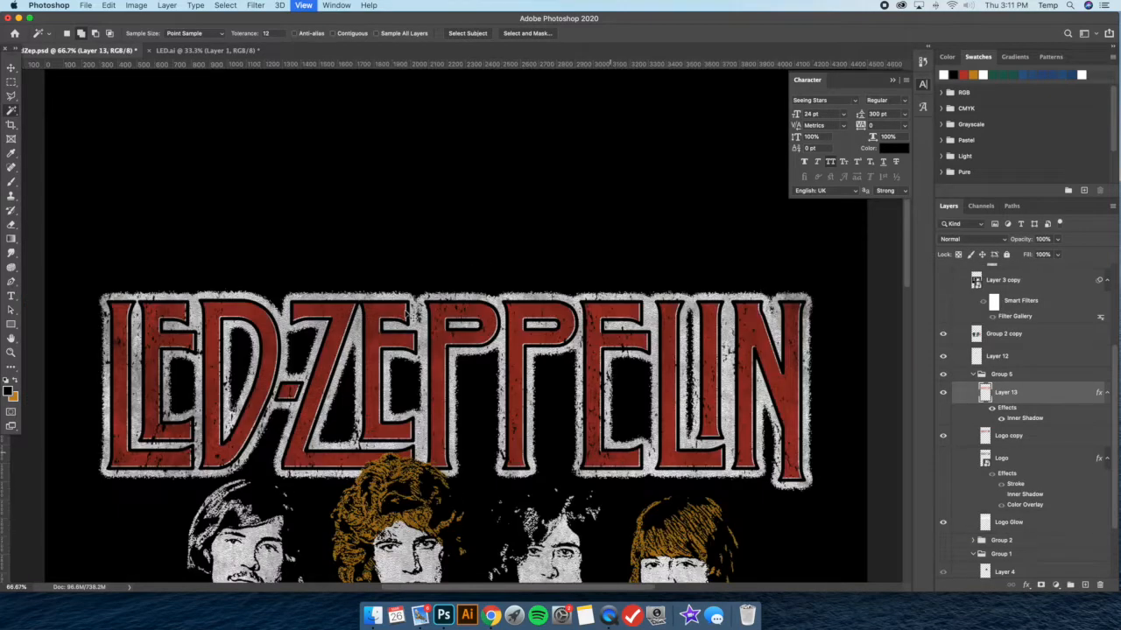
{"action": "key", "text": "super+minus"}
{"action": "key", "text": "super+minus"}
{"action": "key", "text": "super+minus"}
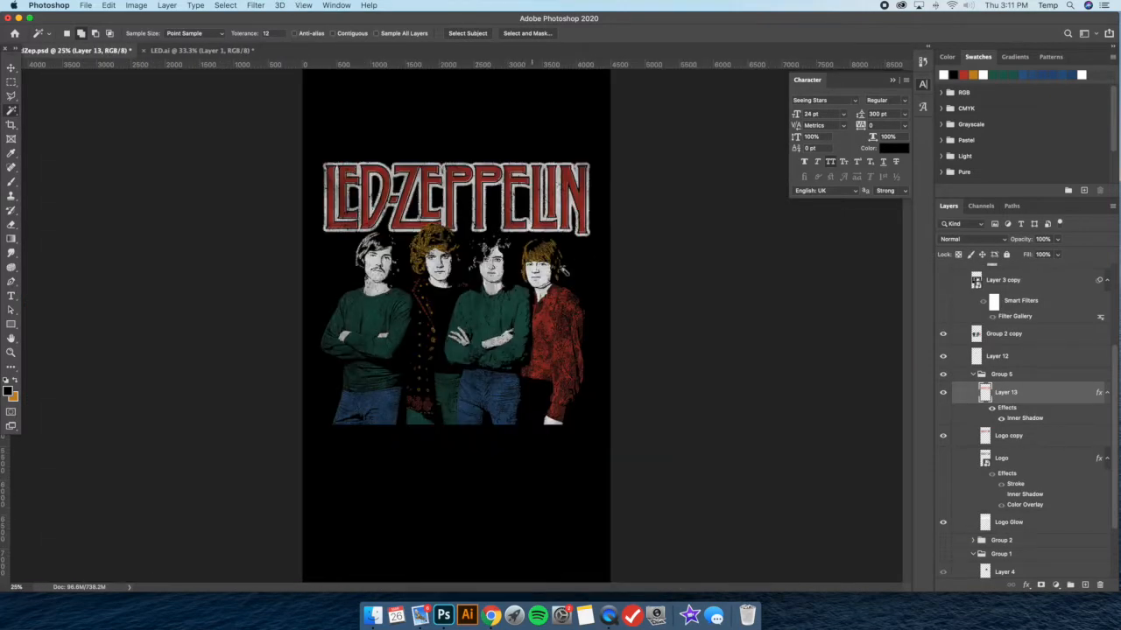
Compare the lettering with and without its white inner shadow by toggling Layer 13's visibility
{"action": "key", "text": "super+plus"}
{"action": "key", "text": "super+minus"}
{"action": "left_click", "coordinate": [944, 394]}
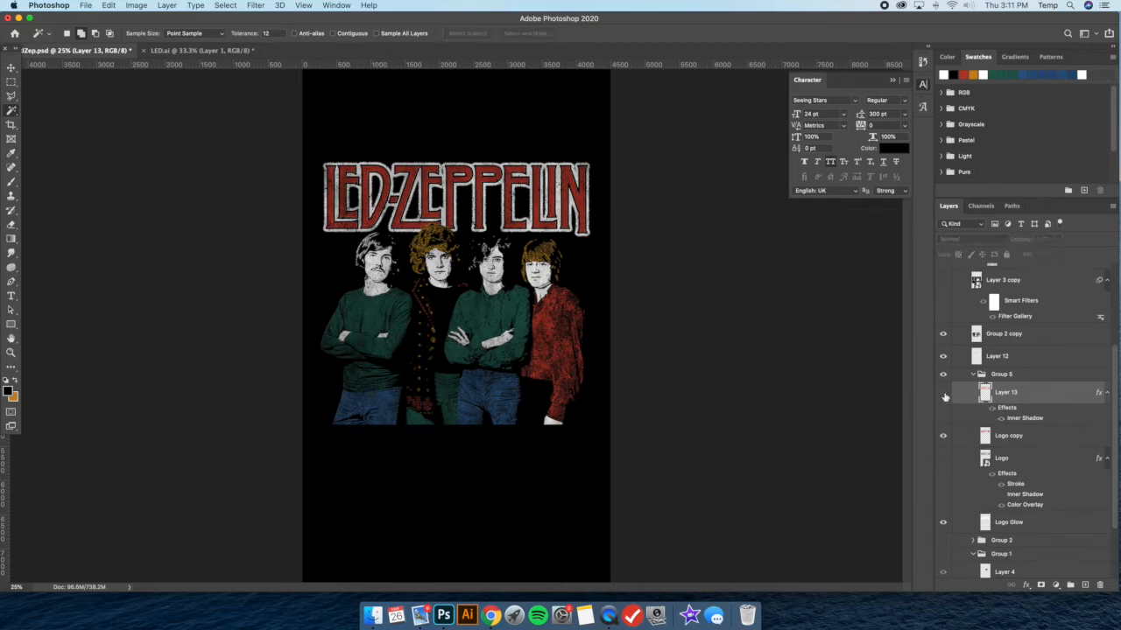
{"action": "left_click", "coordinate": [943, 394]}
{"action": "left_click", "coordinate": [944, 394]}
{"action": "left_click", "coordinate": [944, 394]}
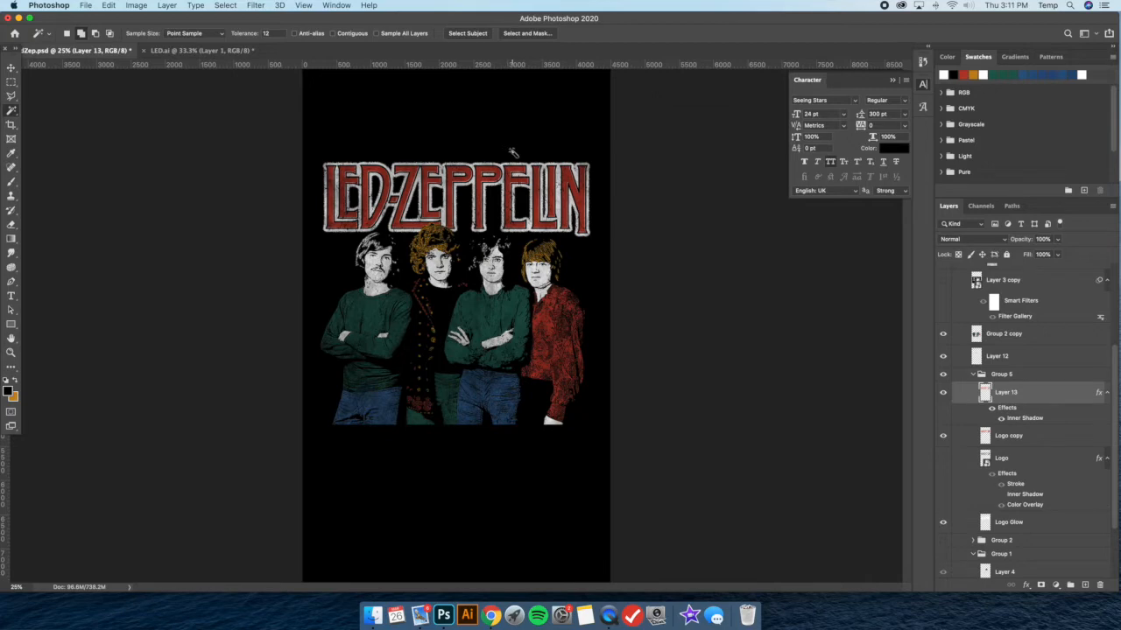
Show the Layer 1 and Layer 2 reference shirts, place Layer 2 directly below Layer 1 and move both images up the canvas
{"action": "left_click", "coordinate": [11, 68]}
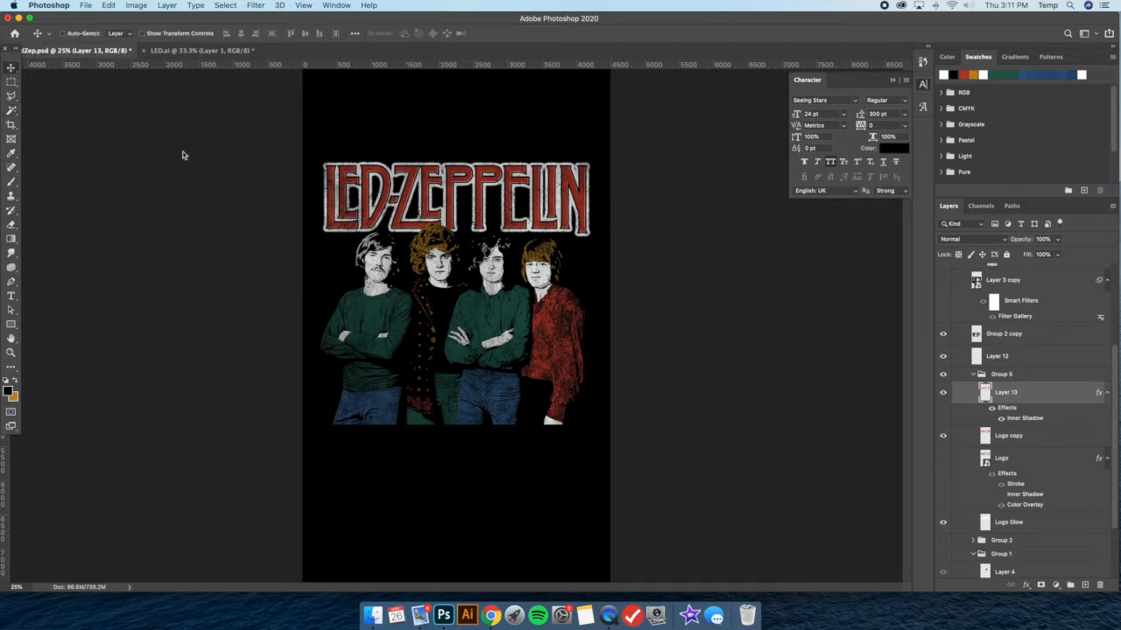
{"action": "scroll", "coordinate": [967, 353], "scroll_direction": "up", "scroll_amount": 5}
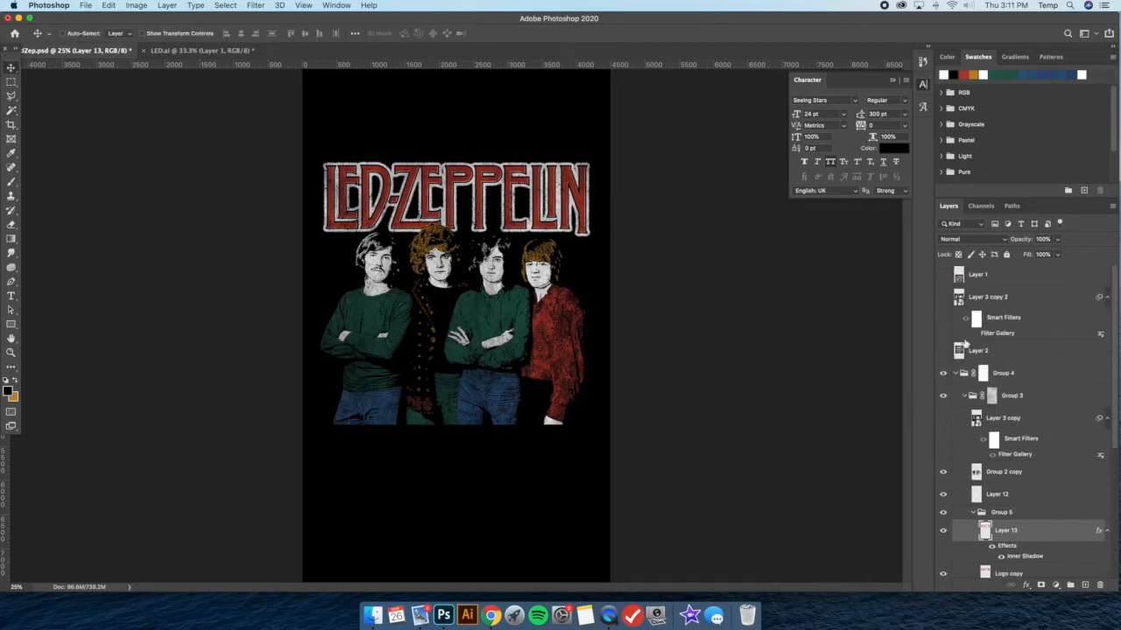
{"action": "left_click", "coordinate": [944, 276]}
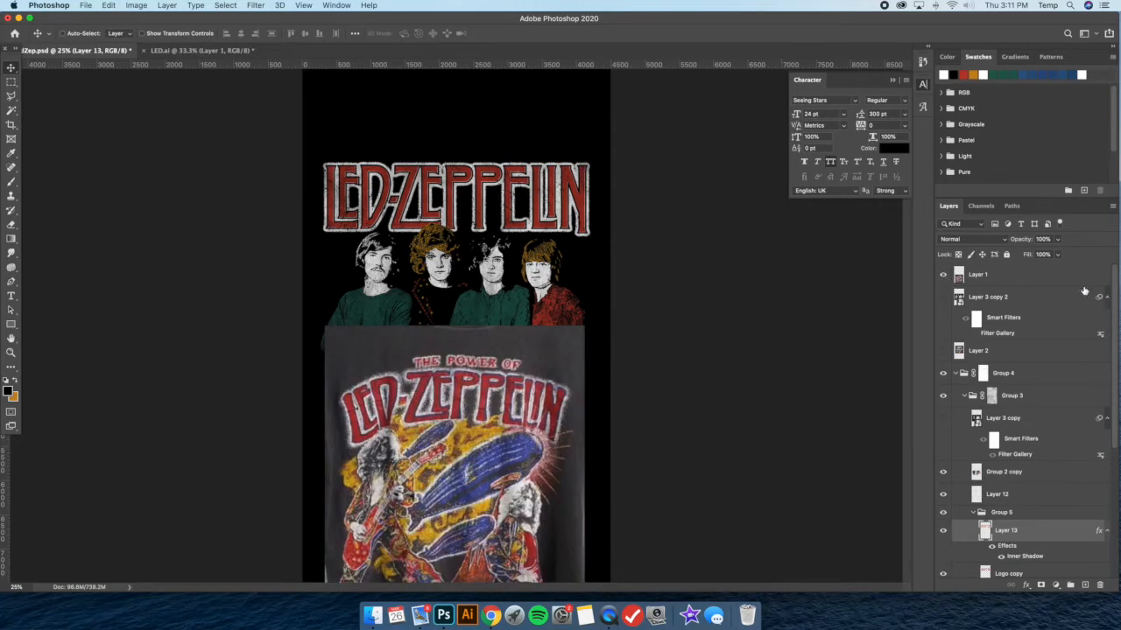
{"action": "left_click", "coordinate": [998, 275]}
{"action": "left_click", "coordinate": [943, 298]}
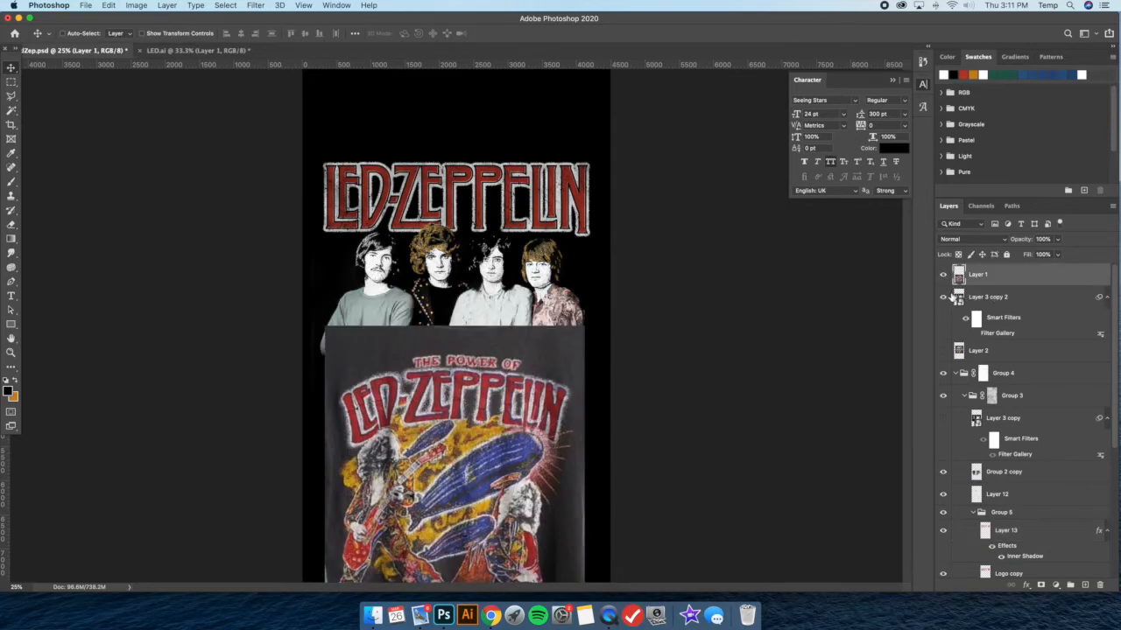
{"action": "left_click", "coordinate": [943, 297]}
{"action": "left_click", "coordinate": [988, 350]}
{"action": "left_click", "coordinate": [943, 353]}
{"action": "left_click_drag", "start_coordinate": [1031, 354], "coordinate": [1024, 294]}
{"action": "left_click", "coordinate": [1021, 278], "text": "shift"}
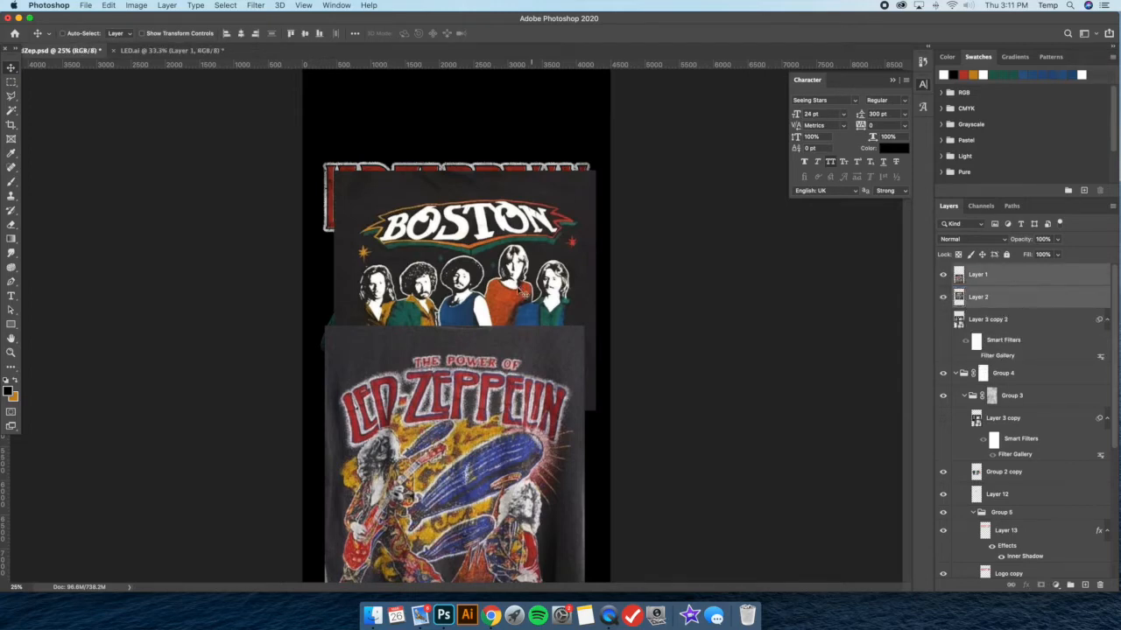
{"action": "left_click_drag", "start_coordinate": [504, 305], "coordinate": [502, 264]}
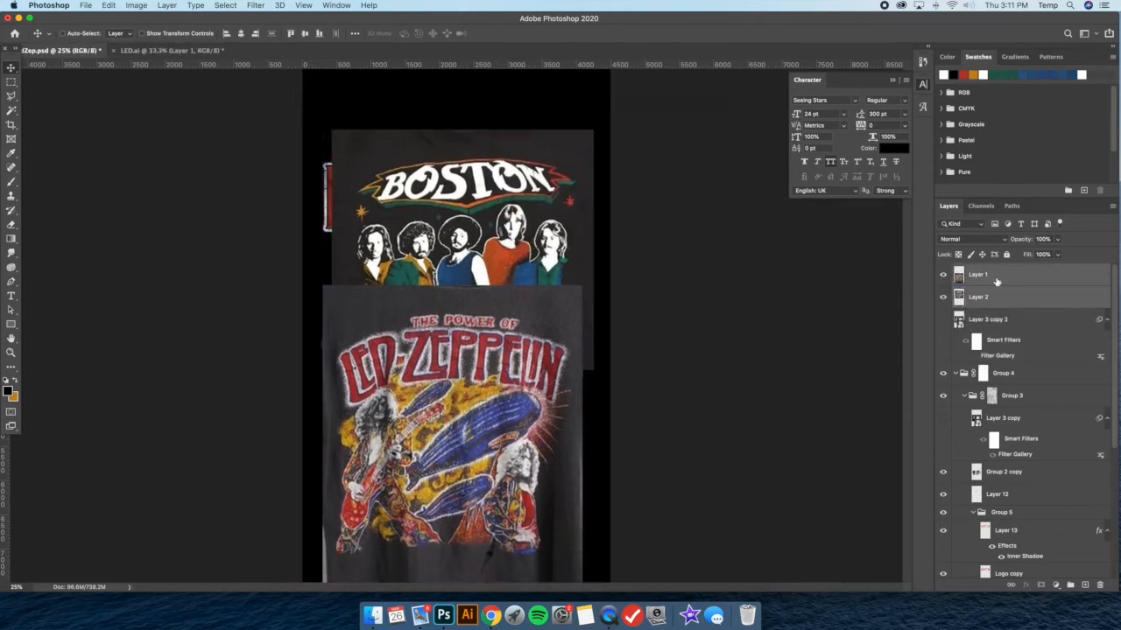
Hide the Led Zeppelin reference to view the Boston shirt, and hide that reference layer as well
{"action": "left_click", "coordinate": [996, 277]}
{"action": "left_click", "coordinate": [943, 275]}
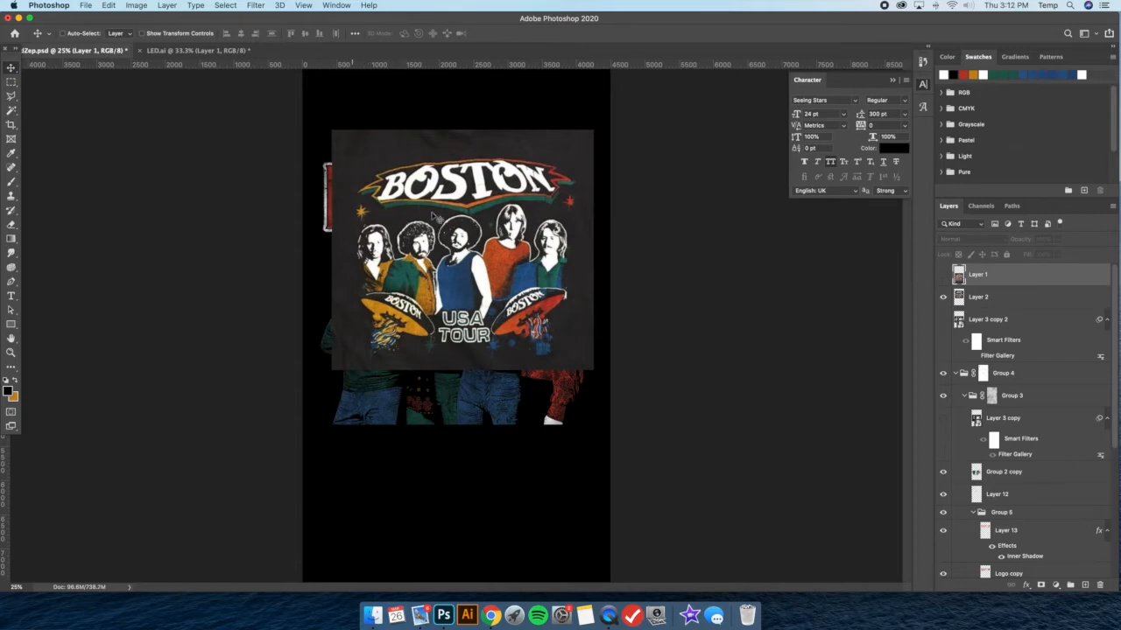
{"action": "left_click", "coordinate": [943, 298]}
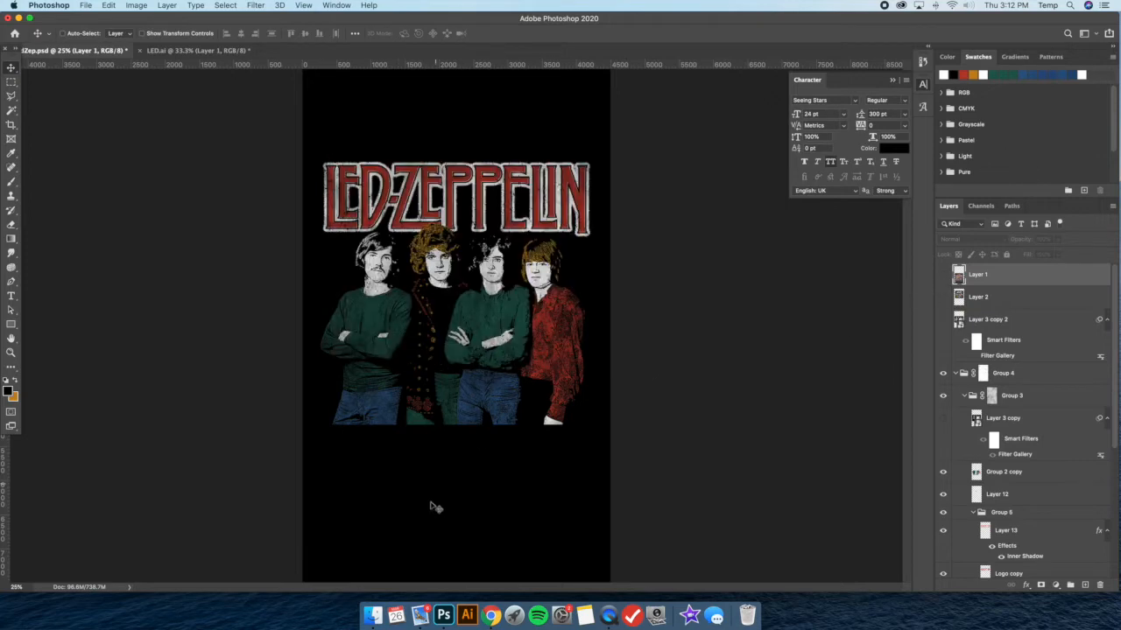
Switch to Finder and open the Classic Rock Elements folder inside Creative Market on the FULLER.MOE II drive
{"action": "left_click", "coordinate": [373, 615]}
{"action": "left_click_drag", "start_coordinate": [648, 298], "coordinate": [595, 308]}
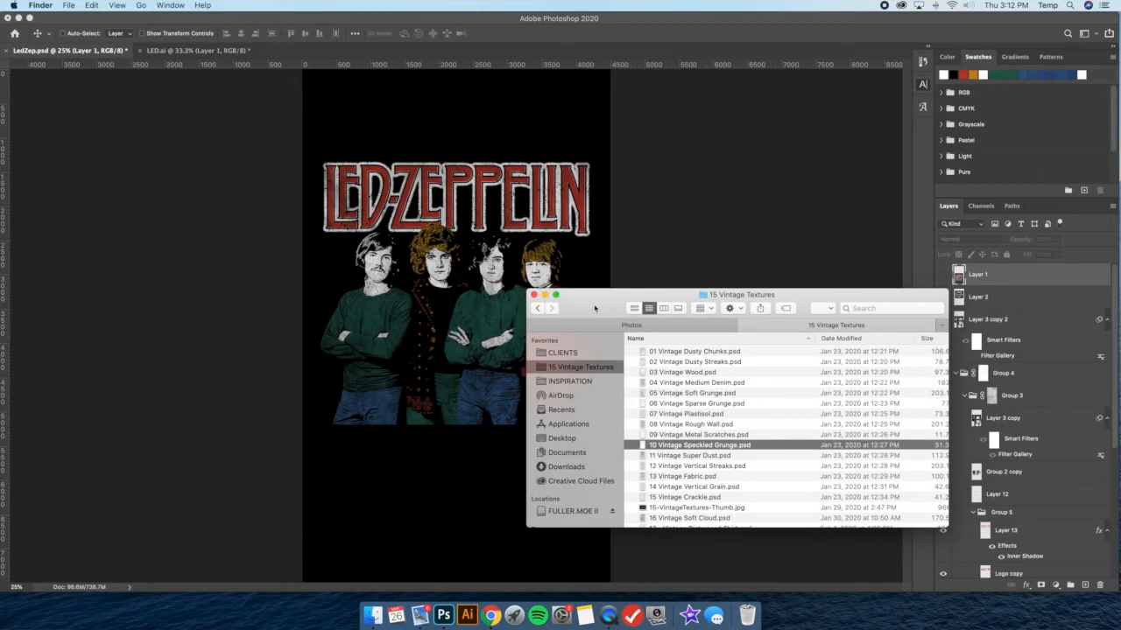
{"action": "left_click", "coordinate": [574, 511]}
{"action": "scroll", "coordinate": [721, 422], "scroll_direction": "down", "scroll_amount": 3}
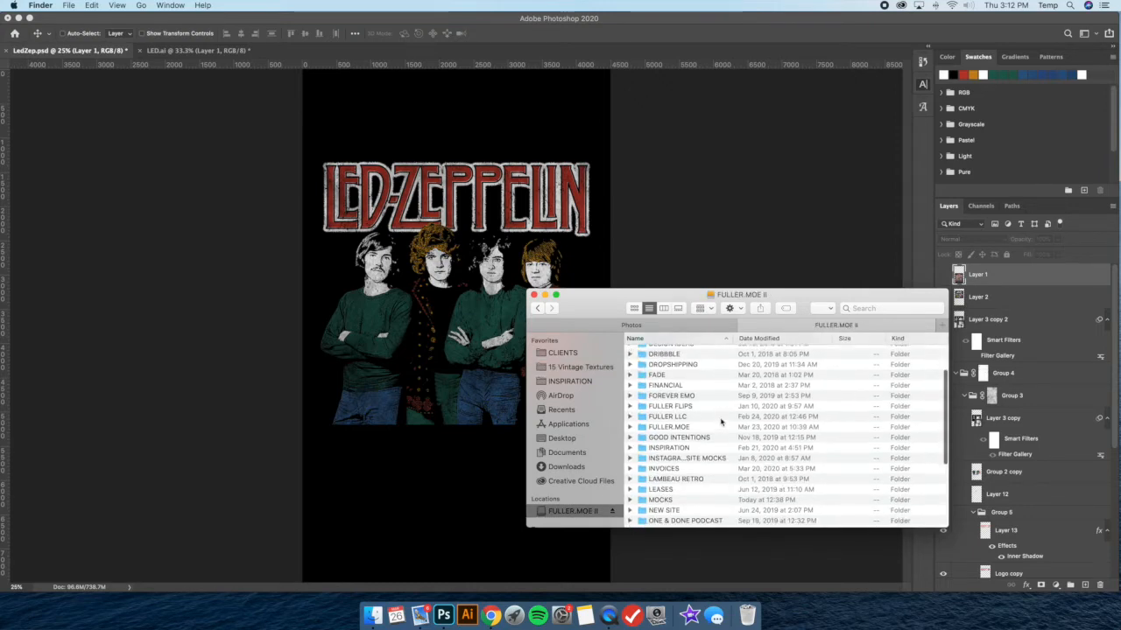
{"action": "left_click", "coordinate": [698, 427]}
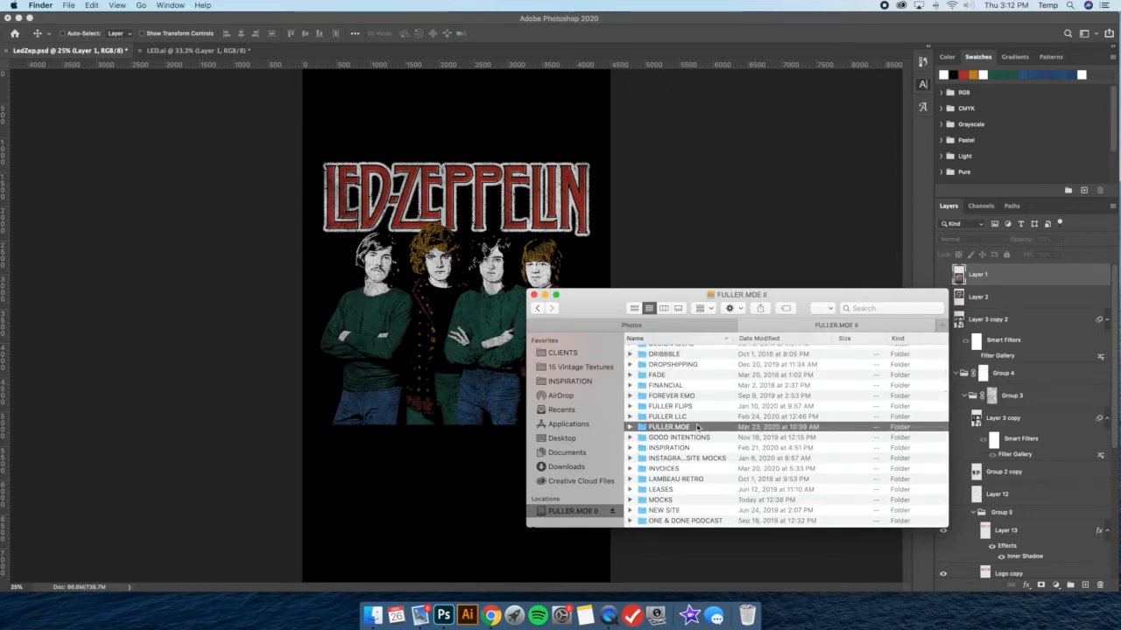
{"action": "double_click", "coordinate": [698, 427]}
{"action": "double_click", "coordinate": [704, 414]}
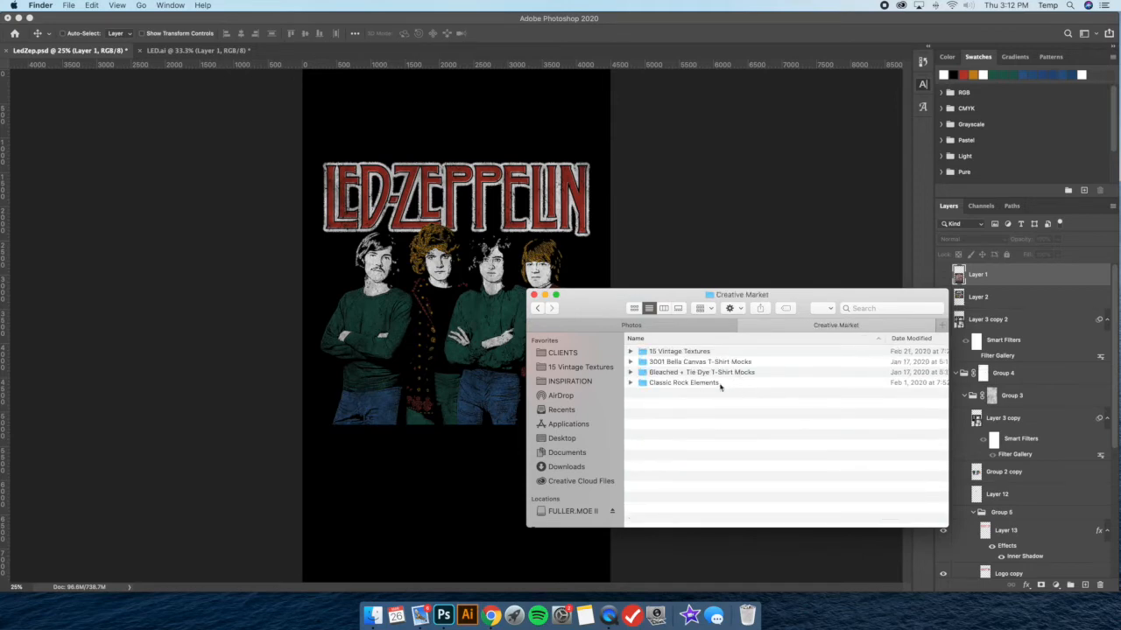
{"action": "left_click", "coordinate": [722, 385]}
{"action": "double_click", "coordinate": [722, 385]}
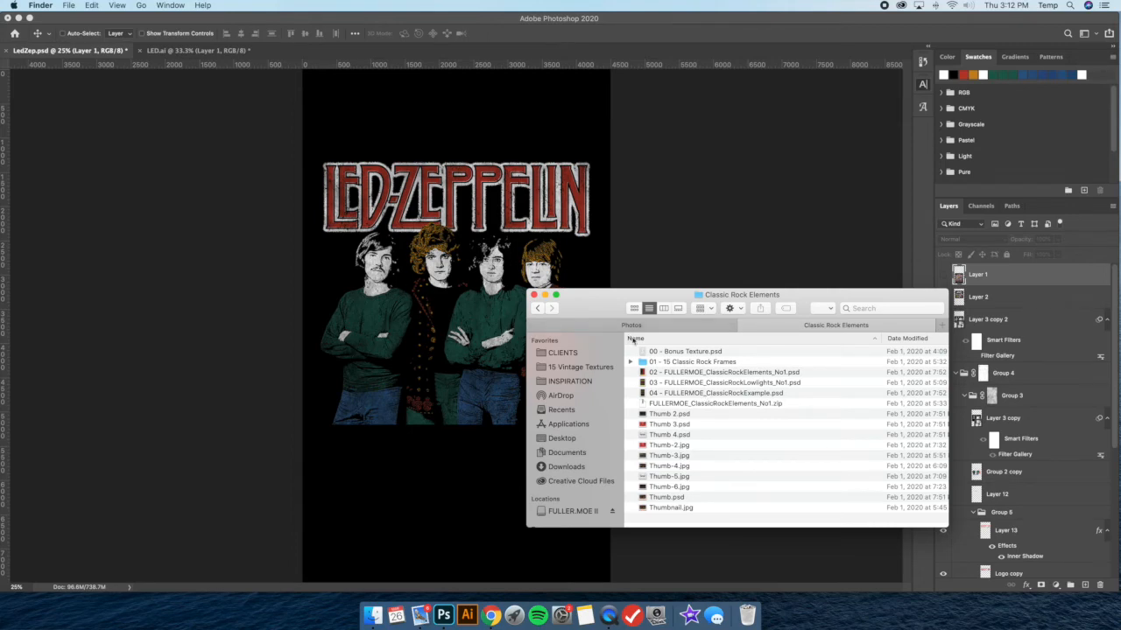
Open 02 - FULLERMOE_ClassicRockElements_No1.psd from the folder in Photoshop
{"action": "left_click", "coordinate": [718, 393]}
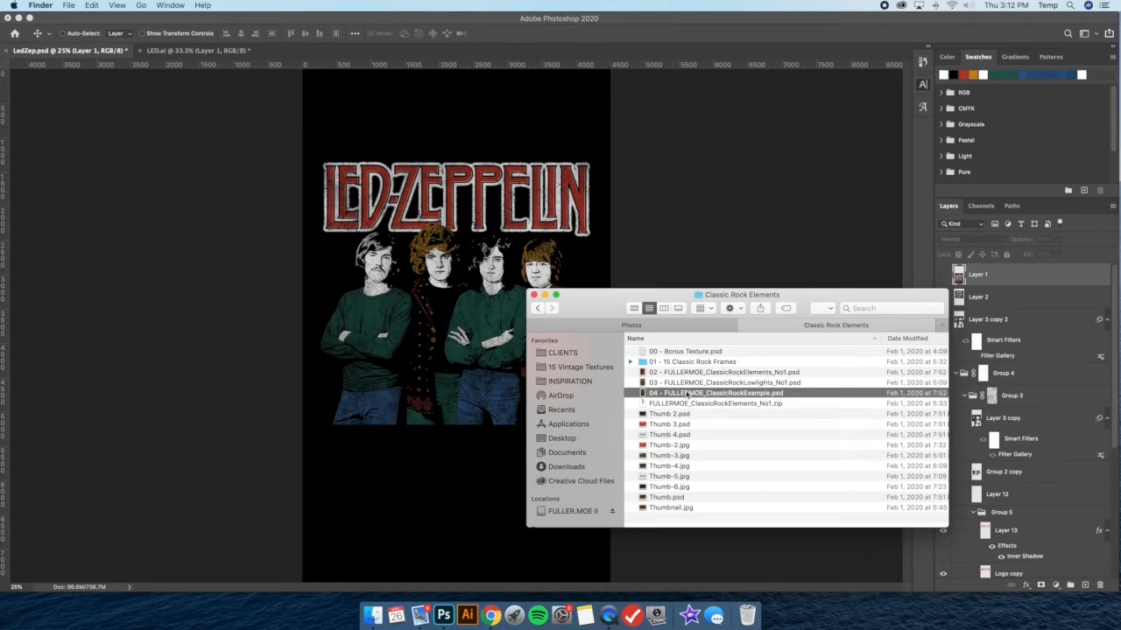
{"action": "left_click", "coordinate": [732, 374]}
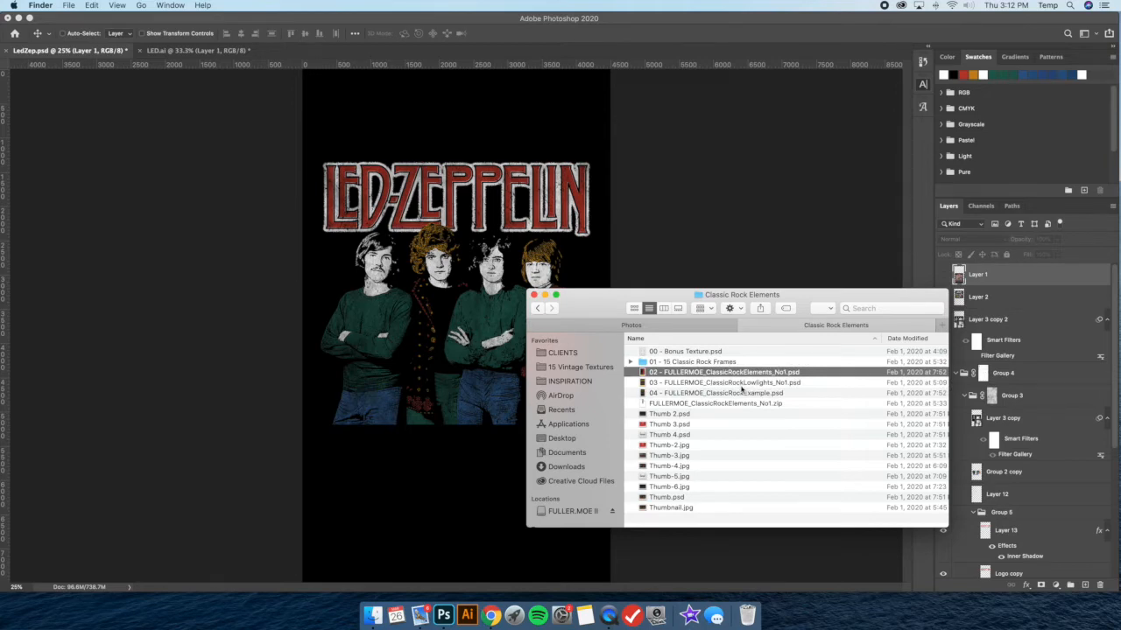
{"action": "left_click_drag", "start_coordinate": [726, 374], "coordinate": [444, 615]}
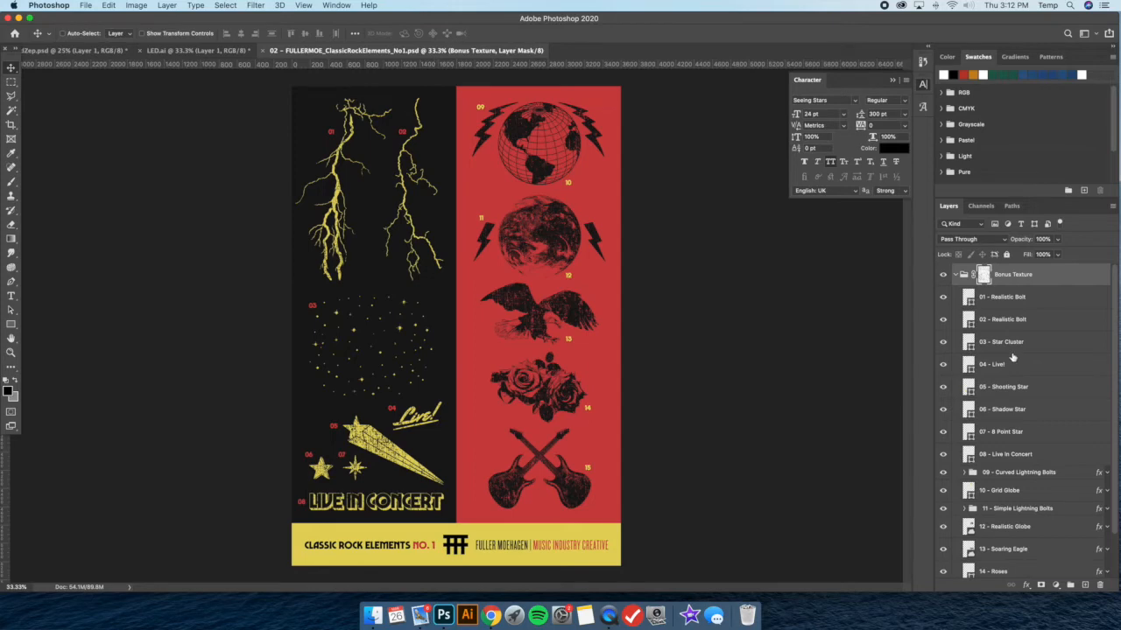
Copy the 03 - Star Cluster layer into the LedZep document and close the elements file
{"action": "left_click", "coordinate": [1011, 343]}
{"action": "left_click_drag", "start_coordinate": [308, 53], "coordinate": [557, 167]}
{"action": "left_click_drag", "start_coordinate": [601, 427], "coordinate": [380, 351]}
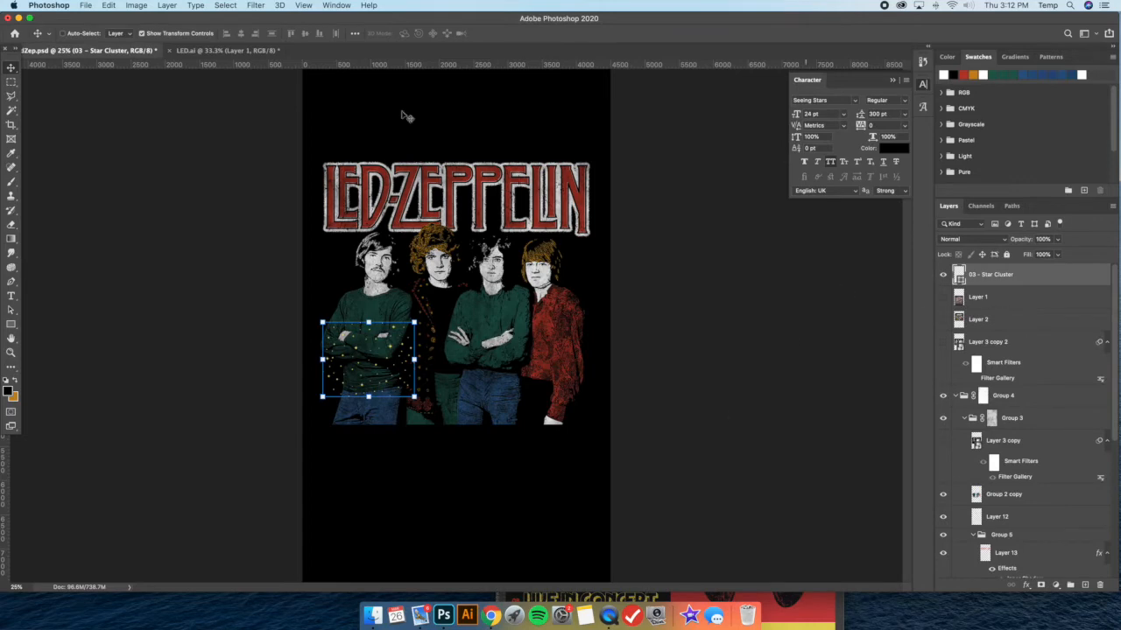
{"action": "right_click", "coordinate": [235, 54]}
{"action": "left_click", "coordinate": [262, 57]}
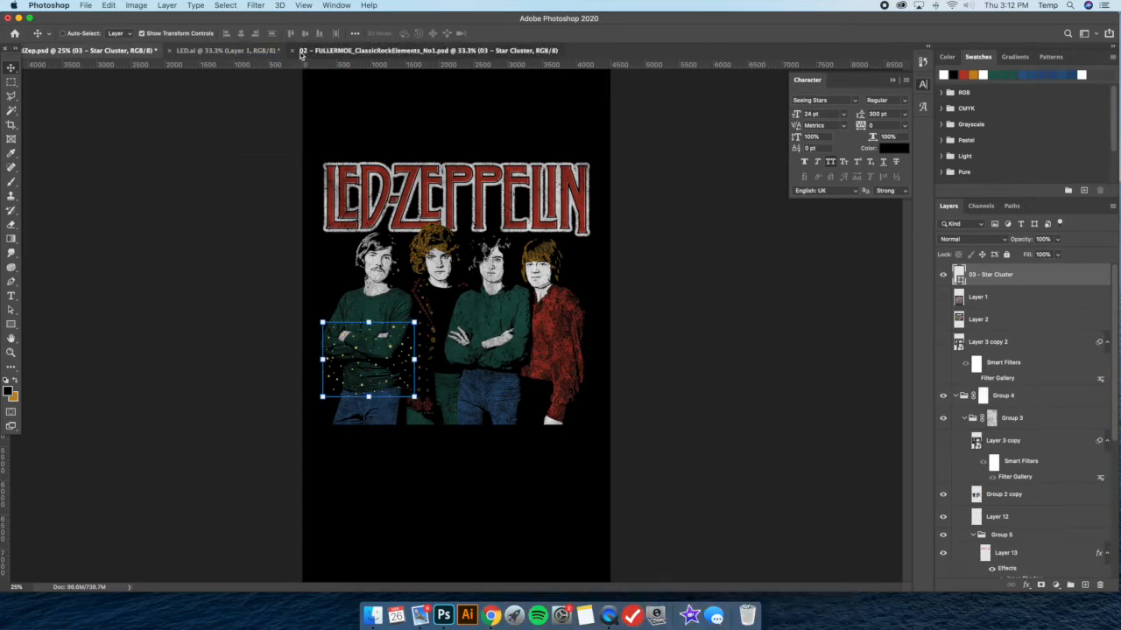
{"action": "left_click", "coordinate": [292, 51]}
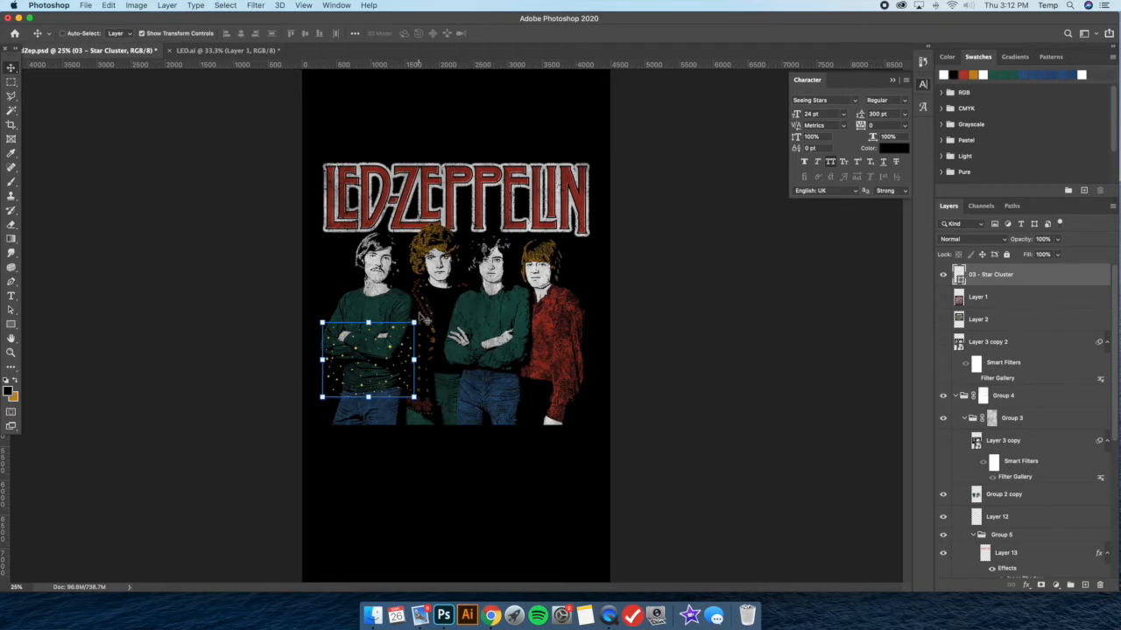
Enlarge the star cluster to span the lettering's width and place its layer in Group 3 directly above Layer 3 copy
{"action": "left_click", "coordinate": [413, 322]}
{"action": "left_click_drag", "start_coordinate": [413, 323], "coordinate": [587, 180]}
{"action": "key", "text": "Return"}
{"action": "left_click_drag", "start_coordinate": [442, 249], "coordinate": [445, 249]}
{"action": "left_click_drag", "start_coordinate": [1061, 280], "coordinate": [1029, 431]}
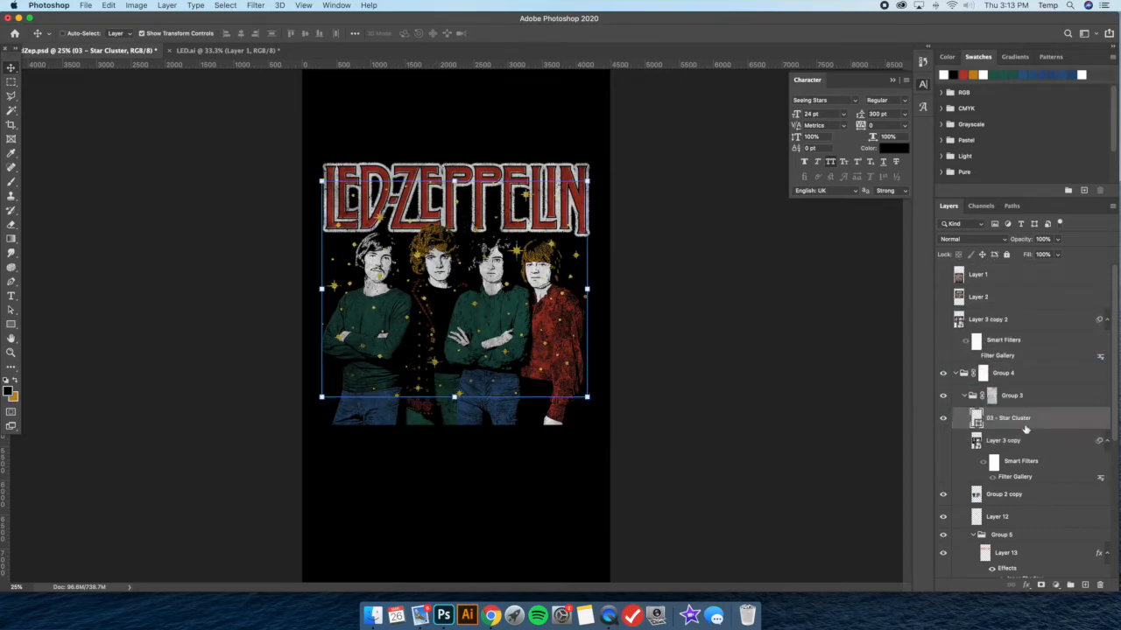
Apply a red Color Overlay at 100% opacity to the Star Cluster layer and move the stars slightly up
{"action": "double_click", "coordinate": [1072, 426]}
{"action": "left_click", "coordinate": [709, 422]}
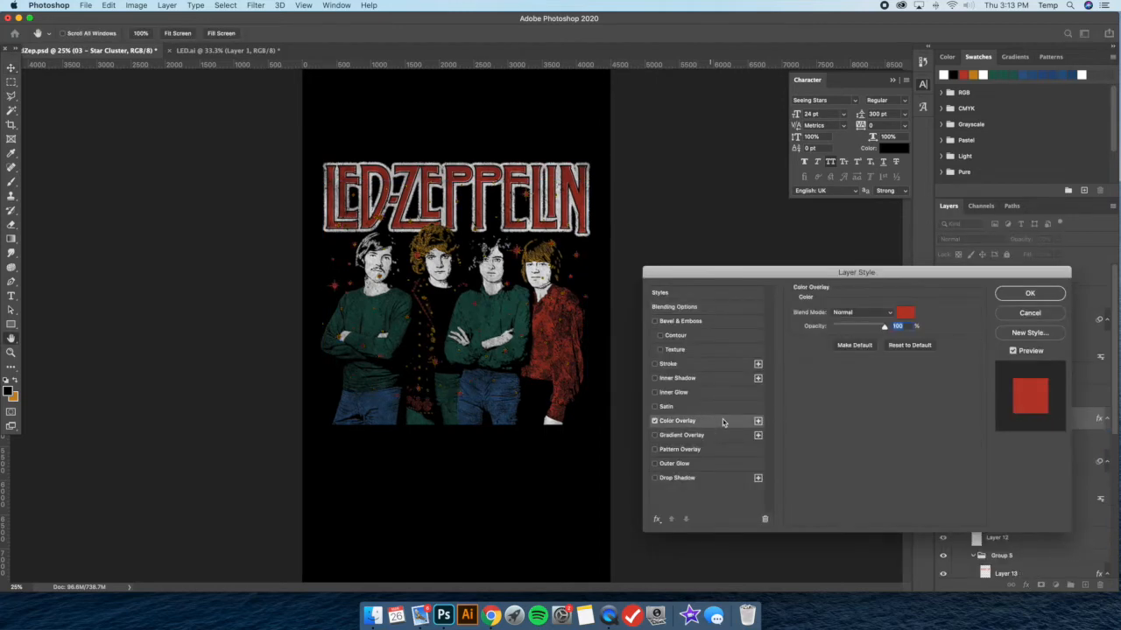
{"action": "left_click", "coordinate": [1031, 293]}
{"action": "left_click_drag", "start_coordinate": [404, 238], "coordinate": [413, 207]}
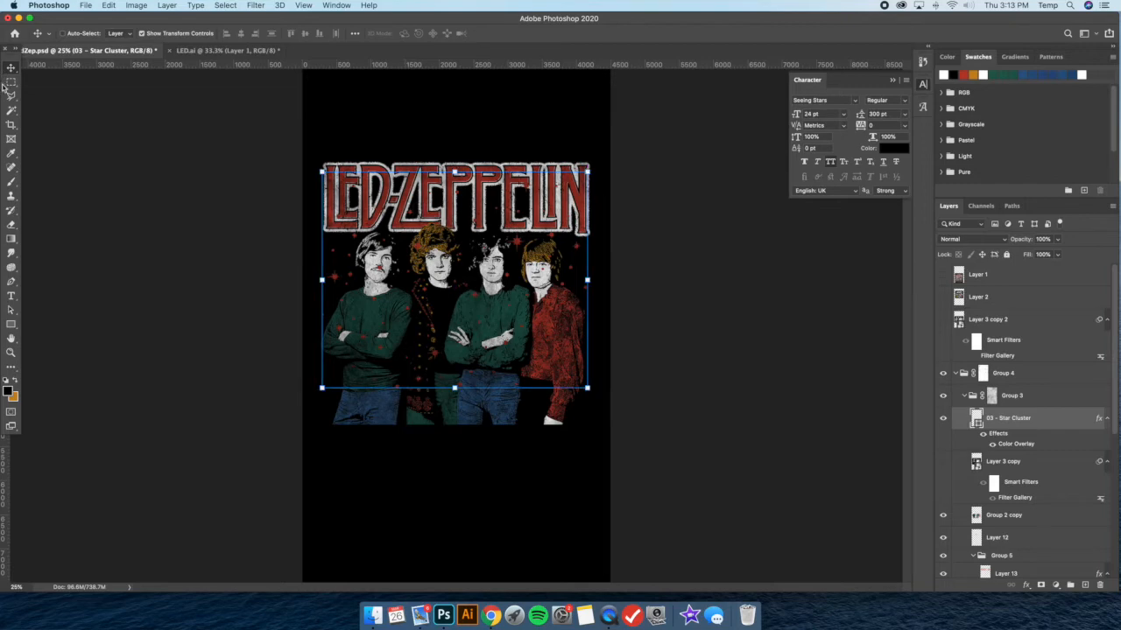
Rasterize the Star Cluster's layer style and briefly show the Boston reference shirt for comparison
{"action": "key", "text": "m"}
{"action": "right_click", "coordinate": [1050, 421]}
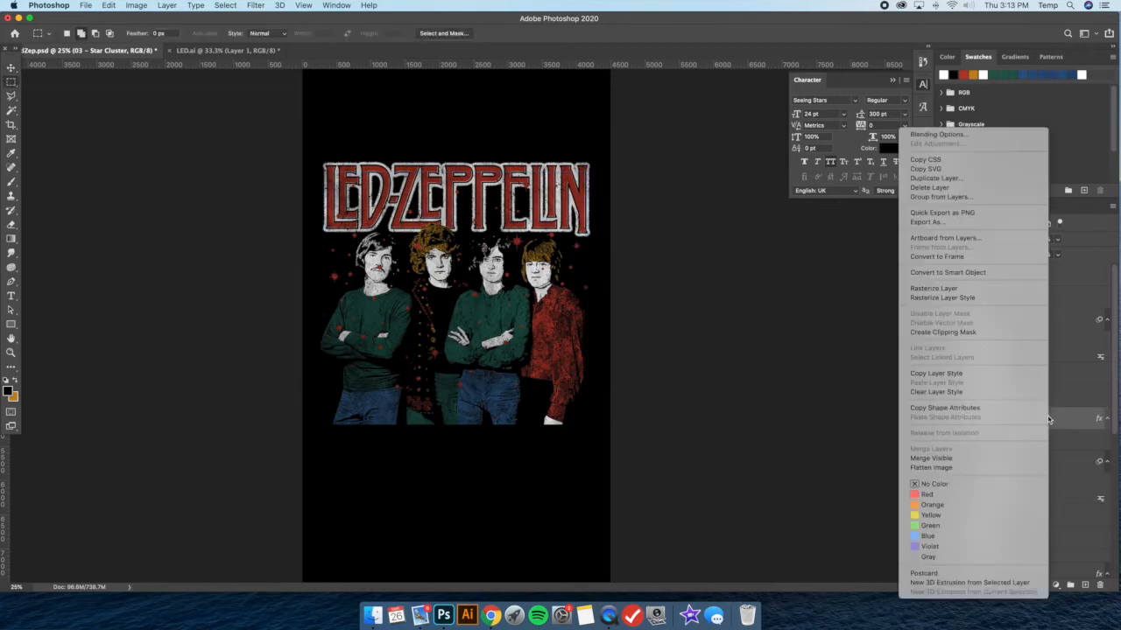
{"action": "left_click", "coordinate": [982, 300]}
{"action": "left_click", "coordinate": [943, 299]}
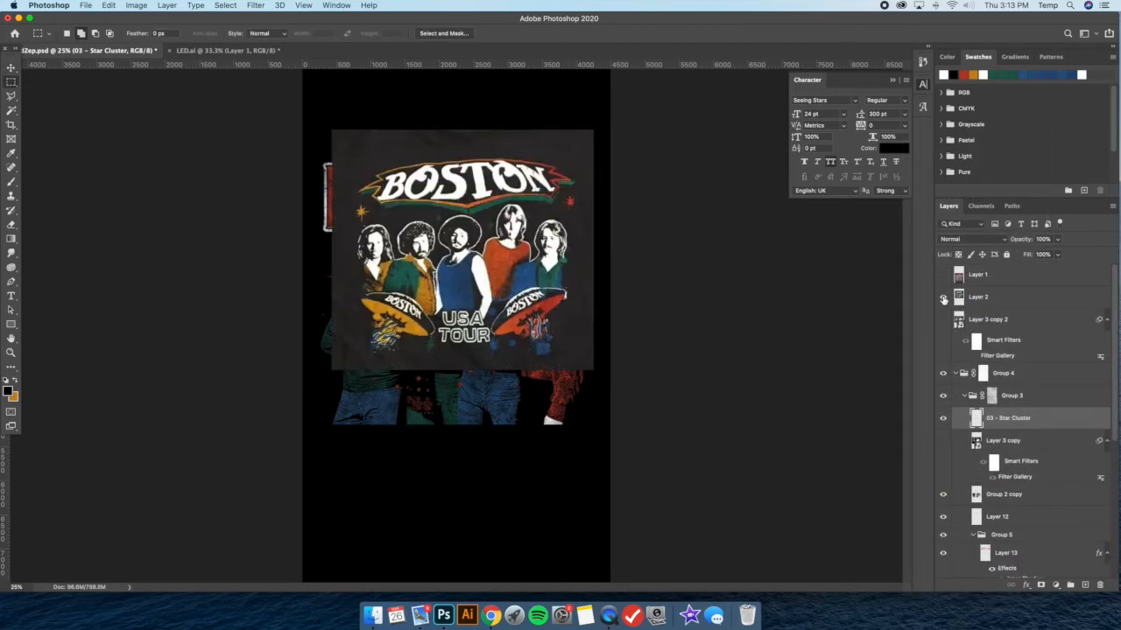
{"action": "left_click", "coordinate": [943, 299]}
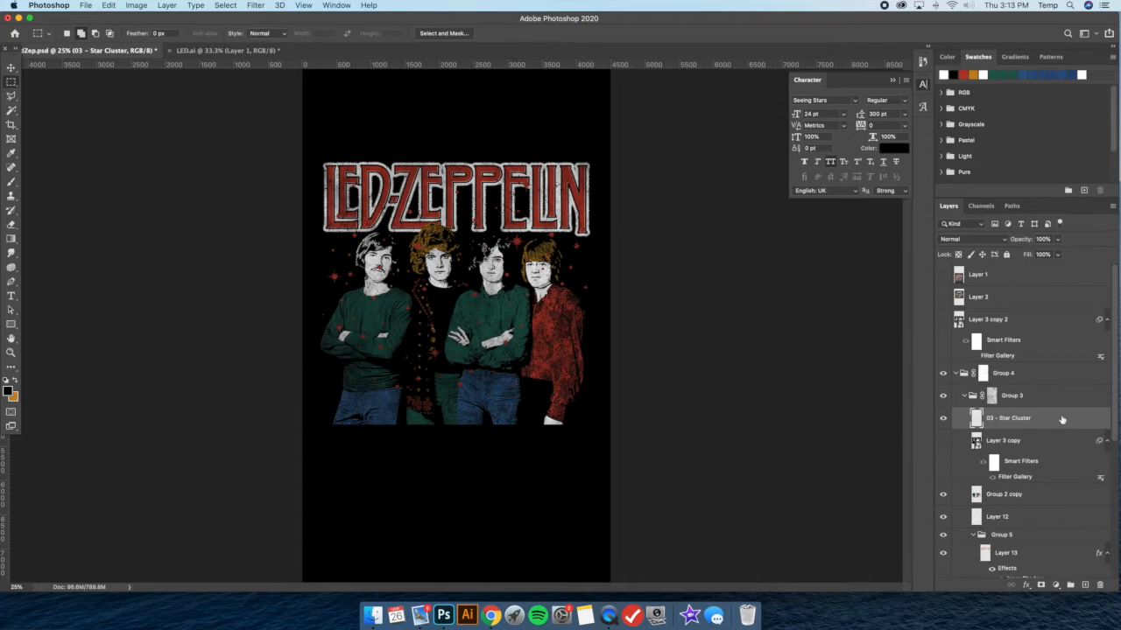
{"action": "left_click", "coordinate": [167, 5]}
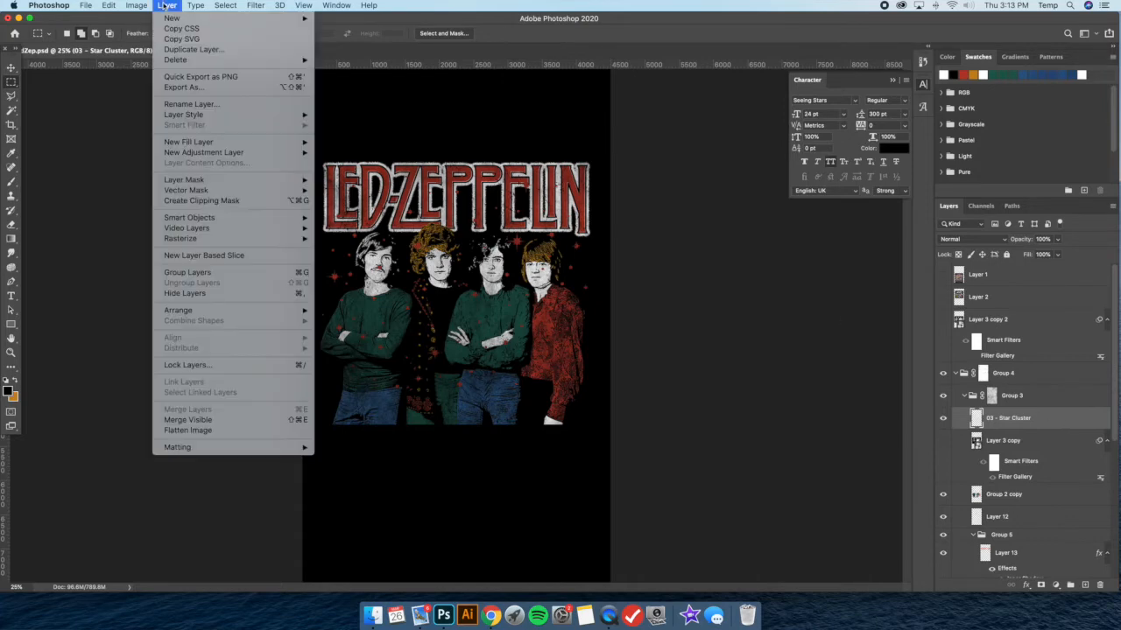
{"action": "mouse_move", "coordinate": [172, 17]}
{"action": "left_click", "coordinate": [660, 222]}
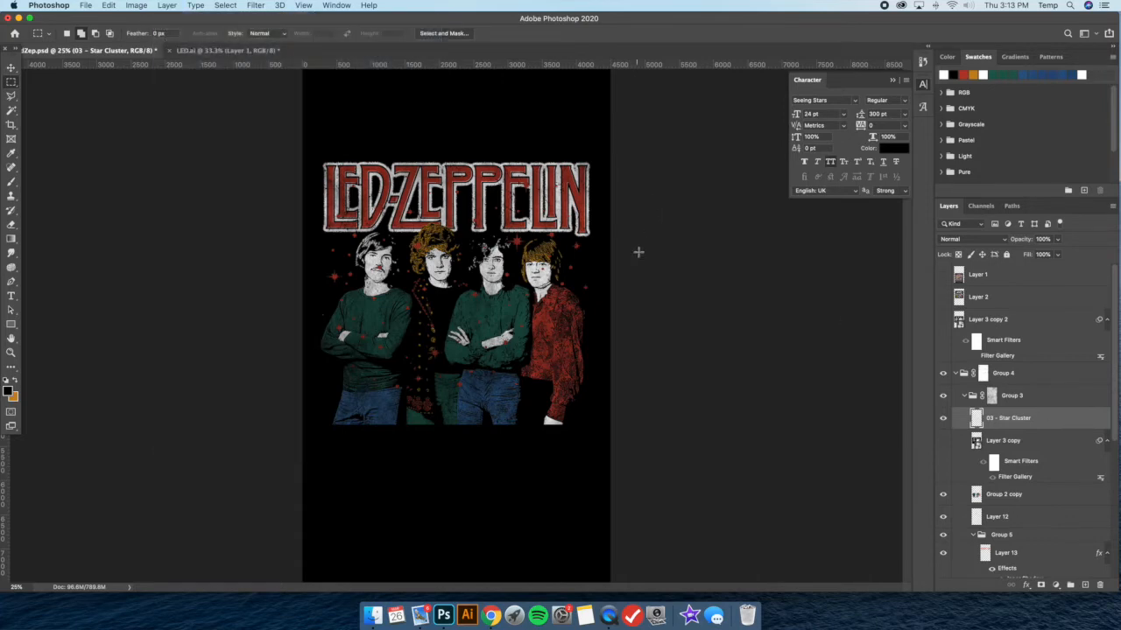
{"action": "right_click", "coordinate": [1055, 420]}
{"action": "left_click", "coordinate": [97, 5]}
{"action": "left_click", "coordinate": [167, 5]}
{"action": "mouse_move", "coordinate": [172, 18]}
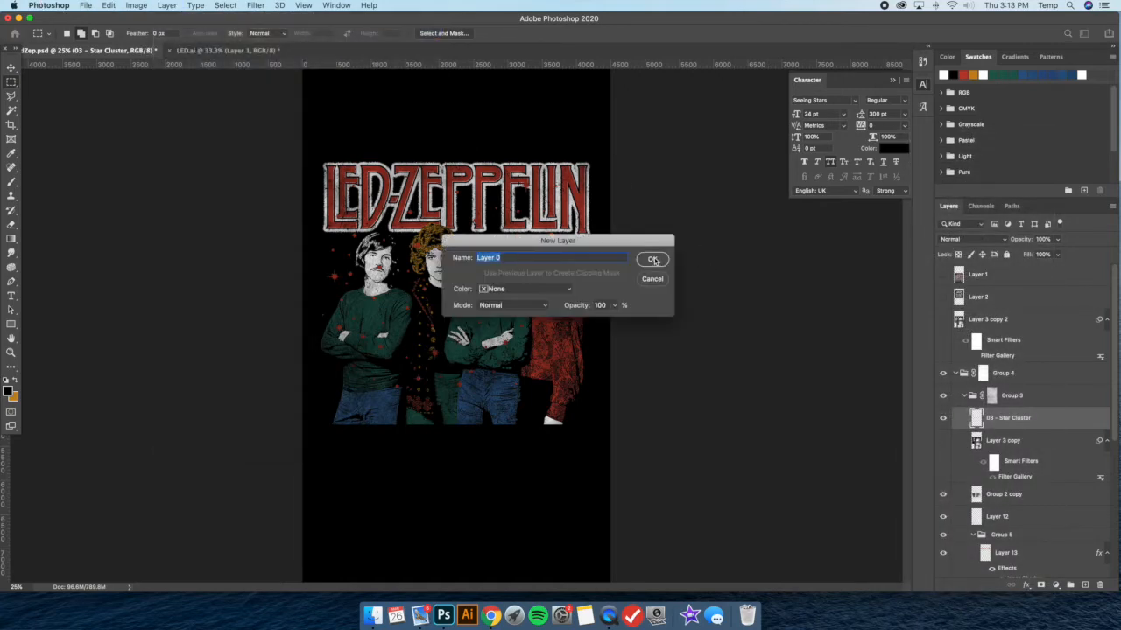
{"action": "key", "text": "Return"}
{"action": "key", "text": "super+z"}
{"action": "scroll", "coordinate": [1021, 391], "scroll_direction": "up", "scroll_amount": 5}
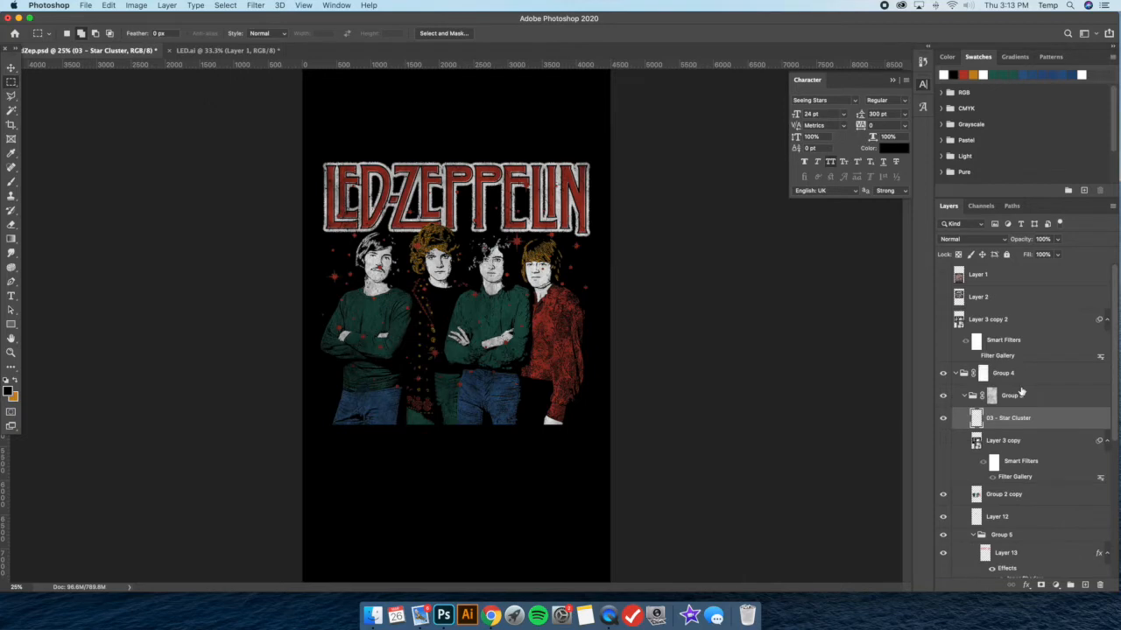
Add a new layer above 03 - Star Cluster and turn it into a clipping mask on the stars
{"action": "left_click", "coordinate": [167, 5]}
{"action": "left_click", "coordinate": [350, 21]}
{"action": "left_click", "coordinate": [657, 256]}
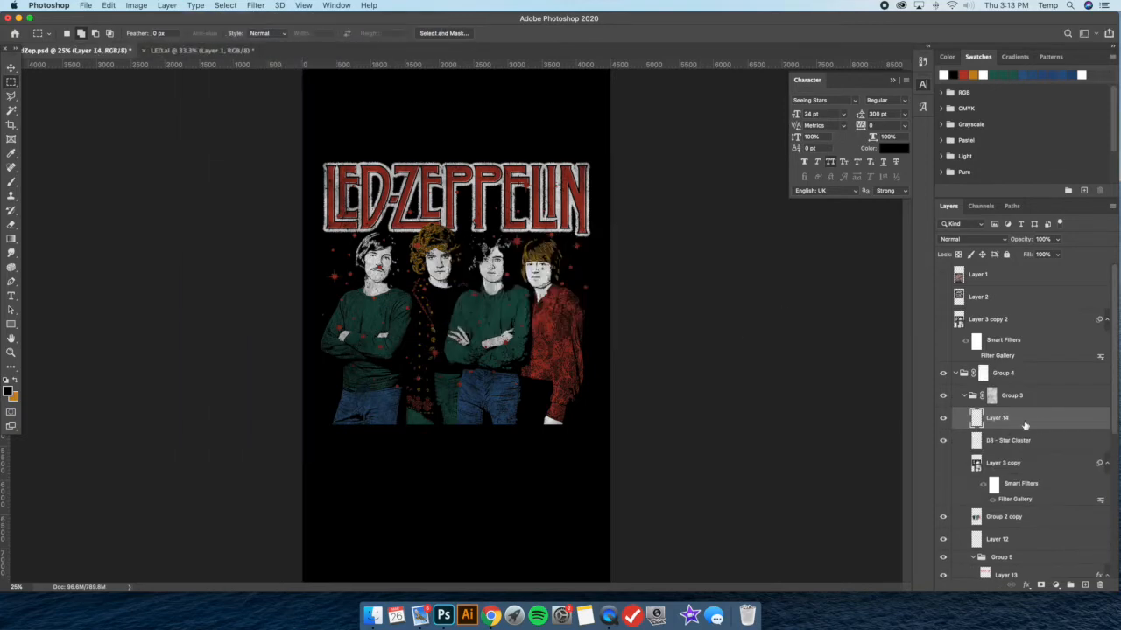
{"action": "right_click", "coordinate": [1025, 423]}
{"action": "left_click", "coordinate": [919, 332]}
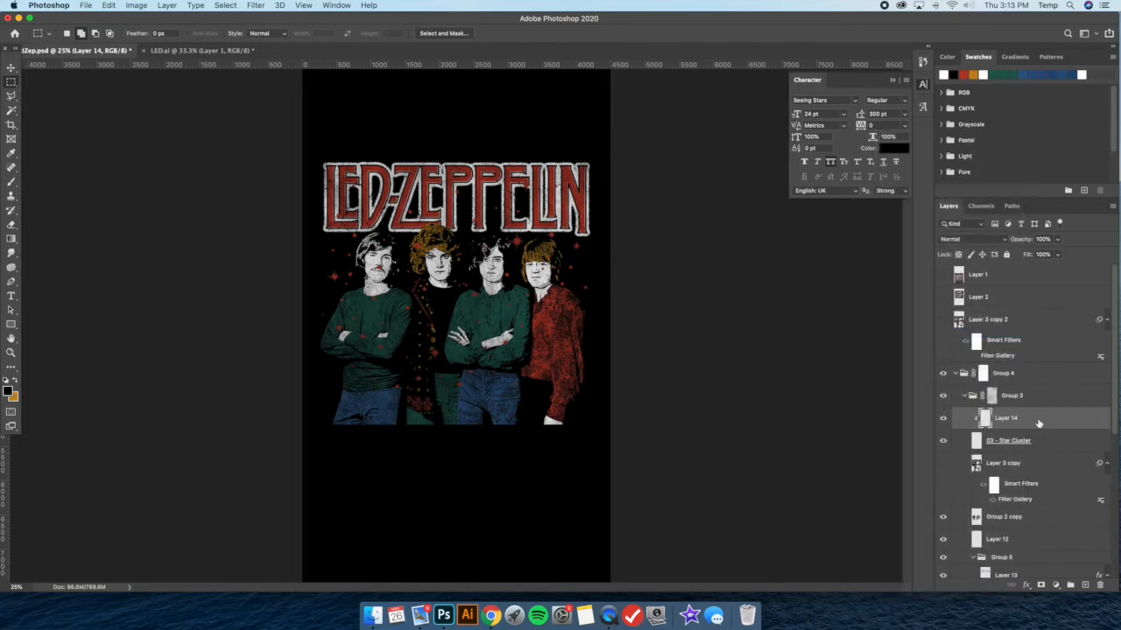
Prepare the Brush tool with orange as the foreground color for painting on Layer 14
{"action": "key", "text": "b"}
{"action": "left_click", "coordinate": [13, 383]}
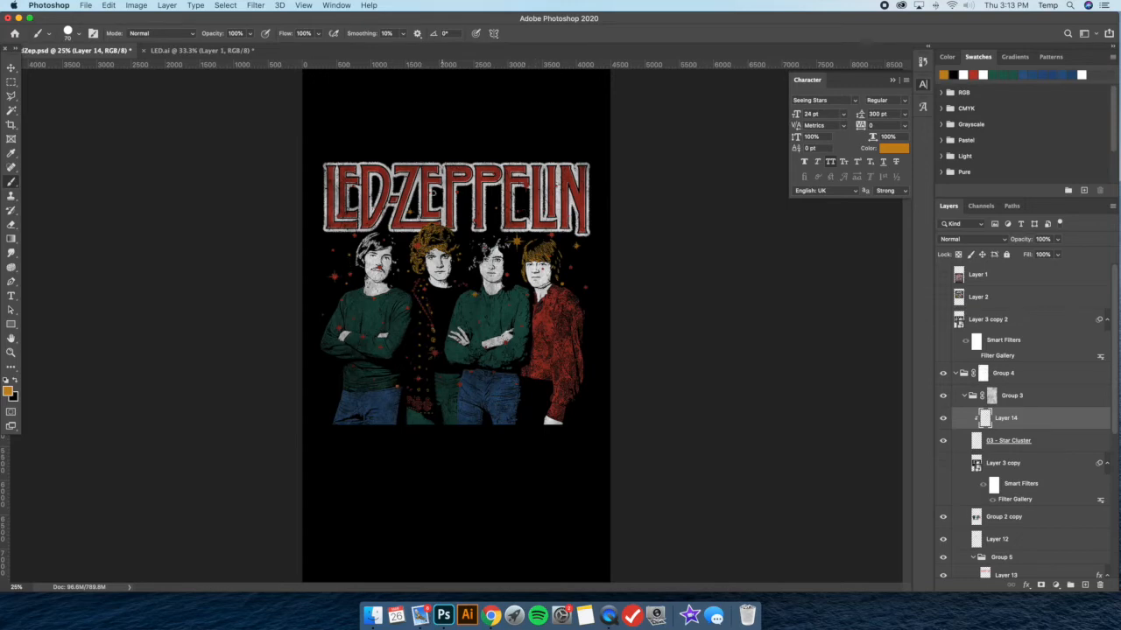
Merge Layer 14 with the 03 - Star Cluster layer
{"action": "left_click", "coordinate": [1044, 441]}
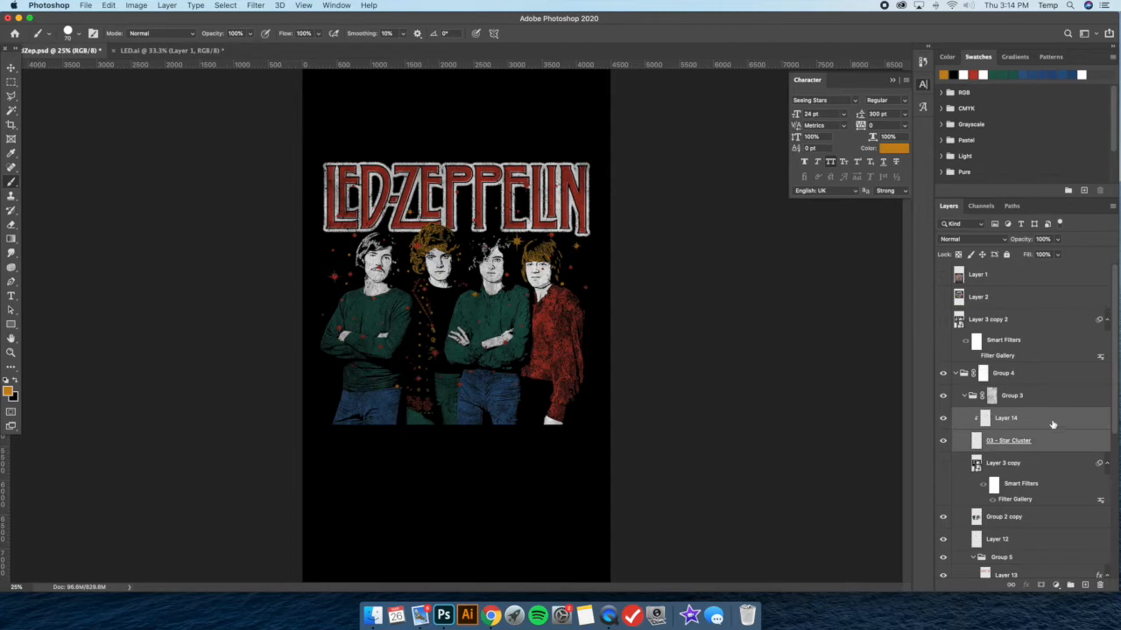
{"action": "right_click", "coordinate": [1007, 438]}
{"action": "left_click", "coordinate": [1021, 422]}
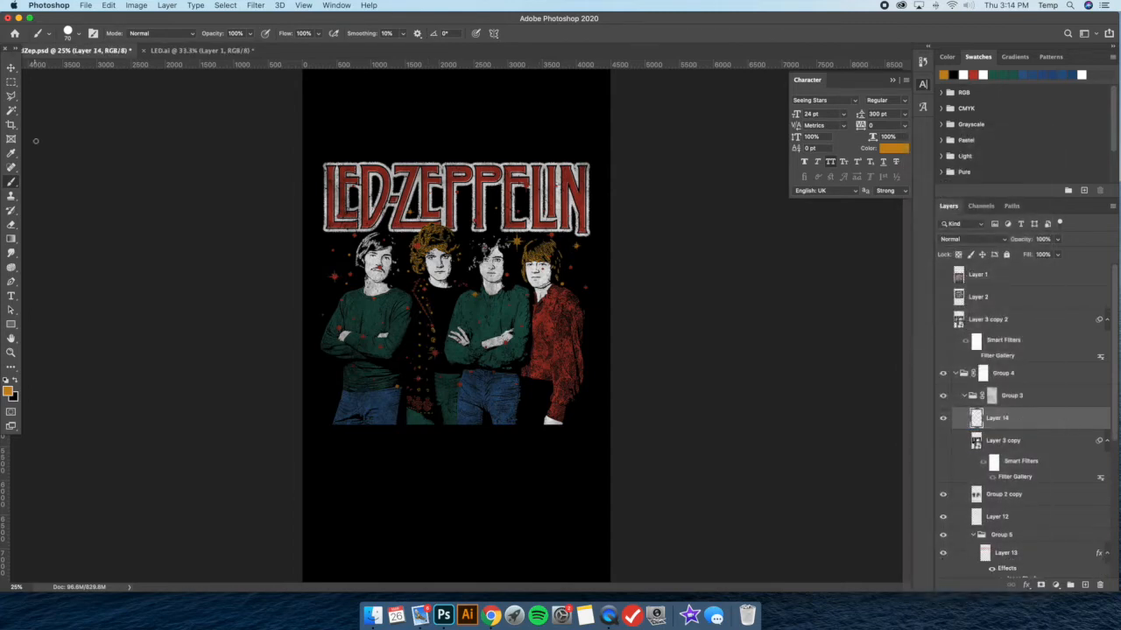
Erase unwanted stars around the leftmost band member with an enlarged Hard Round eraser
{"action": "left_click", "coordinate": [12, 81]}
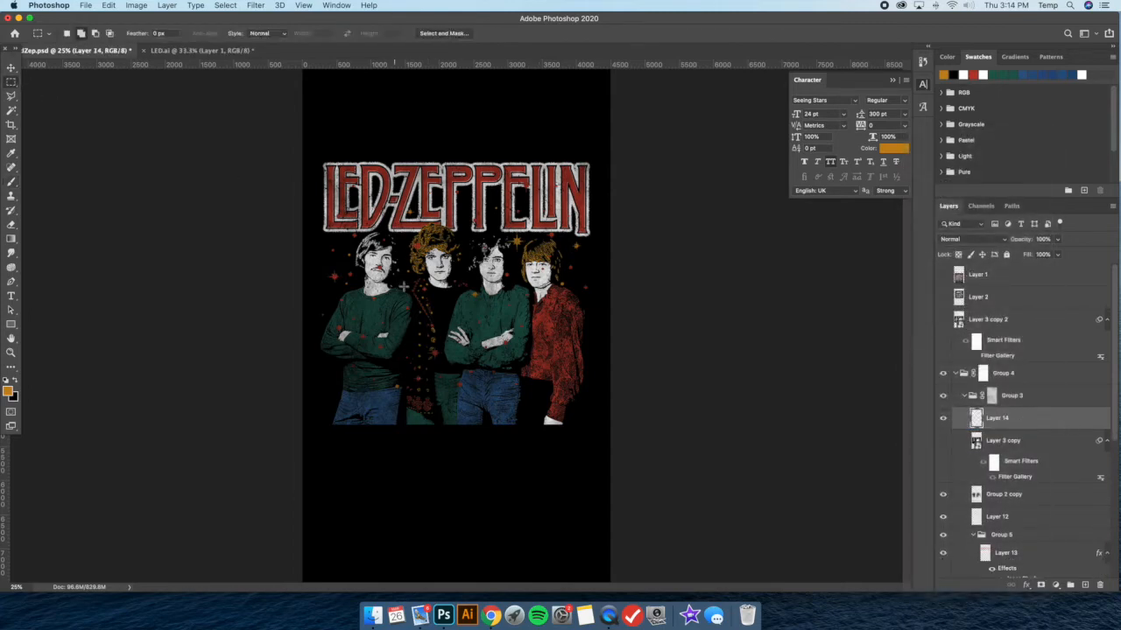
{"action": "left_click", "coordinate": [17, 226]}
{"action": "left_click", "coordinate": [80, 35]}
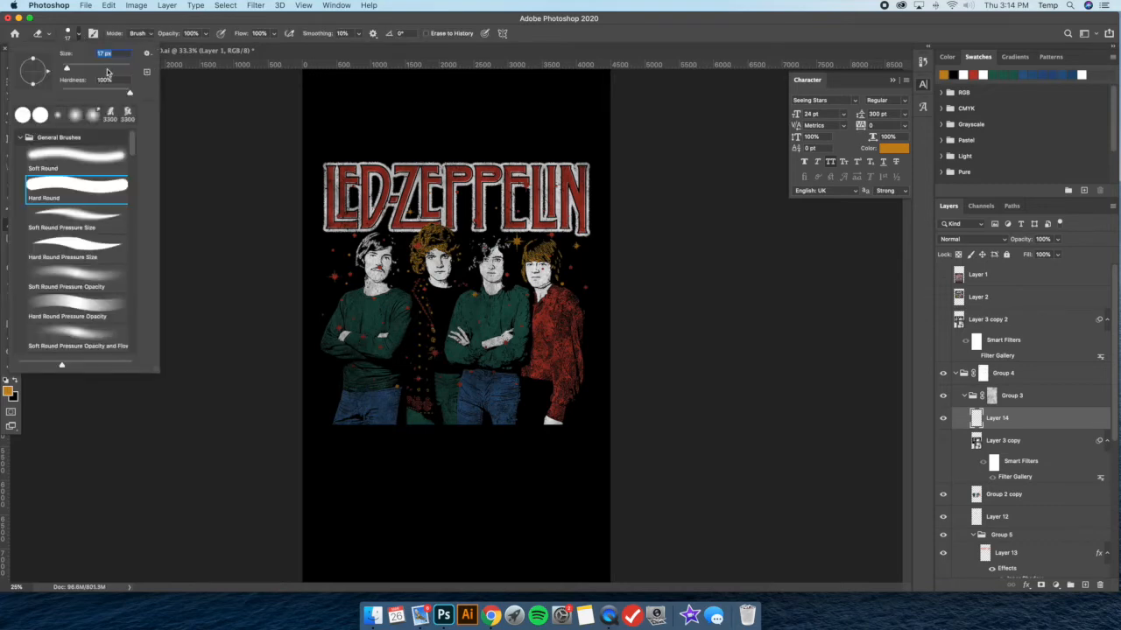
{"action": "left_click", "coordinate": [376, 291]}
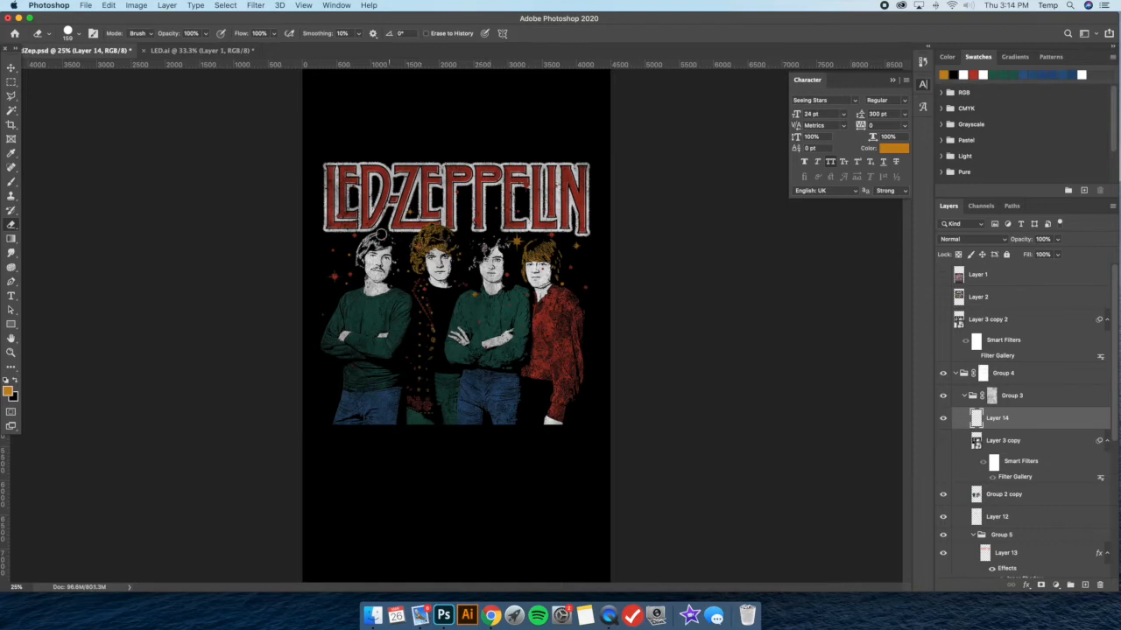
Turn off Show Transform Controls and reposition the small star beside the leftmost man's hair using a rectangular selection
{"action": "key", "text": "m"}
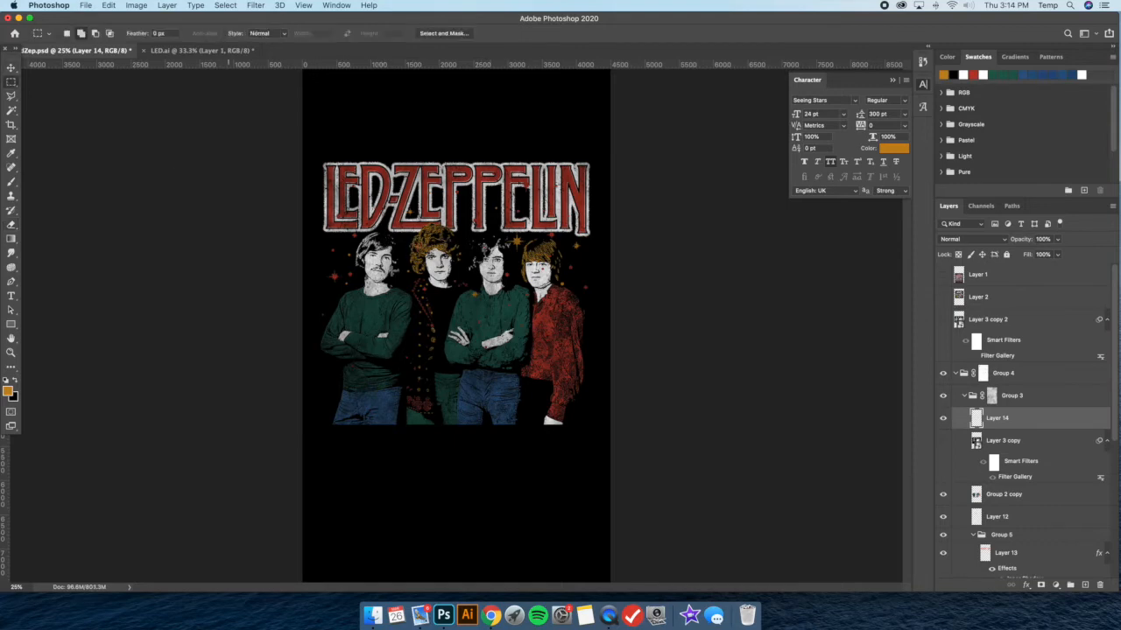
{"action": "left_click", "coordinate": [11, 68]}
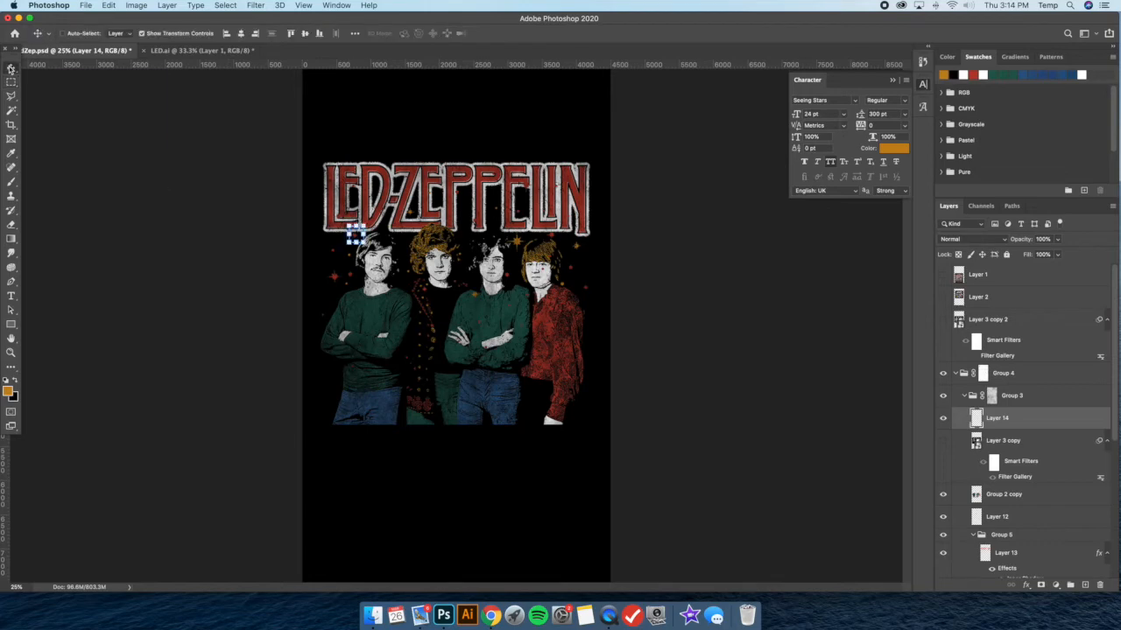
{"action": "left_click", "coordinate": [144, 34]}
{"action": "left_click", "coordinate": [11, 83]}
{"action": "right_click", "coordinate": [432, 236]}
{"action": "left_click", "coordinate": [445, 243]}
Reposition individual small stars around the lettering and the men's heads using rectangular selections
{"action": "mouse_move", "coordinate": [312, 120]}
{"action": "left_mouse_down"}
{"action": "mouse_move", "coordinate": [570, 188]}
{"action": "mouse_move", "coordinate": [388, 198]}
{"action": "mouse_move", "coordinate": [375, 229]}
{"action": "left_mouse_up"}
{"action": "right_click", "coordinate": [462, 178]}
{"action": "left_click", "coordinate": [475, 185]}
{"action": "right_click", "coordinate": [432, 187]}
{"action": "left_click", "coordinate": [445, 194]}
{"action": "right_click", "coordinate": [453, 178]}
{"action": "left_click", "coordinate": [464, 185]}
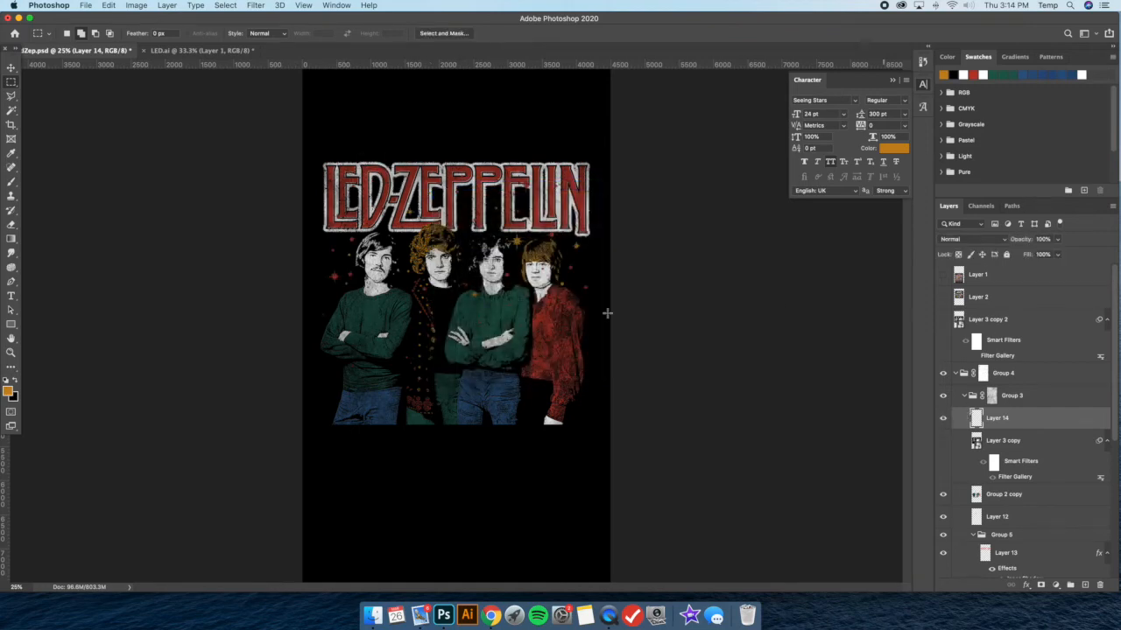
Clean up stray stars near the start of the lettering with the Eraser and reposition a small star there
{"action": "left_click", "coordinate": [10, 224]}
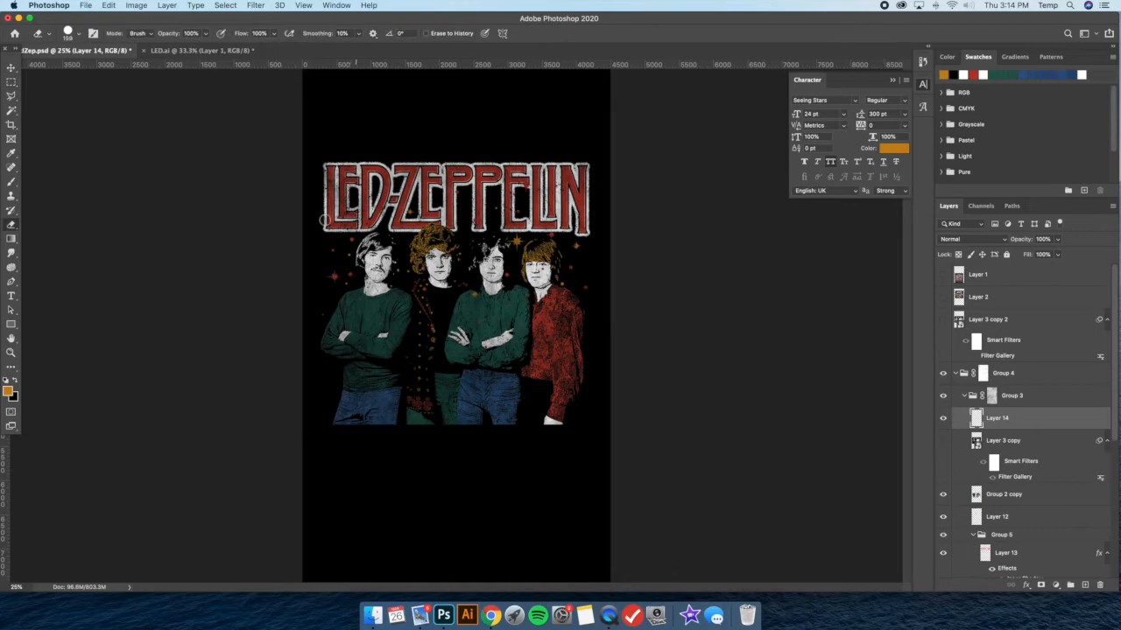
{"action": "key", "text": "m"}
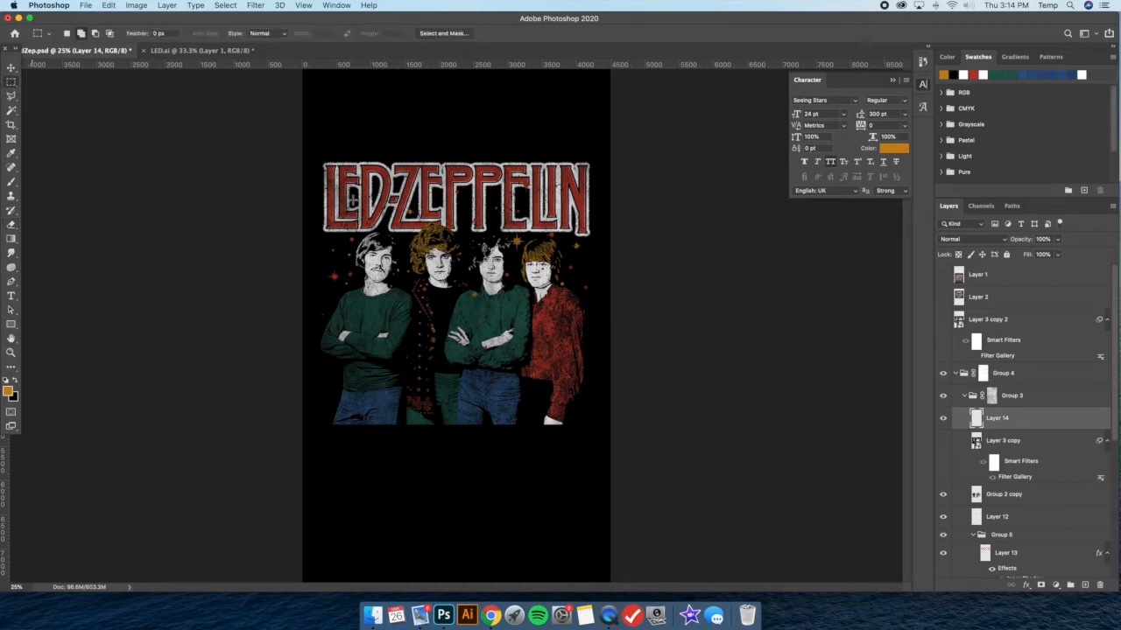
{"action": "key", "text": "v"}
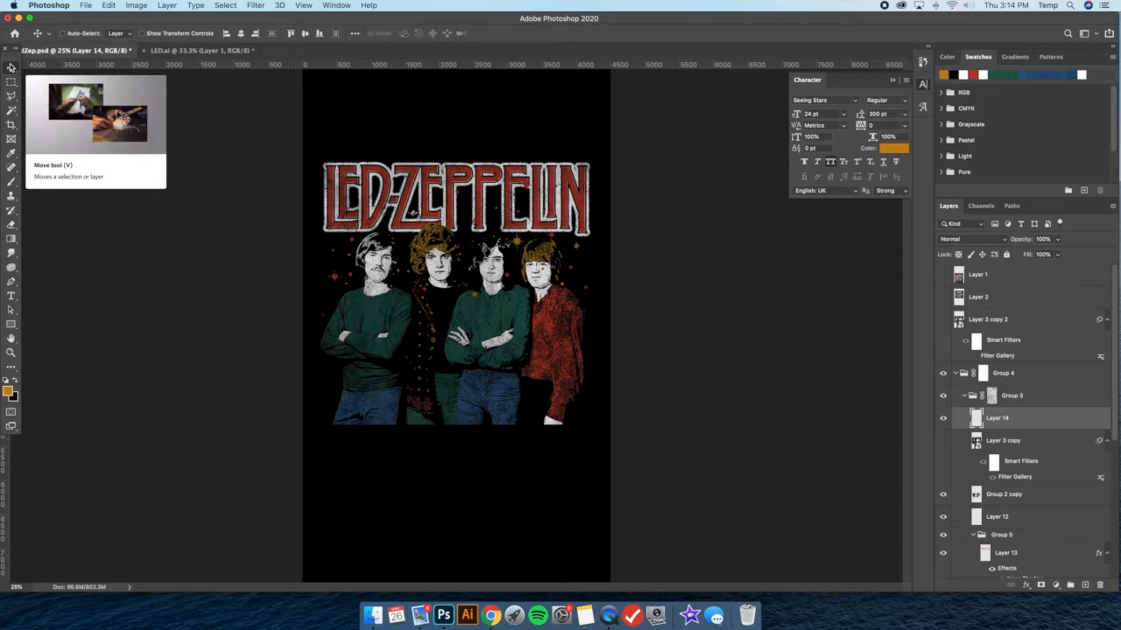
{"action": "key", "text": "m"}
{"action": "right_click", "coordinate": [574, 261]}
{"action": "left_click", "coordinate": [585, 261]}
Select the small star beside the second P of the lettering, shift it slightly up and left, and deselect it
{"action": "key", "text": "v"}
{"action": "left_click", "coordinate": [12, 81]}
{"action": "right_click", "coordinate": [475, 235]}
{"action": "left_click", "coordinate": [476, 236]}
{"action": "key", "text": "v"}
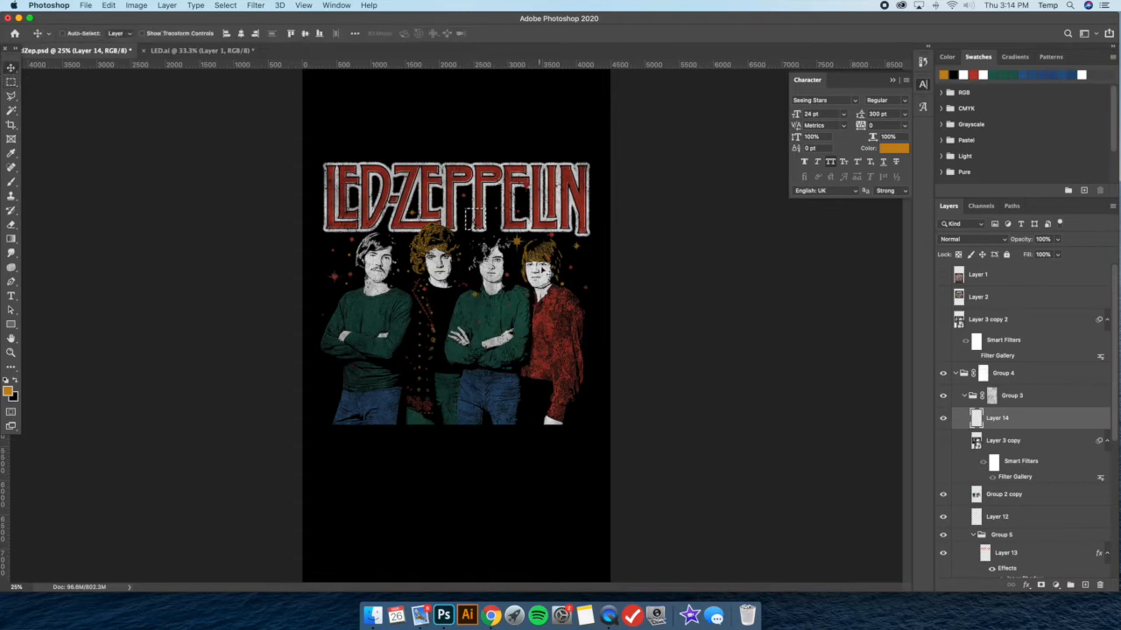
{"action": "mouse_move", "coordinate": [480, 225]}
{"action": "left_mouse_down"}
{"action": "mouse_move", "coordinate": [467, 228]}
{"action": "mouse_move", "coordinate": [466, 213]}
{"action": "left_mouse_up"}
{"action": "left_click", "coordinate": [11, 83]}
{"action": "right_click", "coordinate": [446, 241]}
{"action": "left_click", "coordinate": [450, 248]}
Move the large orange star from beside the third man's head to the top of the lettering between D and Z
{"action": "left_click", "coordinate": [11, 94]}
{"action": "left_click", "coordinate": [12, 83]}
{"action": "mouse_move", "coordinate": [502, 232]}
{"action": "left_mouse_down"}
{"action": "mouse_move", "coordinate": [529, 254]}
{"action": "mouse_move", "coordinate": [556, 247]}
{"action": "mouse_move", "coordinate": [503, 210]}
{"action": "mouse_move", "coordinate": [499, 150]}
{"action": "mouse_move", "coordinate": [500, 163]}
{"action": "mouse_move", "coordinate": [383, 164]}
{"action": "left_mouse_up"}
{"action": "left_click", "coordinate": [11, 69]}
{"action": "left_click", "coordinate": [10, 83]}
{"action": "right_click", "coordinate": [426, 216]}
{"action": "left_click", "coordinate": [440, 224]}
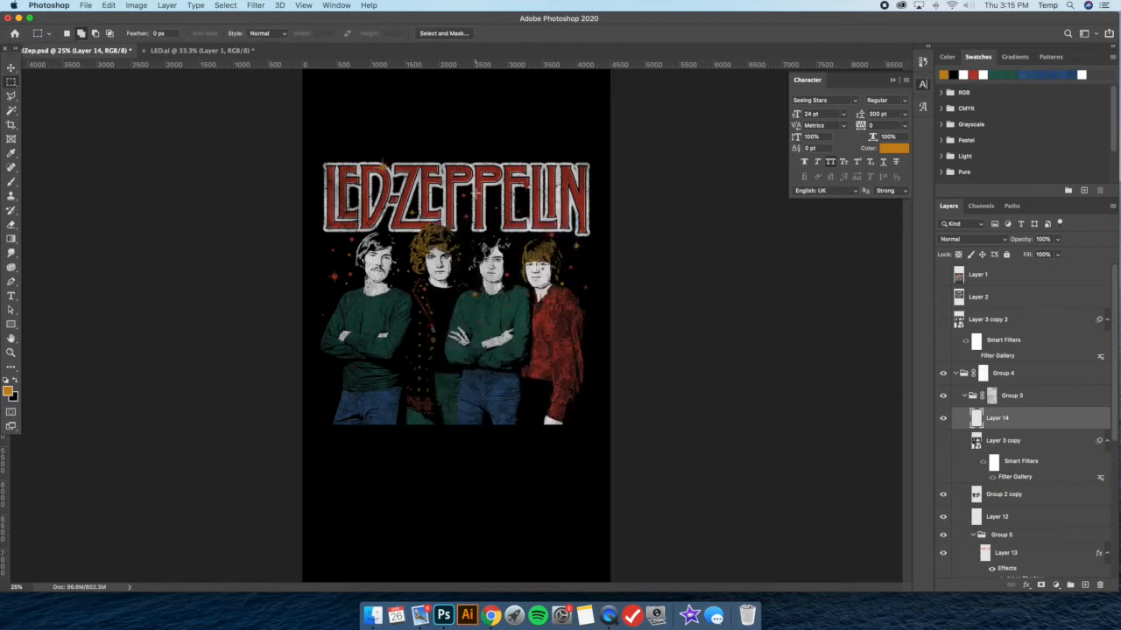
Place a red star between the second E and the L of ZEPPELIN and erase stray stars near the band
{"action": "left_click_drag", "start_coordinate": [516, 161], "coordinate": [524, 199]}
{"action": "key", "text": "v"}
{"action": "key", "text": "m"}
{"action": "right_click", "coordinate": [481, 242]}
{"action": "left_click", "coordinate": [602, 242]}
{"action": "left_click", "coordinate": [11, 224]}
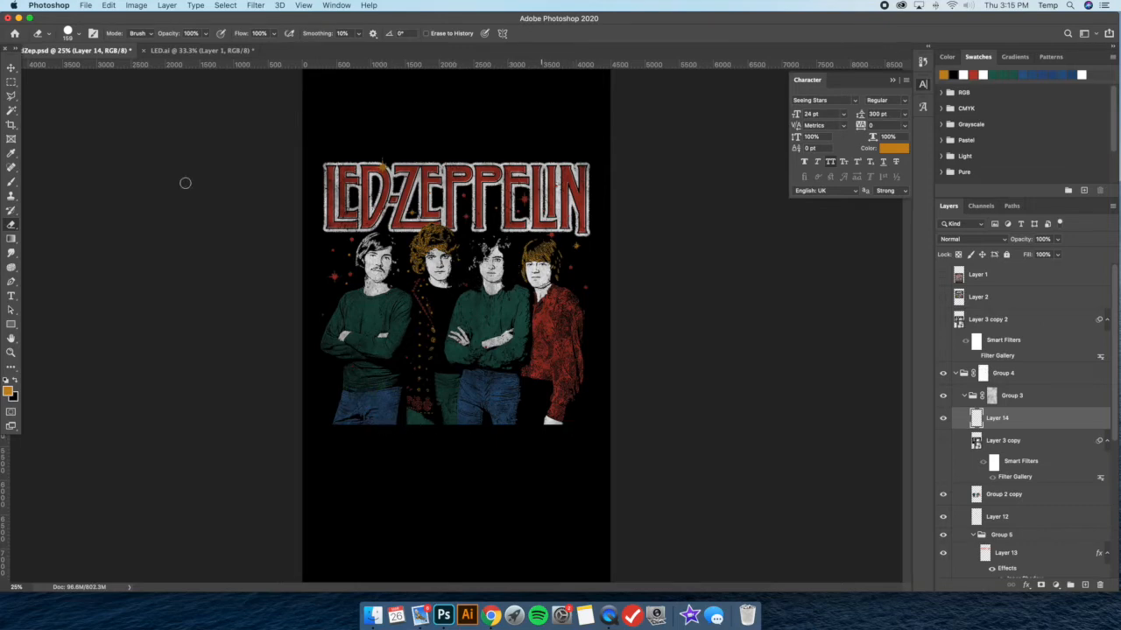
Move the star above the rightmost man's head down into the empty area beside his face
{"action": "left_click", "coordinate": [10, 79]}
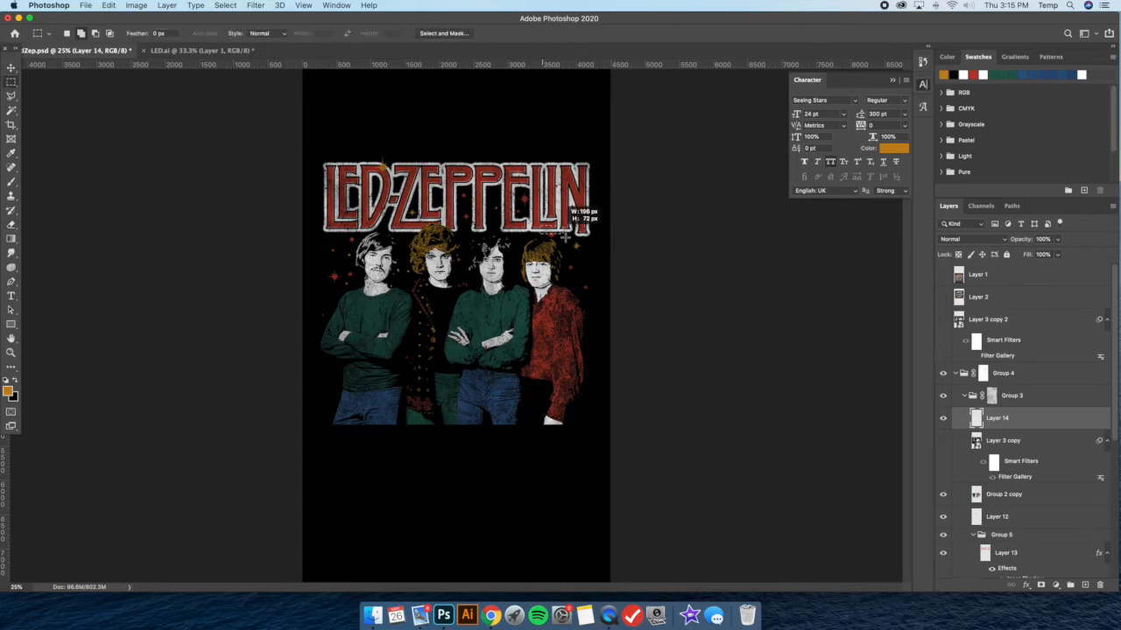
{"action": "key", "text": "v"}
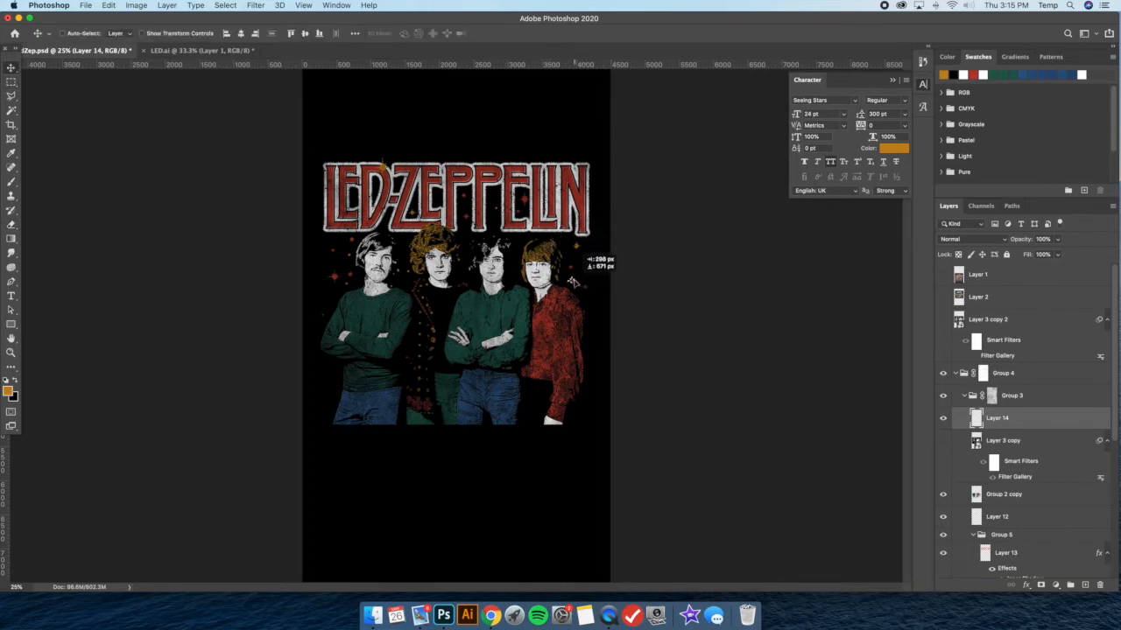
{"action": "key", "text": "m"}
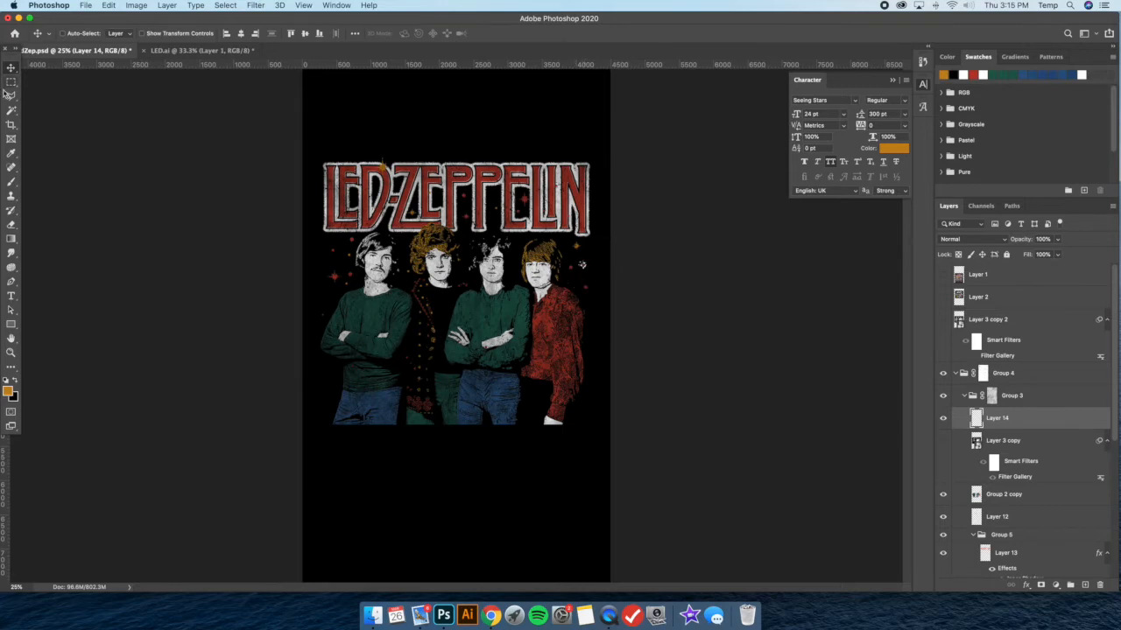
{"action": "right_click", "coordinate": [433, 225]}
{"action": "left_click", "coordinate": [348, 90]}
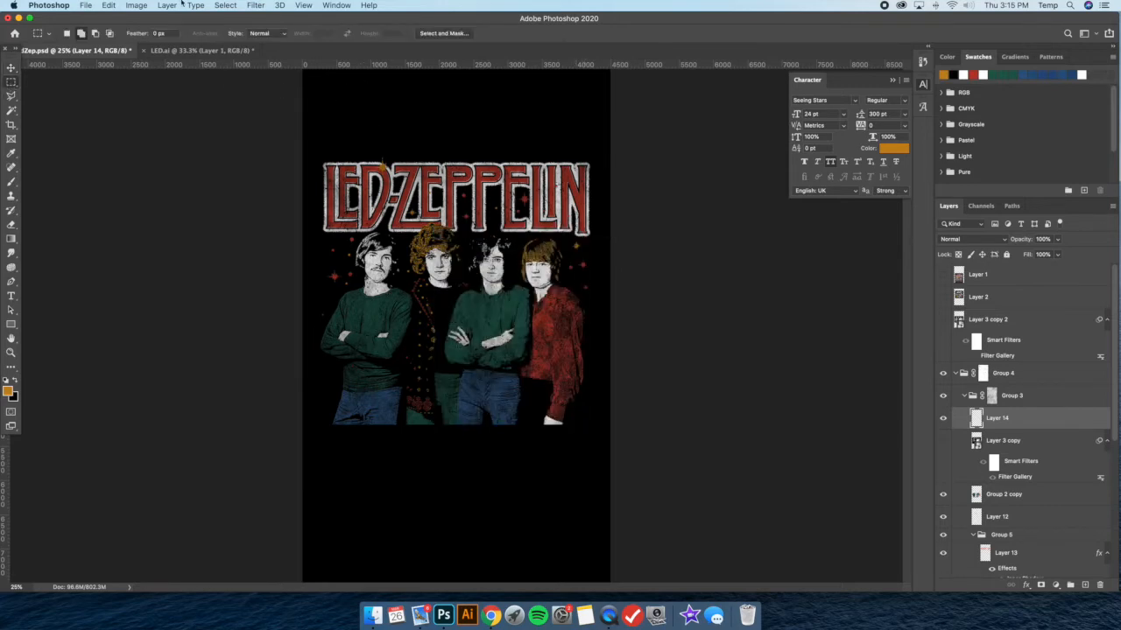
Add a new layer clipped to Layer 14 and paint some of the stars orange with the Brush tool
{"action": "left_click", "coordinate": [167, 6]}
{"action": "mouse_move", "coordinate": [170, 21]}
{"action": "left_click", "coordinate": [342, 21]}
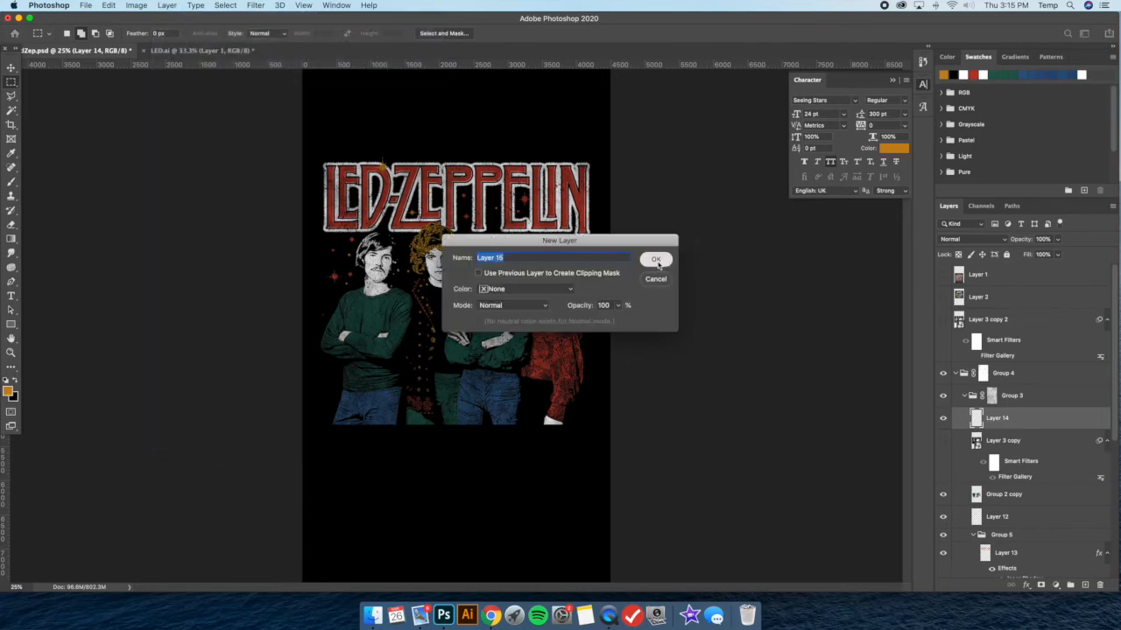
{"action": "left_click", "coordinate": [656, 258]}
{"action": "right_click", "coordinate": [1027, 414]}
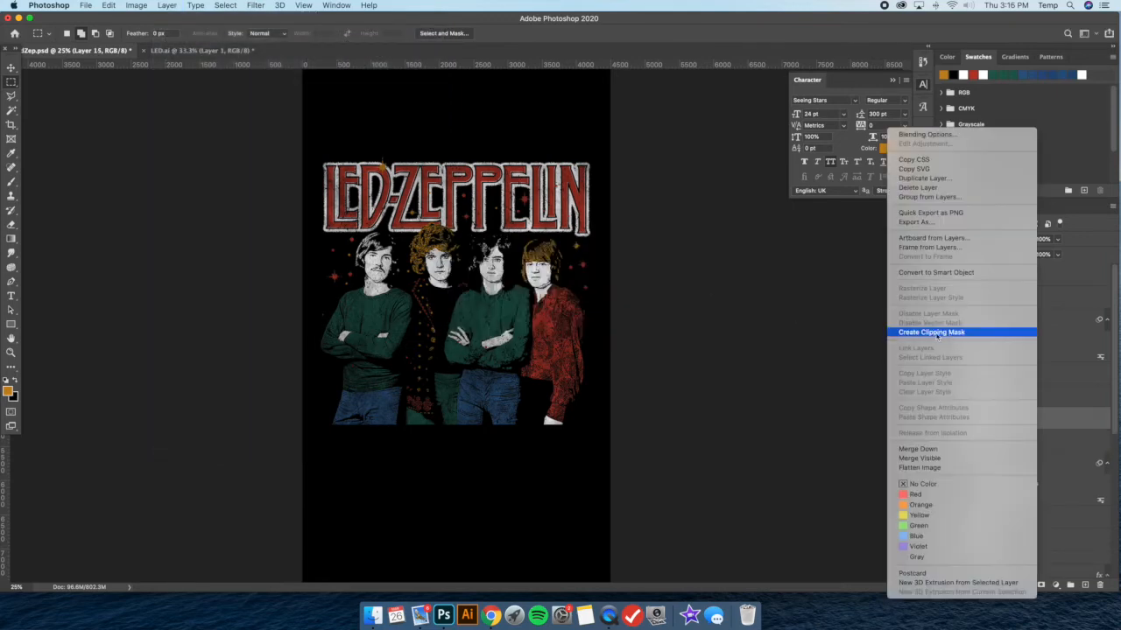
{"action": "left_click", "coordinate": [963, 332]}
{"action": "left_click", "coordinate": [14, 182]}
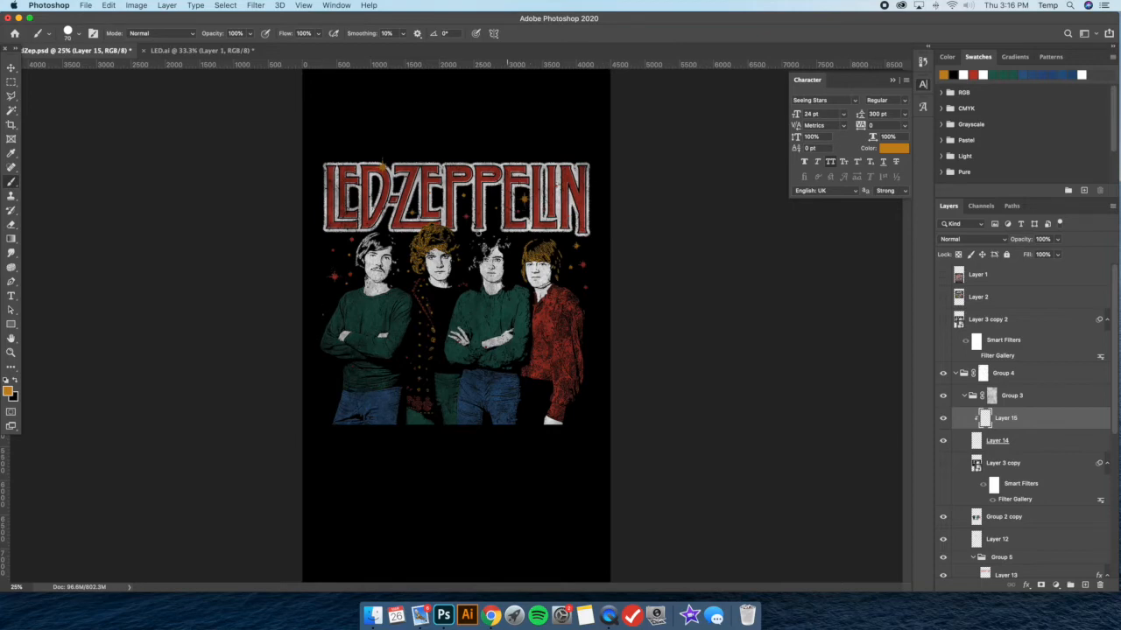
Merge Layer 15 with Layer 14
{"action": "left_click", "coordinate": [12, 81]}
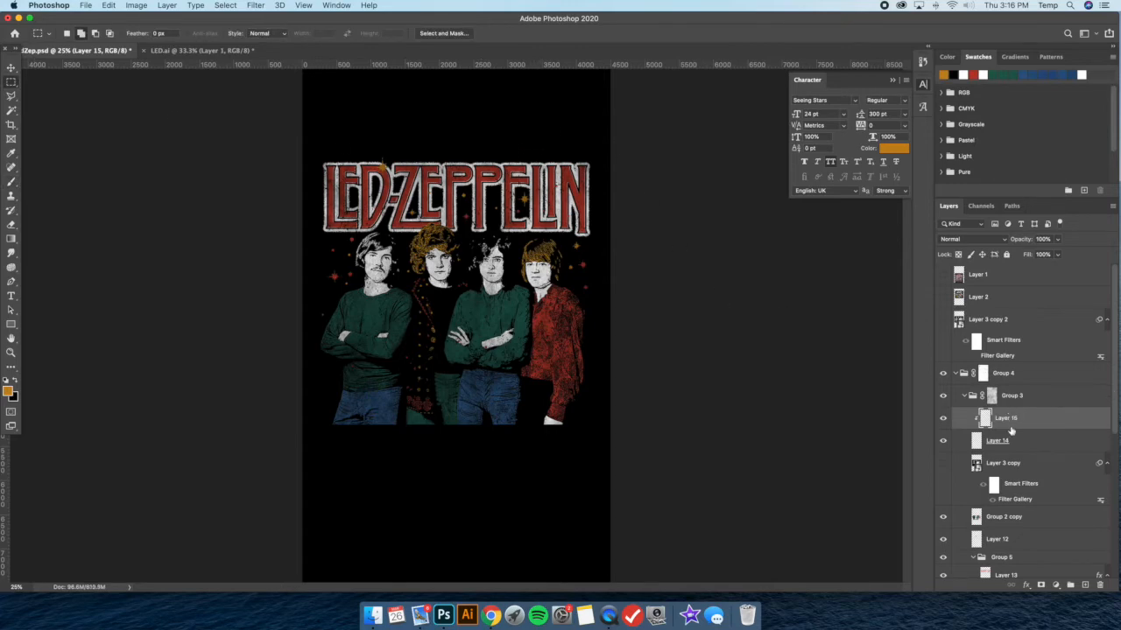
{"action": "right_click", "coordinate": [1031, 450]}
{"action": "left_click", "coordinate": [1031, 449]}
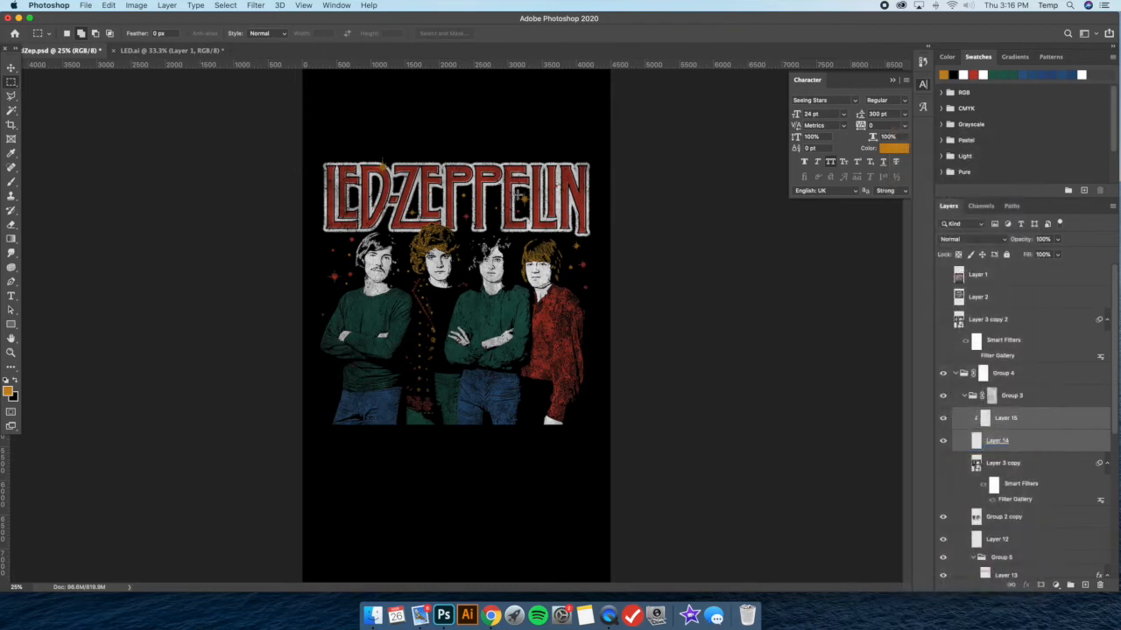
Highlight Layer 15's stars with a bright green Color Overlay to erase those covering the red shirt, and hide the overlay
{"action": "left_click", "coordinate": [8, 226]}
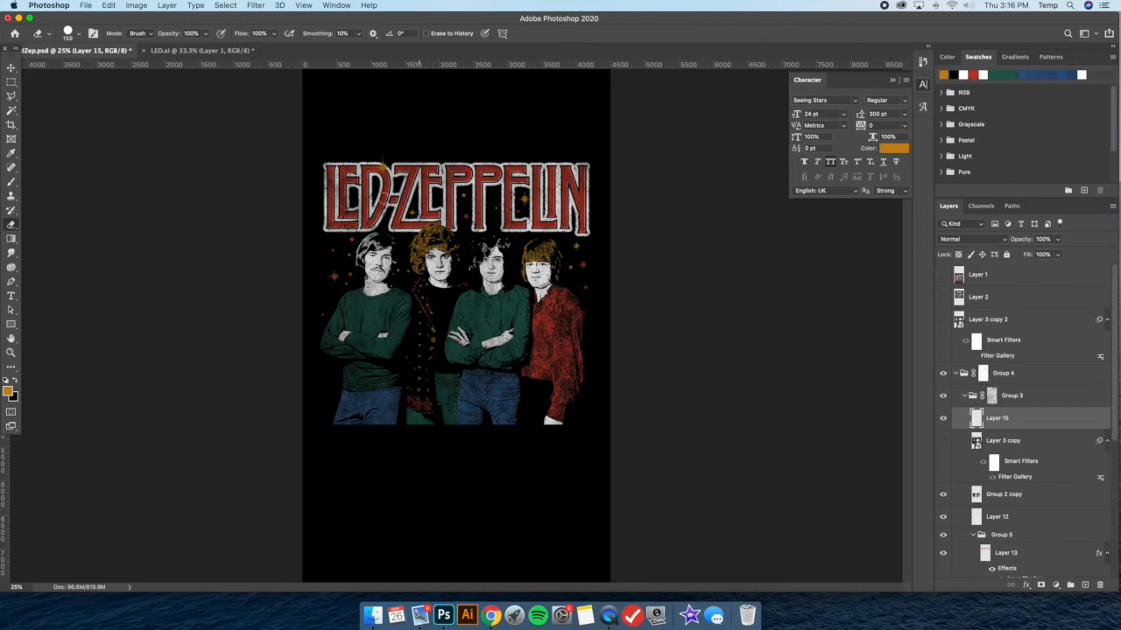
{"action": "double_click", "coordinate": [1051, 420]}
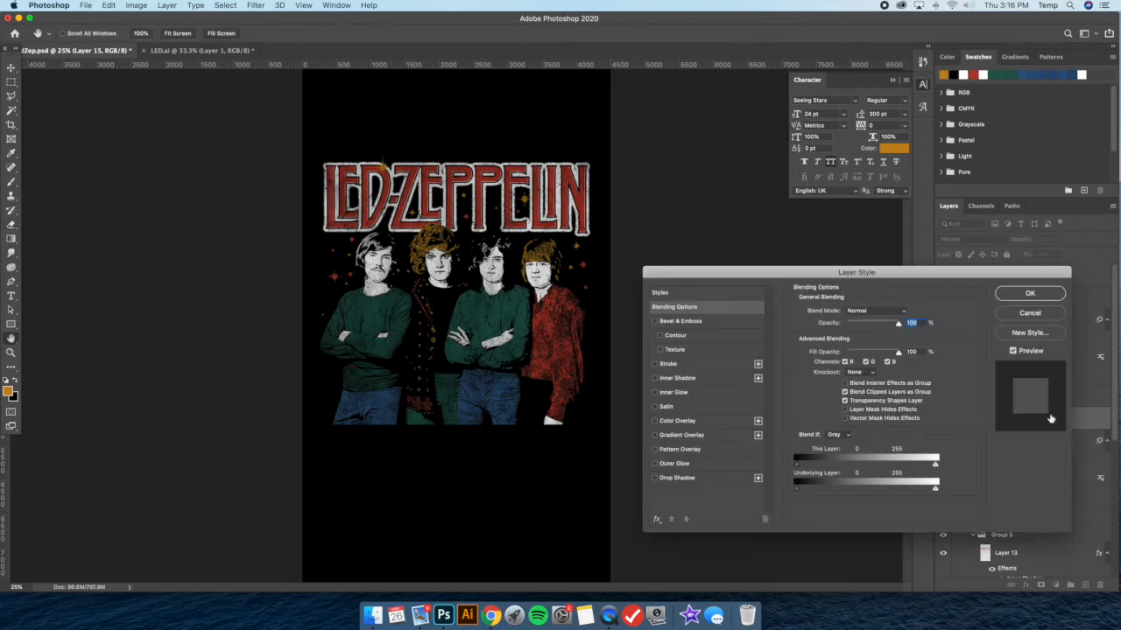
{"action": "left_click", "coordinate": [704, 421]}
{"action": "left_click", "coordinate": [907, 312]}
{"action": "left_click_drag", "start_coordinate": [828, 466], "coordinate": [828, 453]}
{"action": "left_click", "coordinate": [927, 367]}
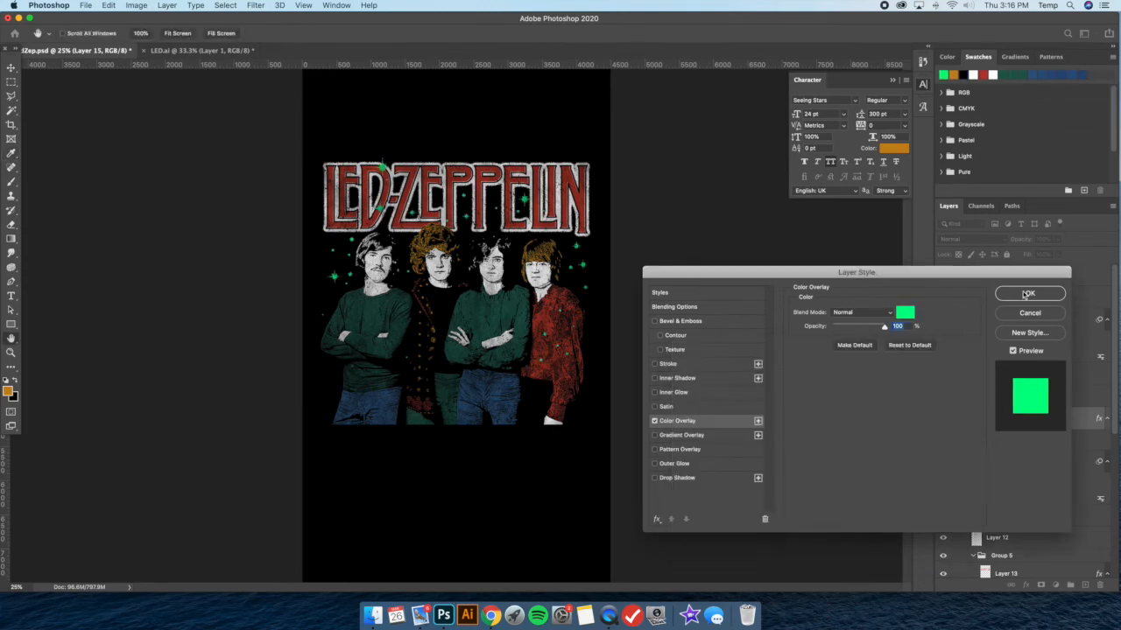
{"action": "left_click", "coordinate": [1028, 293]}
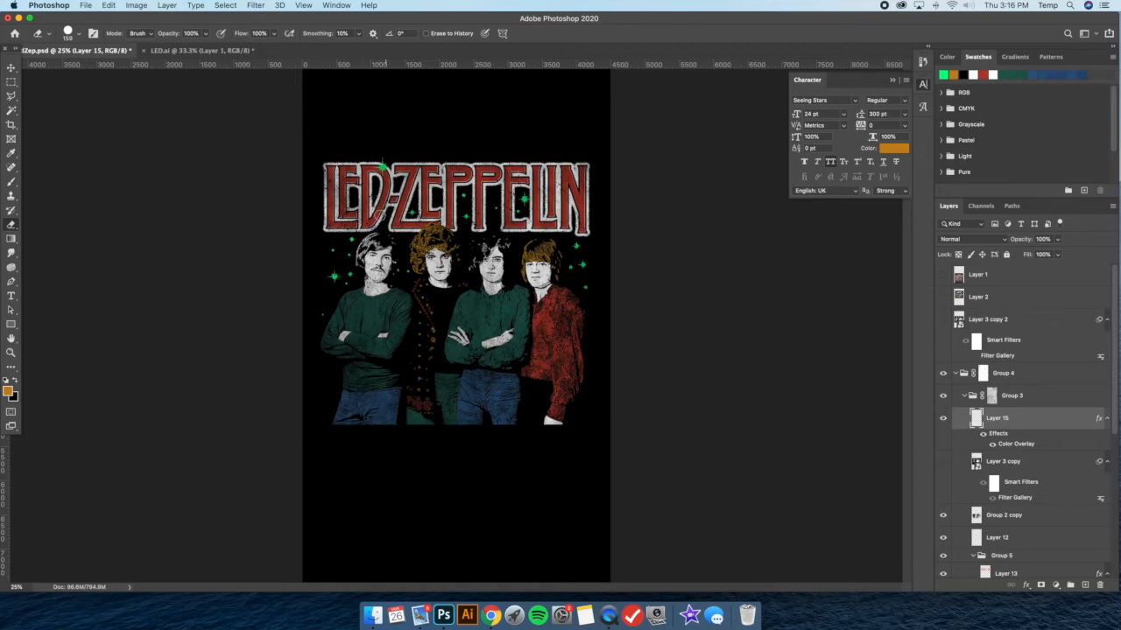
{"action": "left_click", "coordinate": [993, 445]}
{"action": "key", "text": "v"}
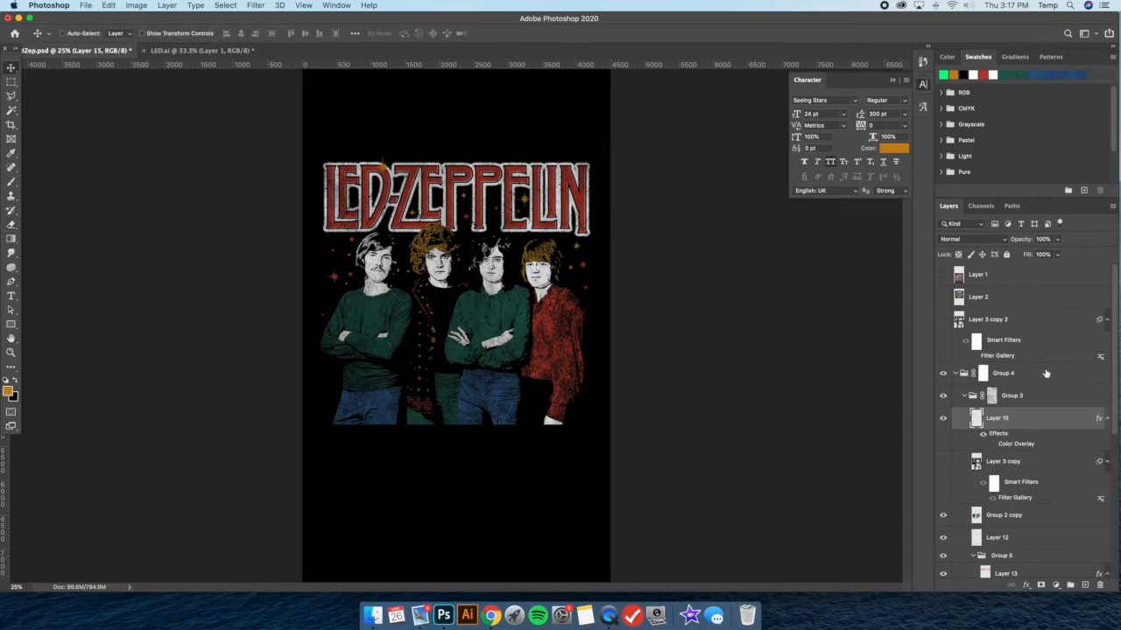
Change the Inner Shadow color of Layer 13 in Group 5 to black and compare the lettering with the effect toggled
{"action": "scroll", "coordinate": [1045, 374], "scroll_direction": "down", "scroll_amount": 5}
{"action": "left_click", "coordinate": [1021, 398]}
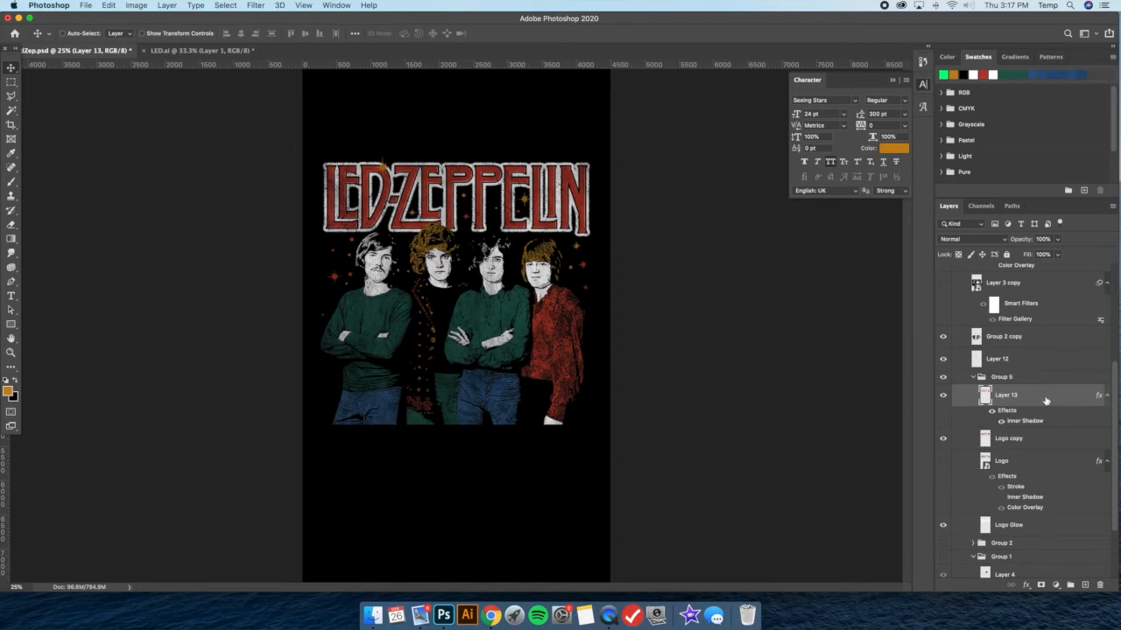
{"action": "double_click", "coordinate": [1045, 400]}
{"action": "left_click", "coordinate": [706, 378]}
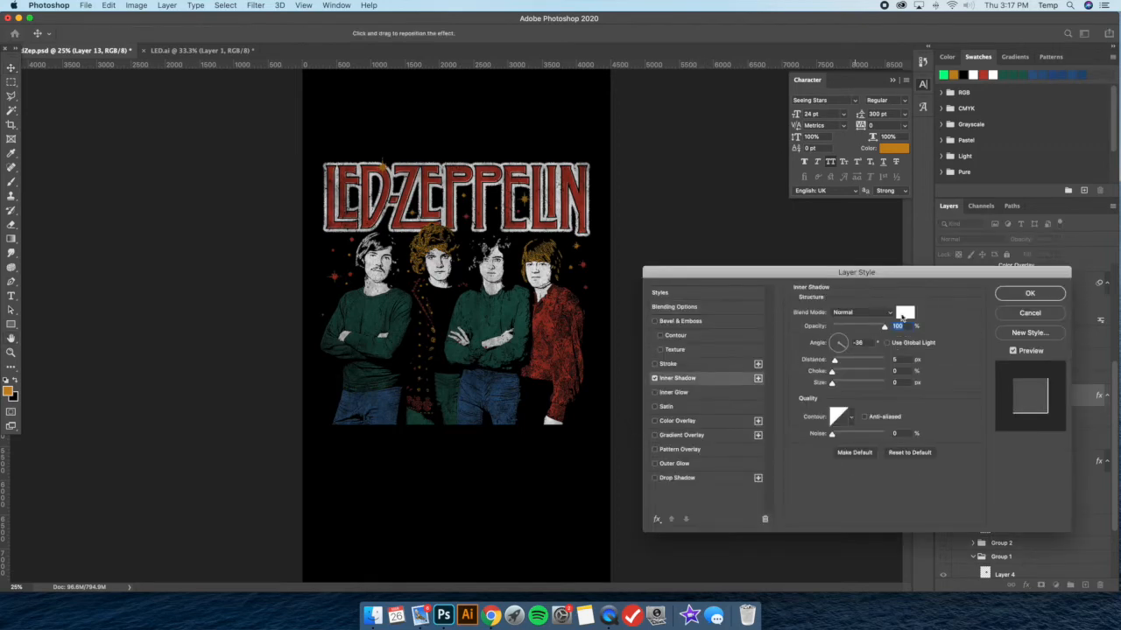
{"action": "left_click", "coordinate": [903, 317]}
{"action": "left_click", "coordinate": [506, 111]}
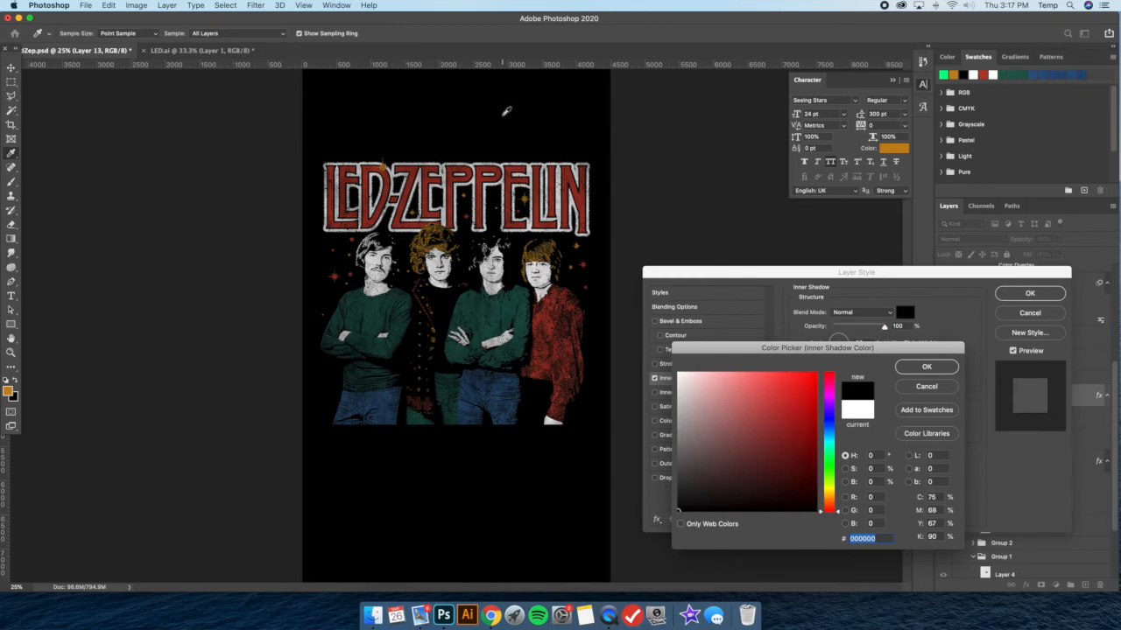
{"action": "left_click", "coordinate": [935, 367]}
{"action": "left_click", "coordinate": [654, 379]}
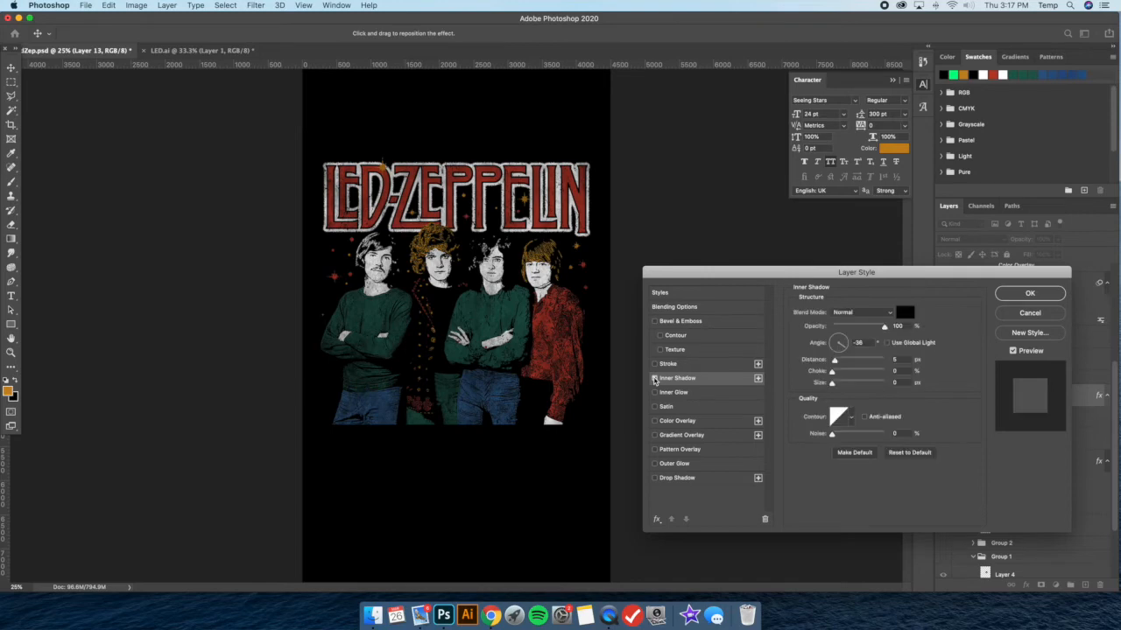
{"action": "left_click", "coordinate": [1028, 293]}
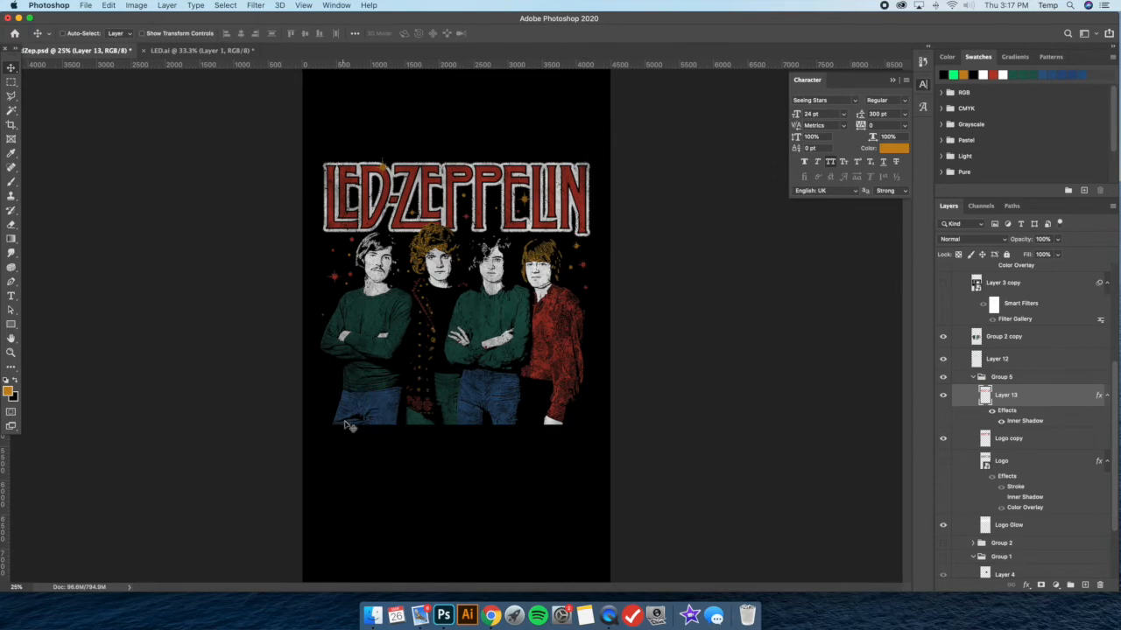
Briefly show the Led Zeppelin reference shirt on Layer 1 to compare it with the design
{"action": "scroll", "coordinate": [1037, 381], "scroll_direction": "up", "scroll_amount": 5}
{"action": "left_click", "coordinate": [944, 277]}
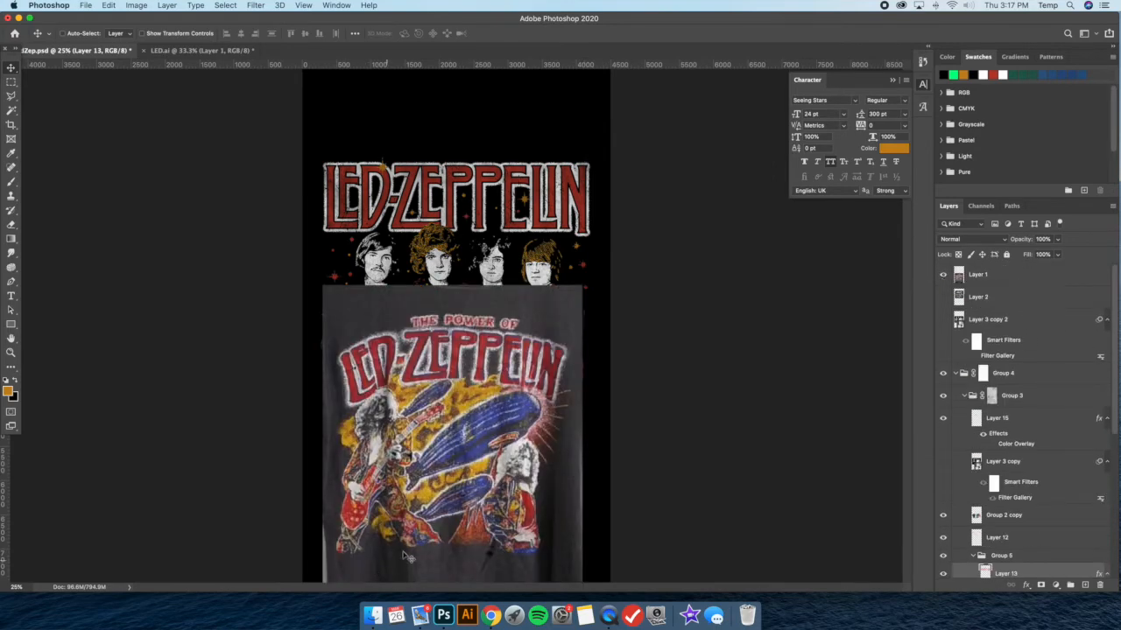
{"action": "left_click", "coordinate": [943, 274]}
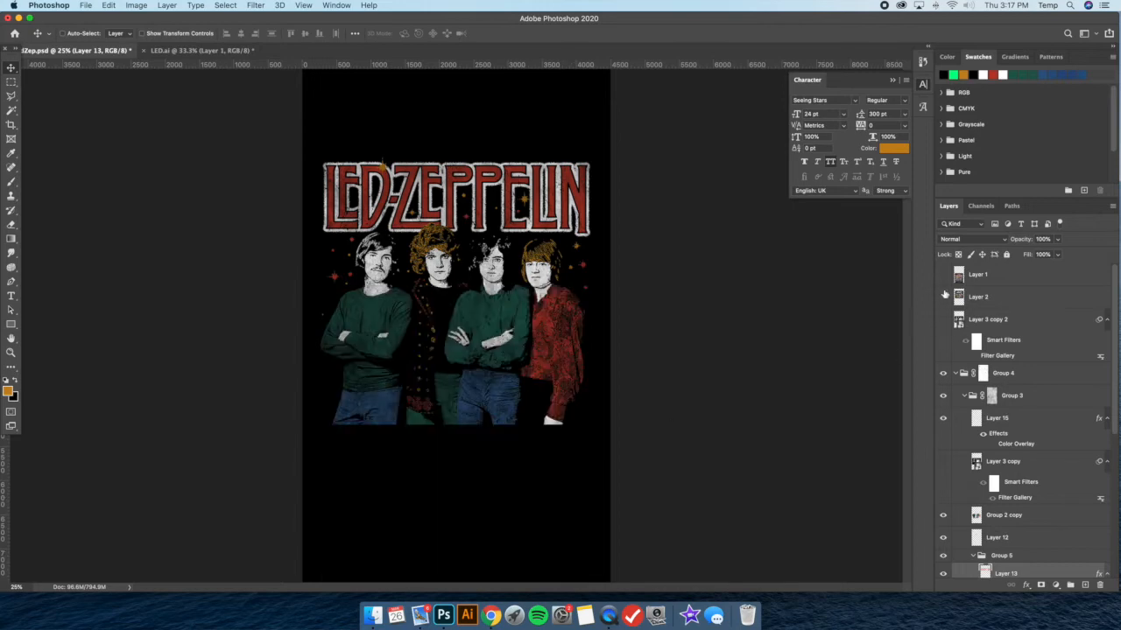
Briefly show the Boston tour reference shirt on Layer 2 and hide it again
{"action": "left_click", "coordinate": [943, 297]}
{"action": "left_click", "coordinate": [981, 297]}
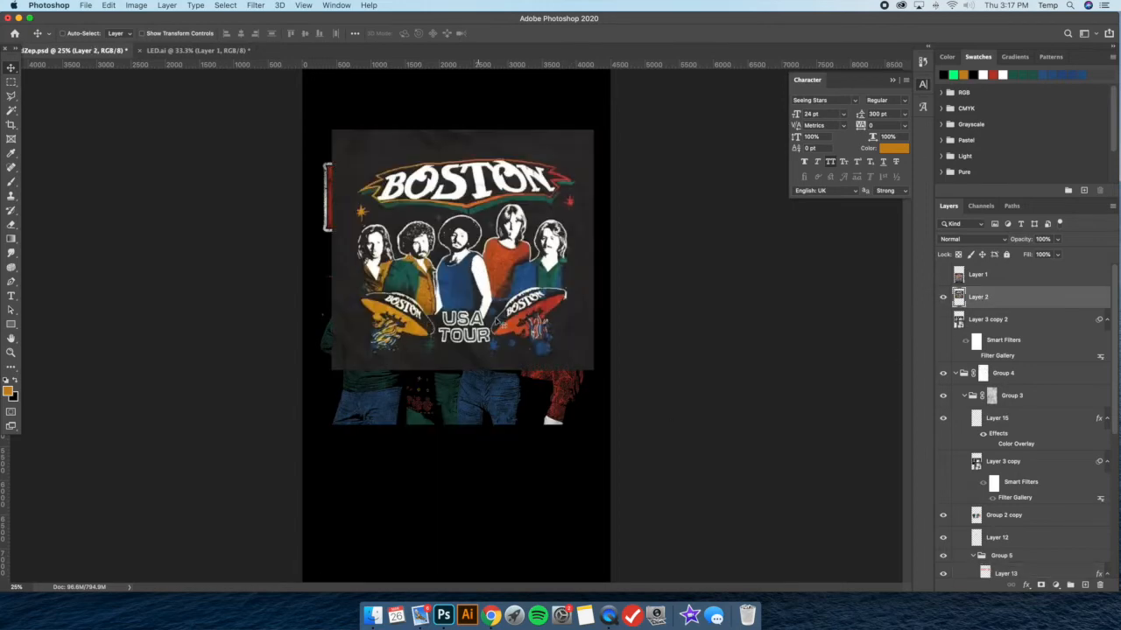
{"action": "left_click", "coordinate": [943, 296]}
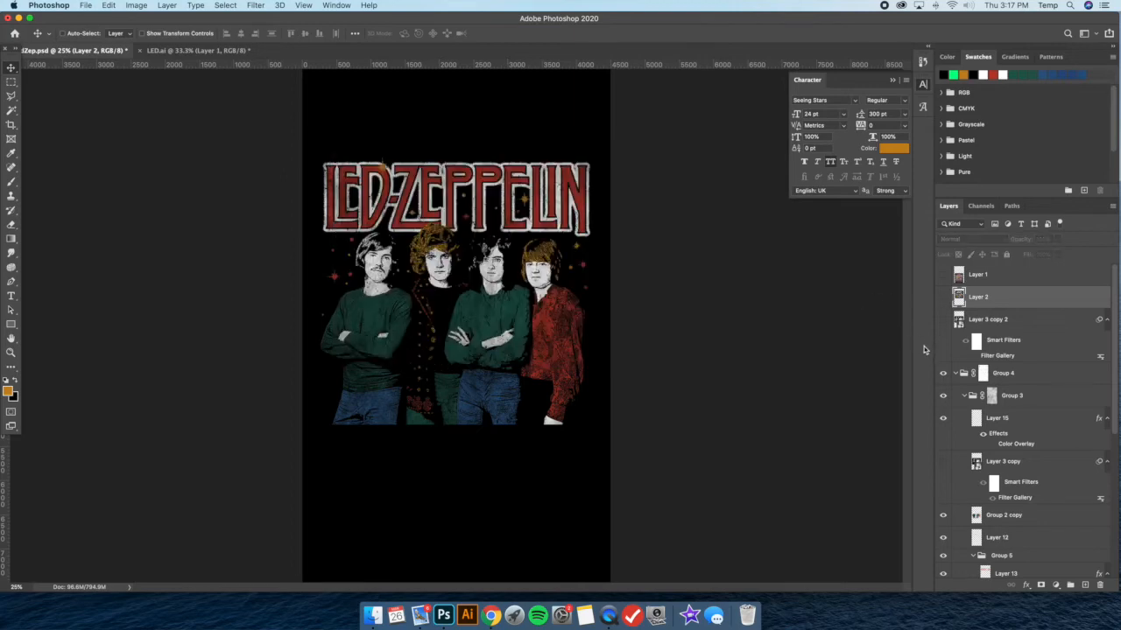
Clear Layer 15's stray stars from a rectangular area over the third man's forearms and waist, and deselect
{"action": "key", "text": "m"}
{"action": "left_click", "coordinate": [1019, 421]}
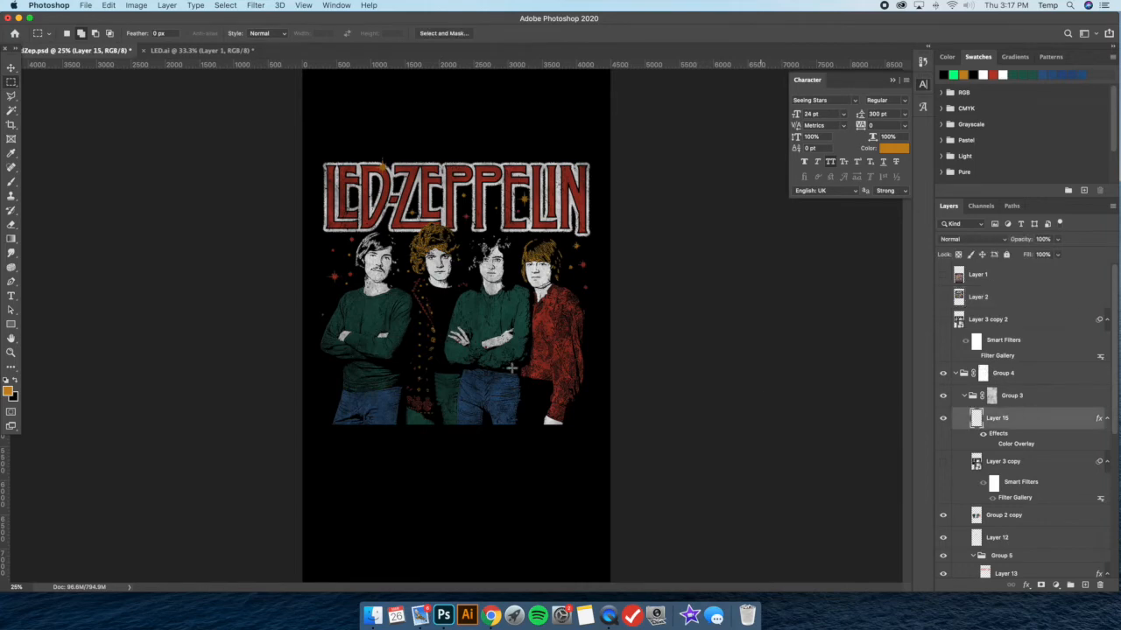
{"action": "left_click_drag", "start_coordinate": [476, 334], "coordinate": [524, 375]}
{"action": "right_click", "coordinate": [528, 282]}
{"action": "left_click", "coordinate": [544, 286]}
{"action": "left_click", "coordinate": [12, 69]}
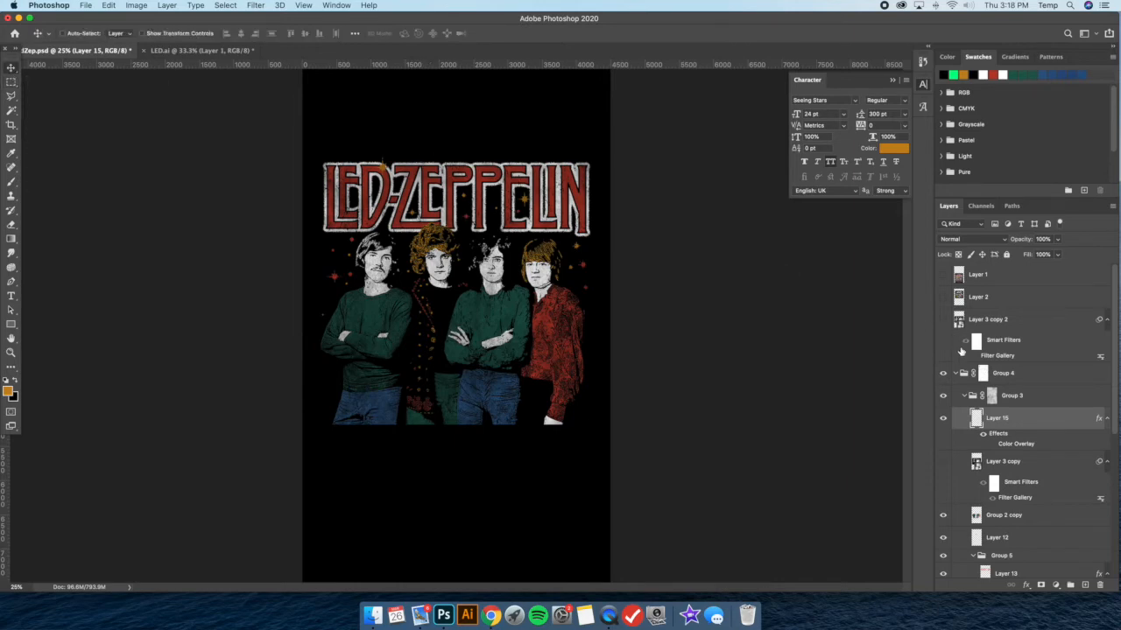
Group all the artwork inside Group 3, from Layer 15 down to Layer 3, and duplicate the new group
{"action": "left_click", "coordinate": [962, 374]}
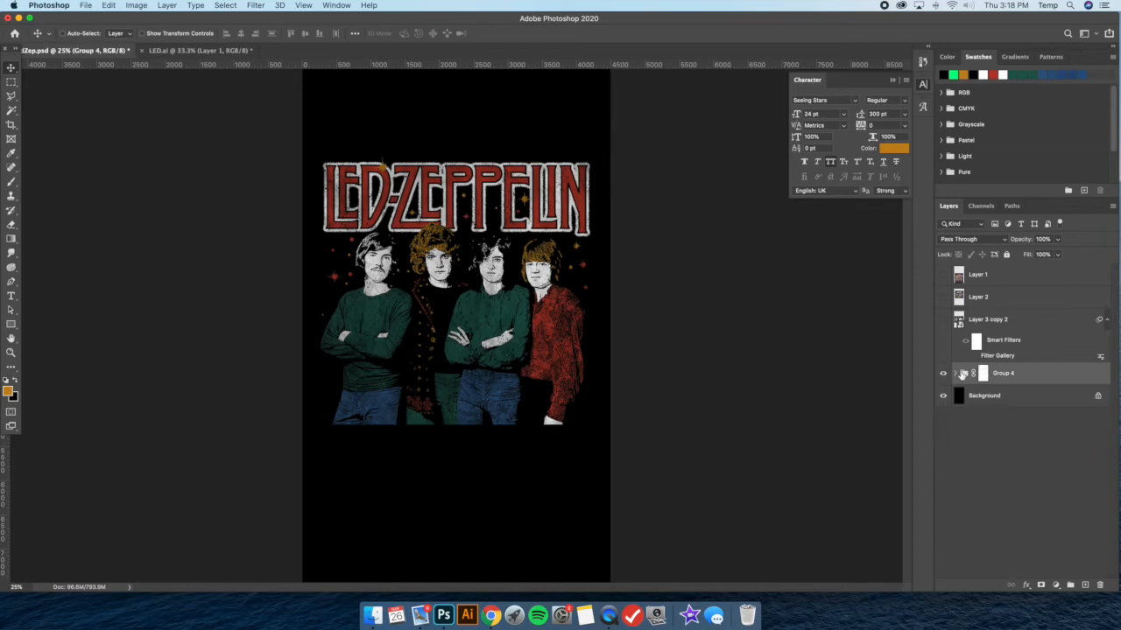
{"action": "left_click", "coordinate": [960, 373]}
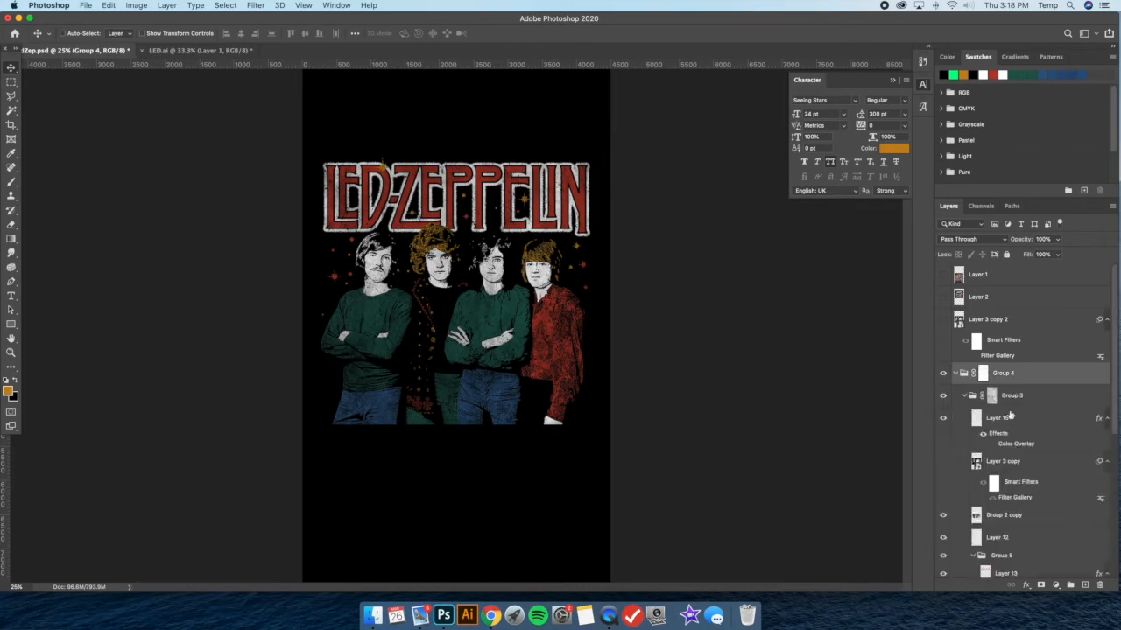
{"action": "scroll", "coordinate": [1033, 420], "scroll_direction": "down", "scroll_amount": 3}
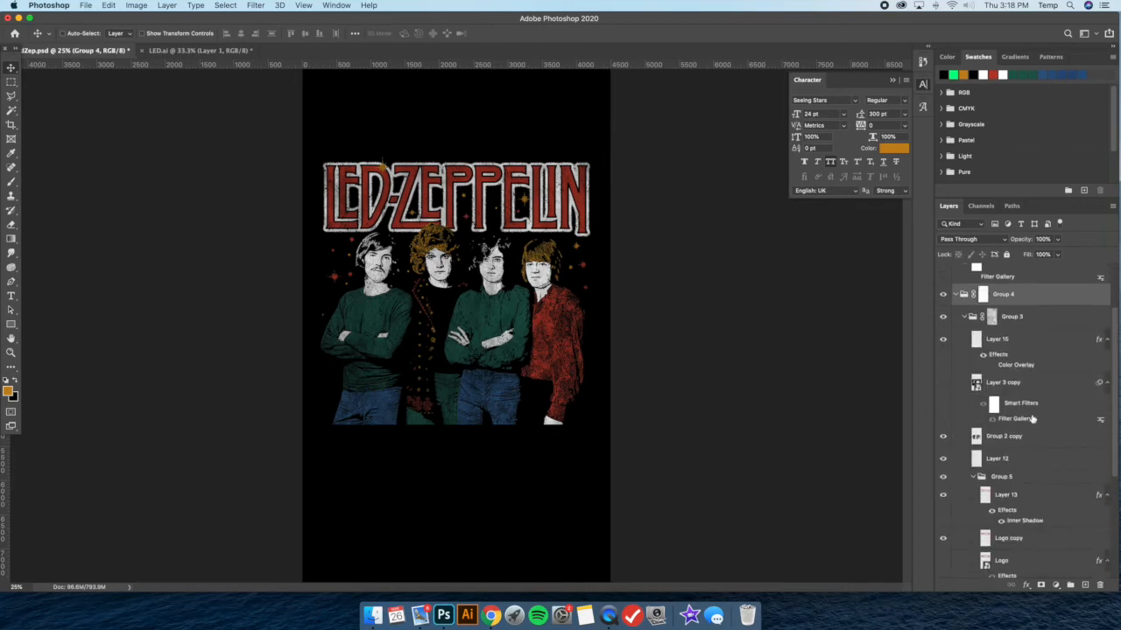
{"action": "left_click", "coordinate": [1021, 343]}
{"action": "scroll", "coordinate": [1030, 419], "scroll_direction": "down", "scroll_amount": 7}
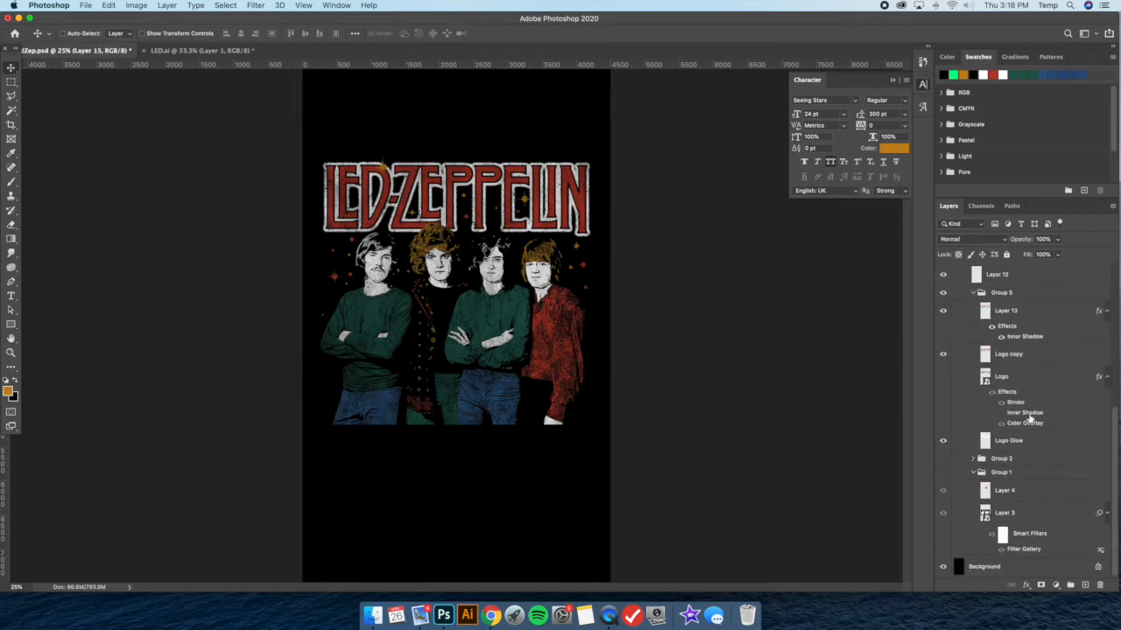
{"action": "left_click", "coordinate": [1023, 521], "text": "shift"}
{"action": "key", "text": "super+g"}
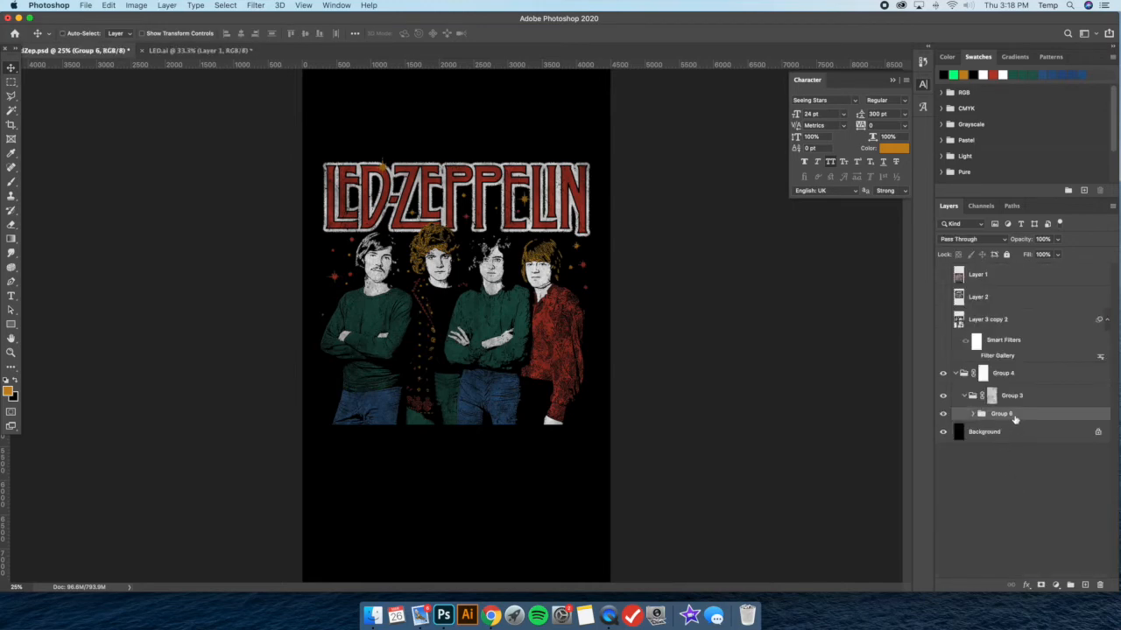
{"action": "key", "text": "super+j"}
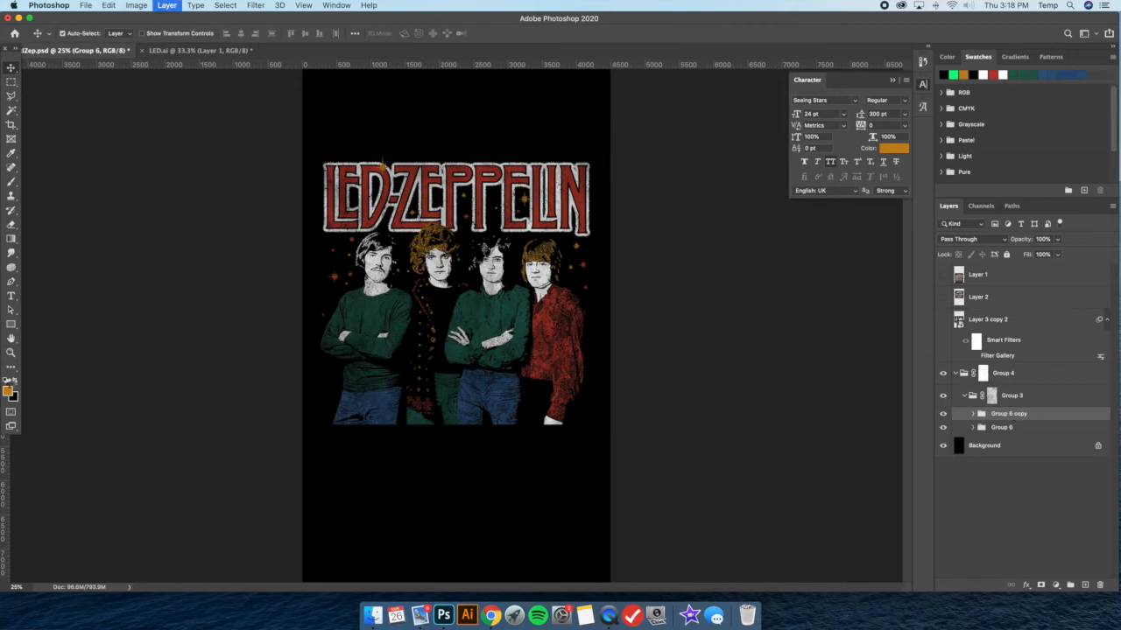
Add a linear black-to-transparent Gradient Overlay at a 90° angle to Group 6 copy
{"action": "left_click", "coordinate": [14, 381]}
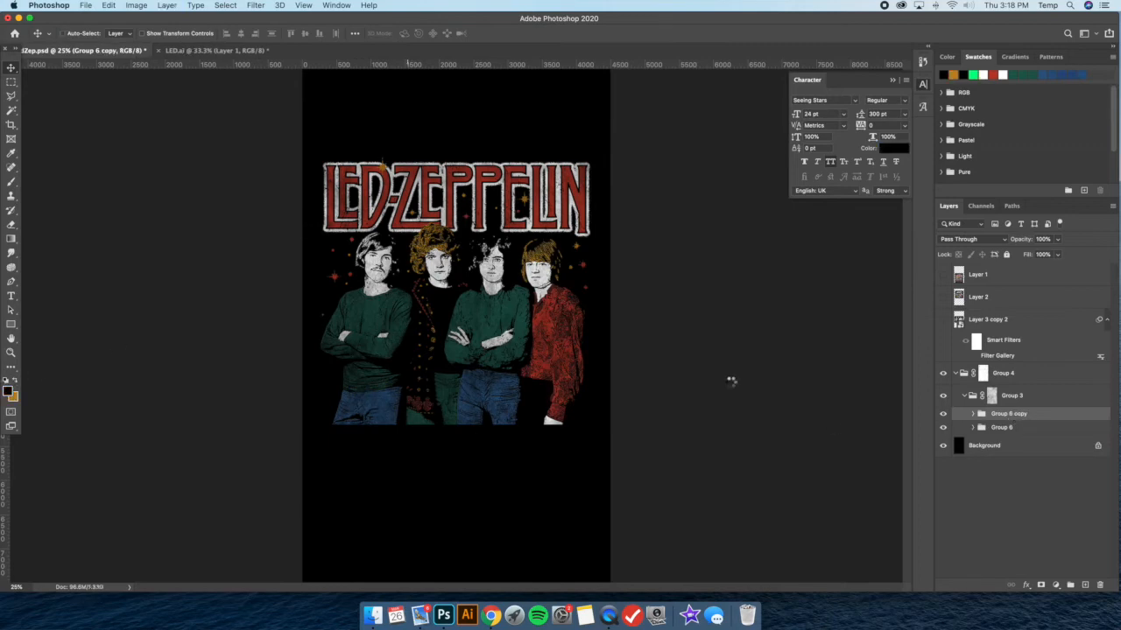
{"action": "double_click", "coordinate": [1040, 417]}
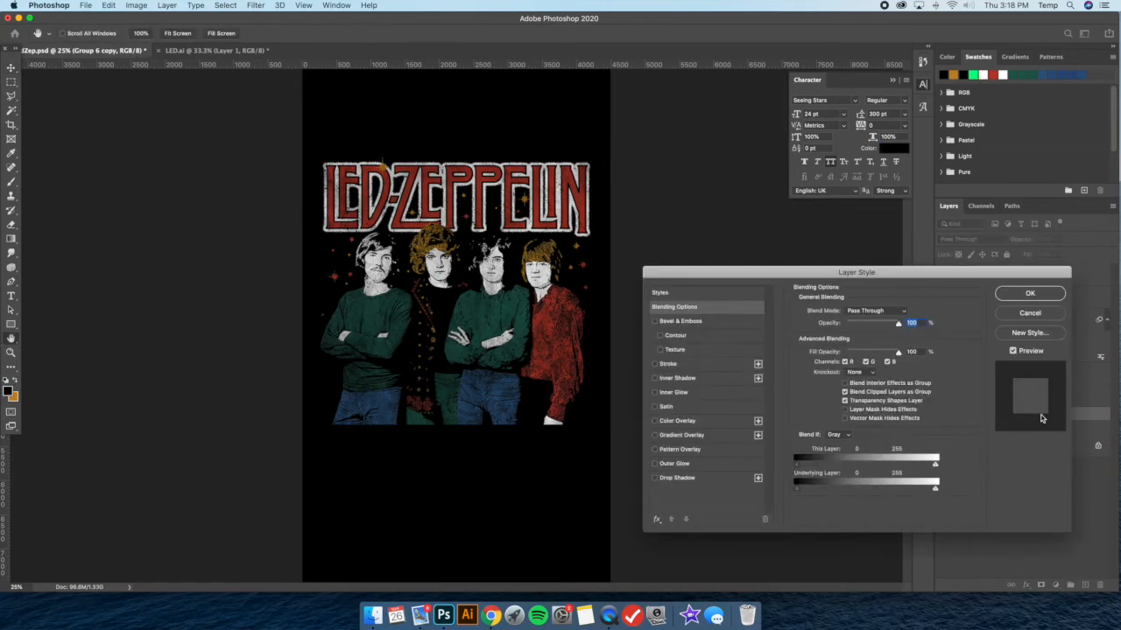
{"action": "left_click", "coordinate": [691, 435]}
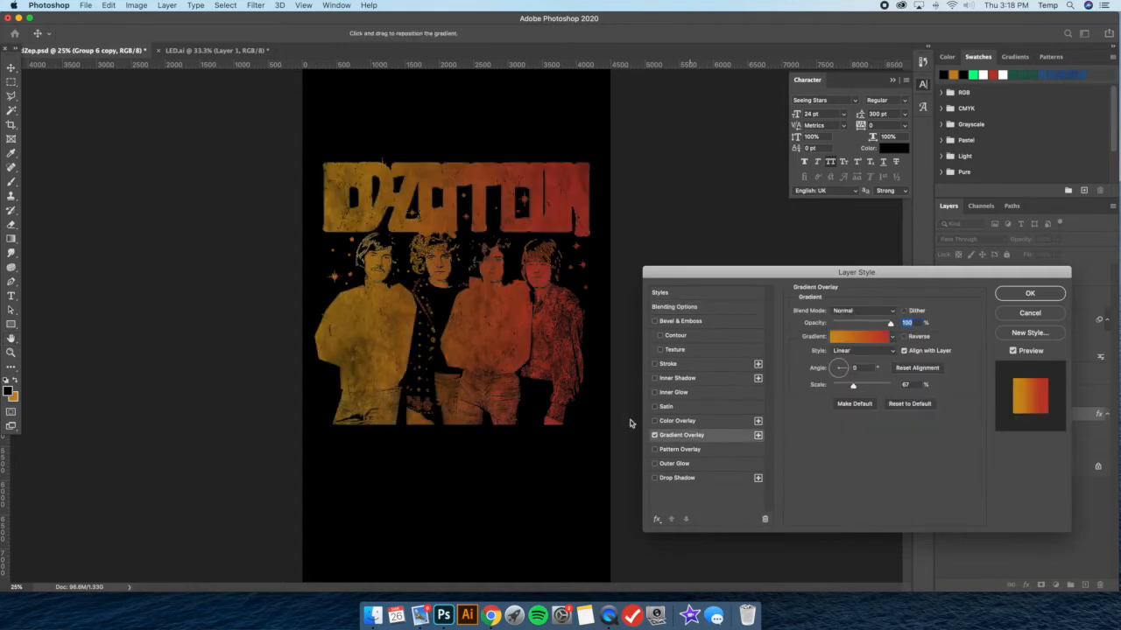
{"action": "left_click", "coordinate": [893, 338]}
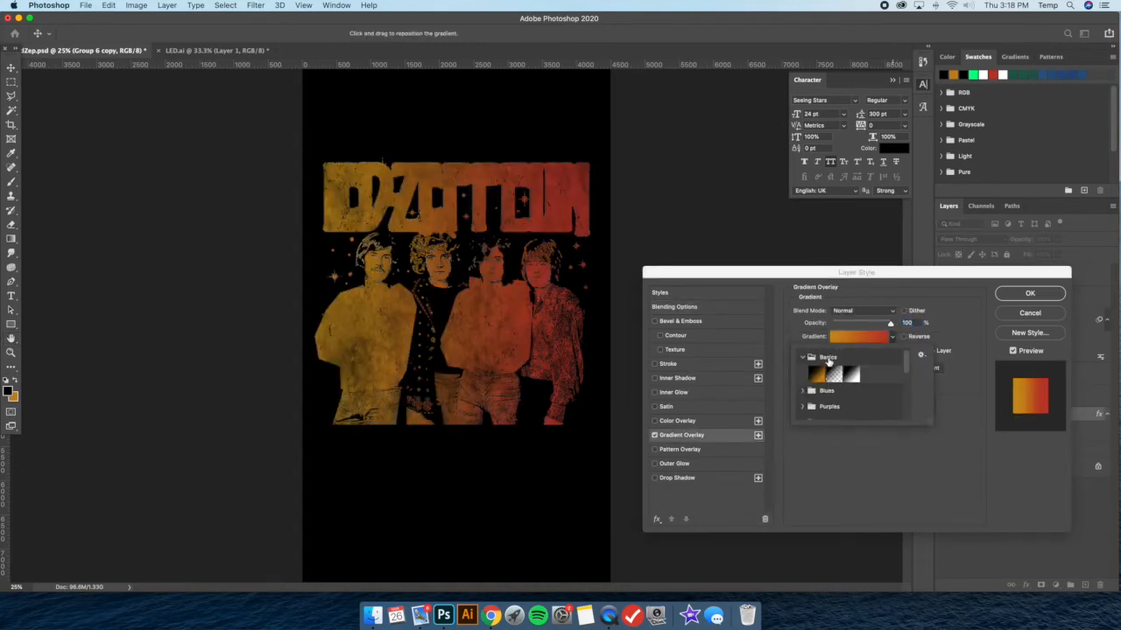
{"action": "left_click", "coordinate": [837, 376]}
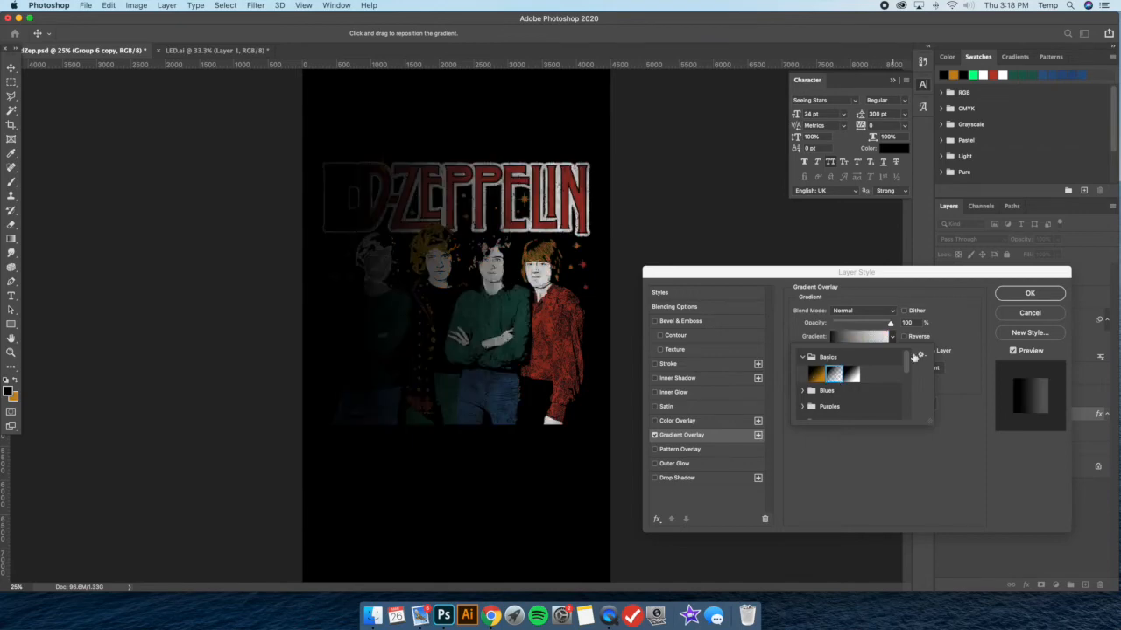
{"action": "left_click", "coordinate": [958, 320]}
{"action": "key", "text": "Tab"}
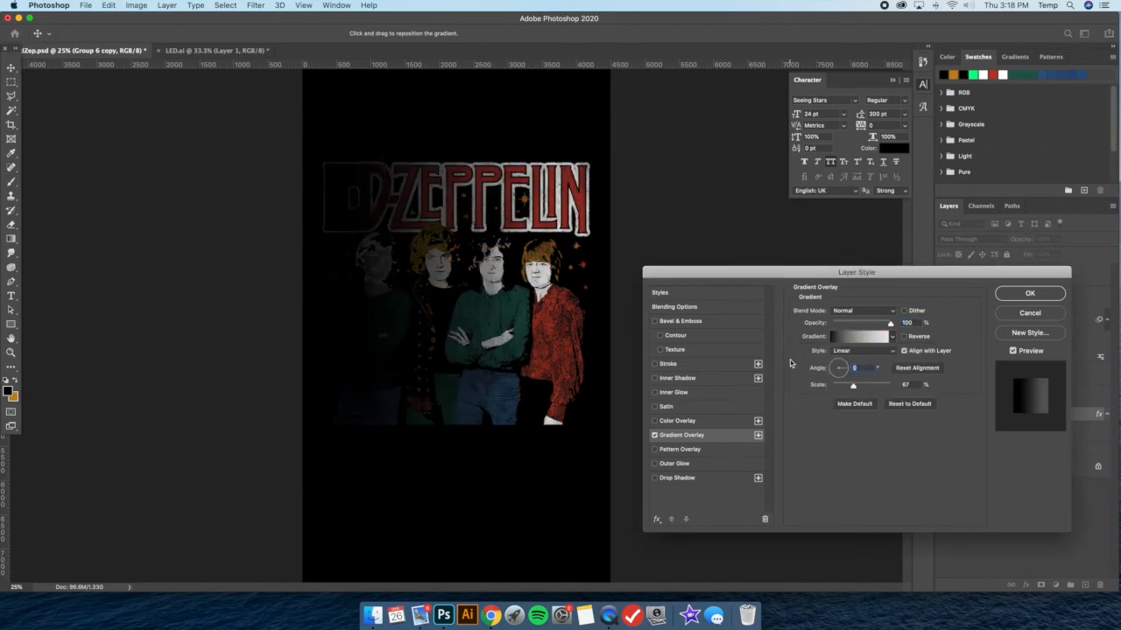
{"action": "type", "text": "90"}
Reduce the gradient's scale to 10%, position its fade over the men's legs and apply the overlay
{"action": "left_click_drag", "start_coordinate": [851, 388], "coordinate": [833, 386]}
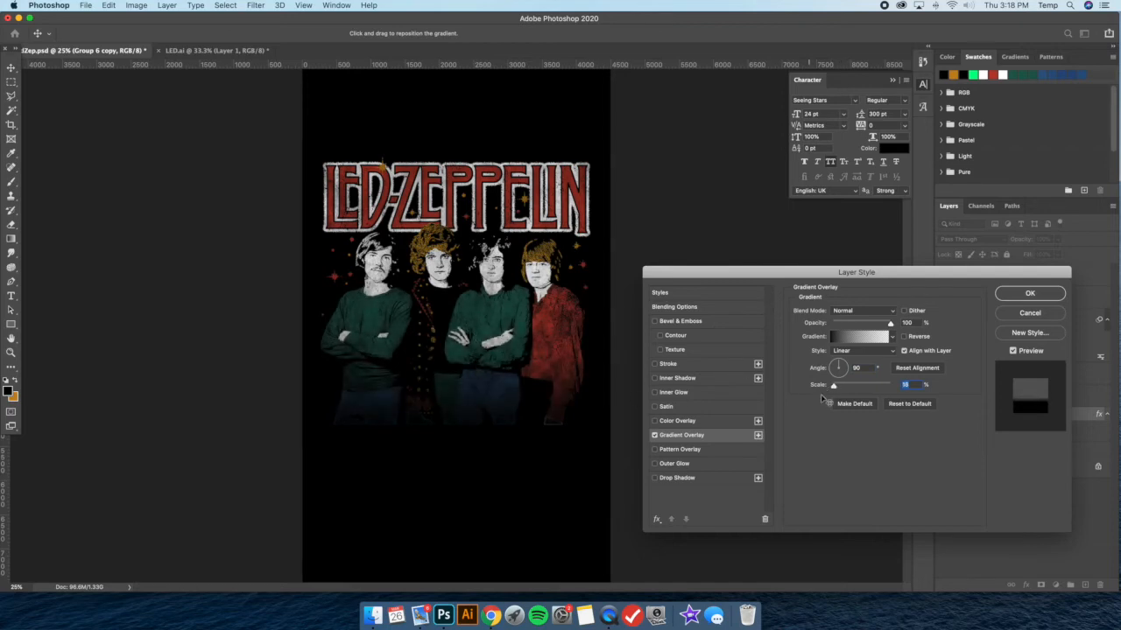
{"action": "mouse_move", "coordinate": [459, 372]}
{"action": "left_mouse_down"}
{"action": "mouse_move", "coordinate": [456, 362]}
{"action": "mouse_move", "coordinate": [455, 387]}
{"action": "left_mouse_up"}
{"action": "left_click", "coordinate": [920, 325]}
{"action": "mouse_move", "coordinate": [466, 380]}
{"action": "left_mouse_down"}
{"action": "mouse_move", "coordinate": [469, 400]}
{"action": "mouse_move", "coordinate": [469, 389]}
{"action": "left_mouse_up"}
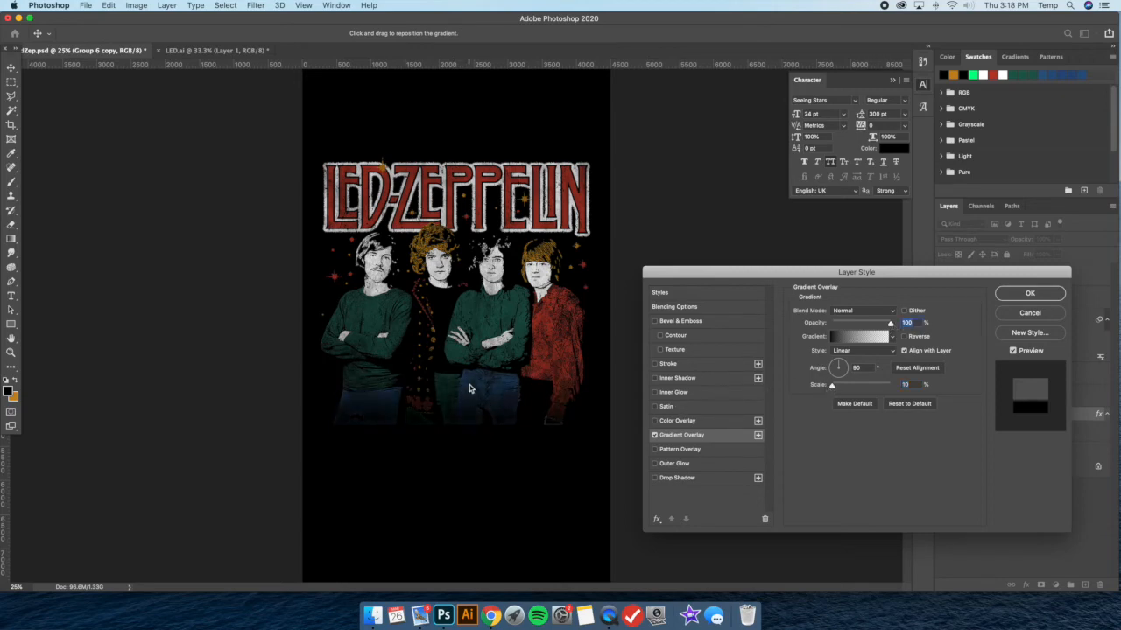
{"action": "left_click", "coordinate": [1023, 296]}
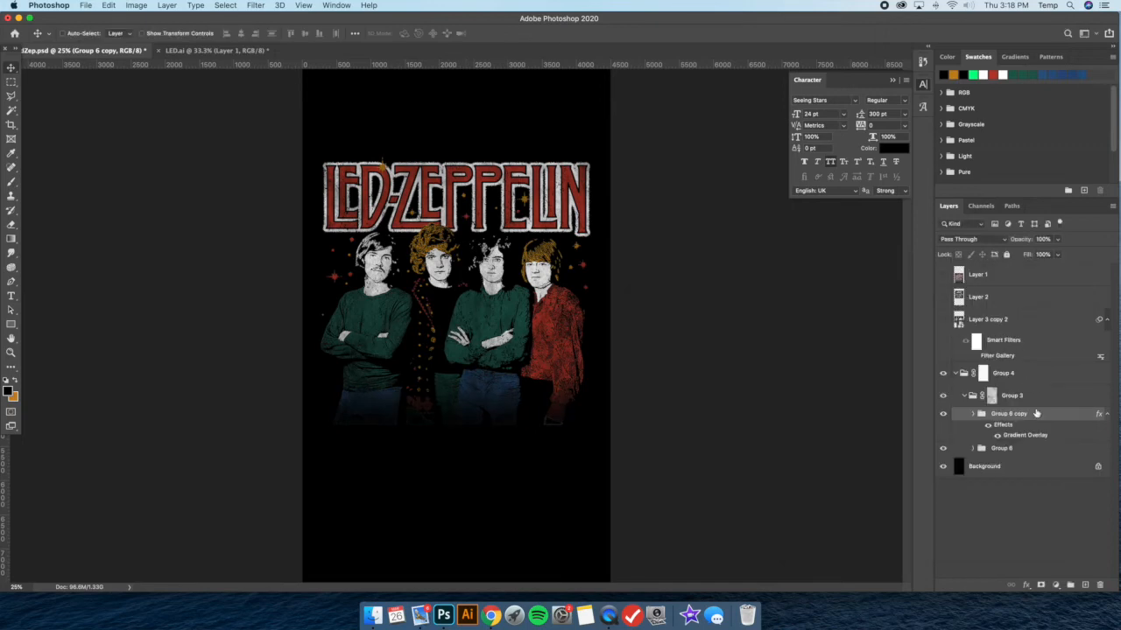
Hide the original Group 6 and set the Fill Opacity of Group 6 copy to 0%
{"action": "left_click", "coordinate": [944, 414]}
{"action": "left_click", "coordinate": [944, 413]}
{"action": "left_click", "coordinate": [944, 413]}
{"action": "left_click", "coordinate": [944, 413]}
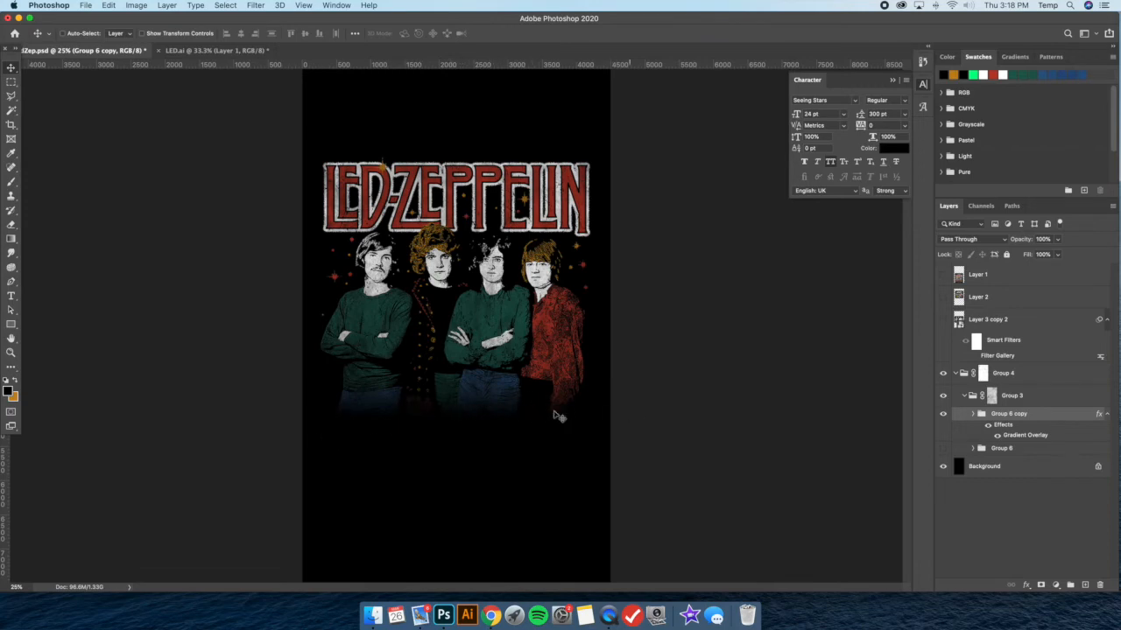
{"action": "double_click", "coordinate": [1049, 415]}
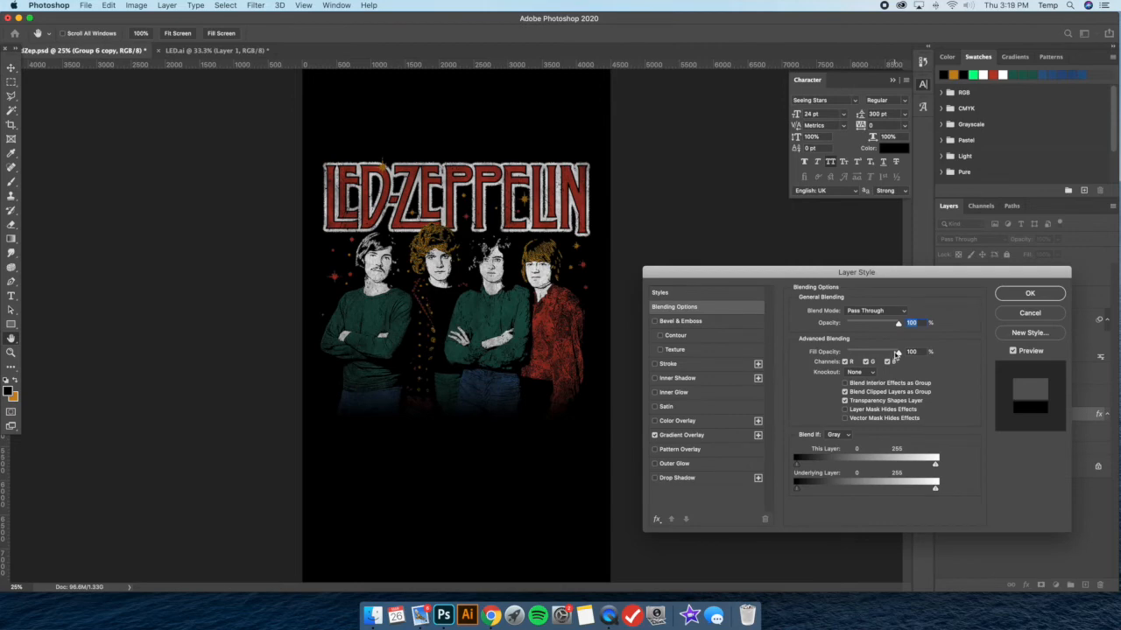
{"action": "left_click_drag", "start_coordinate": [896, 355], "coordinate": [820, 355]}
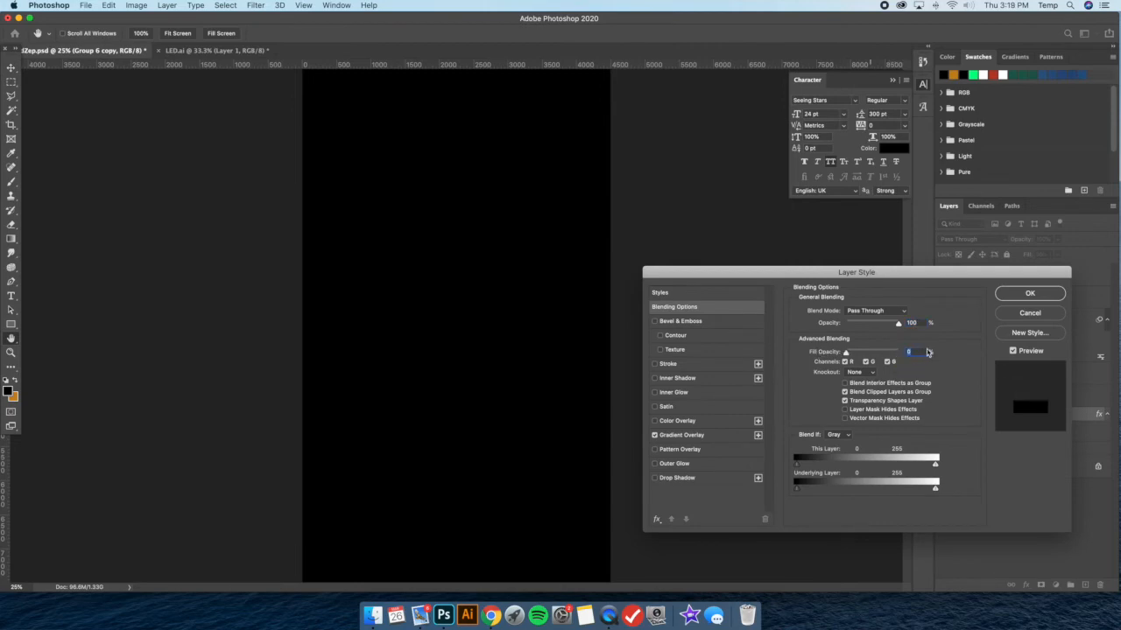
{"action": "left_click", "coordinate": [1029, 294]}
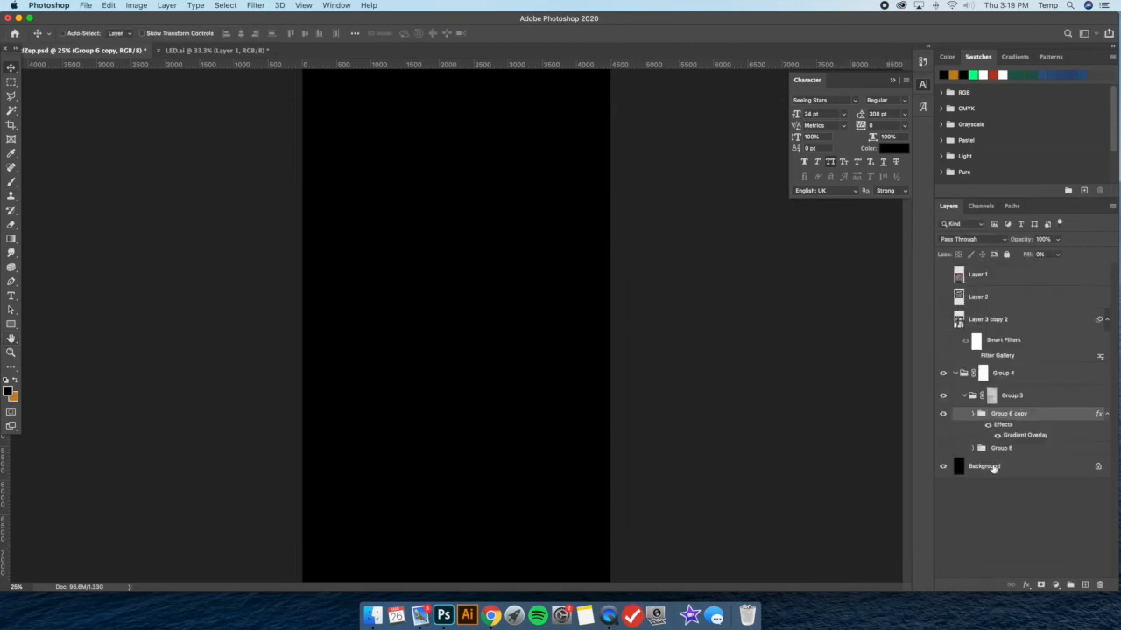
Duplicate the Background layer, place the copy between Group 6 copy and Group 6, and invert it to white
{"action": "left_click", "coordinate": [993, 468]}
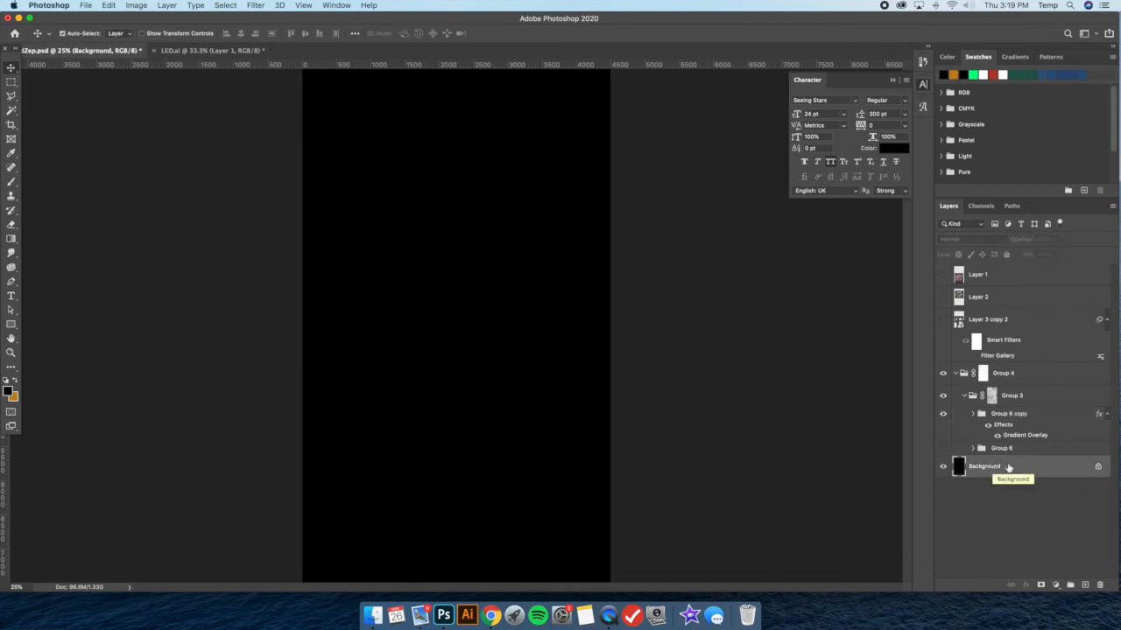
{"action": "key", "text": "super+j"}
{"action": "left_click_drag", "start_coordinate": [1031, 466], "coordinate": [1030, 444]}
{"action": "key", "text": "super+i"}
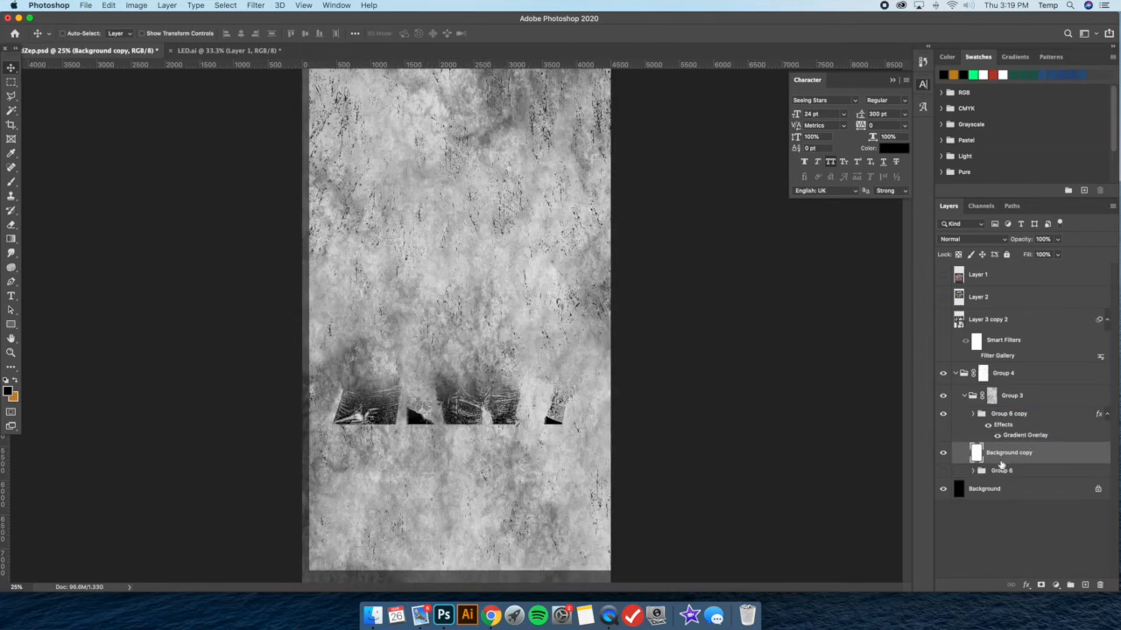
Toggle the visibility of Background copy and Group 6 copy to compare the gradient against the white layer
{"action": "left_click", "coordinate": [944, 452]}
{"action": "left_click", "coordinate": [943, 453]}
{"action": "left_click", "coordinate": [955, 413]}
{"action": "left_click", "coordinate": [943, 414]}
{"action": "left_click", "coordinate": [943, 413]}
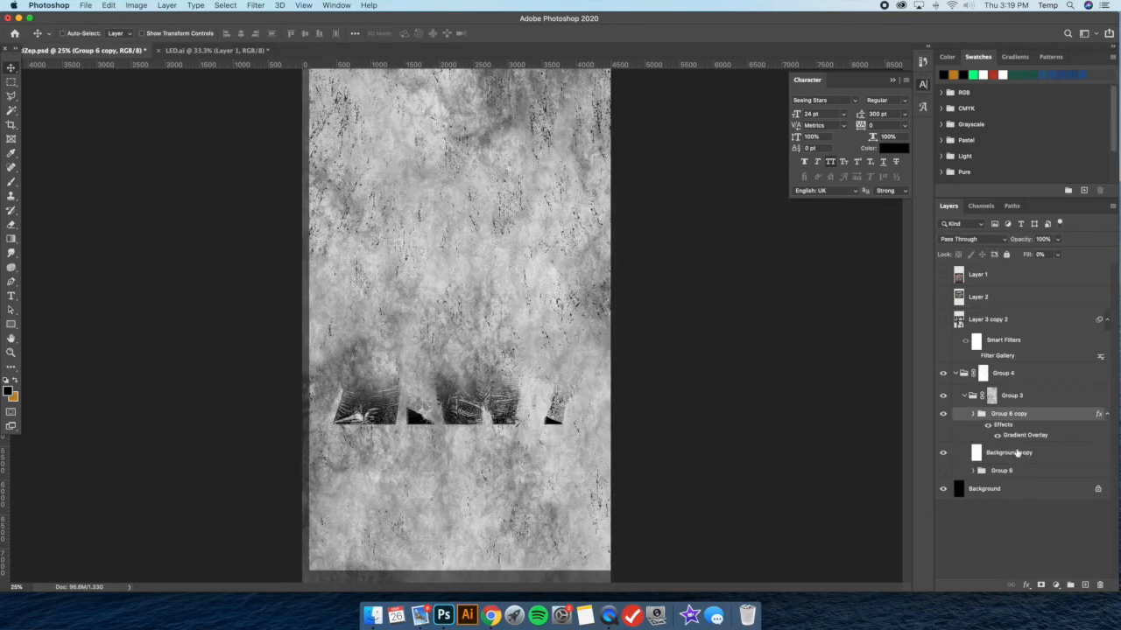
Merge Group 6 copy with Background copy, show Group 6 again and set the merged layer's blend mode to Multiply
{"action": "left_click", "coordinate": [1019, 455], "text": "shift"}
{"action": "right_click", "coordinate": [1039, 417]}
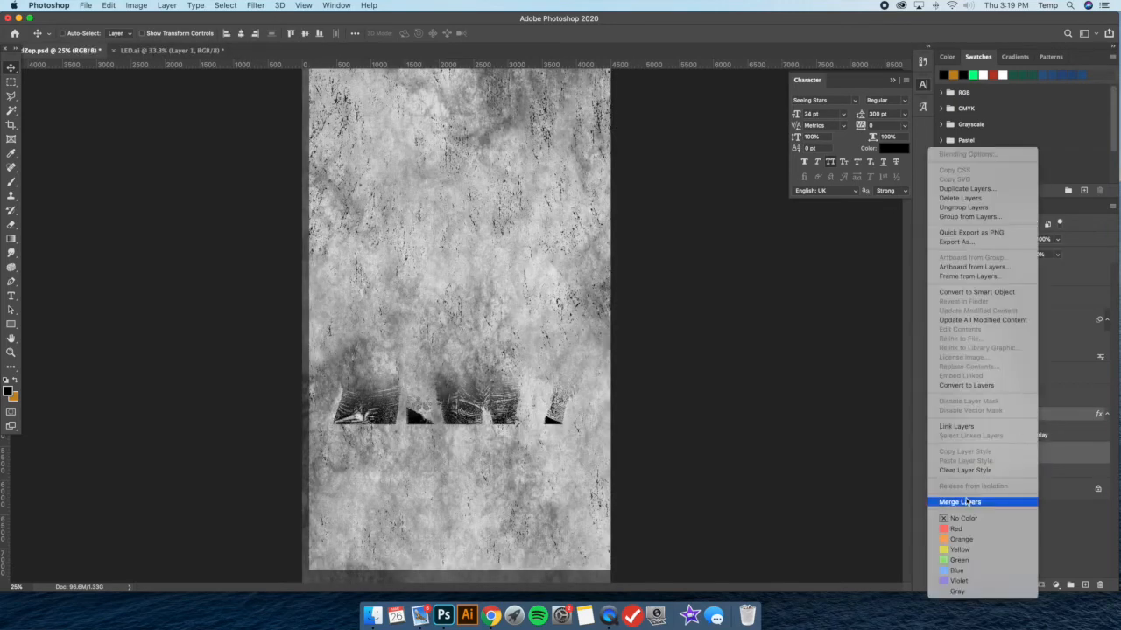
{"action": "left_click", "coordinate": [972, 504]}
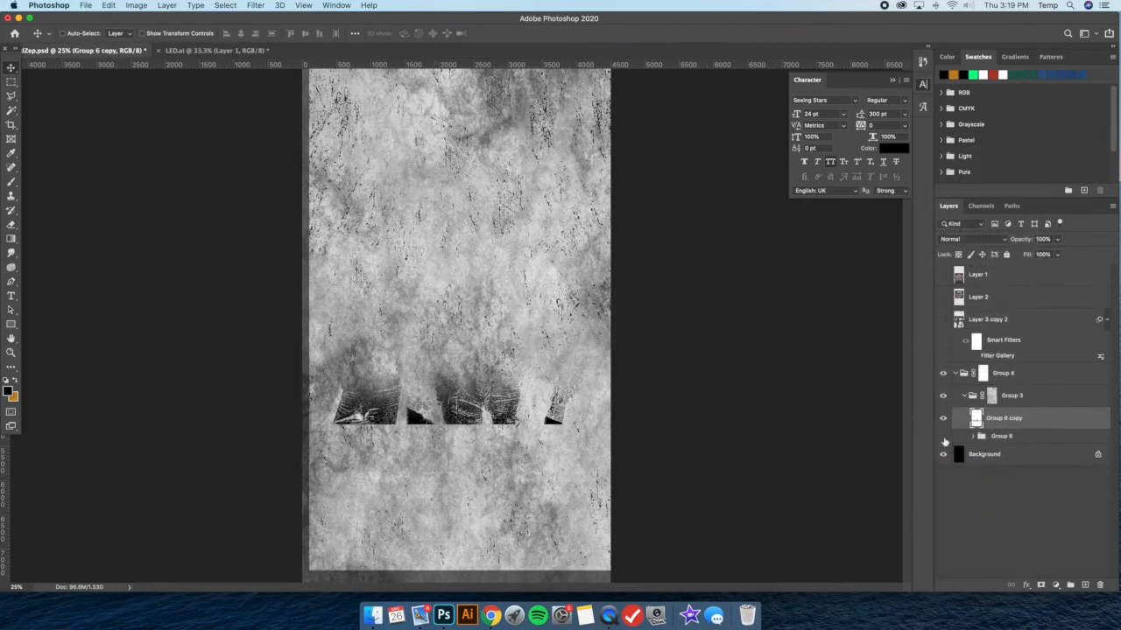
{"action": "left_click", "coordinate": [972, 239]}
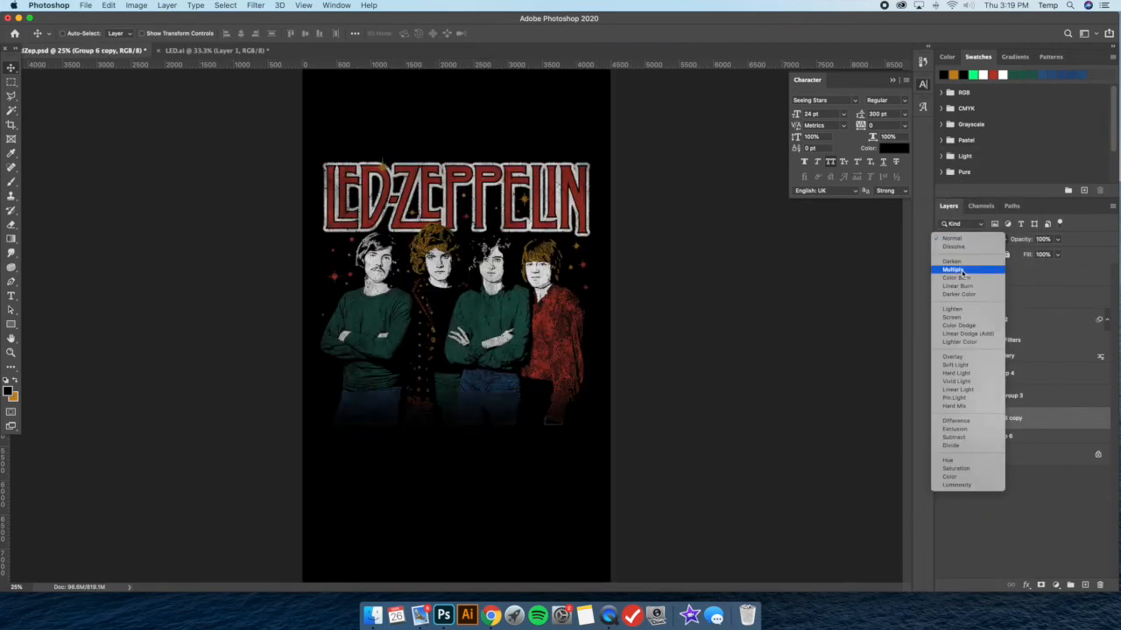
{"action": "left_click", "coordinate": [963, 264]}
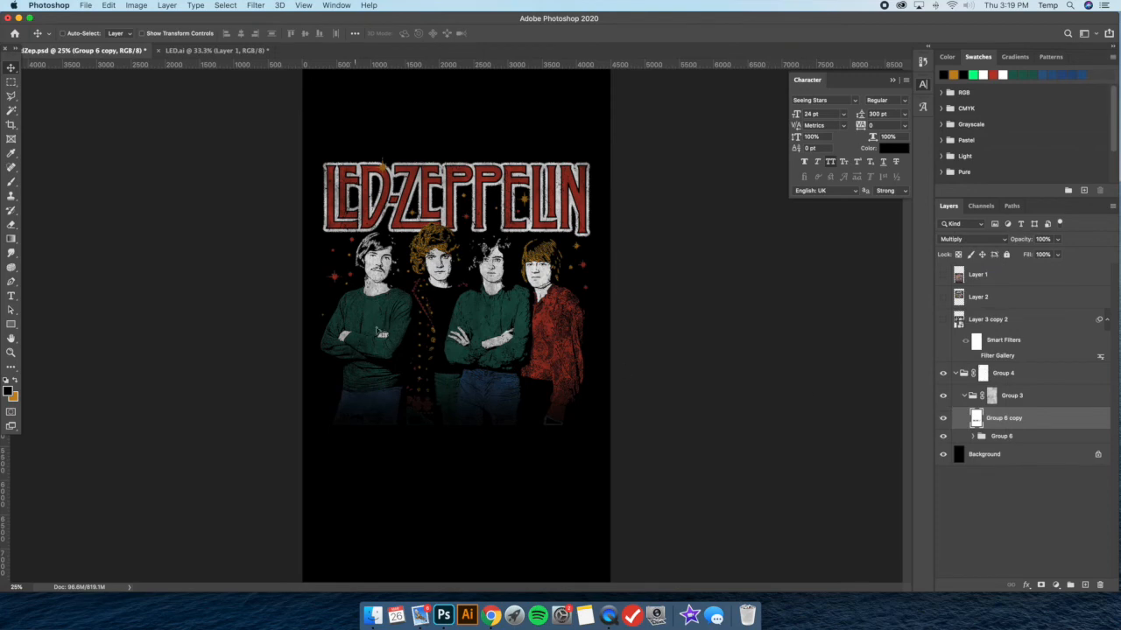
Examine the dark fade over the legs and the rest of the artwork up to the lettering at 50% zoom
{"action": "key", "text": "super+plus"}
{"action": "scroll", "coordinate": [408, 322], "scroll_direction": "down", "scroll_amount": 4}
{"action": "key", "text": "super+plus"}
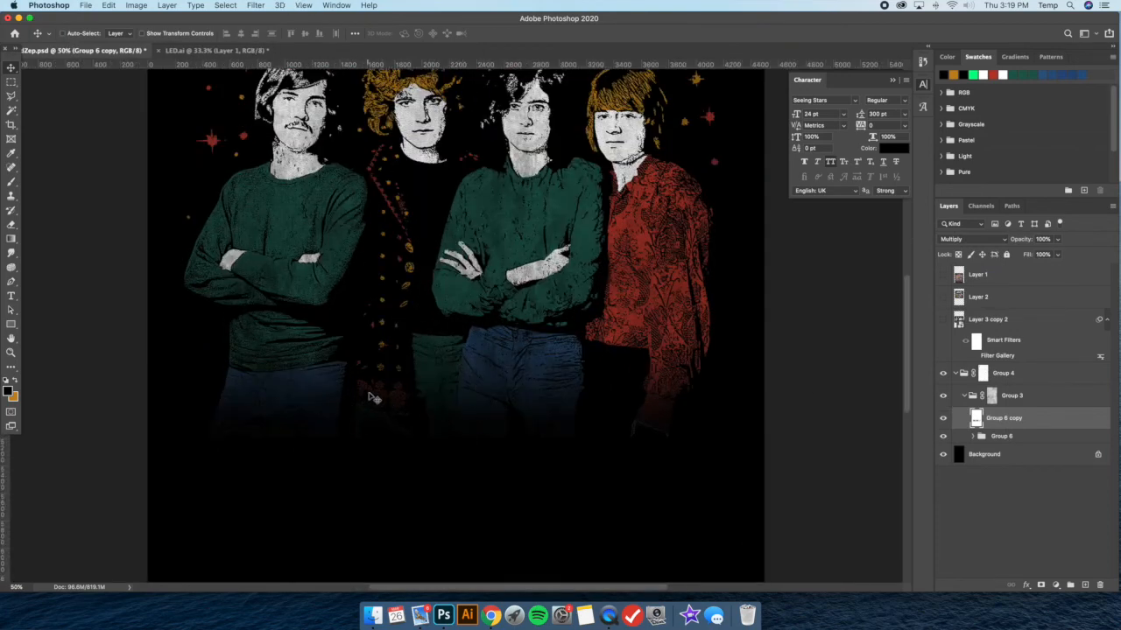
{"action": "scroll", "coordinate": [521, 400], "scroll_direction": "up", "scroll_amount": 5}
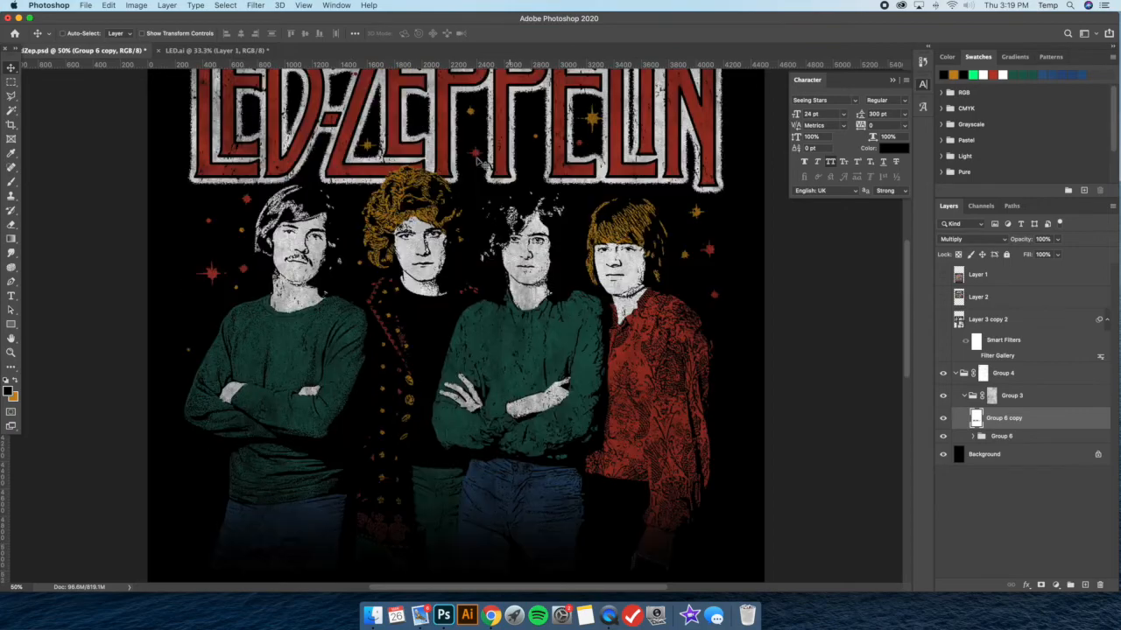
{"action": "scroll", "coordinate": [478, 142], "scroll_direction": "up", "scroll_amount": 2}
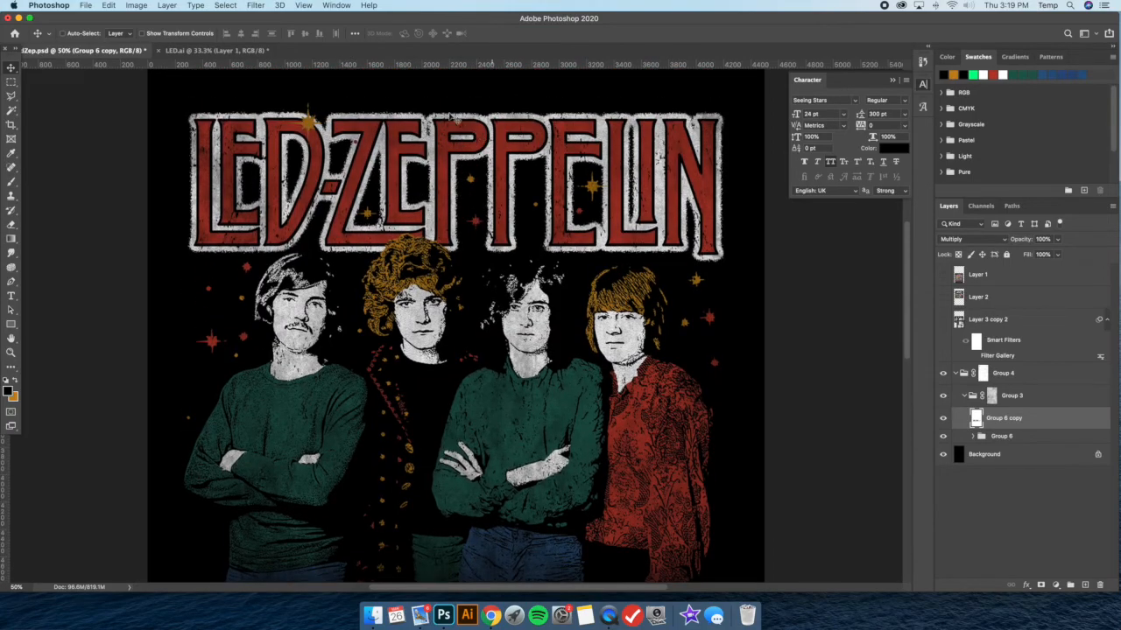
{"action": "scroll", "coordinate": [495, 192], "scroll_direction": "down", "scroll_amount": 5}
{"action": "scroll", "coordinate": [495, 193], "scroll_direction": "up", "scroll_amount": 2}
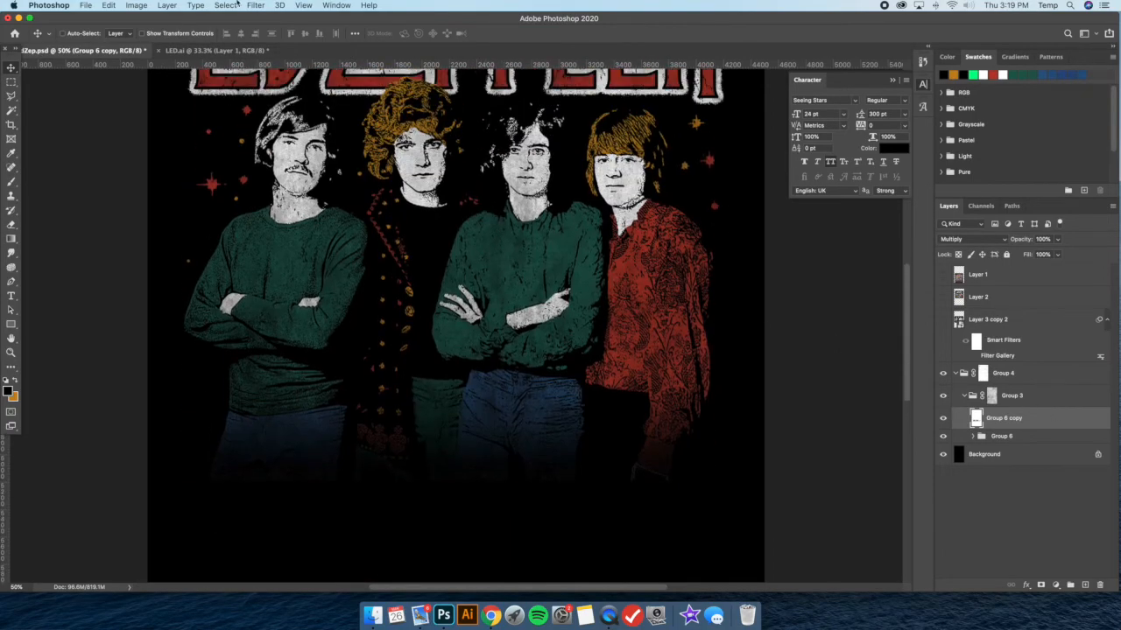
Add uniform monochromatic noise to the Group 6 copy layer and check the grain over the faded legs
{"action": "left_click", "coordinate": [255, 5]}
{"action": "mouse_move", "coordinate": [276, 166]}
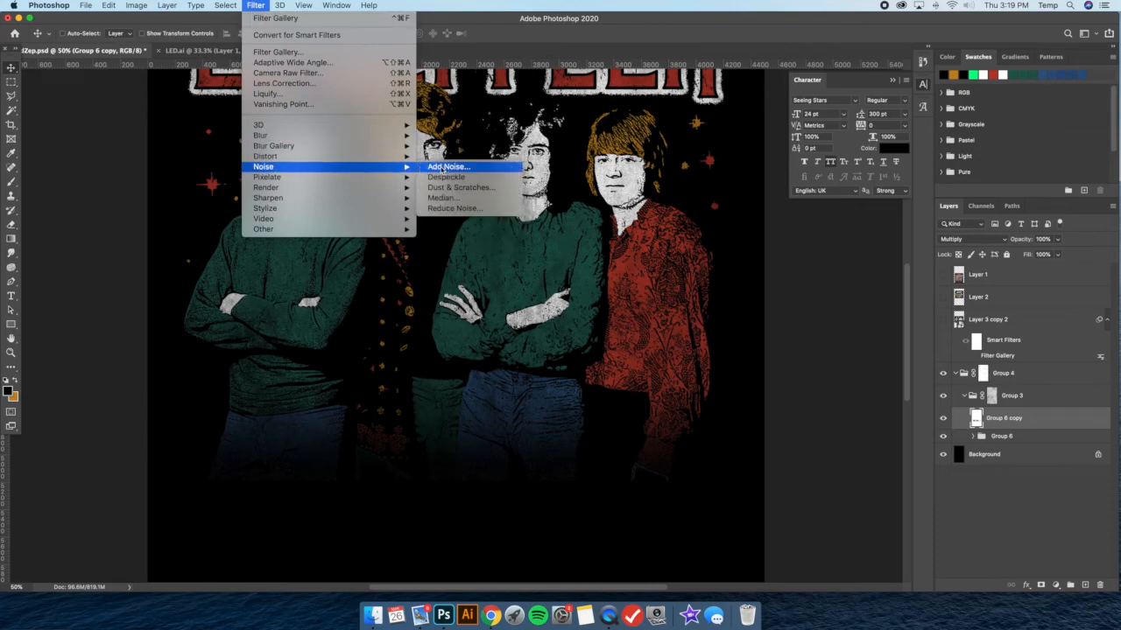
{"action": "left_click", "coordinate": [449, 168]}
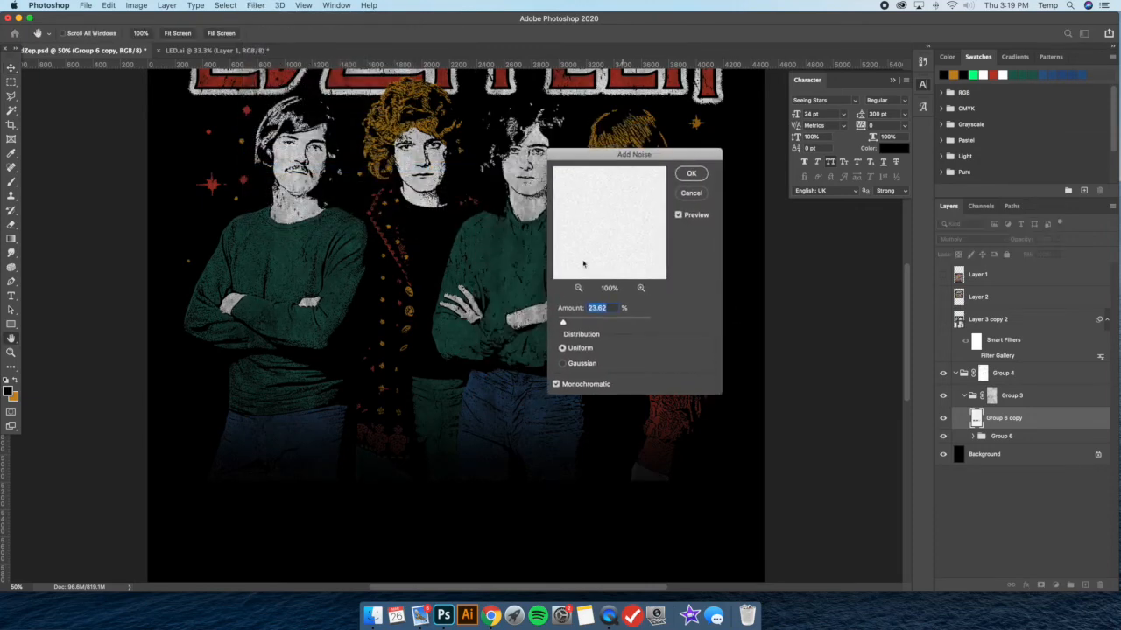
{"action": "left_click_drag", "start_coordinate": [563, 323], "coordinate": [565, 324]}
{"action": "key", "text": "Return"}
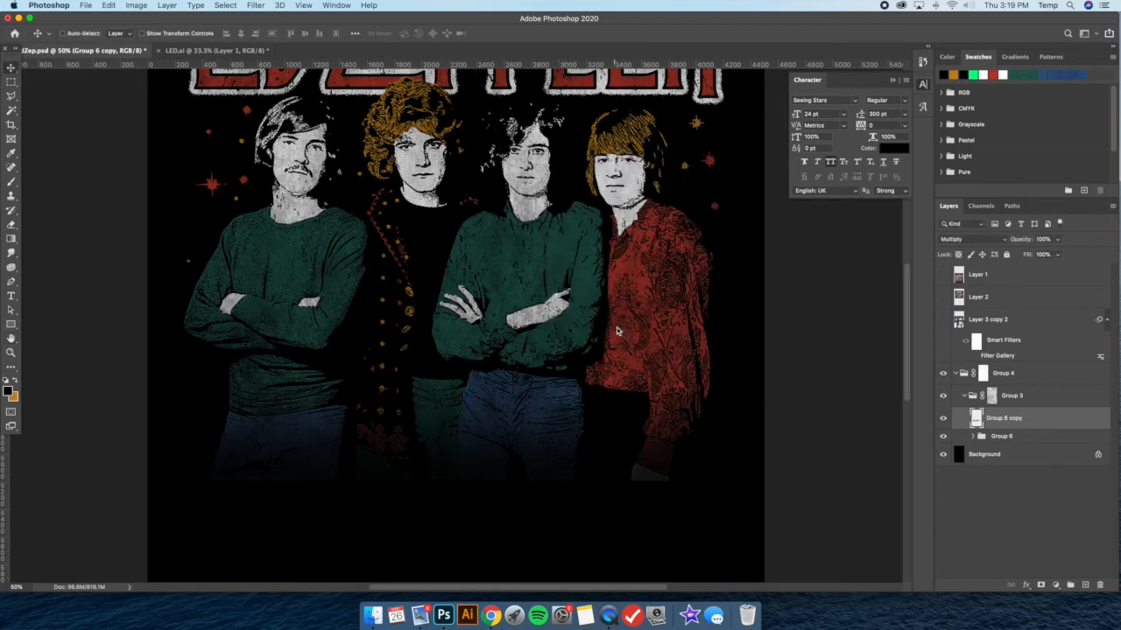
{"action": "key", "text": "super+plus"}
{"action": "scroll", "coordinate": [625, 373], "scroll_direction": "down", "scroll_amount": 5}
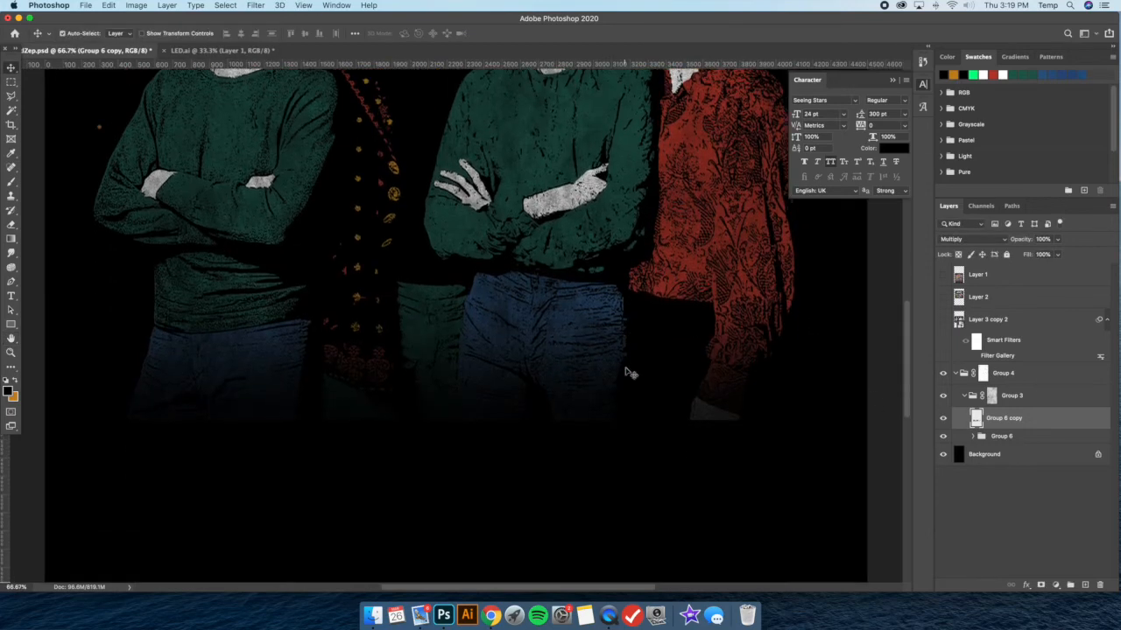
{"action": "key", "text": "super+plus"}
{"action": "key", "text": "super+minus"}
Set the blend mode of the Group 6 copy layer to Normal
{"action": "left_click", "coordinate": [965, 239]}
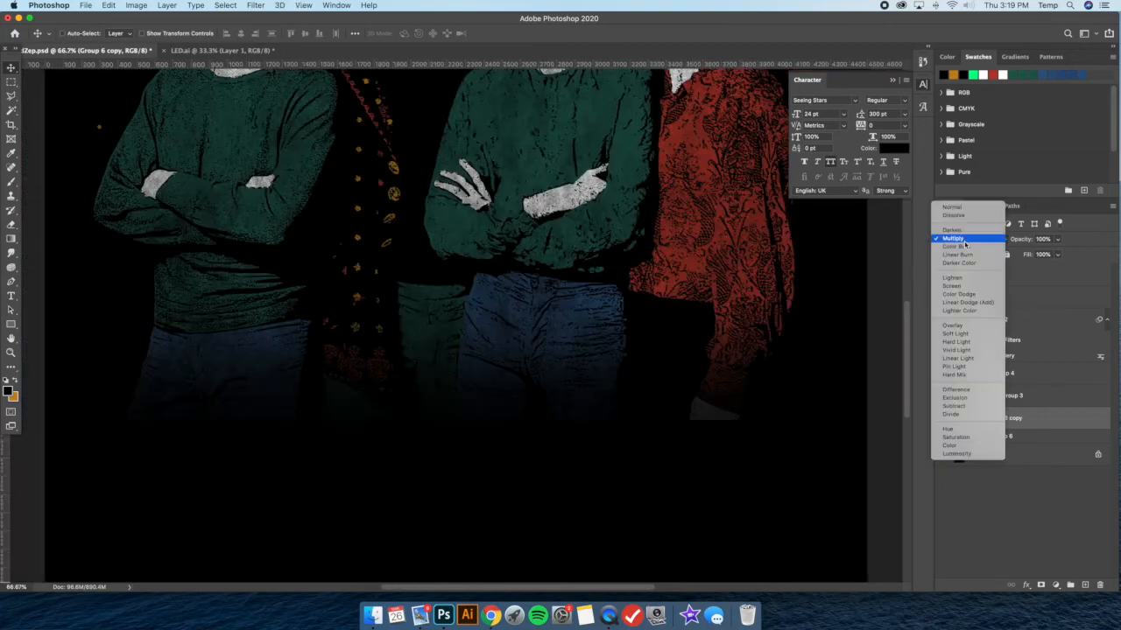
{"action": "left_click", "coordinate": [970, 212]}
{"action": "key", "text": "super+plus"}
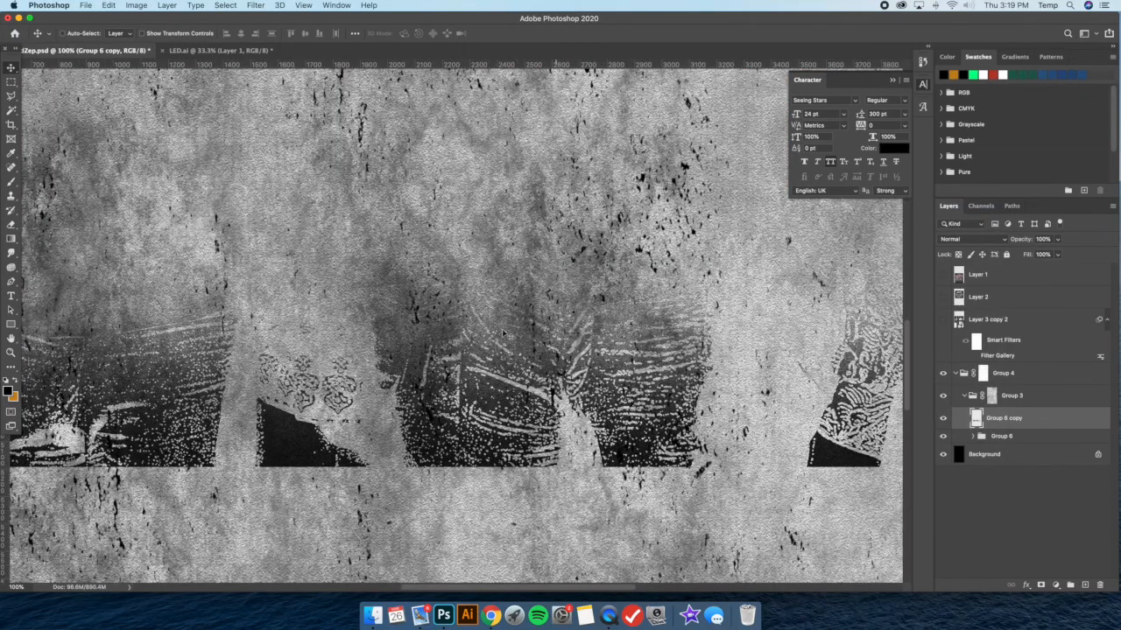
Apply a Gaussian Blur with a 0.9-pixel radius to the Group 6 copy layer
{"action": "left_click", "coordinate": [256, 5]}
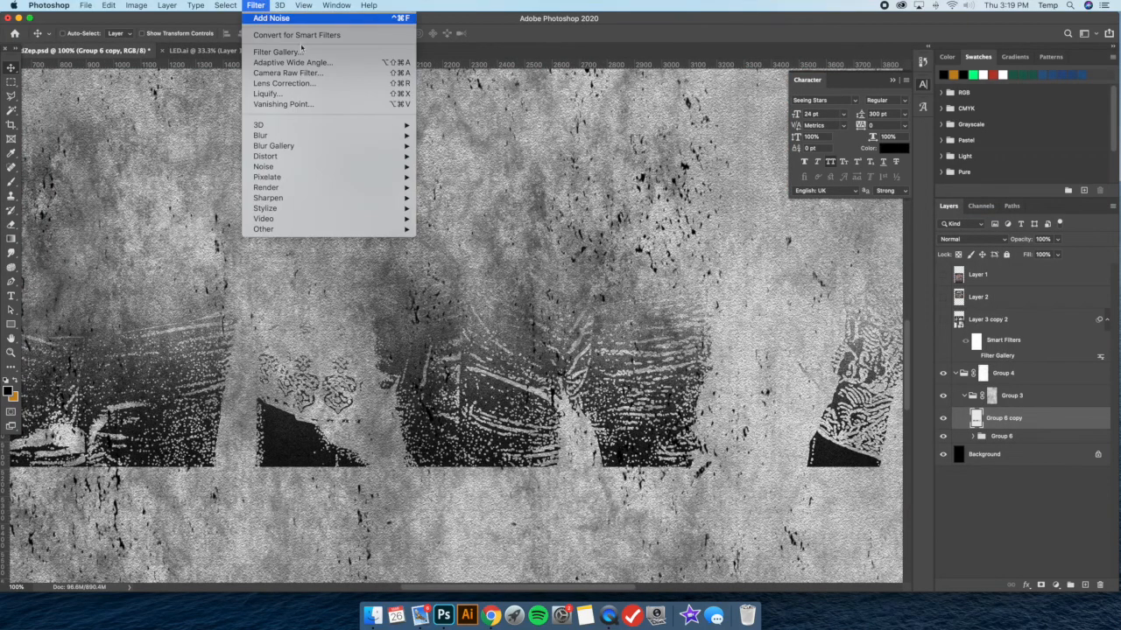
{"action": "left_click", "coordinate": [266, 17]}
{"action": "left_click", "coordinate": [255, 5]}
{"action": "mouse_move", "coordinate": [298, 135]}
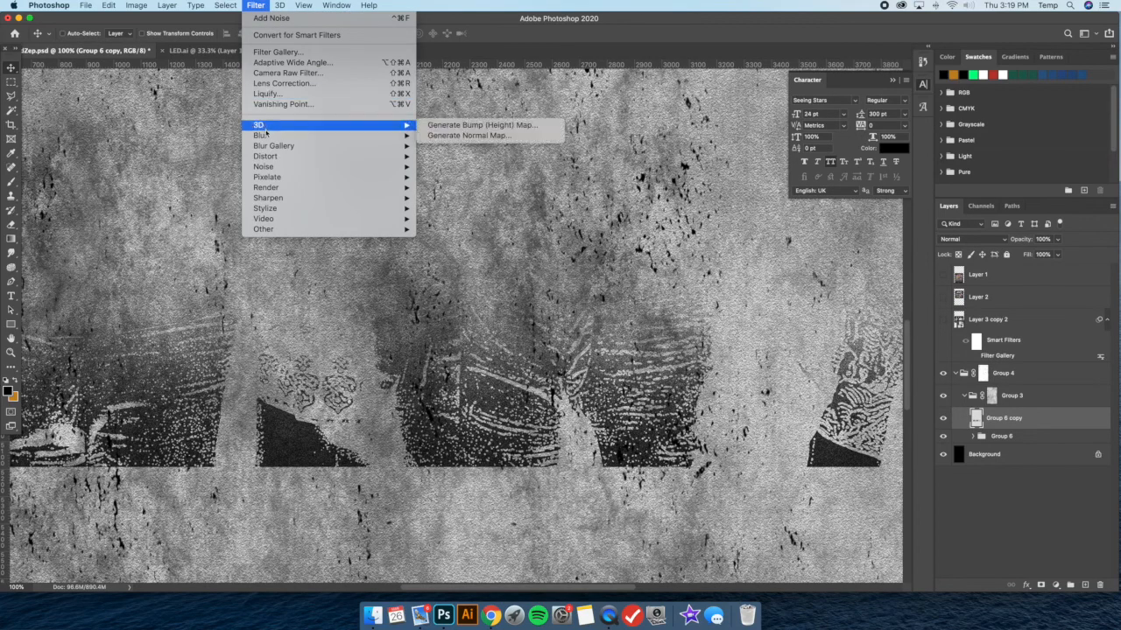
{"action": "left_click", "coordinate": [453, 177]}
{"action": "left_click_drag", "start_coordinate": [781, 441], "coordinate": [755, 442]}
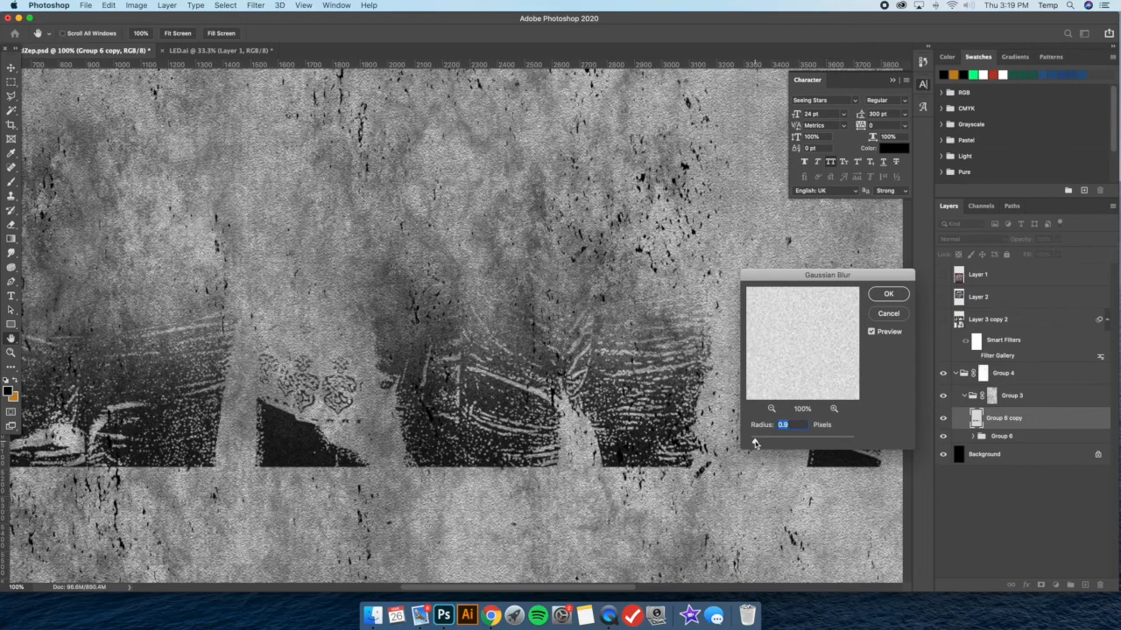
{"action": "left_click", "coordinate": [887, 294]}
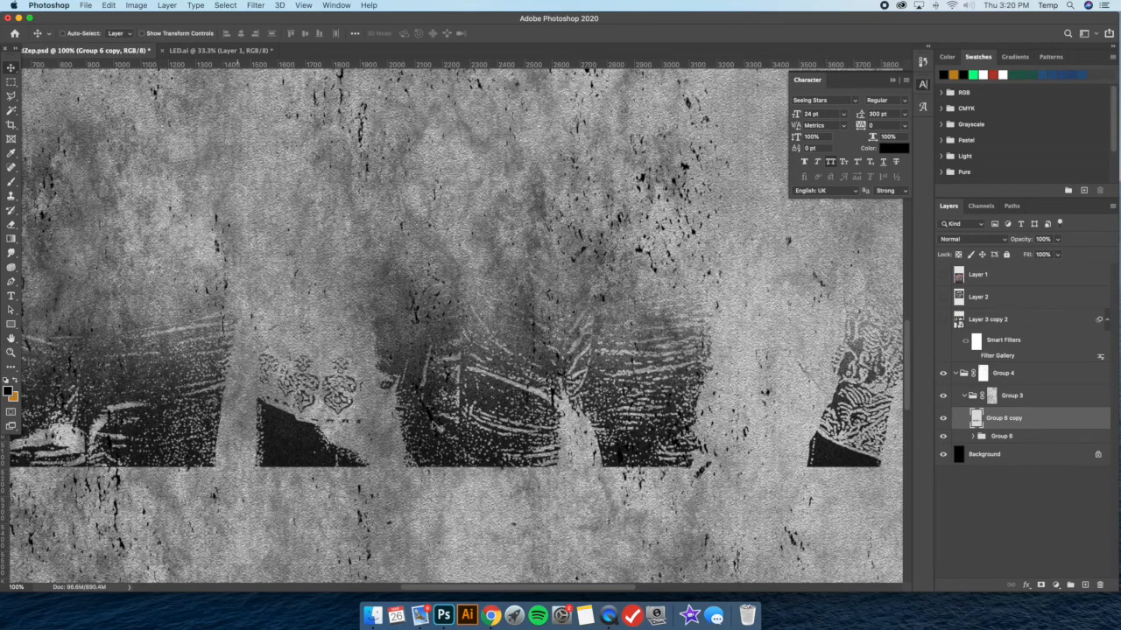
Try a Threshold adjustment at level 186 on the Group 6 copy layer
{"action": "left_click", "coordinate": [140, 5]}
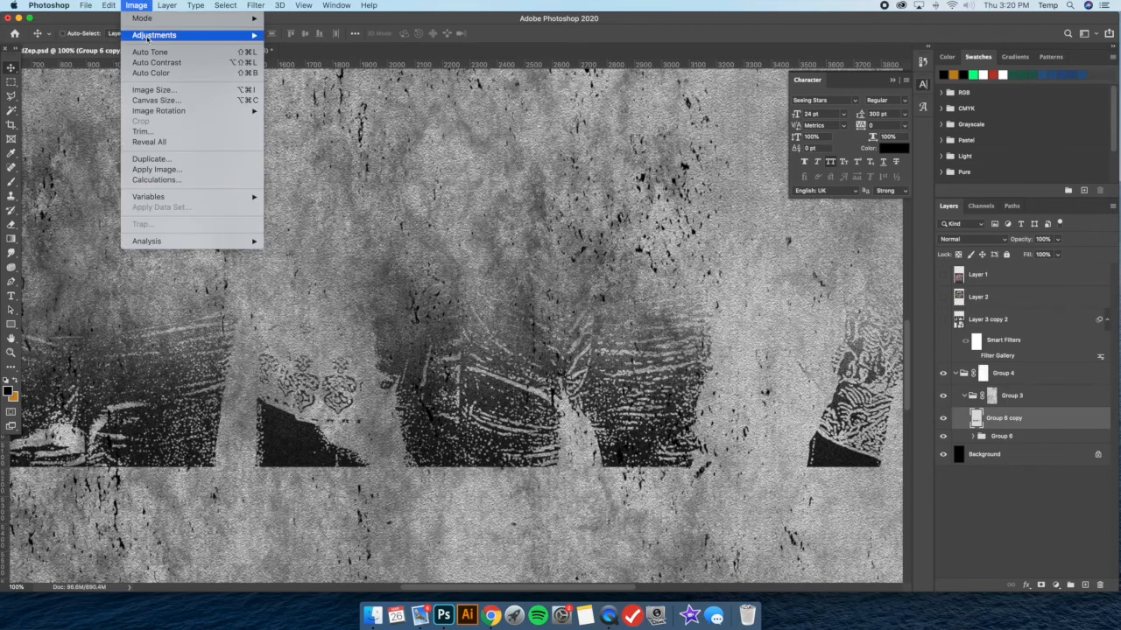
{"action": "mouse_move", "coordinate": [150, 38]}
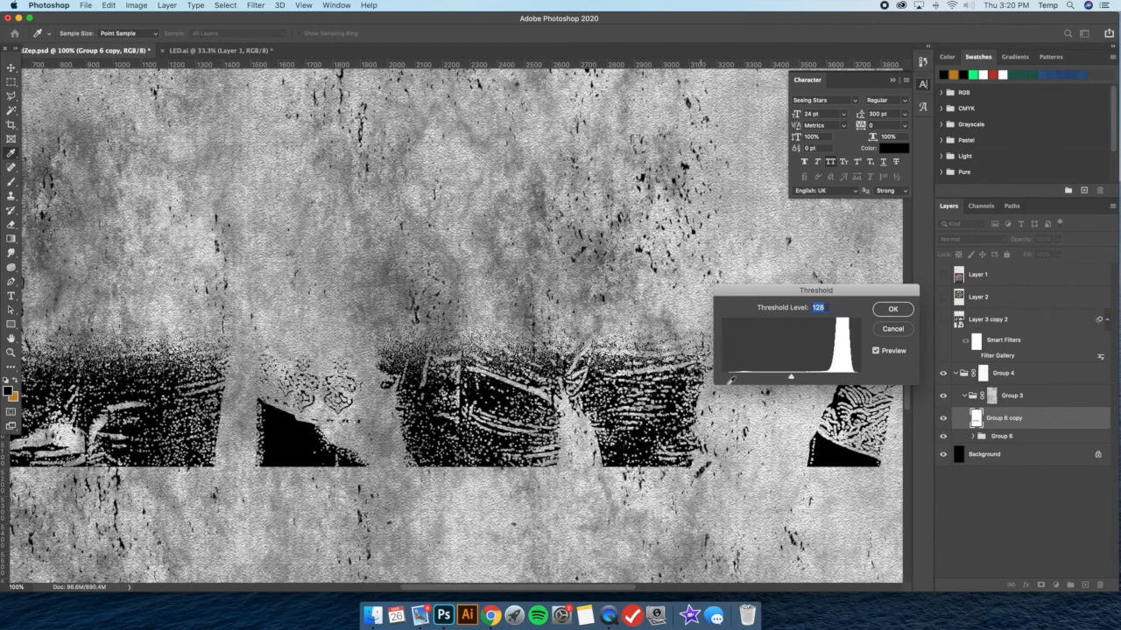
{"action": "left_click_drag", "start_coordinate": [789, 378], "coordinate": [823, 375]}
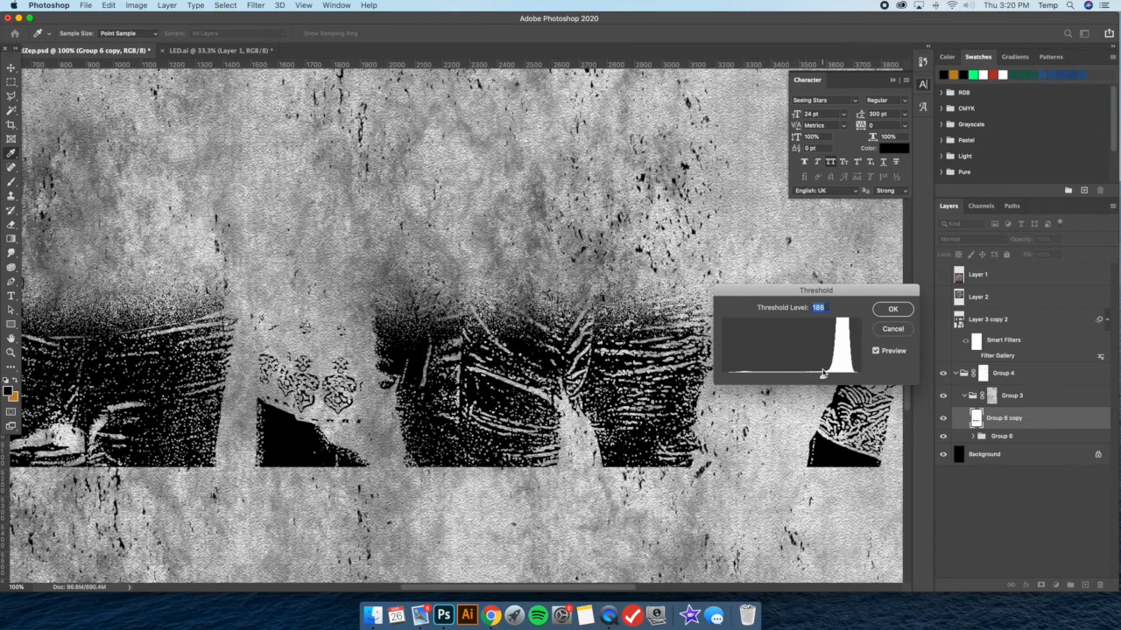
{"action": "left_click", "coordinate": [893, 310]}
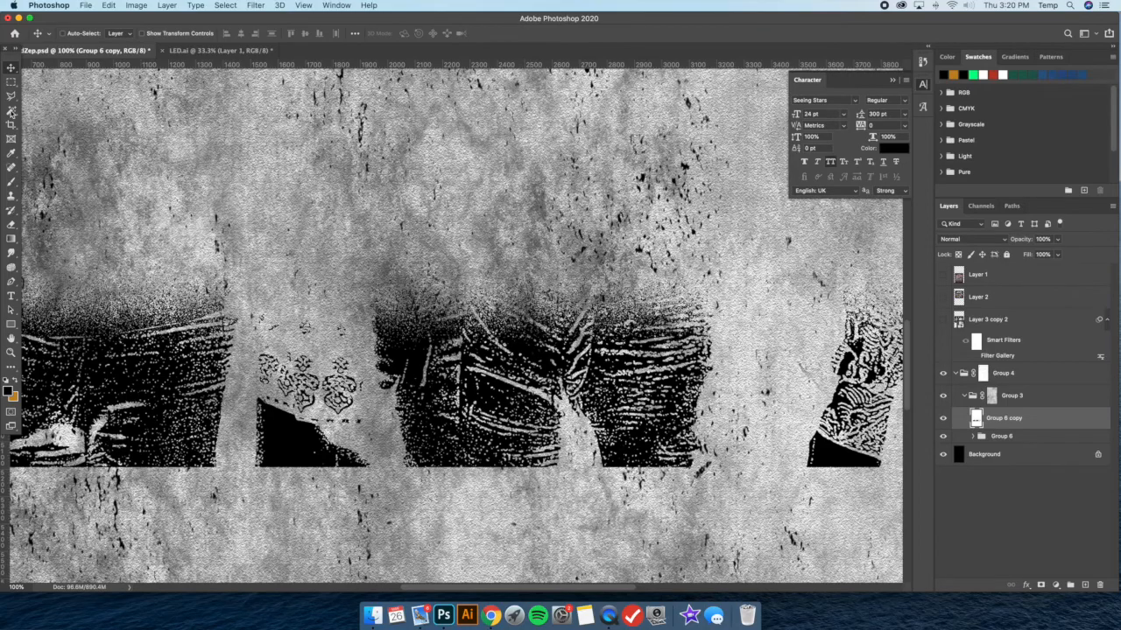
Try removing all white areas of the Group 6 copy layer with the Magic Wand and clear the selection
{"action": "key", "text": "w"}
{"action": "left_click", "coordinate": [280, 178]}
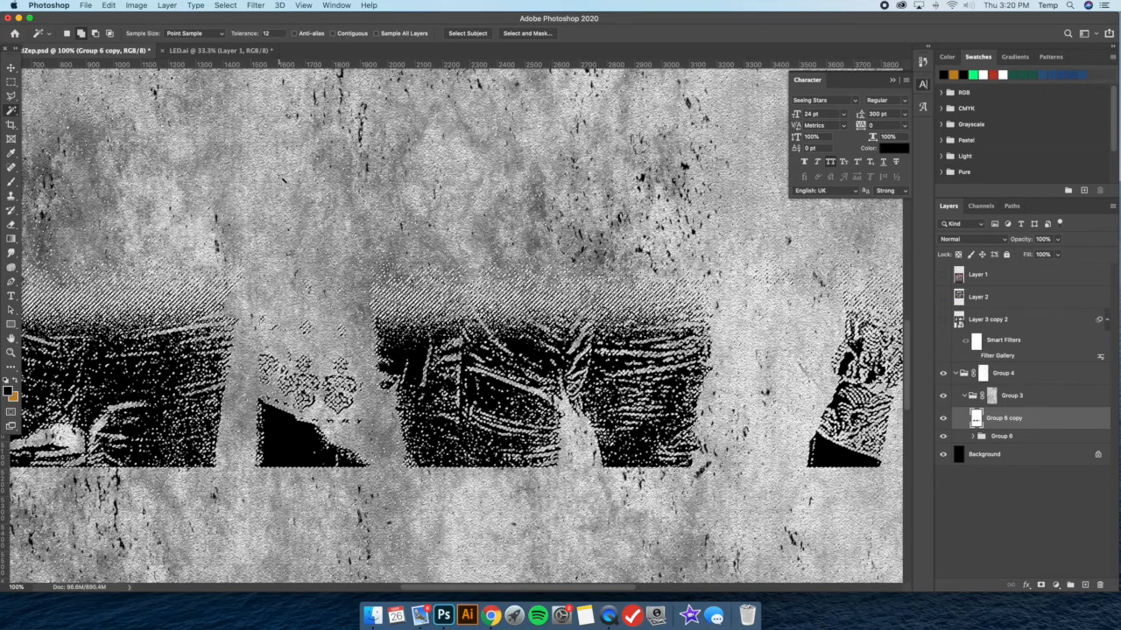
{"action": "key", "text": "Delete"}
{"action": "right_click", "coordinate": [472, 201]}
{"action": "left_click", "coordinate": [508, 338]}
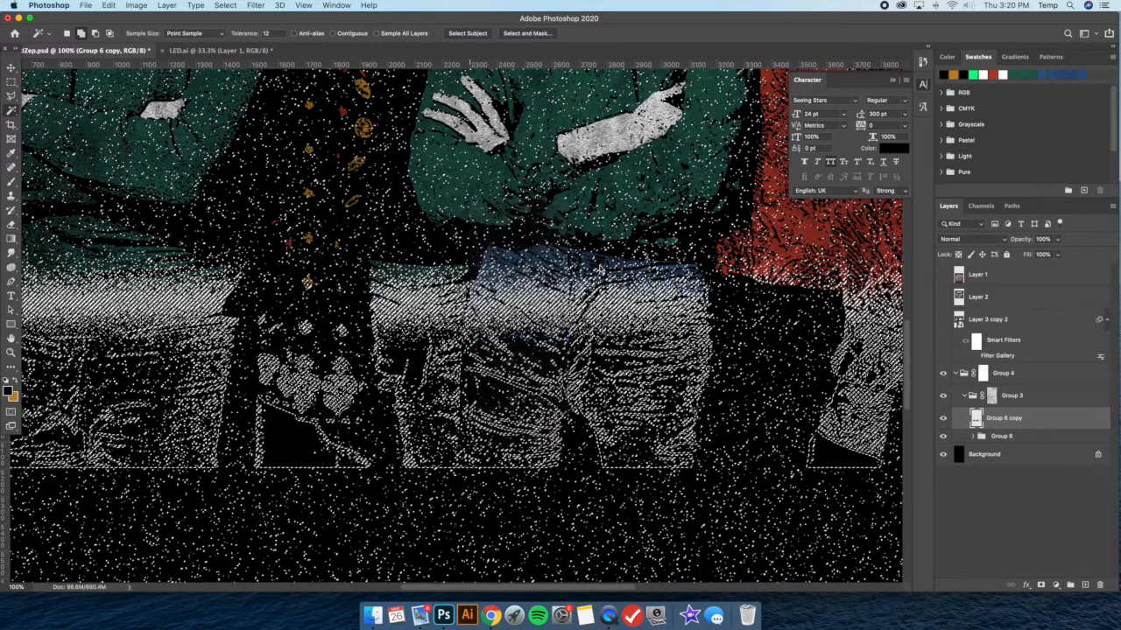
Examine the speckled fade over the legs, both up close and against the whole artwork
{"action": "key", "text": "super+minus"}
{"action": "key", "text": "super+minus"}
{"action": "key", "text": "super+minus"}
{"action": "key", "text": "super+minus"}
{"action": "key", "text": "super+plus"}
{"action": "key", "text": "v"}
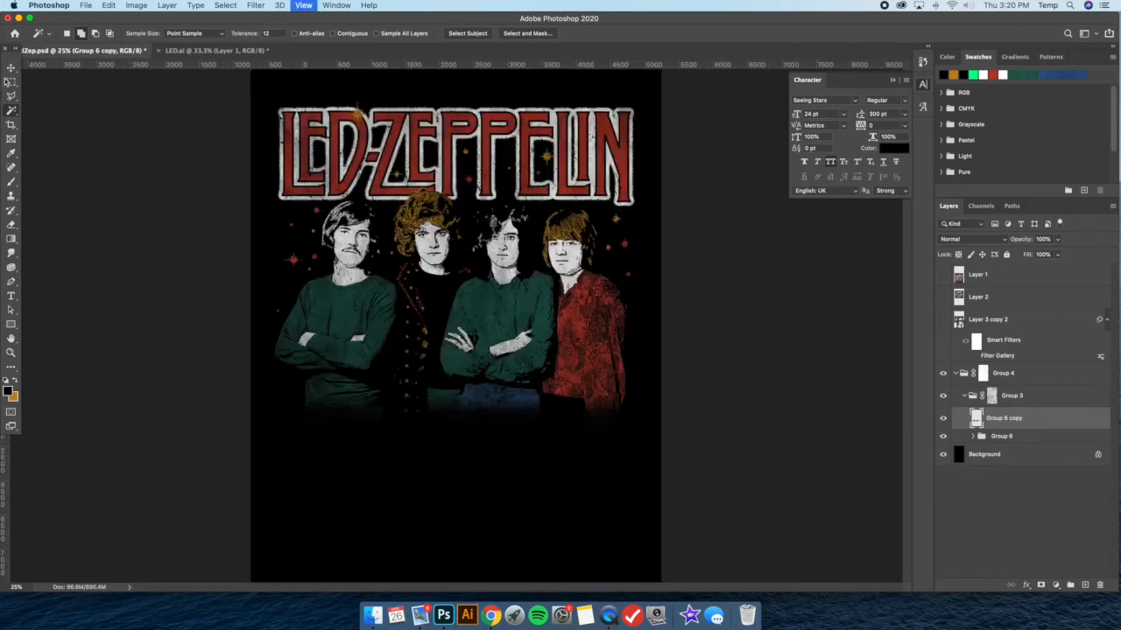
{"action": "key", "text": "super+plus"}
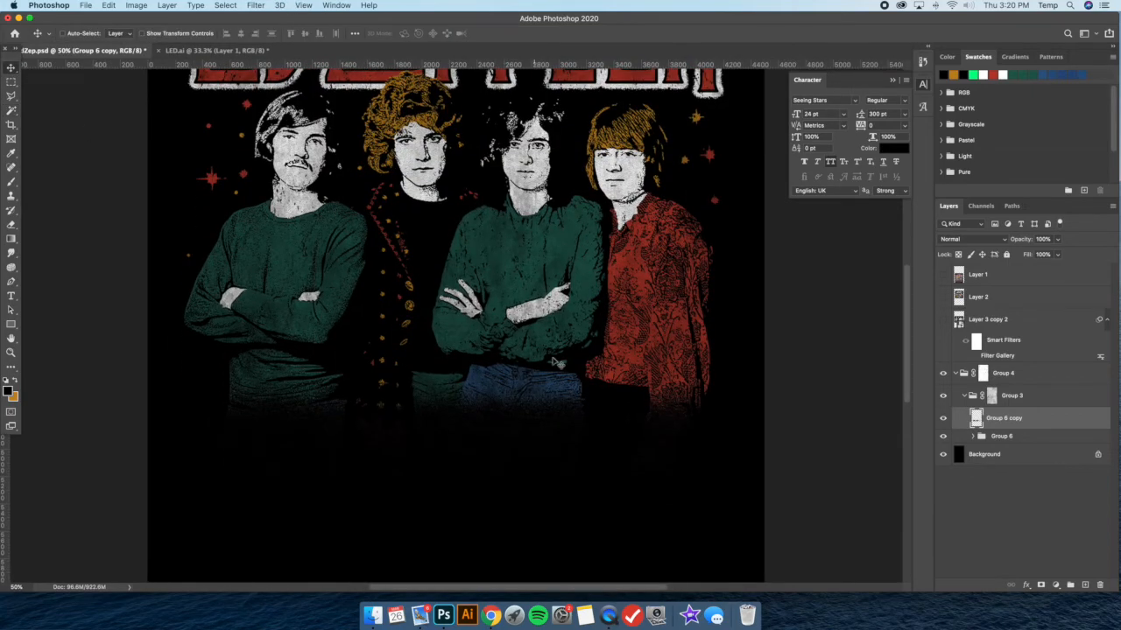
{"action": "key", "text": "super+minus"}
{"action": "key", "text": "super+minus"}
{"action": "key", "text": "super+plus"}
{"action": "key", "text": "super+plus"}
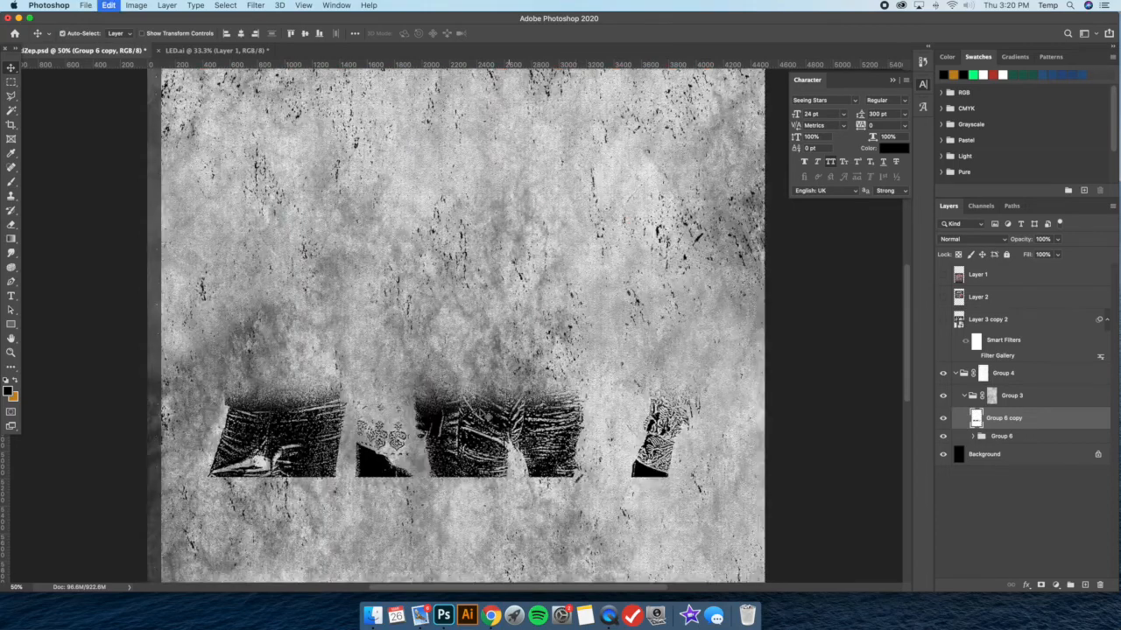
Undo the white removal and the threshold, and reapply Threshold to Group 6 copy at level 101
{"action": "key", "text": "super+z"}
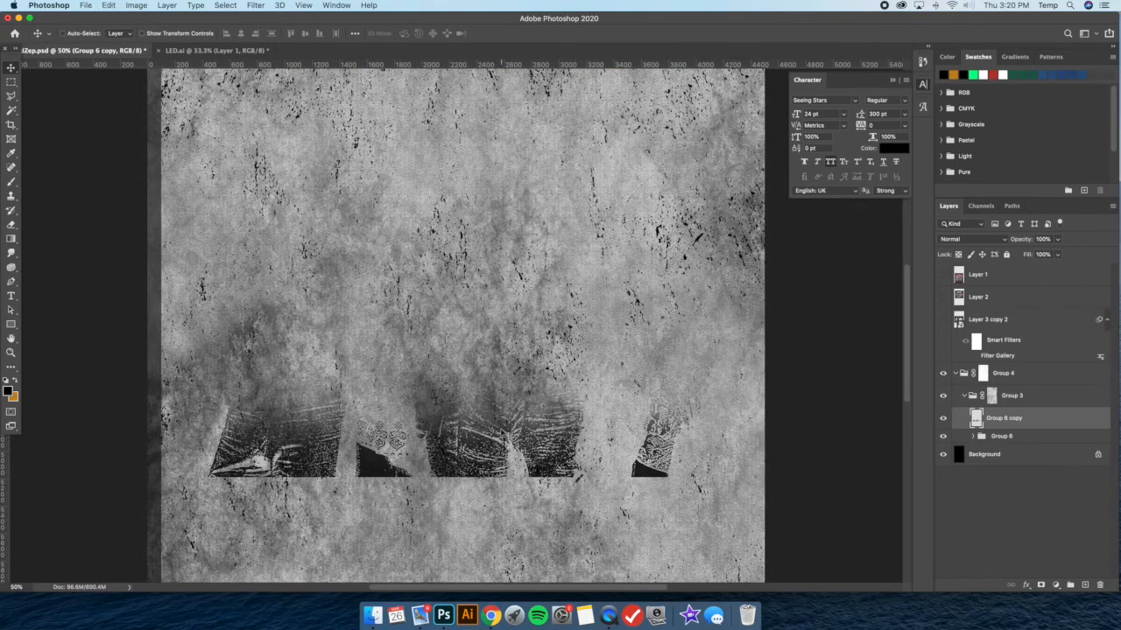
{"action": "left_click", "coordinate": [136, 5]}
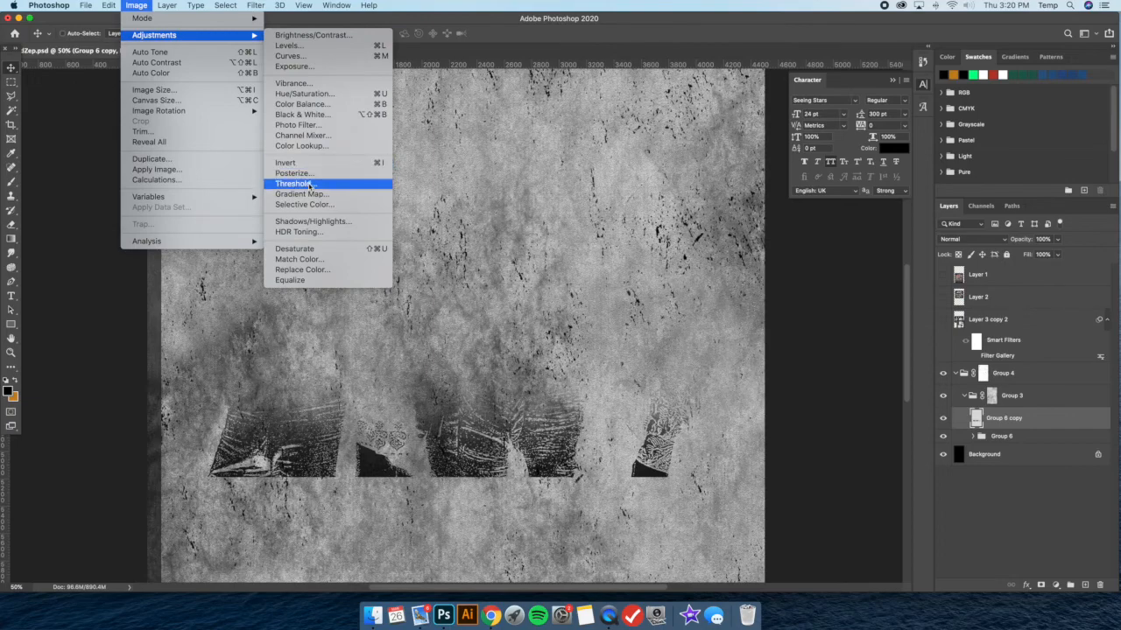
{"action": "left_click", "coordinate": [659, 353]}
{"action": "left_click_drag", "start_coordinate": [791, 379], "coordinate": [776, 377]}
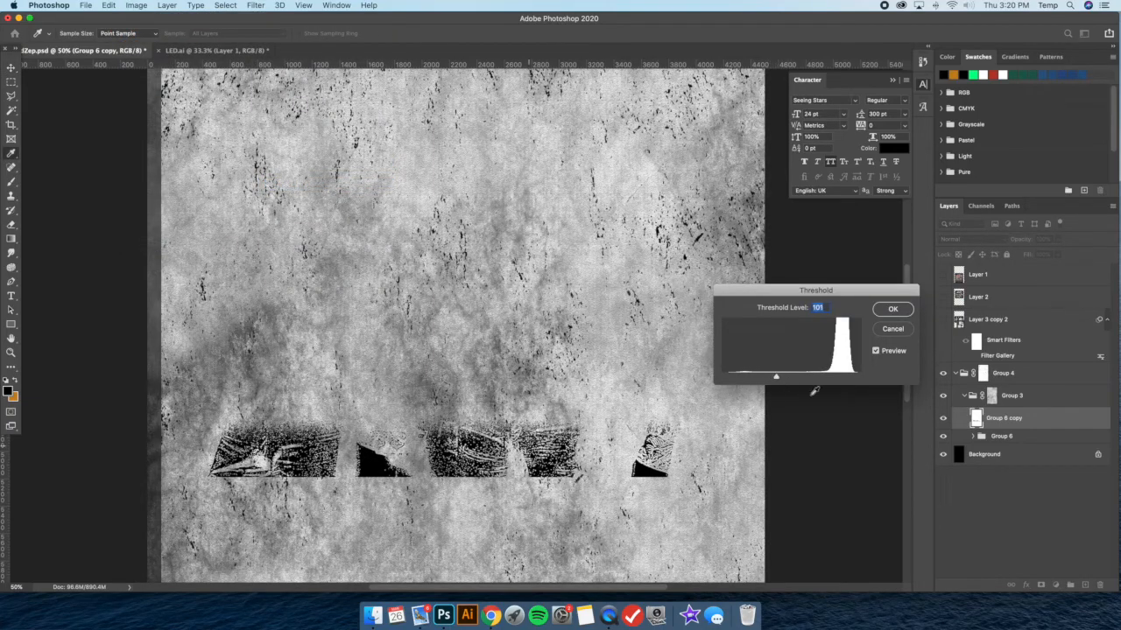
{"action": "left_click", "coordinate": [893, 310]}
Delete the layer's white areas using the Magic Wand, deselect, and check how far the fade reaches up the legs
{"action": "left_click", "coordinate": [11, 110]}
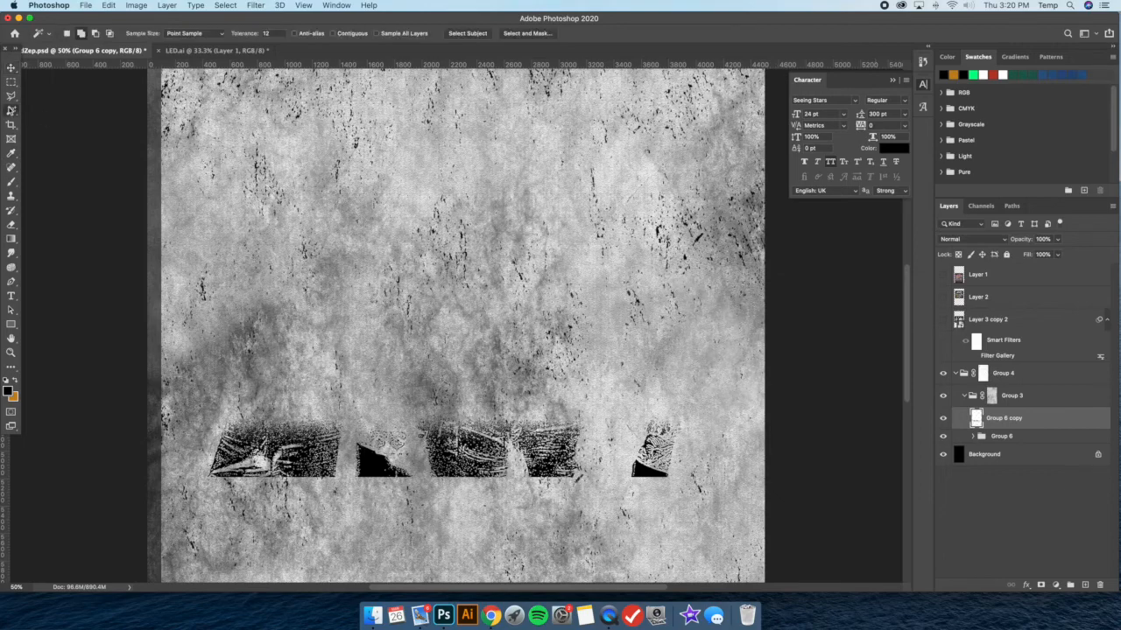
{"action": "left_click", "coordinate": [501, 217]}
{"action": "key", "text": "Delete"}
{"action": "right_click", "coordinate": [522, 215]}
{"action": "left_click", "coordinate": [569, 353]}
{"action": "key", "text": "super+minus"}
{"action": "key", "text": "super+minus"}
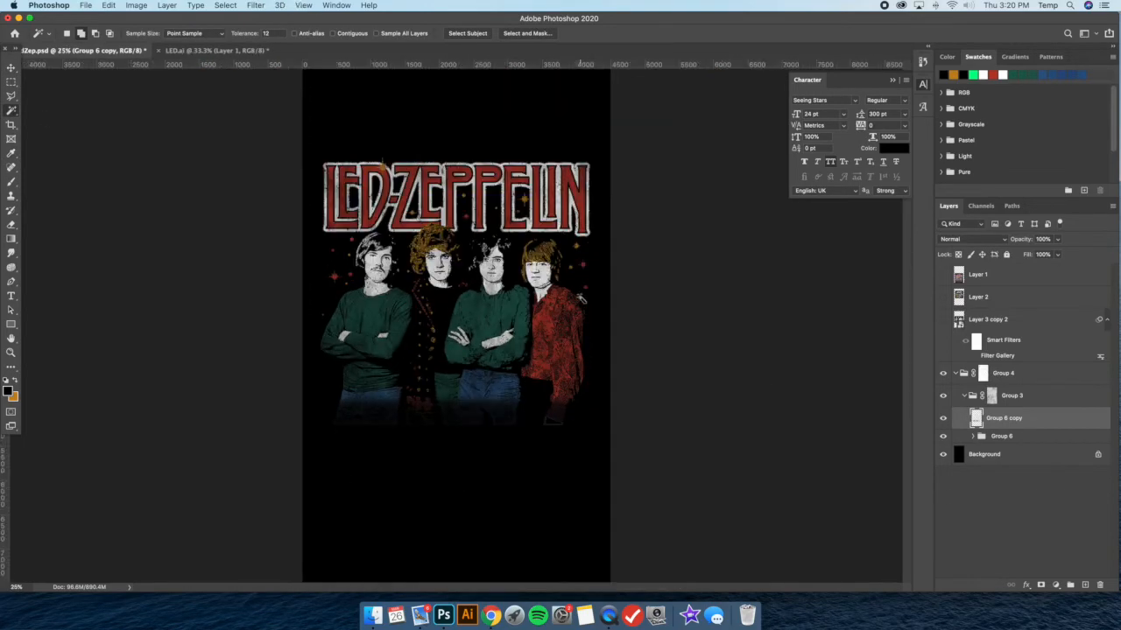
{"action": "key", "text": "super+plus"}
{"action": "key", "text": "super+plus"}
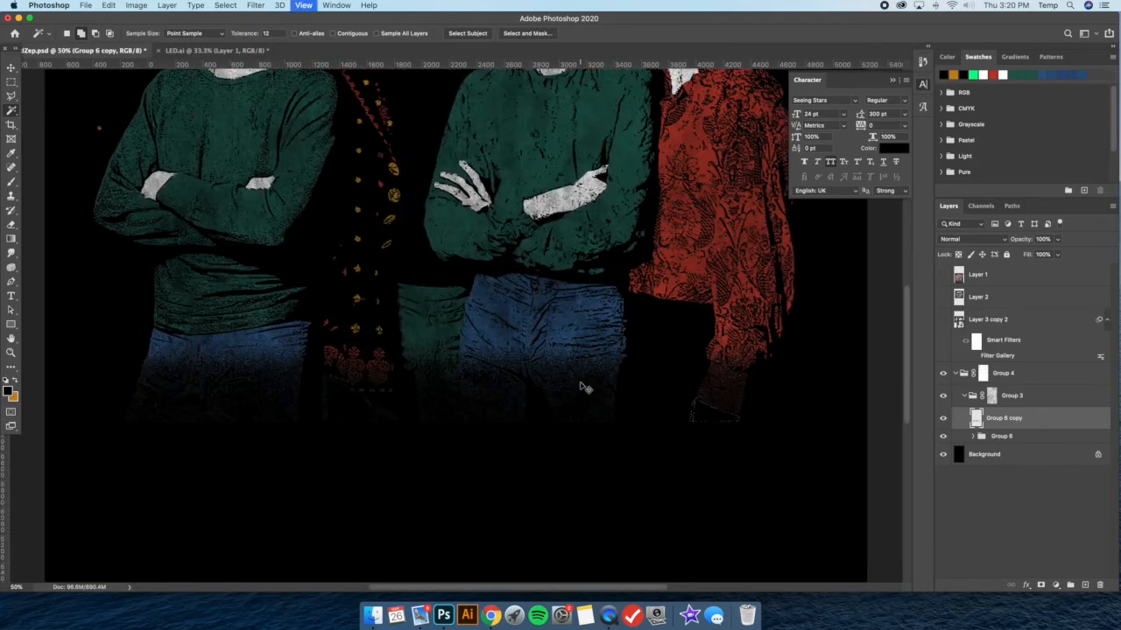
Undo the deletion of the white areas and reapply the last Gaussian Blur to Group 6 copy
{"action": "key", "text": "super+z"}
{"action": "key", "text": "super+z"}
{"action": "key", "text": "super+z"}
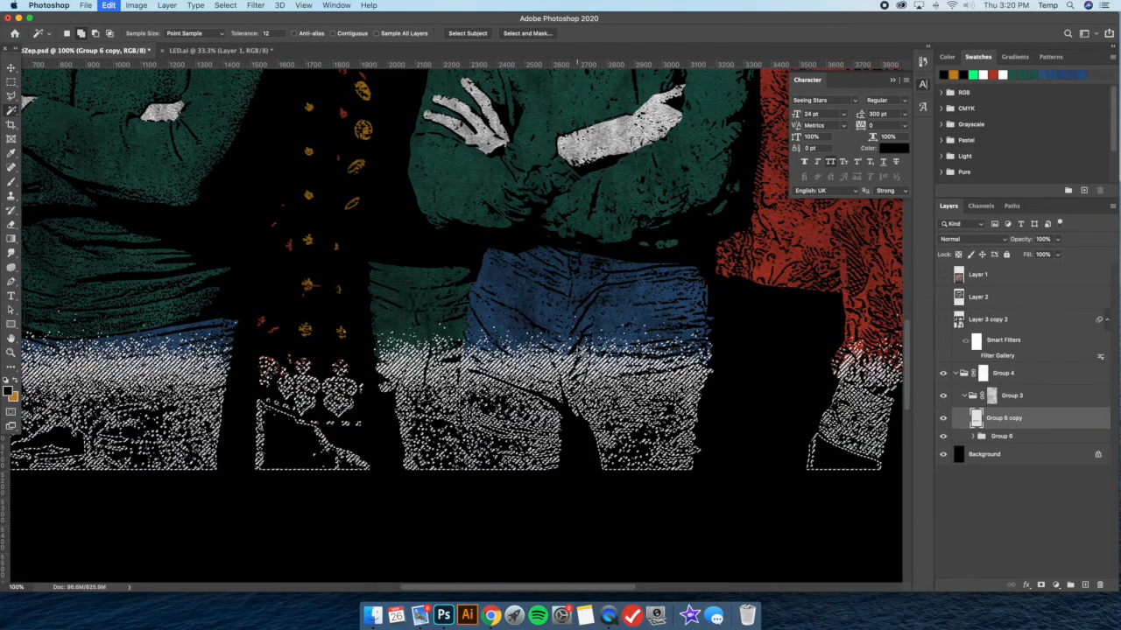
{"action": "left_click", "coordinate": [255, 6]}
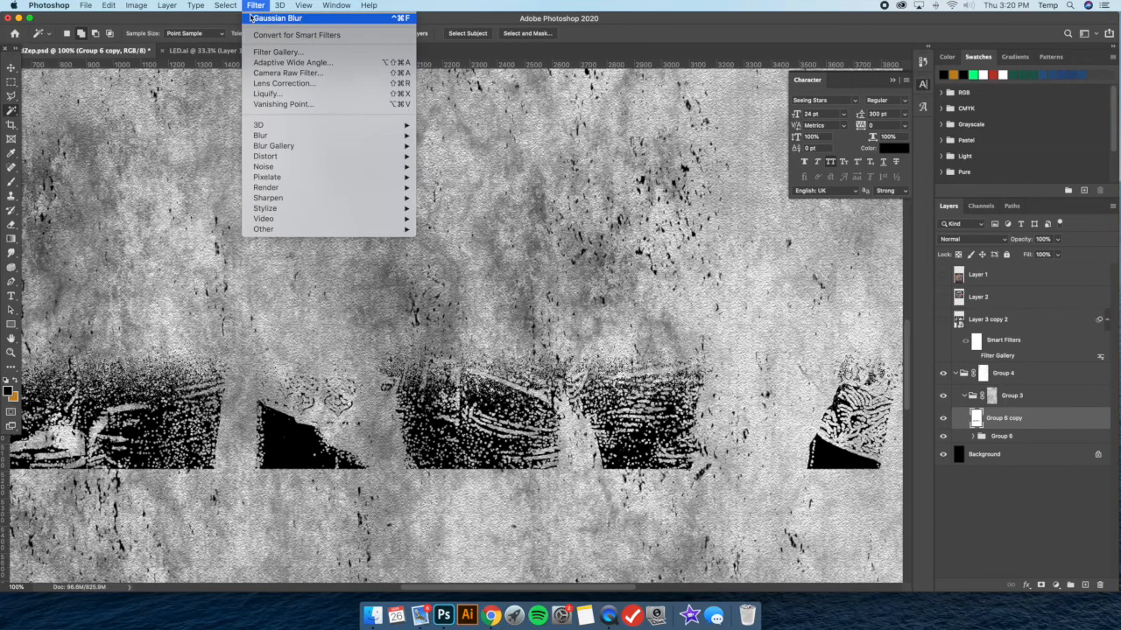
{"action": "left_click", "coordinate": [263, 17]}
Apply a Threshold adjustment at level 240 to the blurred Group 6 copy layer
{"action": "left_click", "coordinate": [137, 5]}
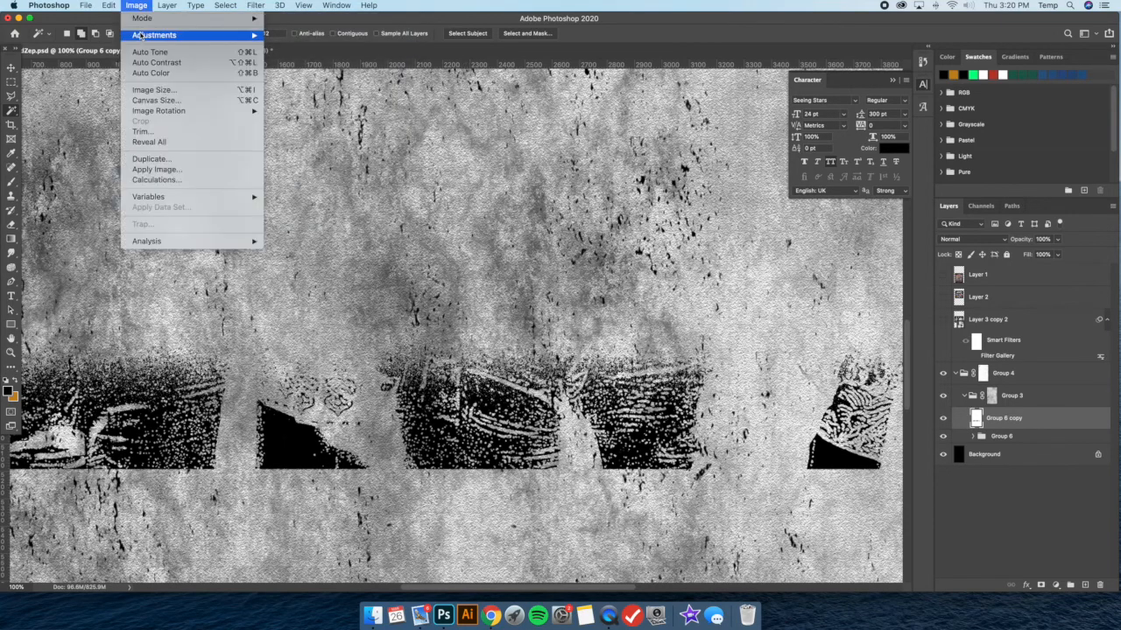
{"action": "mouse_move", "coordinate": [143, 35]}
{"action": "left_click", "coordinate": [305, 185]}
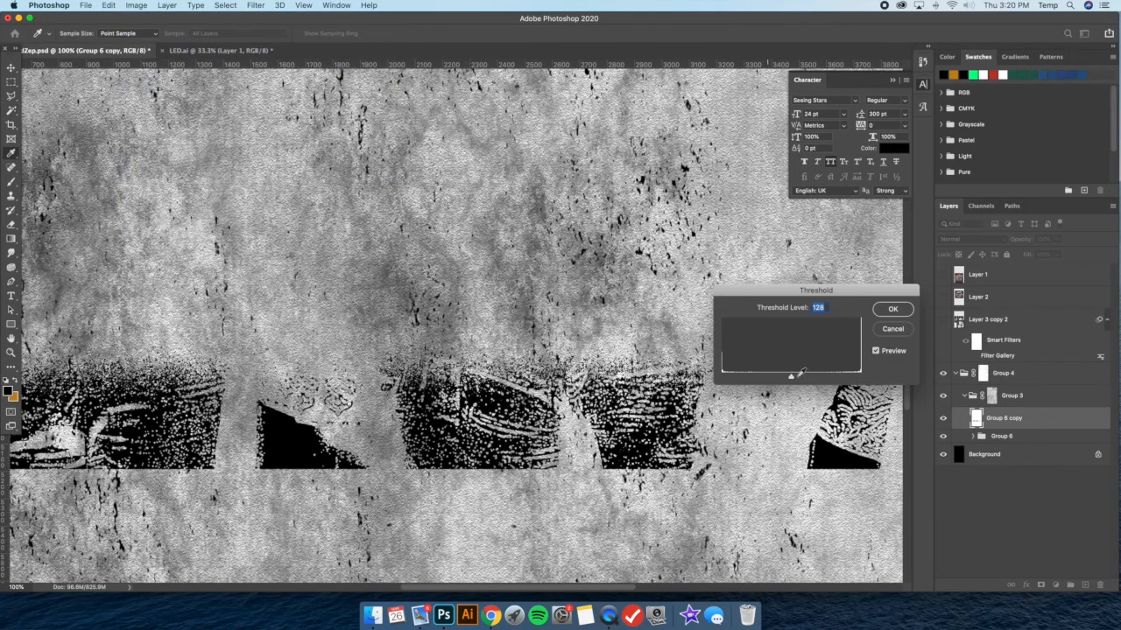
{"action": "left_click_drag", "start_coordinate": [808, 378], "coordinate": [846, 377]}
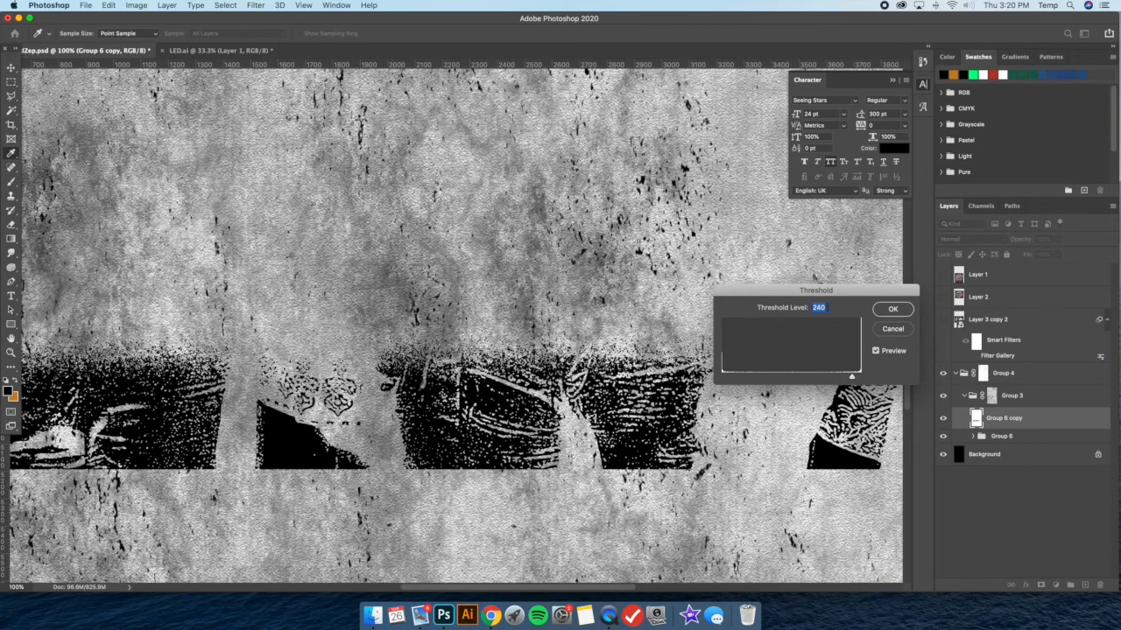
Select and delete the white areas of Group 6 copy, deselect, and check the speckled black fade over the legs
{"action": "left_click", "coordinate": [299, 161]}
{"action": "key", "text": "Delete"}
{"action": "right_click", "coordinate": [501, 189]}
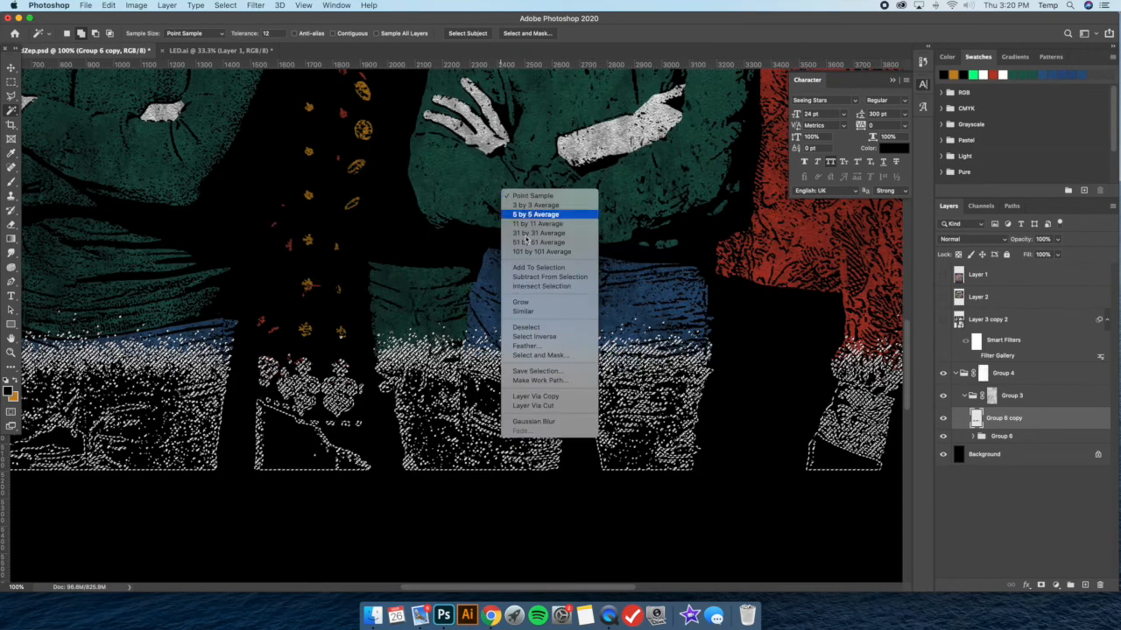
{"action": "left_click", "coordinate": [532, 327]}
{"action": "key", "text": "super+0"}
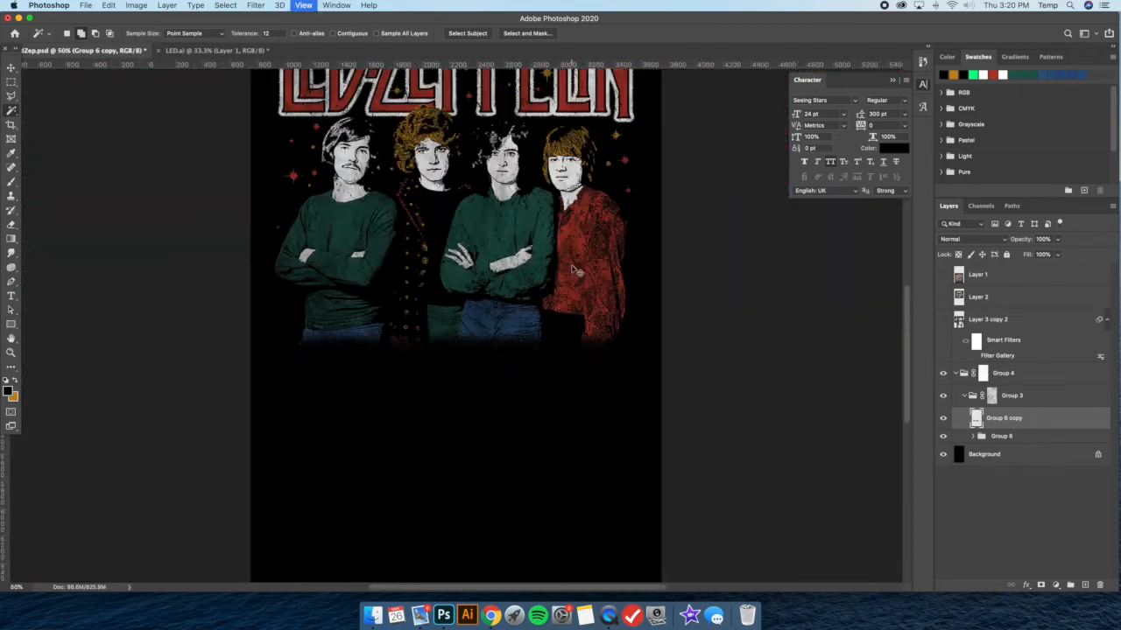
{"action": "key", "text": "super+equal"}
{"action": "key", "text": "super+equal"}
{"action": "key", "text": "super+equal"}
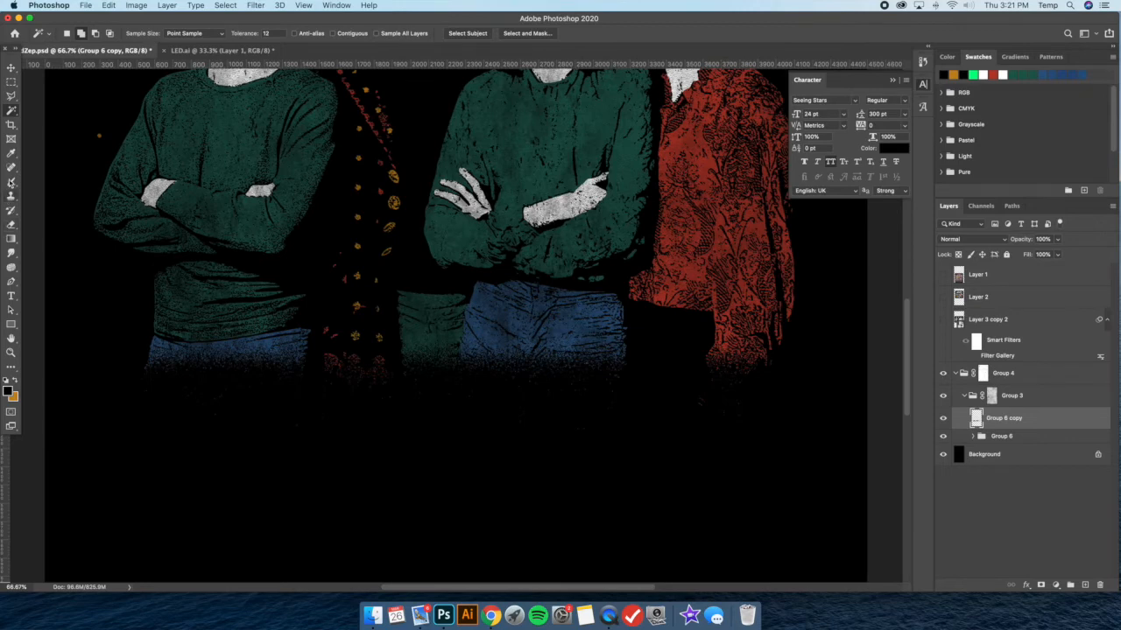
Sample black from the background, activate the Brush tool at size 70, and check the whole artwork
{"action": "left_click", "coordinate": [11, 155]}
{"action": "left_click", "coordinate": [70, 152]}
{"action": "left_click", "coordinate": [11, 183]}
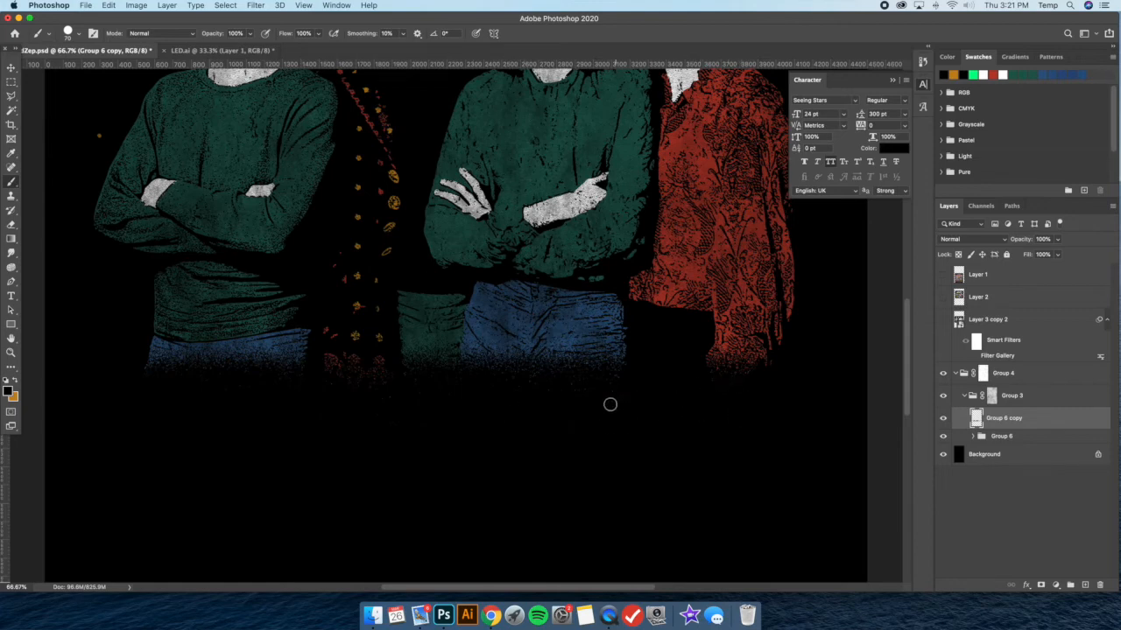
{"action": "key", "text": "super+minus"}
{"action": "key", "text": "super+minus"}
{"action": "key", "text": "super+minus"}
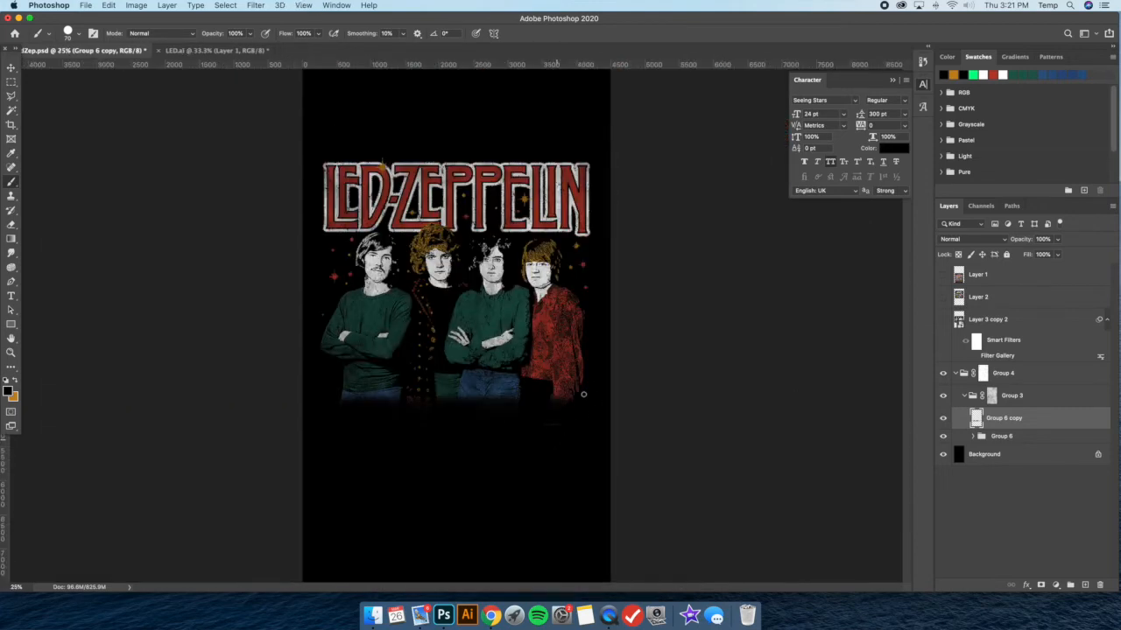
Examine the speckled black fade across the figures' legs up close, along its full width, and in the whole artwork
{"action": "key", "text": "super+plus"}
{"action": "key", "text": "super+plus"}
{"action": "key", "text": "super+plus"}
{"action": "scroll", "coordinate": [502, 382], "scroll_direction": "down", "scroll_amount": 3}
{"action": "key", "text": "super+plus"}
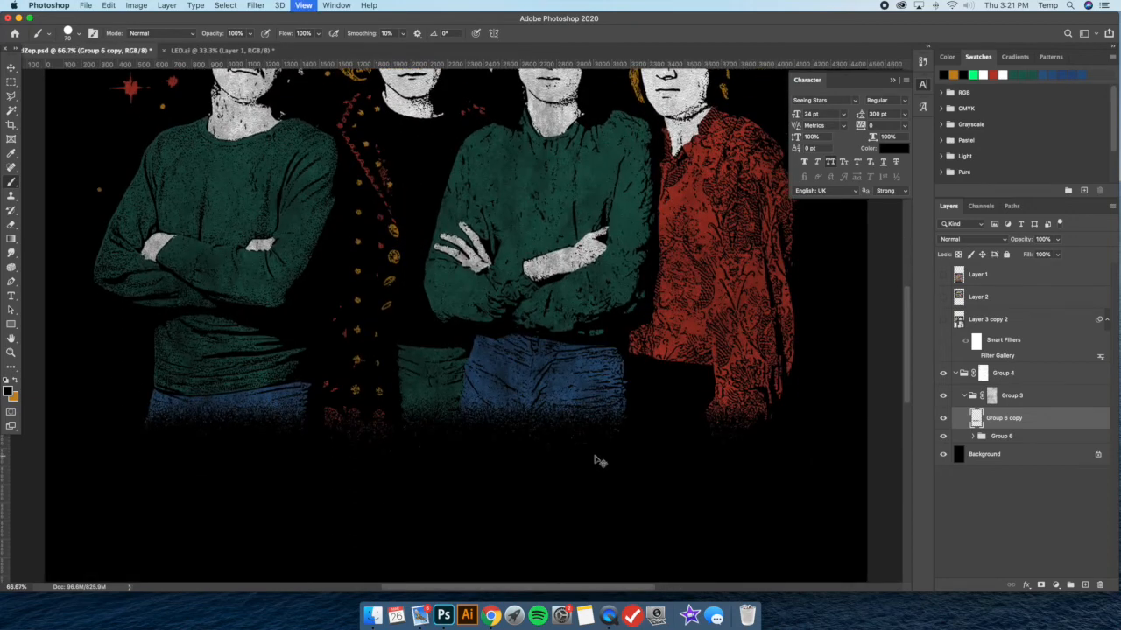
{"action": "scroll", "coordinate": [726, 508], "scroll_direction": "down", "scroll_amount": 2}
{"action": "scroll", "coordinate": [726, 507], "scroll_direction": "right", "scroll_amount": 5}
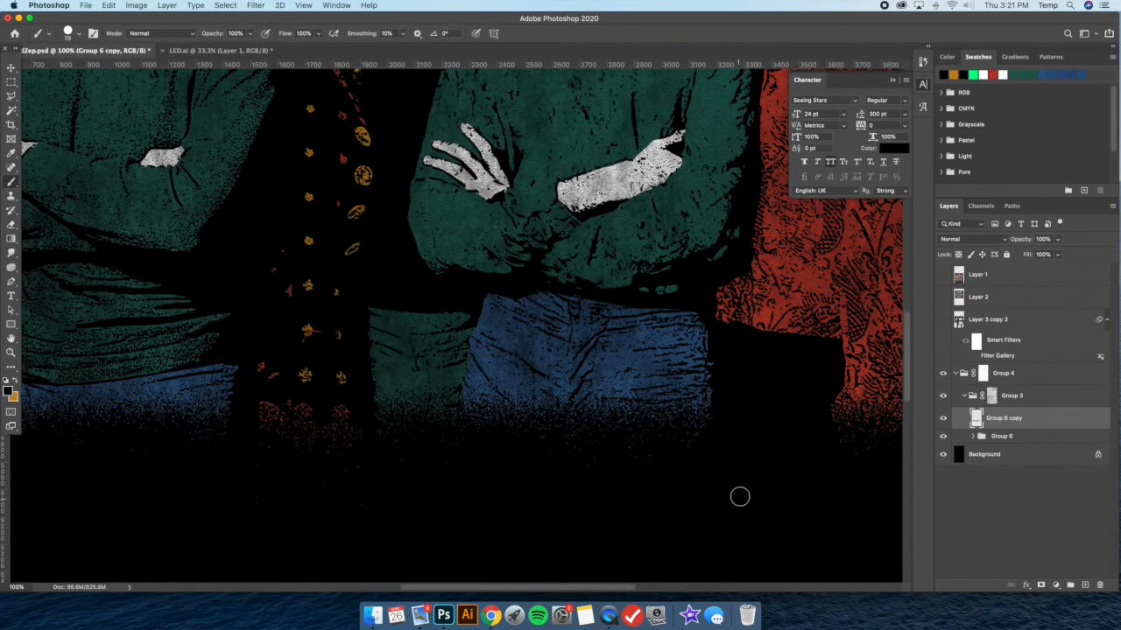
{"action": "scroll", "coordinate": [603, 478], "scroll_direction": "left", "scroll_amount": 10}
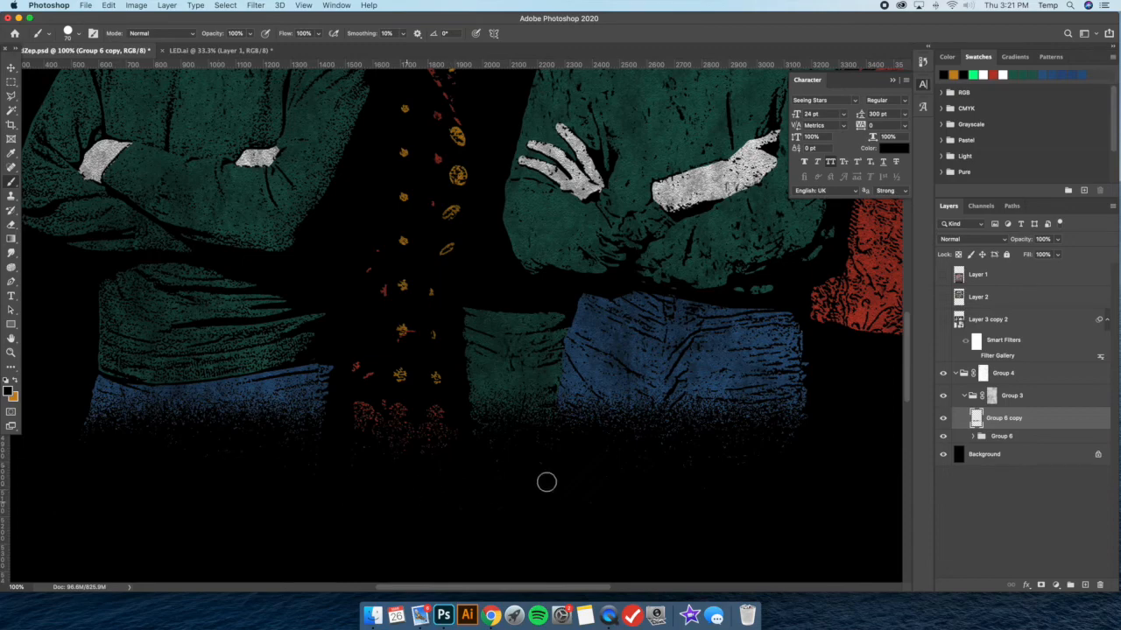
{"action": "key", "text": "super+minus"}
{"action": "key", "text": "super+minus"}
{"action": "key", "text": "super+minus"}
{"action": "key", "text": "super+minus"}
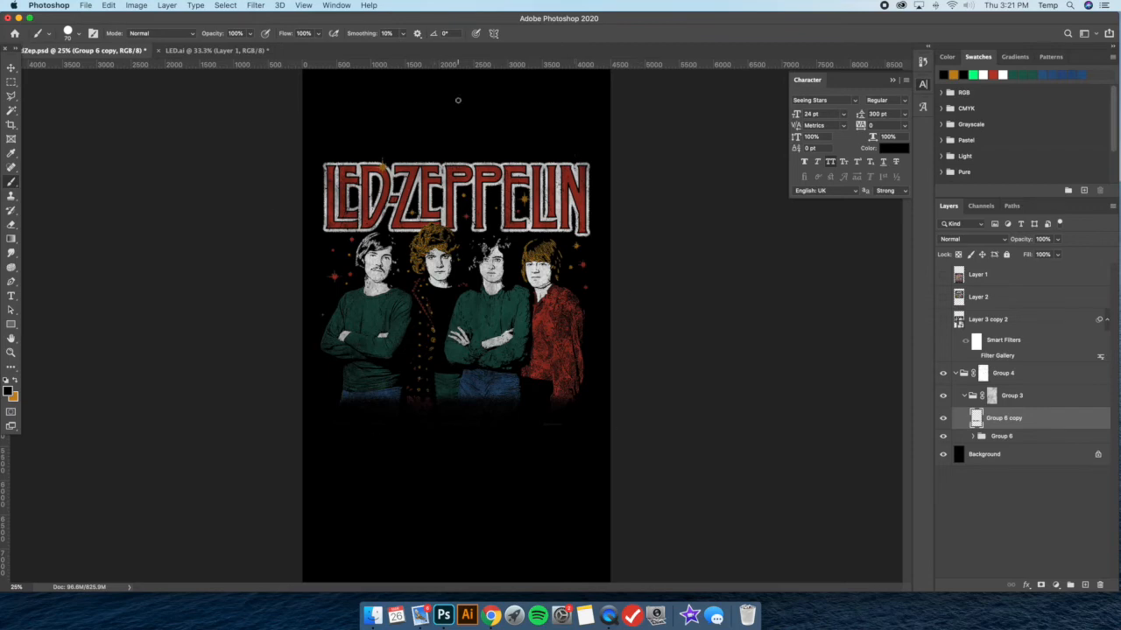
Save the document and brush black over the stray specks beneath the figures' legs on the Group 6 copy layer
{"action": "key", "text": "super+s"}
{"action": "left_click", "coordinate": [11, 68]}
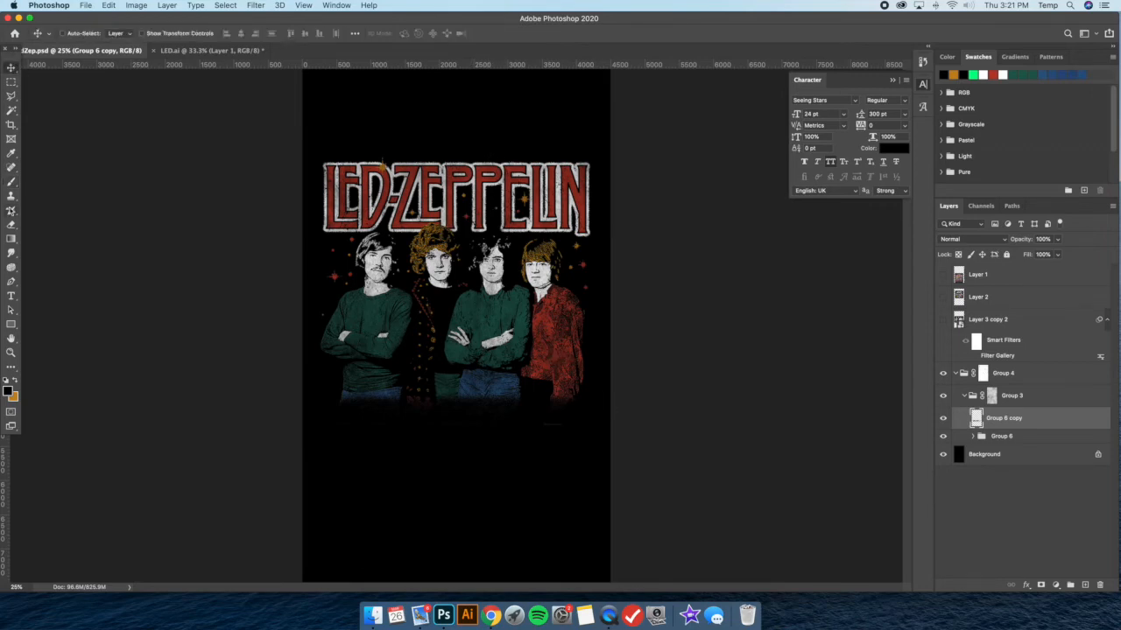
{"action": "key", "text": "b"}
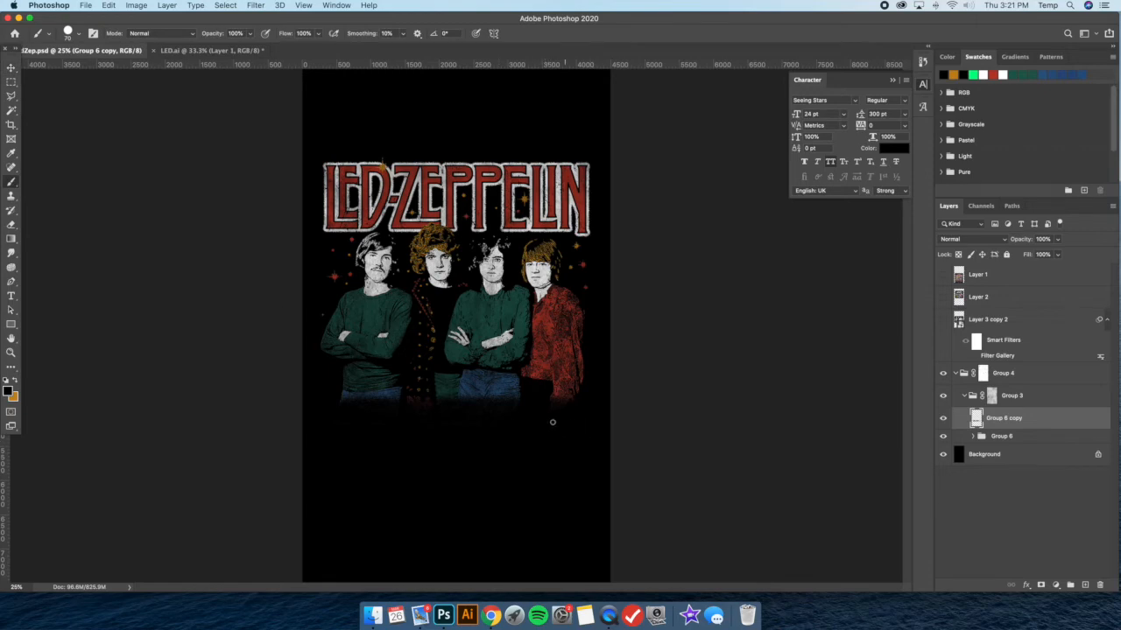
{"action": "left_click_drag", "start_coordinate": [478, 412], "coordinate": [574, 283]}
Show the Layer 1 reference shirt for comparison with the artwork, hide it again, and activate the Move tool
{"action": "left_click", "coordinate": [944, 276]}
{"action": "left_click", "coordinate": [980, 277]}
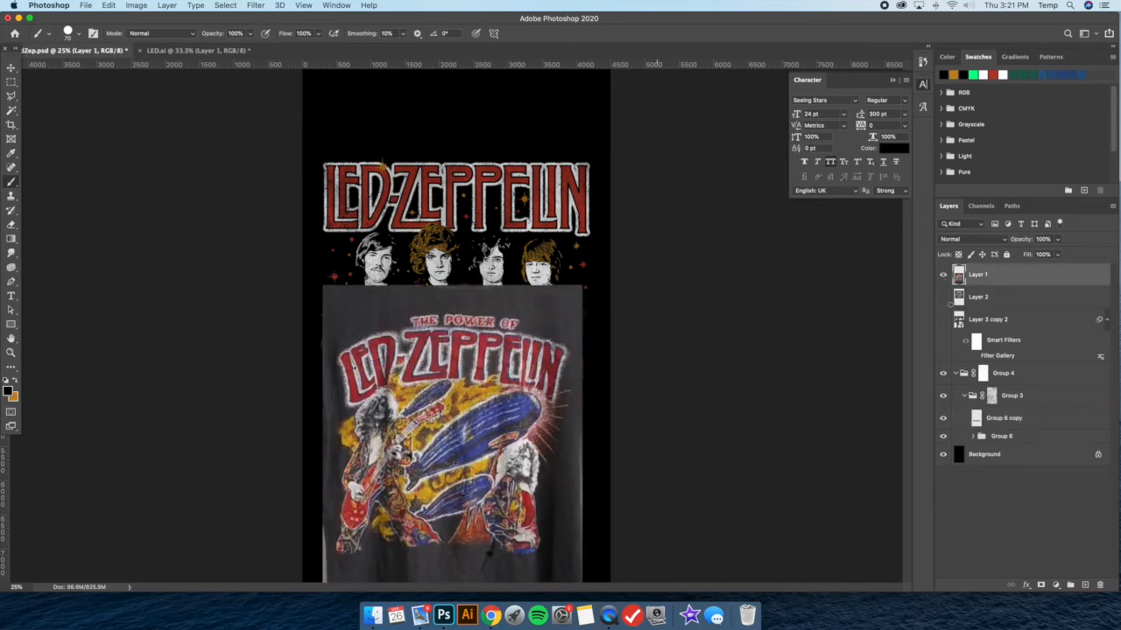
{"action": "left_click", "coordinate": [944, 275]}
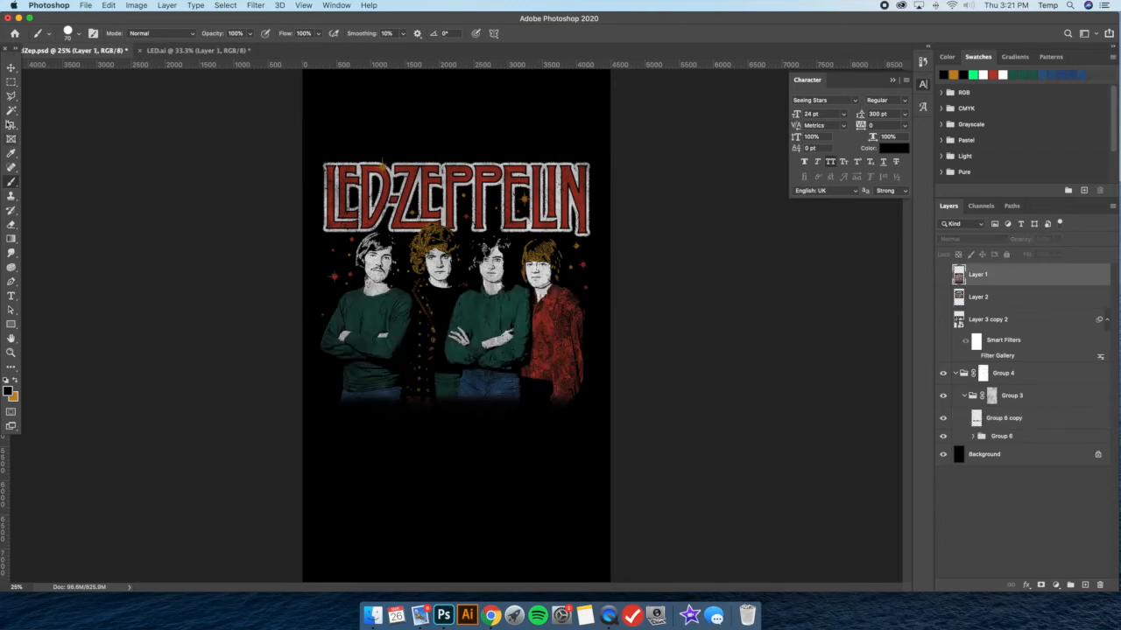
{"action": "left_click", "coordinate": [11, 68]}
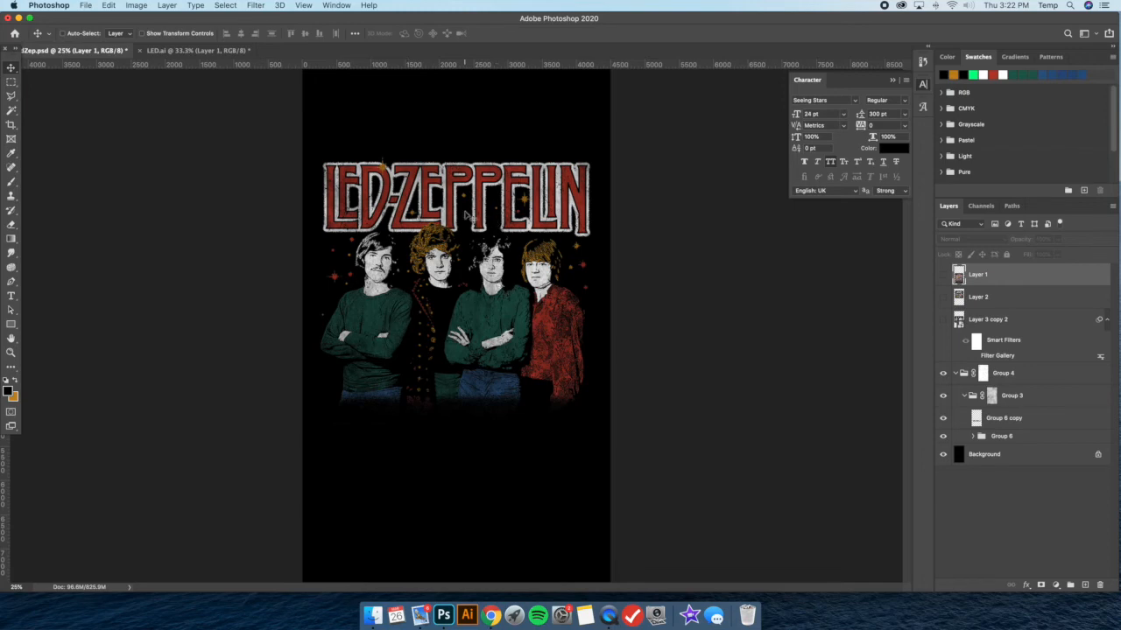
{"action": "key", "text": "super+plus"}
{"action": "key", "text": "super+minus"}
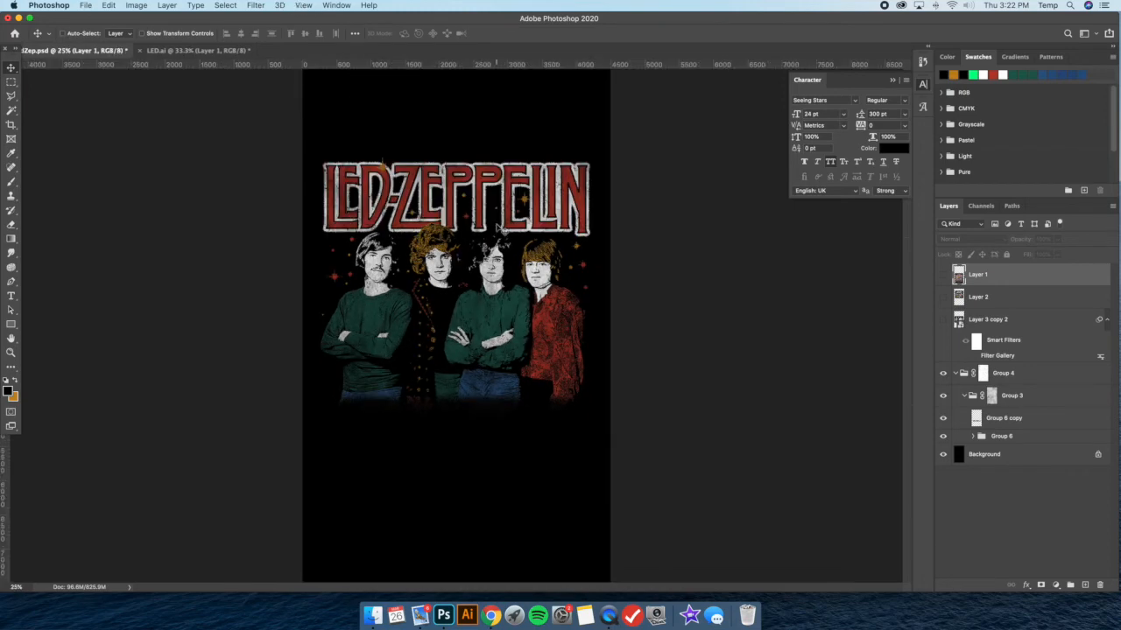